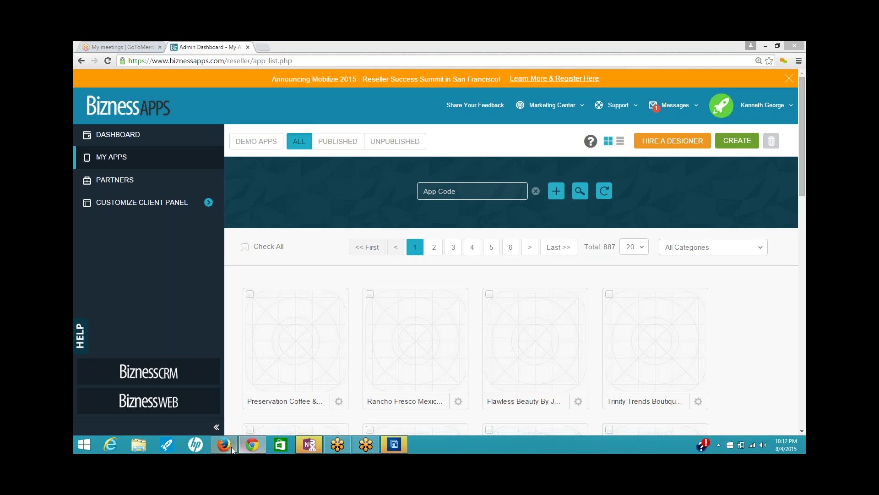
# - Switch to Firefox to view the Bellingham MA Police Department demo request email
pyautogui.click(224, 444)
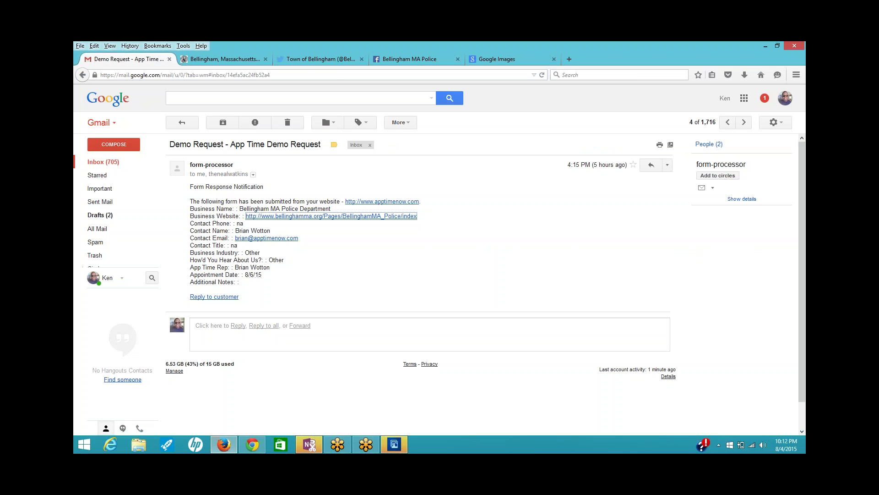
# - Bring up the Bellingham, Massachusetts town site's Police Department page
pyautogui.click(216, 61)
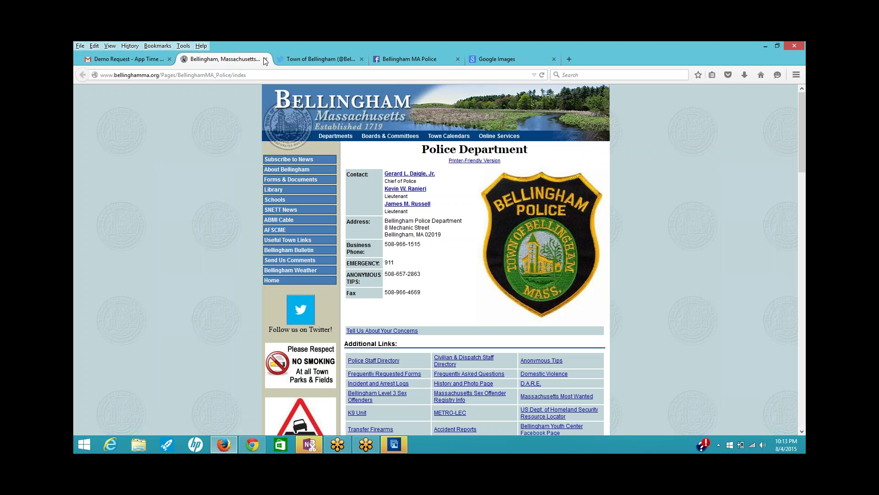
# - Check the town Twitter, Google Images and Police Department tabs, ending on the police Facebook page
pyautogui.click(304, 60)
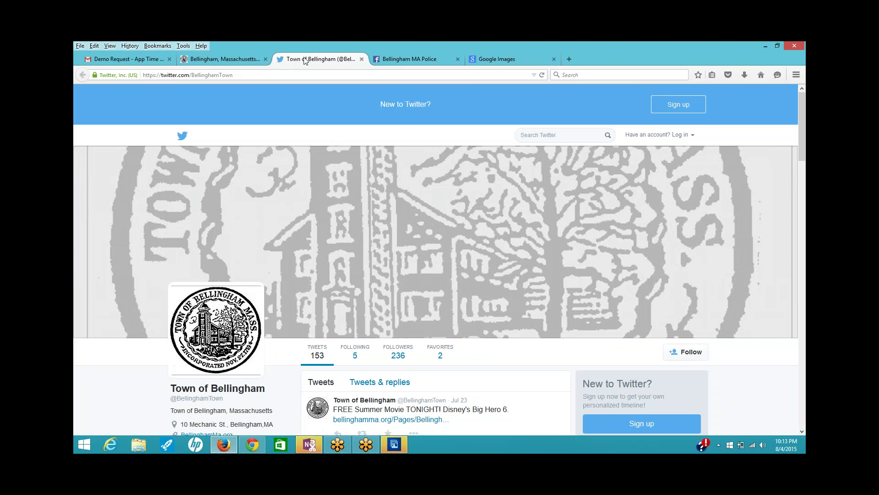
pyautogui.click(397, 60)
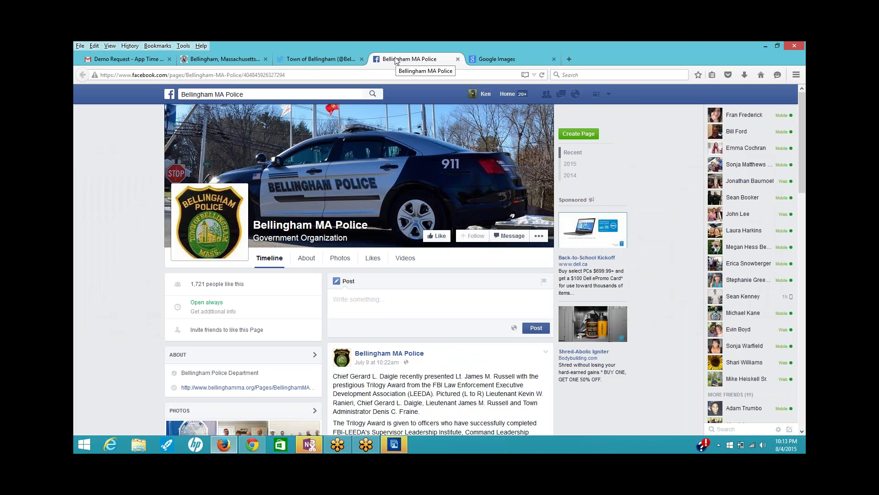
pyautogui.click(496, 59)
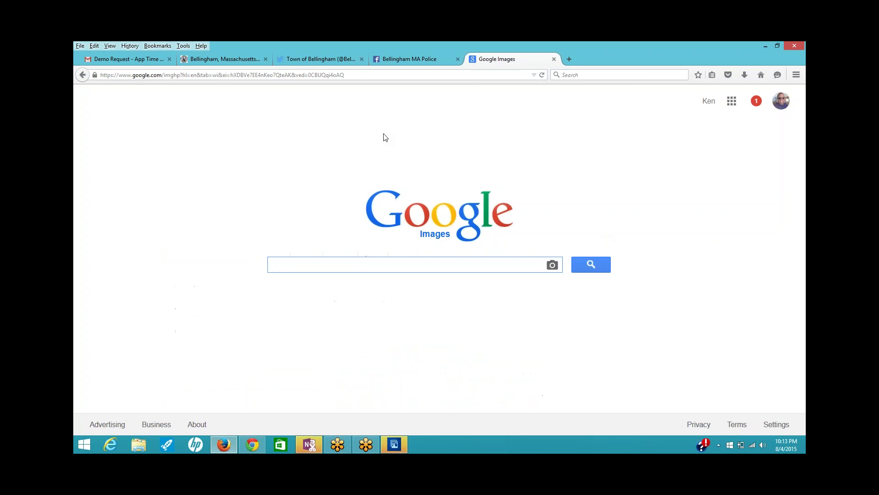
pyautogui.click(400, 61)
pyautogui.click(325, 58)
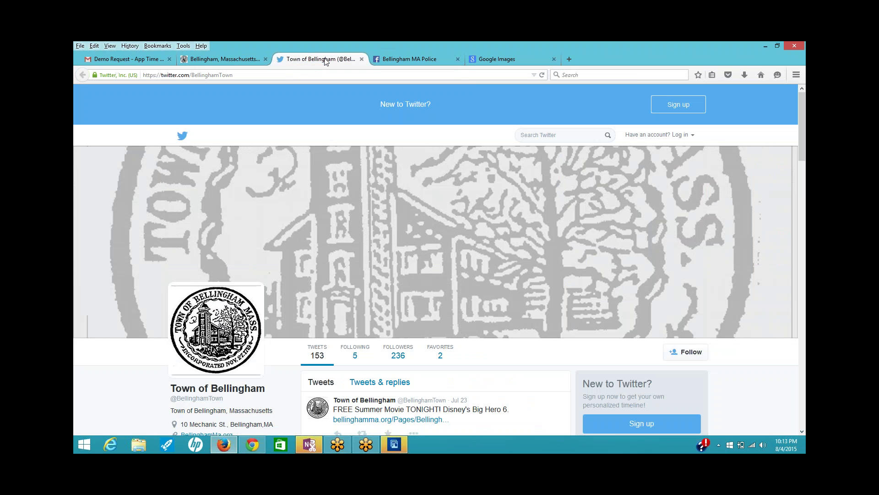
pyautogui.click(226, 62)
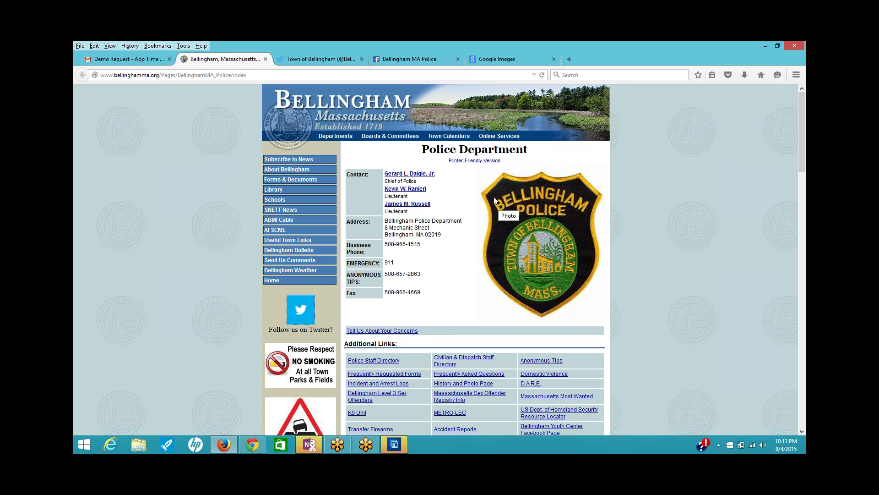
pyautogui.click(387, 60)
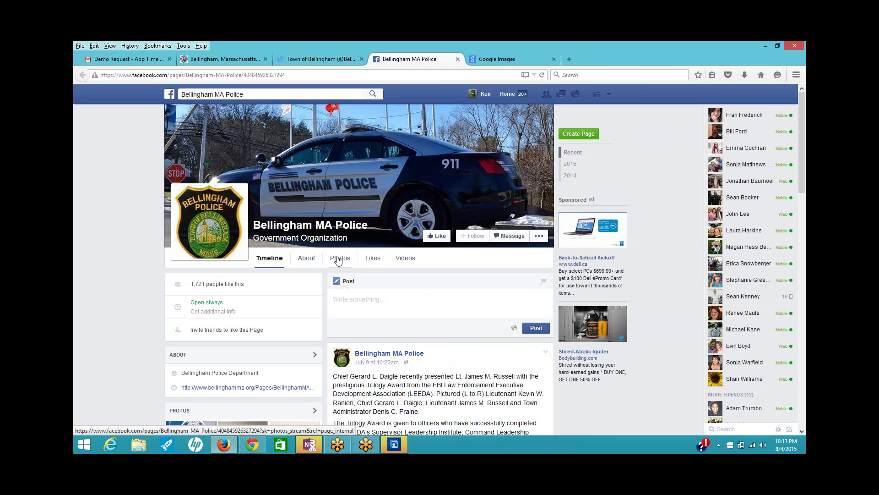
# - List the Bellingham MA Police page's photo albums and browse the Cover Photos album
pyautogui.click(338, 259)
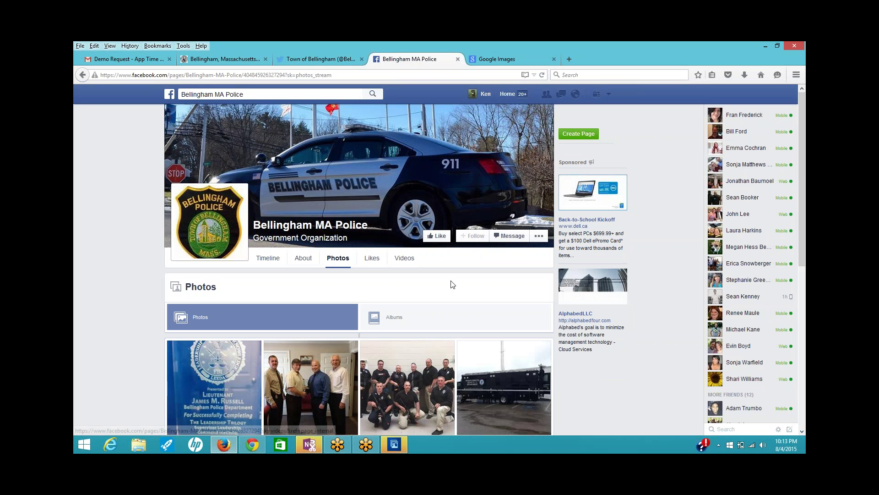
pyautogui.scroll(-3, 454, 287)
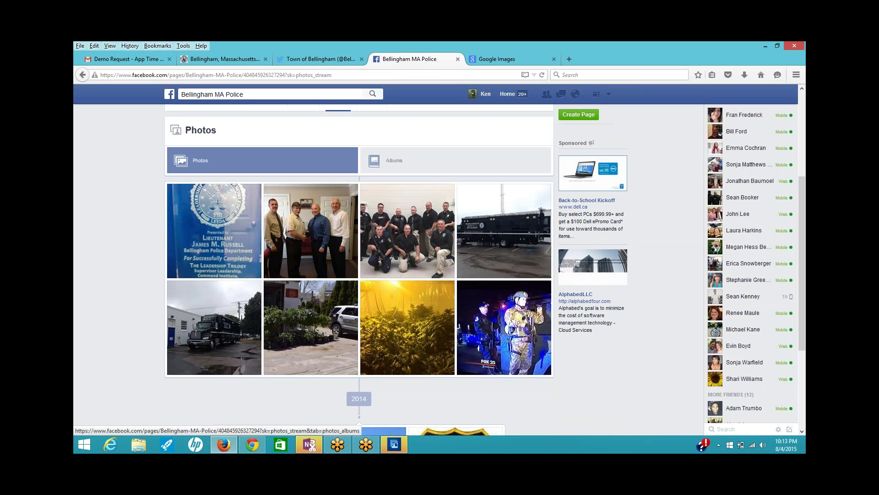
pyautogui.click(412, 158)
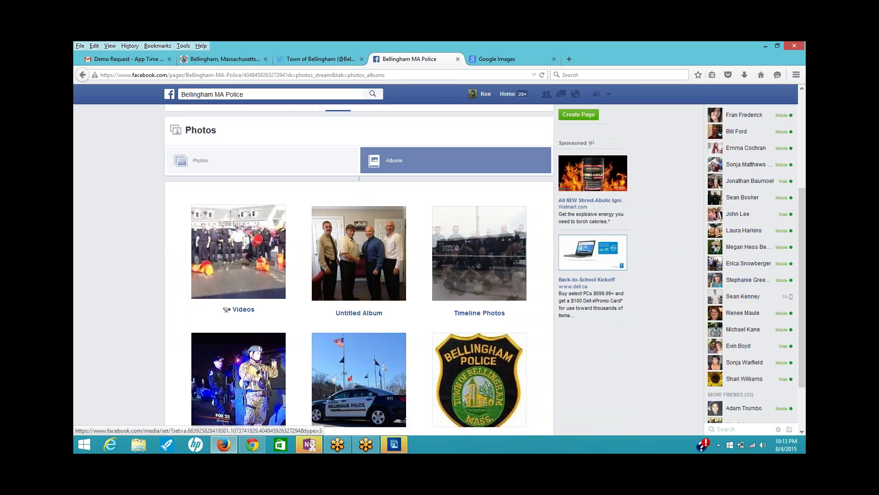
pyautogui.scroll(-2, 376, 384)
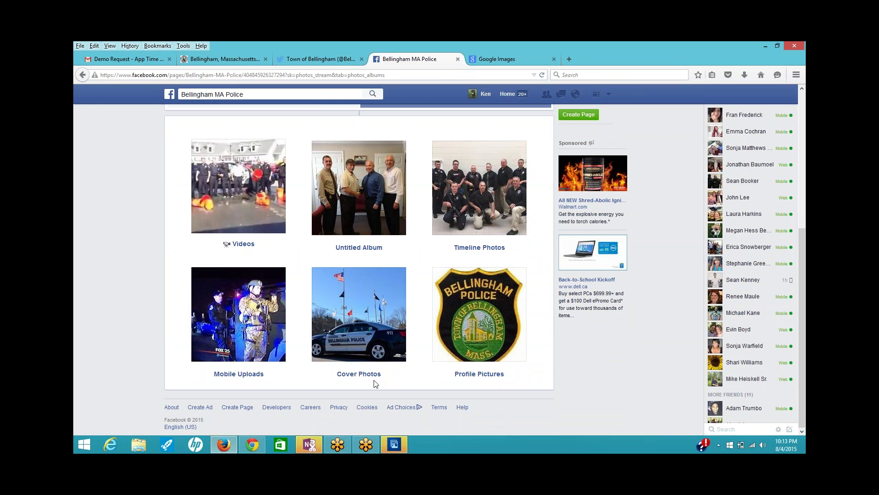
pyautogui.click(361, 374)
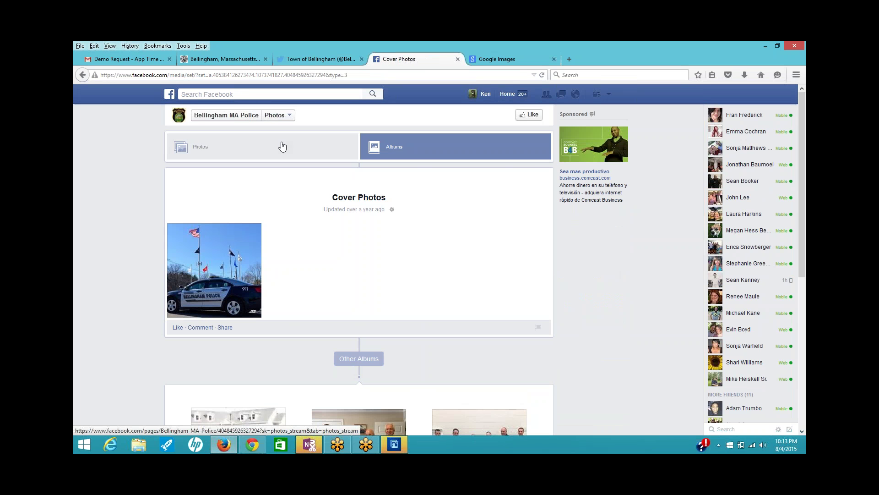
pyautogui.click(435, 150)
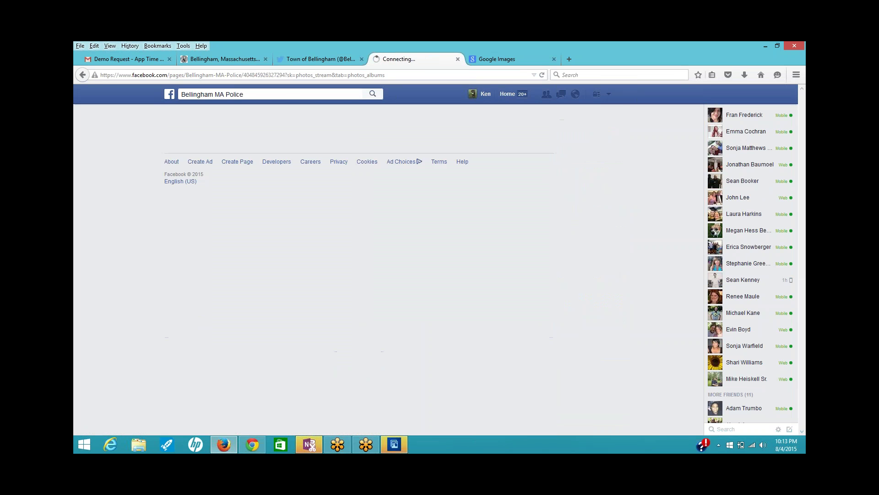
# - Browse the Profile Pictures album, then open the Timeline Photos album
pyautogui.scroll(-5, 437, 306)
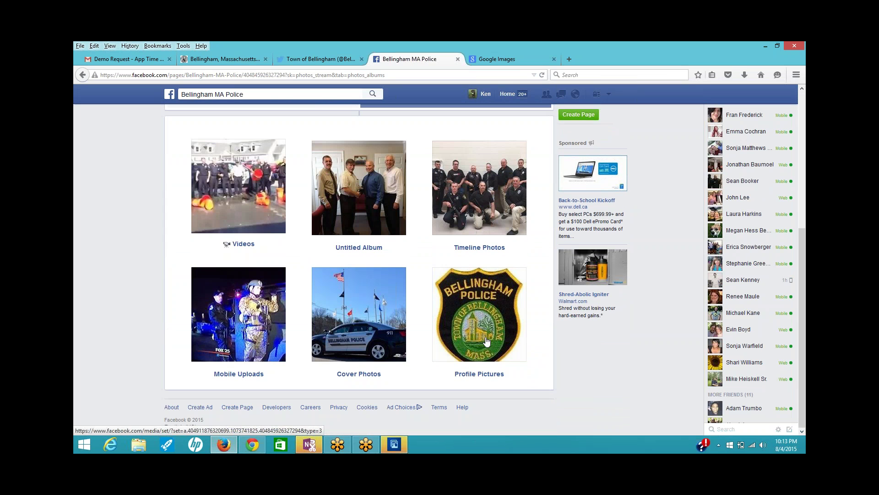
pyautogui.click(480, 374)
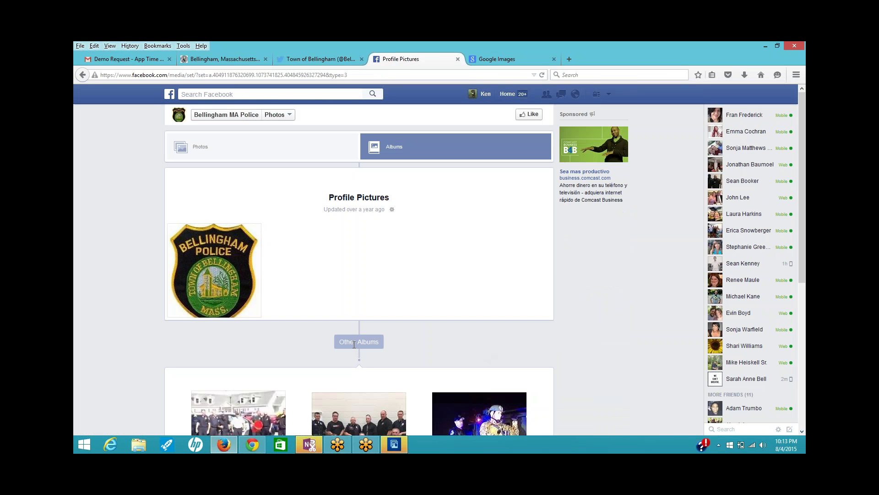
pyautogui.click(414, 156)
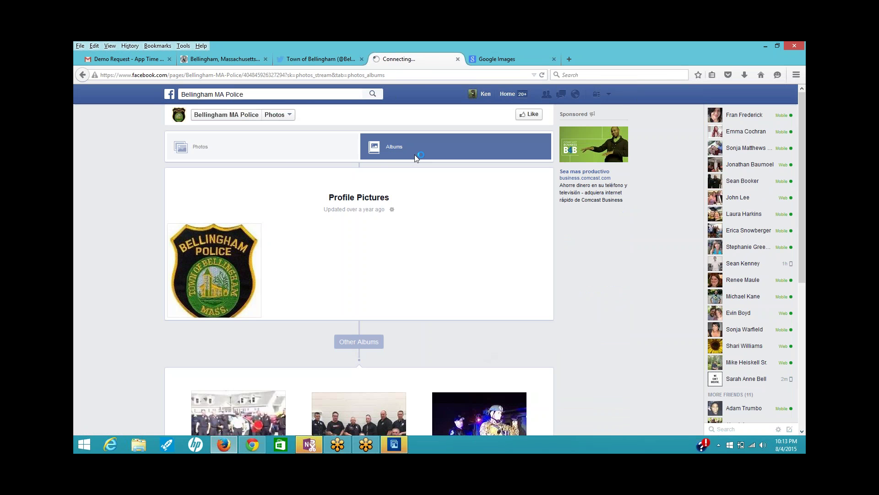
pyautogui.scroll(-5, 383, 365)
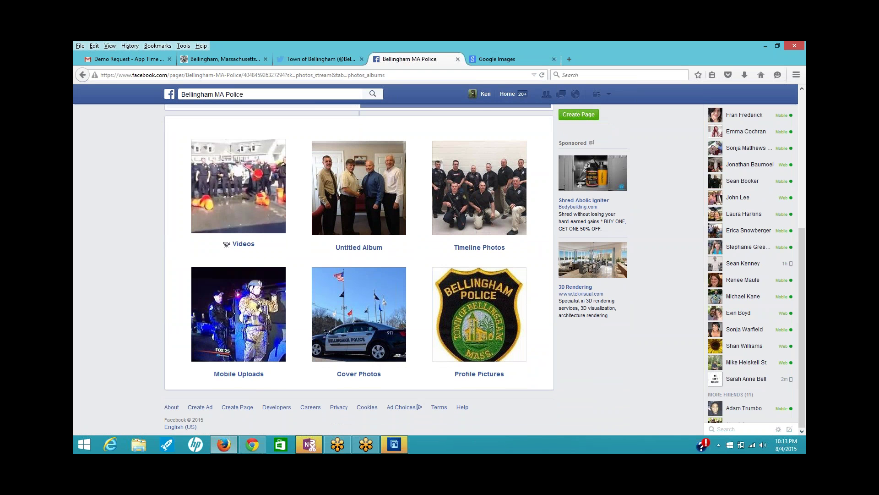
pyautogui.click(489, 226)
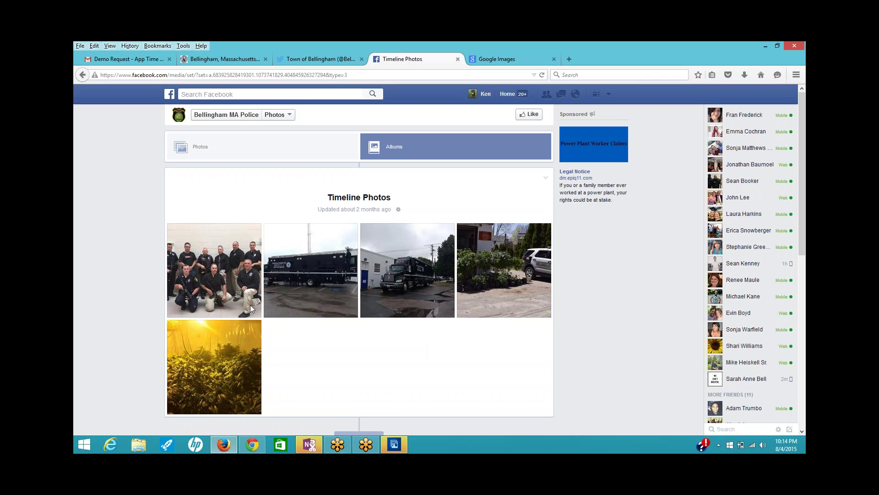
# - Page through the five timeline photos, including the 911 truck and grow-room shots, then return to Albums
pyautogui.click(226, 287)
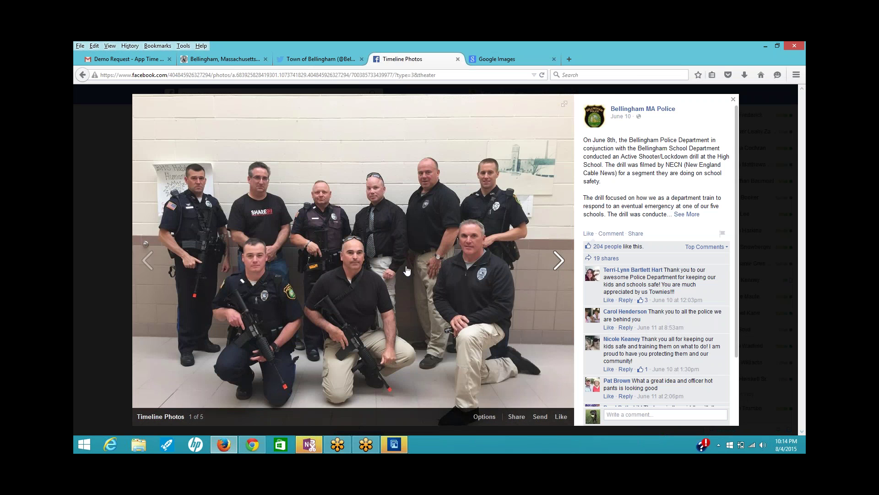
pyautogui.click(558, 259)
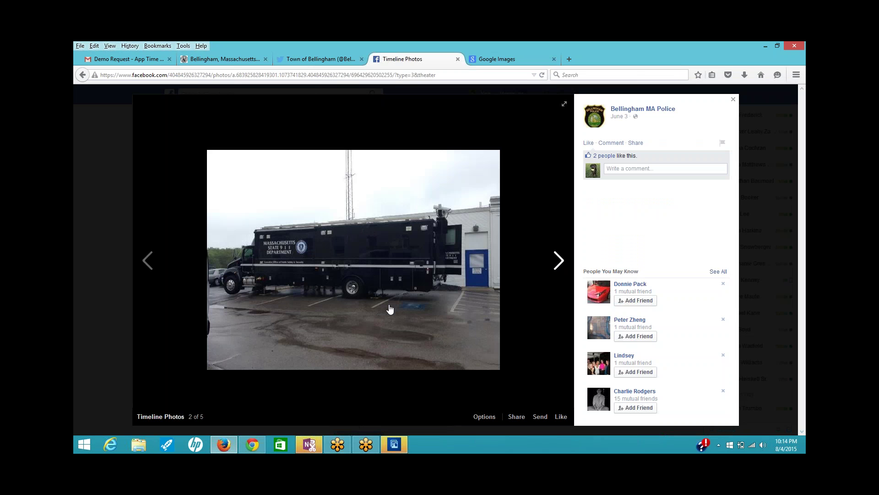
pyautogui.click(557, 260)
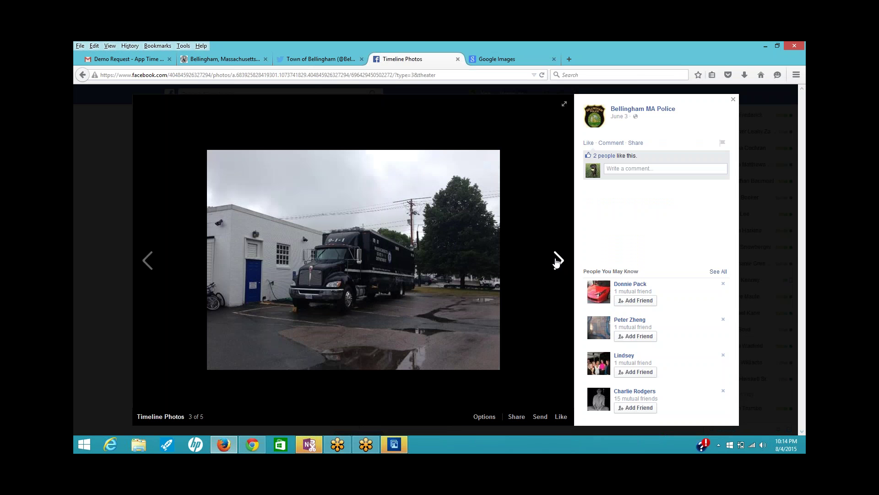
pyautogui.click(556, 260)
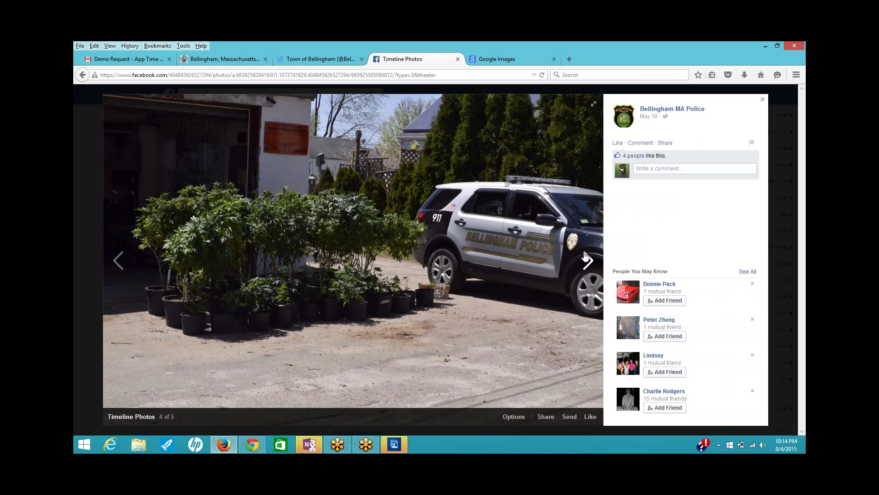
pyautogui.click(588, 261)
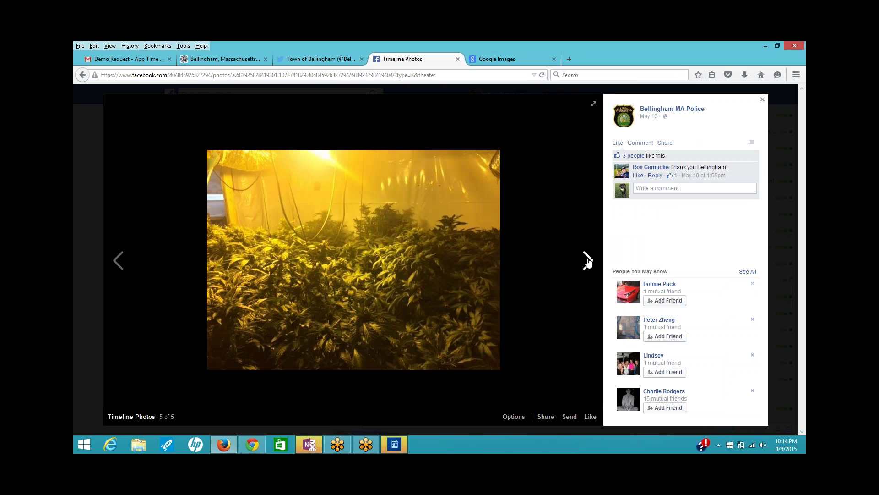
pyautogui.click(588, 261)
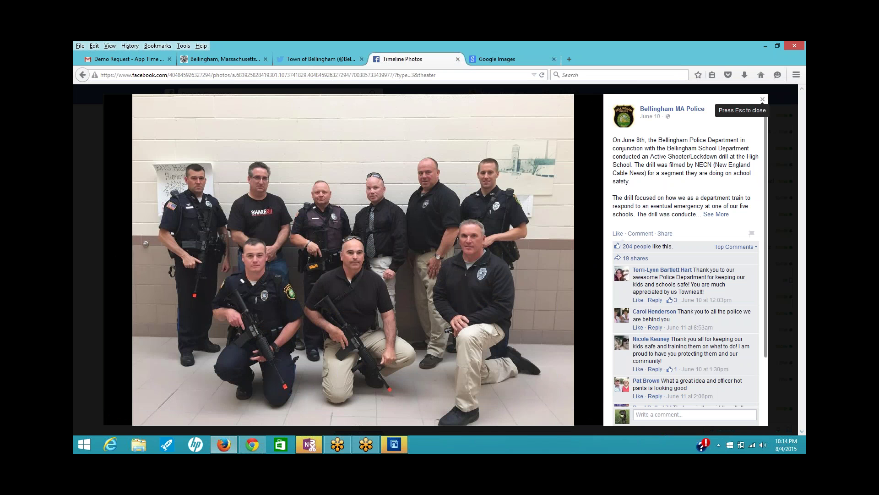
pyautogui.click(762, 100)
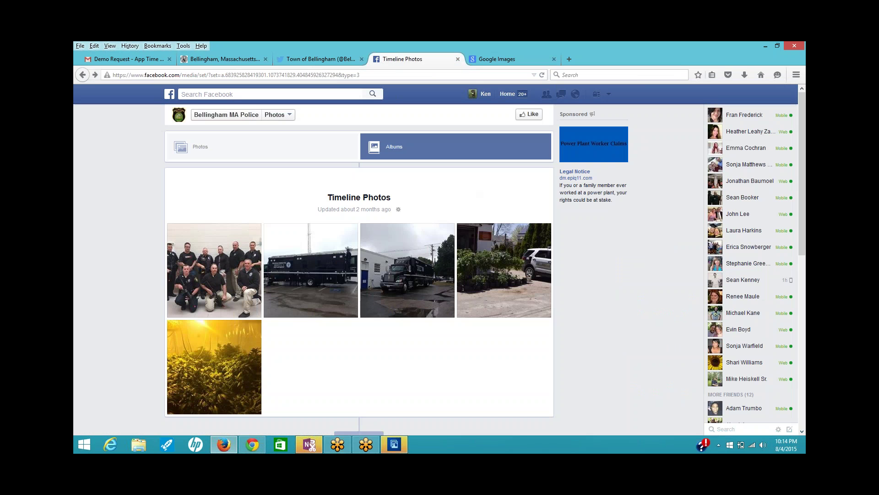
pyautogui.click(458, 147)
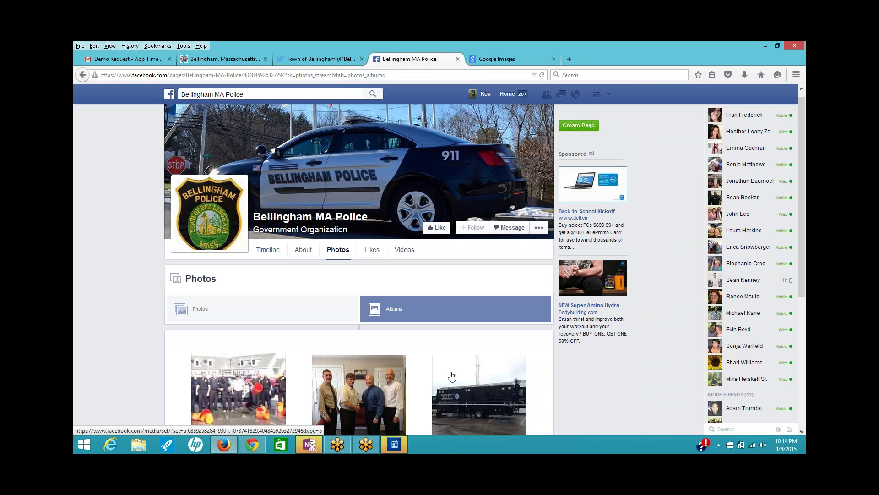
# - Scroll through the police page and its timeline posts, then switch to the Town of Bellingham Twitter
pyautogui.scroll(-5, 449, 375)
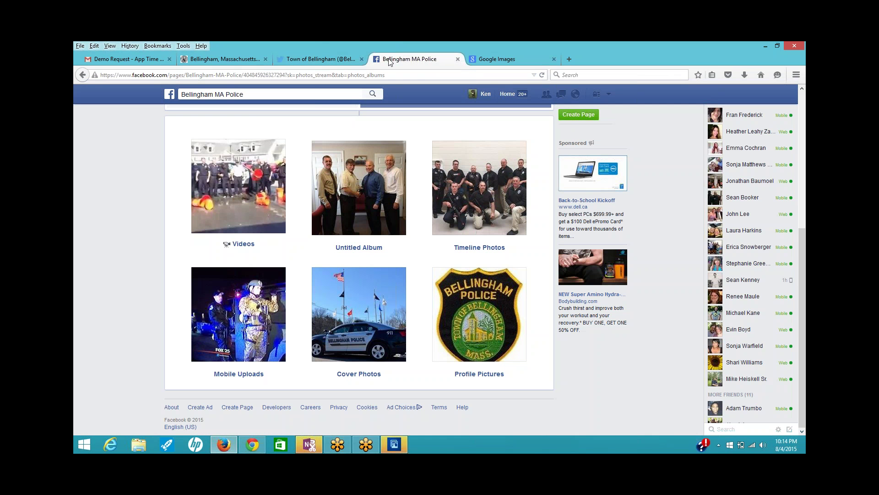
pyautogui.scroll(5, 357, 229)
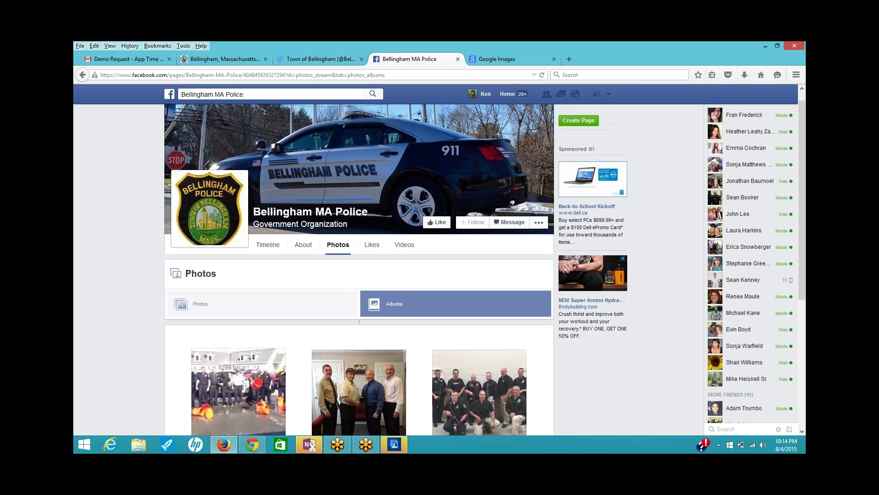
pyautogui.click(271, 247)
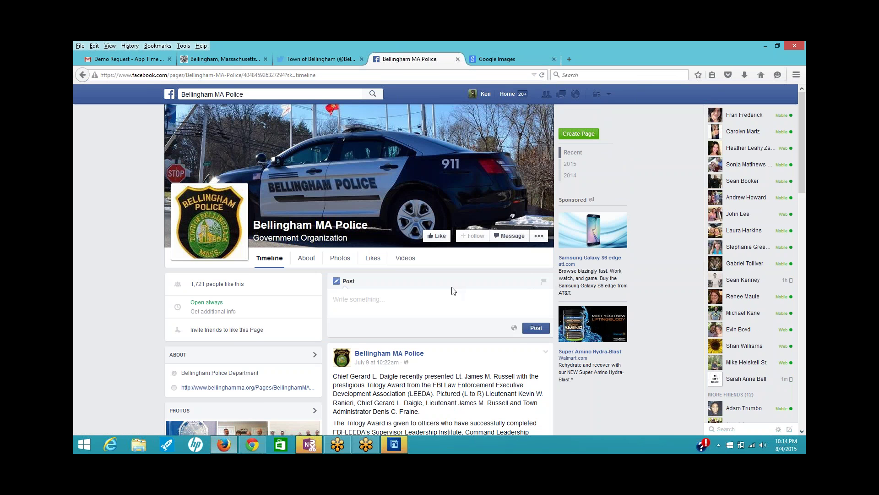
pyautogui.scroll(-6, 452, 291)
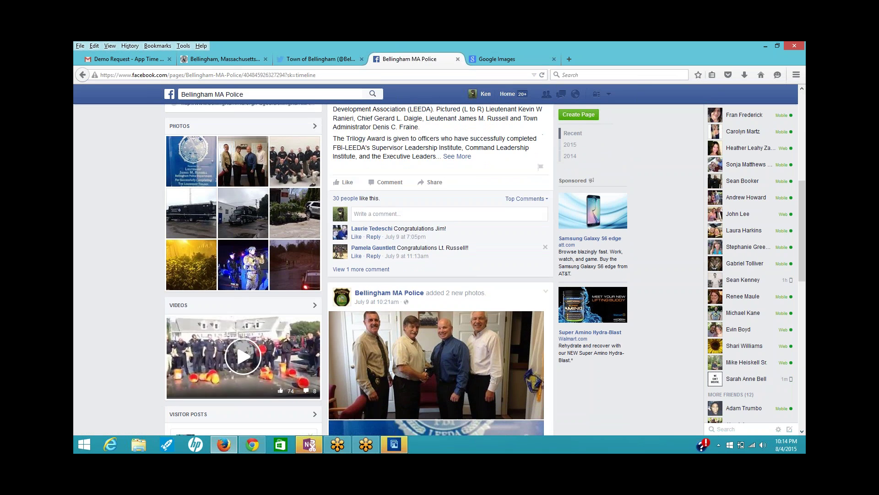
pyautogui.scroll(-10, 440, 274)
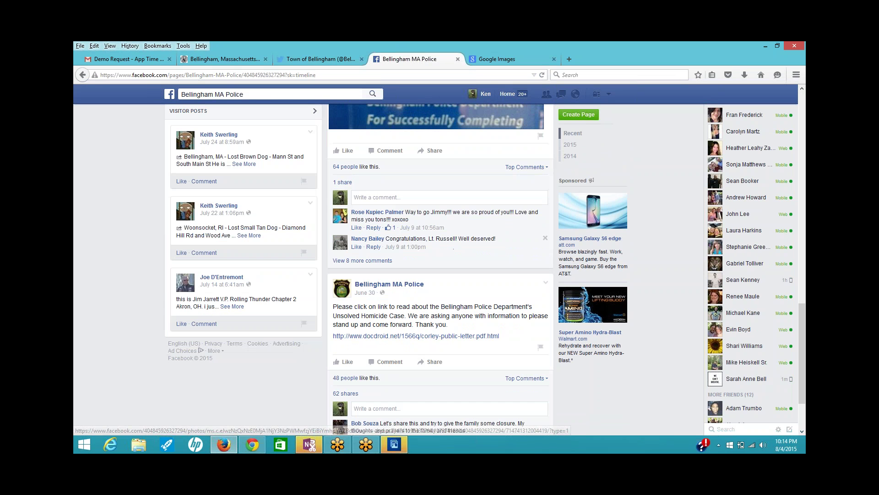
pyautogui.scroll(16, 440, 275)
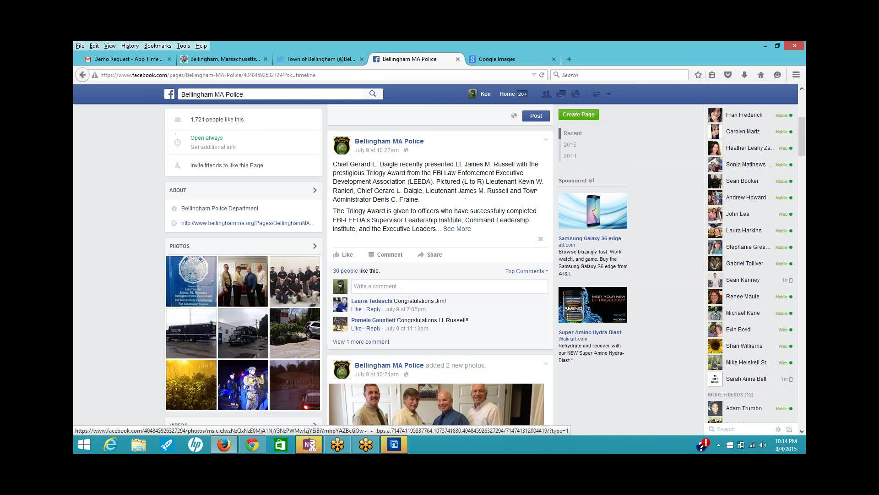
pyautogui.scroll(2, 460, 285)
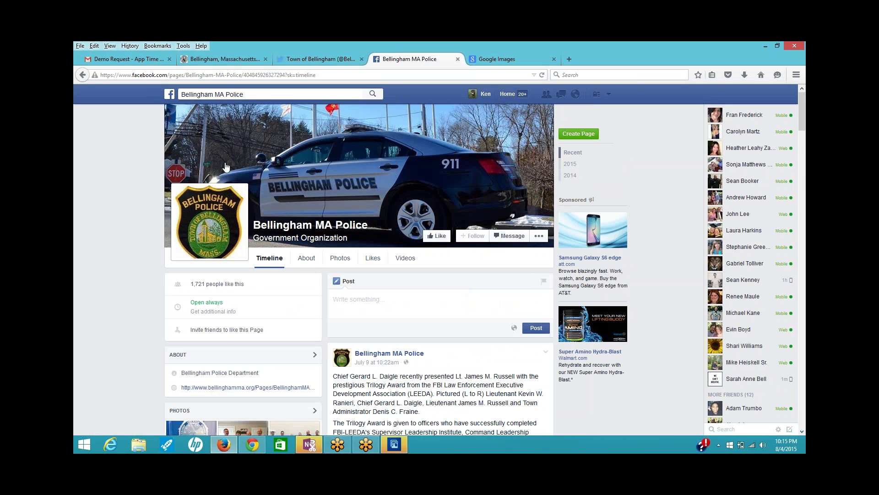
pyautogui.click(310, 57)
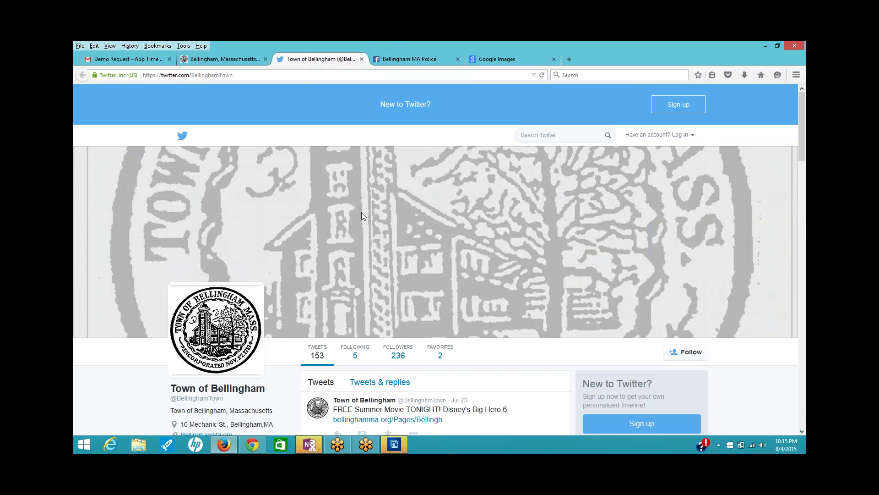
# - Scroll through the Town of Bellingham tweets on Twitter
pyautogui.scroll(-10, 295, 328)
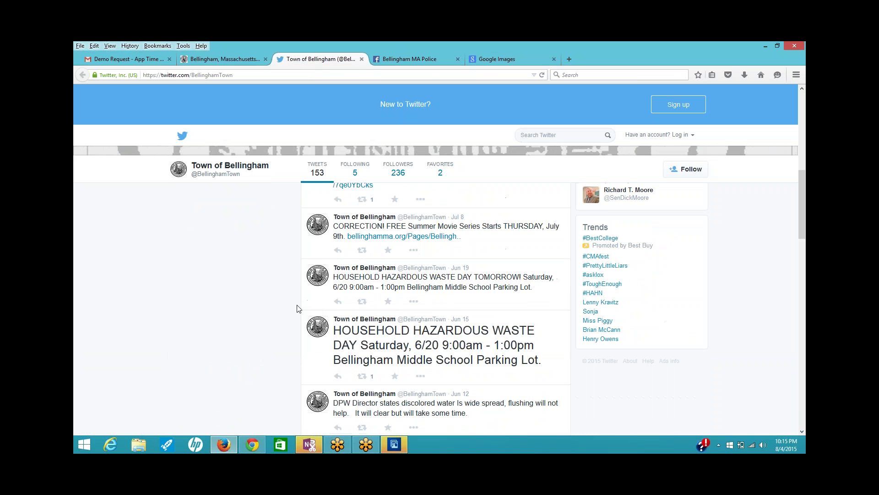
pyautogui.scroll(-10, 298, 308)
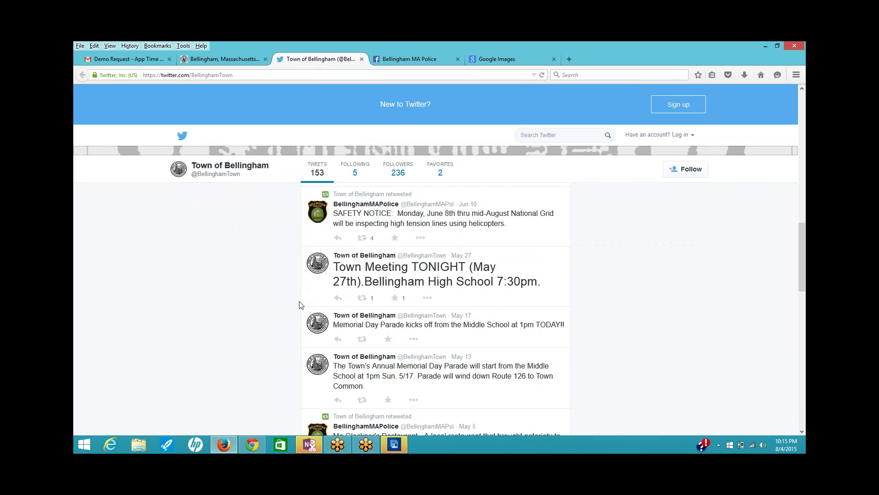
pyautogui.scroll(-10, 301, 305)
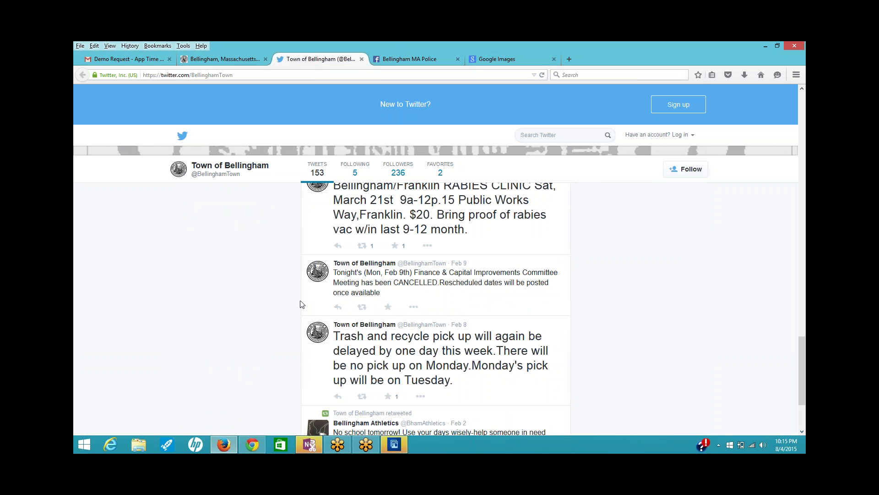
pyautogui.scroll(10, 302, 304)
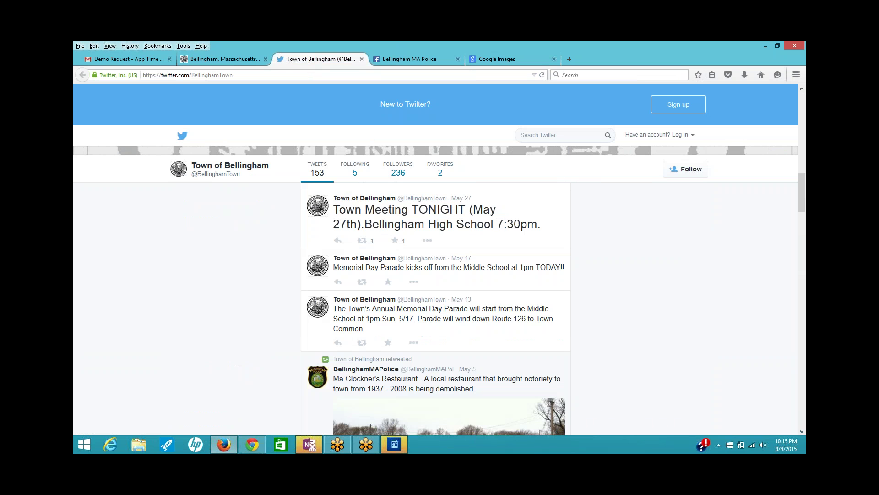
pyautogui.scroll(10, 435, 309)
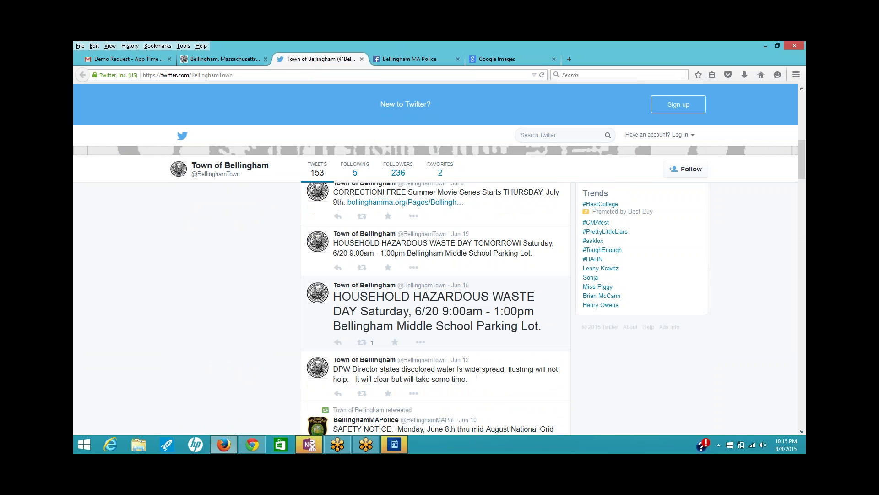
pyautogui.scroll(4, 302, 306)
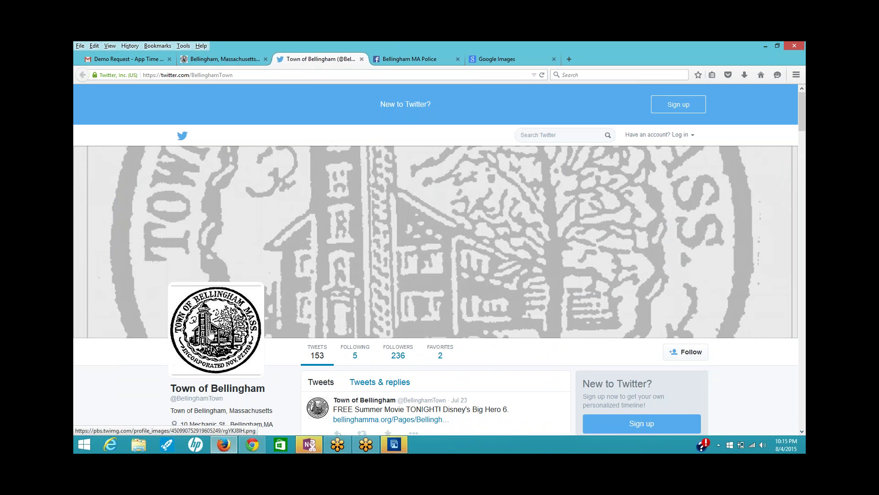
# - View the enlarged town seal profile picture, then return to the Police Department page
pyautogui.click(256, 311)
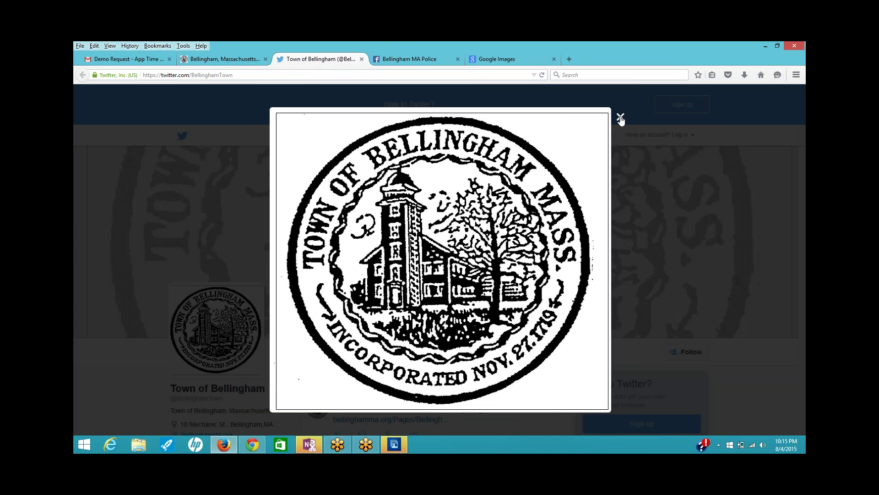
pyautogui.press('Escape')
pyautogui.click(227, 61)
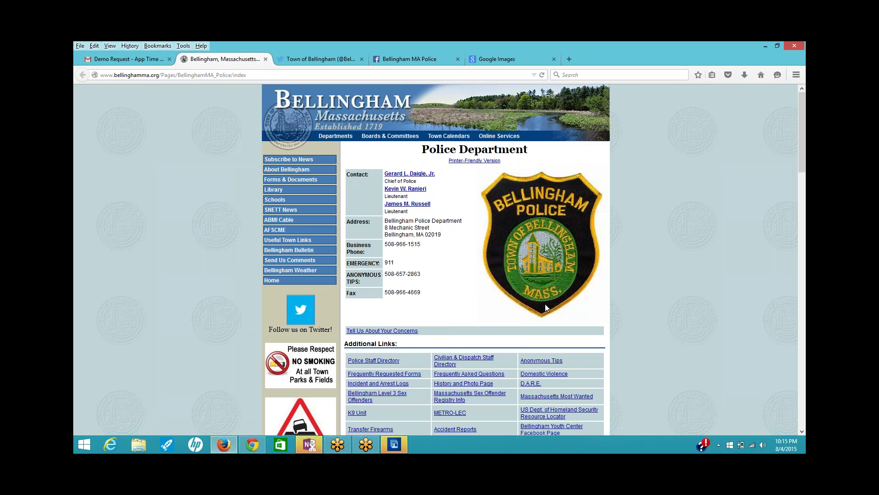
pyautogui.scroll(-6, 545, 303)
# - Read down and back up the Police Department page, then switch to Google Images
pyautogui.scroll(-3, 530, 333)
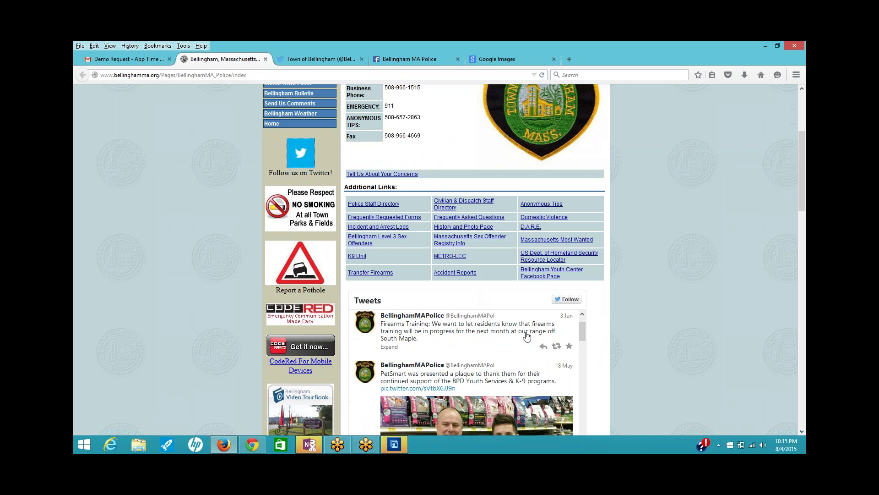
pyautogui.scroll(-1, 634, 348)
pyautogui.scroll(-10, 635, 349)
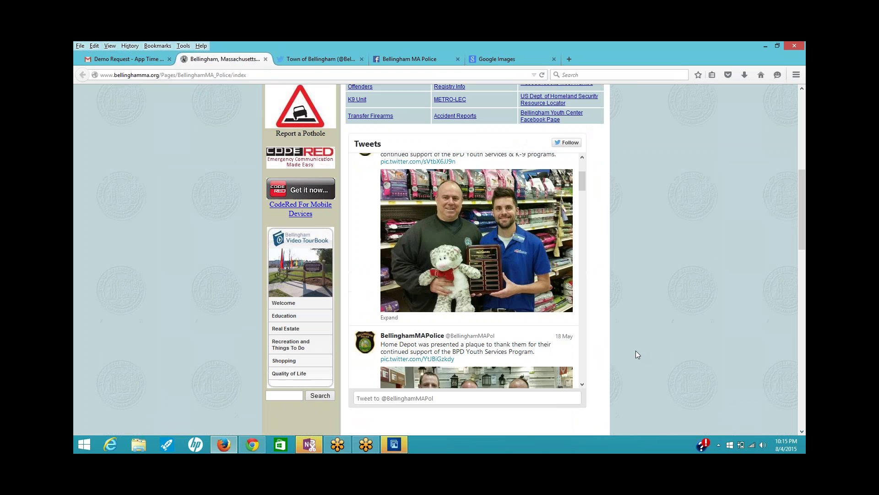
pyautogui.scroll(-7, 636, 351)
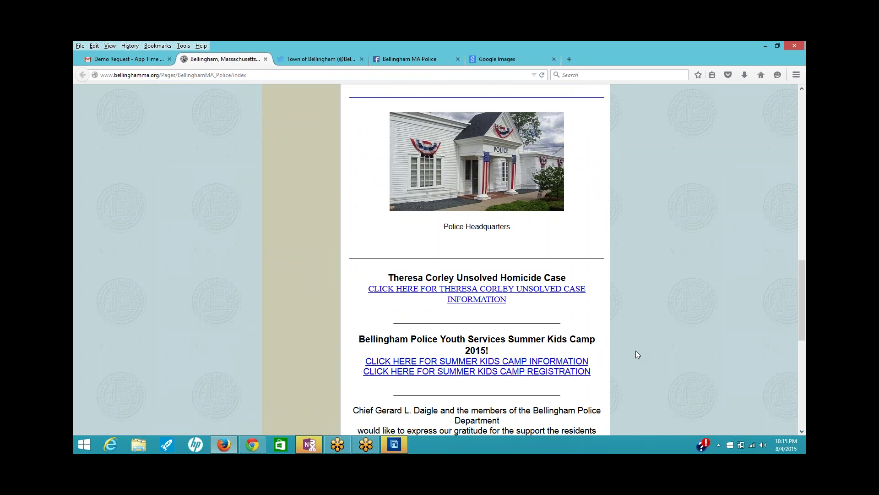
pyautogui.scroll(7, 635, 351)
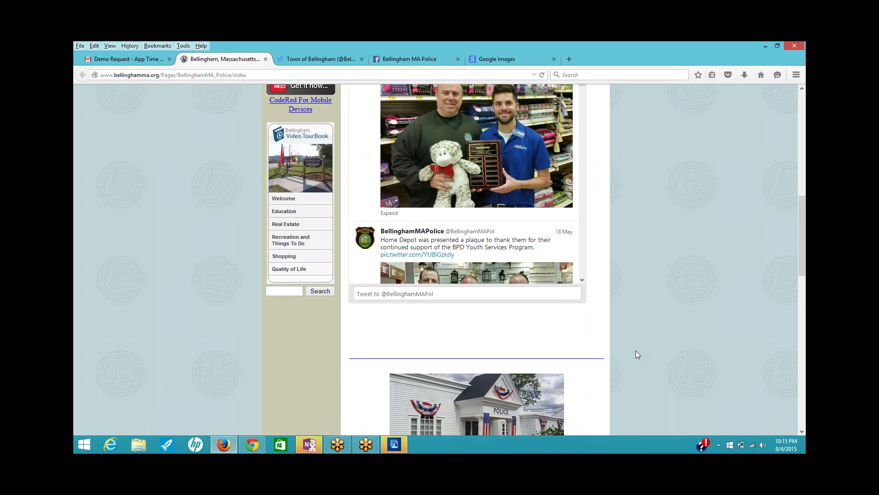
pyautogui.scroll(-7, 635, 350)
pyautogui.scroll(-14, 635, 350)
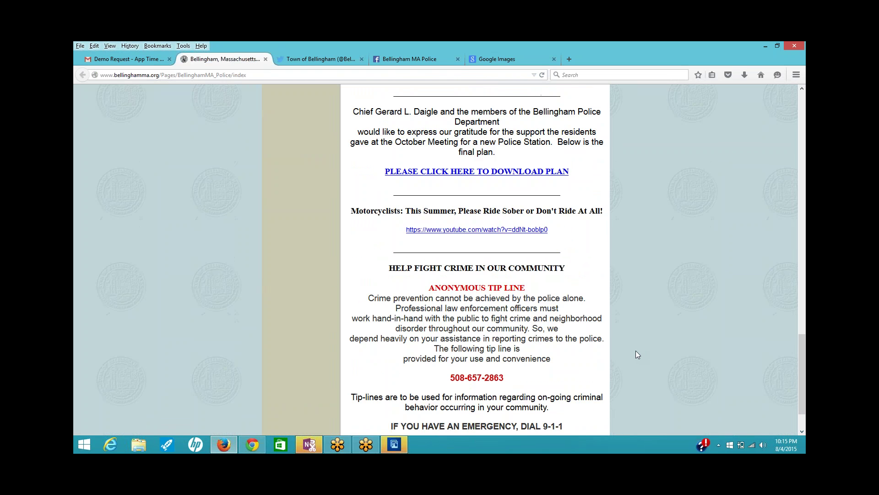
pyautogui.scroll(1, 635, 351)
pyautogui.scroll(16, 636, 354)
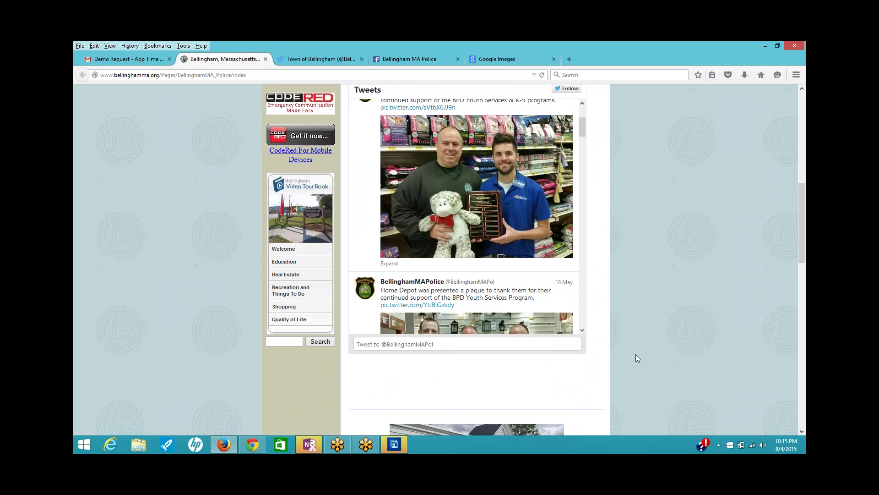
pyautogui.scroll(4, 637, 358)
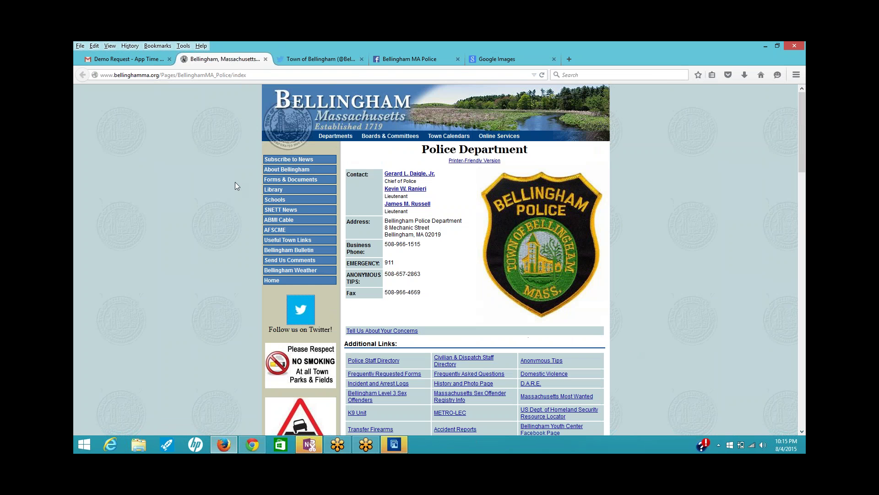
pyautogui.moveTo(390, 136)
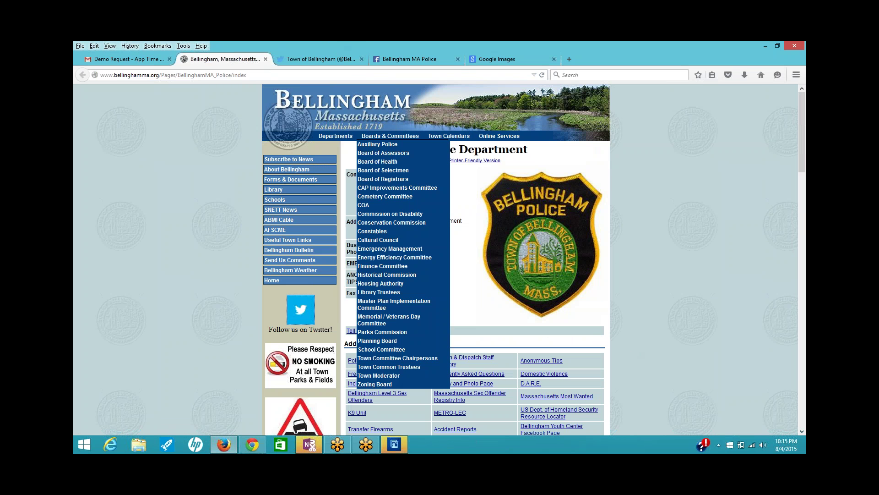
pyautogui.click(506, 57)
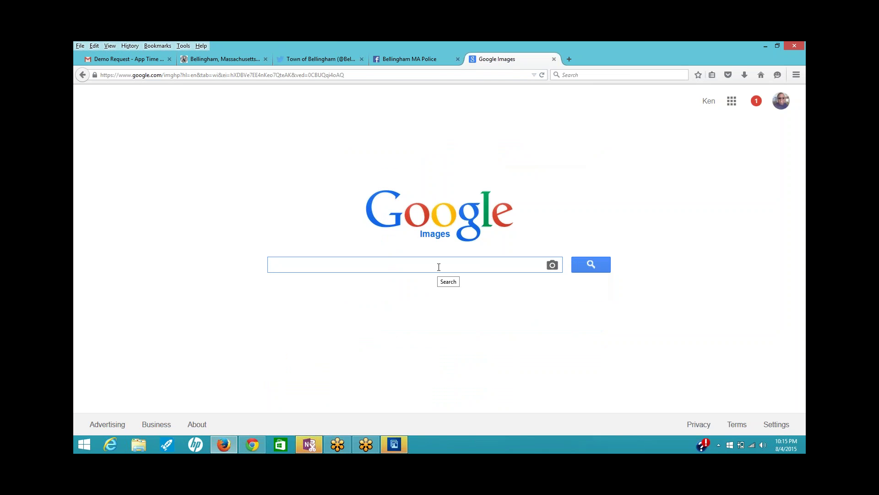
# - Search Google Images for 'Bellingham MA Police'
pyautogui.write('Belling')
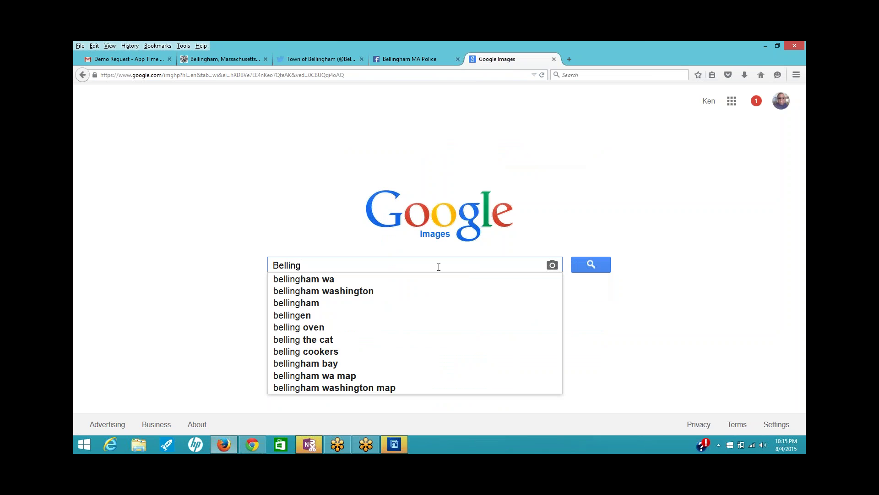
pyautogui.write('ham')
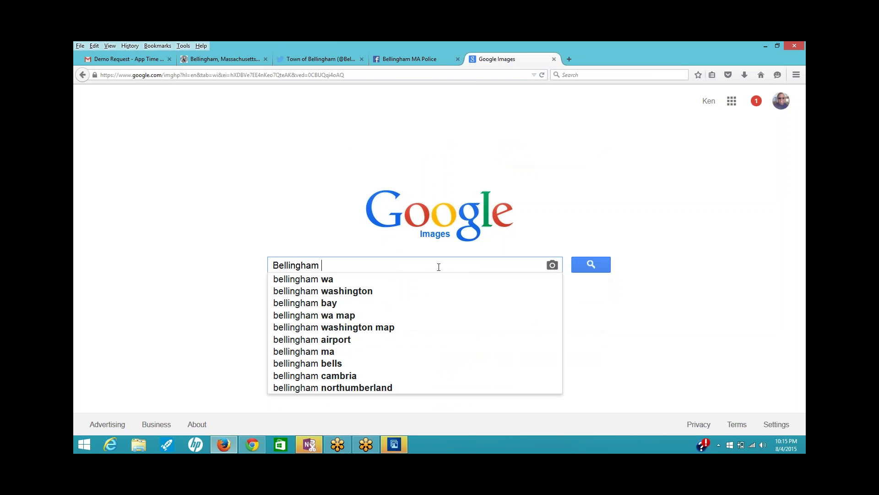
pyautogui.write(' MA')
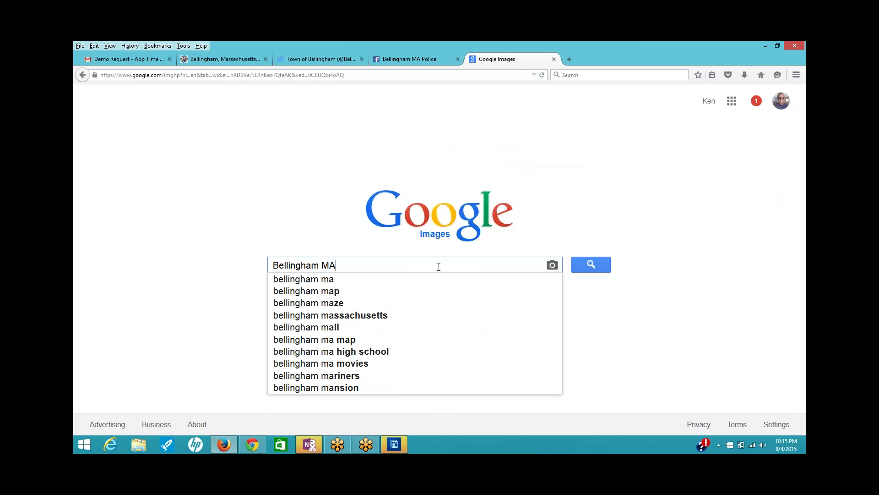
pyautogui.write(' Polic')
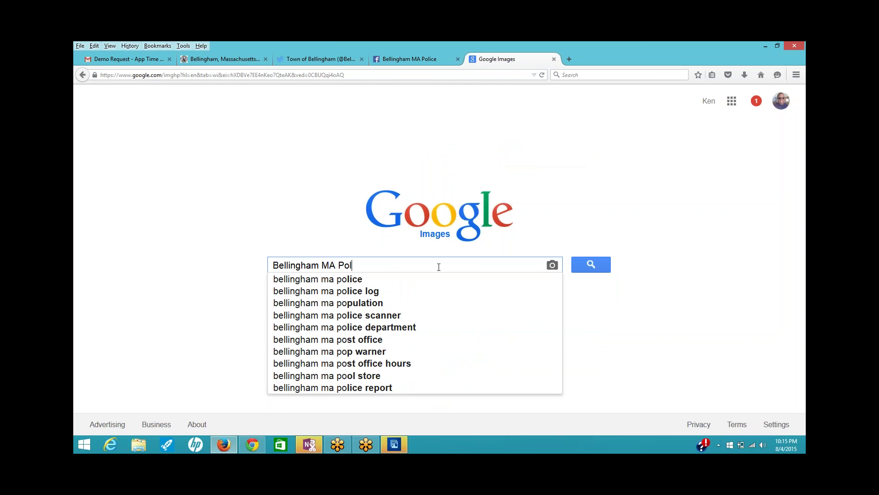
pyautogui.write('e')
pyautogui.press('Return')
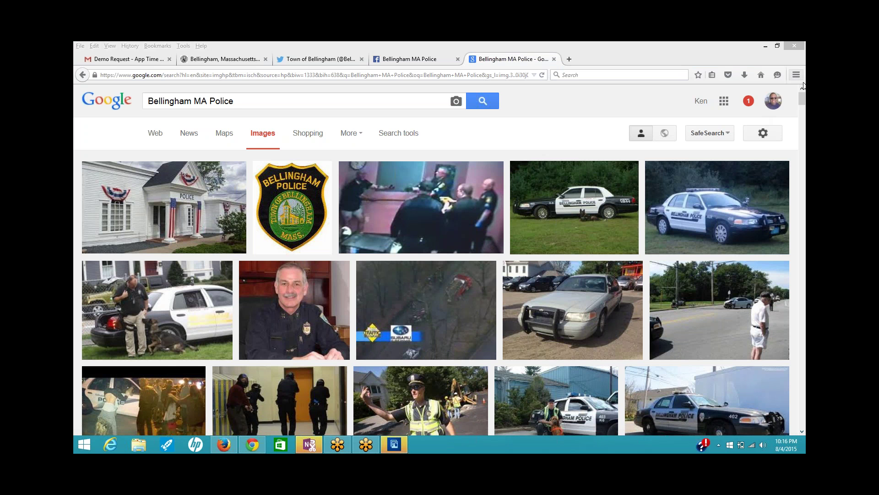
# - Scroll through the image results, then preview the Bellingham Police badge image from bellinghamma.org
pyautogui.click(800, 99)
pyautogui.moveTo(800, 100); pyautogui.dragTo(802, 114)
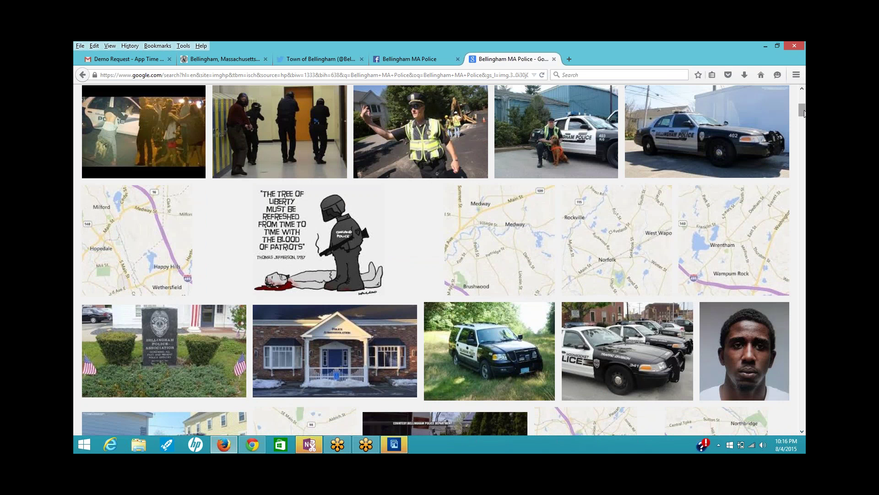
pyautogui.moveTo(805, 114); pyautogui.dragTo(805, 126)
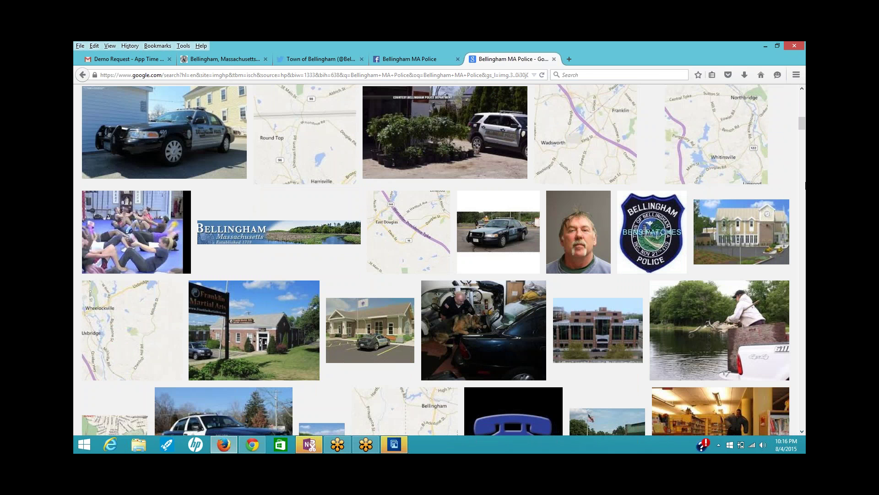
pyautogui.moveTo(802, 131); pyautogui.dragTo(802, 168)
pyautogui.press('Home')
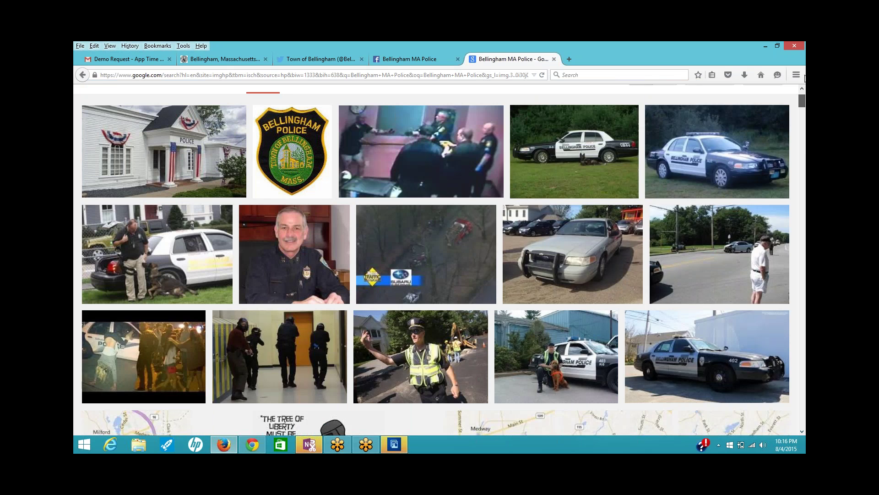
pyautogui.click(301, 216)
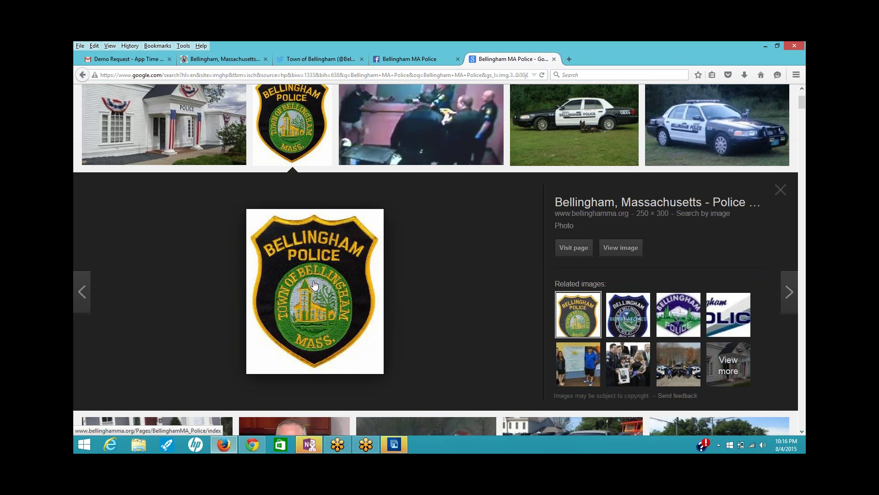
# - Save the Bellingham Police badge from Google Images into Downloads under the name 'bpolice'
pyautogui.rightClick(314, 280)
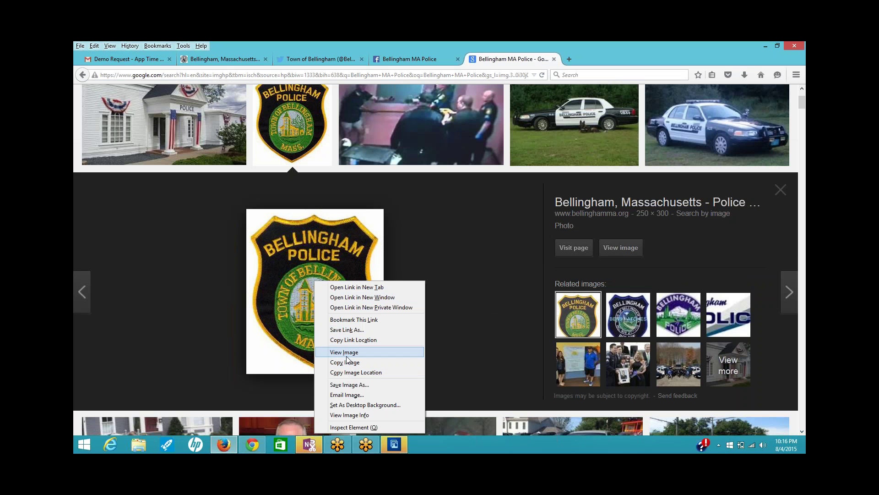
pyautogui.click(363, 387)
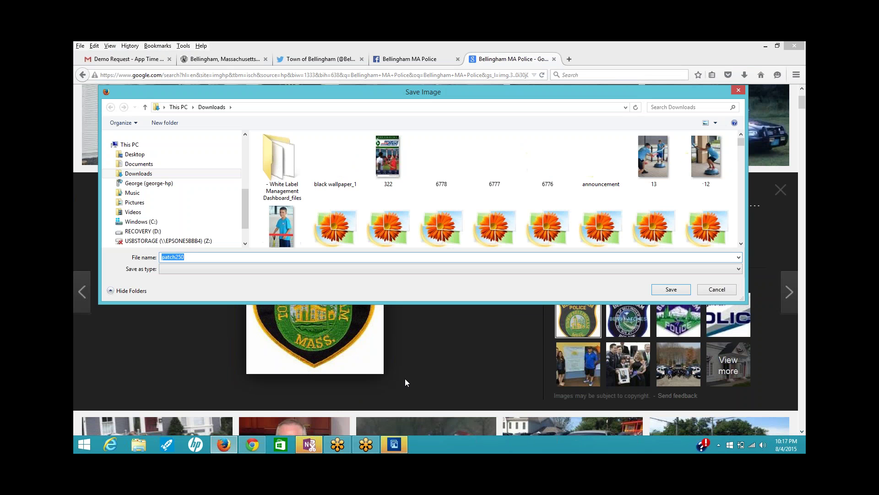
pyautogui.write('bpolice')
pyautogui.click(659, 292)
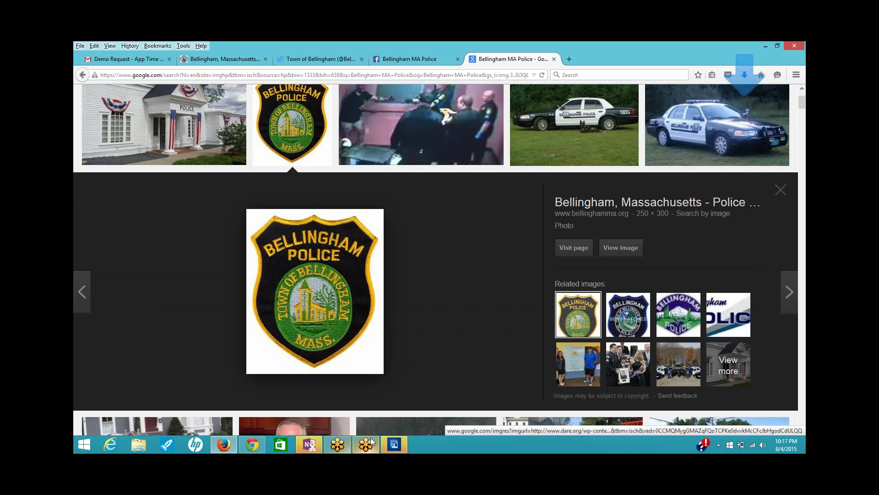
pyautogui.click(394, 444)
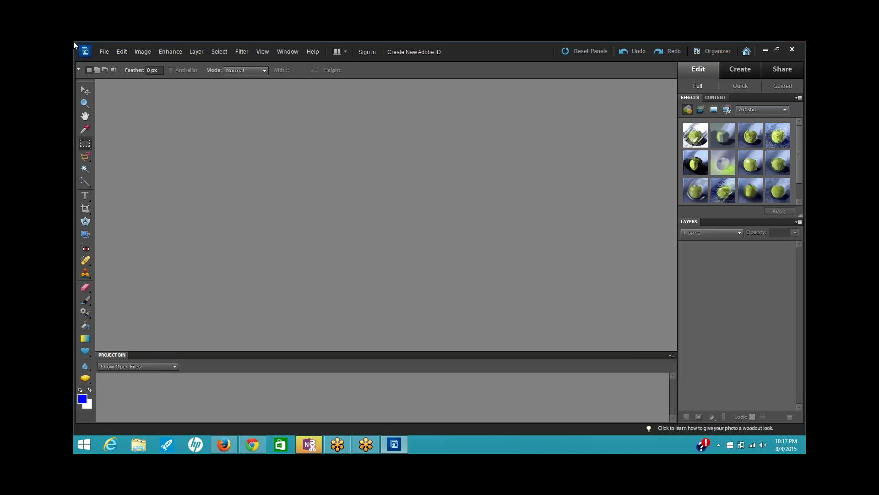
# - Open 55.png, the Woonsocket Harris Public Library poster, from the Downloads folder
pyautogui.click(105, 51)
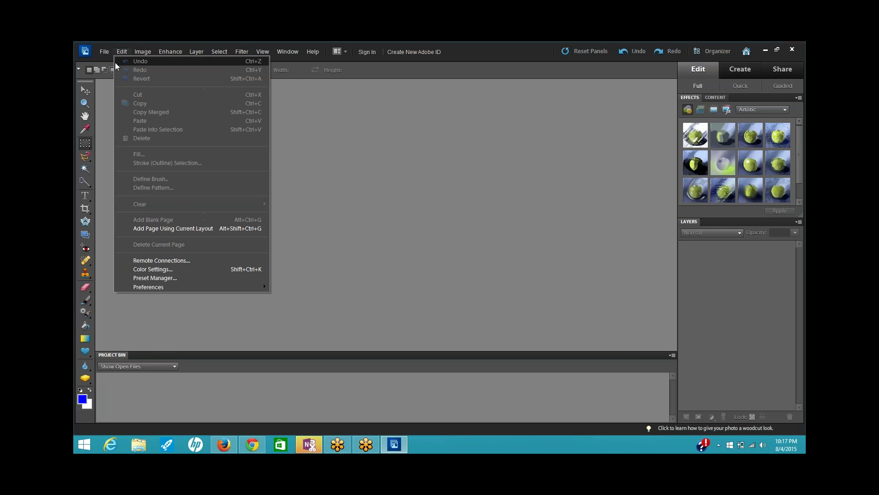
pyautogui.click(129, 73)
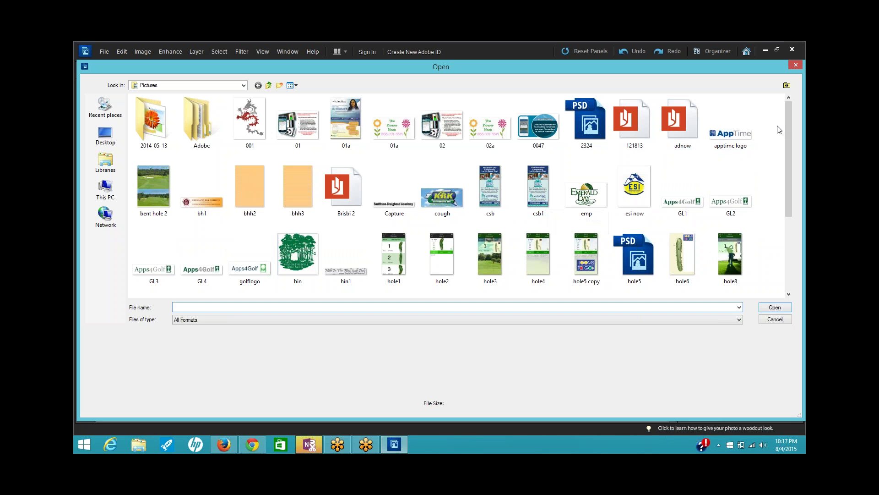
pyautogui.moveTo(789, 111); pyautogui.dragTo(789, 207)
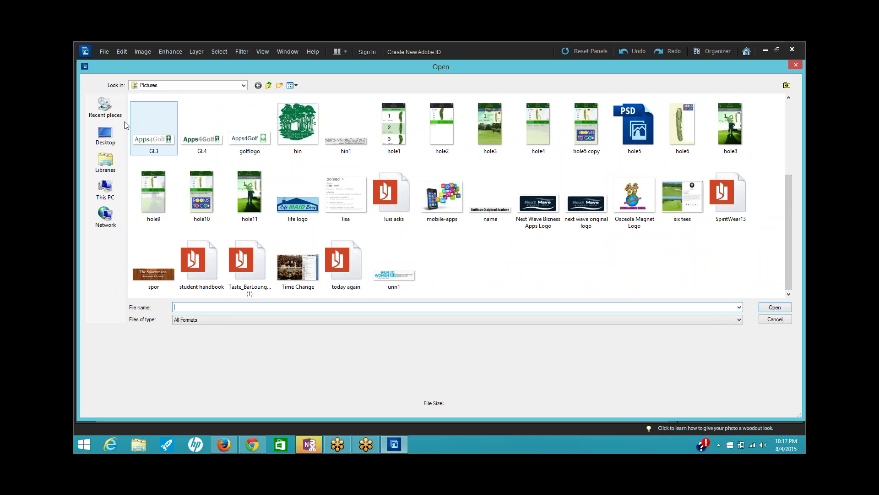
pyautogui.click(244, 86)
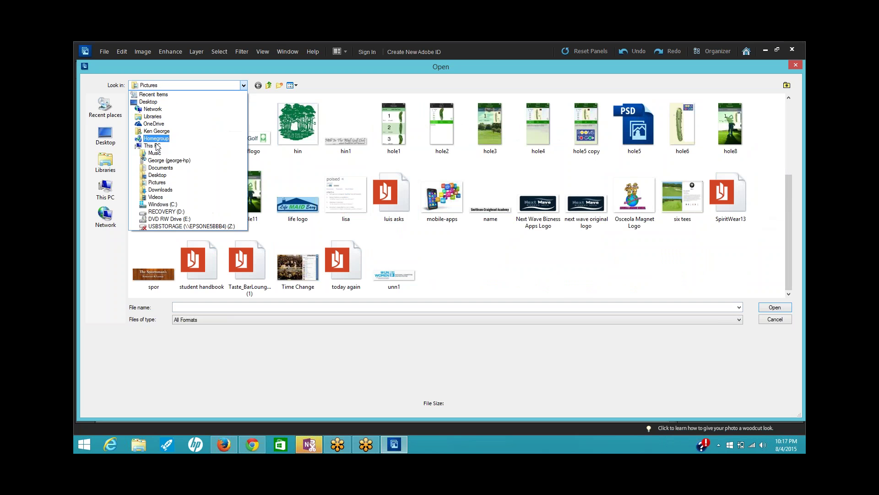
pyautogui.click(159, 189)
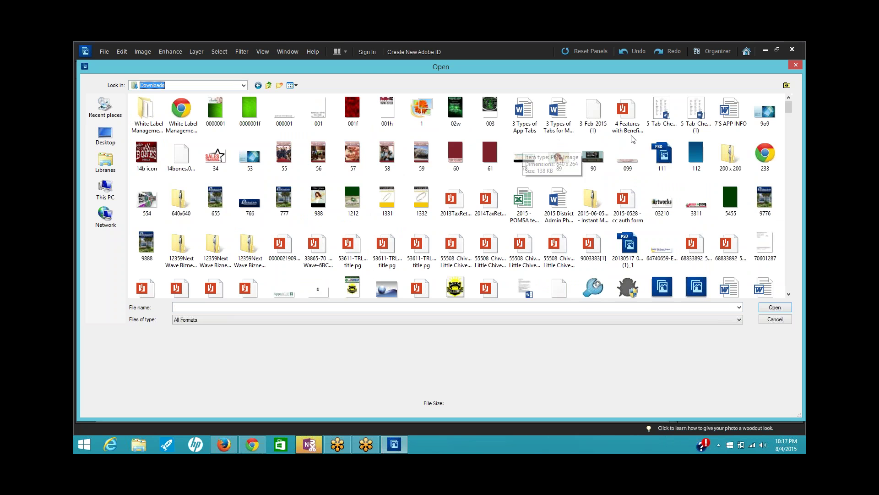
pyautogui.click(284, 158)
pyautogui.doubleClick(284, 158)
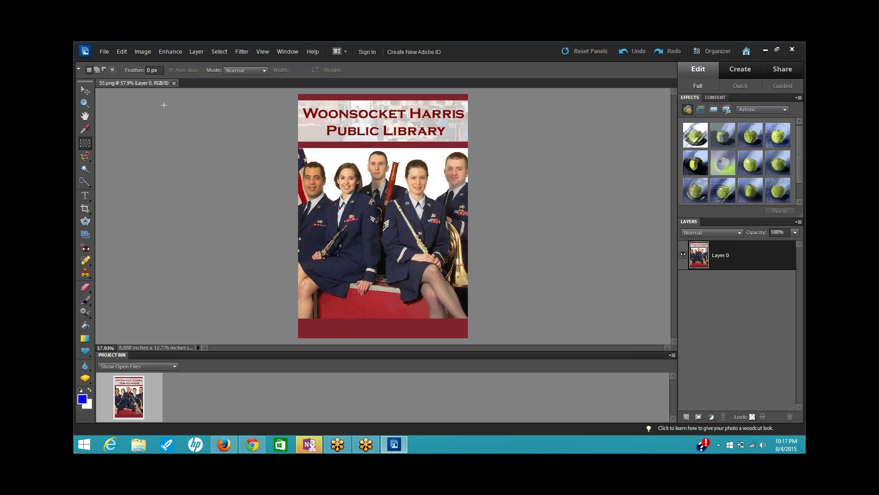
# - Open bpolice.jpg and drag the badge onto the 55.png poster as a new layer
pyautogui.click(105, 52)
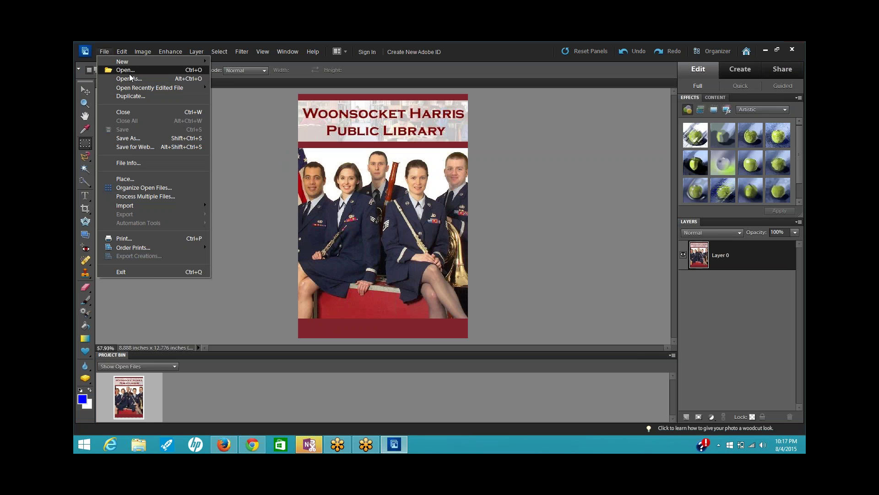
pyautogui.click(130, 71)
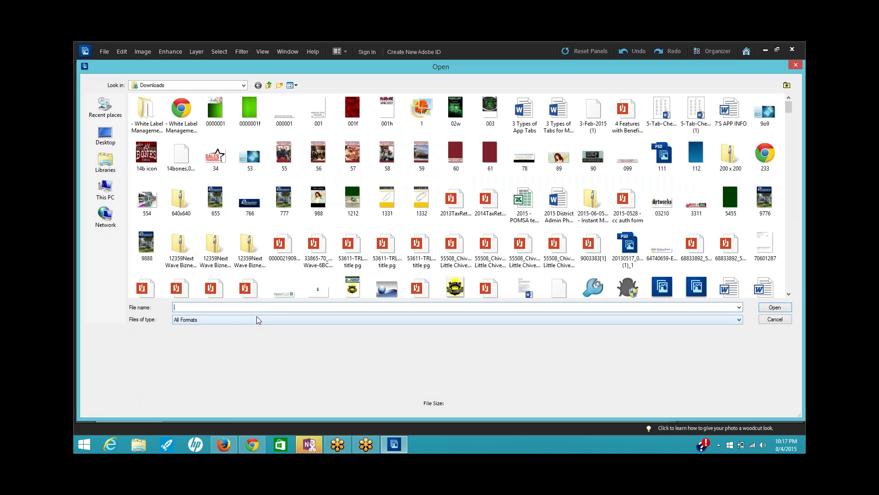
pyautogui.write('bpol')
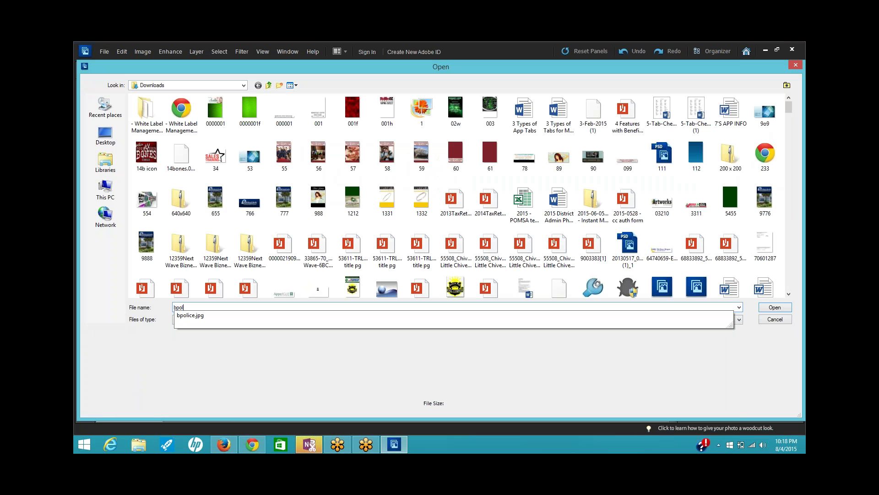
pyautogui.press('Down')
pyautogui.press('Return')
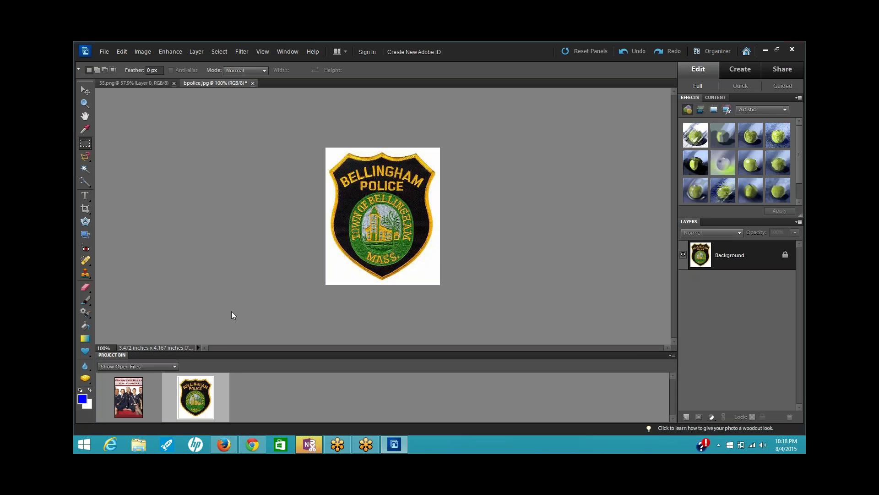
pyautogui.doubleClick(127, 403)
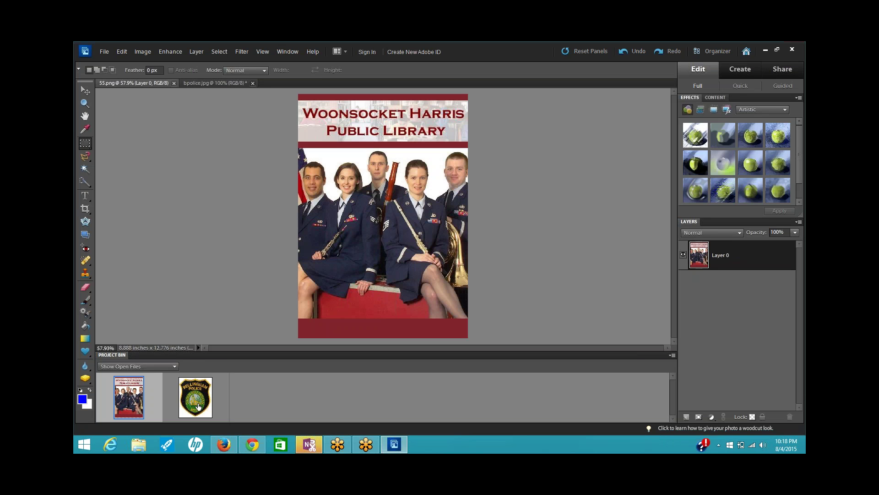
pyautogui.moveTo(198, 406); pyautogui.dragTo(351, 187)
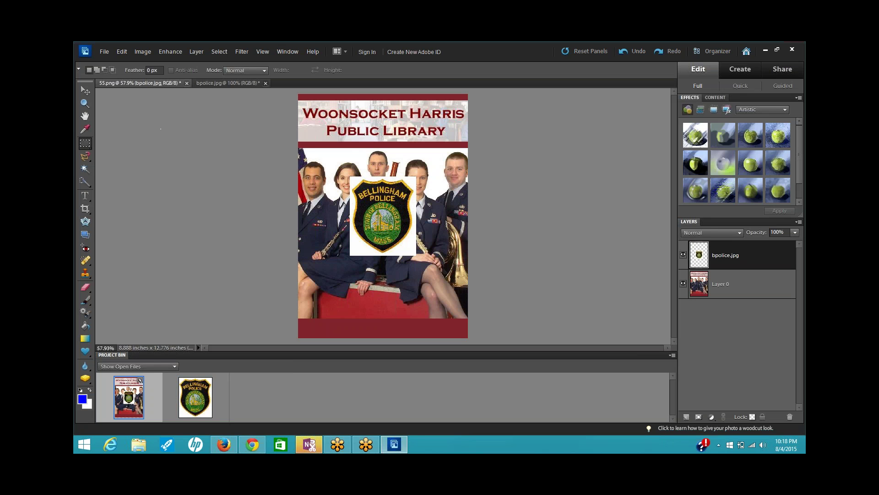
# - Scale the badge layer up to 271.1% and shift it toward the top of the poster
pyautogui.click(85, 90)
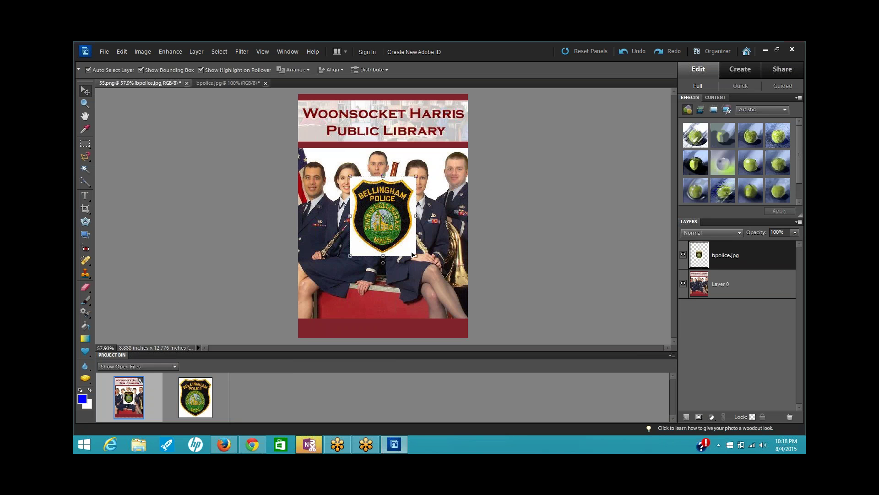
pyautogui.moveTo(415, 255); pyautogui.dragTo(474, 325)
pyautogui.moveTo(356, 179); pyautogui.dragTo(287, 121)
pyautogui.moveTo(379, 199); pyautogui.dragTo(381, 180)
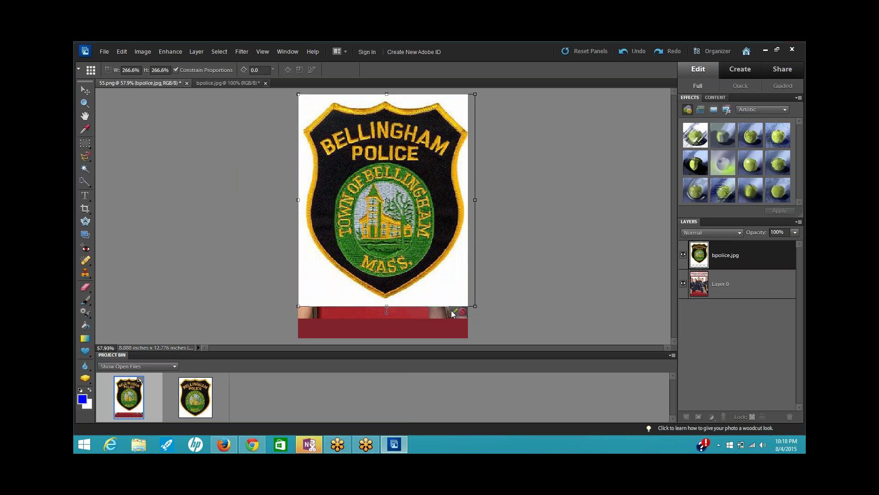
pyautogui.moveTo(298, 306); pyautogui.dragTo(295, 311)
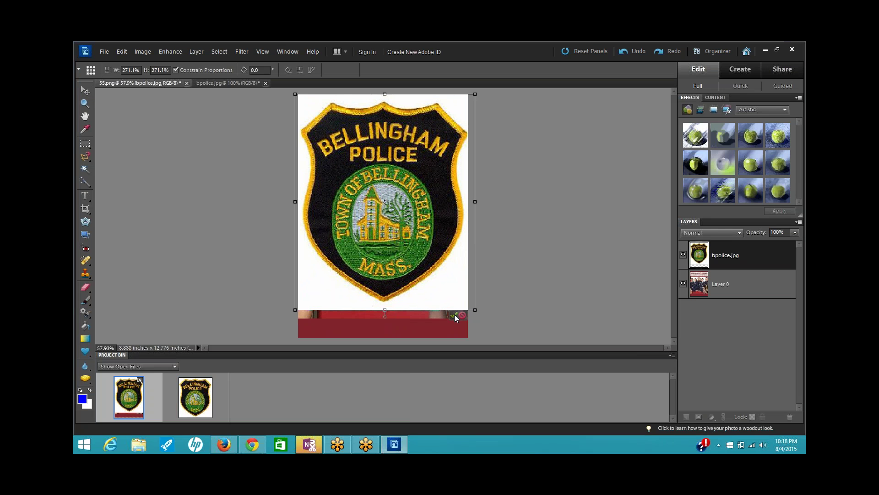
pyautogui.click(455, 314)
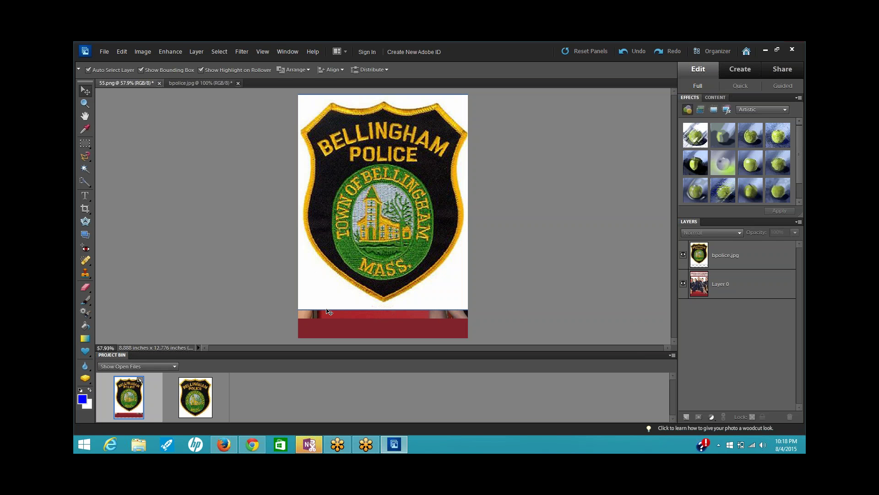
# - Shrink the badge layer to about 95% and commit the transform
pyautogui.click(302, 310)
pyautogui.click(300, 310)
pyautogui.click(295, 310)
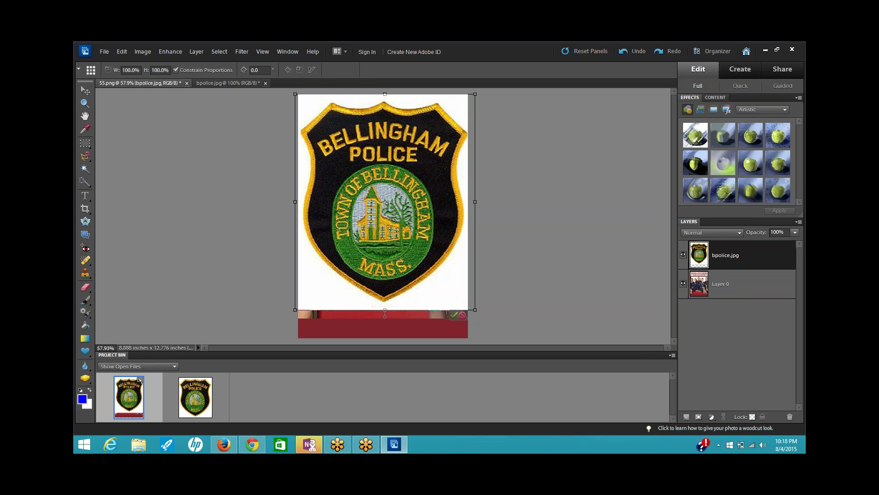
pyautogui.moveTo(295, 310); pyautogui.dragTo(298, 305)
pyautogui.moveTo(474, 306); pyautogui.dragTo(464, 301)
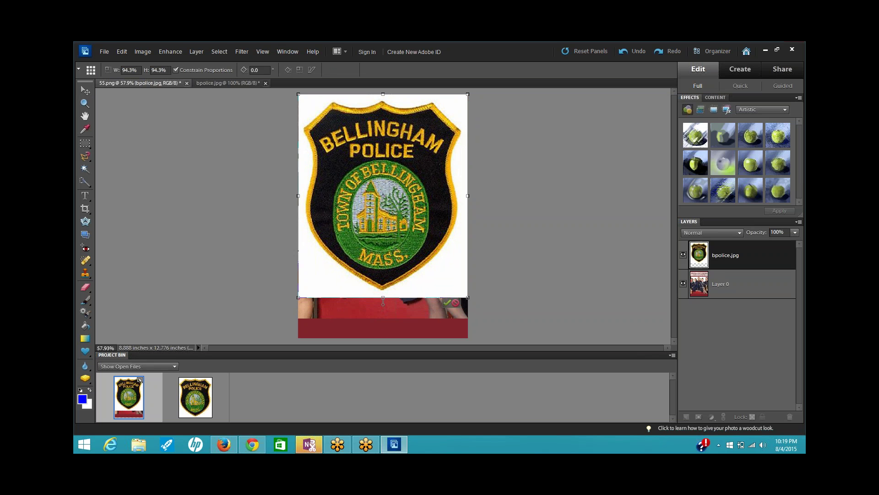
pyautogui.click(448, 302)
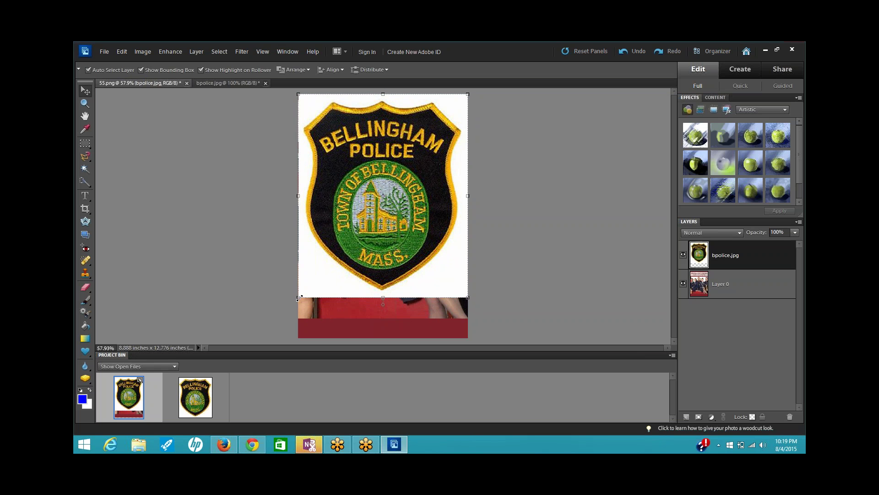
# - Fine-tune the badge to about 95.5%, nudge it slightly left, and commit
pyautogui.moveTo(298, 297); pyautogui.dragTo(305, 290)
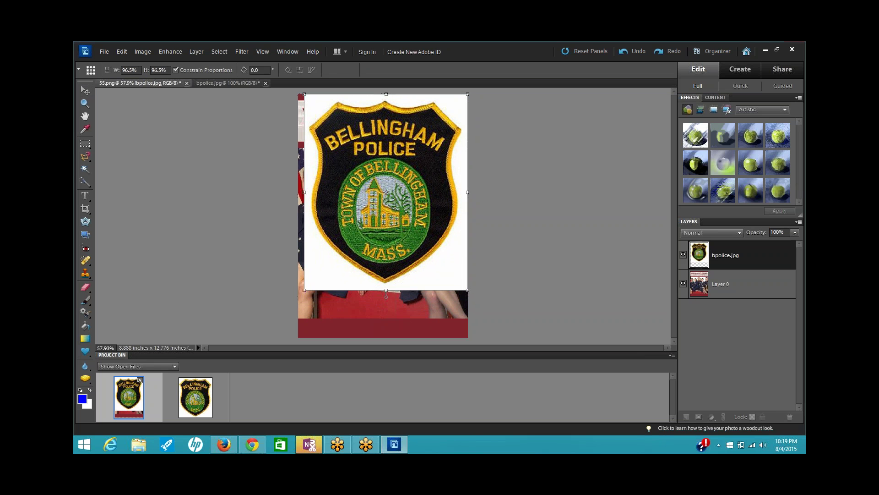
pyautogui.moveTo(387, 246); pyautogui.dragTo(380, 247)
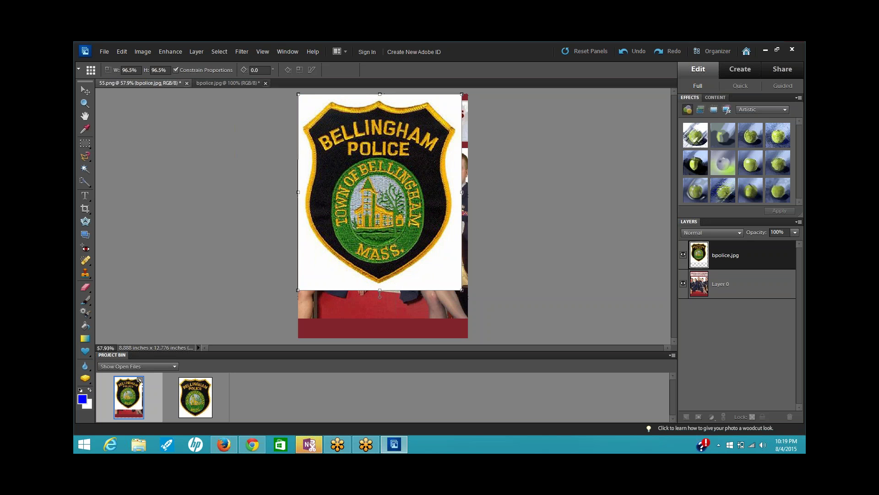
pyautogui.moveTo(302, 288); pyautogui.dragTo(304, 286)
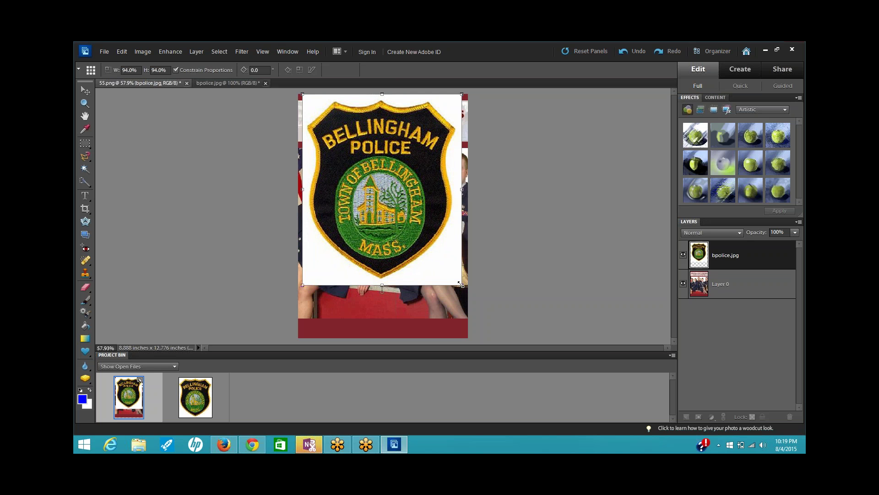
pyautogui.moveTo(461, 284); pyautogui.dragTo(462, 286)
pyautogui.moveTo(461, 287); pyautogui.dragTo(460, 288)
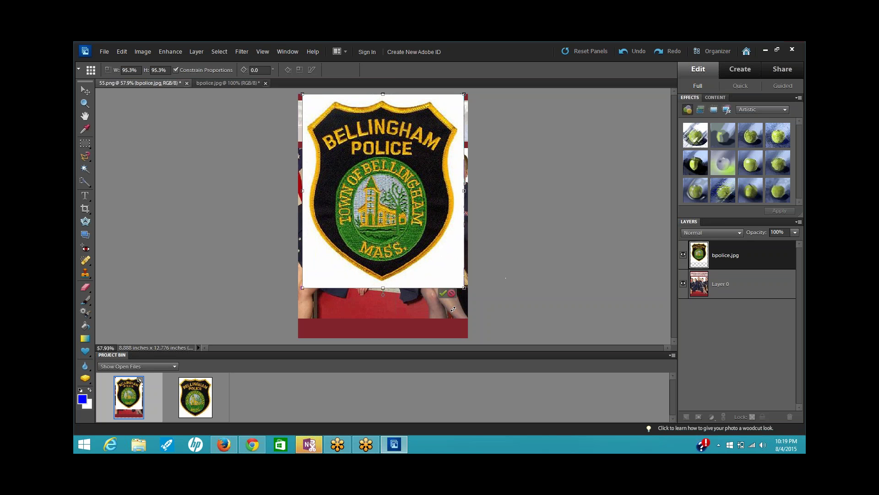
pyautogui.click(445, 293)
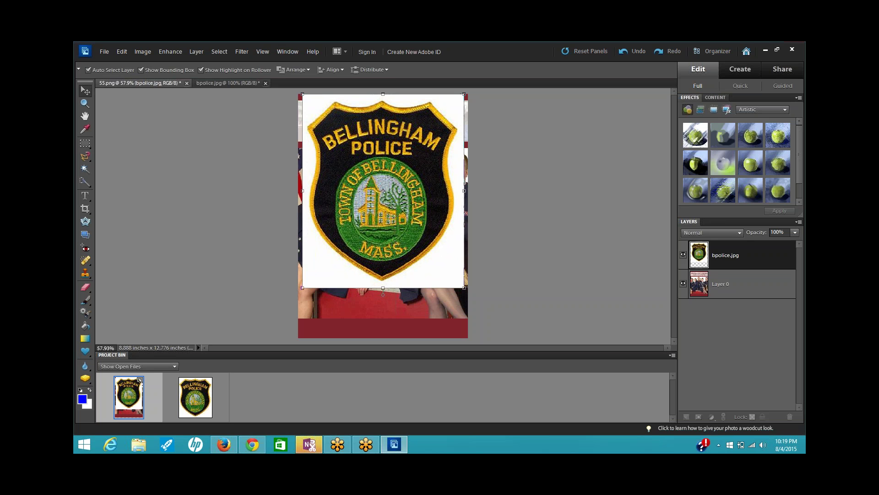
pyautogui.click(482, 270)
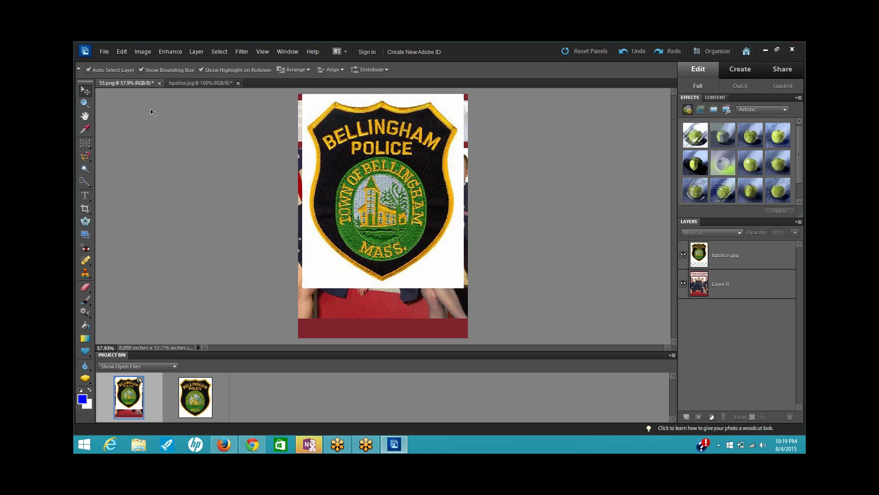
pyautogui.click(107, 51)
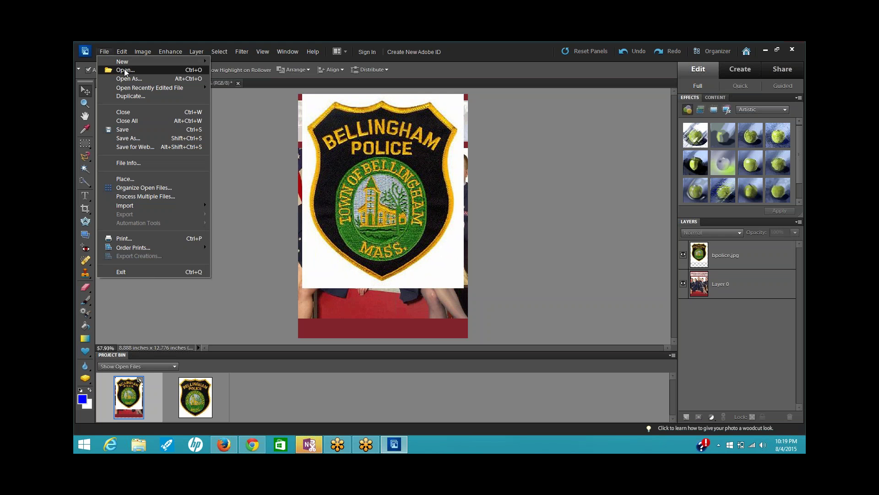
# - Open white background.jpeg, then switch back to the 55.png badge document
pyautogui.click(124, 69)
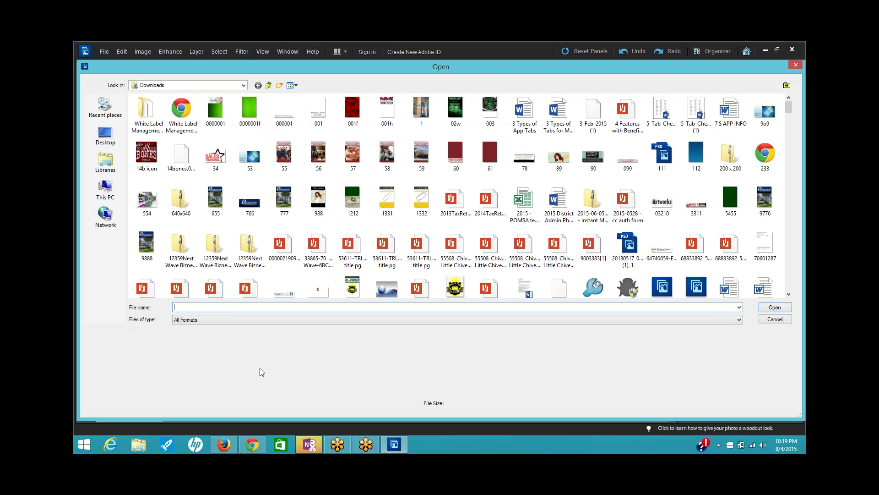
pyautogui.write('whit')
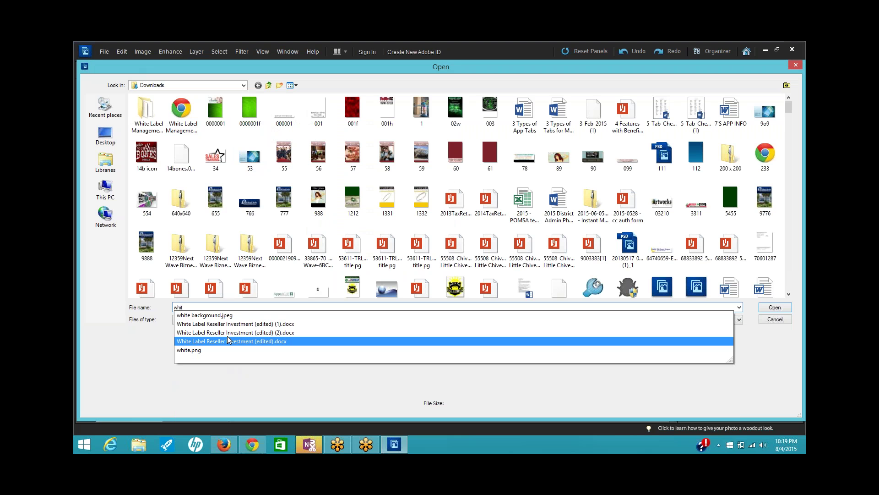
pyautogui.click(227, 317)
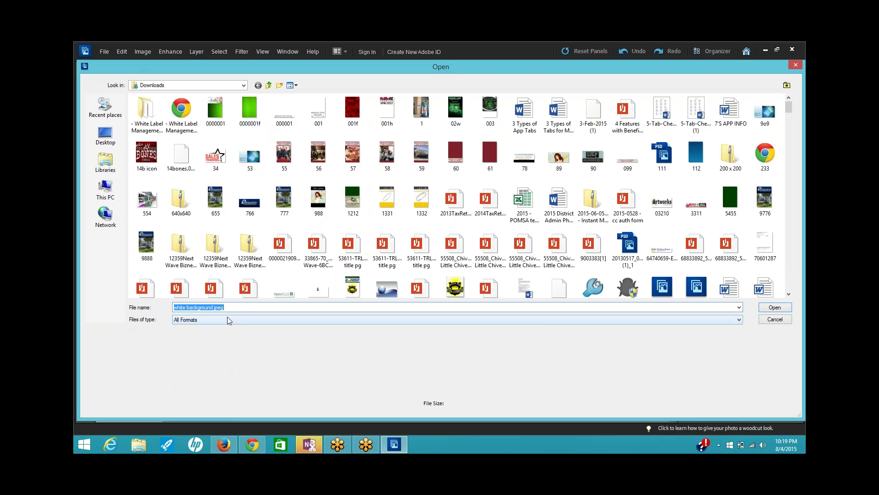
pyautogui.click(780, 306)
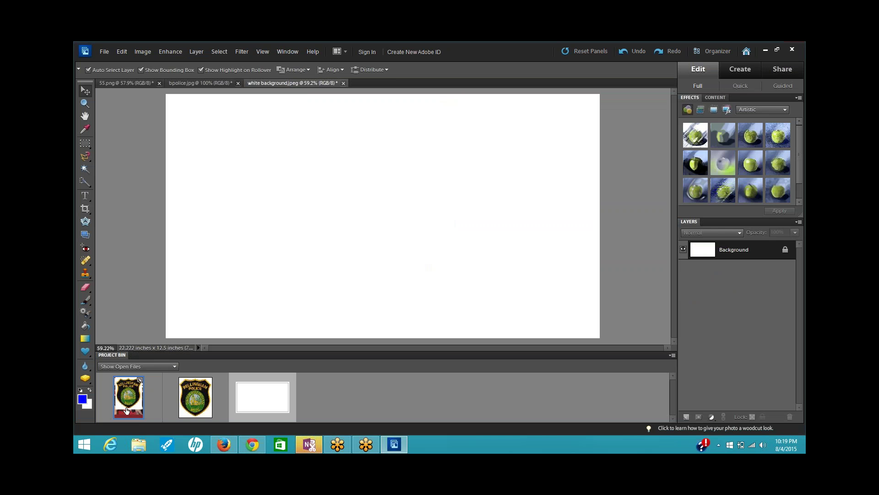
pyautogui.doubleClick(127, 410)
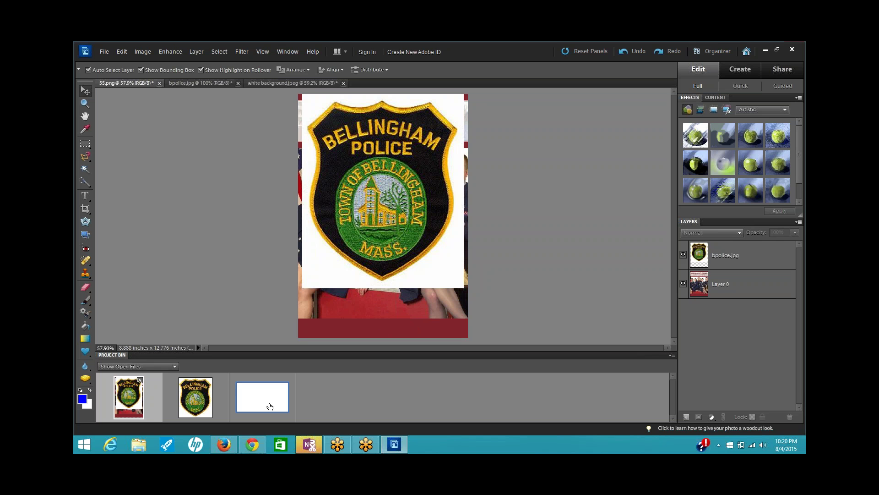
# - Add the white background layer to 55.png at 105.4% and send it behind the badge
pyautogui.moveTo(270, 410); pyautogui.dragTo(381, 218)
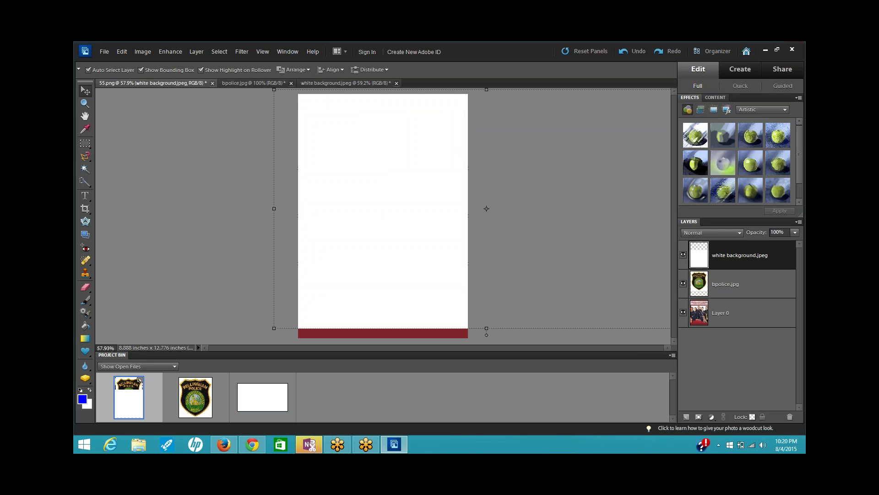
pyautogui.moveTo(274, 329); pyautogui.dragTo(251, 341)
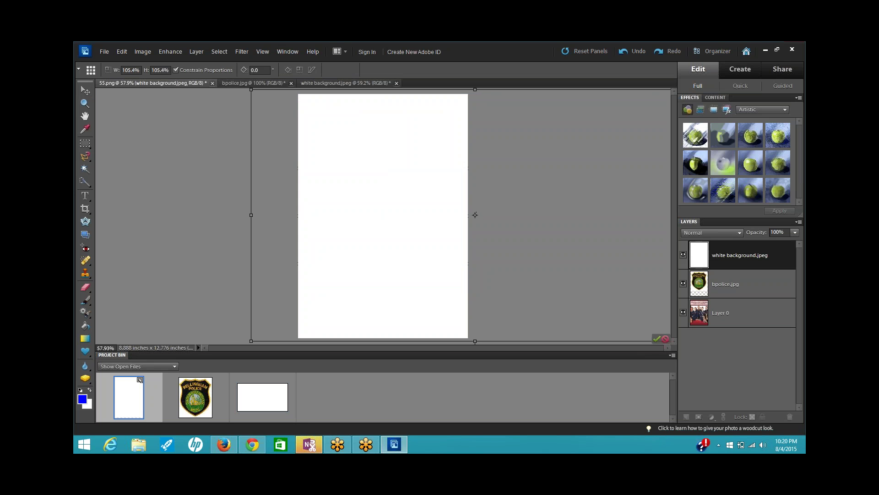
pyautogui.click(657, 338)
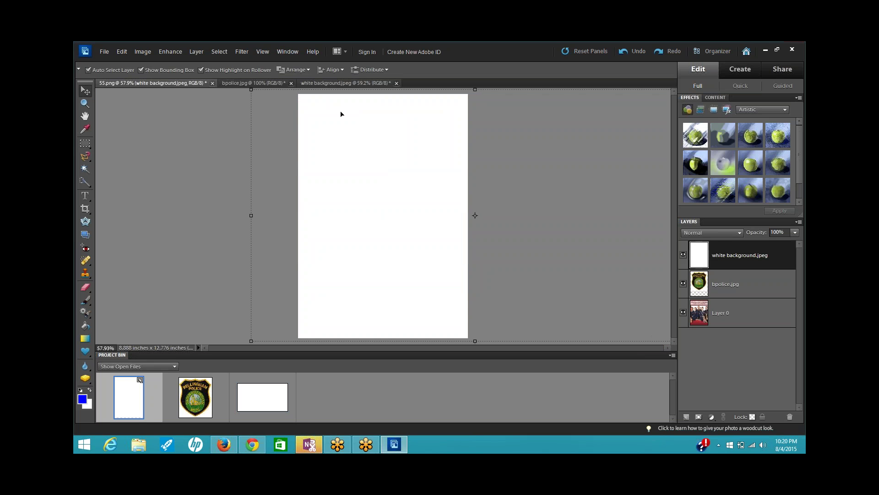
pyautogui.click(296, 69)
pyautogui.click(315, 99)
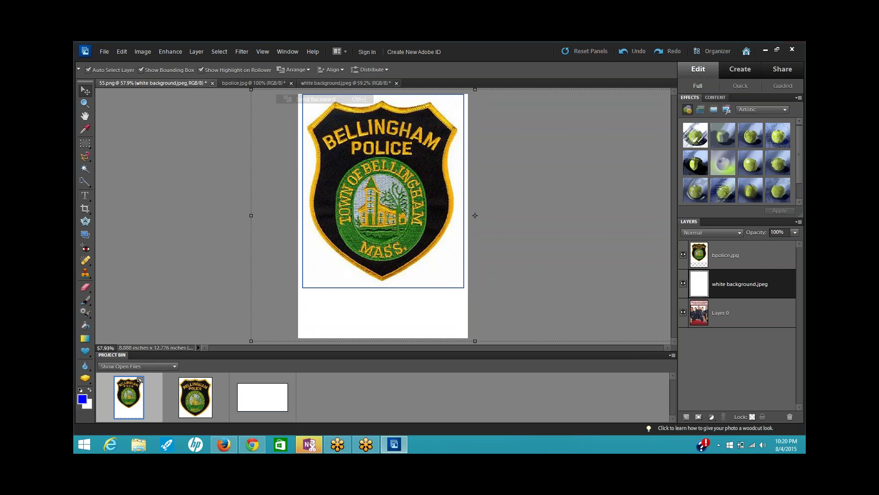
pyautogui.click(201, 237)
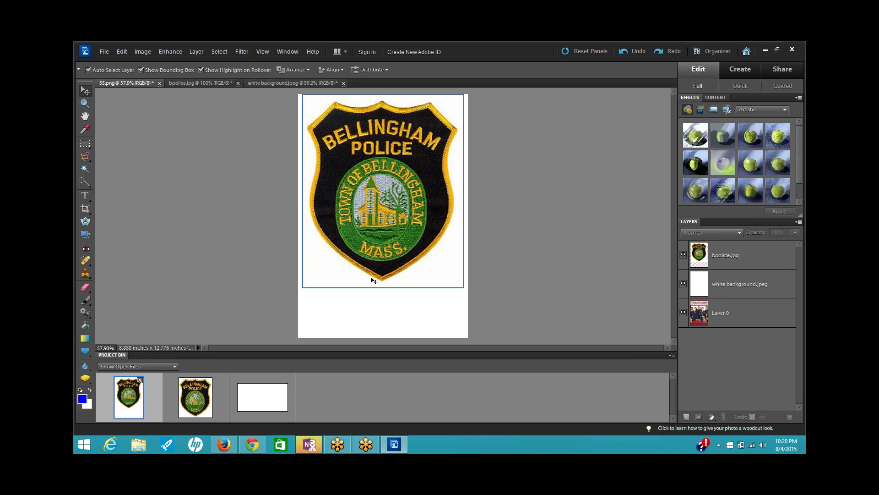
# - Shrink the bpolice.jpg badge layer to about 96.9% and commit
pyautogui.click(306, 286)
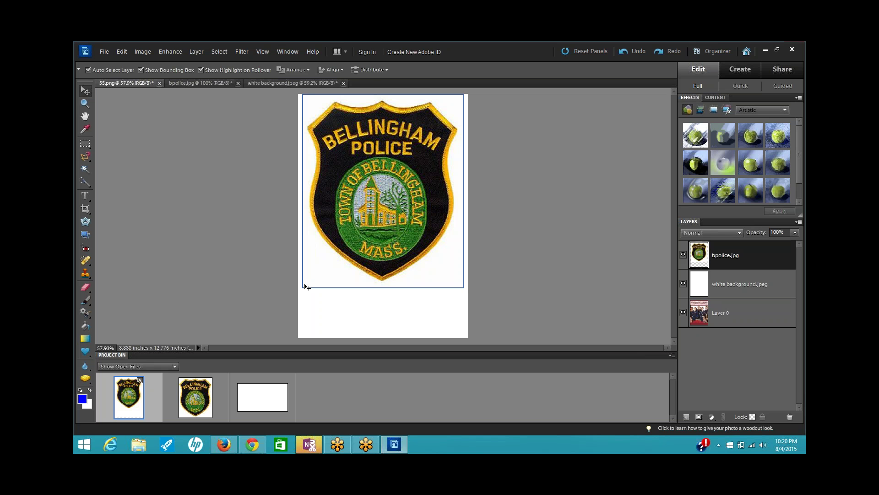
pyautogui.click(304, 287)
pyautogui.moveTo(302, 288); pyautogui.dragTo(305, 283)
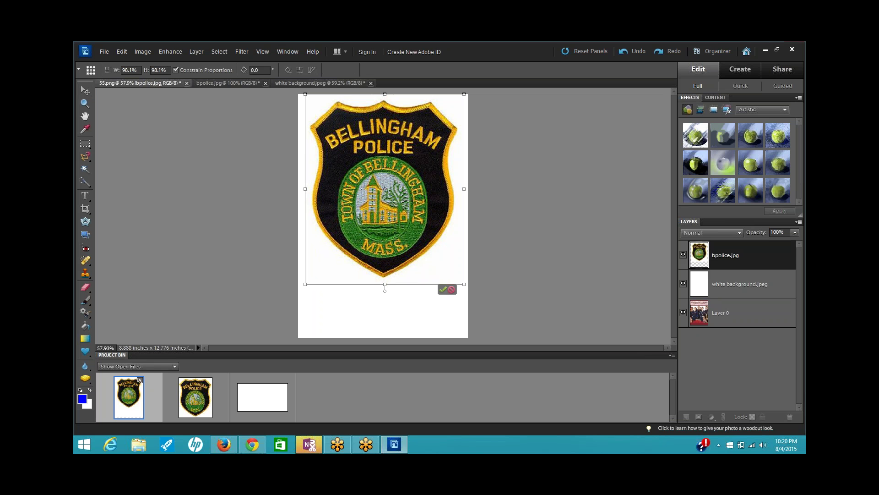
pyautogui.moveTo(466, 284); pyautogui.dragTo(463, 282)
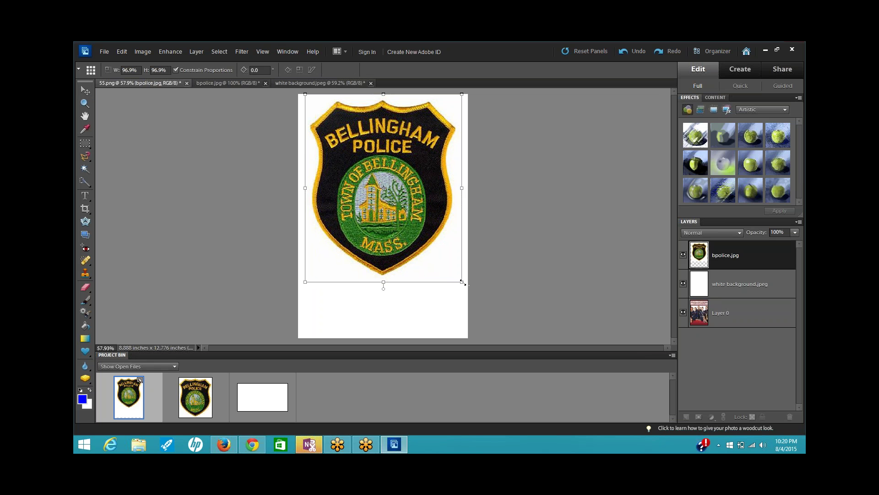
pyautogui.click(441, 288)
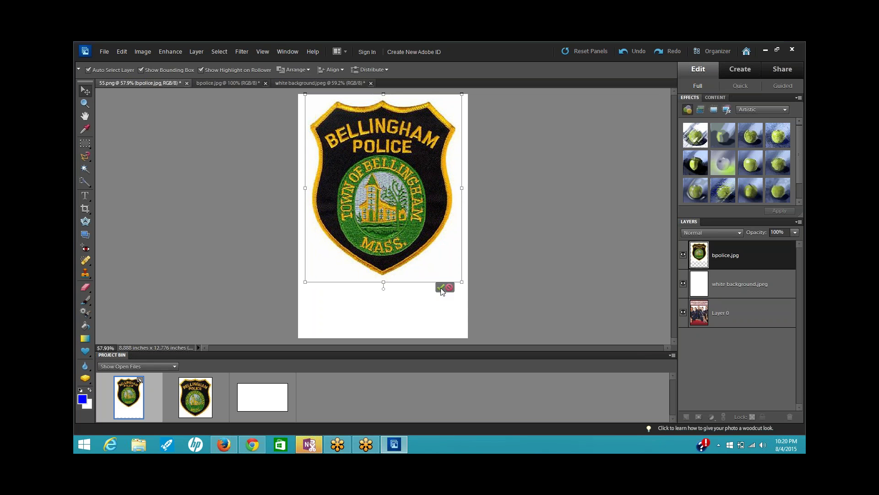
pyautogui.click(489, 278)
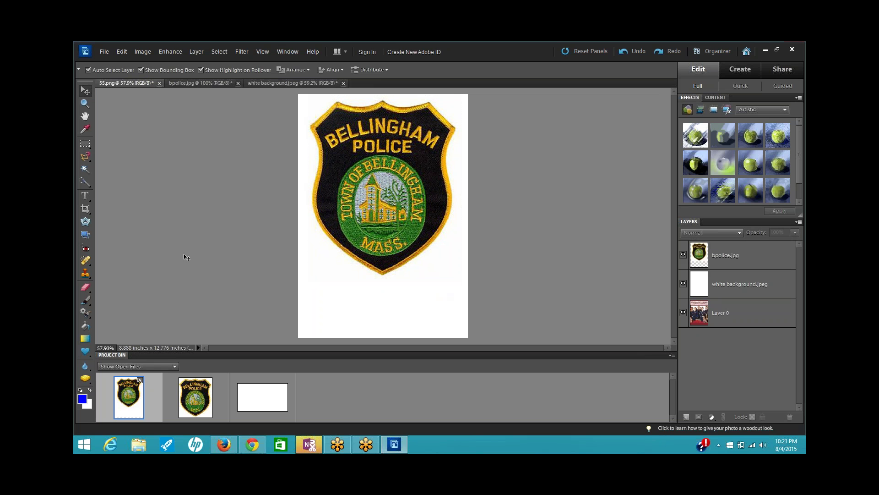
pyautogui.click(103, 51)
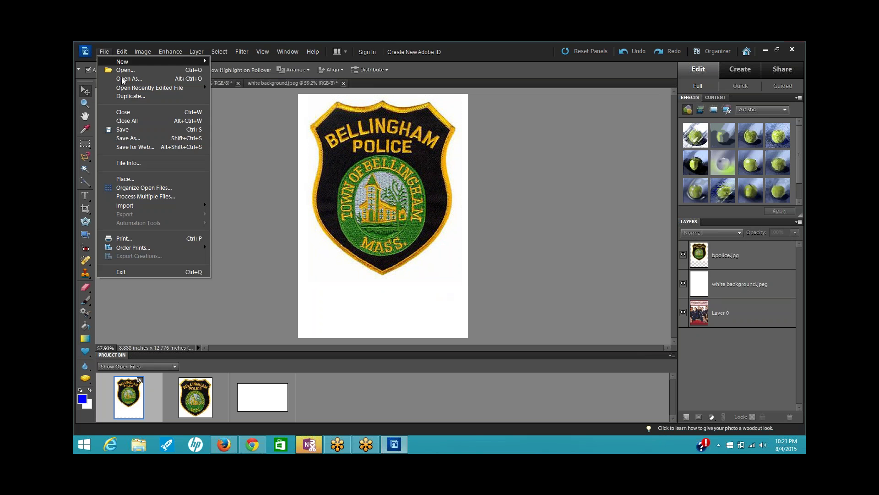
# - Save the composite as a PNG named 'bpolice back' in Downloads
pyautogui.click(139, 142)
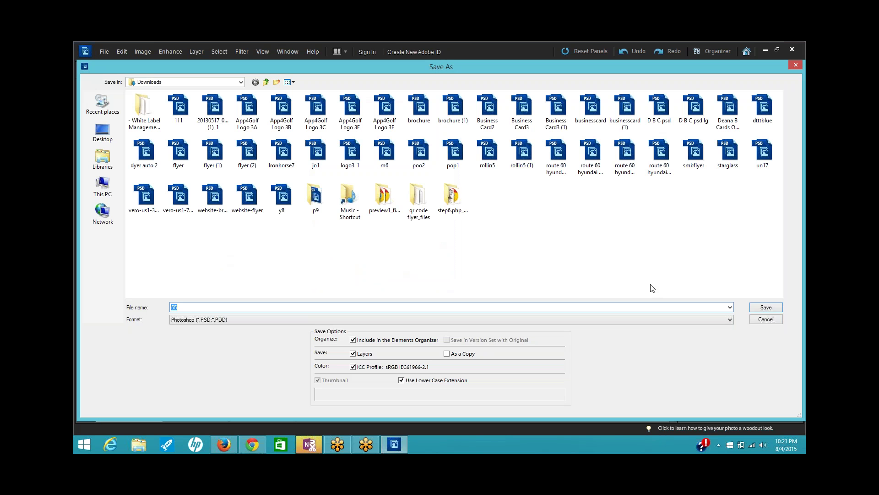
pyautogui.click(729, 319)
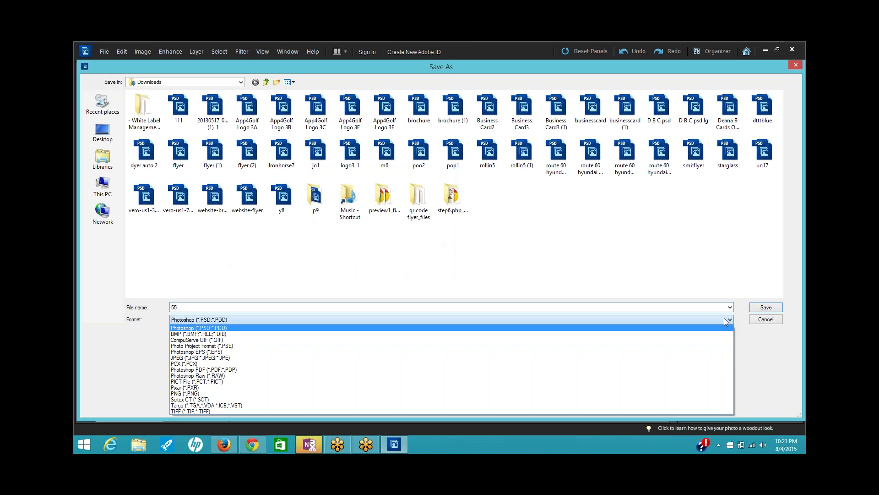
pyautogui.click(477, 398)
pyautogui.click(247, 306)
pyautogui.hotkey('ctrl', 'a')
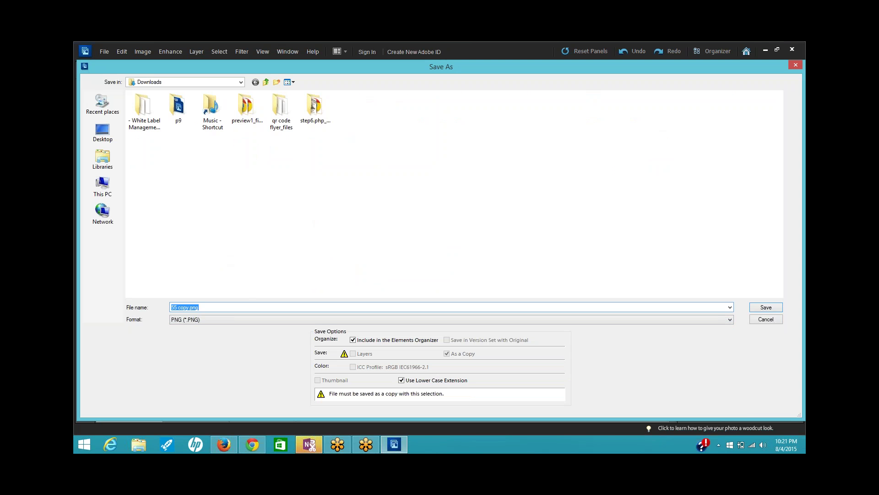
pyautogui.write('b')
pyautogui.press('Escape')
pyautogui.write('p')
pyautogui.press('BackSpace')
pyautogui.press('BackSpace')
pyautogui.write('police')
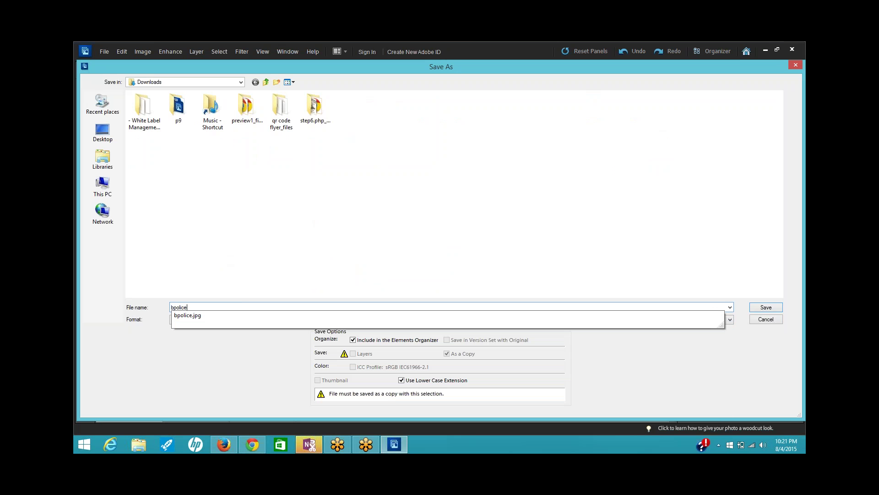
pyautogui.write(' b')
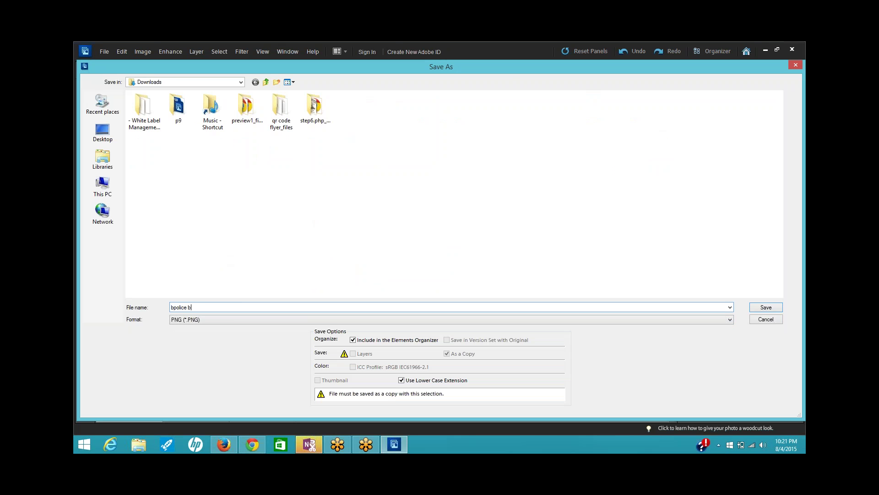
pyautogui.write('ack')
pyautogui.click(767, 308)
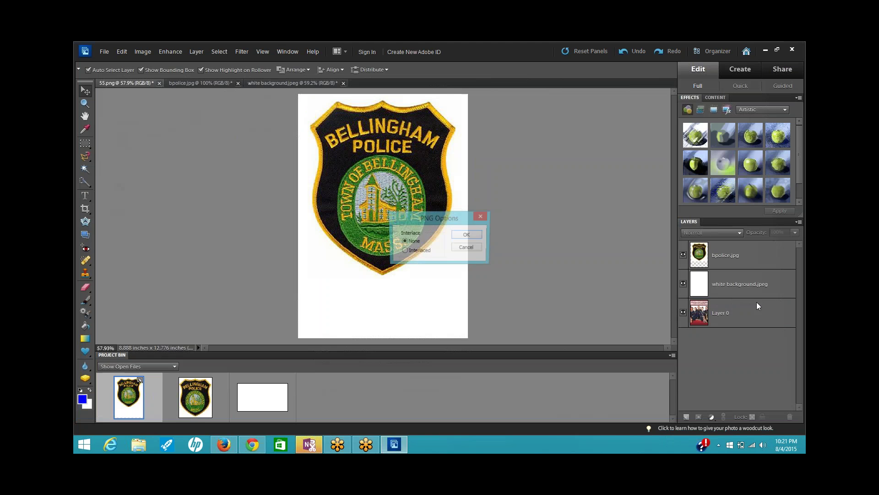
pyautogui.click(466, 234)
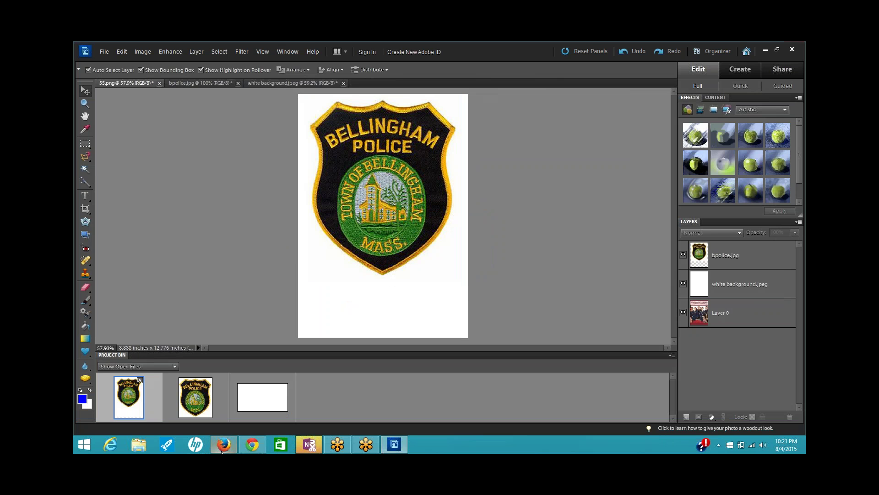
# - Start a new app named 'Bellingham Police Dept' with app code 'bepolice'
pyautogui.moveTo(251, 451)
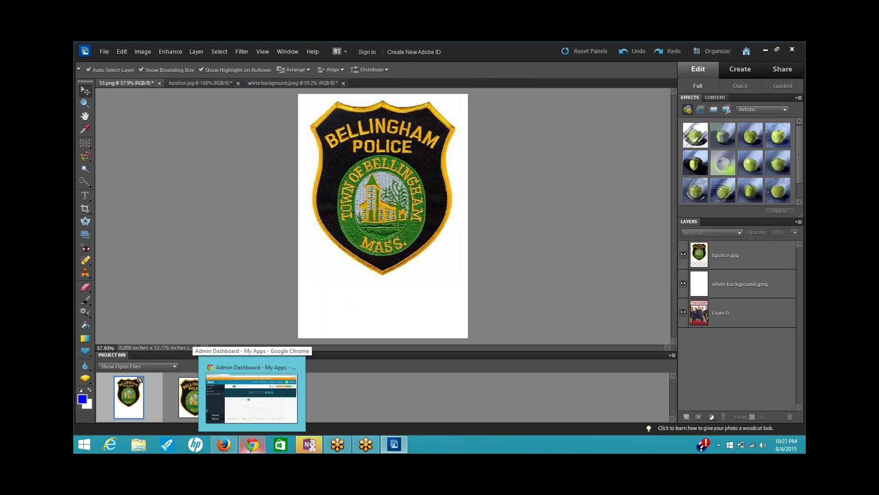
pyautogui.click(254, 419)
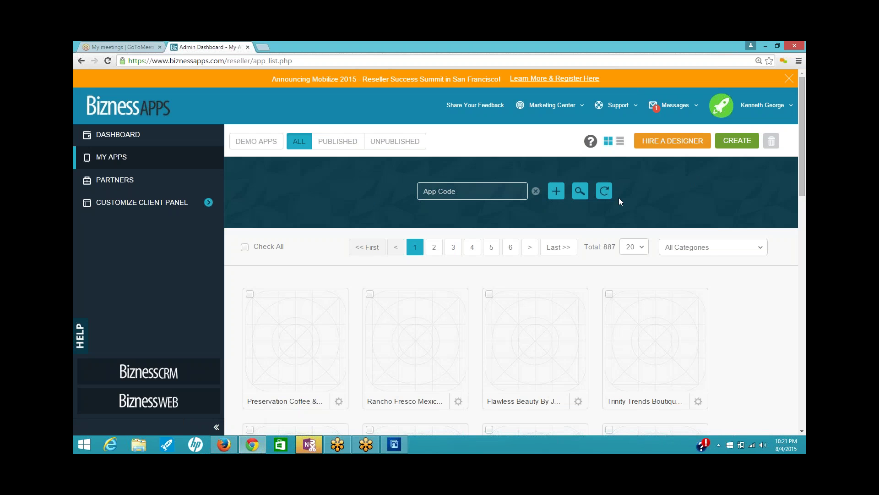
pyautogui.click(738, 140)
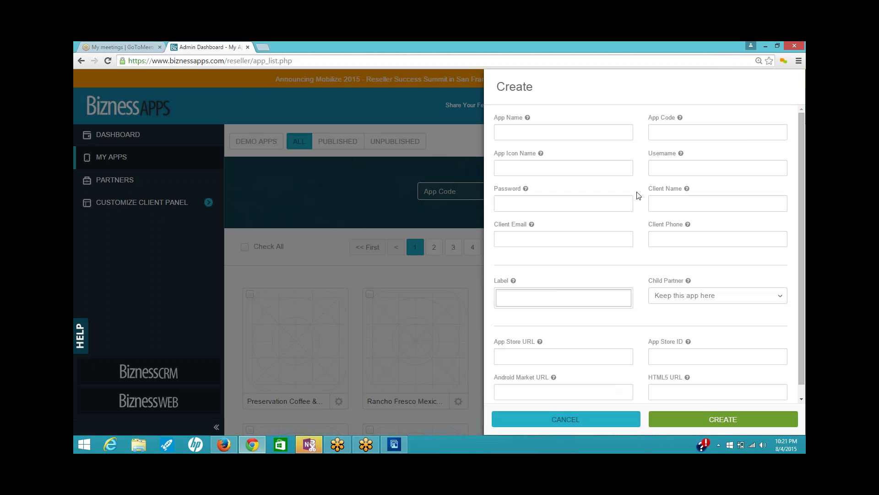
pyautogui.click(522, 133)
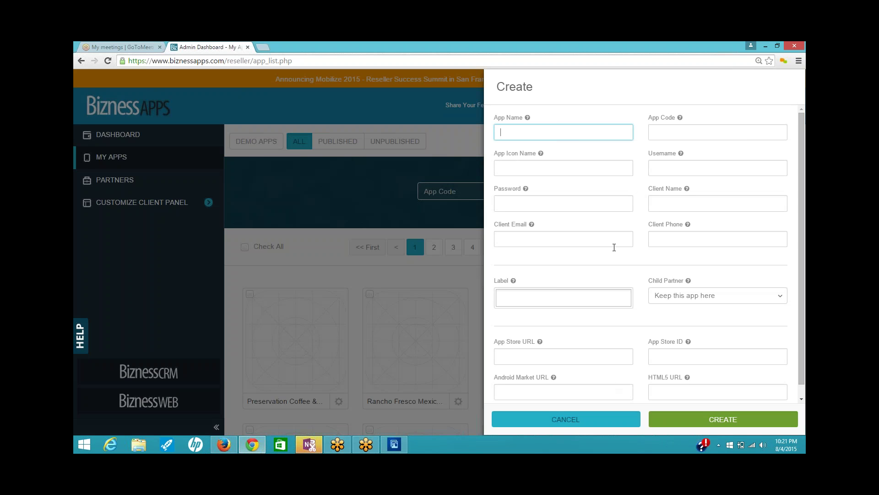
pyautogui.write('Bellingham Police Dept')
pyautogui.press('Tab')
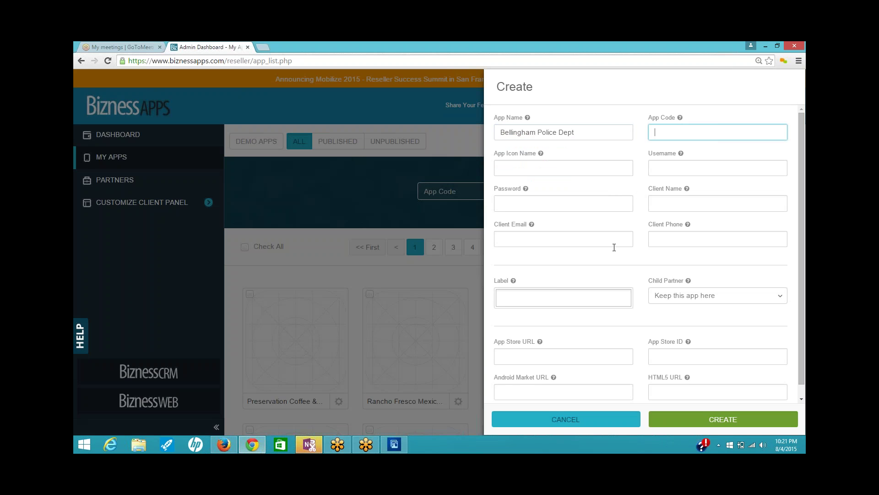
pyautogui.write('bepolice')
pyautogui.press('Tab')
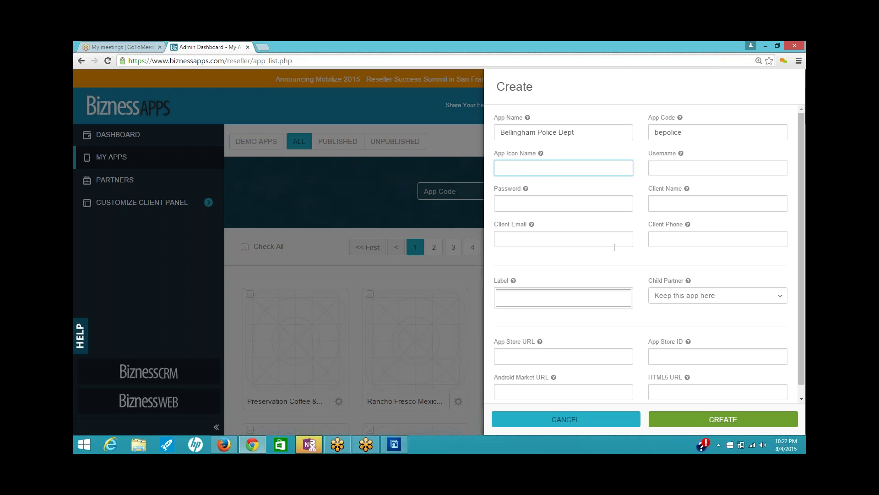
# - Enter icon name BPD, fill in the username and password, and add the client's e-mail
pyautogui.press('Tab')
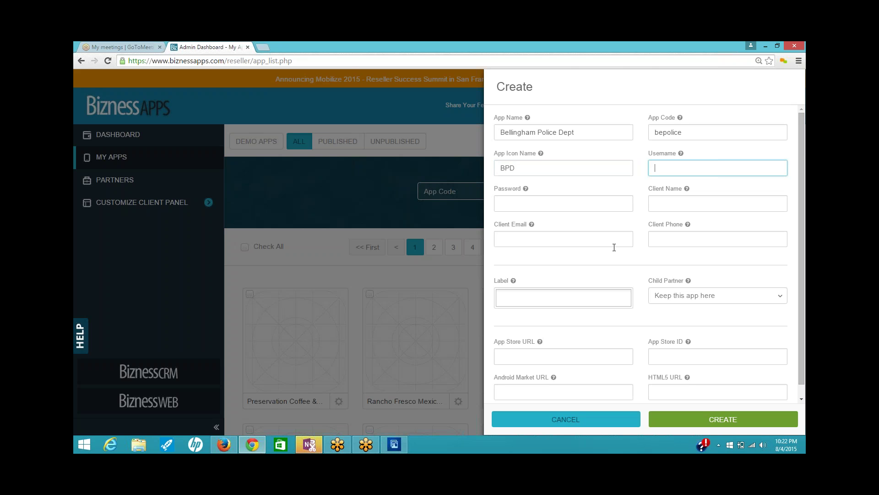
pyautogui.press('Tab')
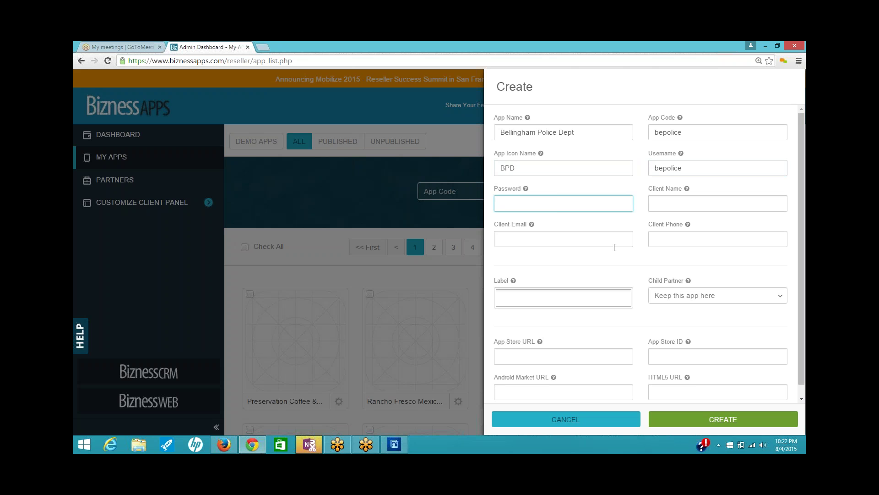
pyautogui.press('Tab')
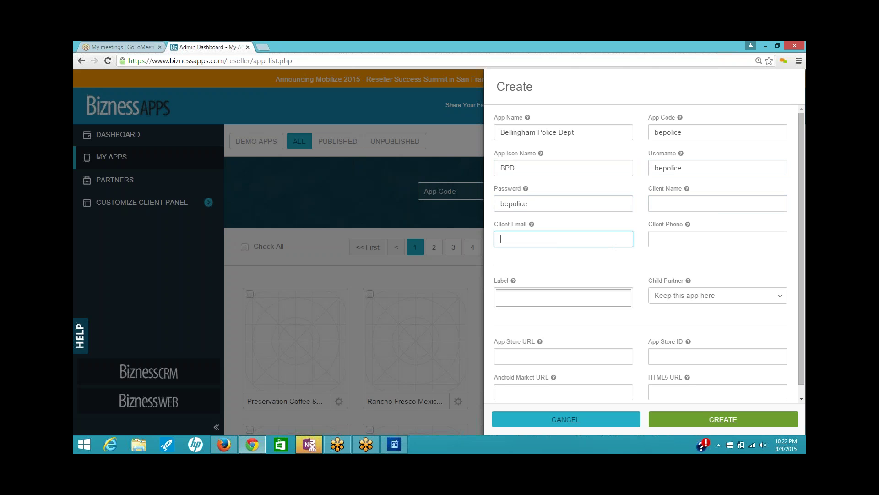
pyautogui.press('Tab')
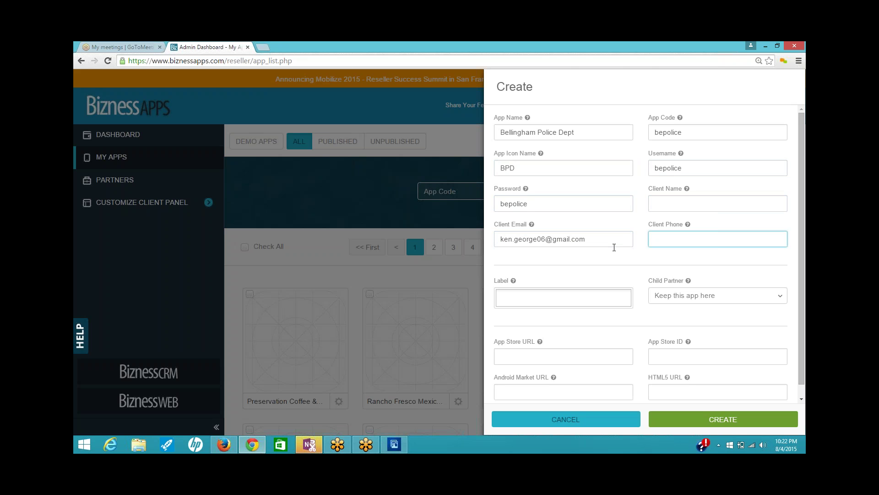
pyautogui.press('Tab')
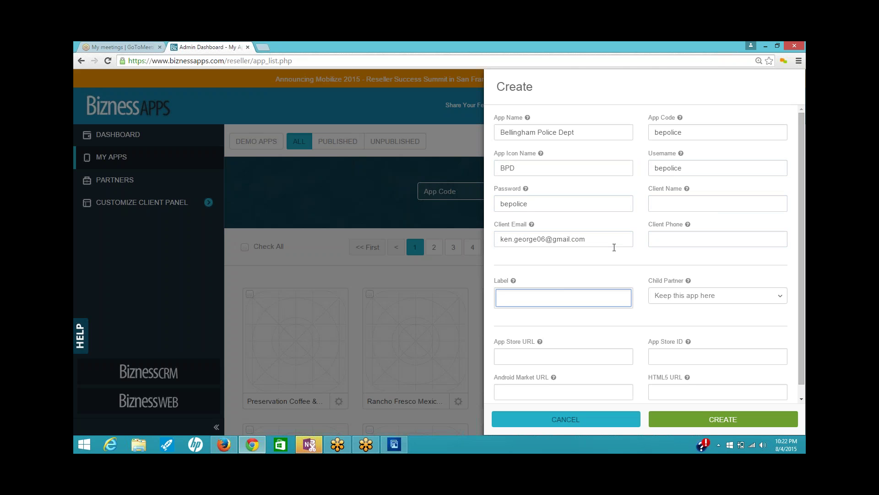
# - Choose the Legal Field label and create the Bellingham Police Dept app
pyautogui.click(623, 298)
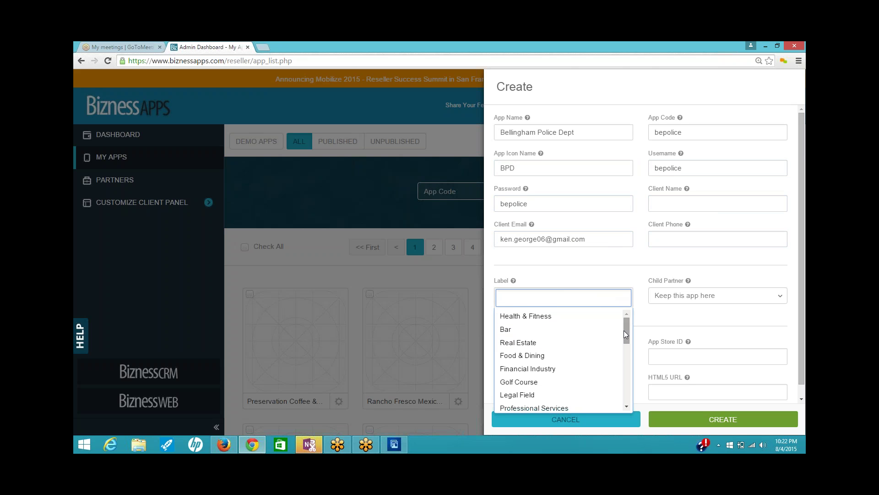
pyautogui.moveTo(624, 330); pyautogui.dragTo(638, 394)
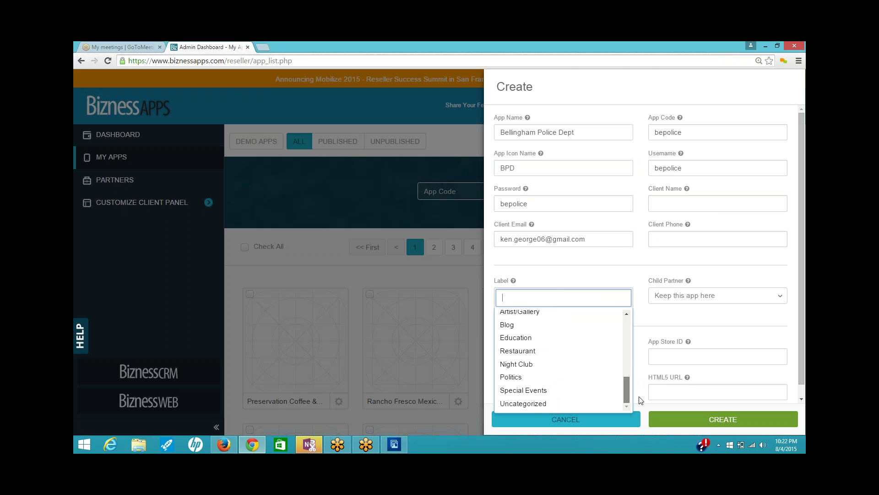
pyautogui.moveTo(640, 400); pyautogui.dragTo(654, 342)
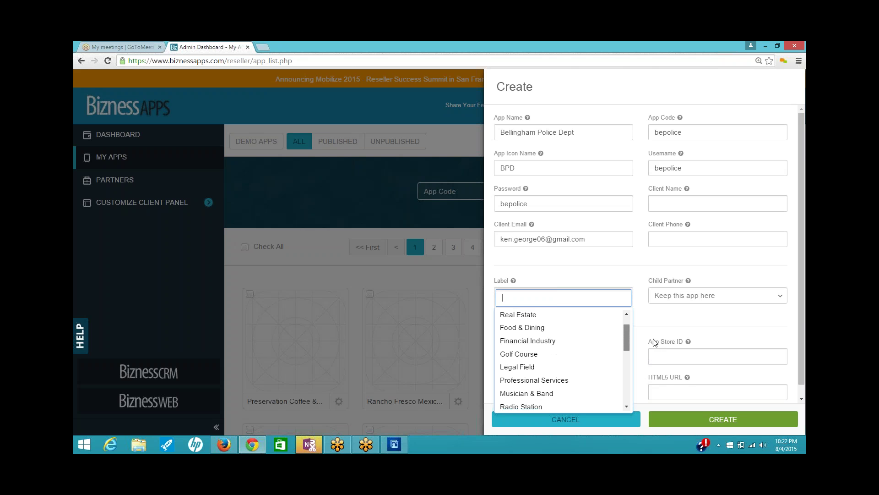
pyautogui.click(549, 368)
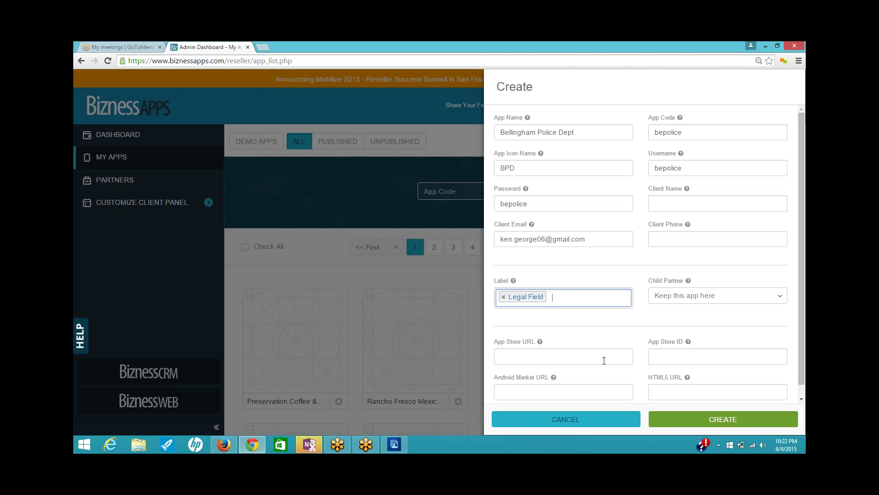
pyautogui.scroll(-1, 755, 355)
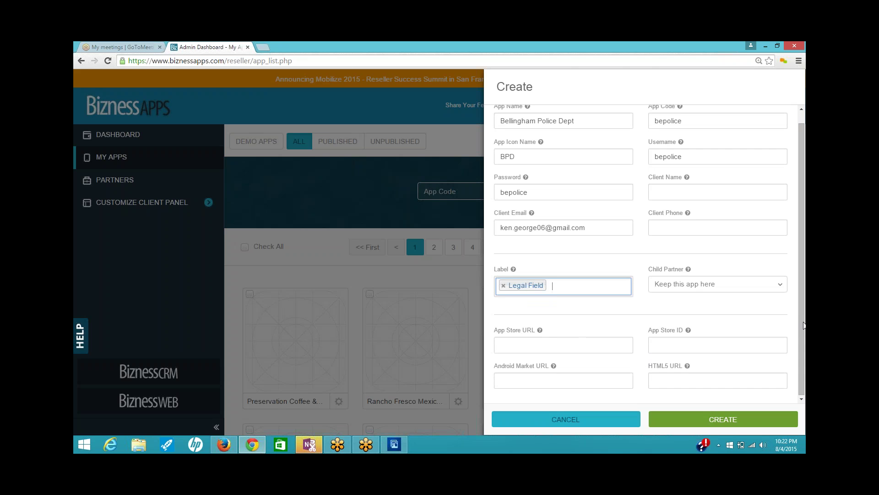
pyautogui.click(797, 342)
pyautogui.moveTo(801, 355); pyautogui.dragTo(800, 376)
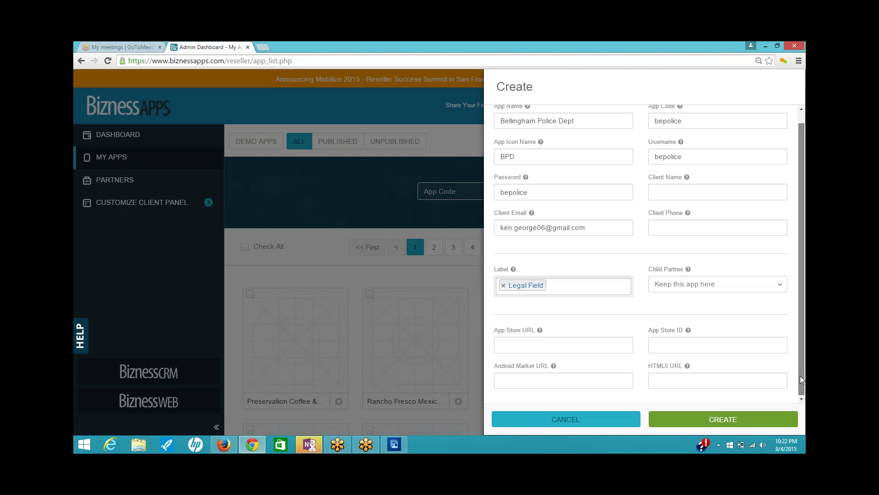
pyautogui.click(660, 418)
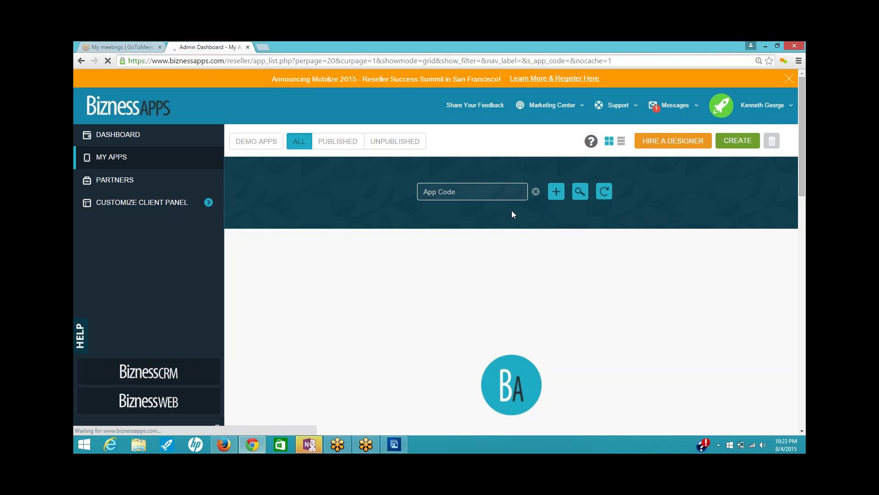
# - Log in to the new Bellingham Police Dept app and confirm, opening its App Info step
pyautogui.moveTo(302, 393)
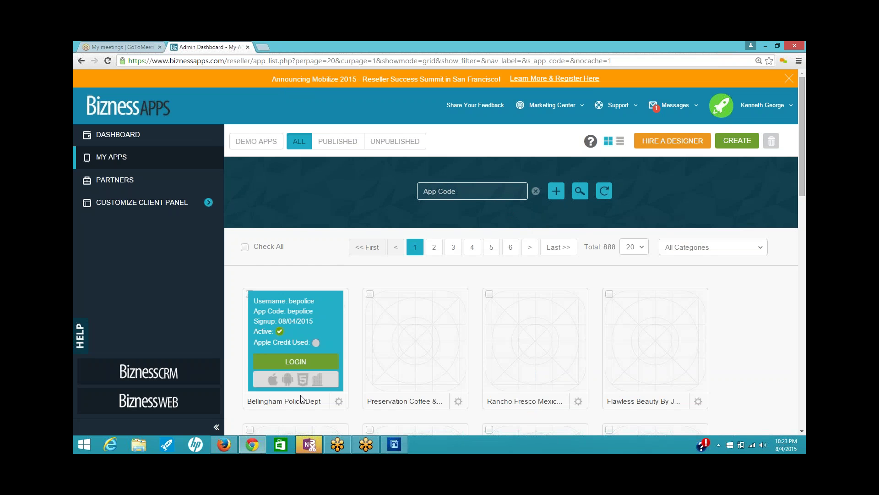
pyautogui.click(293, 362)
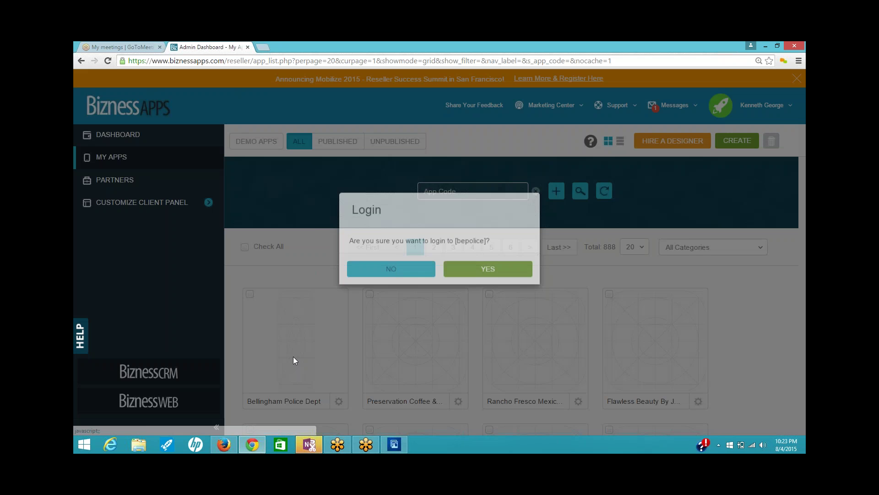
pyautogui.click(485, 285)
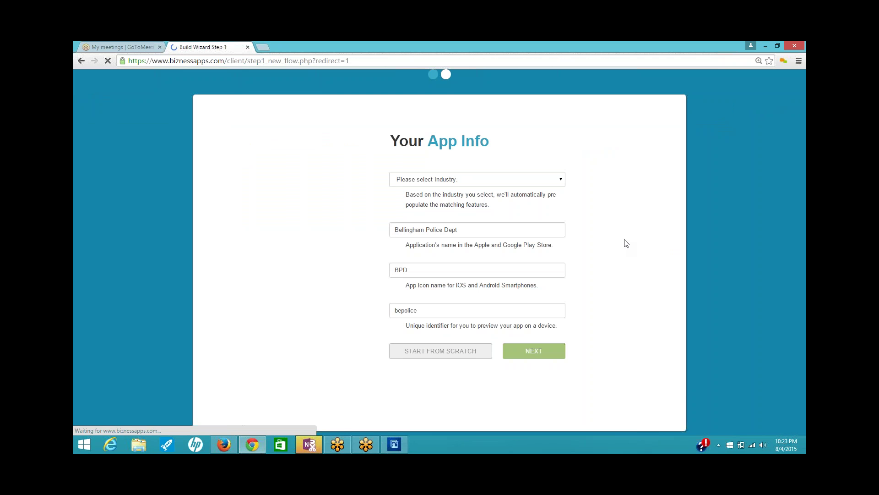
# - Set the industry to Legal Field, replacing a brief Professional Services choice, and continue to design selection
pyautogui.click(561, 184)
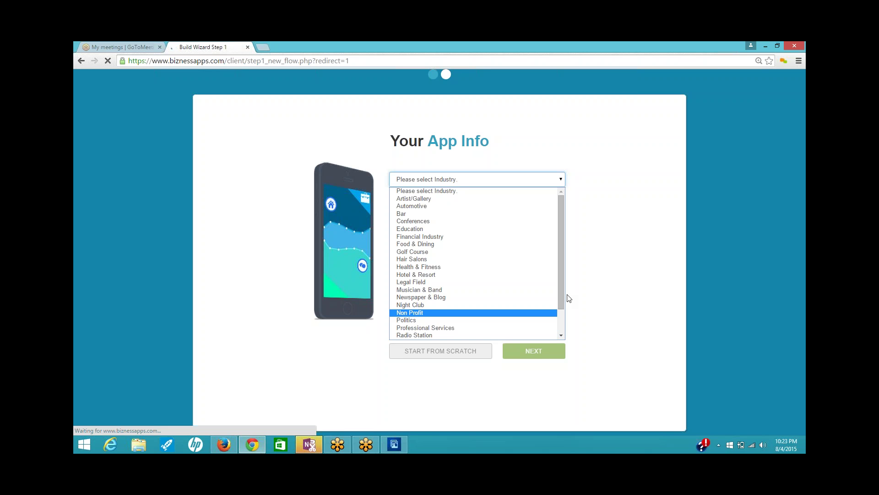
pyautogui.moveTo(559, 298)
pyautogui.mouseDown()
pyautogui.moveTo(568, 324)
pyautogui.moveTo(573, 304)
pyautogui.mouseUp()
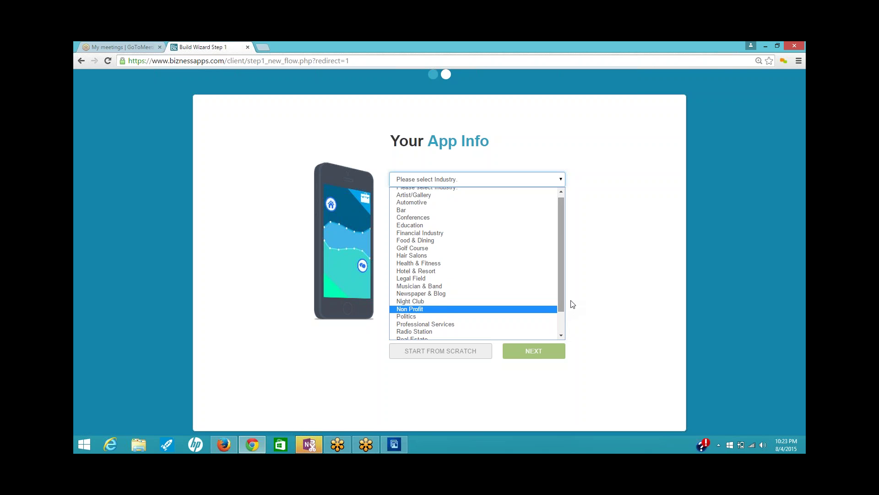
pyautogui.click(493, 326)
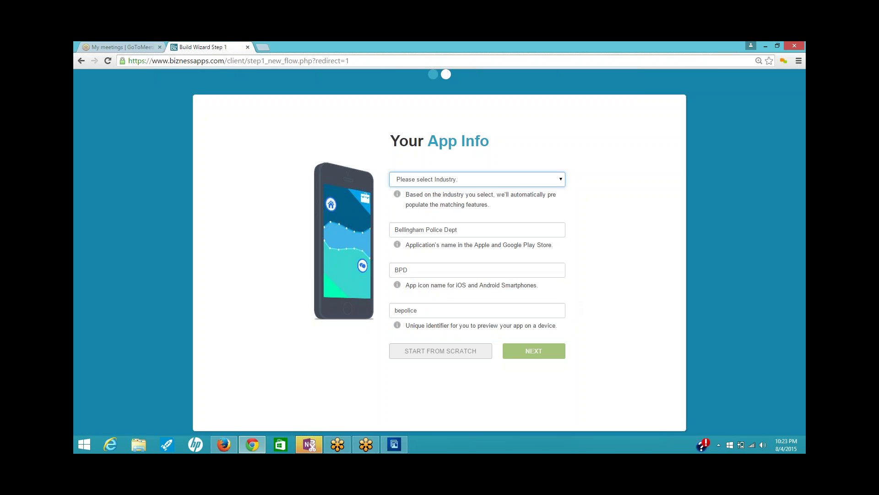
pyautogui.click(561, 180)
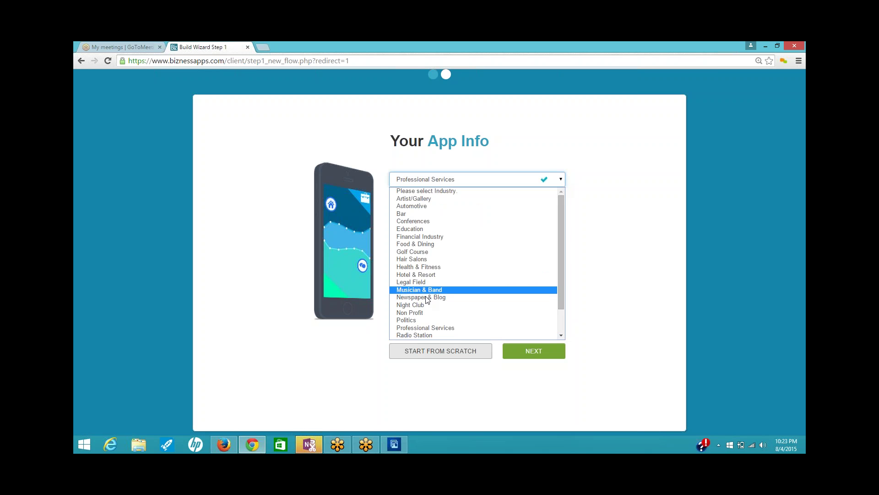
pyautogui.click(420, 282)
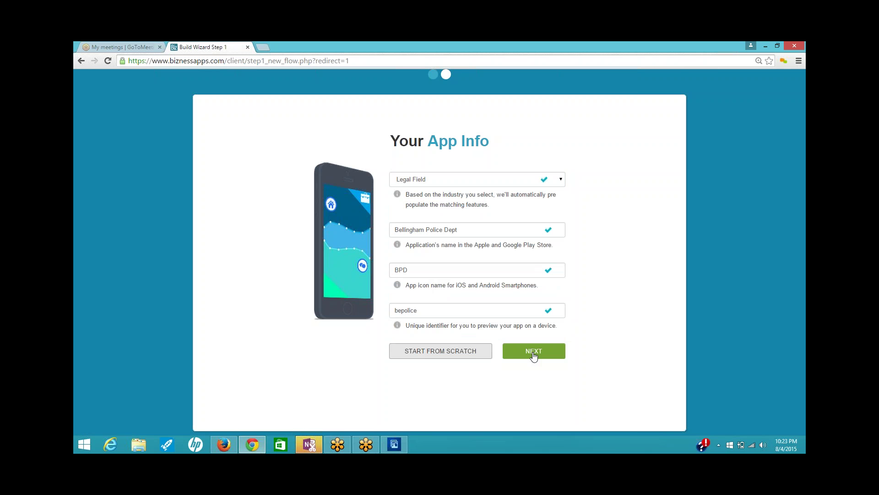
pyautogui.click(472, 355)
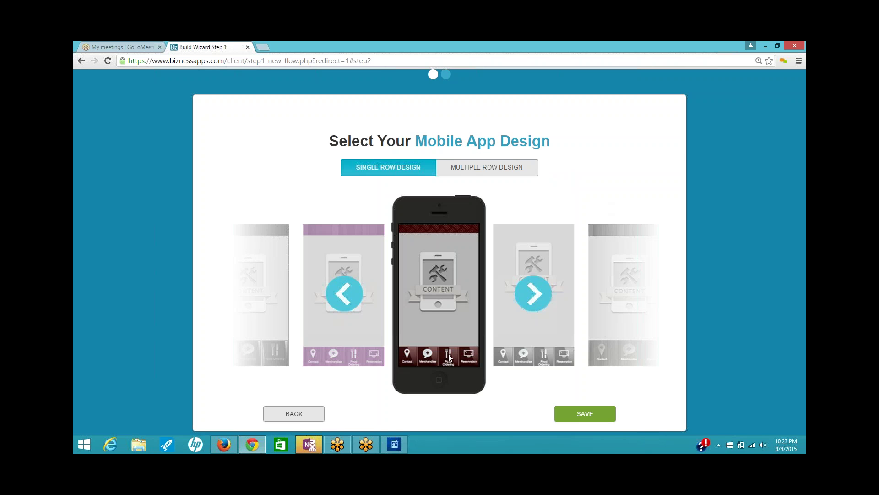
# - Centre the grey single-row design in the carousel and save it as the app design
pyautogui.click(534, 293)
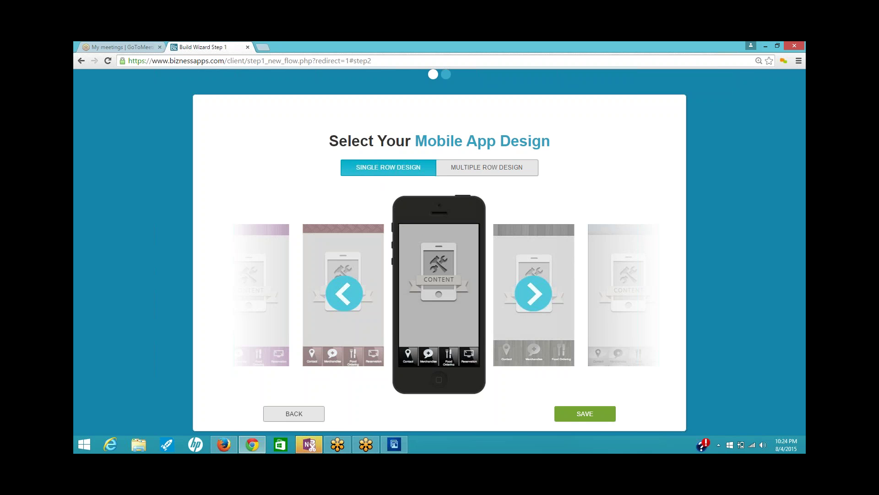
pyautogui.click(564, 418)
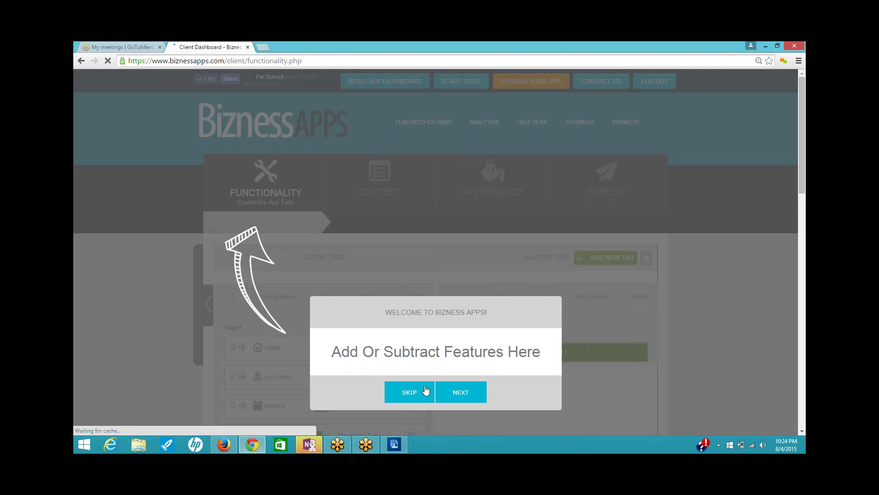
# - Dismiss the welcome tour and go to Appearance > Background Images
pyautogui.click(414, 392)
pyautogui.scroll(-2, 706, 205)
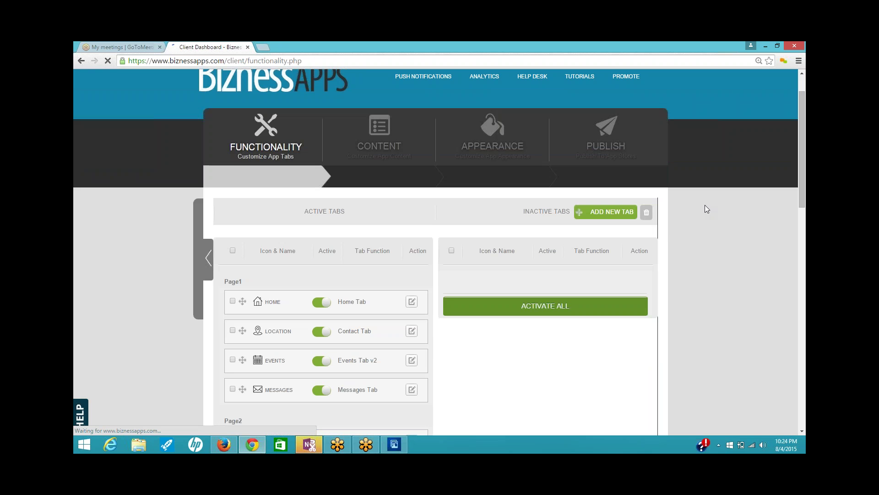
pyautogui.click(495, 92)
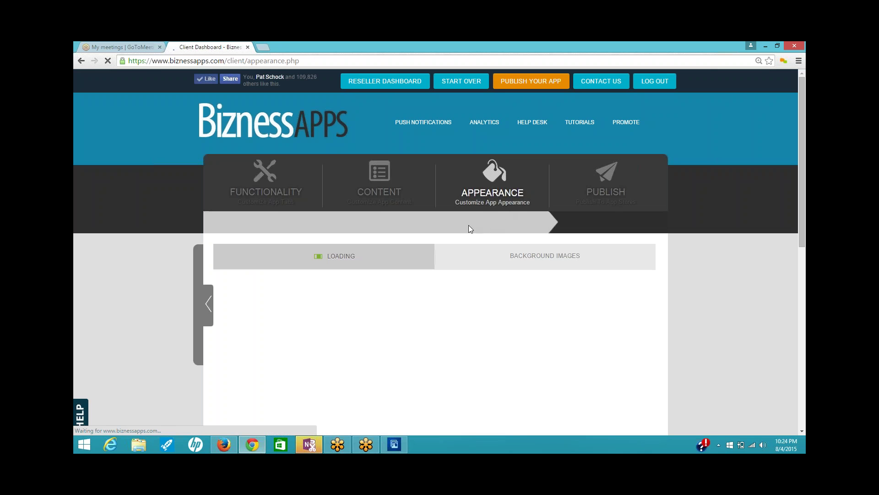
pyautogui.click(511, 261)
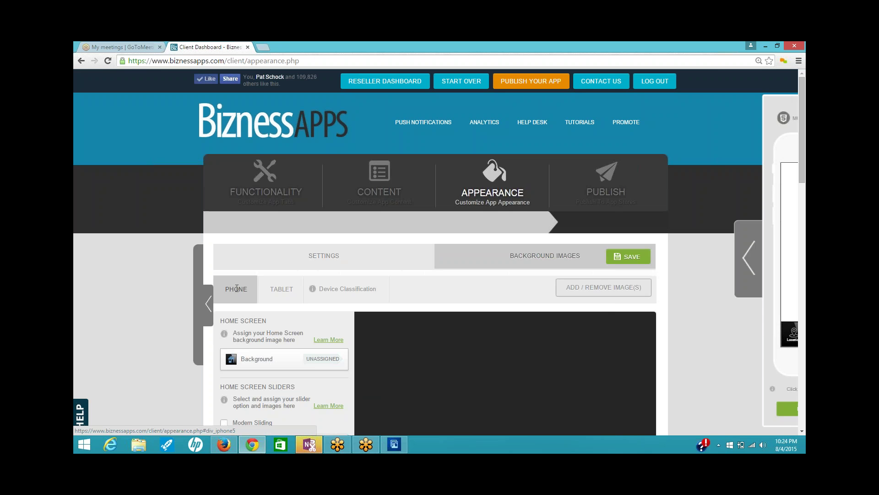
# - Compare the tablet and phone background settings, then open the phone background image library
pyautogui.click(281, 288)
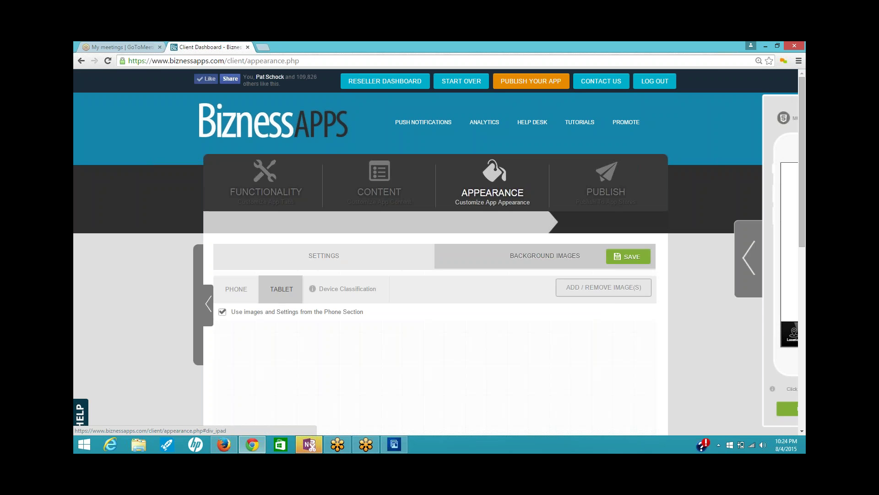
pyautogui.click(229, 300)
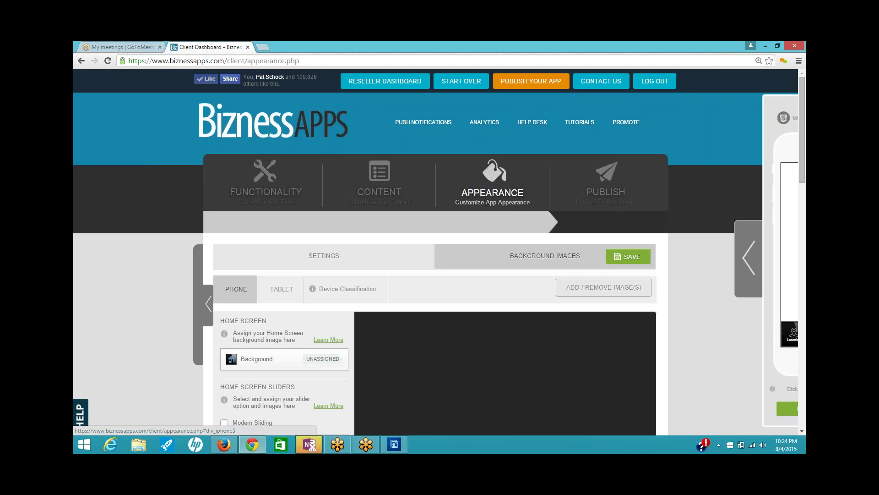
pyautogui.click(289, 294)
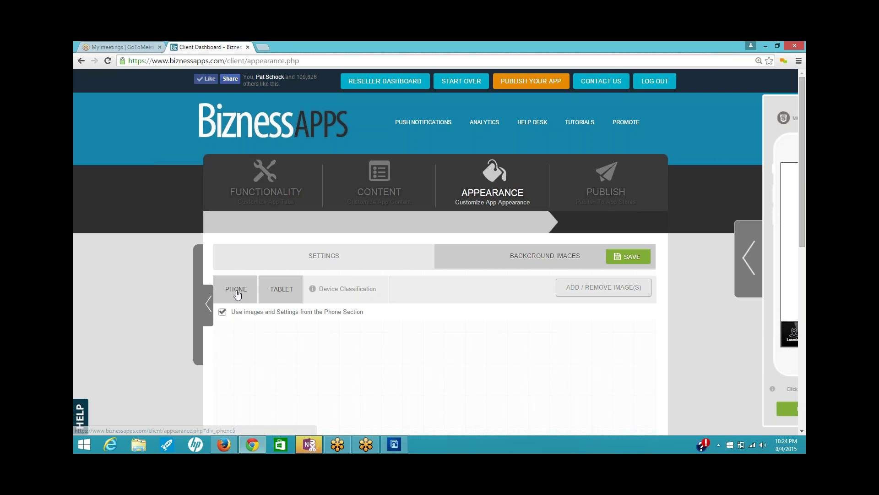
pyautogui.click(237, 293)
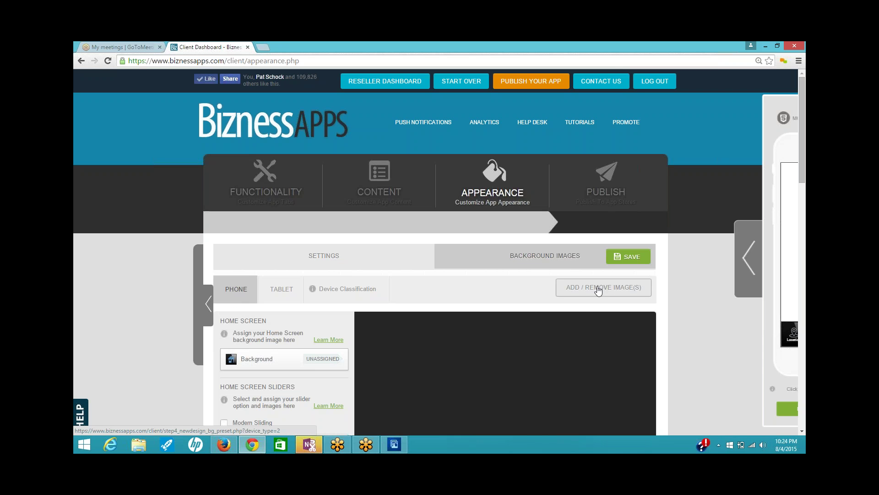
pyautogui.scroll(-3, 687, 301)
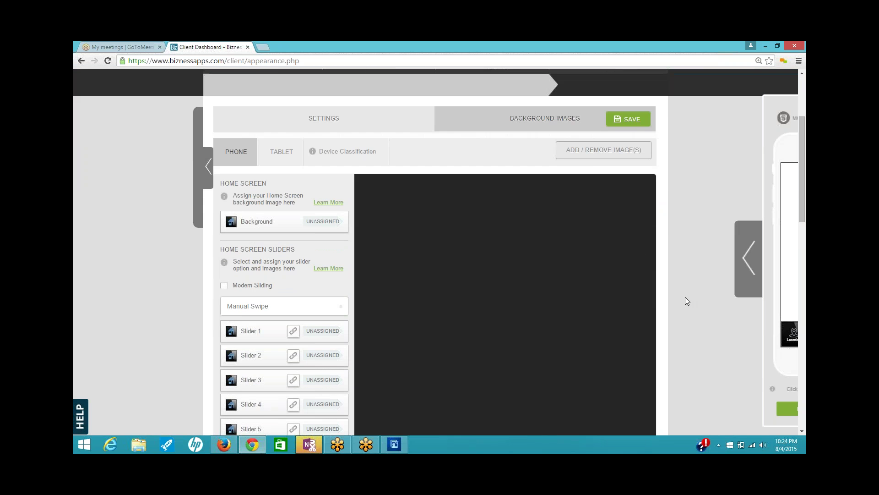
pyautogui.click(599, 154)
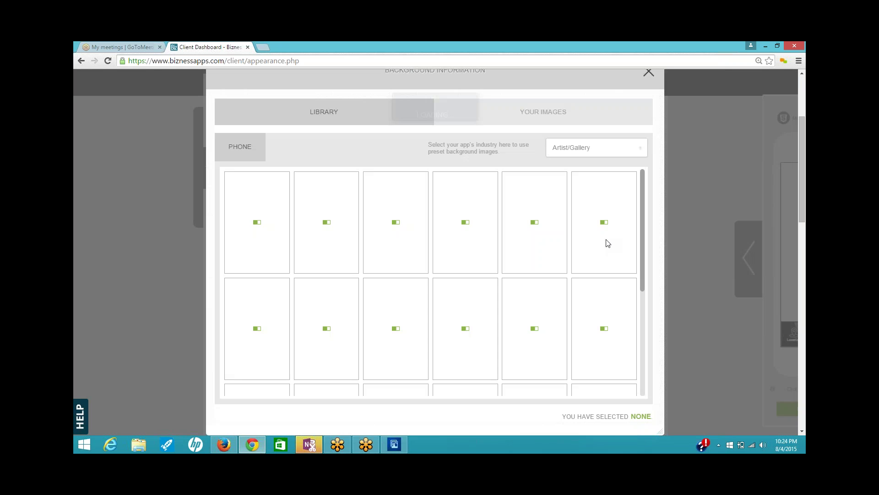
# - Upload bpolice back.png to Your Images
pyautogui.click(543, 112)
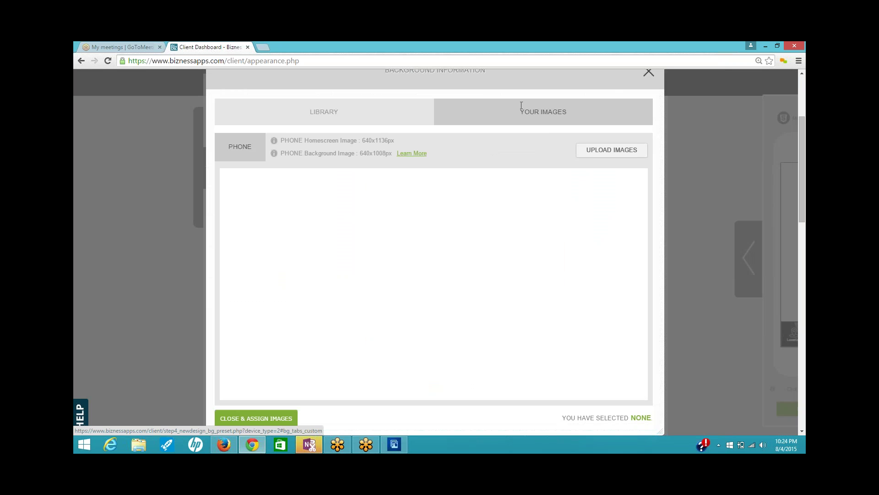
pyautogui.click(612, 153)
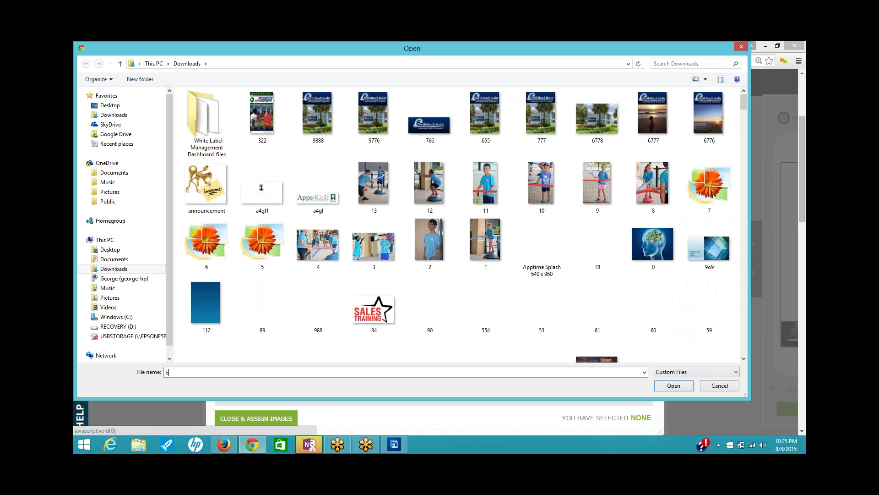
pyautogui.write('p')
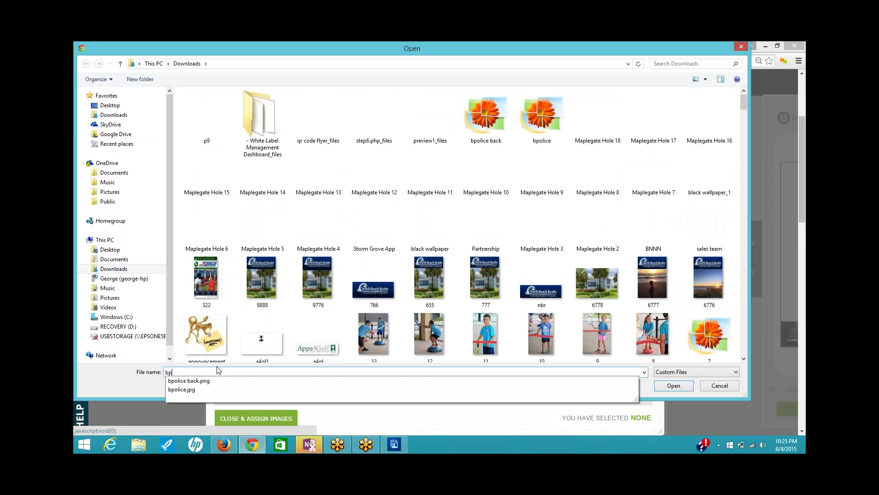
pyautogui.click(216, 382)
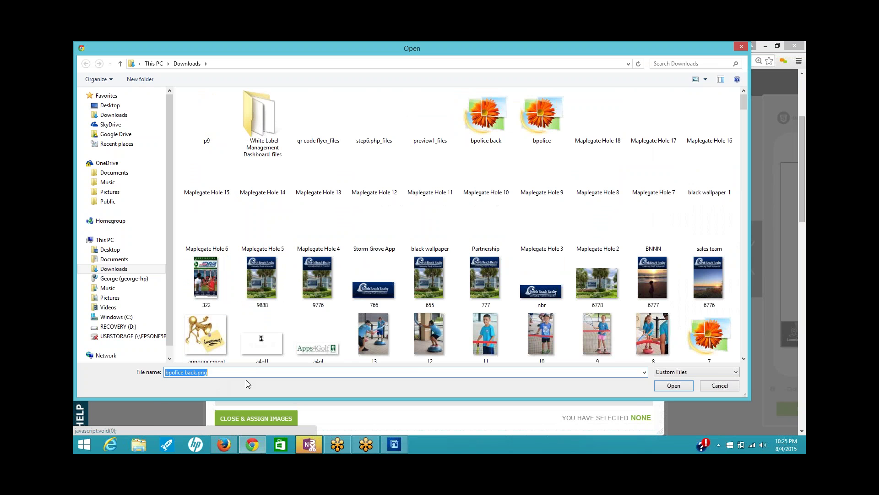
pyautogui.click(668, 386)
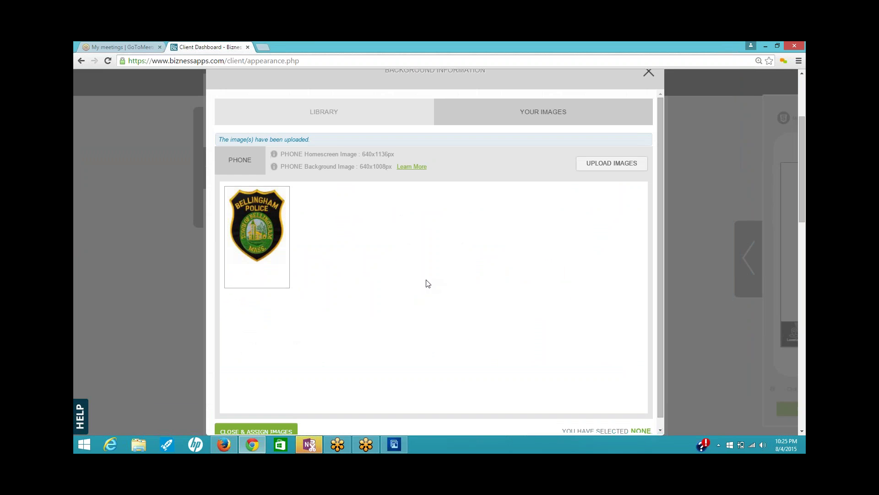
# - Select the uploaded badge image, cancel its download, and close the image library
pyautogui.moveTo(263, 260)
pyautogui.click(256, 237)
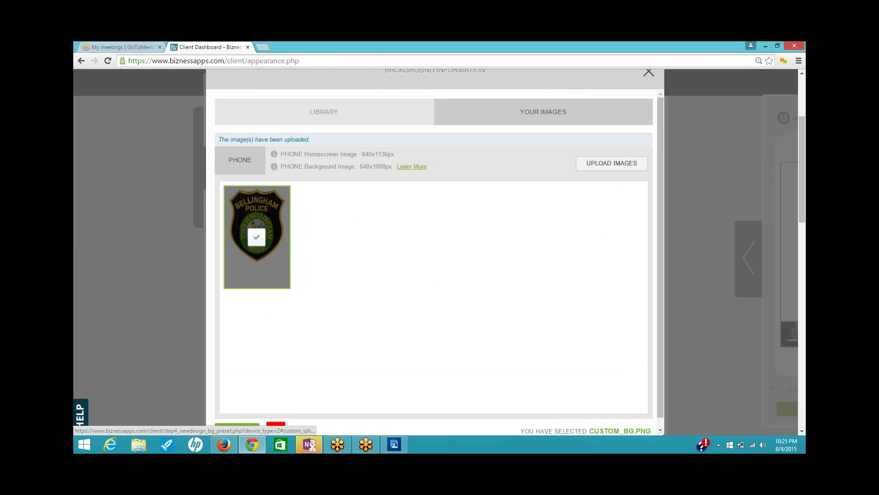
pyautogui.scroll(-1, 264, 359)
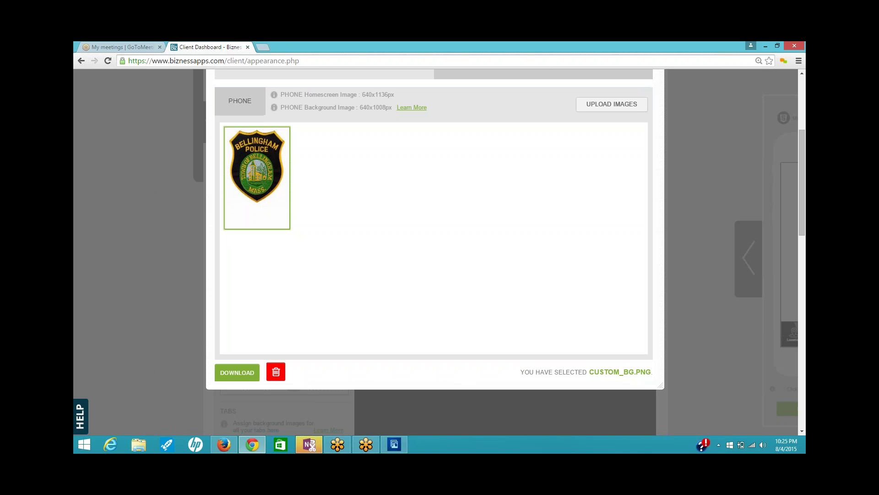
pyautogui.click(243, 372)
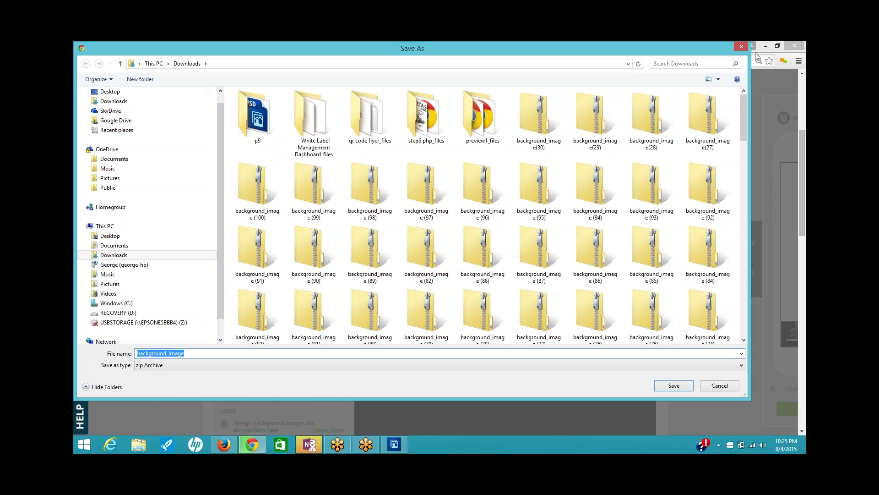
pyautogui.click(741, 47)
pyautogui.scroll(3, 669, 158)
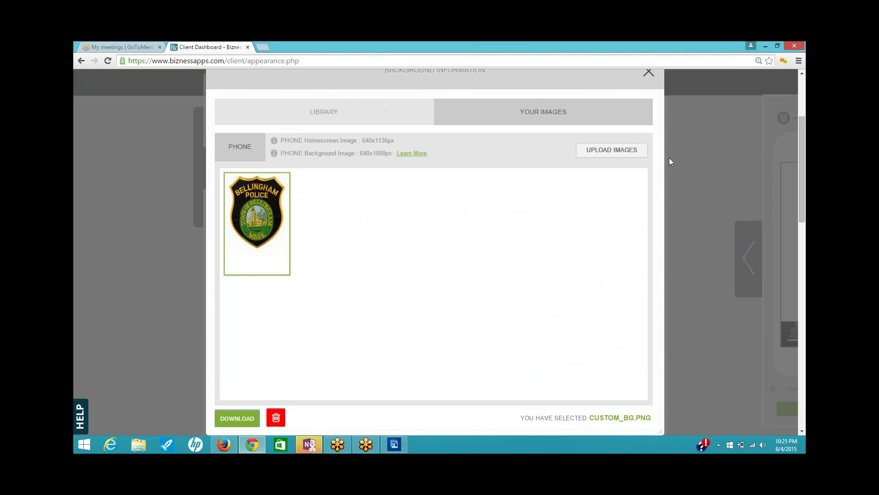
pyautogui.click(648, 117)
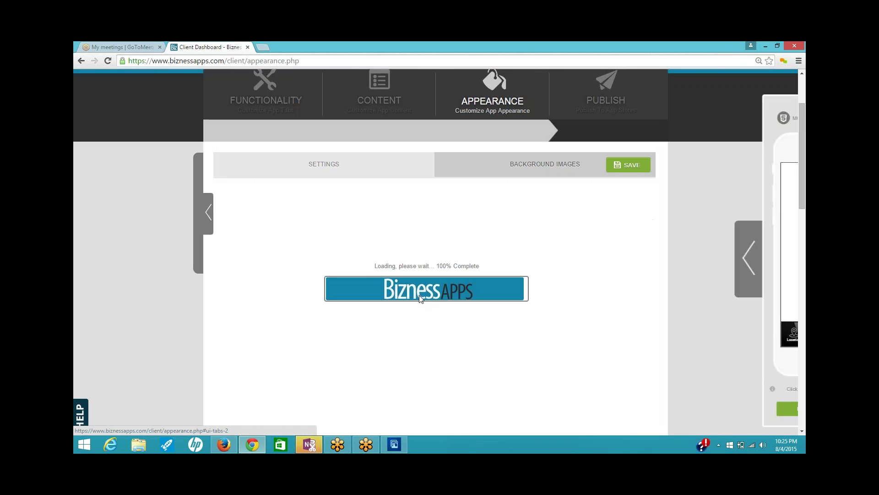
# - Assign the police badge image as the phone Home Background, save, and show the preview panel
pyautogui.scroll(-1, 534, 268)
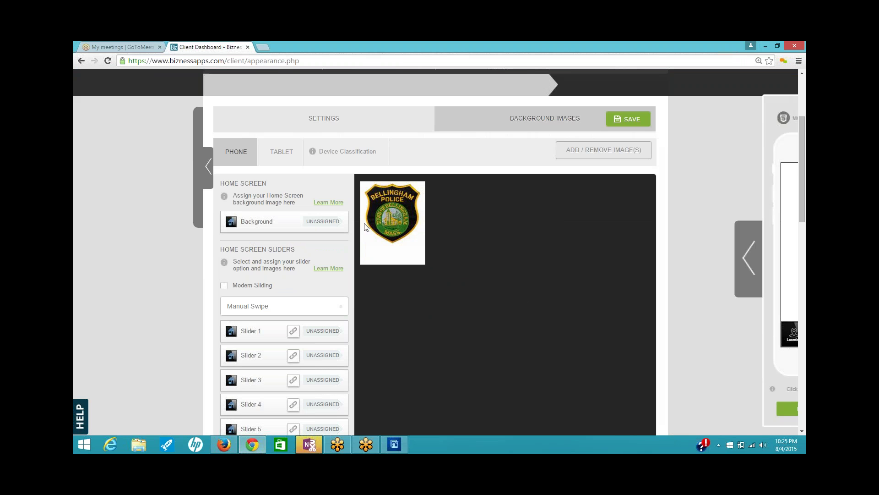
pyautogui.moveTo(381, 227)
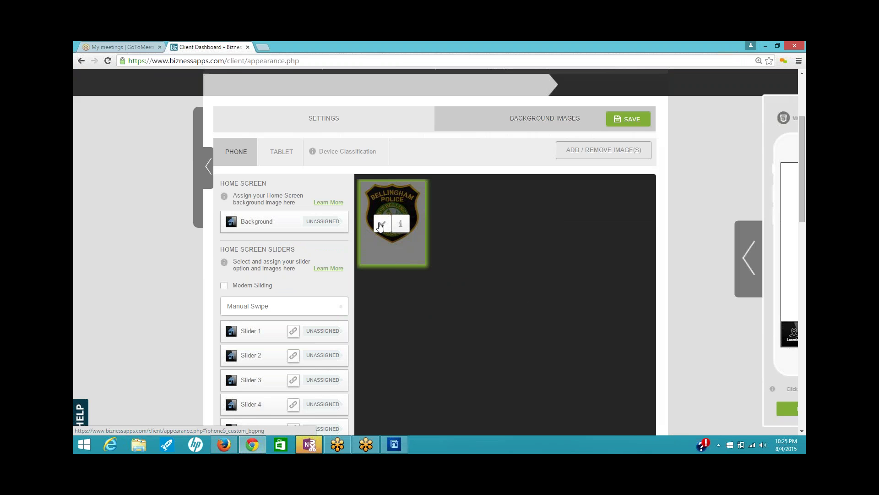
pyautogui.click(380, 227)
pyautogui.click(270, 225)
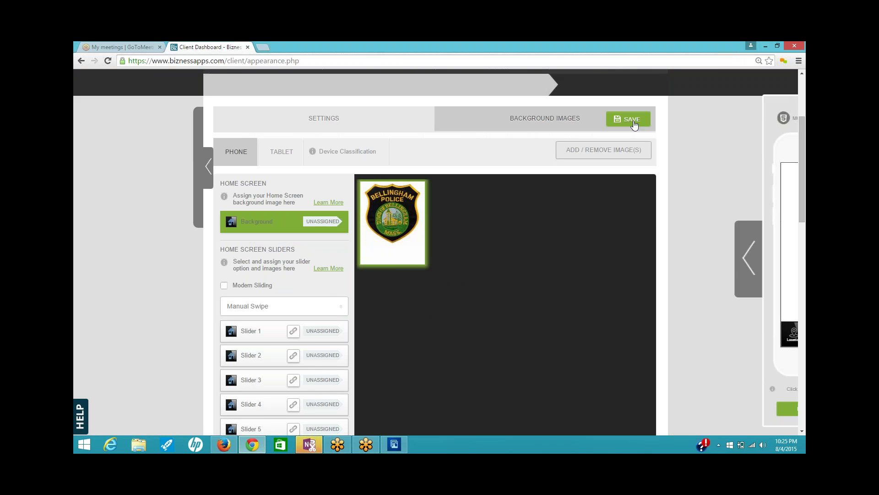
pyautogui.click(632, 121)
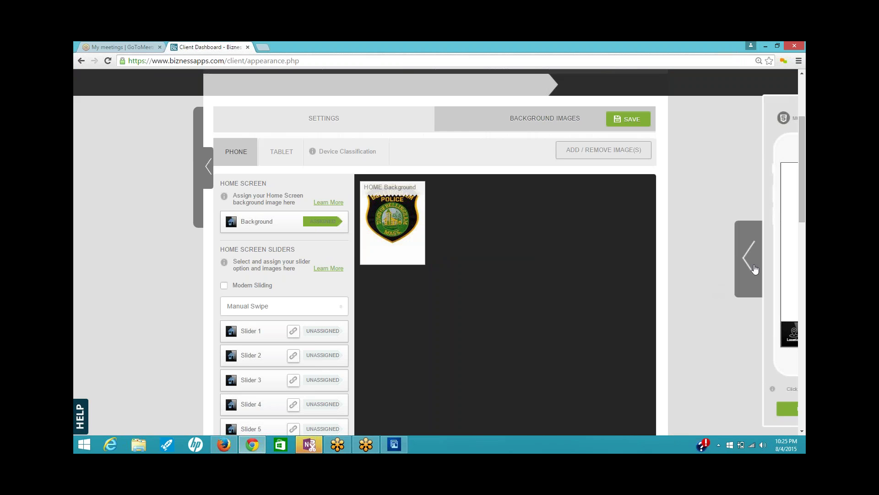
pyautogui.click(755, 269)
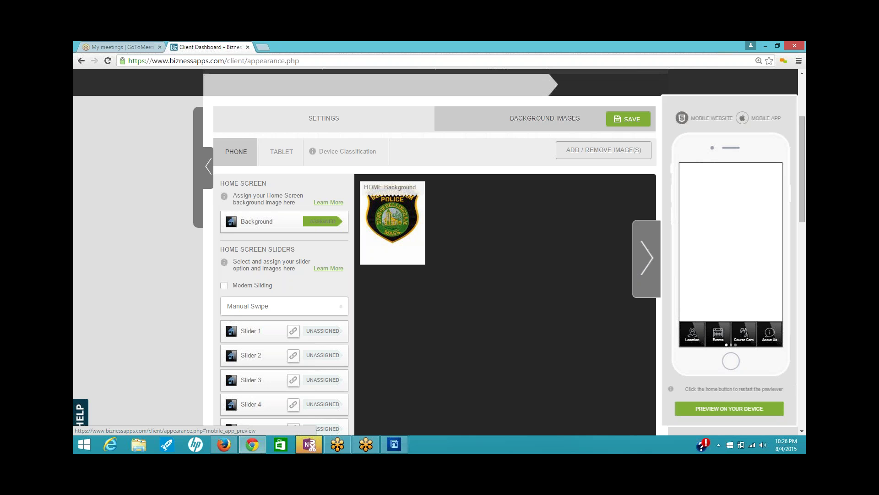
# - Play the Mobile App preview showing the badge background, then open the Appearance Settings tab
pyautogui.click(766, 115)
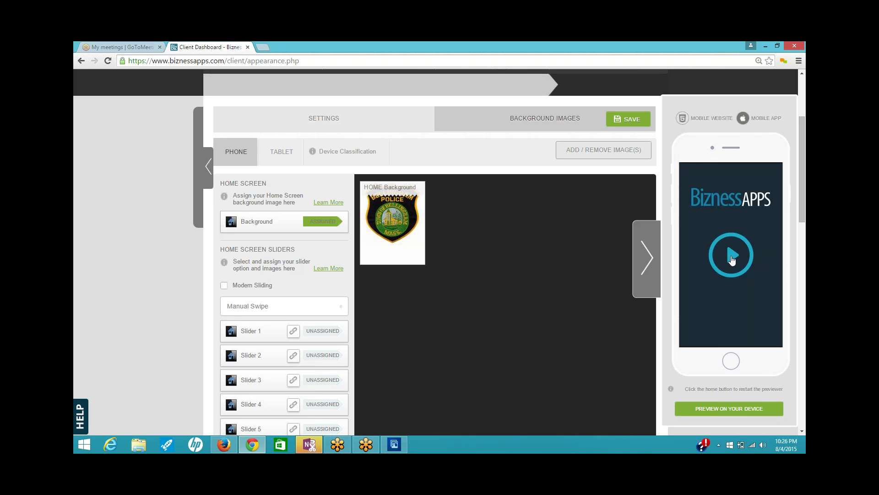
pyautogui.click(732, 259)
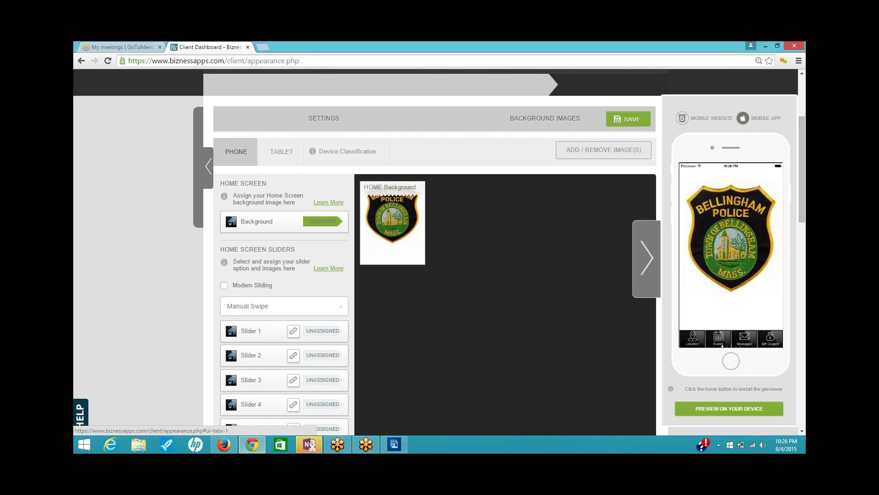
pyautogui.click(323, 118)
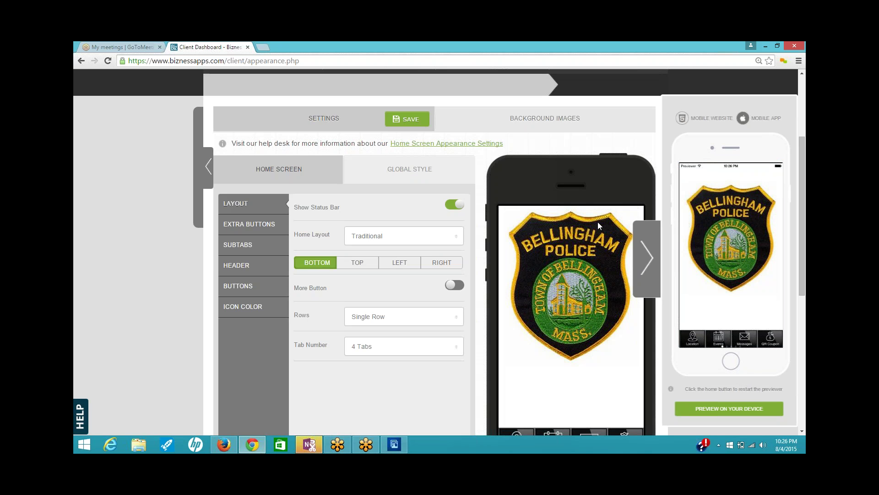
pyautogui.scroll(2, 597, 222)
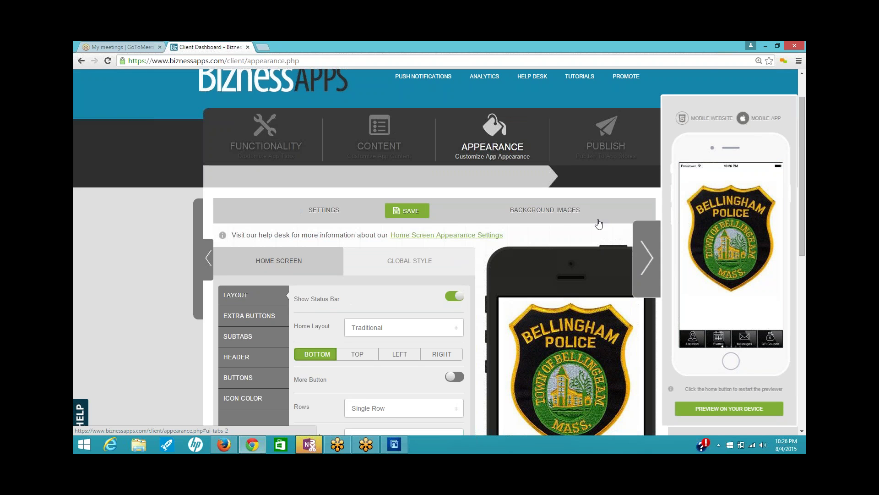
# - Enable the Call, Direction and Tell Friend home buttons, update settings, and refresh the preview
pyautogui.click(377, 147)
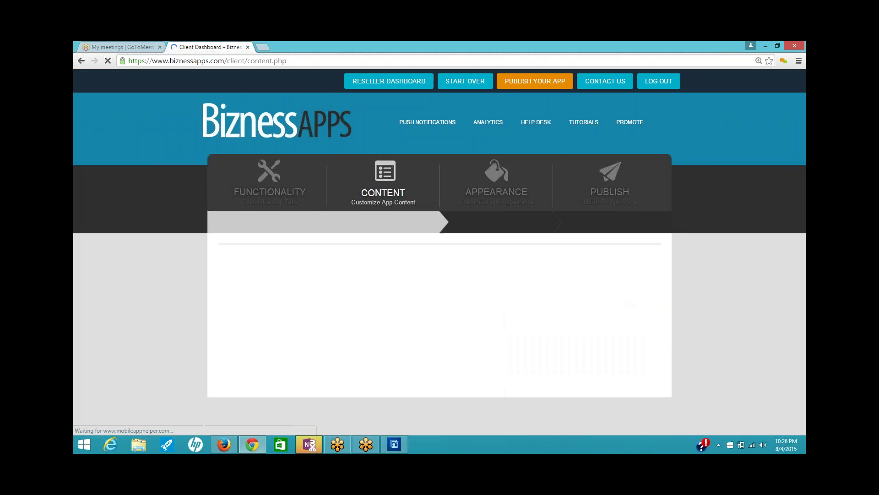
pyautogui.scroll(-4, 477, 232)
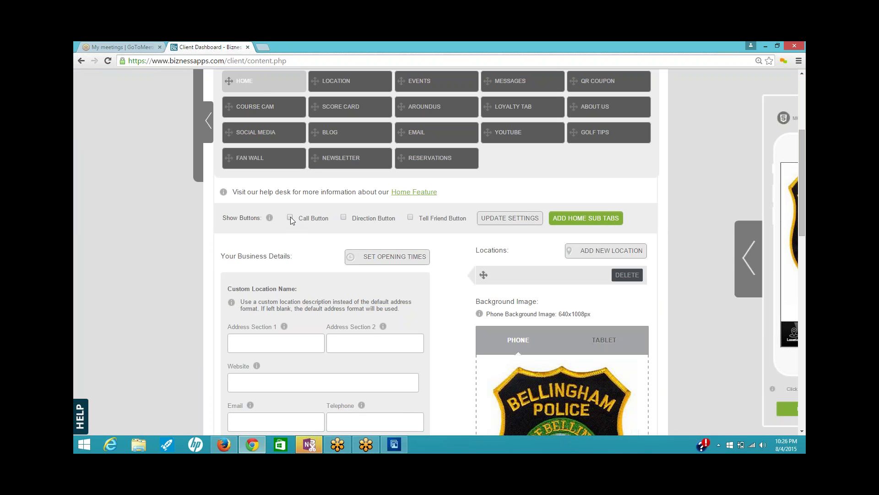
pyautogui.click(344, 219)
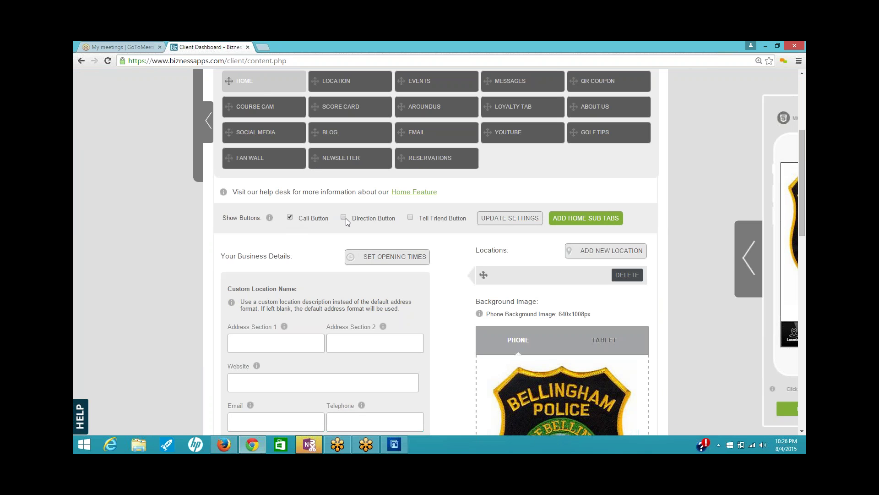
pyautogui.click(411, 218)
pyautogui.click(520, 219)
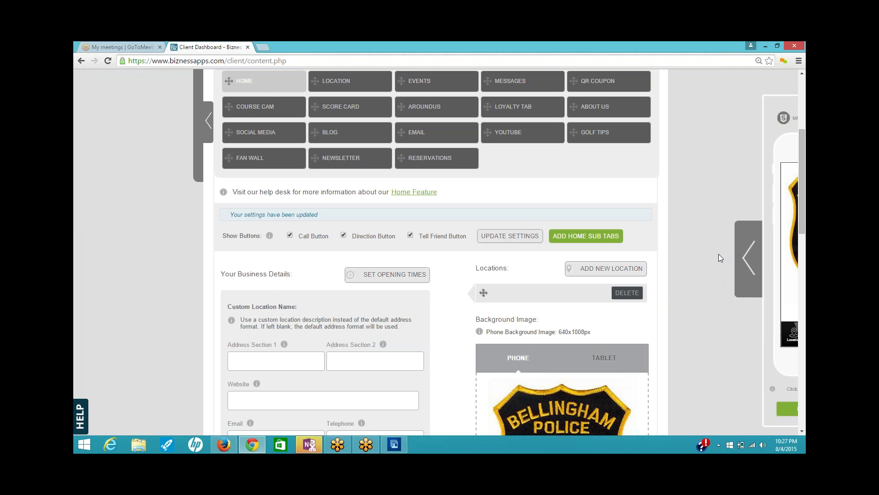
pyautogui.click(743, 261)
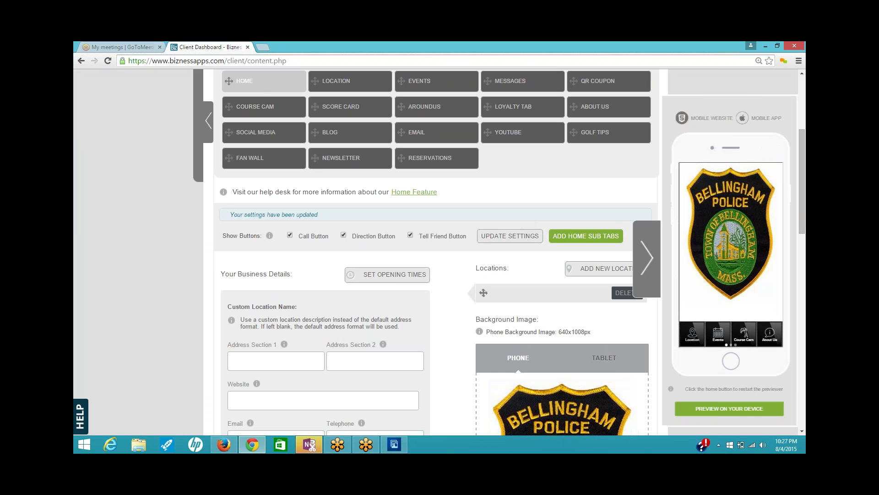
pyautogui.click(729, 362)
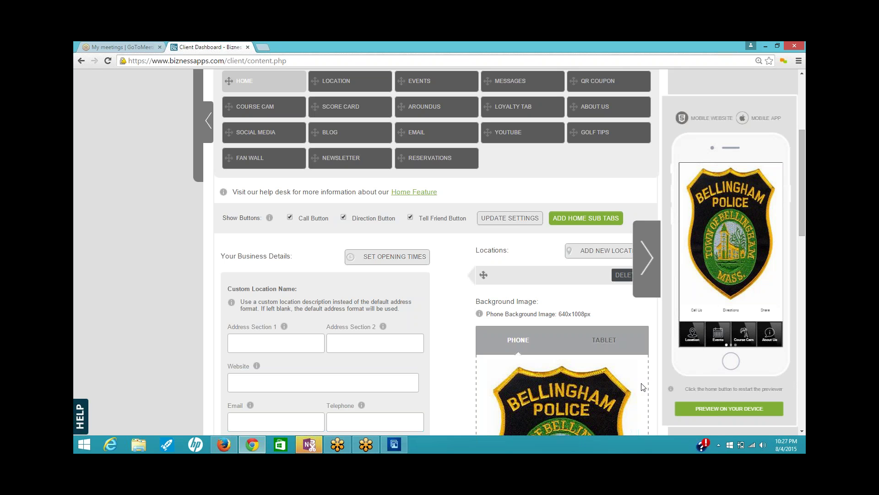
# - Copy the Bellingham Police Department page URL from the town website in Firefox
pyautogui.scroll(-2, 442, 284)
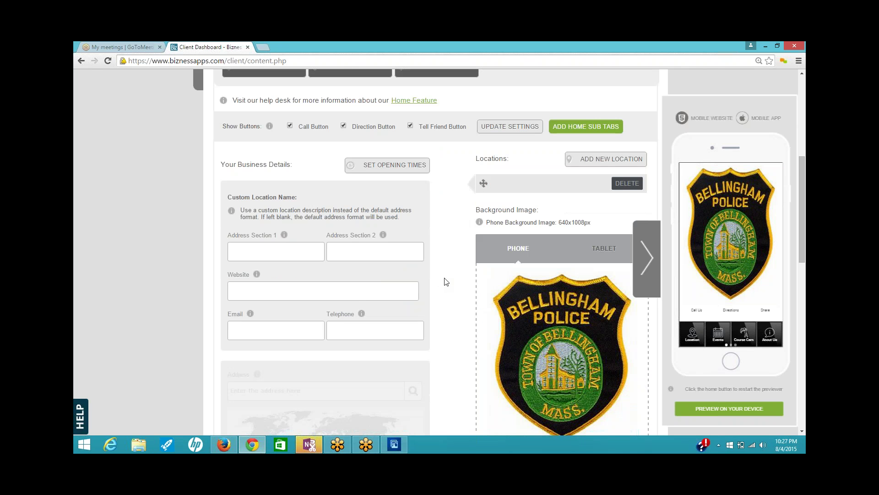
pyautogui.scroll(-1, 448, 282)
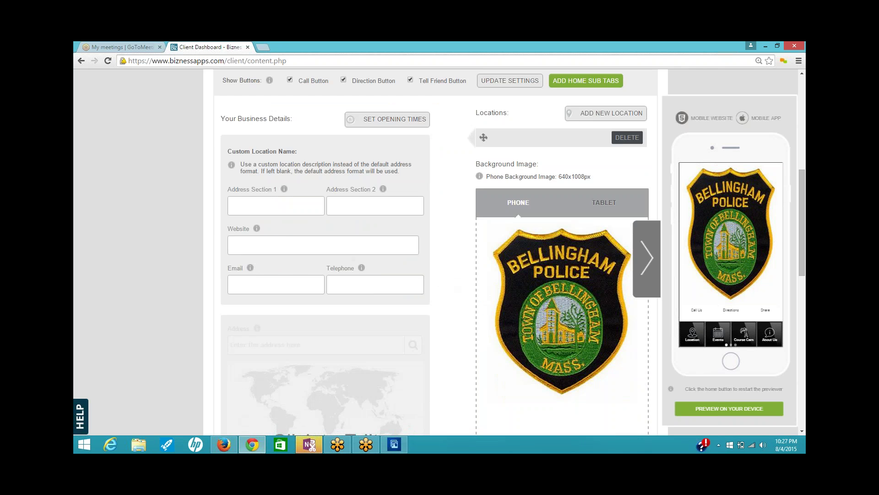
pyautogui.scroll(-1, 445, 224)
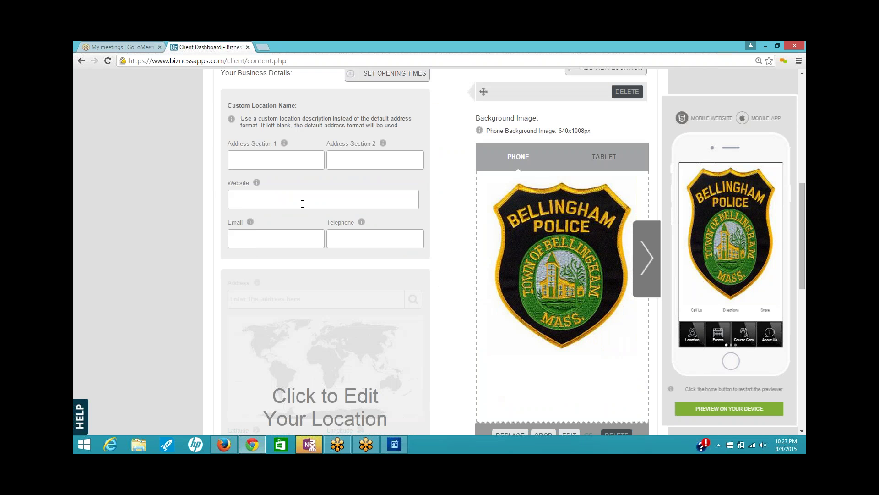
pyautogui.click(224, 444)
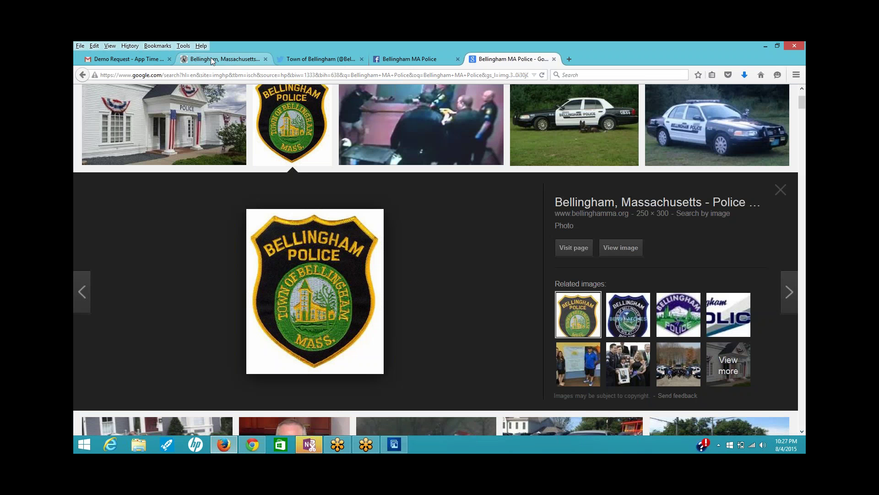
pyautogui.click(216, 57)
pyautogui.moveTo(253, 75); pyautogui.dragTo(79, 99)
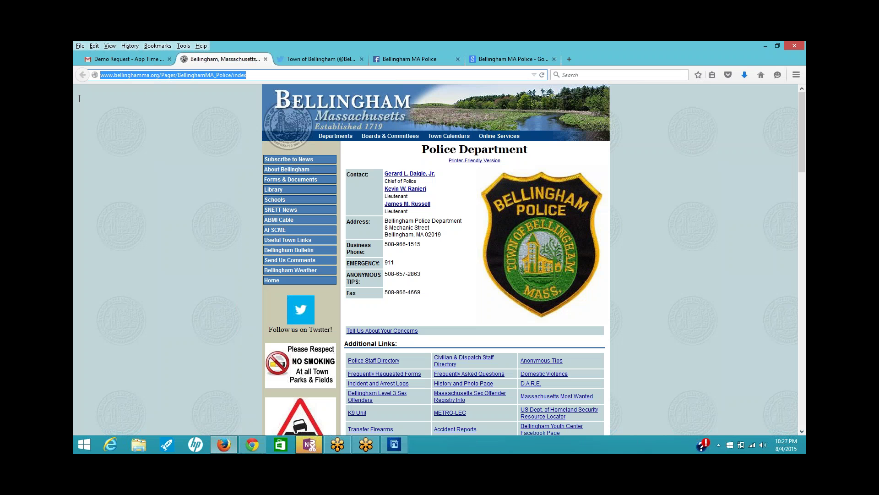
pyautogui.rightClick(142, 77)
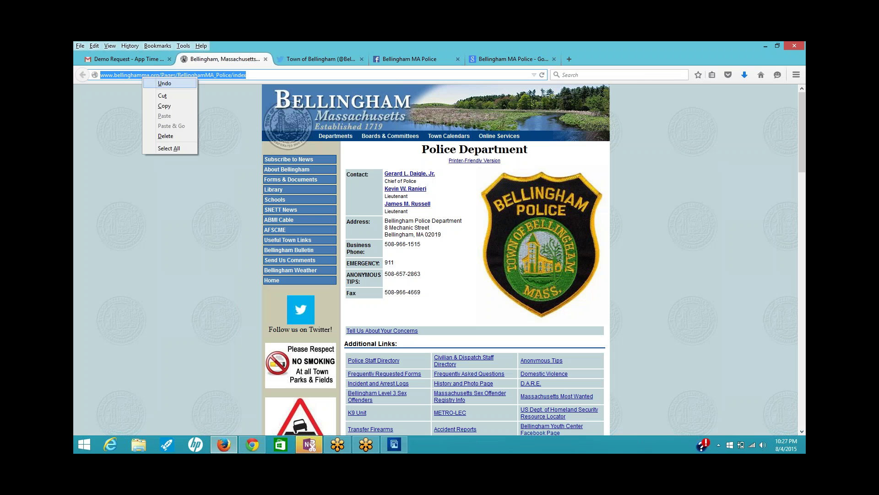
pyautogui.click(168, 107)
# - Paste the copied police page URL into the app's Website field
pyautogui.click(253, 444)
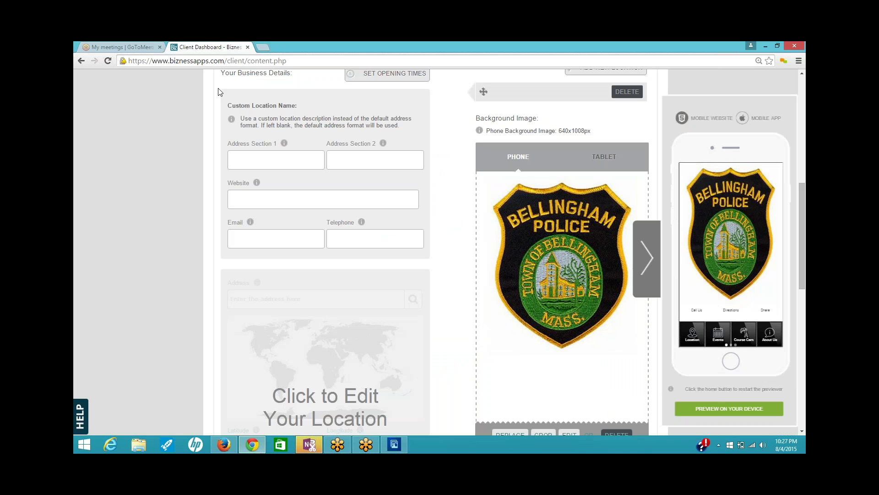
pyautogui.click(247, 198)
pyautogui.rightClick(251, 198)
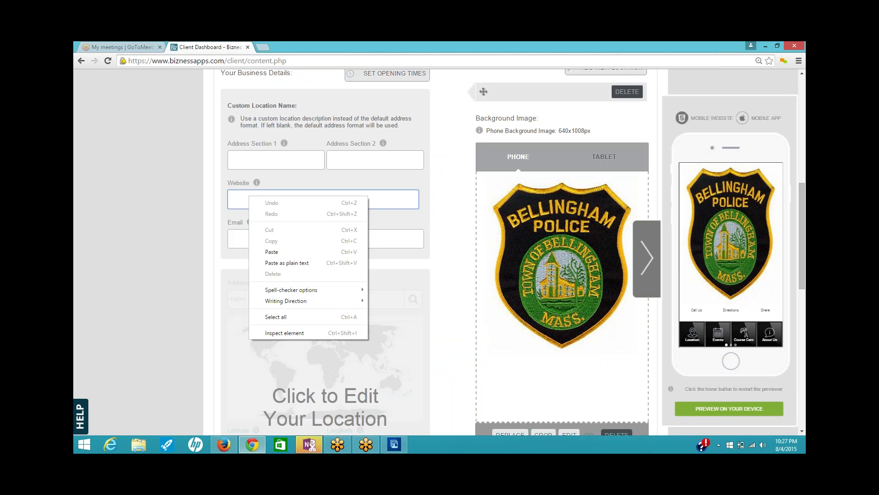
pyautogui.click(281, 251)
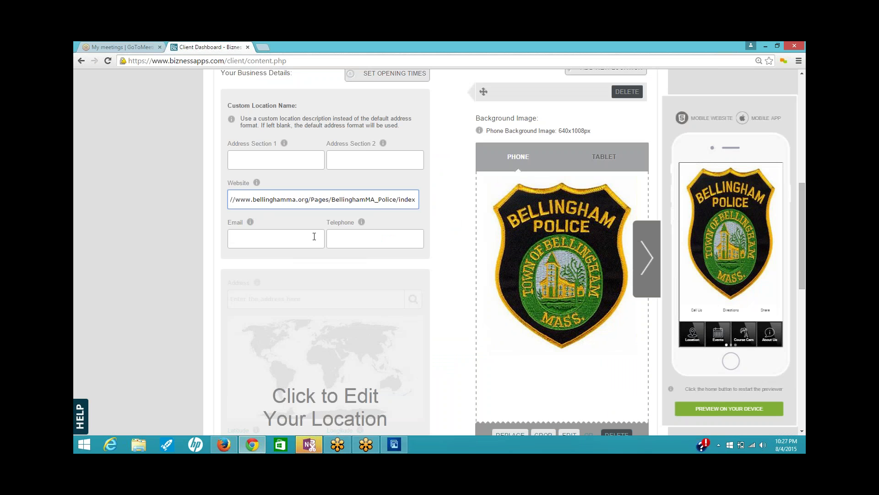
pyautogui.click(224, 444)
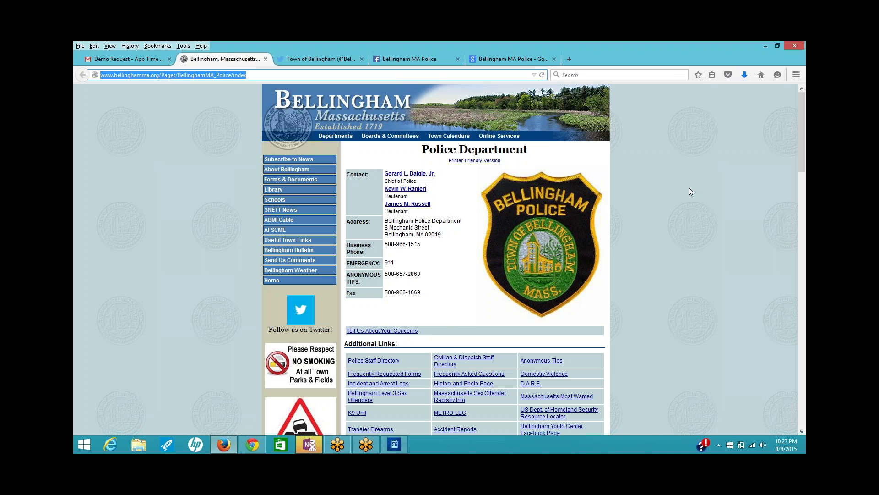
# - Open the About info on the Bellingham MA Police Facebook page
pyautogui.scroll(-12, 690, 192)
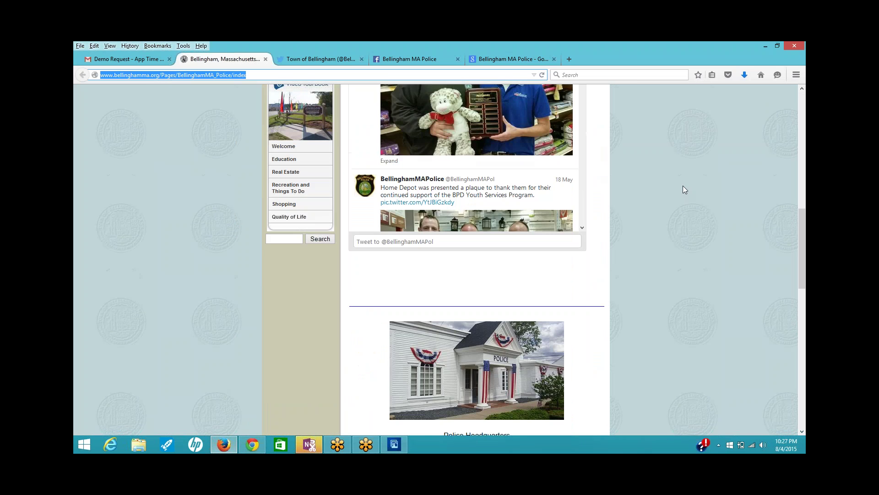
pyautogui.scroll(-7, 683, 185)
pyautogui.scroll(-5, 683, 190)
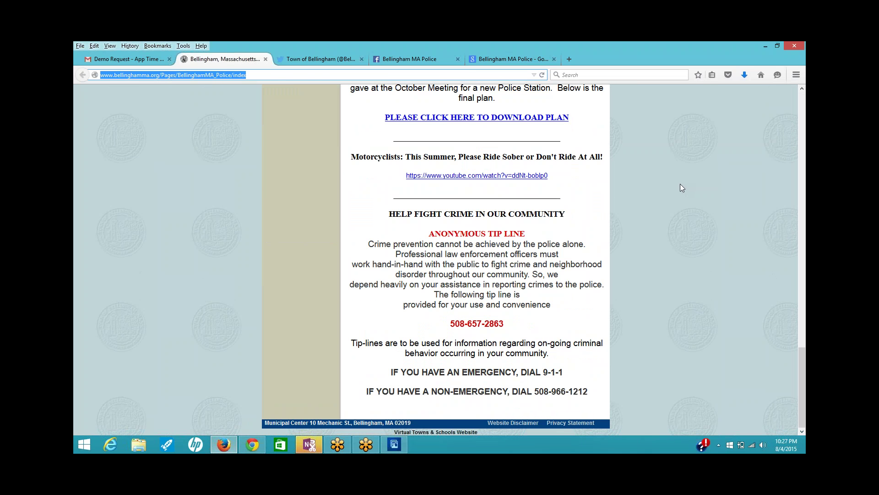
pyautogui.scroll(8, 680, 183)
pyautogui.scroll(5, 675, 170)
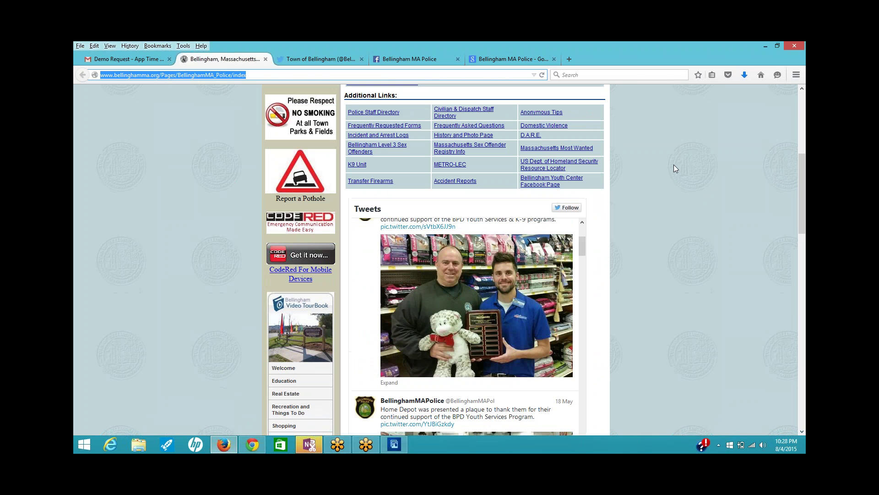
pyautogui.scroll(5, 674, 164)
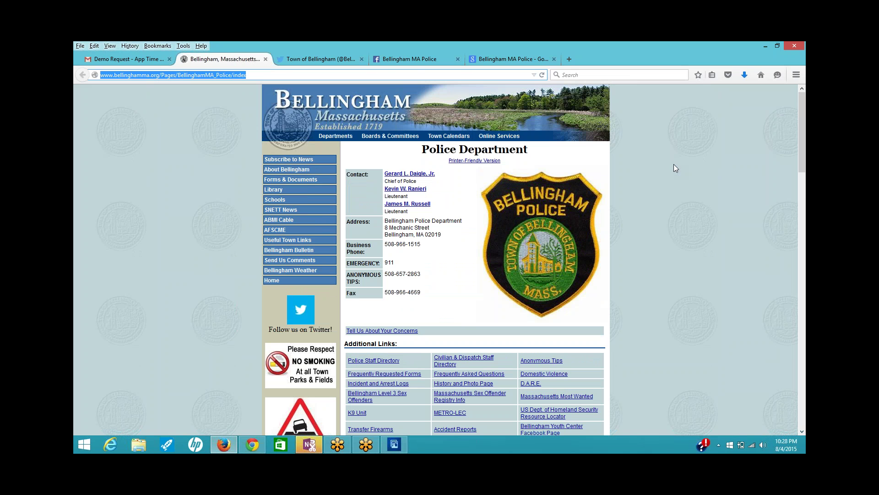
pyautogui.click(402, 58)
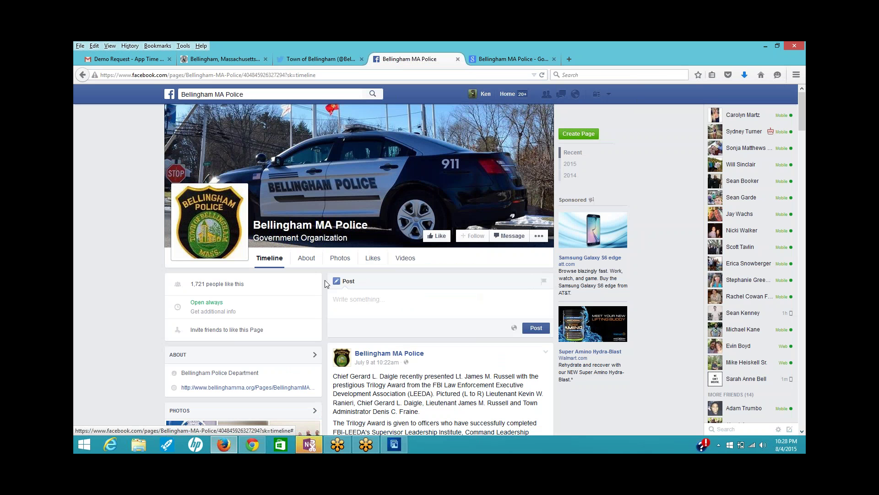
pyautogui.click(303, 258)
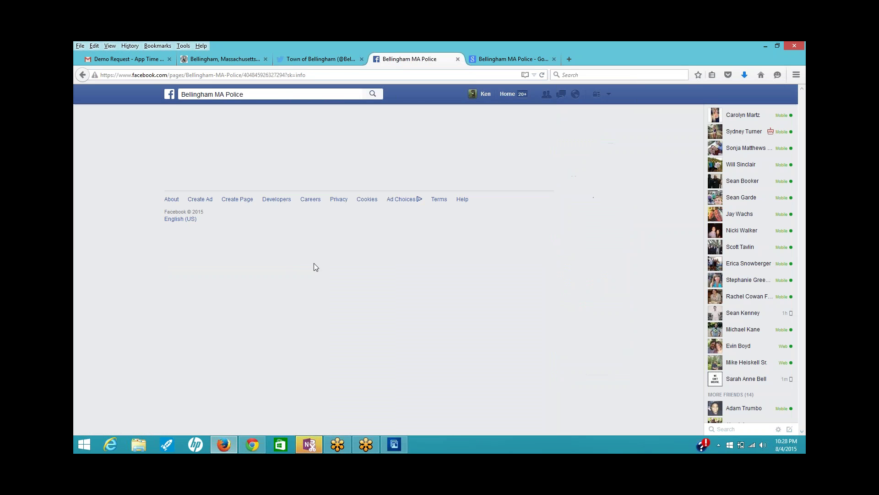
# - Copy the department's phone number and bring up paste options on the app's Telephone field
pyautogui.scroll(-1, 322, 270)
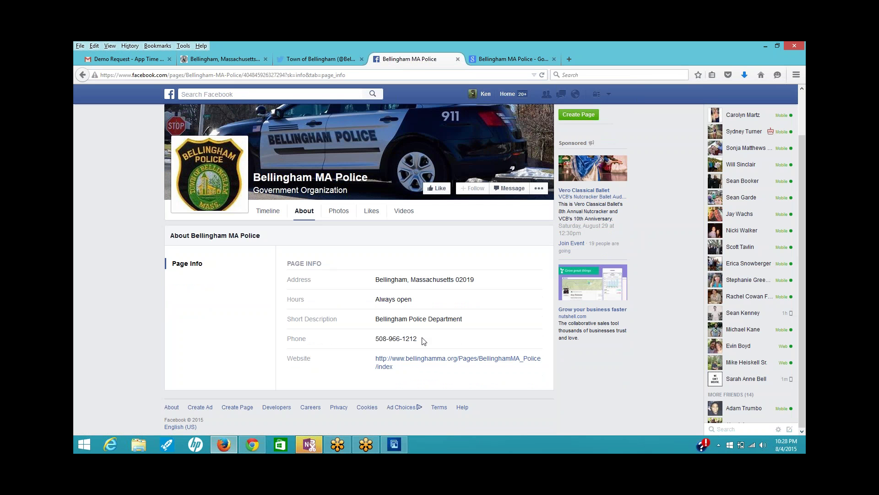
pyautogui.moveTo(418, 339); pyautogui.dragTo(367, 343)
pyautogui.rightClick(393, 338)
pyautogui.click(414, 343)
pyautogui.click(252, 445)
pyautogui.click(350, 238)
pyautogui.rightClick(350, 240)
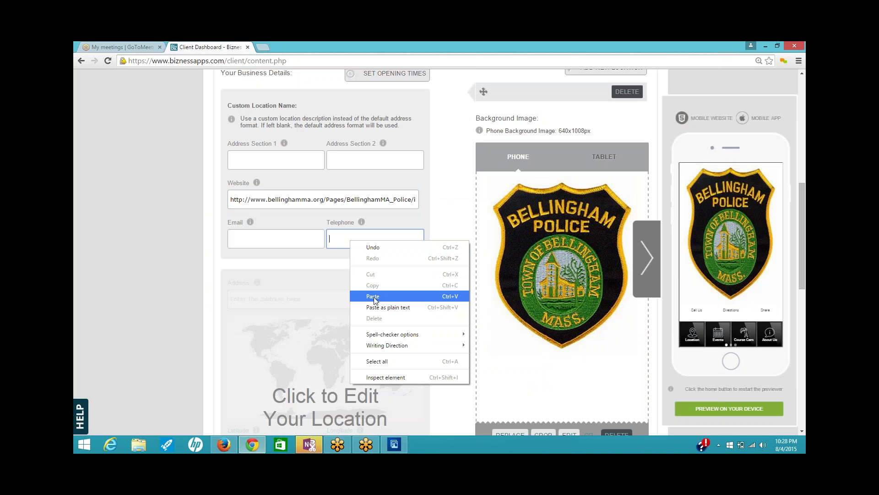
# - Enter the department's phone number and a contact e-mail, then unlock the location map for editing
pyautogui.click(359, 296)
pyautogui.hotkey('shift', 'Tab')
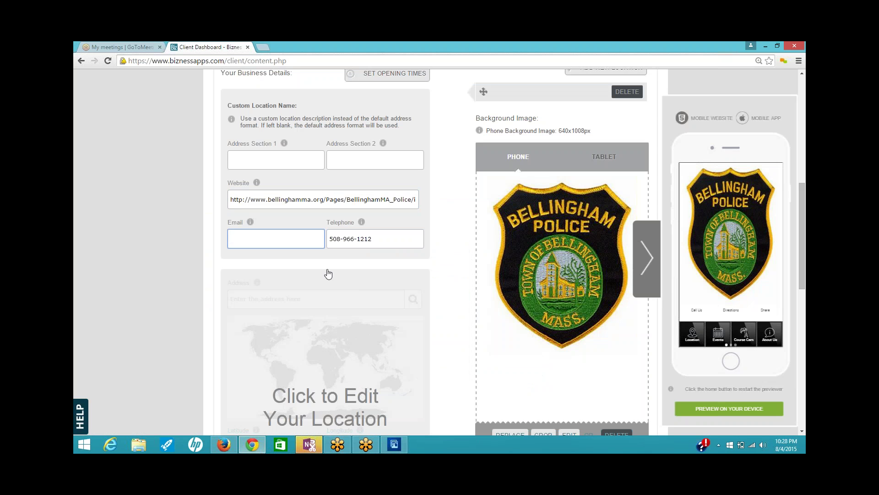
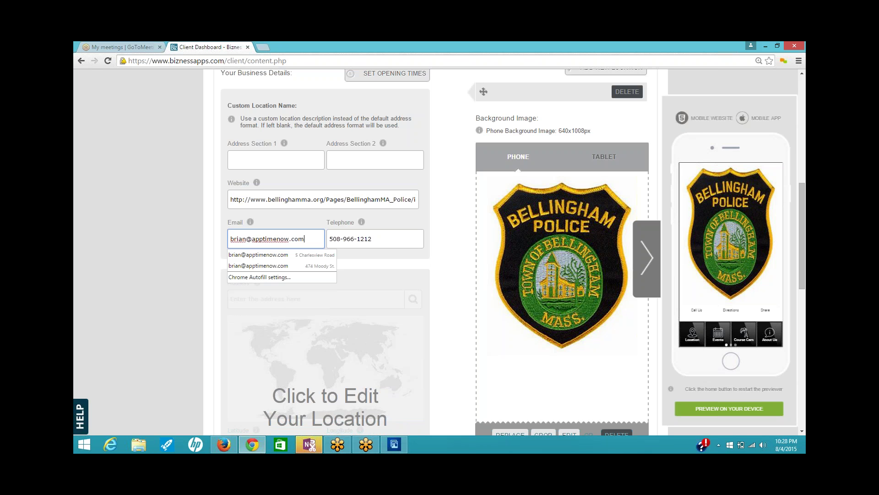
pyautogui.click(415, 300)
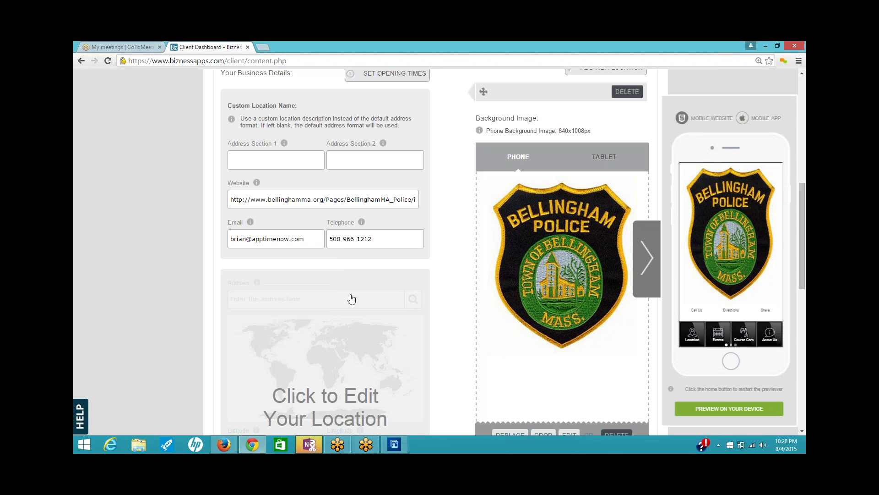
pyautogui.click(351, 298)
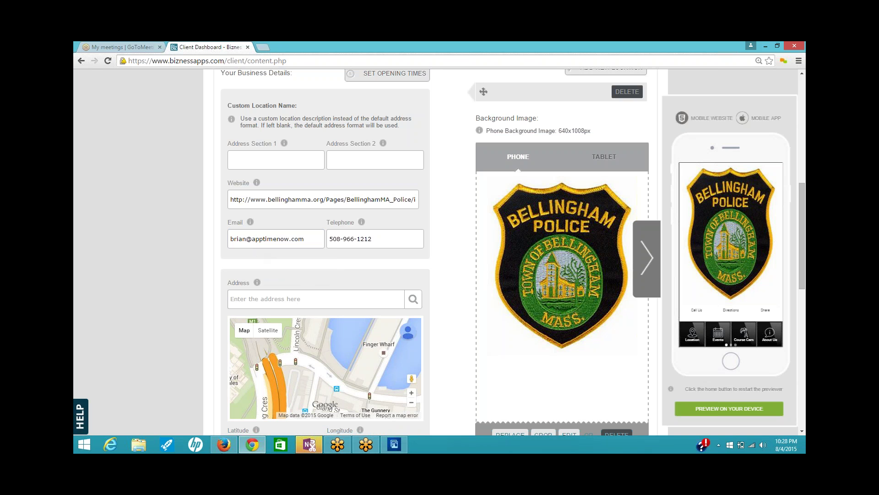
pyautogui.click(224, 444)
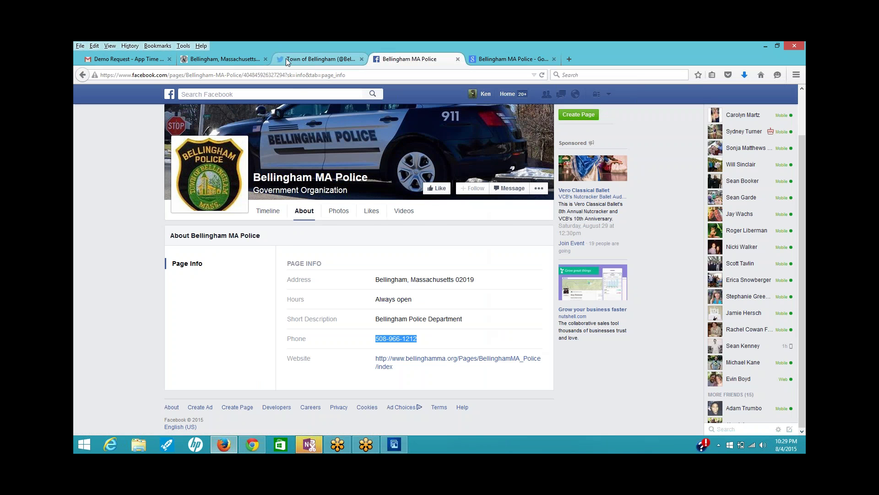
# - Copy the street address '10 Mechanic St.' from the Town of Bellingham Twitter profile
pyautogui.click(303, 58)
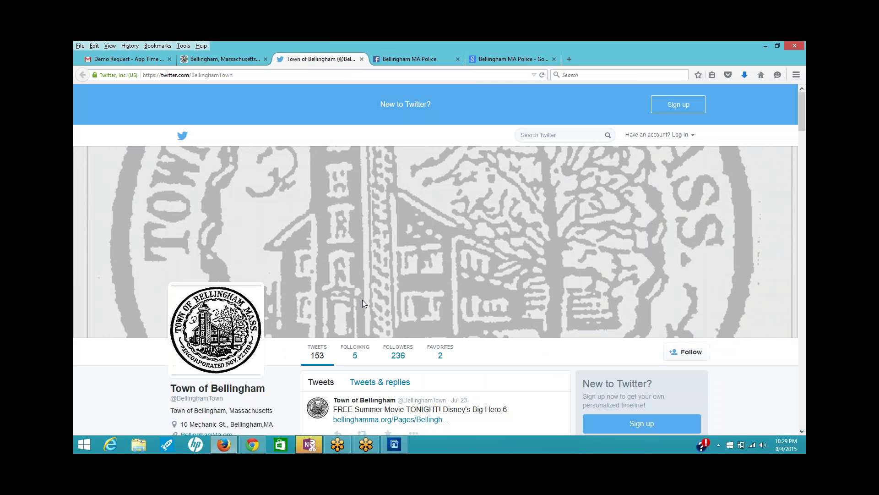
pyautogui.scroll(-3, 365, 302)
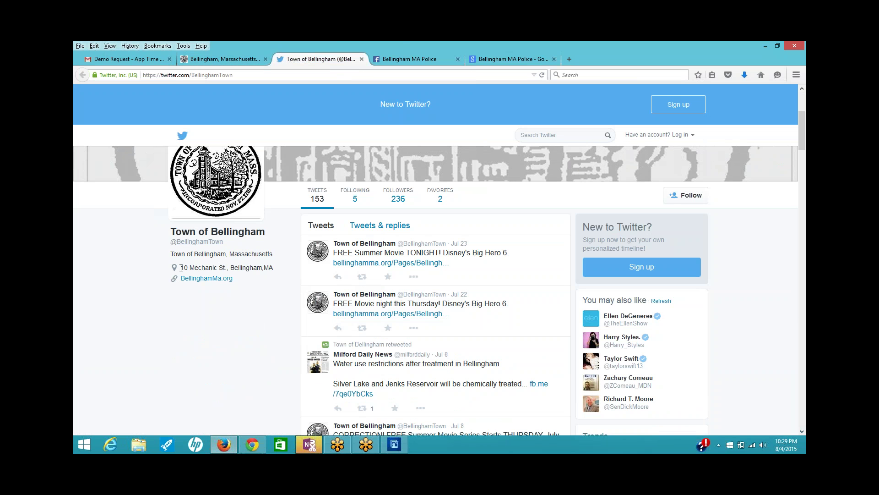
pyautogui.moveTo(180, 268); pyautogui.dragTo(229, 267)
pyautogui.rightClick(215, 266)
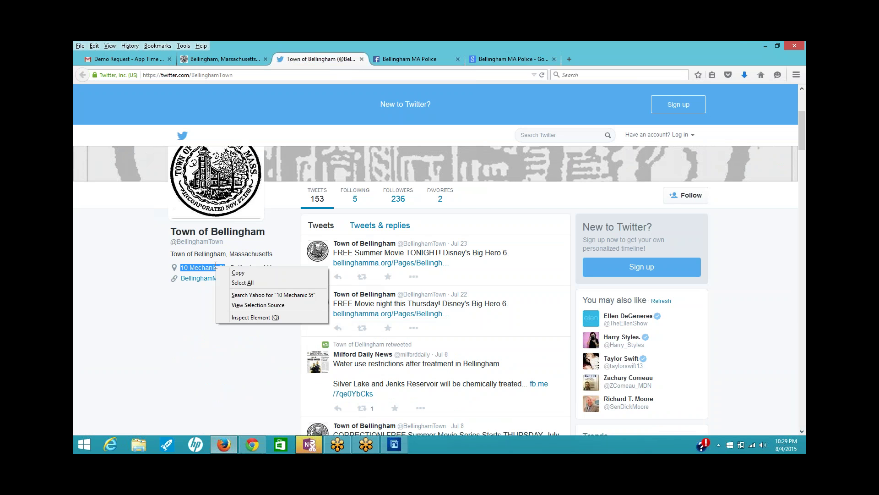
pyautogui.click(230, 274)
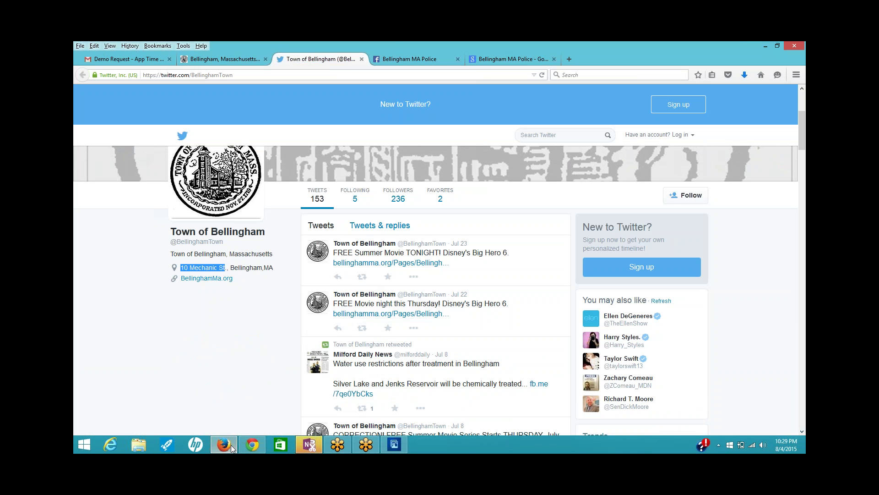
# - Paste the address into Address and pick the 10 Mechanic St, Bellingham, MA match
pyautogui.click(252, 444)
pyautogui.click(264, 302)
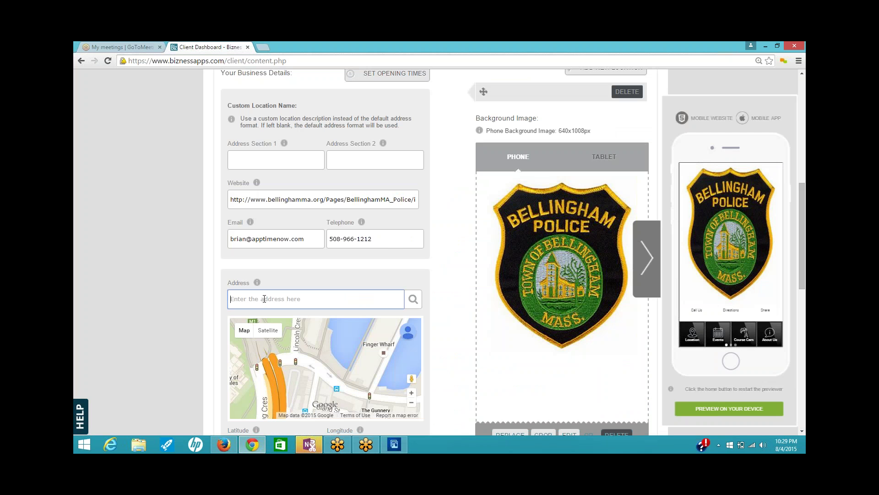
pyautogui.rightClick(264, 302)
pyautogui.click(294, 212)
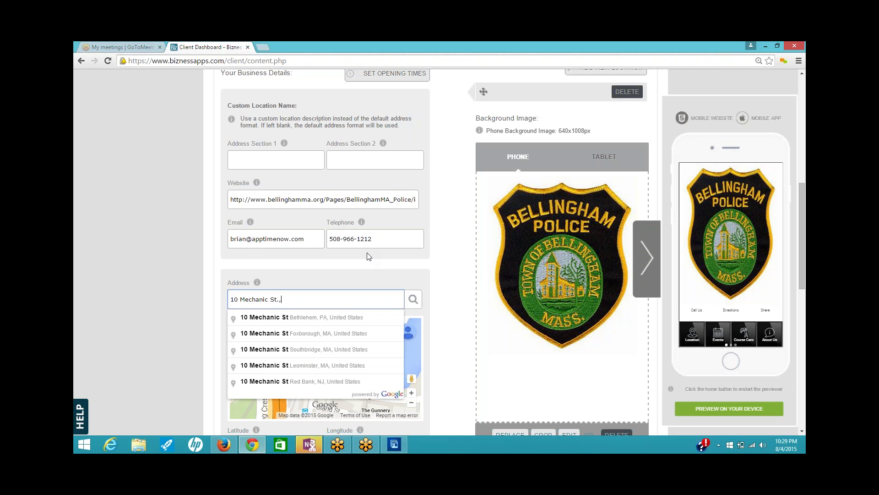
pyautogui.write('ell')
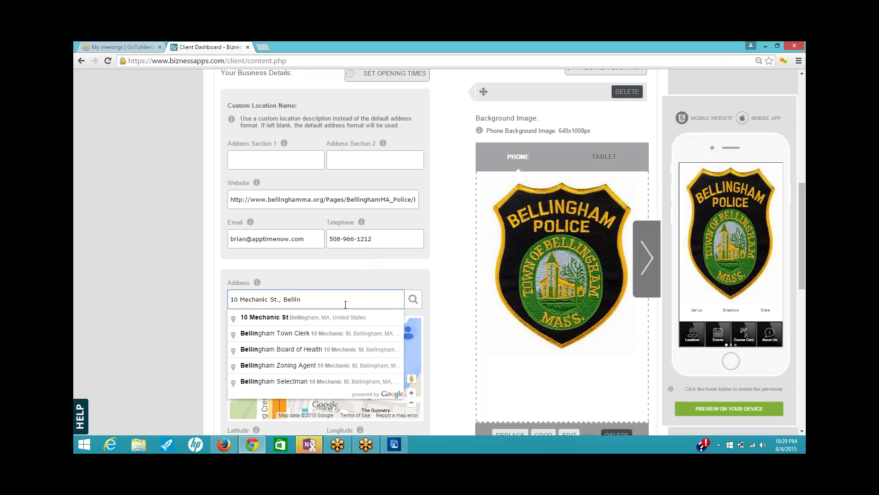
pyautogui.write('in')
pyautogui.click(304, 319)
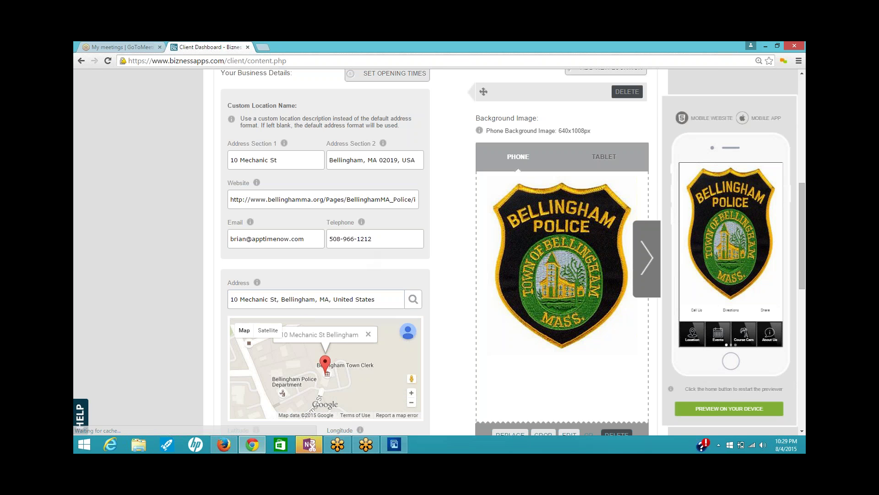
# - Set the business distance type to Mile
pyautogui.scroll(-3, 449, 329)
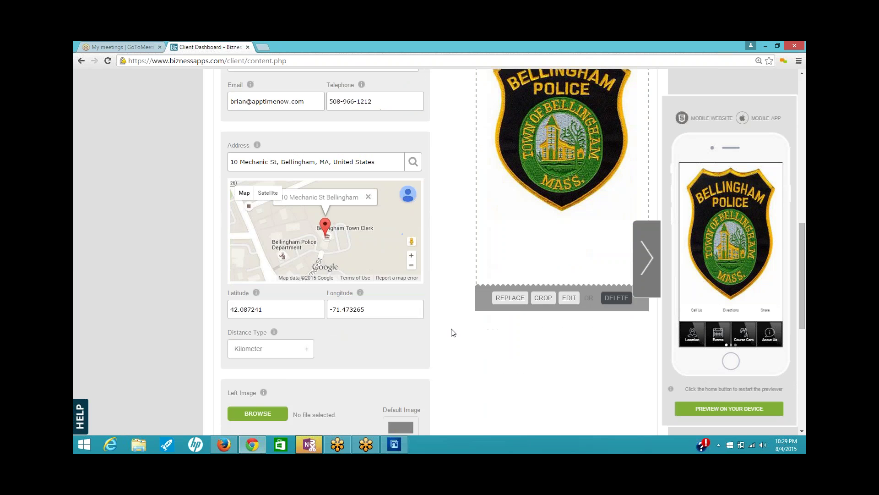
pyautogui.scroll(-1, 451, 332)
pyautogui.click(307, 310)
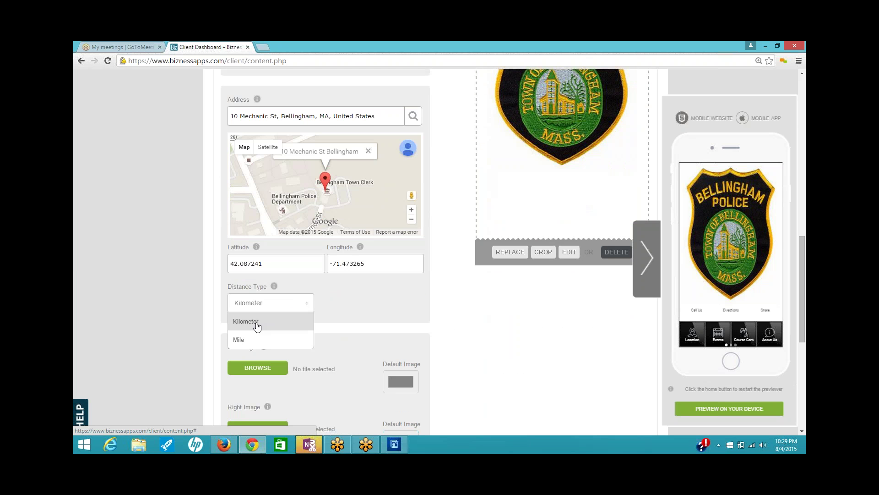
pyautogui.click(247, 340)
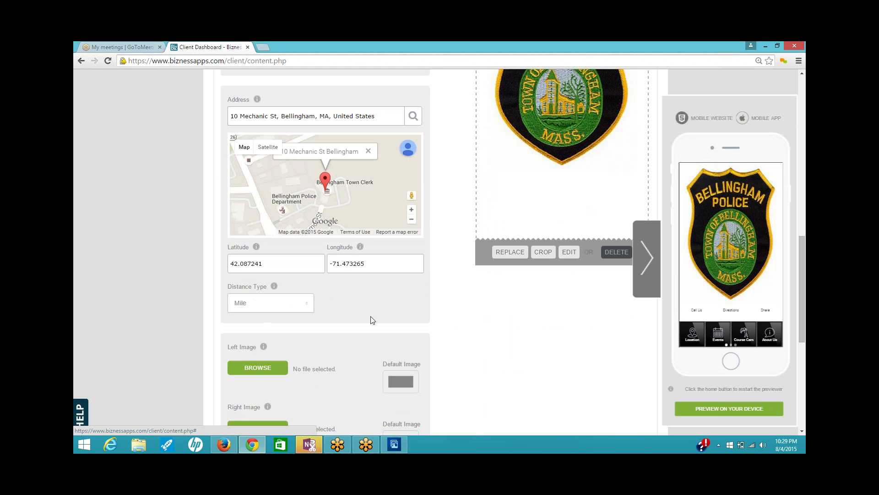
pyautogui.scroll(-3, 372, 315)
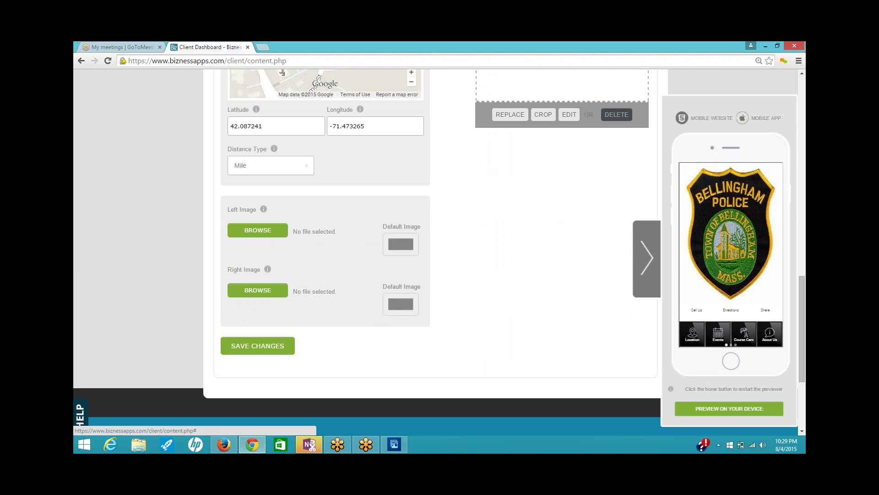
pyautogui.click(223, 444)
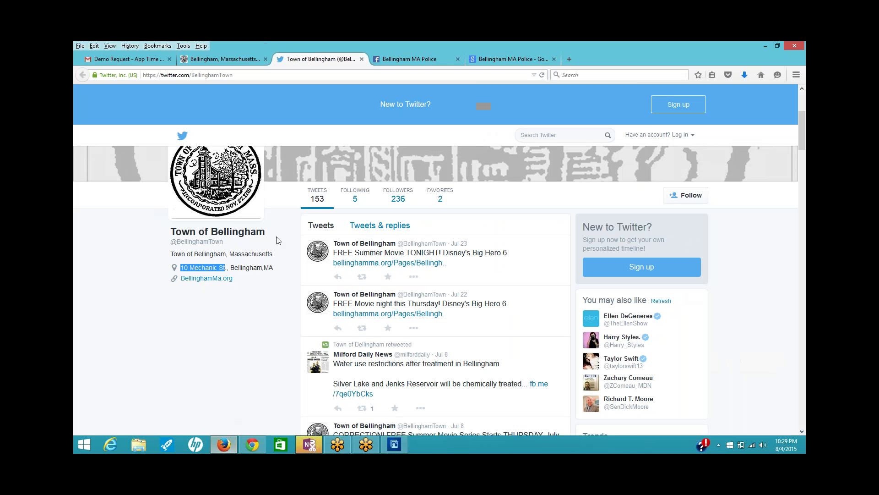
# - Open the police car cover photo from the Bellingham MA Police Facebook photos
pyautogui.click(414, 60)
pyautogui.click(339, 215)
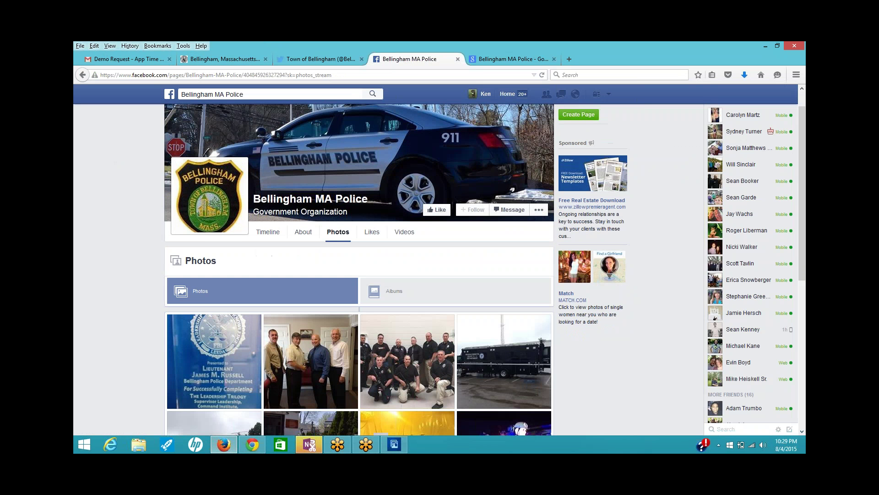
pyautogui.scroll(-6, 430, 290)
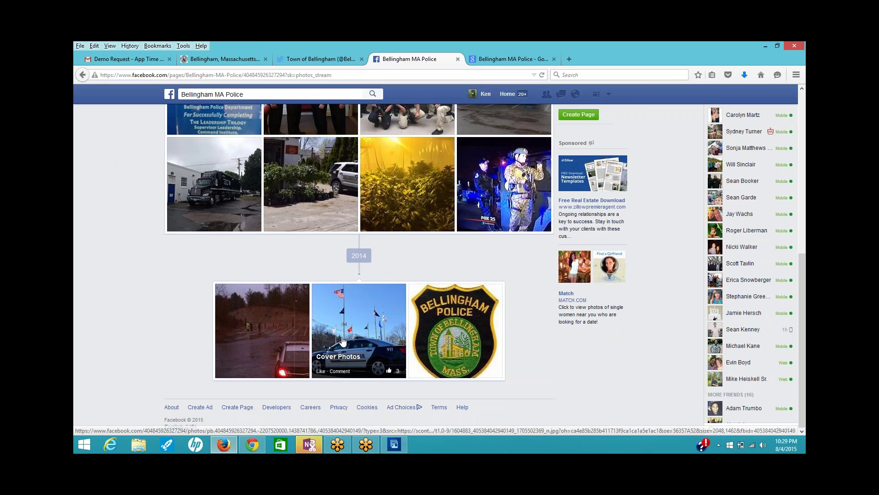
pyautogui.click(354, 324)
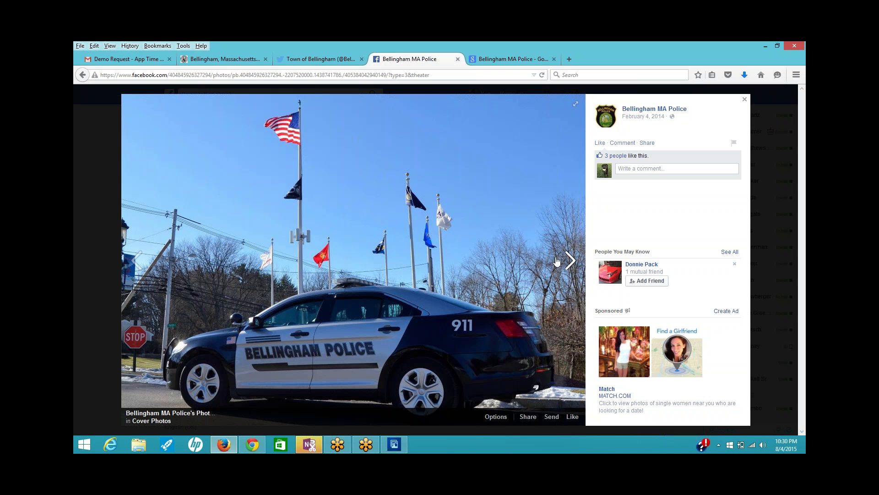
# - Save the police car photo to Downloads as 'bpolice pic'
pyautogui.rightClick(408, 273)
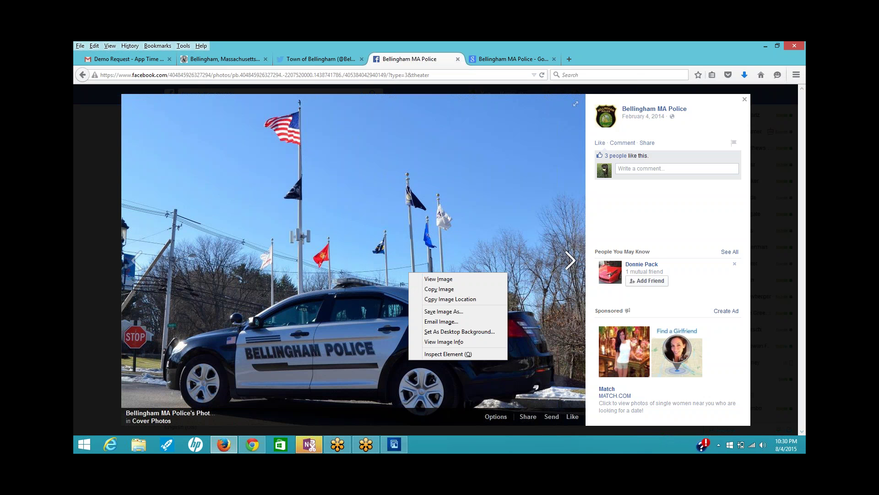
pyautogui.click(449, 313)
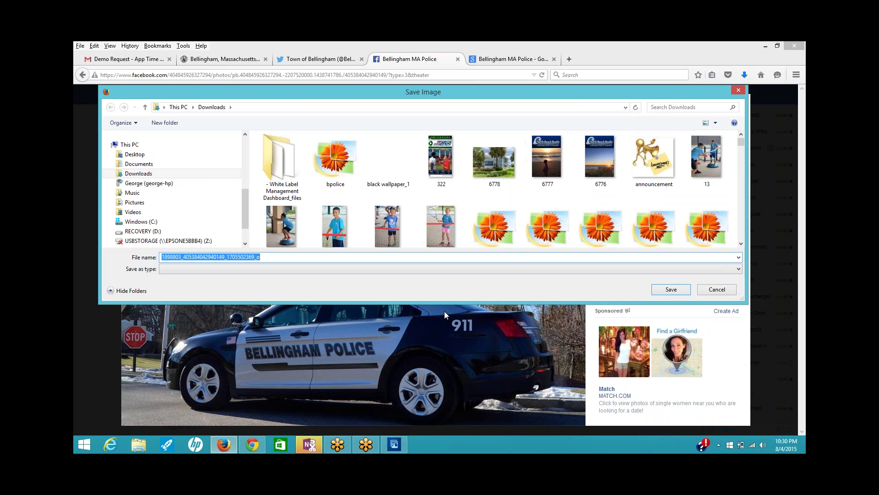
pyautogui.write('b')
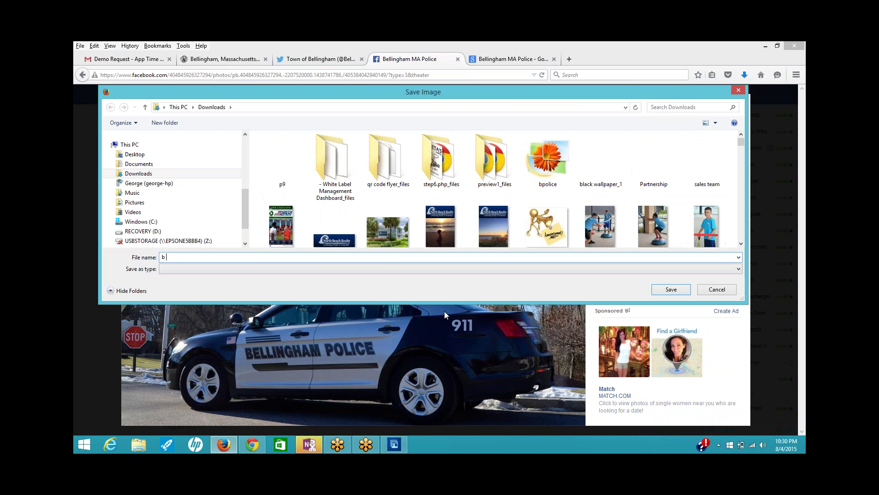
pyautogui.write('poli')
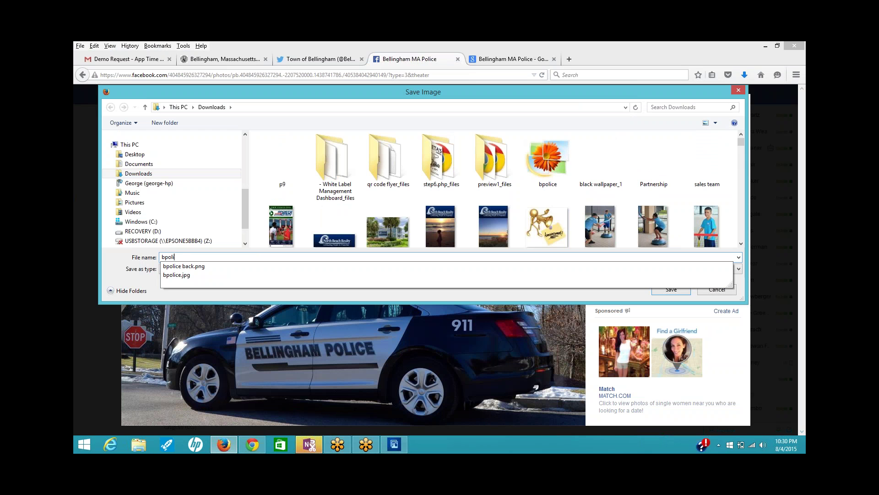
pyautogui.write('ce pic')
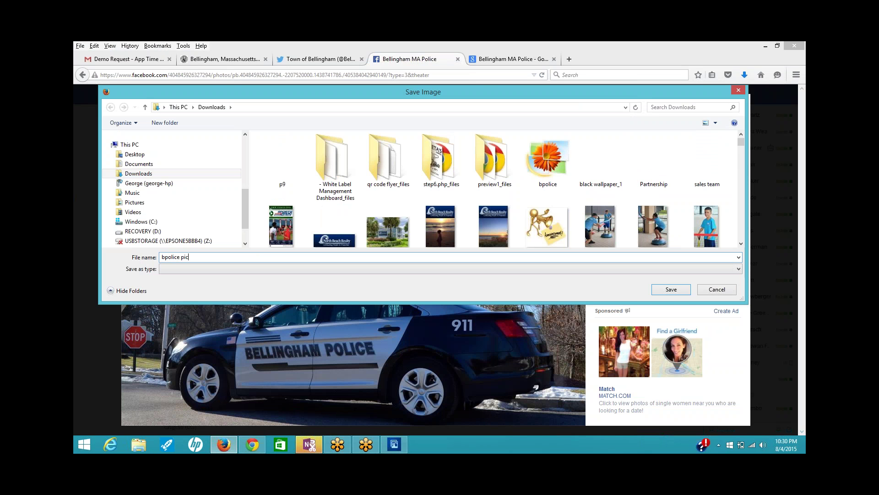
pyautogui.click(670, 289)
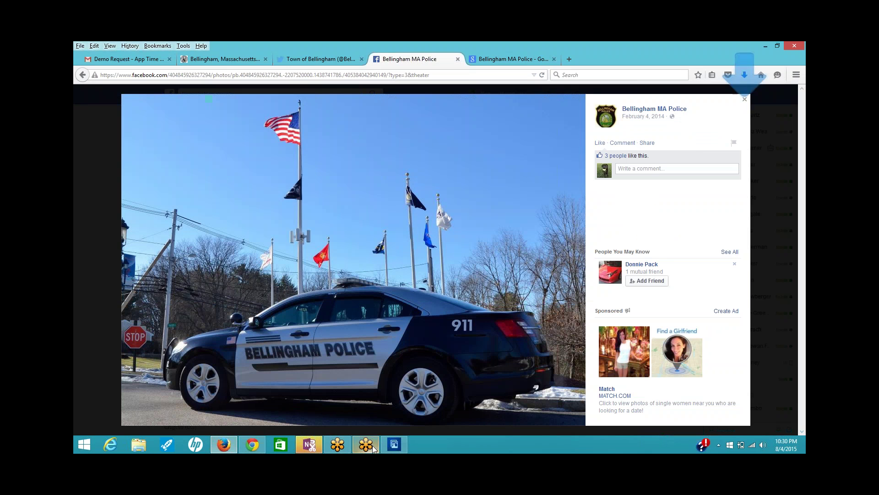
pyautogui.click(396, 449)
# - Open bpolice pic.jpg in Photoshop Elements
pyautogui.click(105, 51)
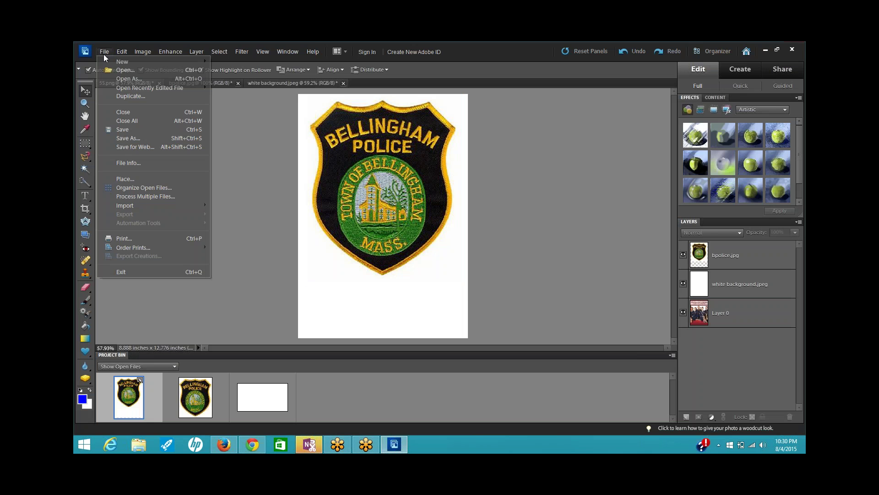
pyautogui.click(125, 72)
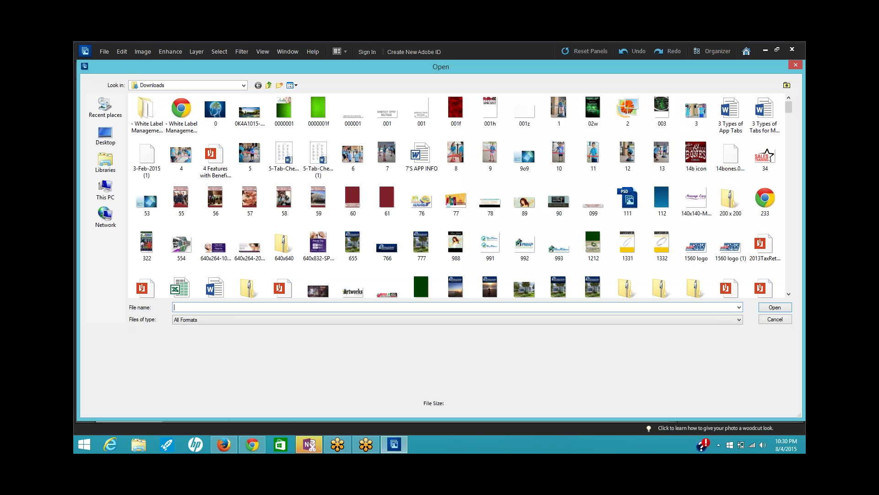
pyautogui.write('bpo')
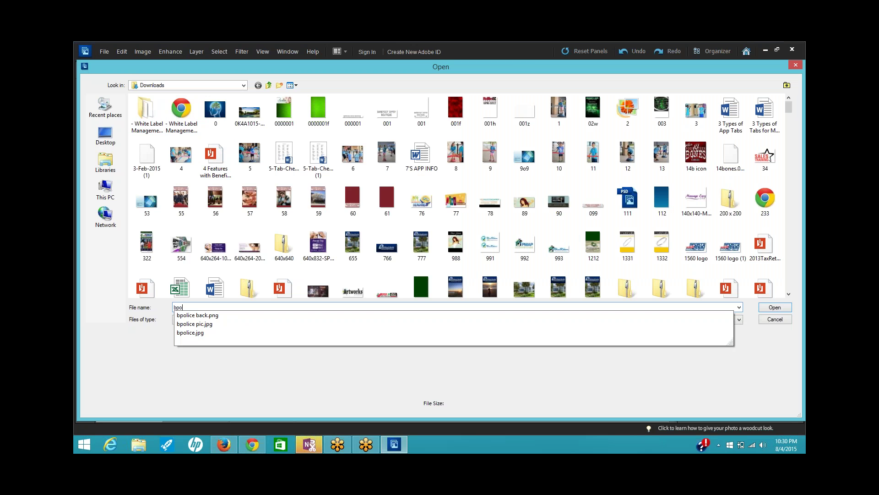
pyautogui.press('Down')
pyautogui.press('Down')
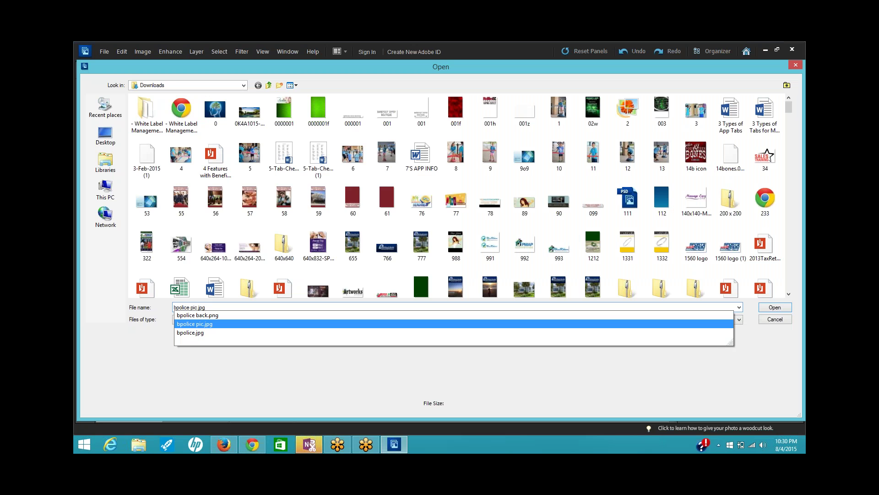
pyautogui.press('Return')
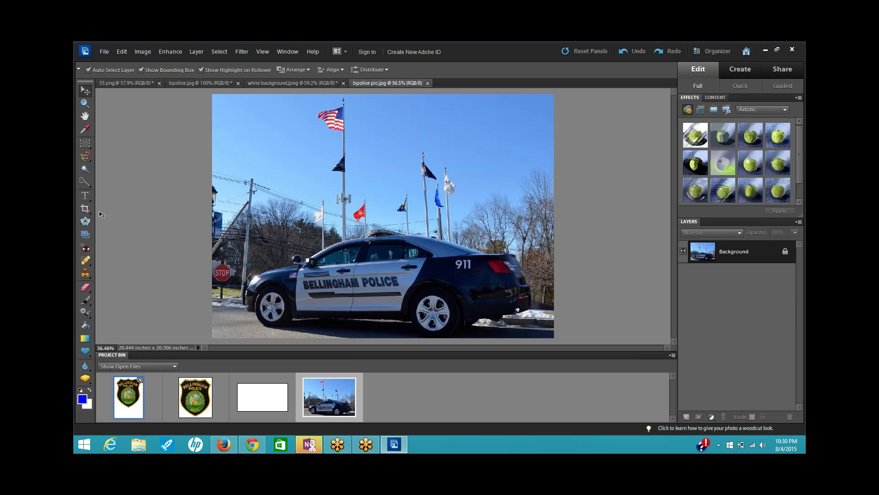
# - Crop the photo to a wide strip tightly framing the police car
pyautogui.click(85, 209)
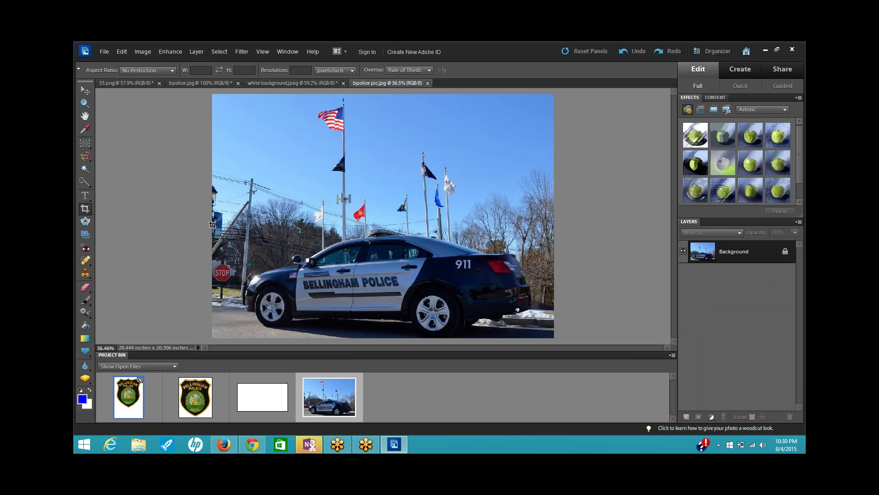
pyautogui.moveTo(212, 224); pyautogui.dragTo(560, 341)
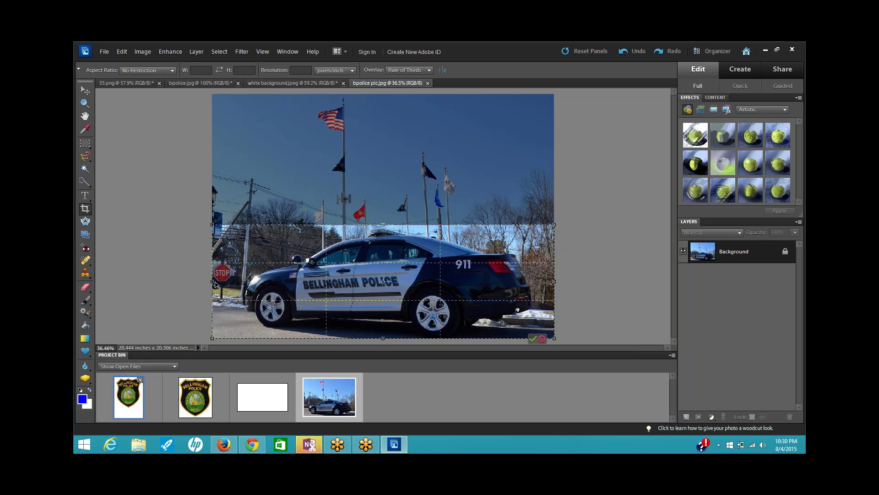
pyautogui.moveTo(215, 283); pyautogui.dragTo(235, 281)
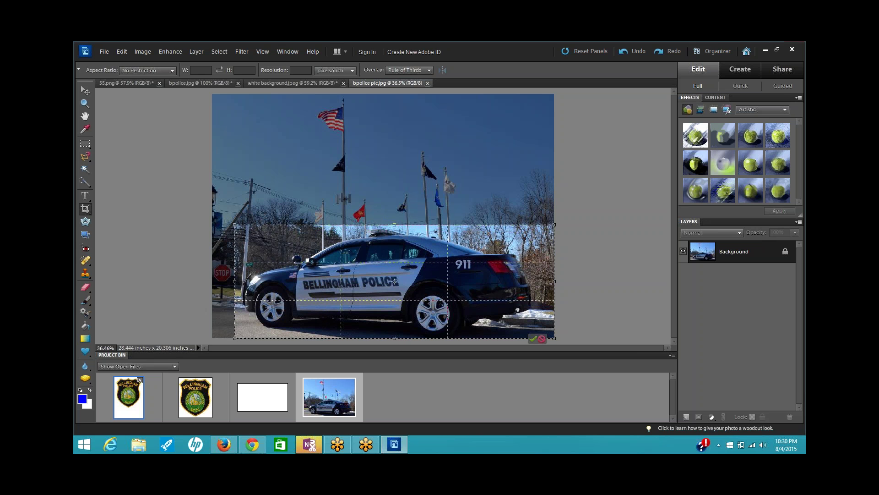
pyautogui.moveTo(549, 283); pyautogui.dragTo(544, 281)
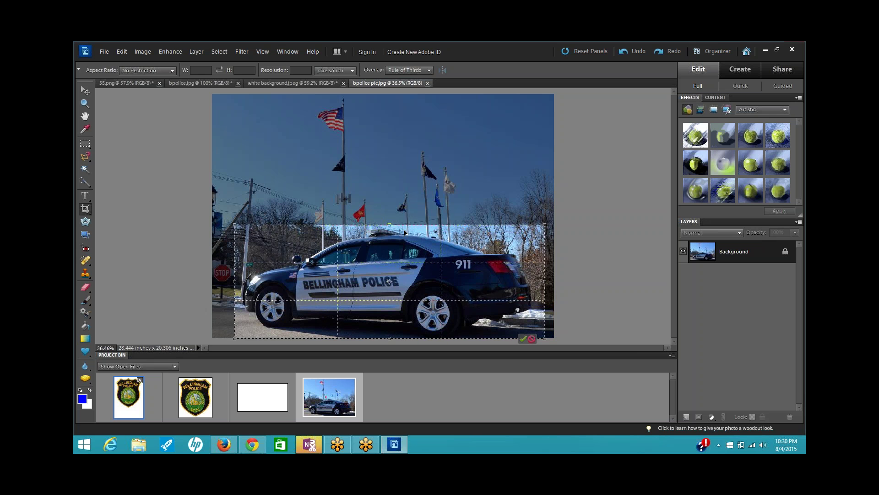
pyautogui.moveTo(389, 225); pyautogui.dragTo(389, 228)
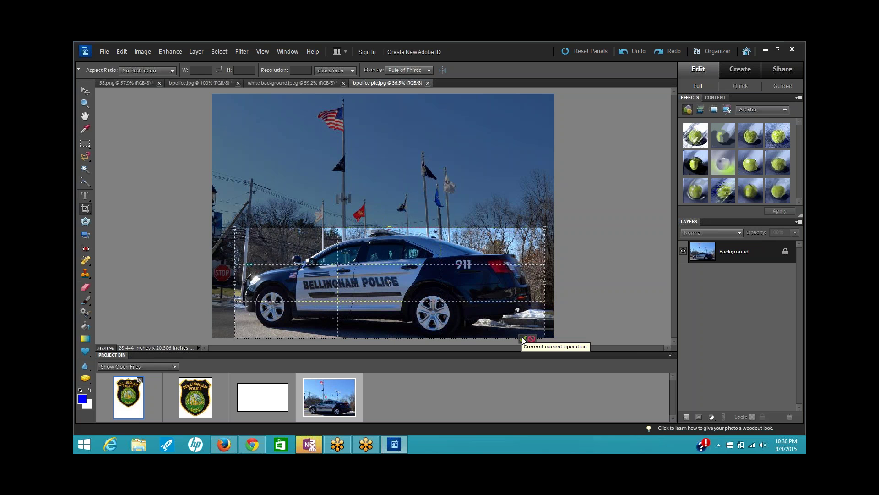
pyautogui.click(524, 338)
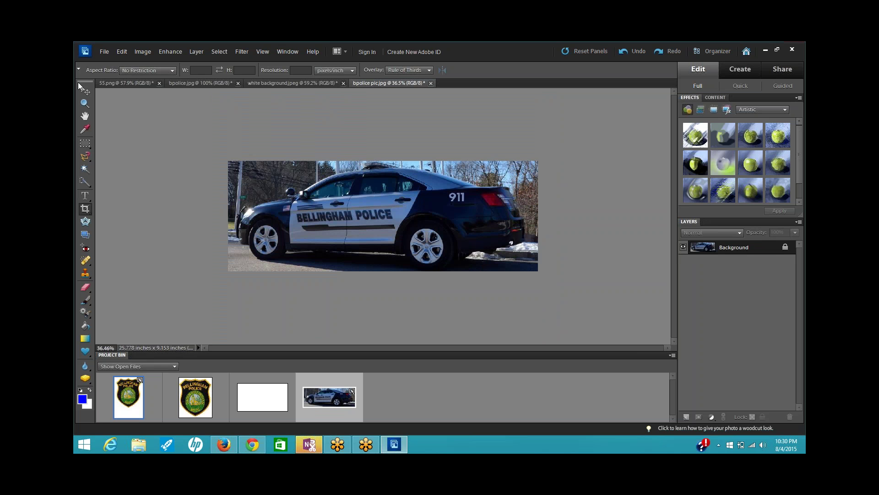
pyautogui.click(105, 52)
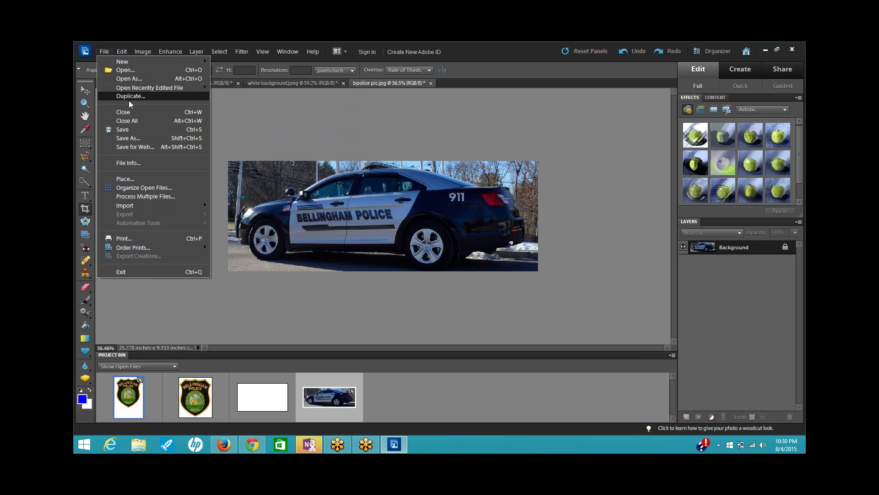
# - Save the cropped photo as JPEG 'bpolice pic1' with quality 9 (High)
pyautogui.click(133, 138)
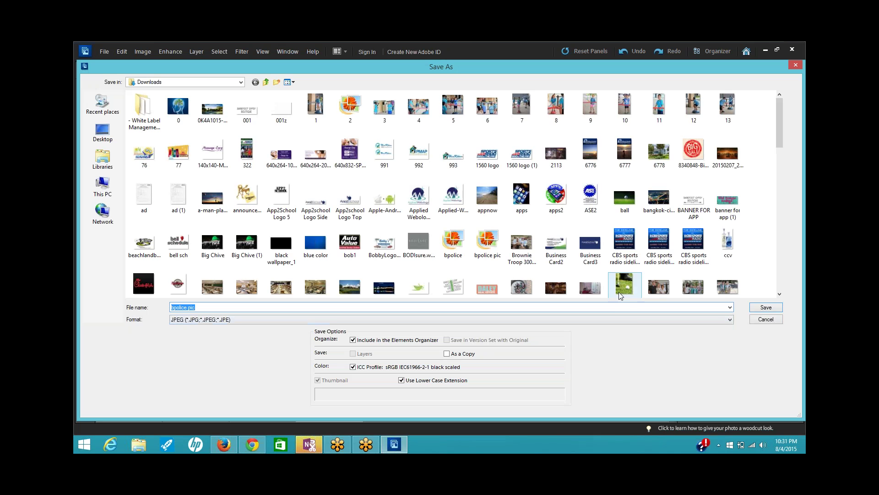
pyautogui.click(604, 295)
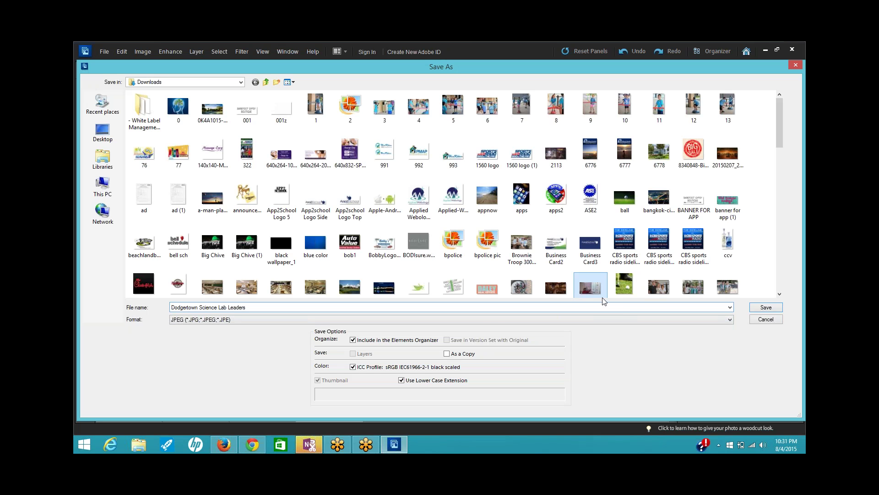
pyautogui.click(304, 305)
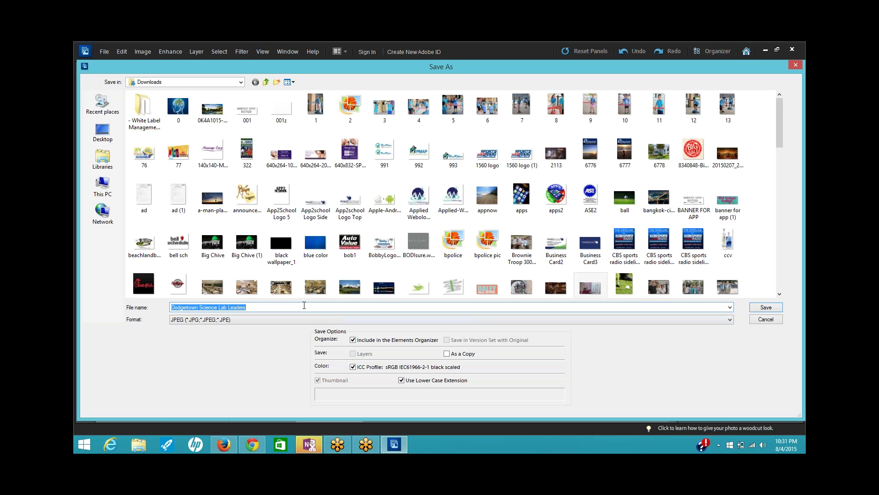
pyautogui.write('bpol')
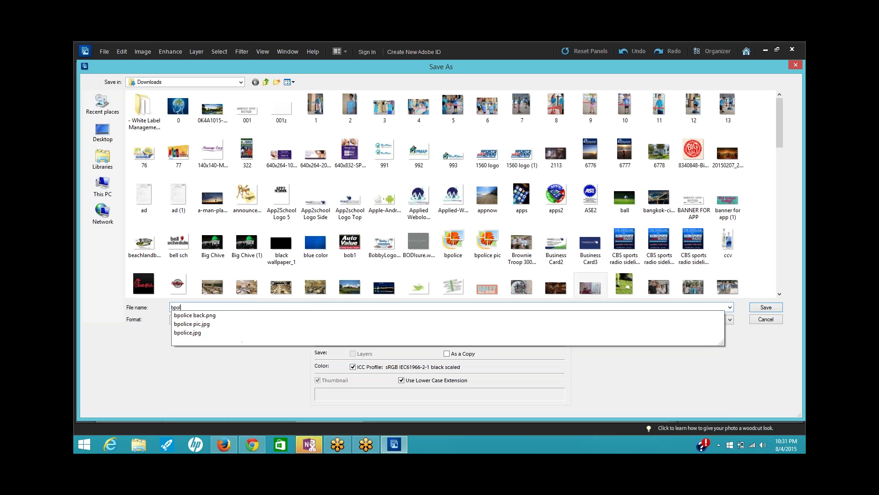
pyautogui.write('ice pic')
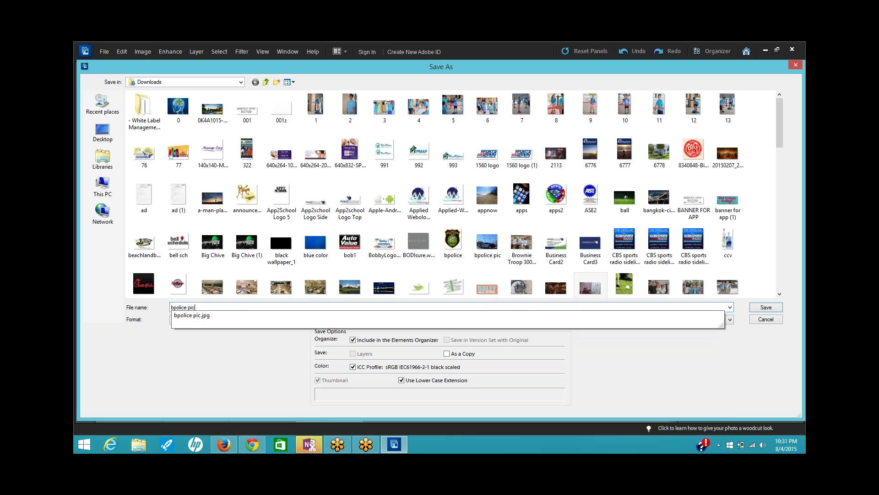
pyautogui.write('1')
pyautogui.press('Return')
pyautogui.press('Return')
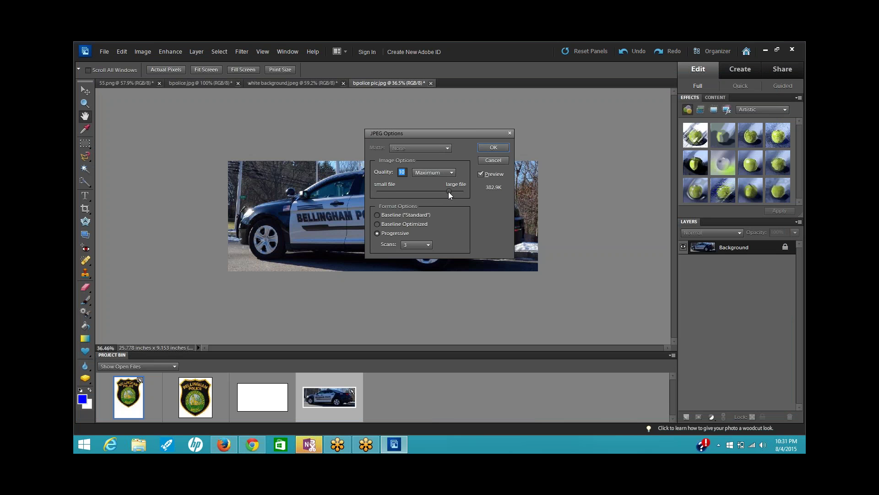
pyautogui.moveTo(448, 192); pyautogui.dragTo(437, 193)
pyautogui.click(493, 147)
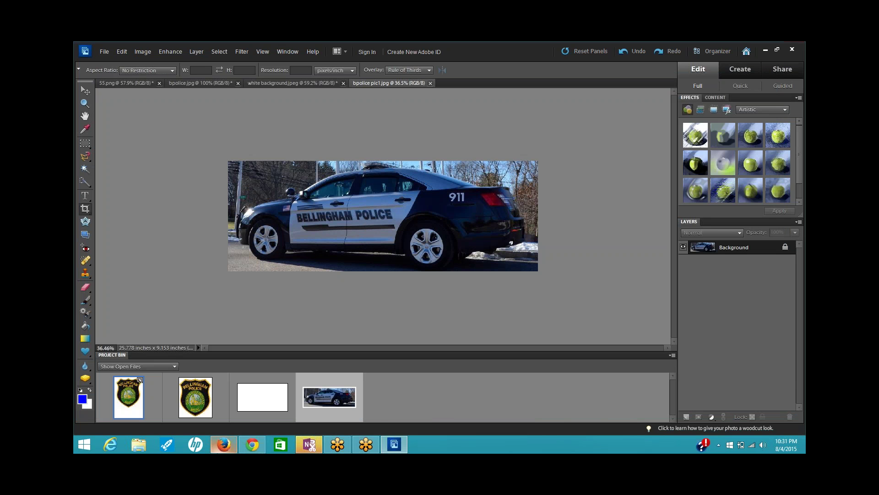
# - Set bpolice pic1 as the left home image in Bizness Apps
pyautogui.click(251, 445)
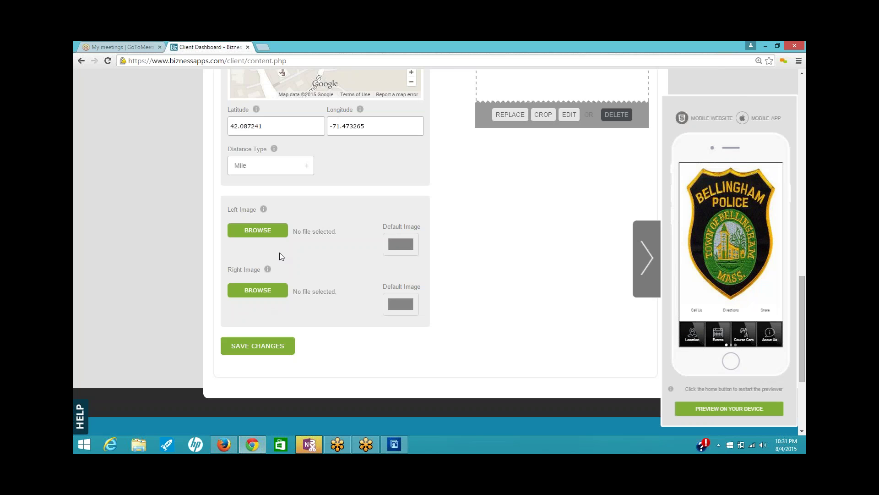
pyautogui.click(266, 234)
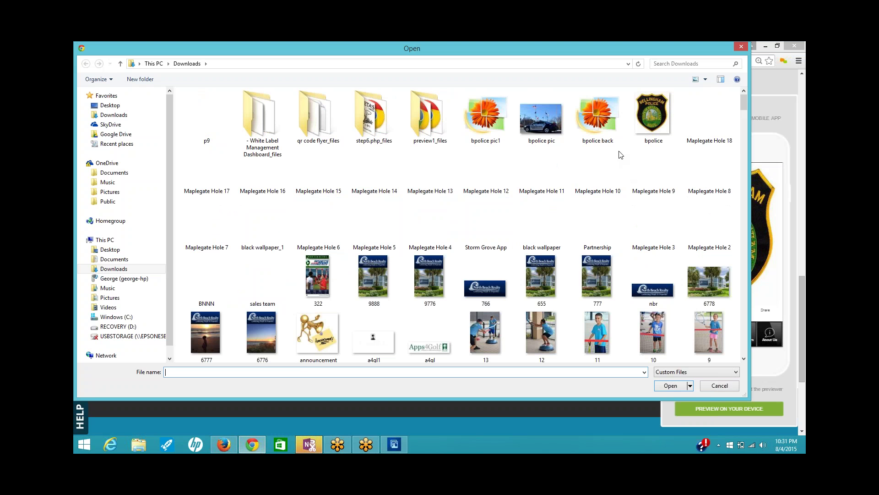
pyautogui.click(484, 128)
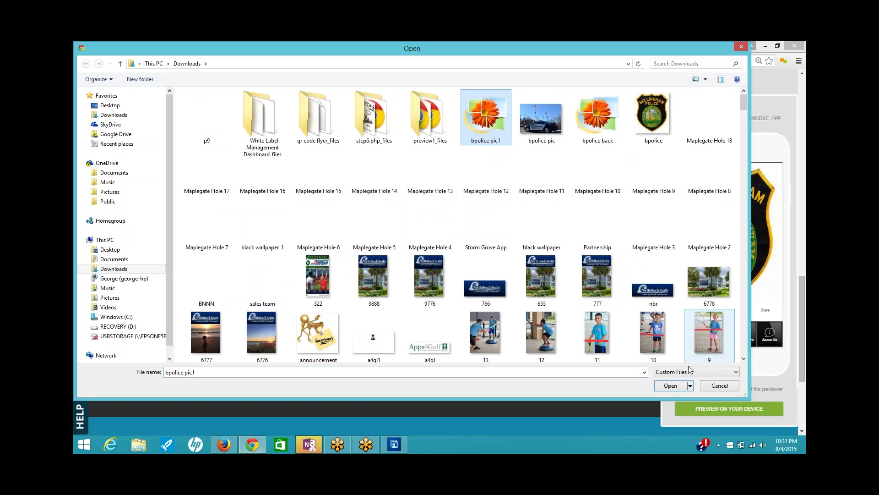
pyautogui.click(670, 385)
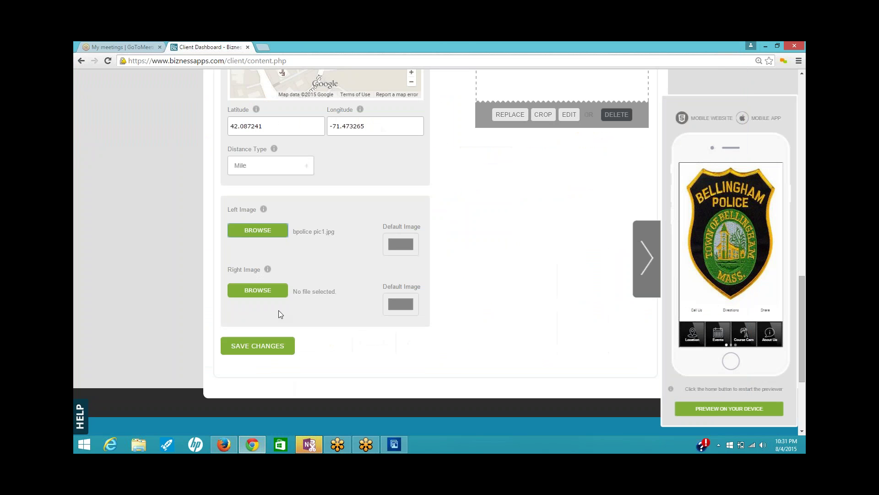
# - Set bpolice pic1 as the right image too and save the changes
pyautogui.click(269, 292)
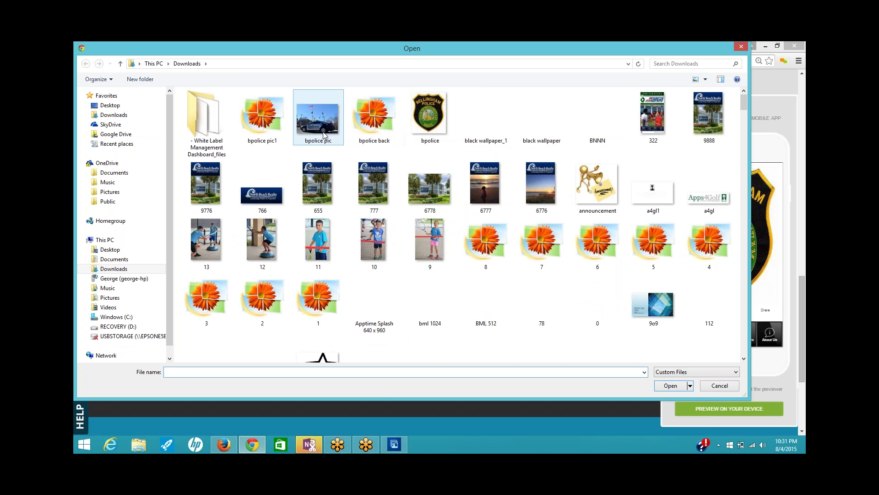
pyautogui.click(262, 117)
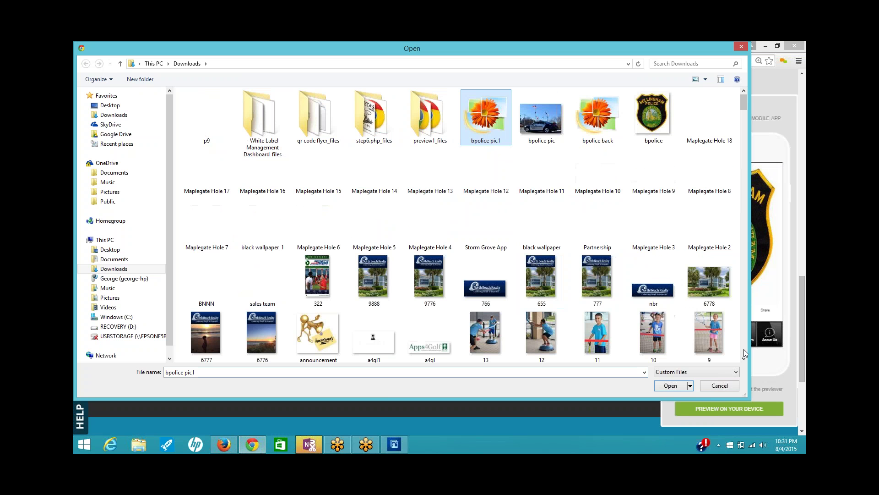
pyautogui.click(671, 386)
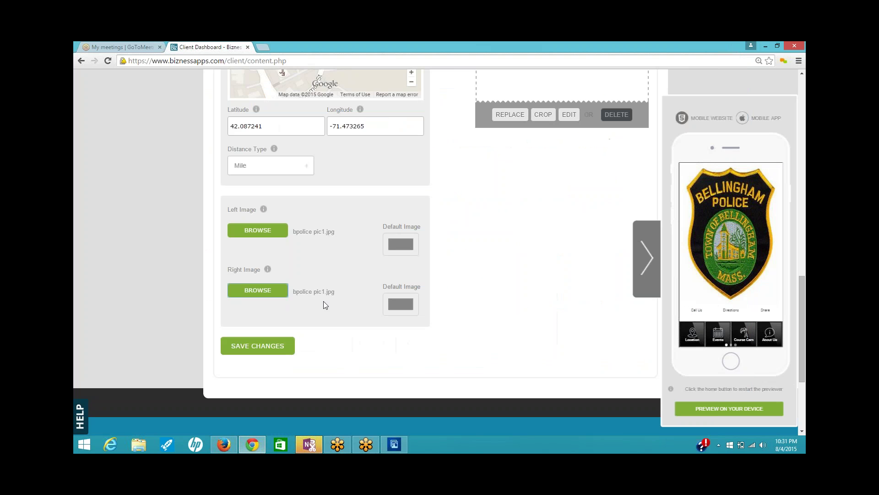
pyautogui.click(264, 348)
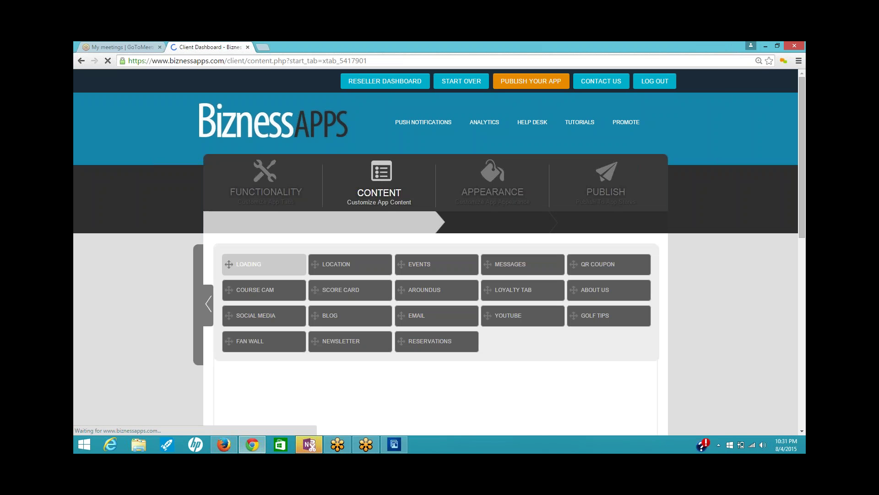
# - Go to the app's Appearance settings
pyautogui.scroll(-4, 498, 349)
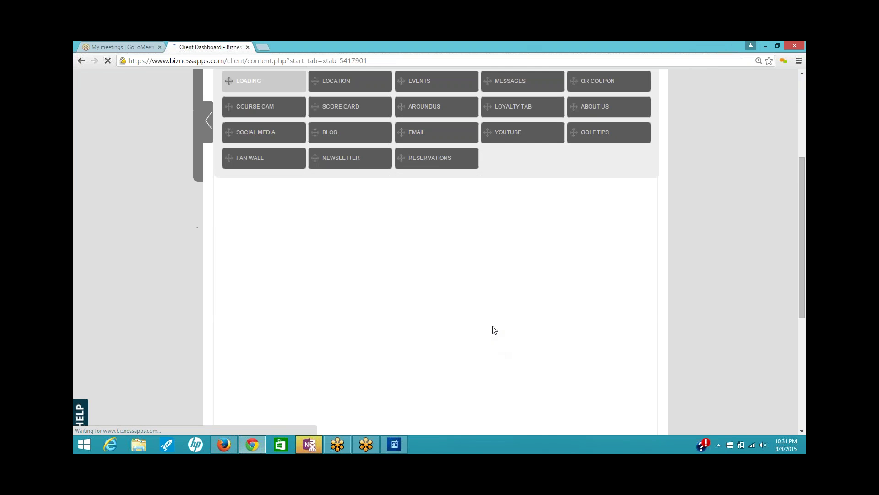
pyautogui.scroll(-7, 490, 315)
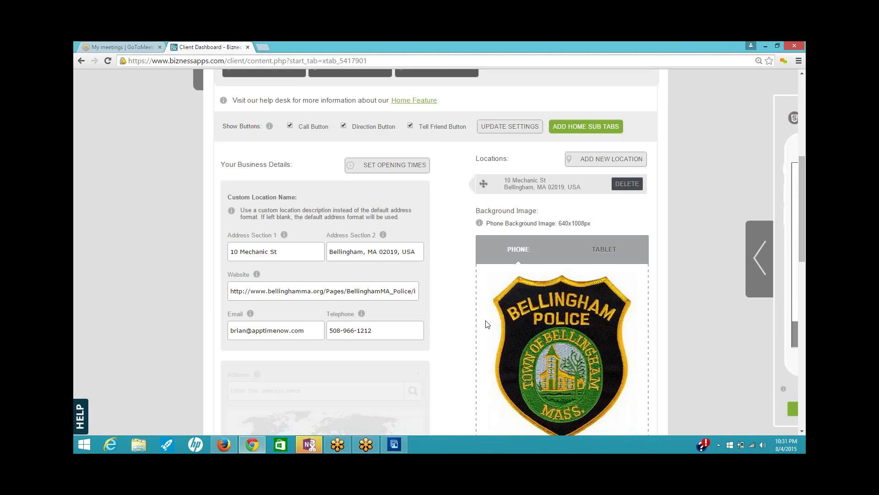
pyautogui.scroll(-4, 481, 325)
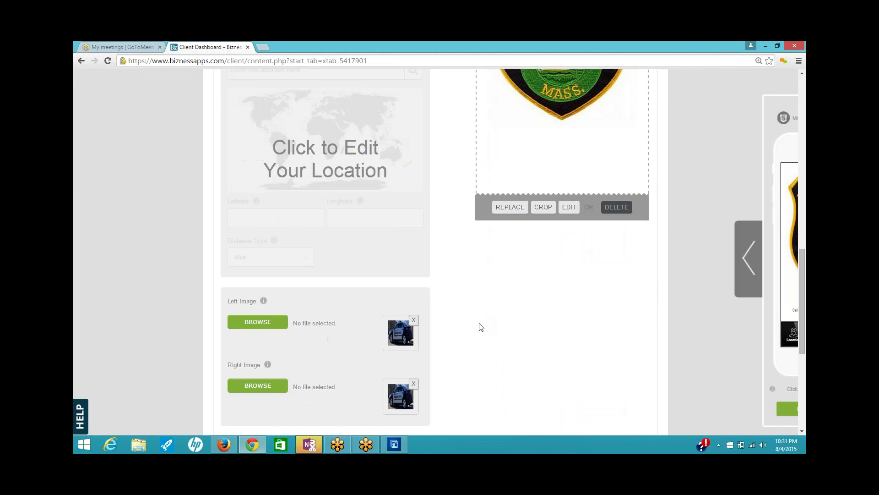
pyautogui.scroll(3, 479, 326)
pyautogui.scroll(6, 476, 325)
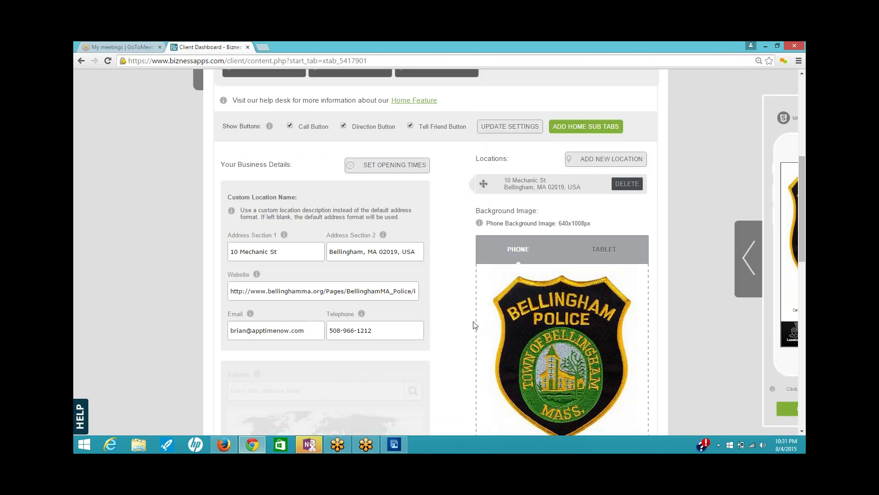
pyautogui.scroll(3, 475, 325)
pyautogui.scroll(1, 471, 325)
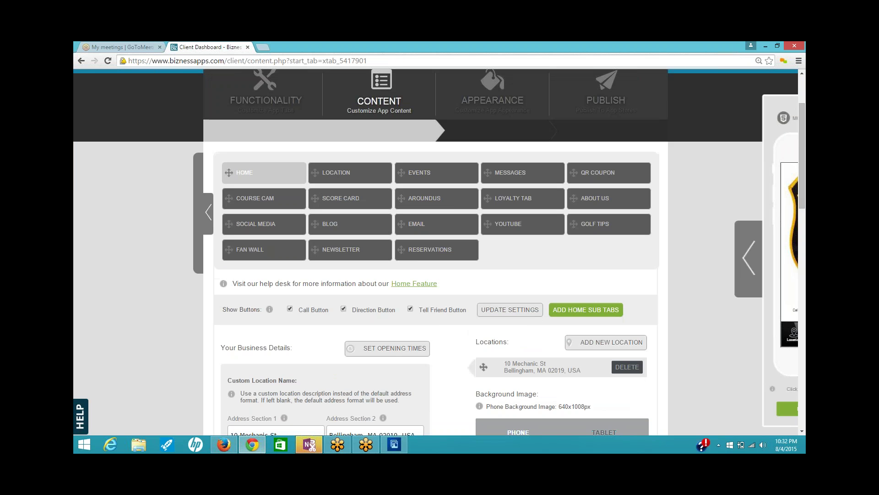
pyautogui.scroll(2, 530, 288)
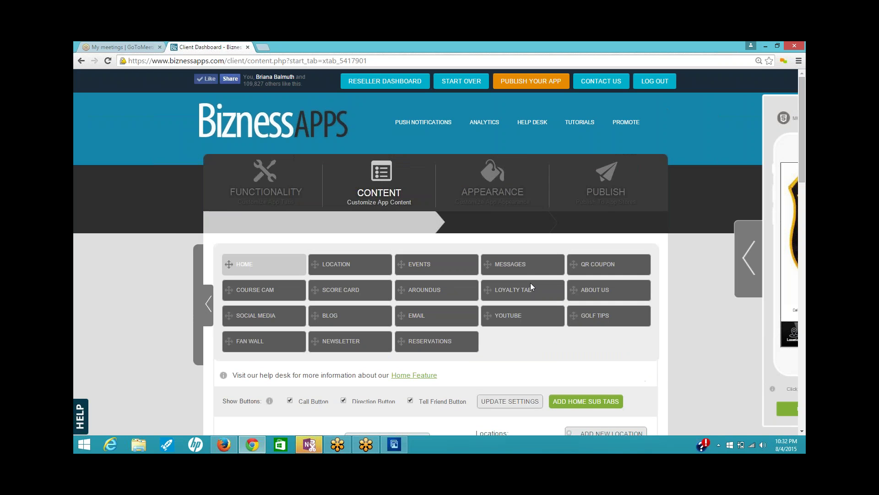
pyautogui.click(491, 187)
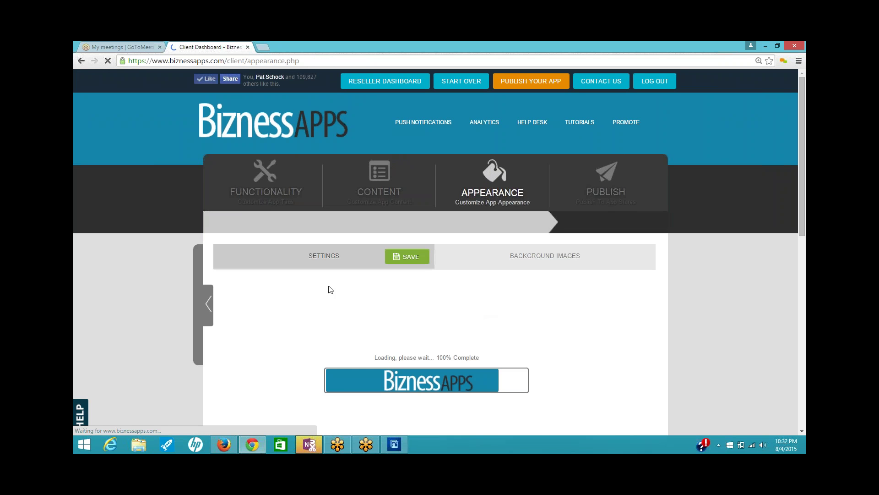
# - Show the mobile preview panel and open the Global Style colour settings for Features
pyautogui.scroll(-5, 688, 282)
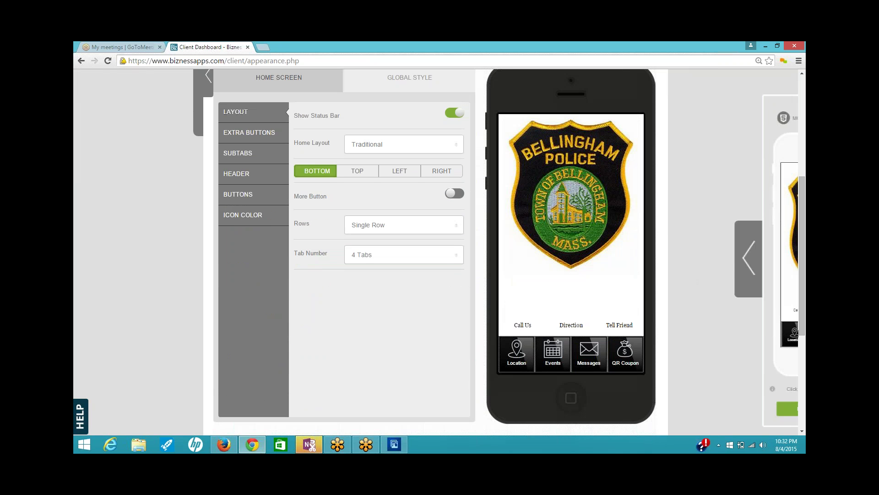
pyautogui.click(747, 267)
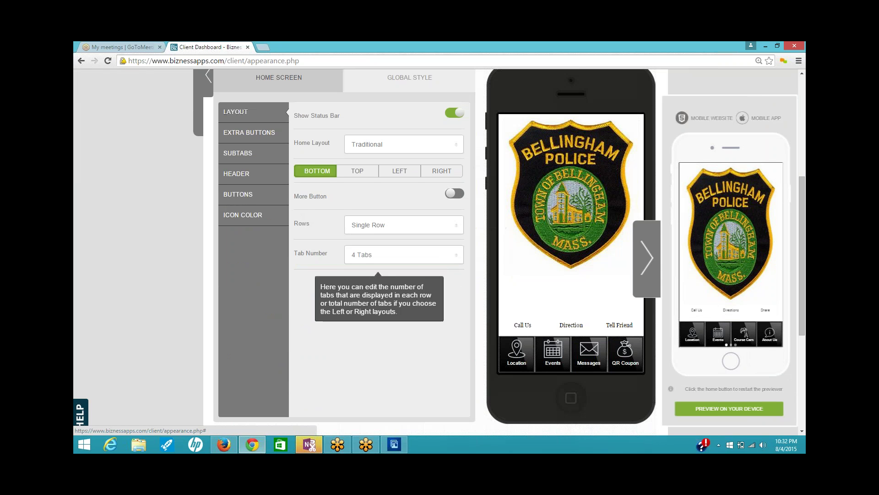
pyautogui.scroll(2, 196, 272)
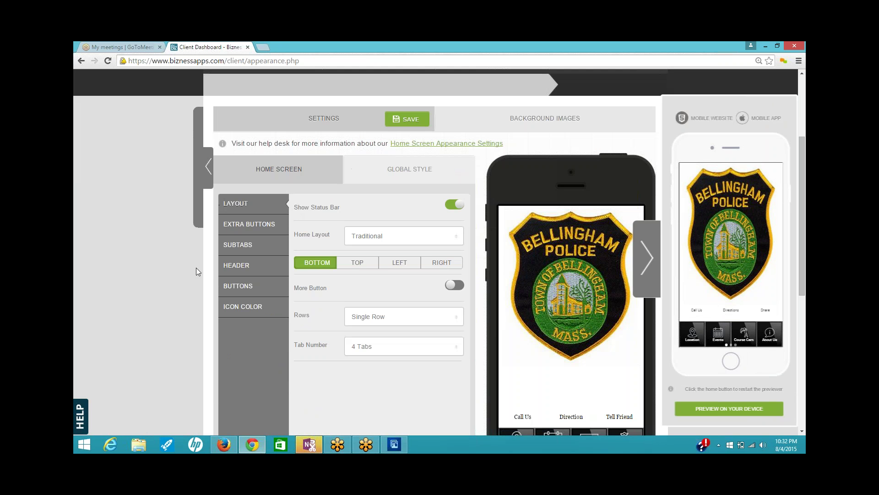
pyautogui.click(413, 168)
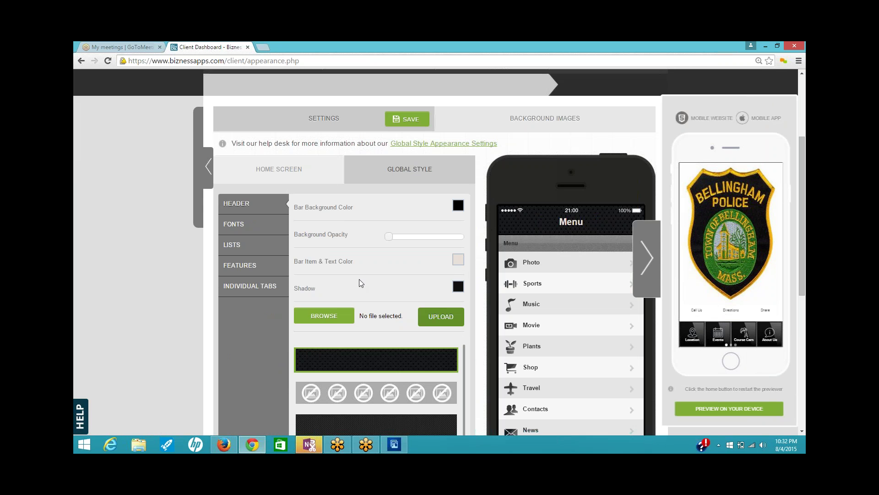
pyautogui.click(248, 271)
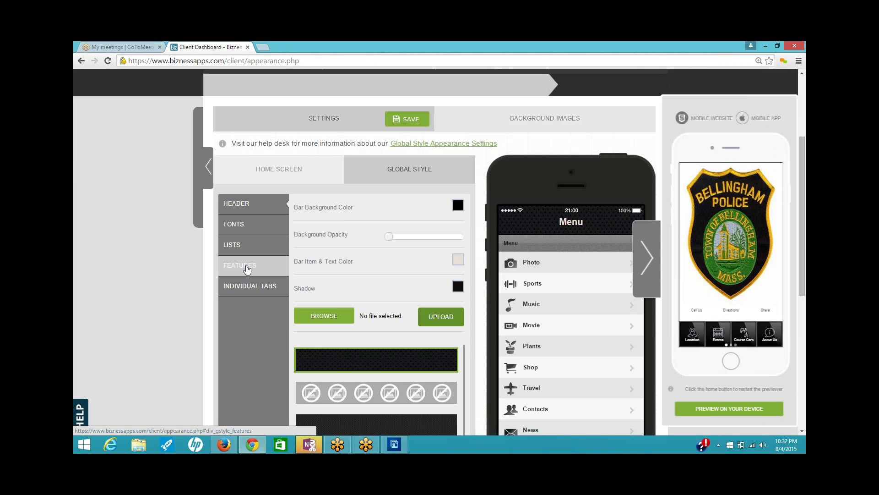
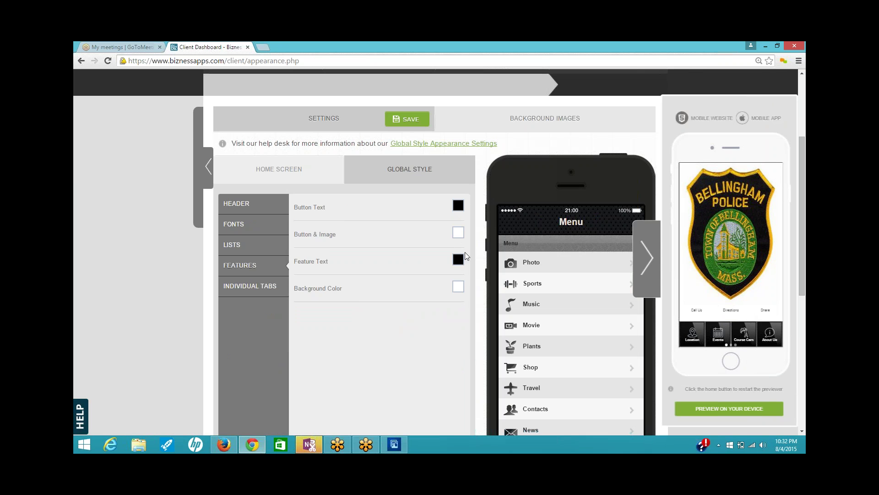
# - Set Button & Image to dark green, Button Text to black and Feature Text to white
pyautogui.click(458, 232)
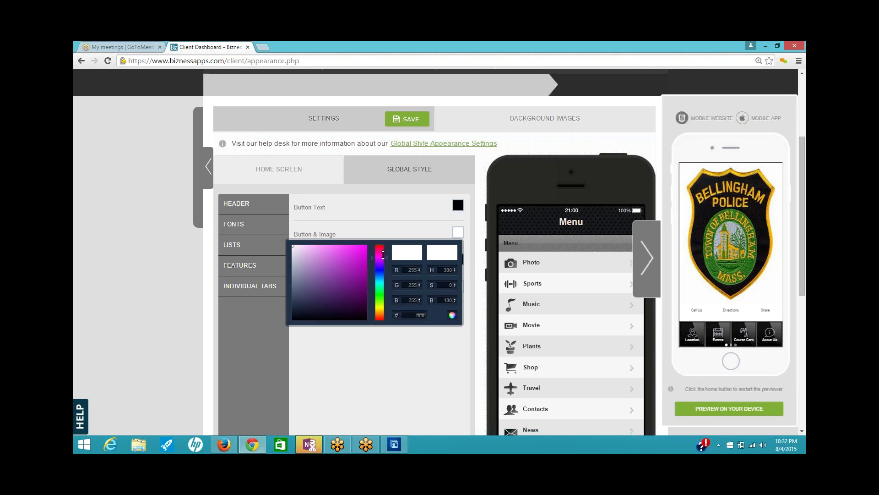
pyautogui.moveTo(383, 255); pyautogui.dragTo(388, 297)
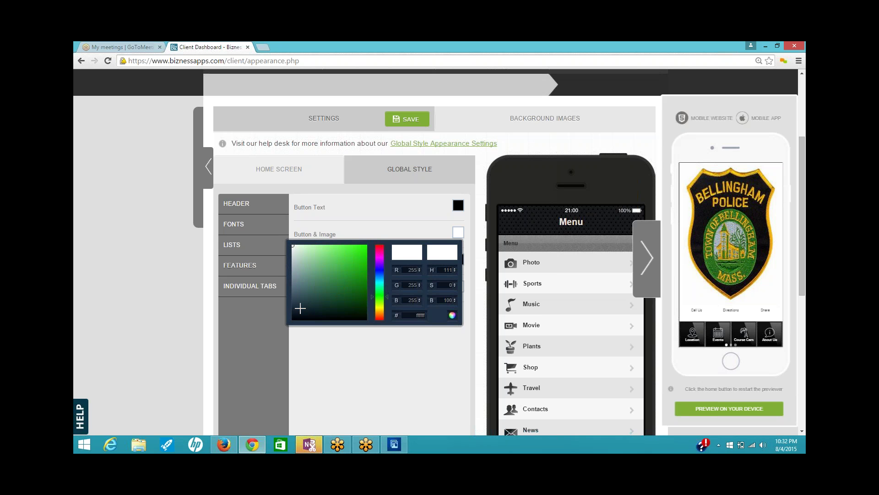
pyautogui.moveTo(293, 246); pyautogui.dragTo(356, 296)
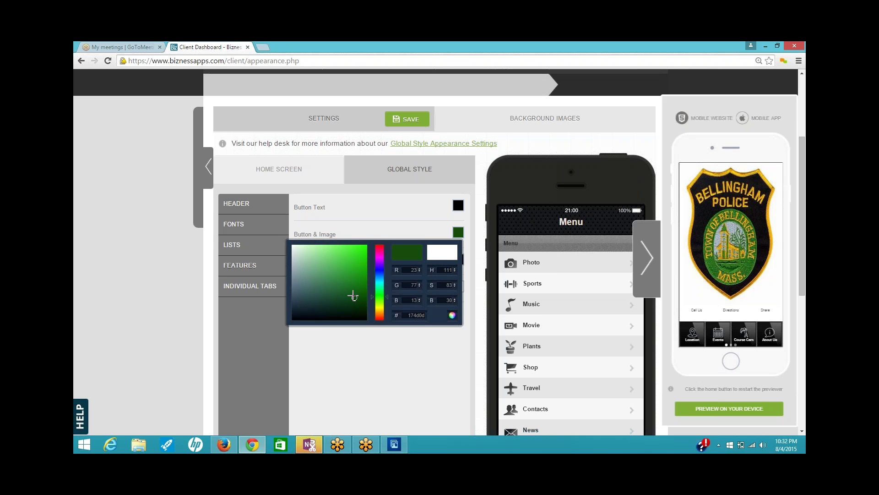
pyautogui.click(458, 205)
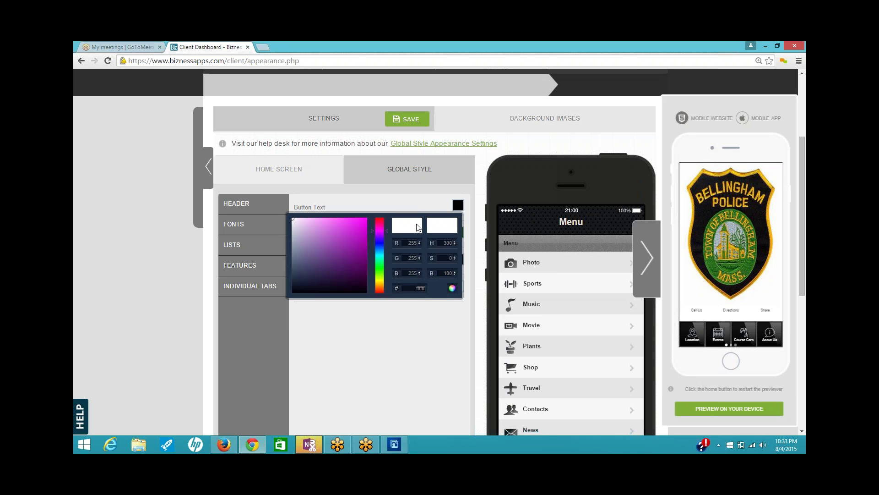
pyautogui.click(458, 206)
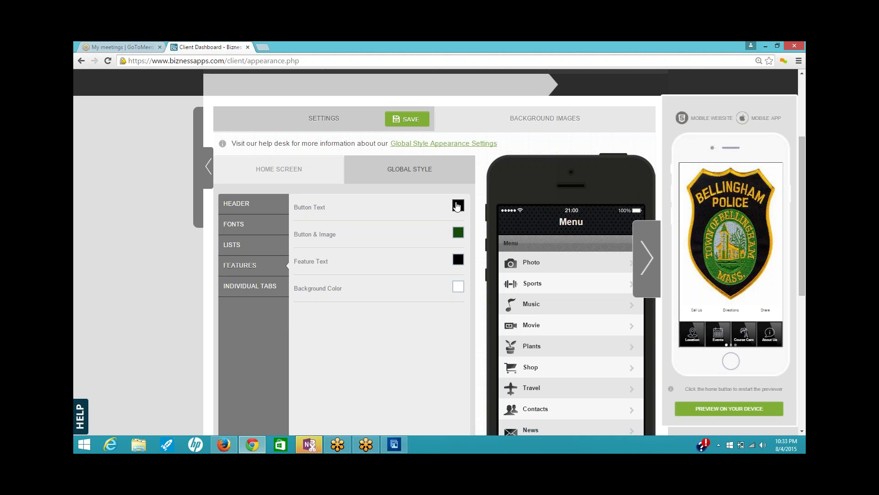
pyautogui.click(443, 323)
pyautogui.click(458, 206)
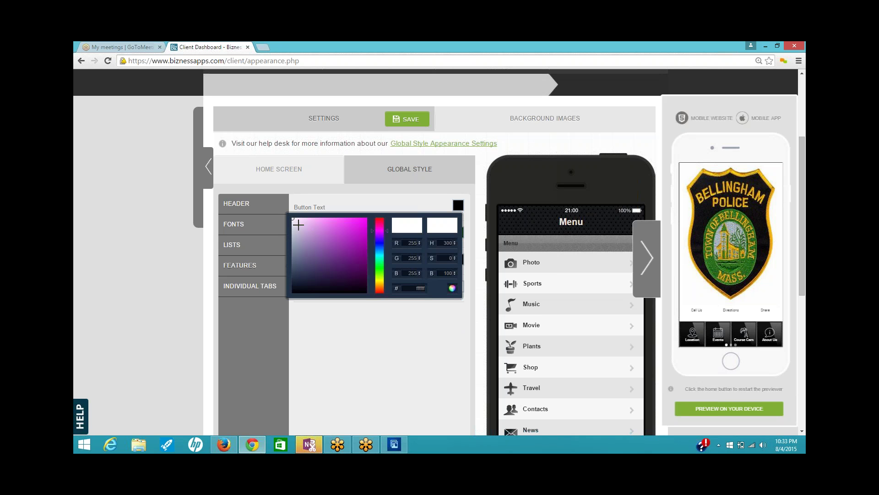
pyautogui.moveTo(293, 219); pyautogui.dragTo(322, 305)
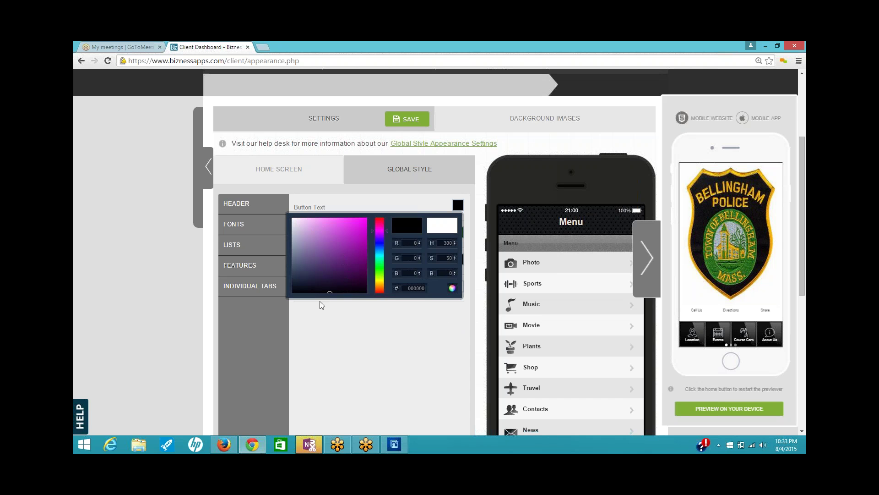
pyautogui.click(409, 346)
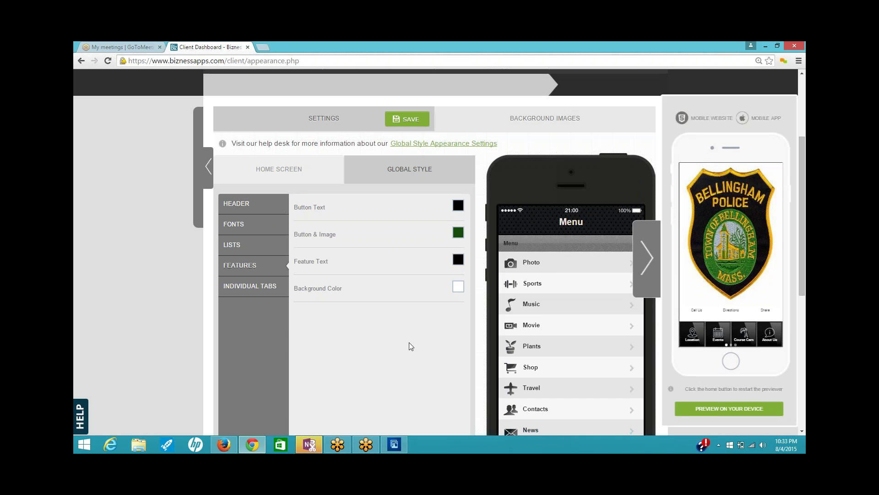
pyautogui.click(458, 259)
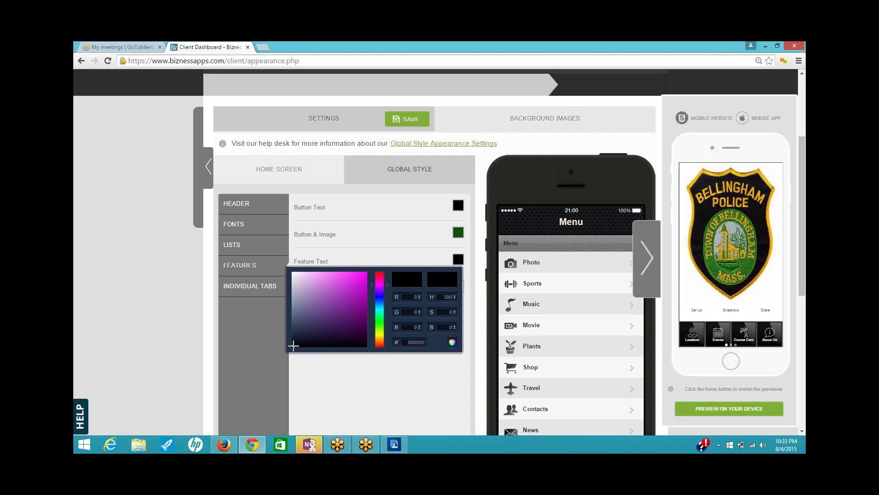
pyautogui.moveTo(294, 345); pyautogui.dragTo(293, 272)
pyautogui.click(415, 369)
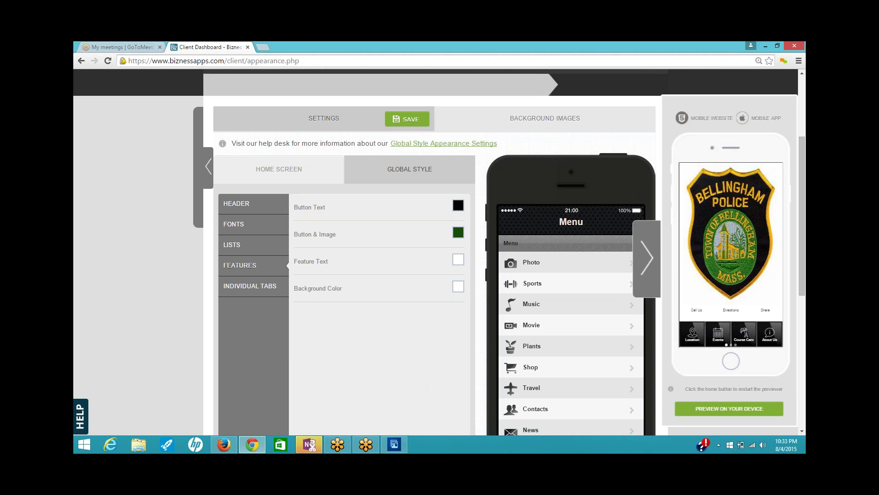
# - Save the Global Style feature colours and restart the preview to show them
pyautogui.click(643, 255)
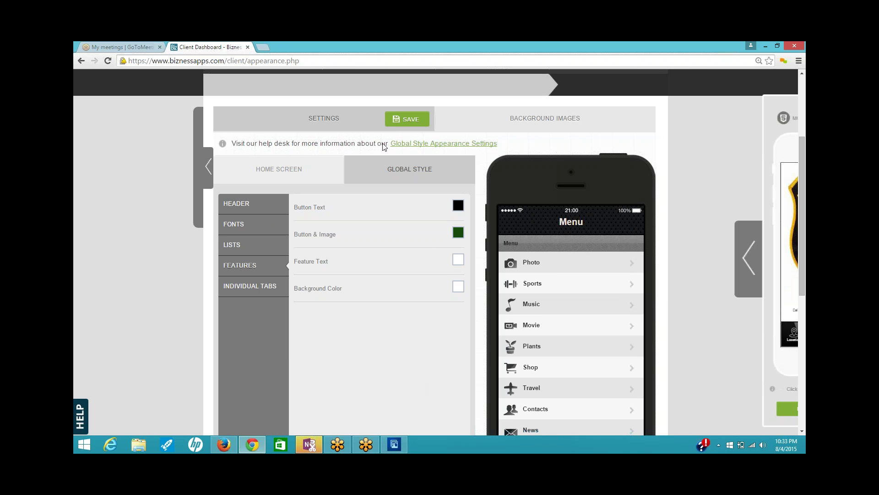
pyautogui.click(403, 122)
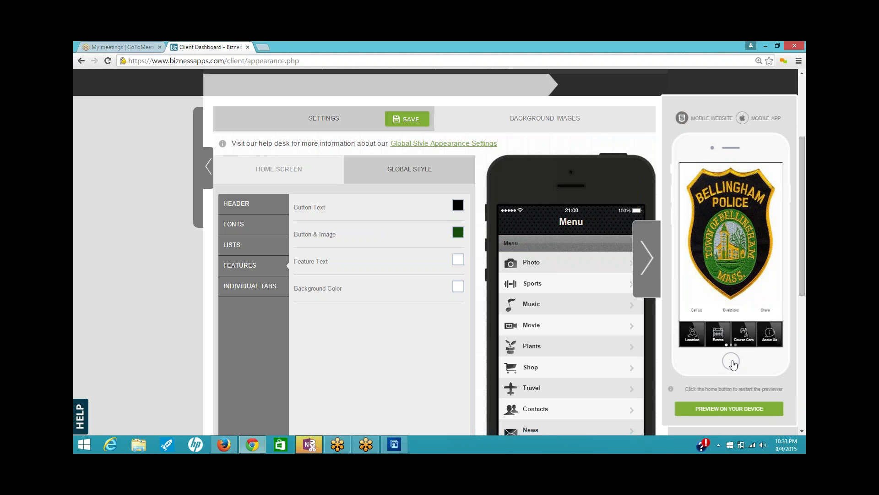
pyautogui.click(732, 362)
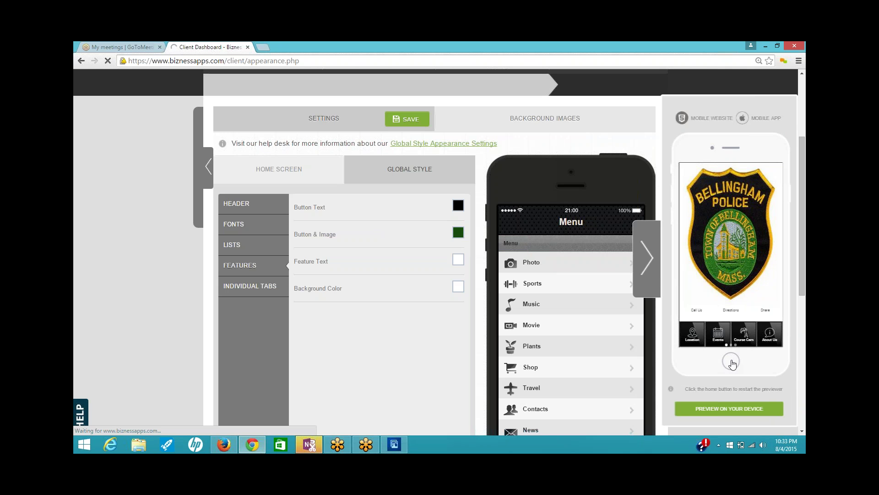
pyautogui.click(732, 362)
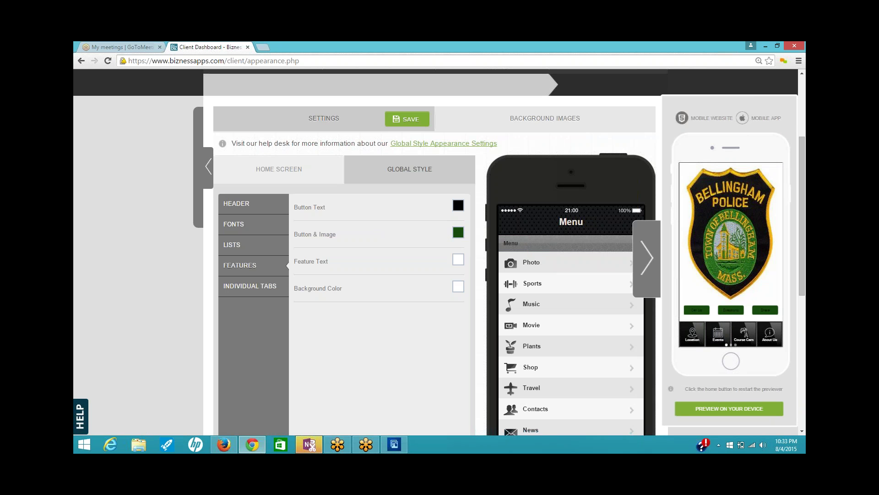
# - Switch the button text to white and the feature text to black, then refresh the preview
pyautogui.click(458, 206)
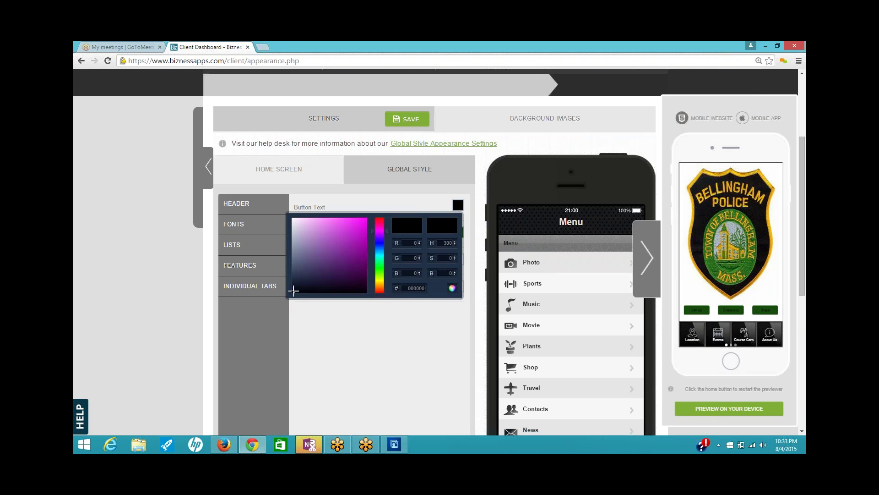
pyautogui.click(298, 244)
pyautogui.click(378, 316)
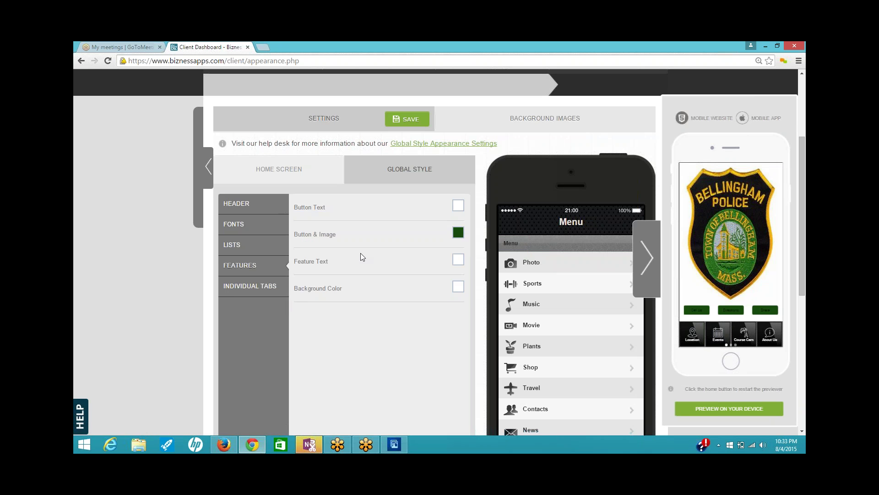
pyautogui.click(458, 260)
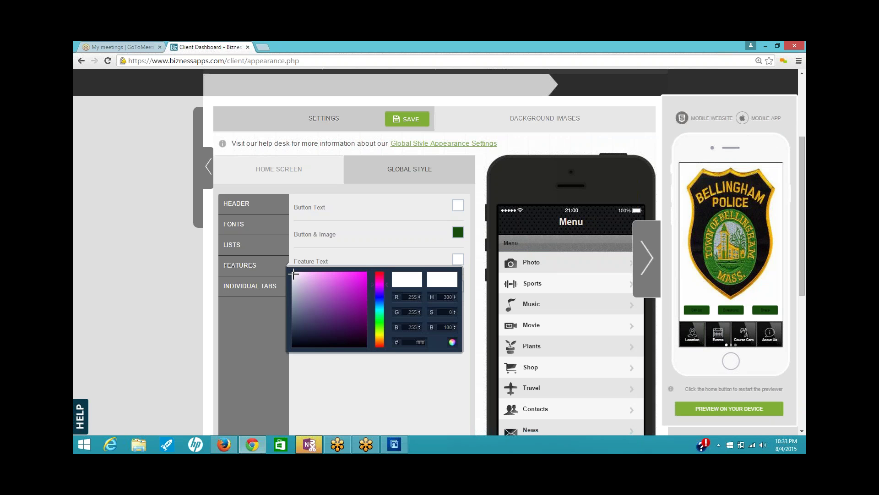
pyautogui.moveTo(293, 273); pyautogui.dragTo(287, 368)
pyautogui.click(354, 377)
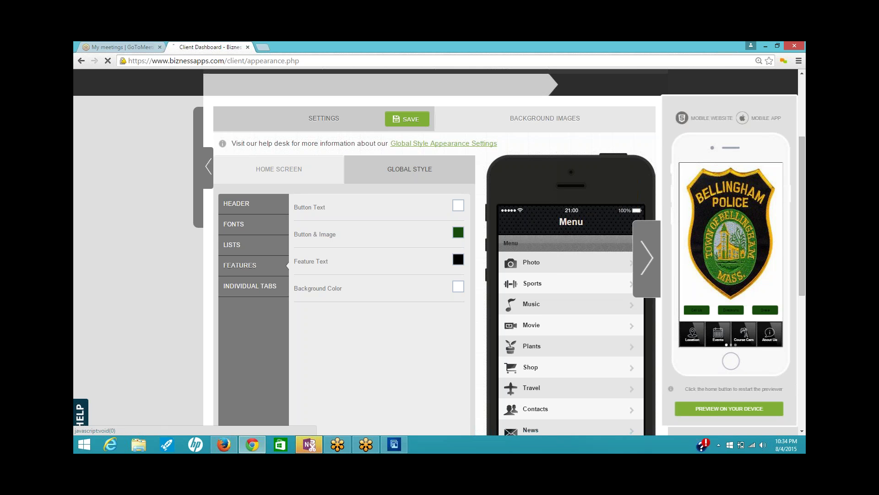
pyautogui.click(731, 362)
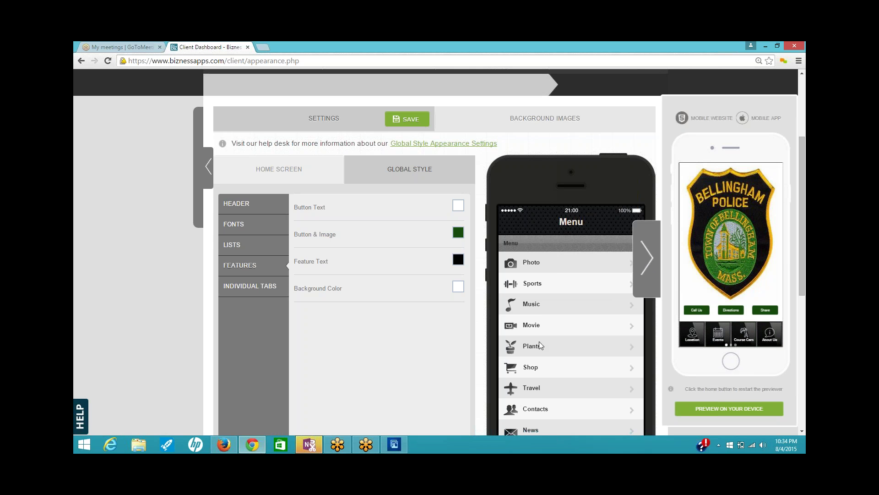
# - In the Home Screen Buttons settings, choose the square dark textured button style
pyautogui.click(285, 168)
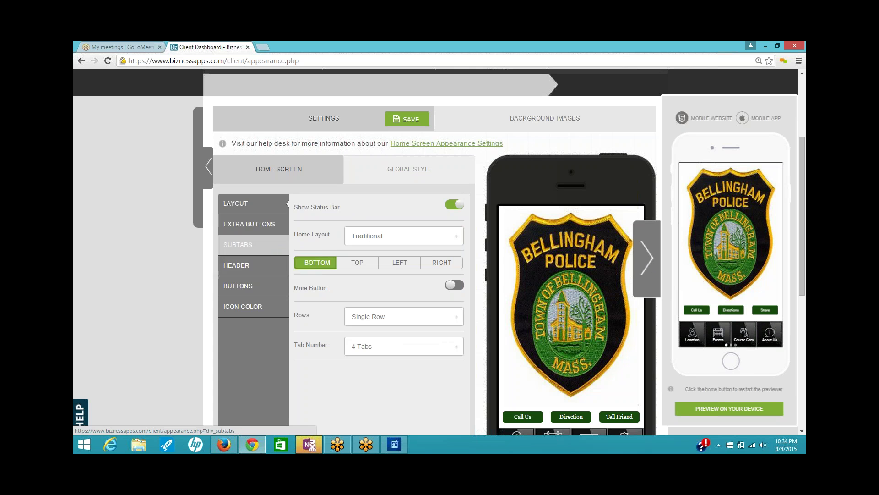
pyautogui.click(233, 289)
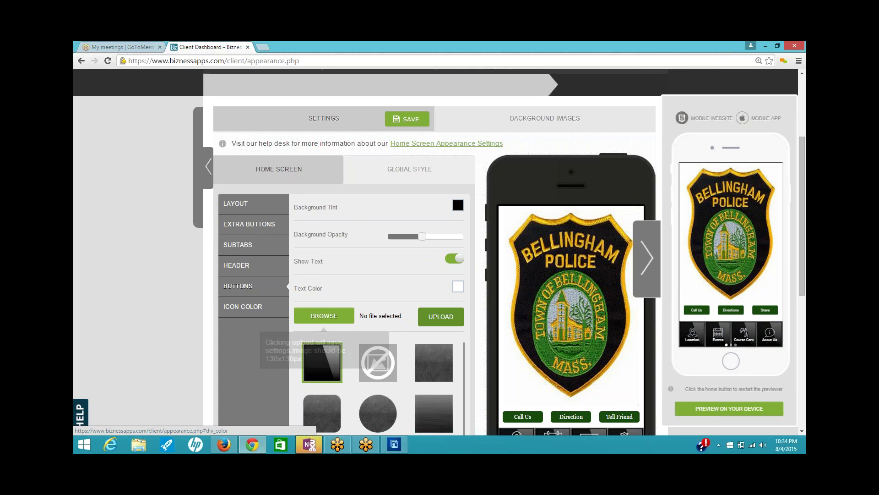
pyautogui.scroll(-2, 265, 334)
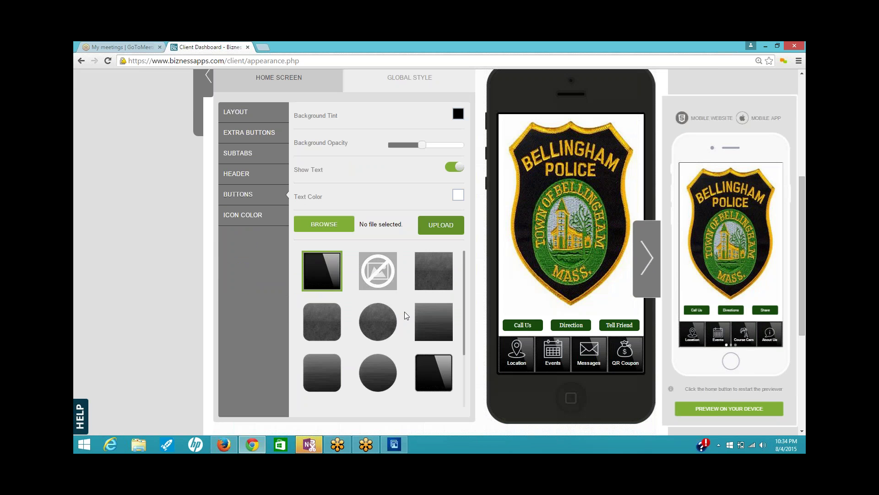
pyautogui.scroll(-3, 405, 311)
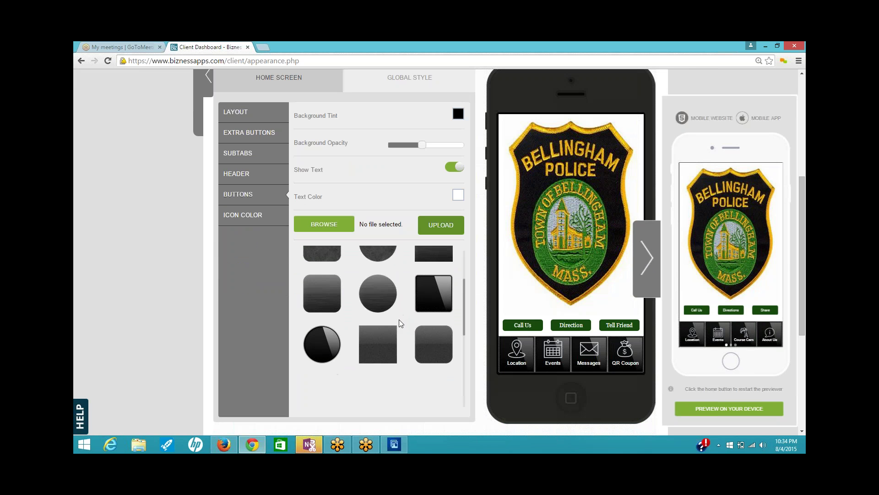
pyautogui.scroll(-5, 399, 321)
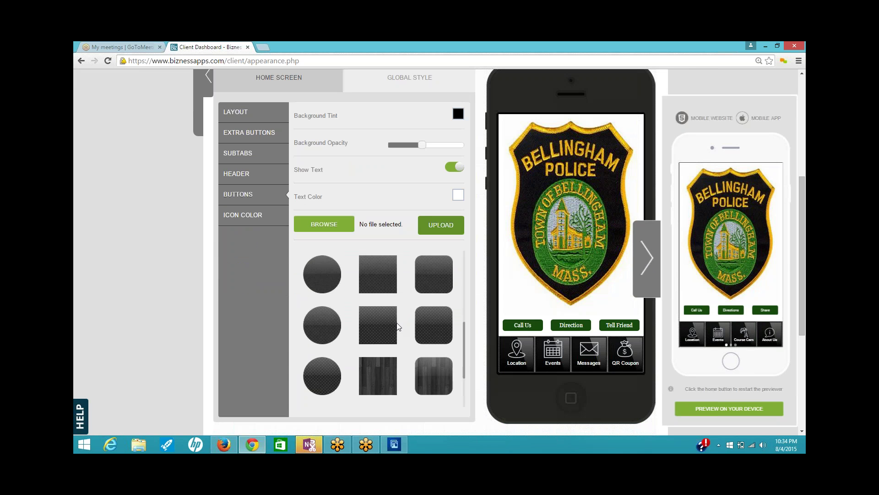
pyautogui.scroll(-5, 397, 326)
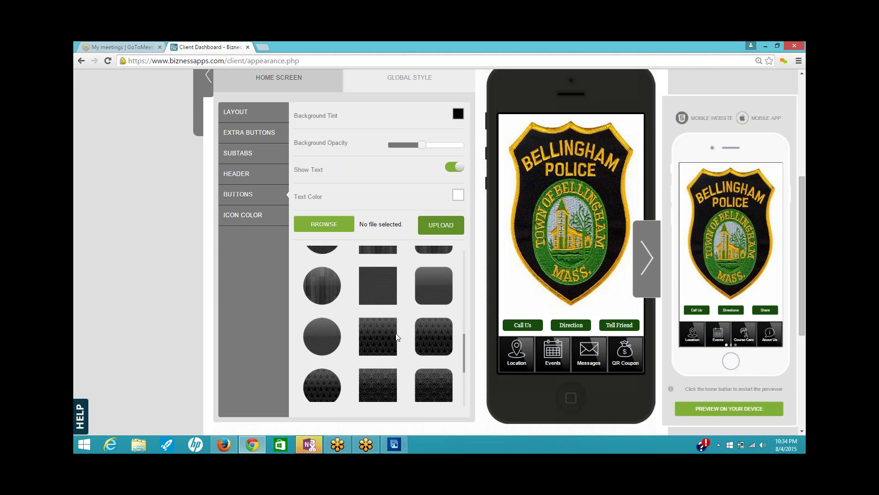
pyautogui.scroll(-5, 398, 338)
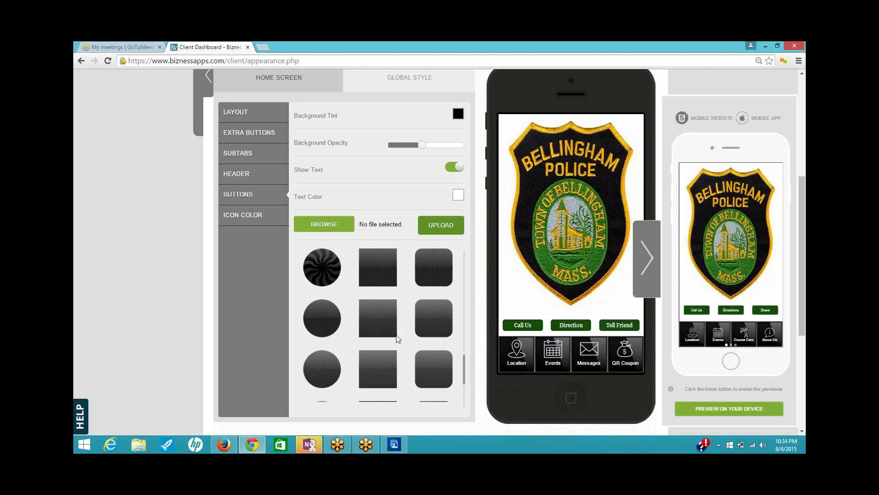
pyautogui.scroll(-5, 398, 339)
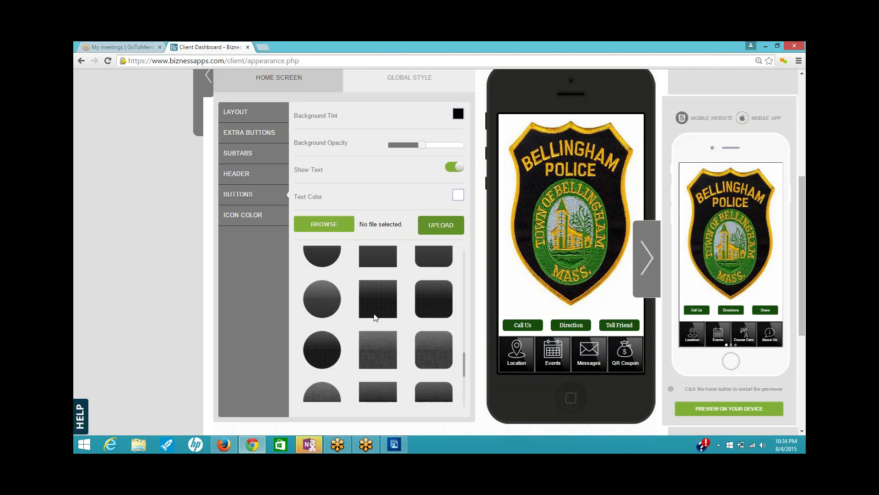
pyautogui.click(378, 308)
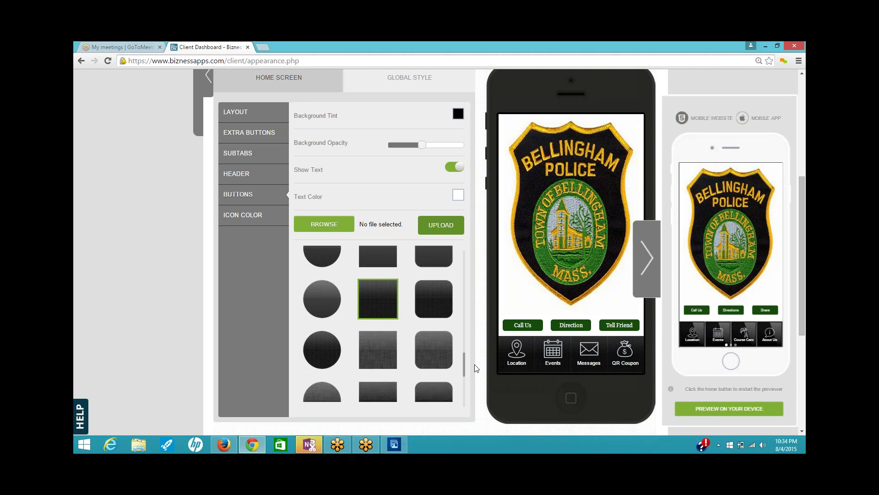
pyautogui.click(457, 113)
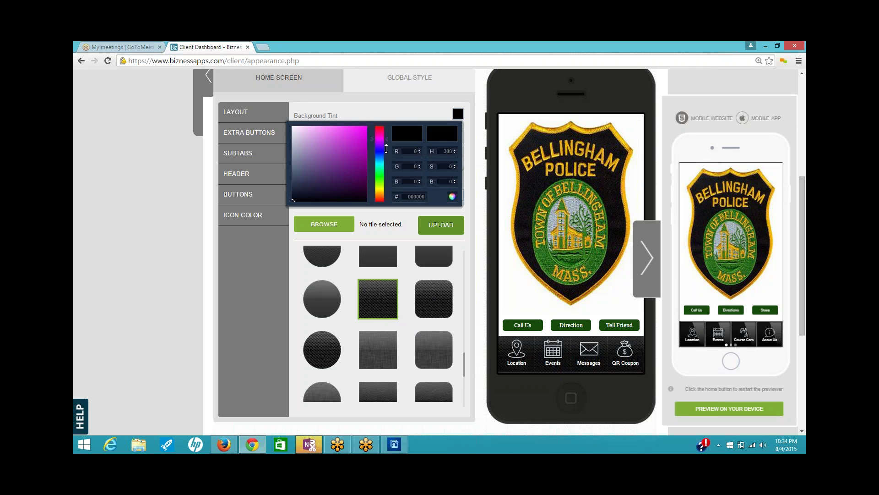
# - Set the buttons' Background Tint to dark green (133314) and restart the preview
pyautogui.moveTo(380, 147); pyautogui.dragTo(385, 177)
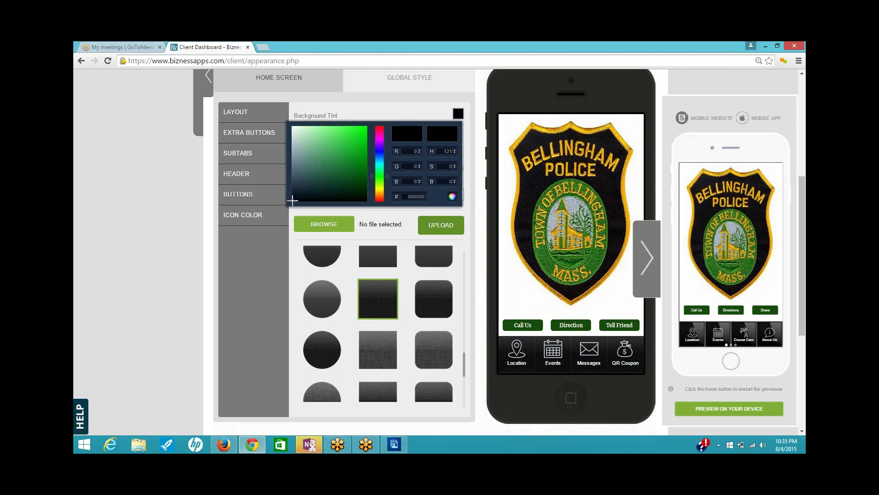
pyautogui.moveTo(294, 206)
pyautogui.mouseDown()
pyautogui.moveTo(321, 147)
pyautogui.moveTo(350, 177)
pyautogui.moveTo(339, 187)
pyautogui.moveTo(346, 184)
pyautogui.mouseUp()
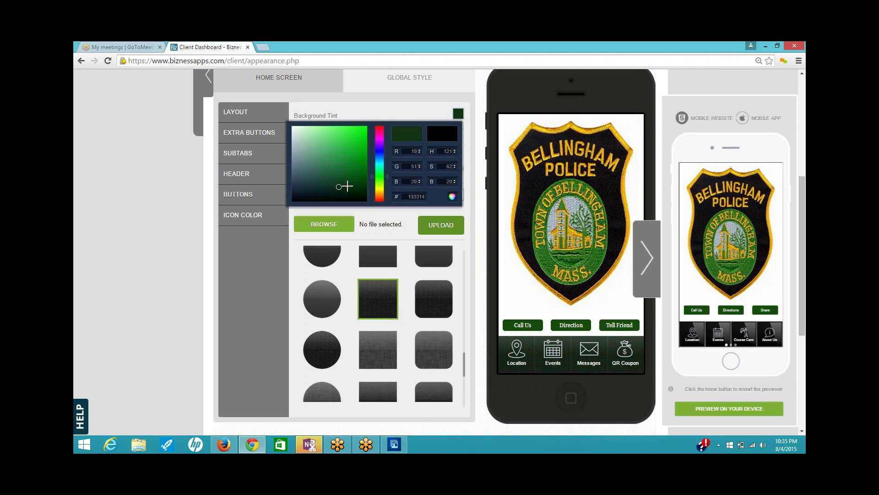
pyautogui.click(469, 254)
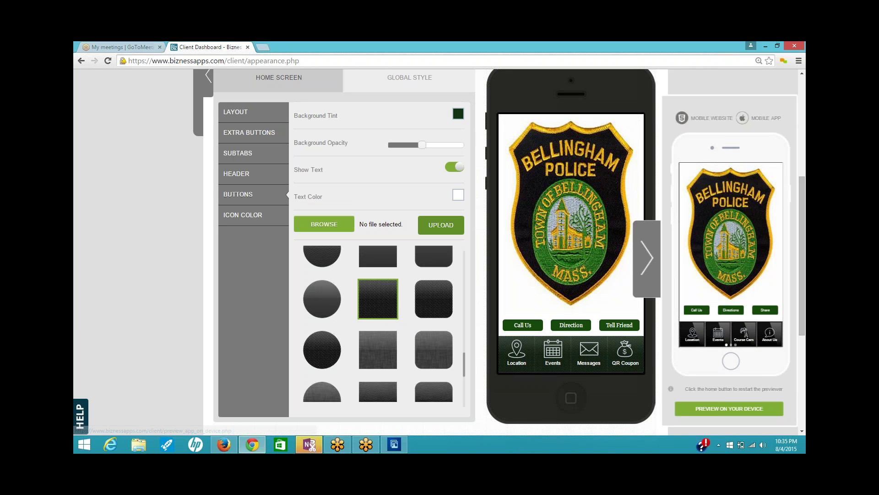
pyautogui.click(733, 364)
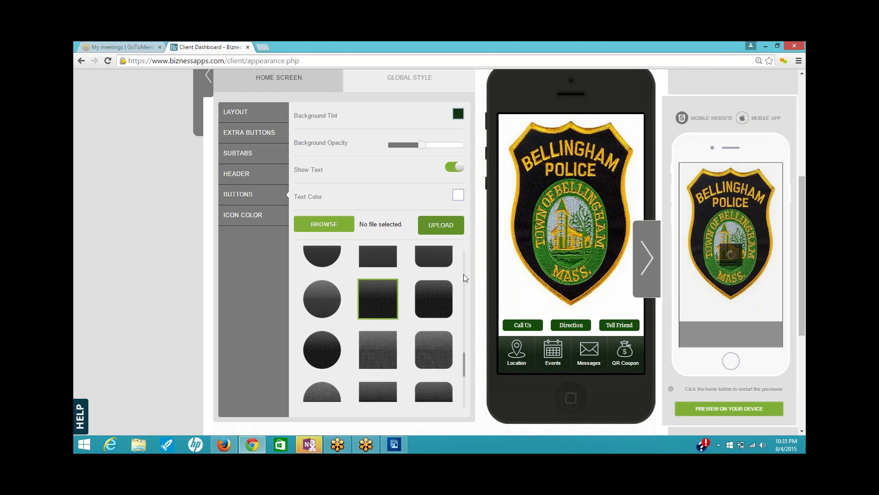
pyautogui.scroll(4, 465, 276)
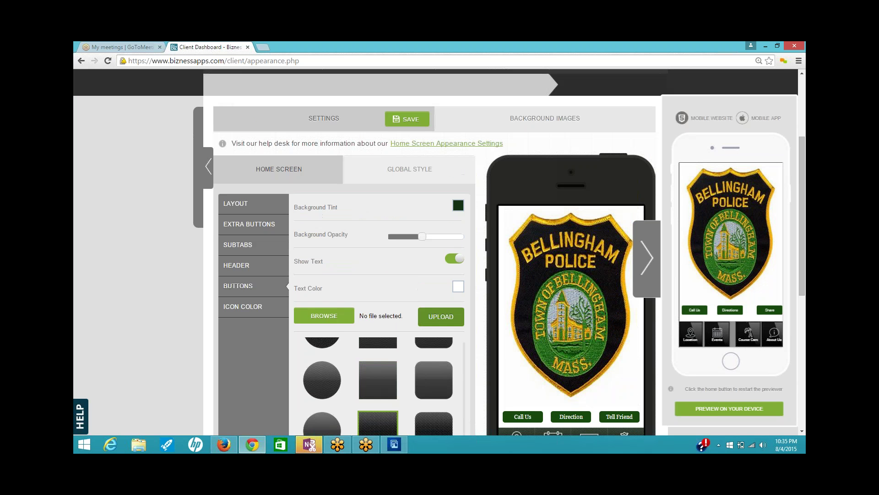
# - Save the home screen appearance settings and review the updated preview
pyautogui.click(406, 119)
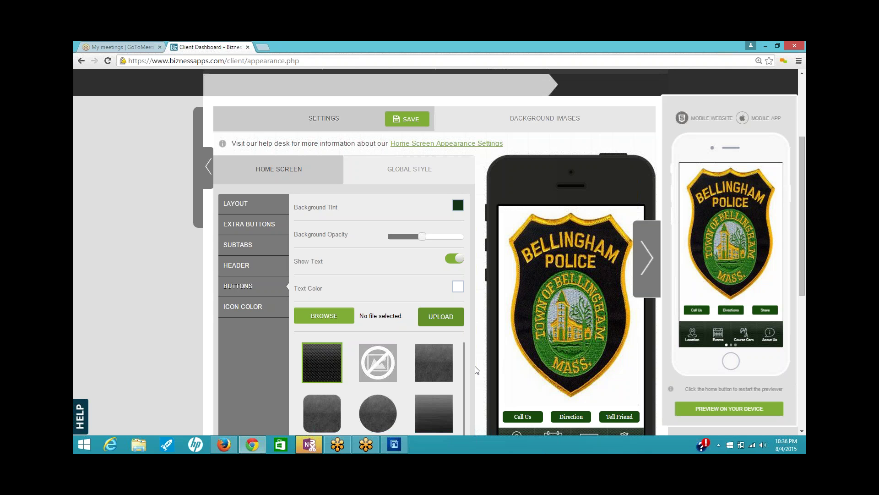
pyautogui.scroll(-2, 477, 370)
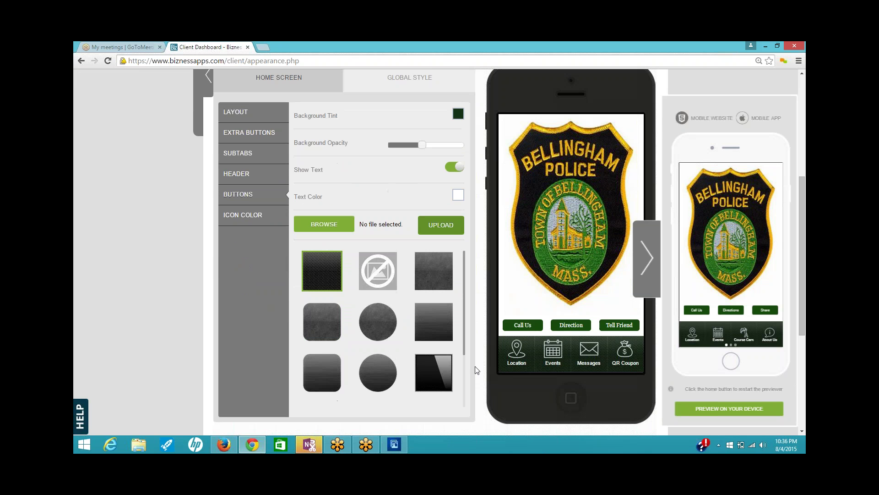
pyautogui.scroll(2, 476, 370)
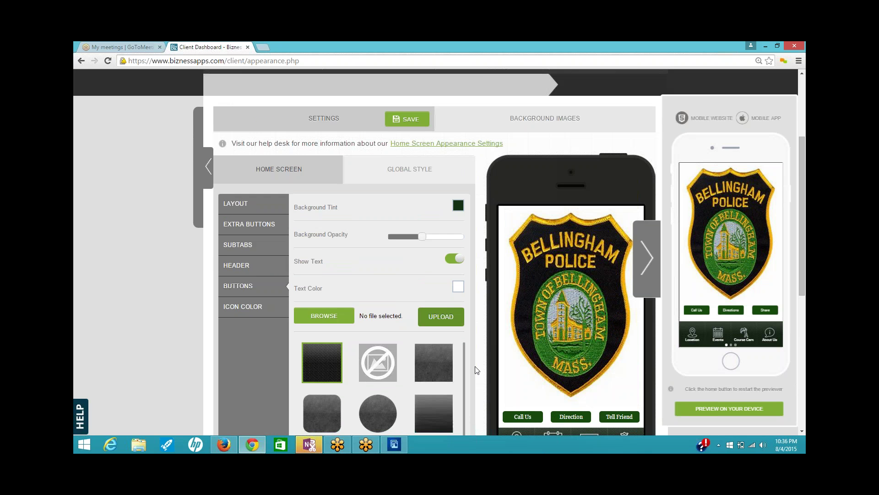
pyautogui.scroll(2, 476, 370)
pyautogui.scroll(1, 477, 370)
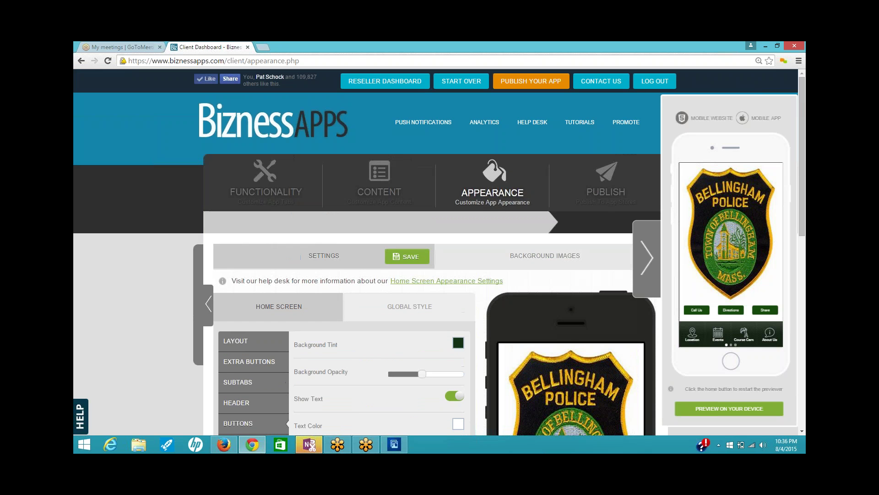
# - In Functionality, mark the QR Coupon, Score Card and AroundUs tabs for removal
pyautogui.click(265, 193)
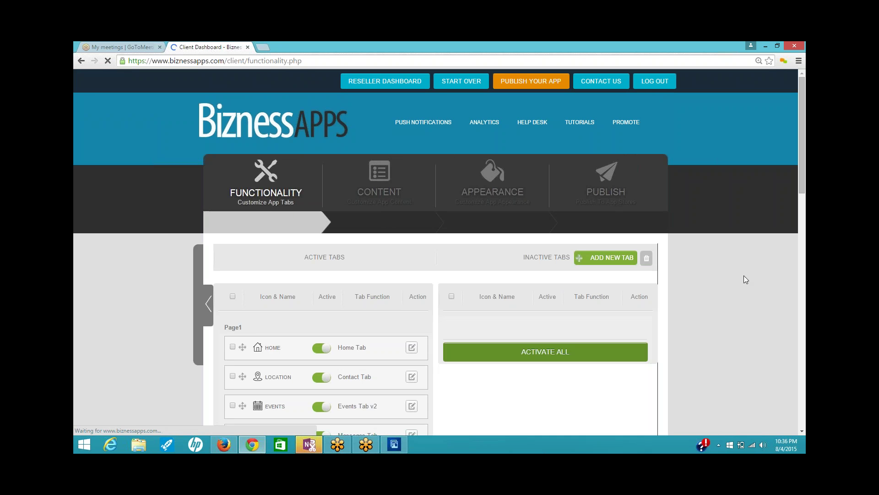
pyautogui.scroll(-5, 735, 274)
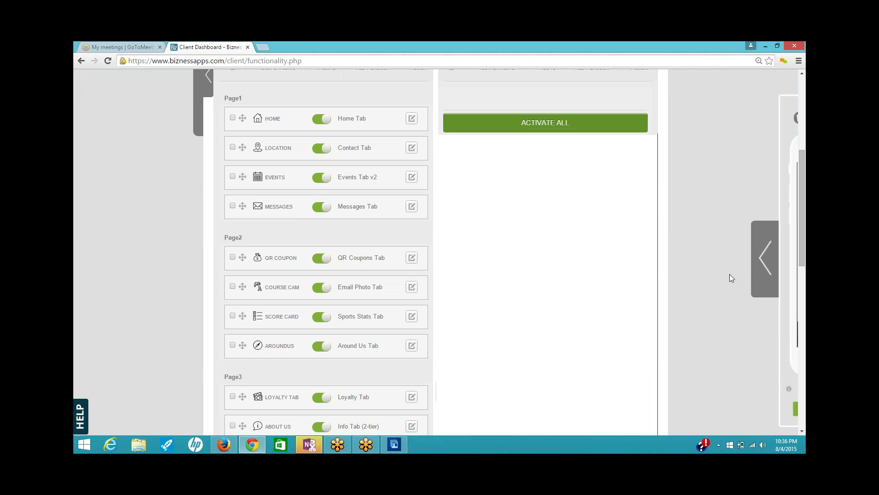
pyautogui.scroll(-1, 730, 274)
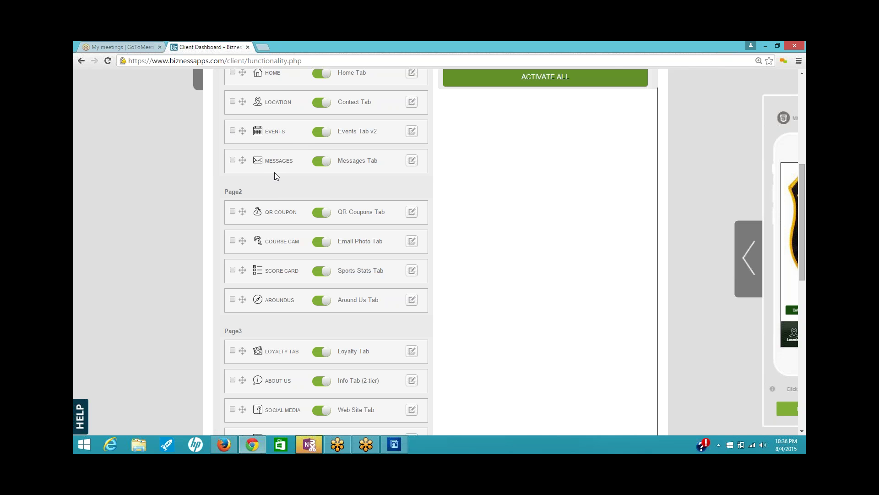
pyautogui.click(233, 211)
pyautogui.click(233, 270)
pyautogui.scroll(-1, 302, 306)
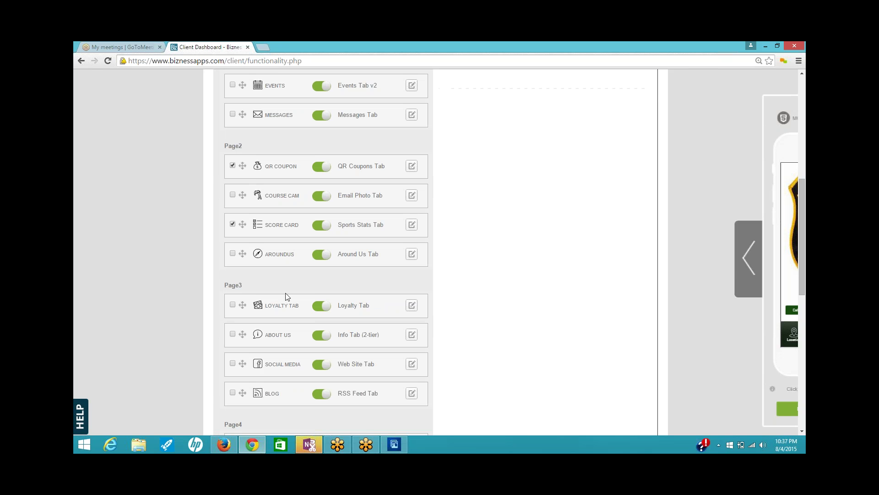
pyautogui.click(232, 253)
pyautogui.scroll(-2, 289, 293)
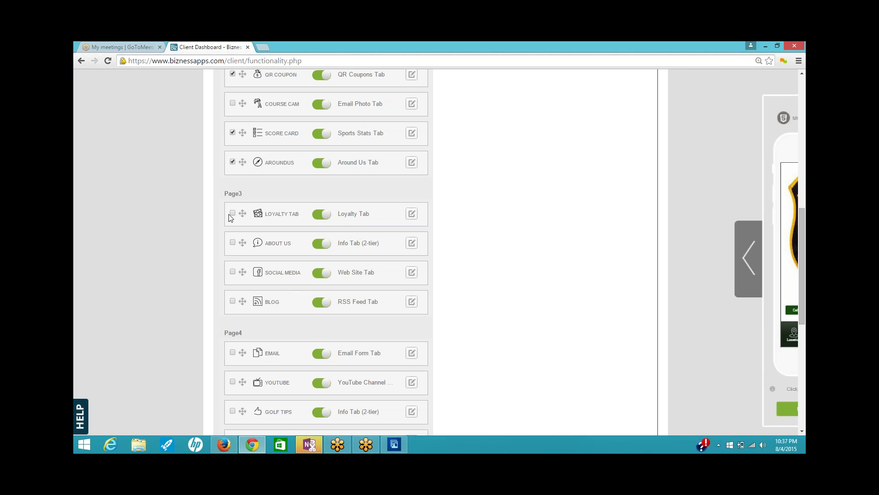
# - Also mark the Loyalty, Blog, Golf Tips, Fan Wall and Reservations tabs for removal
pyautogui.click(233, 213)
pyautogui.scroll(-2, 281, 247)
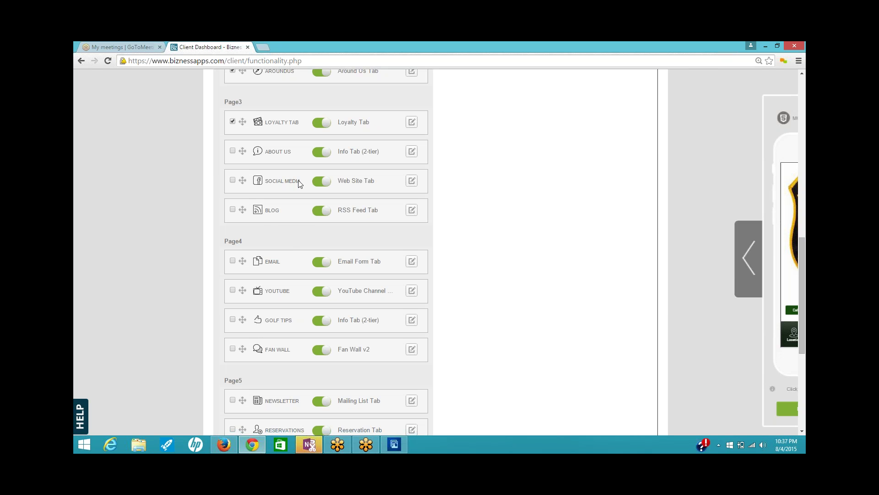
pyautogui.click(232, 210)
pyautogui.scroll(-2, 300, 256)
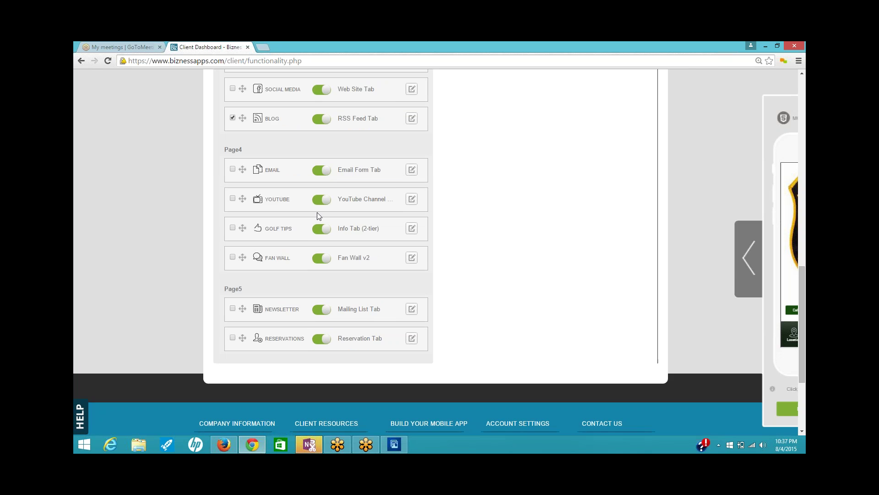
pyautogui.click(232, 227)
pyautogui.click(233, 258)
pyautogui.click(232, 337)
pyautogui.scroll(6, 468, 363)
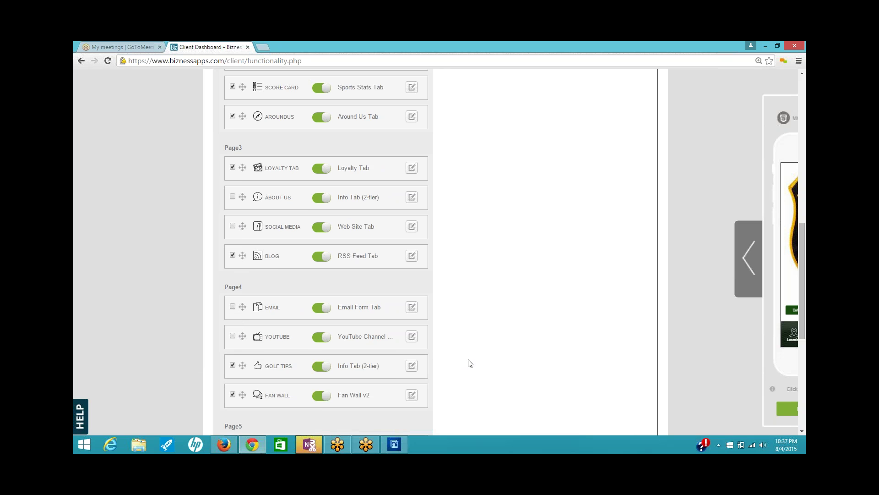
pyautogui.scroll(6, 479, 347)
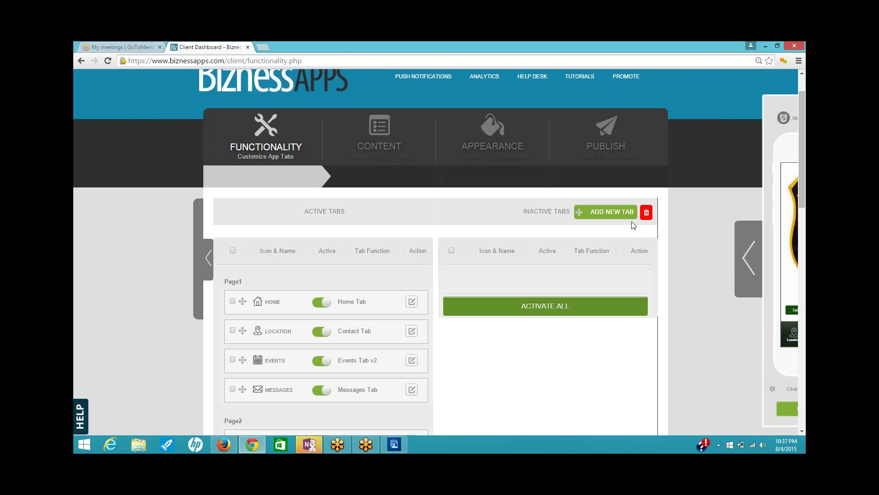
# - Delete all the marked tabs with the trash button and confirm with Yes
pyautogui.click(647, 212)
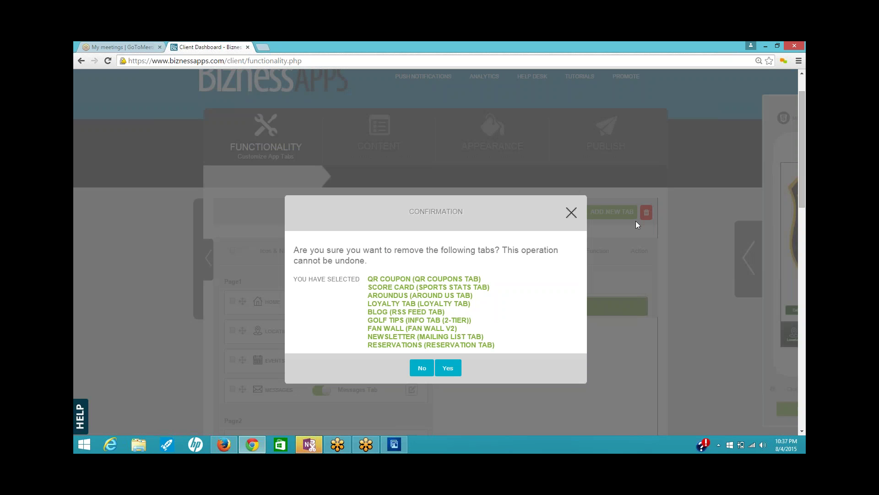
pyautogui.click(448, 368)
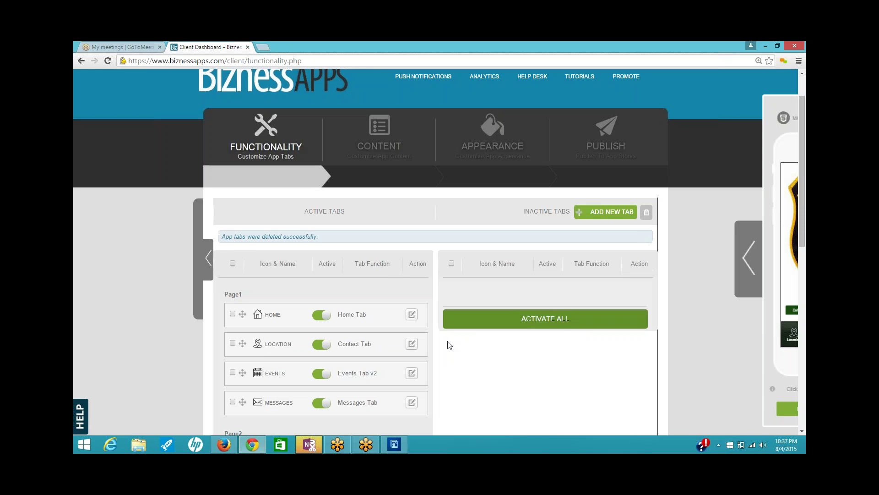
pyautogui.scroll(-5, 444, 343)
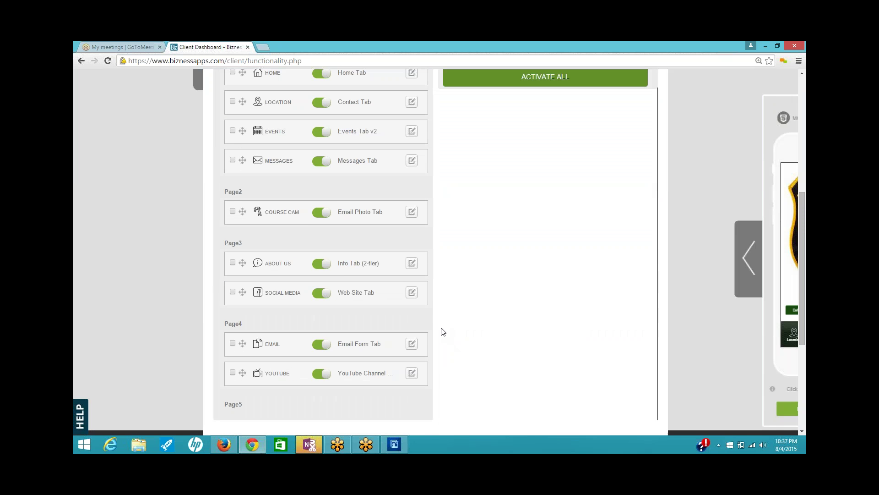
pyautogui.scroll(-1, 443, 331)
pyautogui.scroll(2, 442, 331)
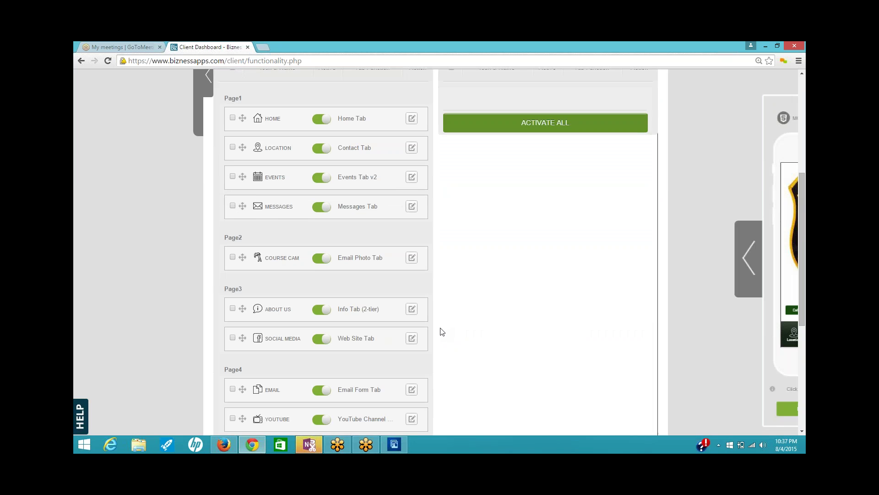
pyautogui.scroll(1, 442, 331)
# - Rename the Course Cam tab to 'Email Photo'
pyautogui.click(410, 309)
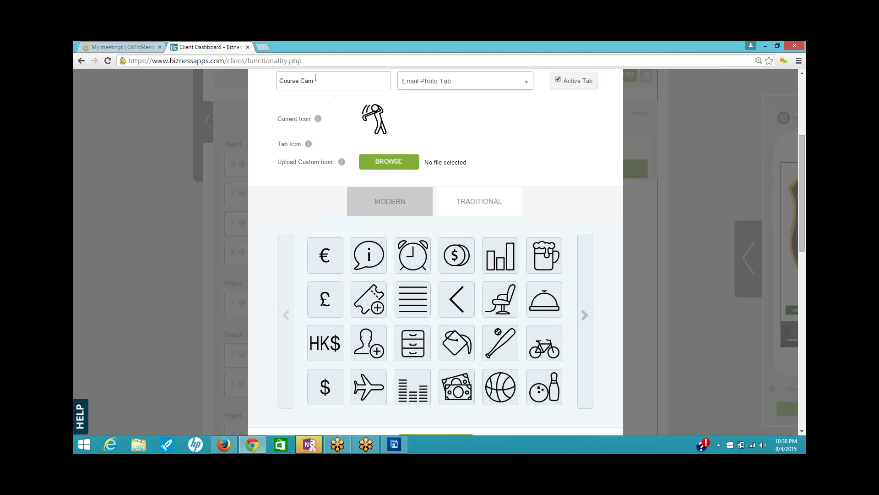
pyautogui.moveTo(315, 81); pyautogui.dragTo(270, 88)
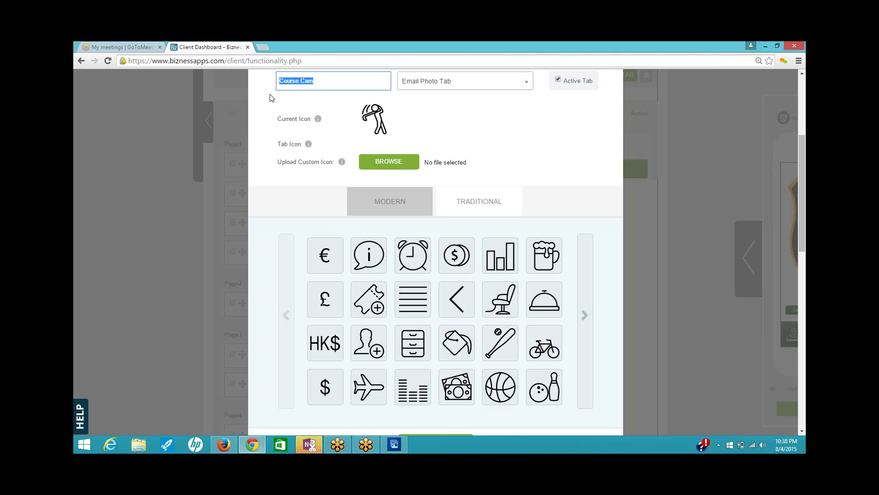
pyautogui.write('E')
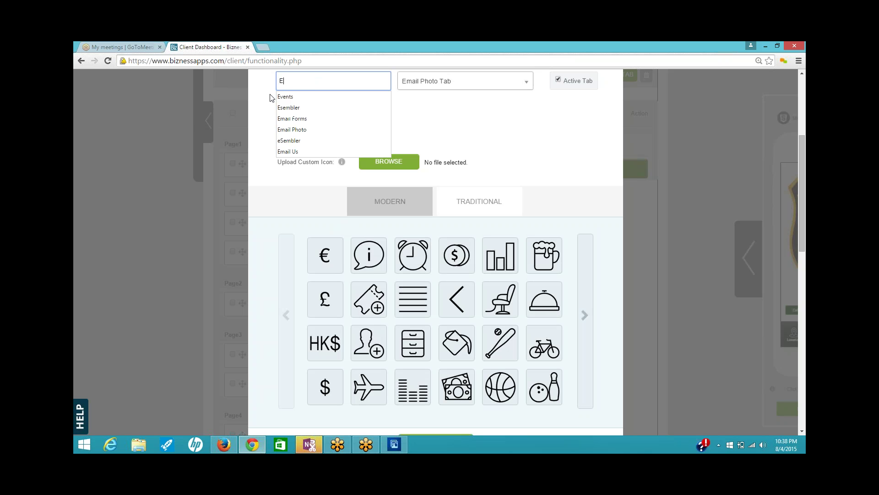
pyautogui.write('mail Photo')
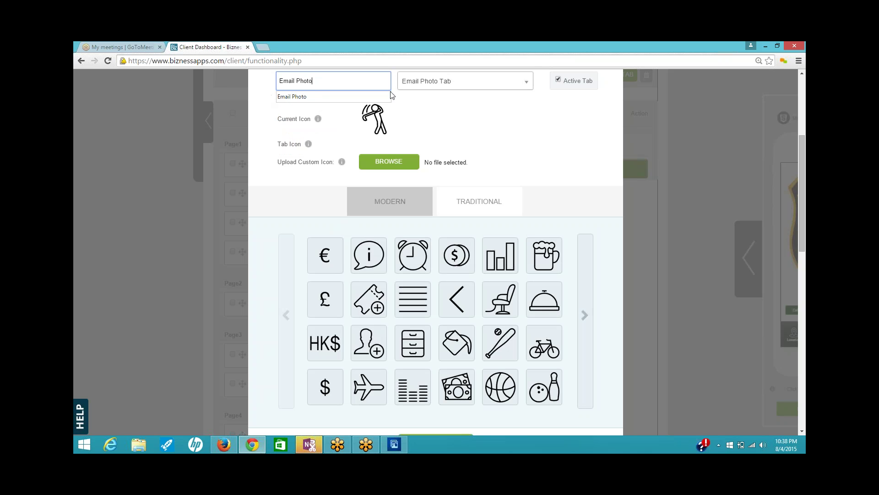
# - Give the Email Photo tab the stacked-photos icon and save its settings
pyautogui.click(585, 316)
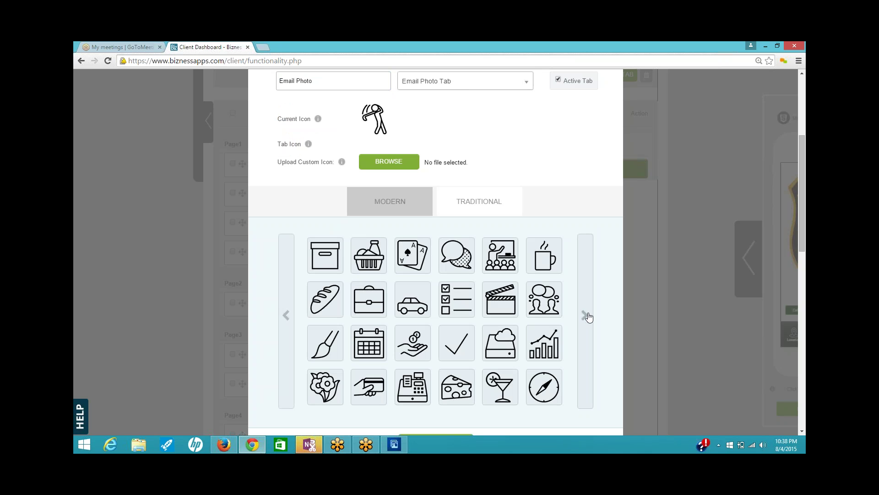
pyautogui.click(585, 315)
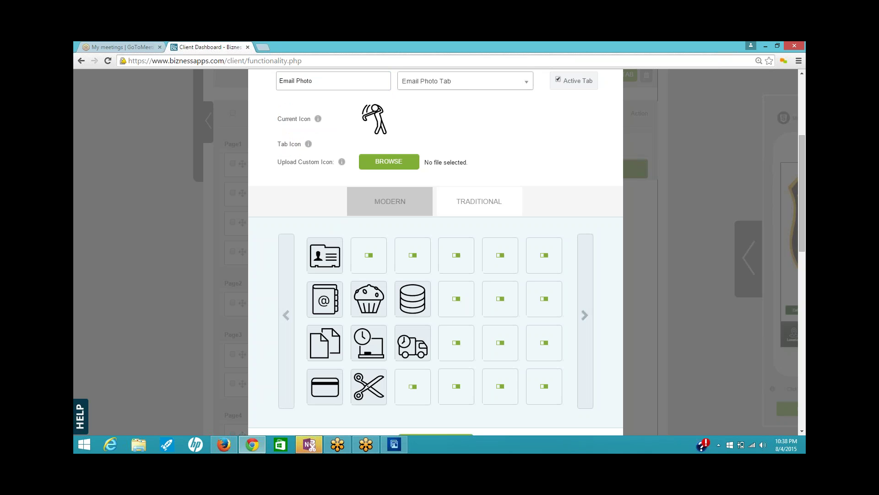
pyautogui.click(586, 316)
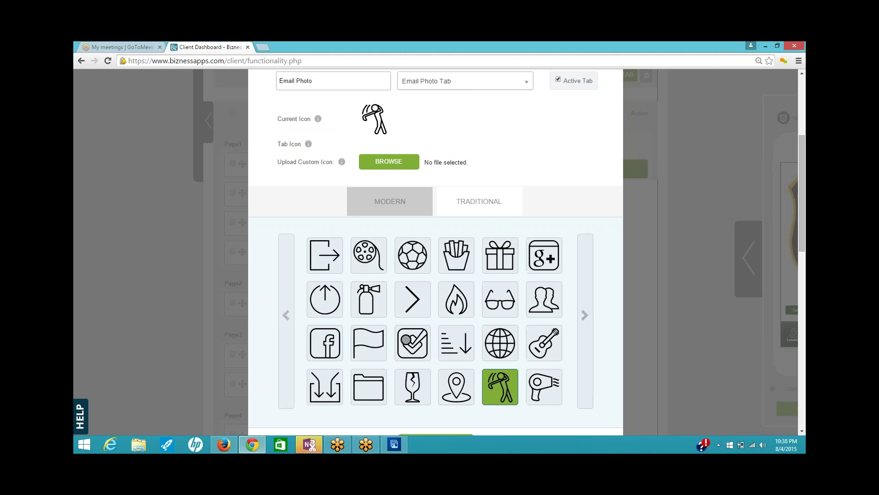
pyautogui.click(586, 316)
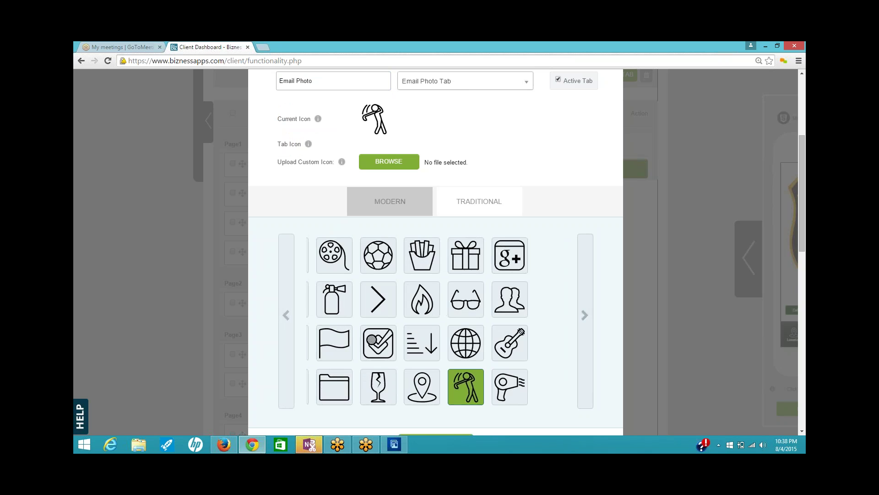
pyautogui.click(586, 316)
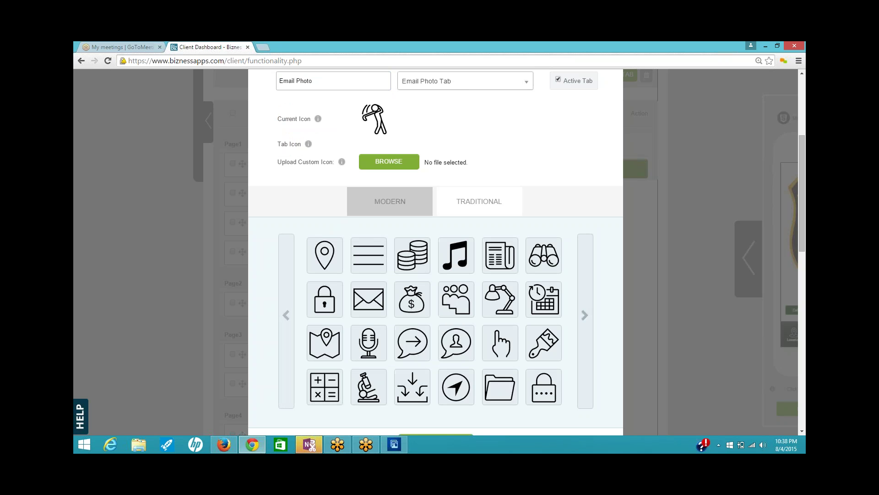
pyautogui.click(585, 315)
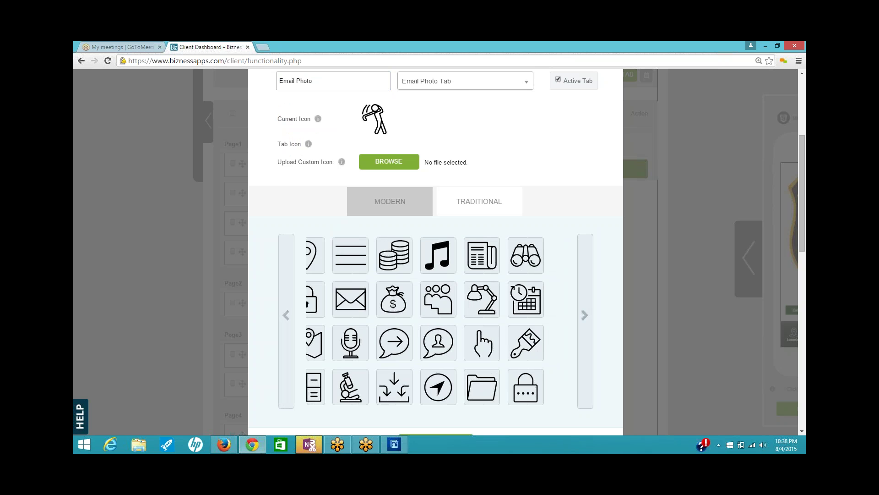
pyautogui.click(585, 315)
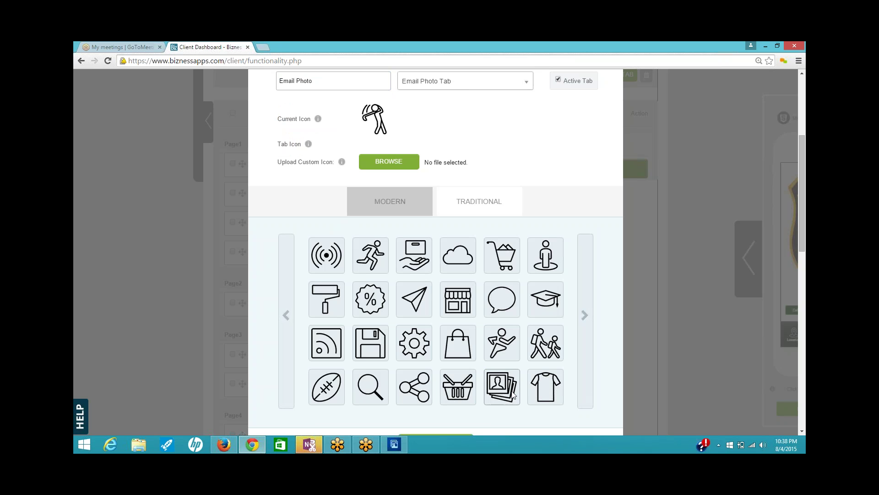
pyautogui.click(510, 390)
pyautogui.scroll(-1, 492, 394)
pyautogui.click(464, 398)
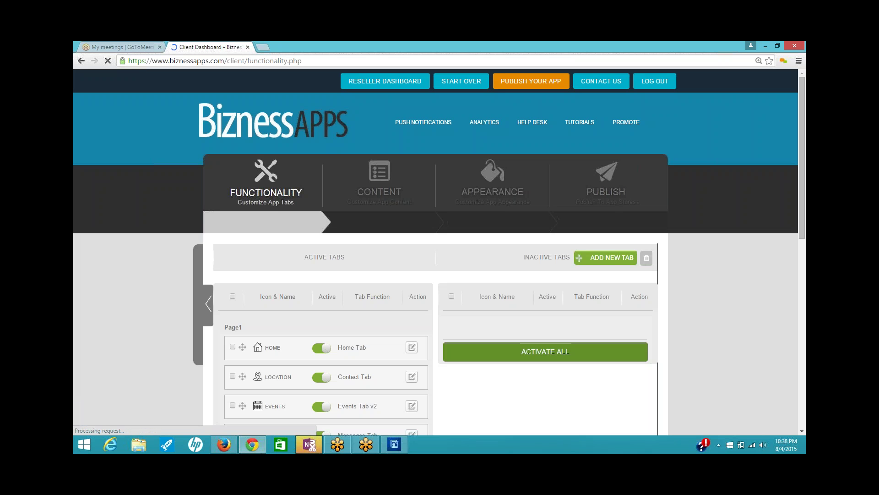
# - Review the active tabs list, then start a blank new tab with ADD NEW TAB
pyautogui.scroll(-4, 519, 298)
pyautogui.scroll(-1, 518, 296)
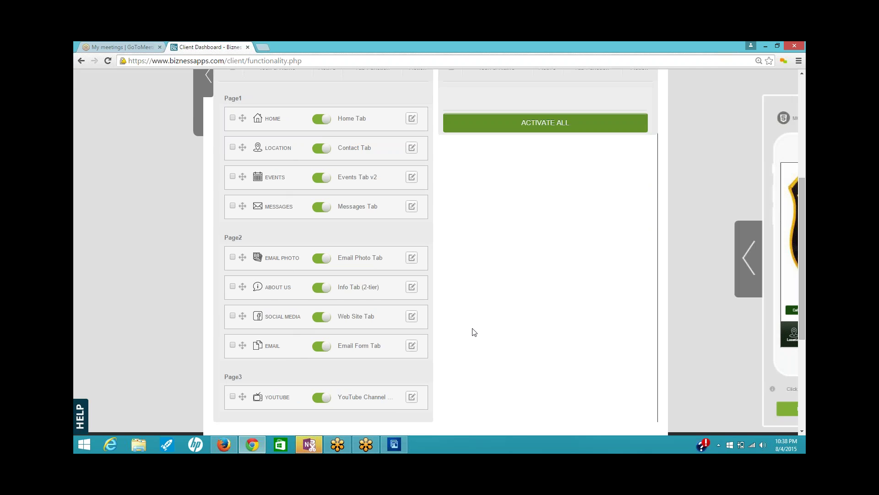
pyautogui.scroll(-2, 476, 329)
pyautogui.scroll(2, 502, 325)
pyautogui.scroll(3, 502, 308)
pyautogui.click(606, 165)
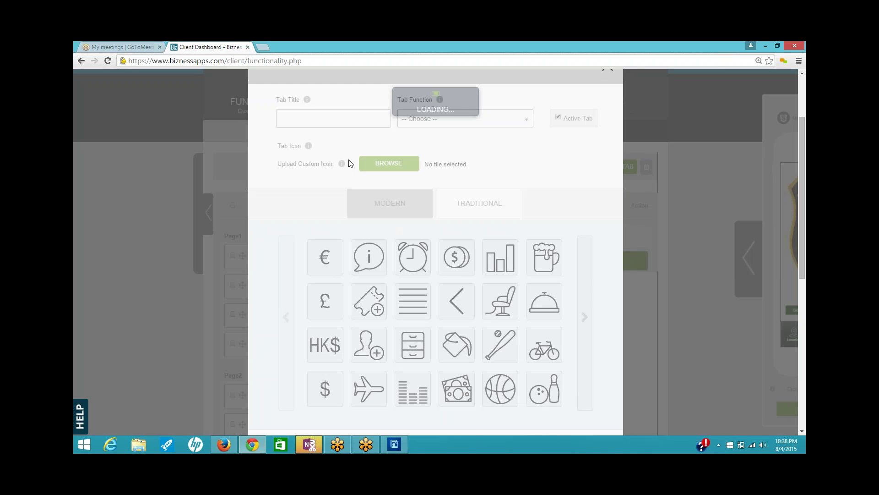
# - Title the new tab 'Website' and set its function to Web Site Tab
pyautogui.click(337, 121)
pyautogui.write('Website')
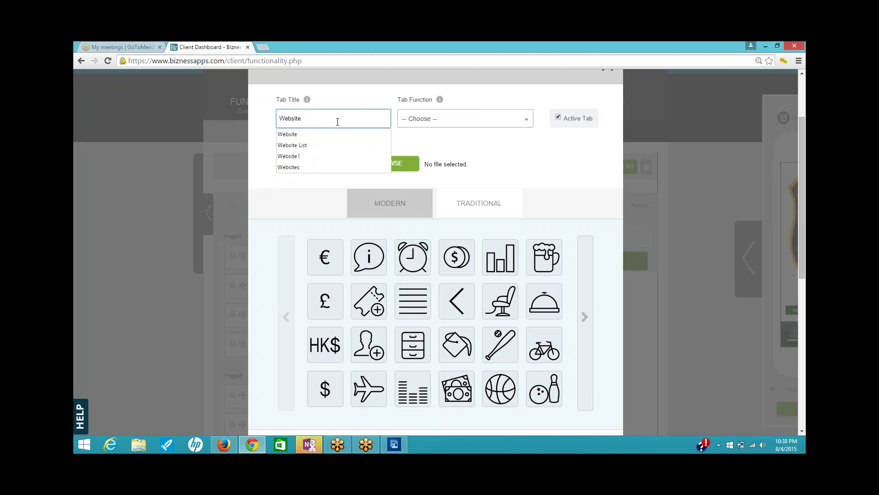
pyautogui.click(523, 124)
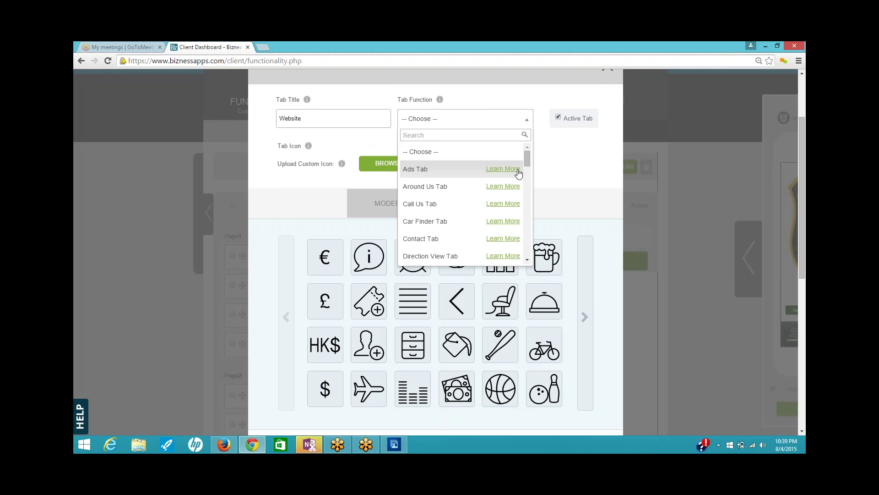
pyautogui.scroll(-10, 465, 193)
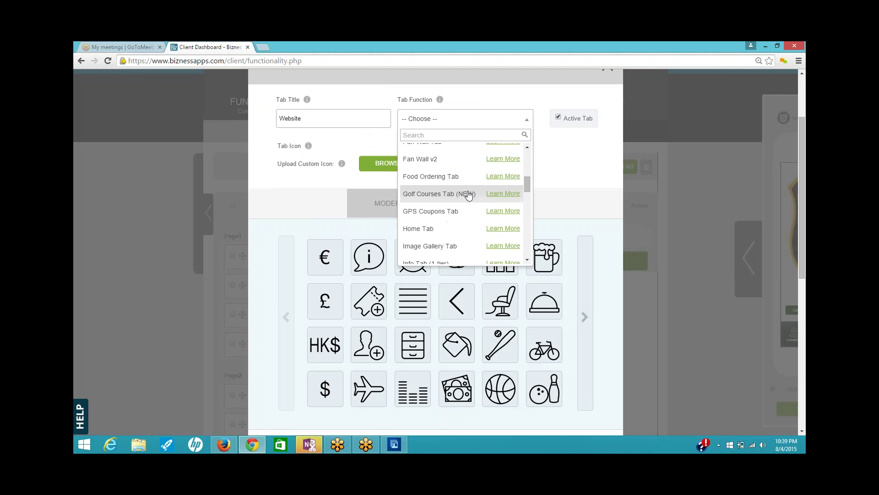
pyautogui.scroll(-10, 463, 200)
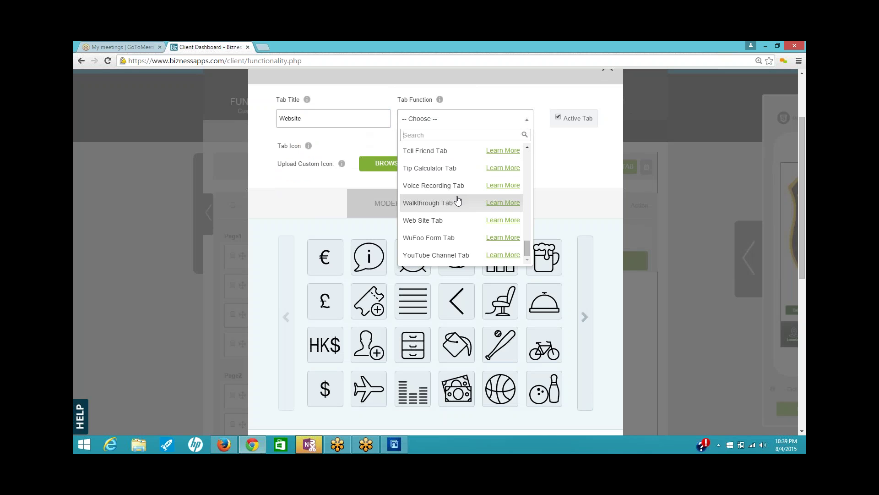
pyautogui.click(443, 228)
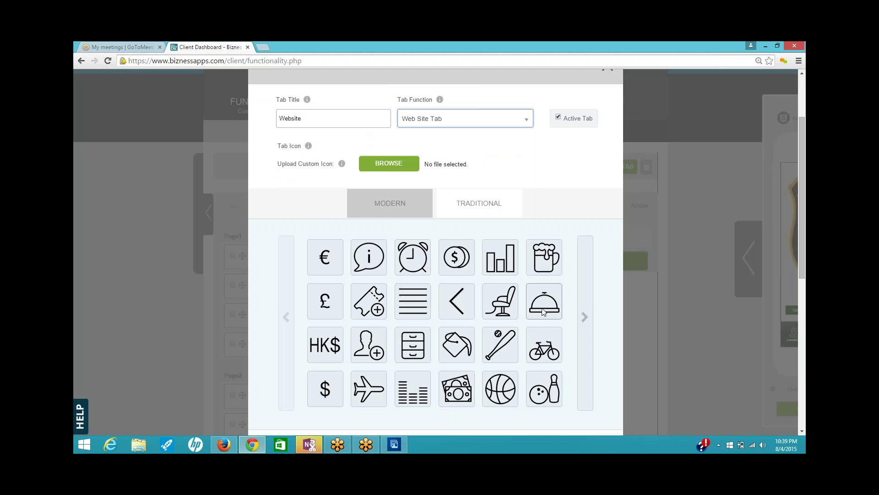
# - Give the Website tab the globe icon and save it
pyautogui.click(584, 317)
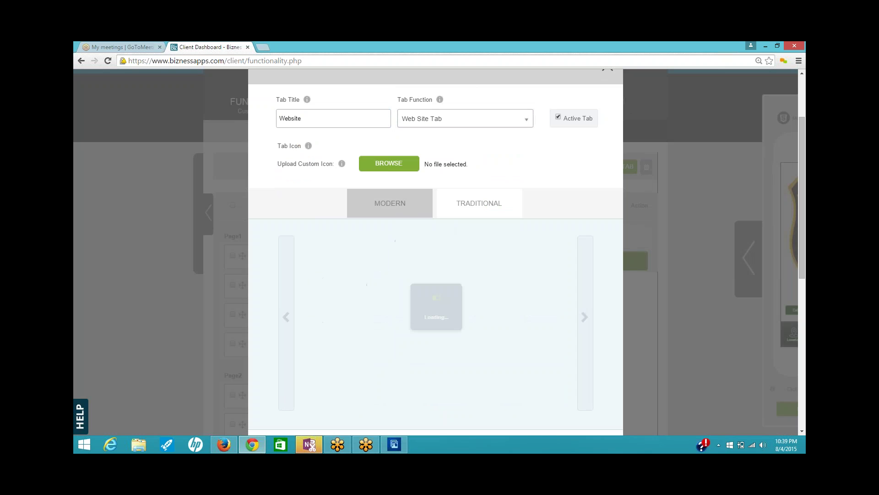
pyautogui.click(585, 317)
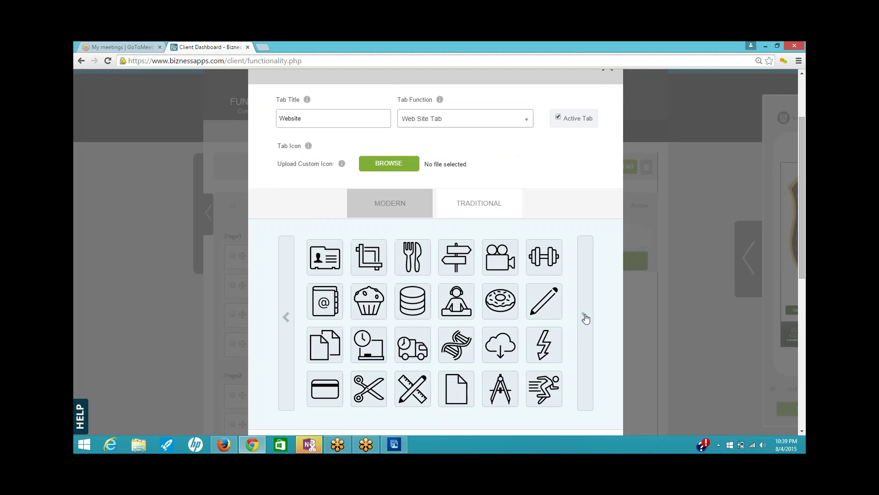
pyautogui.click(586, 317)
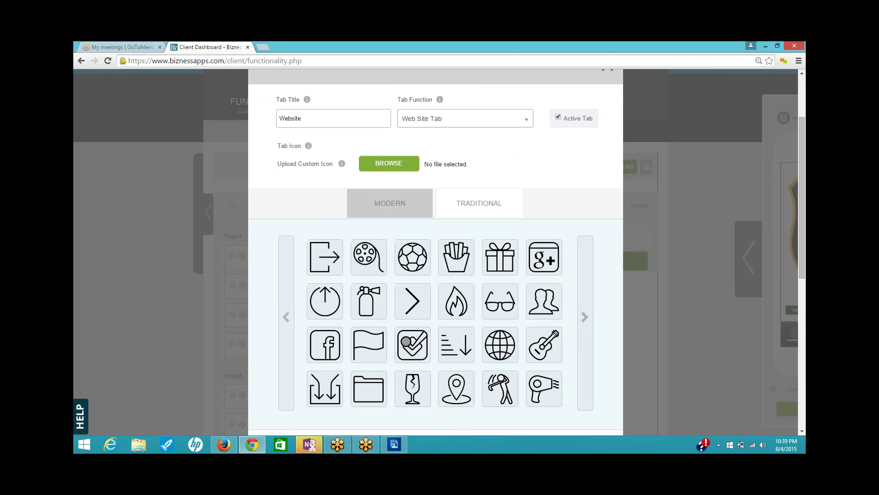
pyautogui.click(498, 344)
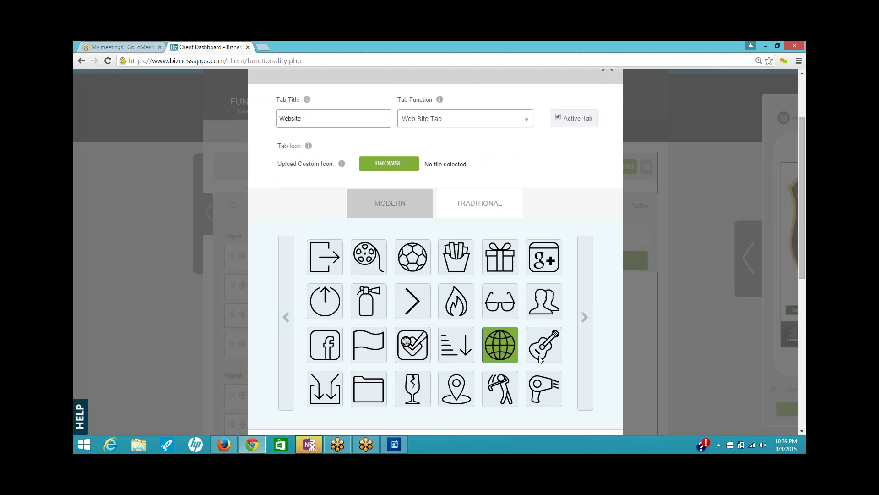
pyautogui.scroll(-3, 508, 341)
pyautogui.click(461, 308)
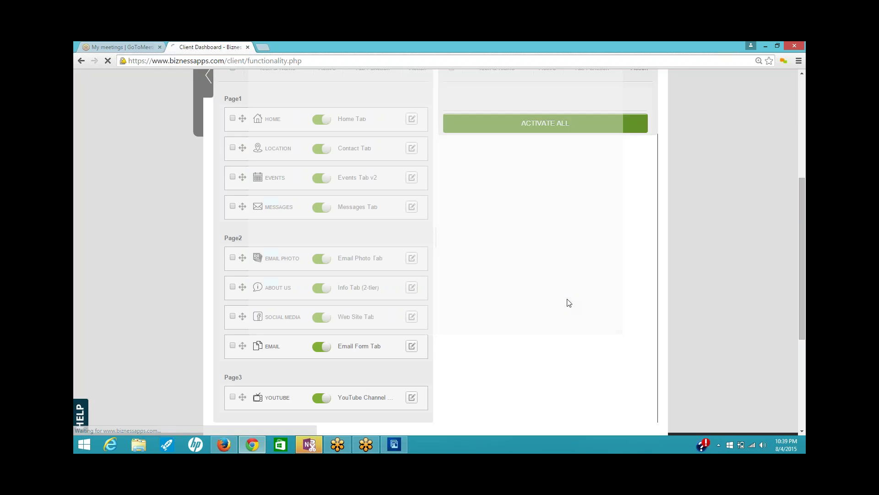
pyautogui.scroll(-5, 461, 287)
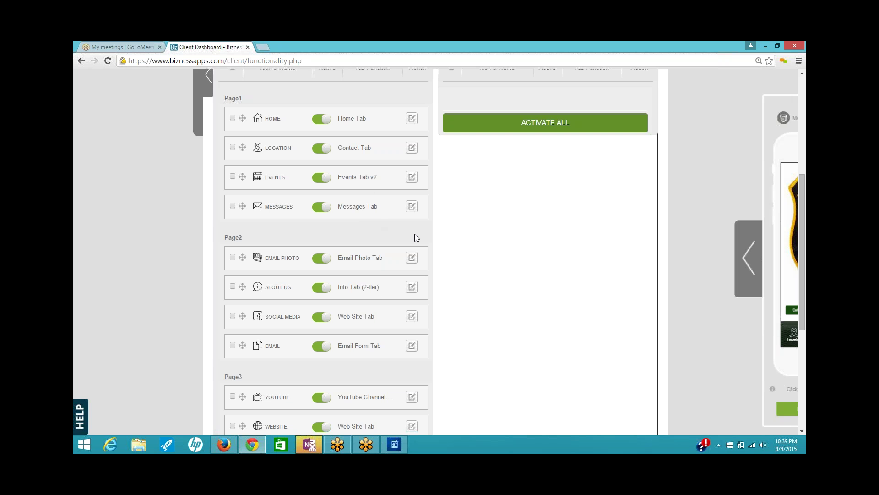
pyautogui.scroll(-1, 446, 271)
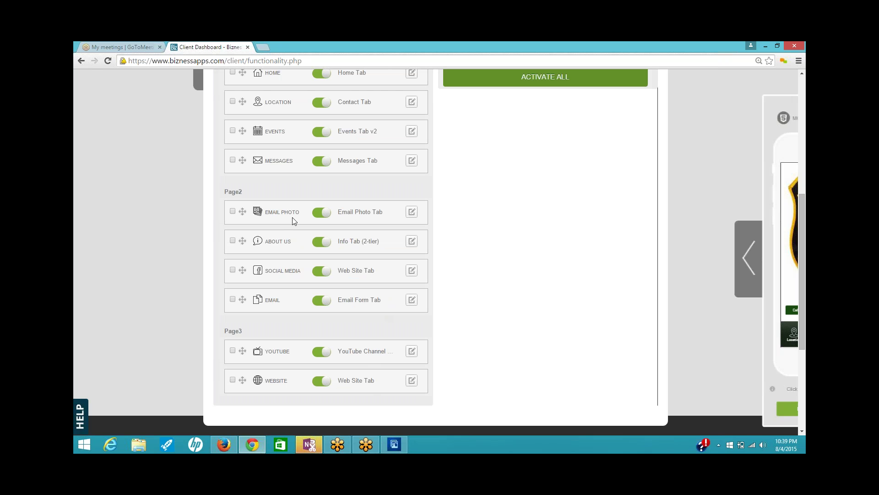
pyautogui.scroll(4, 342, 186)
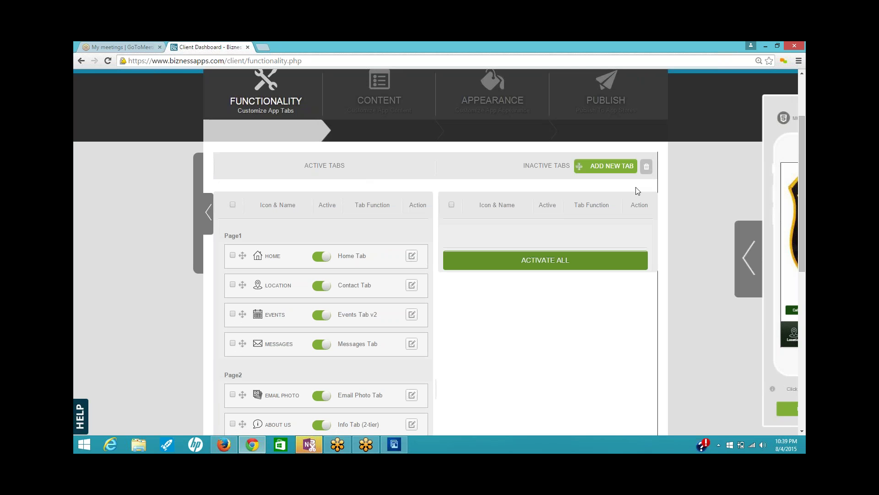
# - Add a new tab using the Call Us Tab function, titled 'Call Us'
pyautogui.click(607, 166)
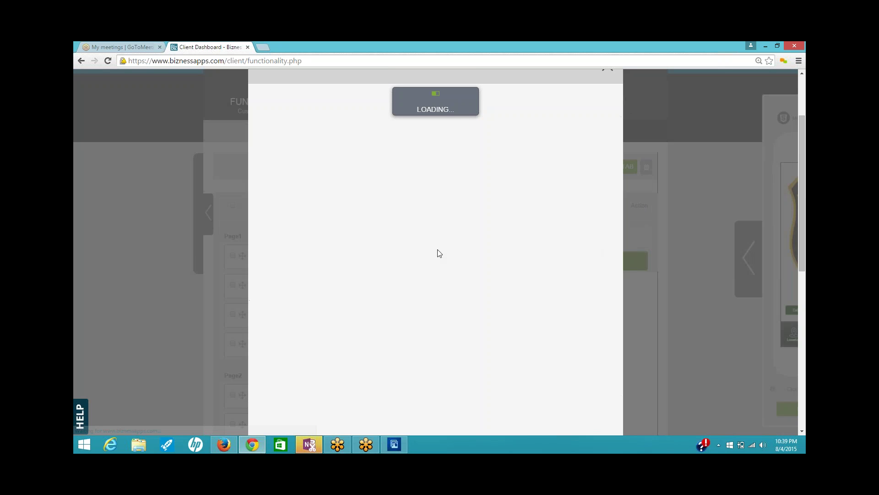
pyautogui.click(520, 115)
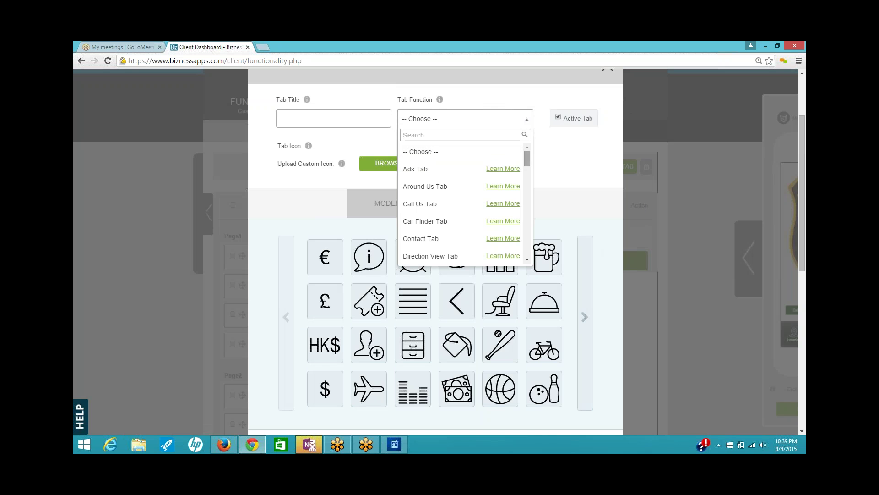
pyautogui.click(431, 206)
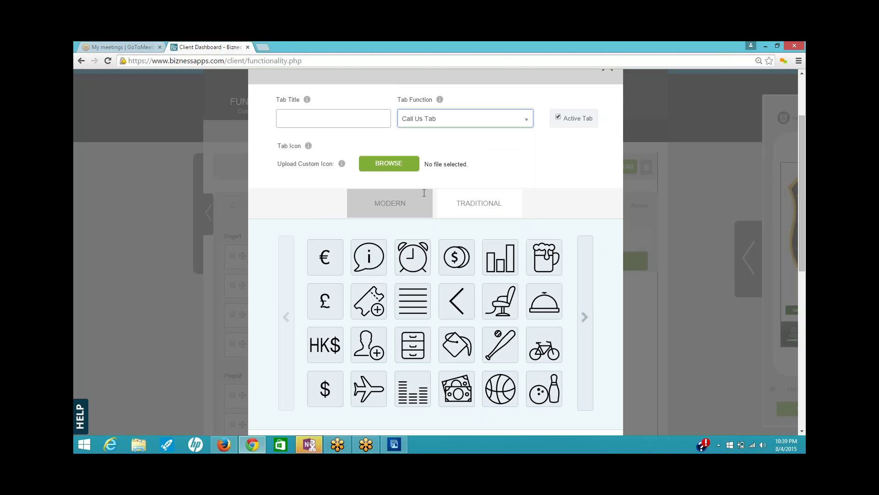
pyautogui.click(372, 125)
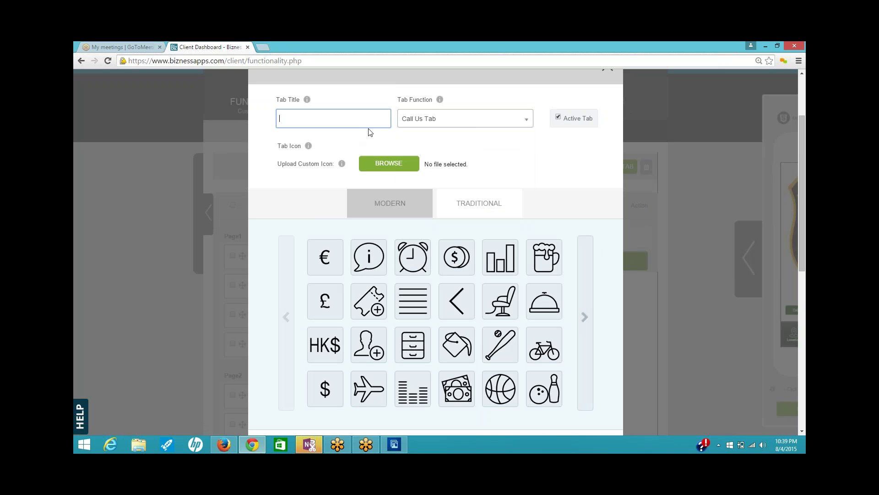
pyautogui.write('Call U')
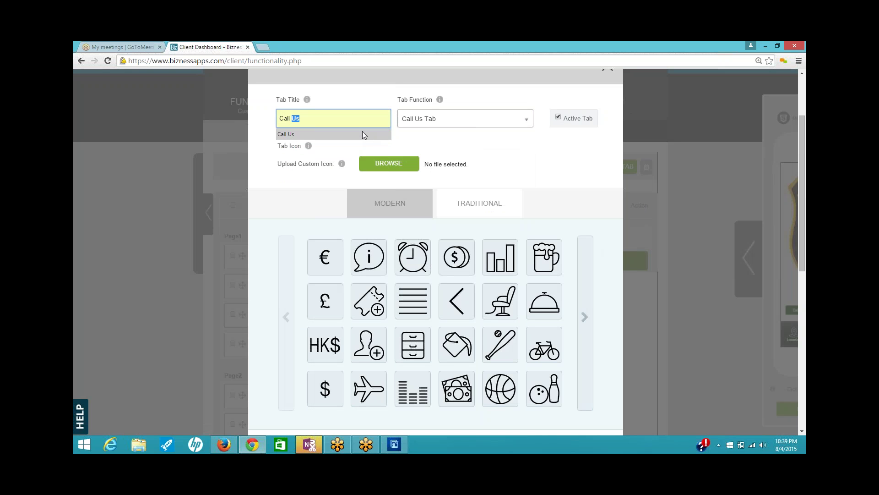
pyautogui.write('s')
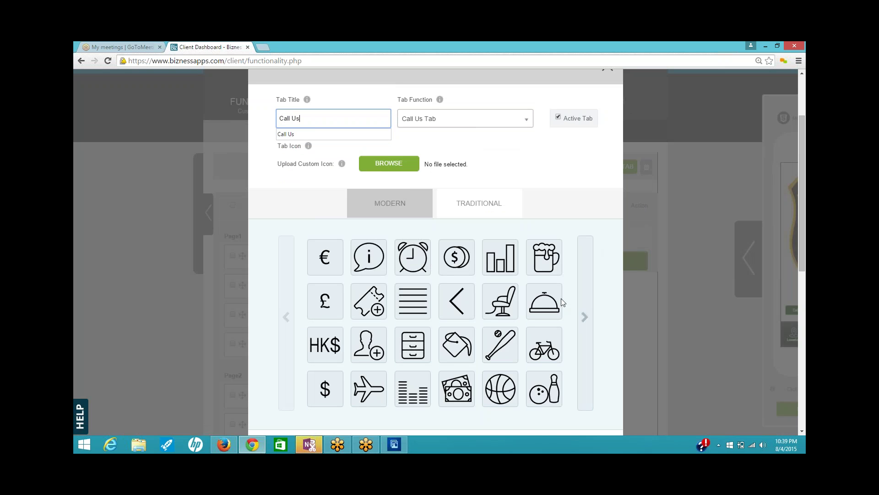
# - Give the Call Us tab the phone icon and save it
pyautogui.click(584, 318)
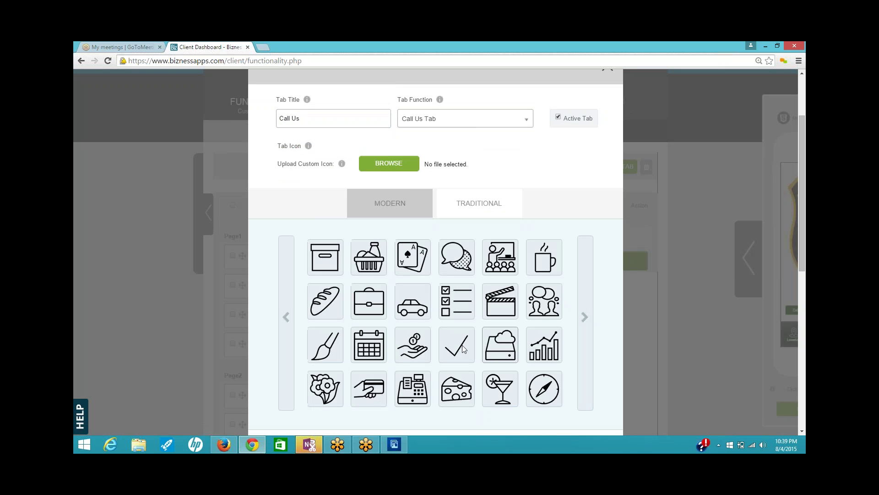
pyautogui.click(587, 321)
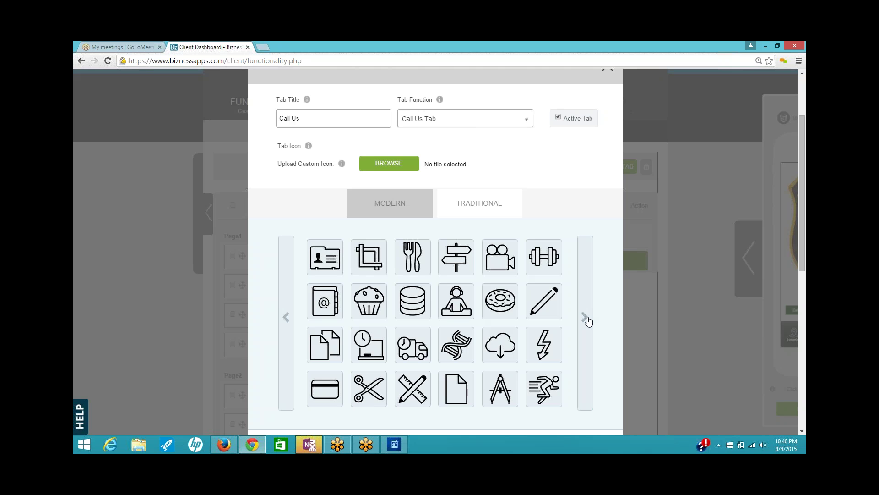
pyautogui.click(587, 321)
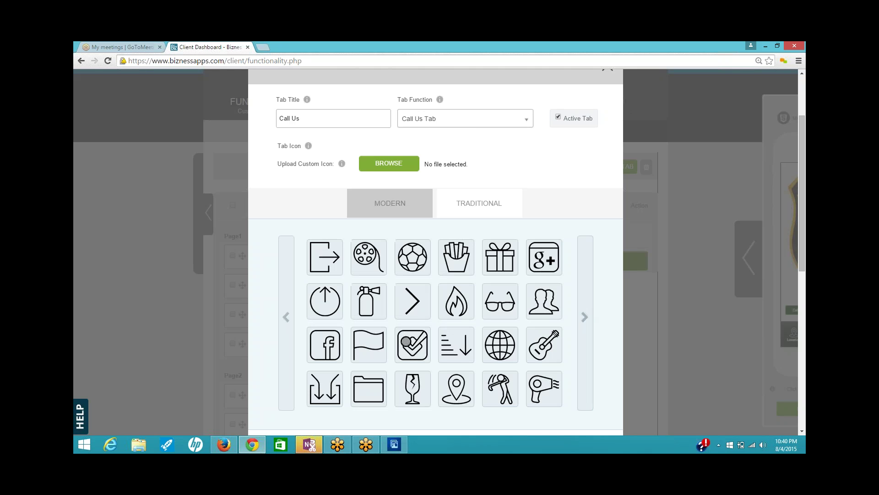
pyautogui.click(587, 321)
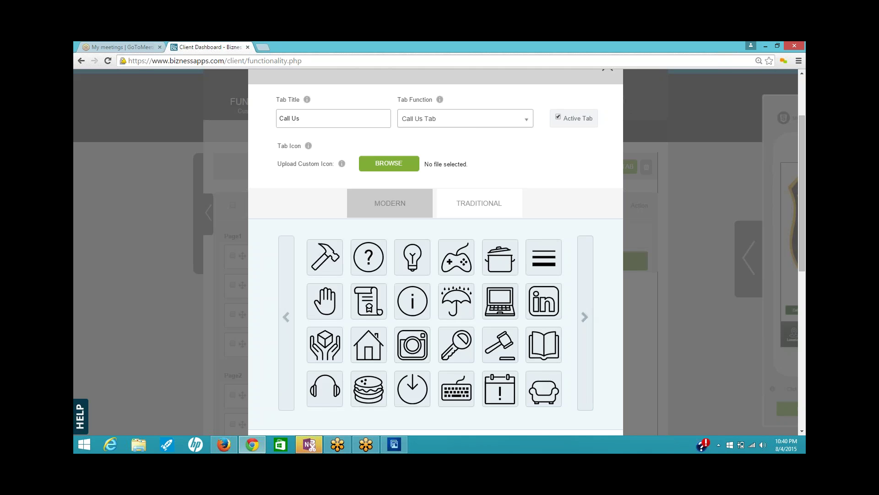
pyautogui.click(585, 317)
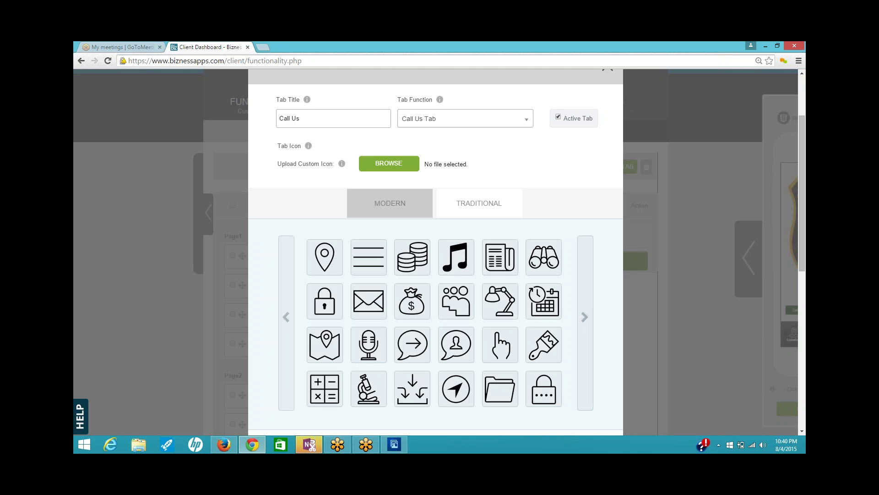
pyautogui.click(585, 317)
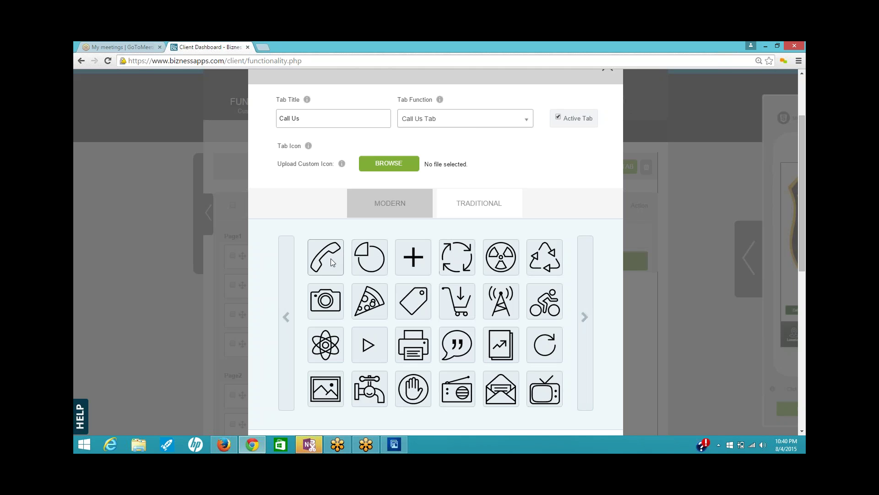
pyautogui.click(331, 259)
pyautogui.scroll(-2, 451, 295)
pyautogui.click(453, 353)
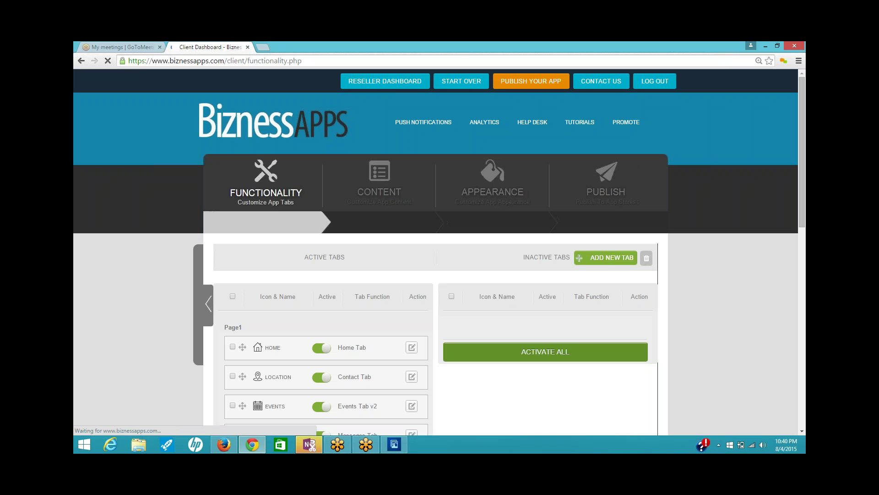
# - Add a new tab using the Image Gallery Tab function, titled 'Gallery'
pyautogui.click(605, 257)
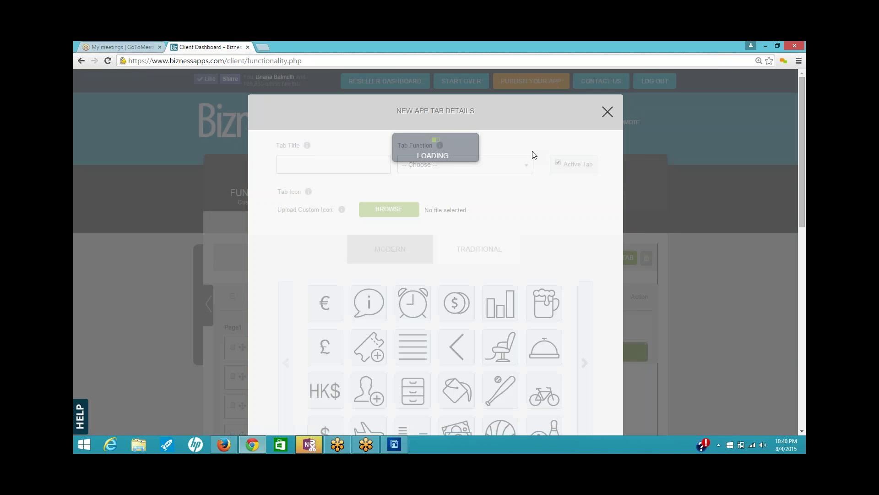
pyautogui.click(530, 142)
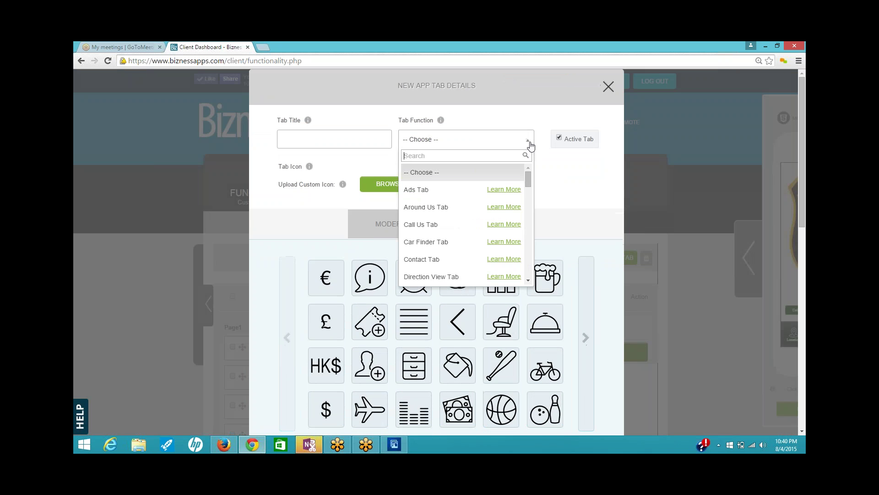
pyautogui.moveTo(529, 180); pyautogui.dragTo(532, 220)
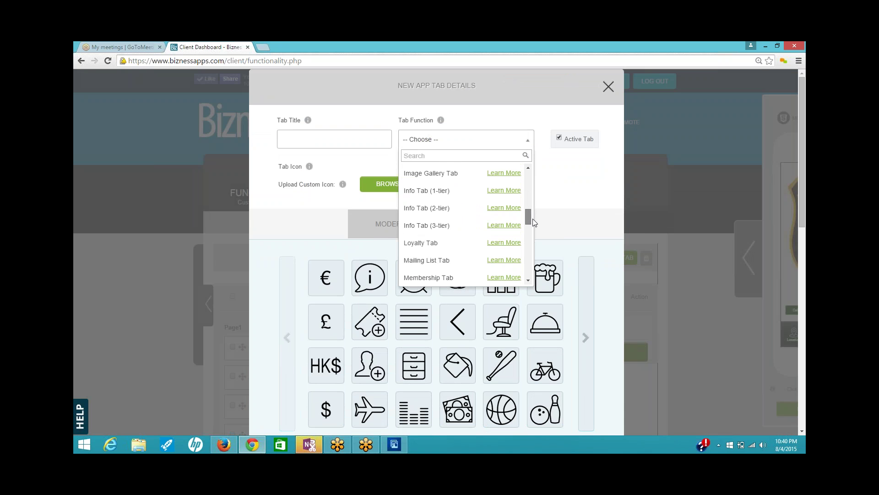
pyautogui.click(442, 170)
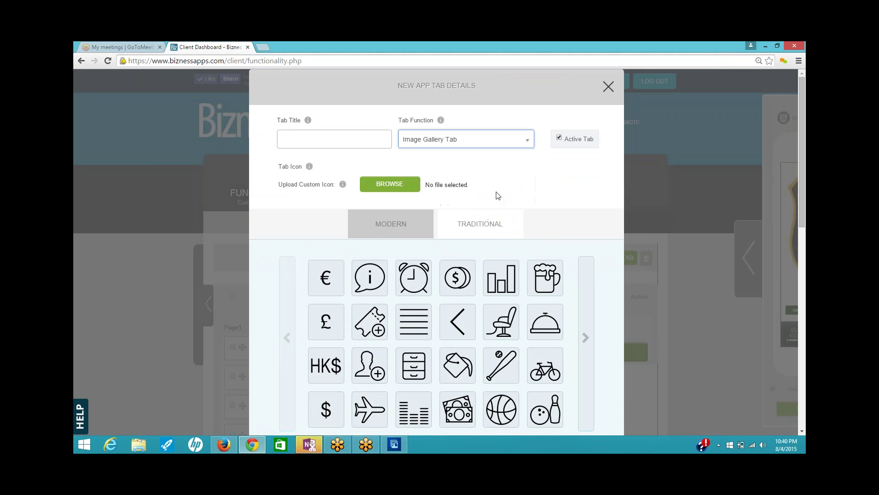
pyautogui.click(345, 143)
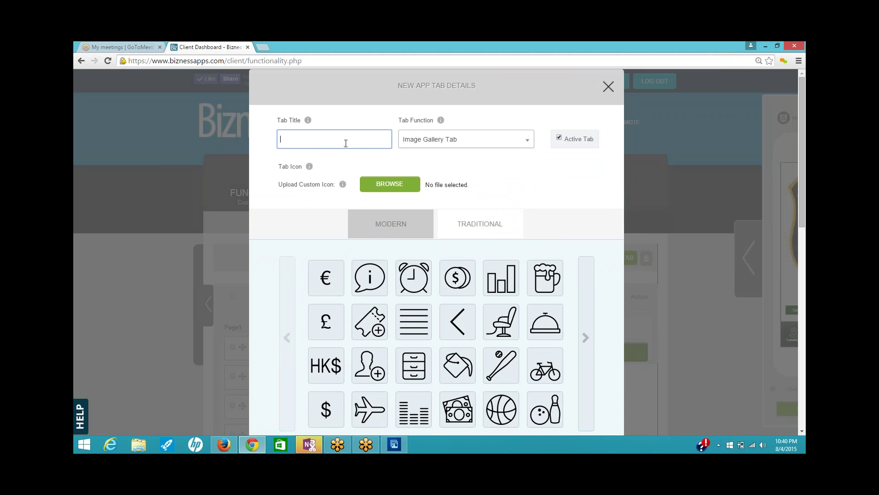
pyautogui.write('Gallery')
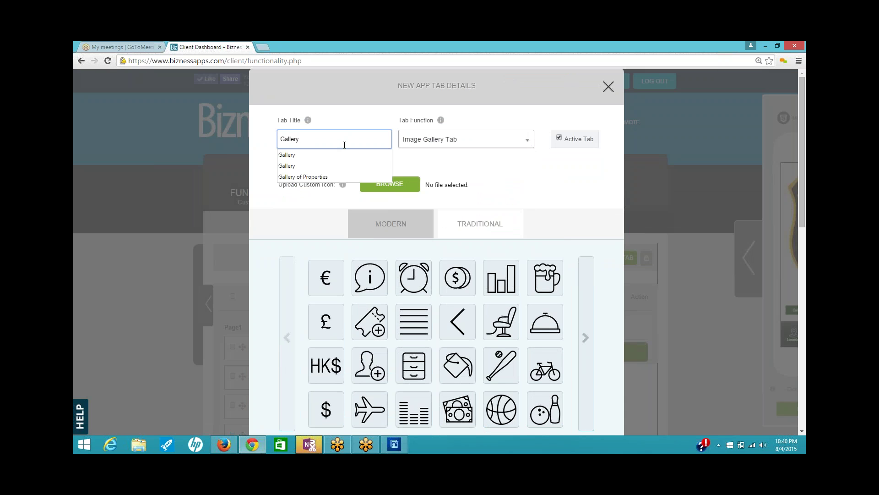
pyautogui.click(586, 339)
# - Give the Gallery tab the picture icon from the last icon page and save it
pyautogui.click(586, 339)
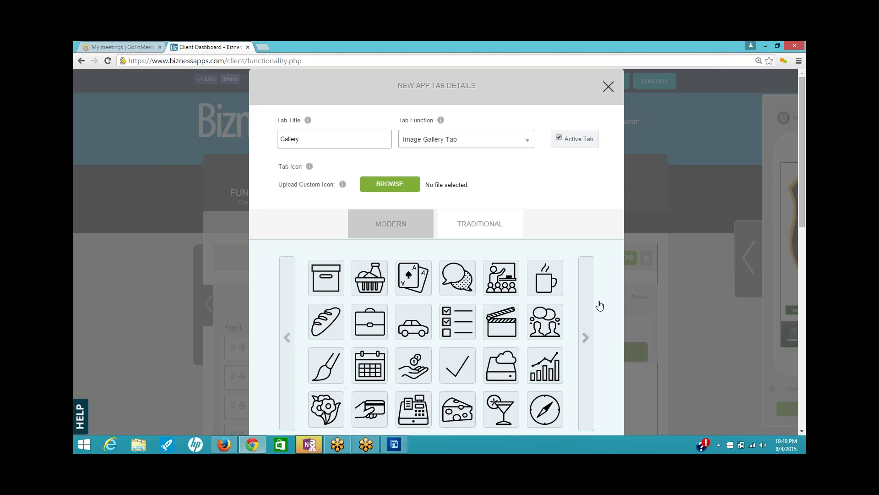
pyautogui.moveTo(547, 76); pyautogui.dragTo(541, 76)
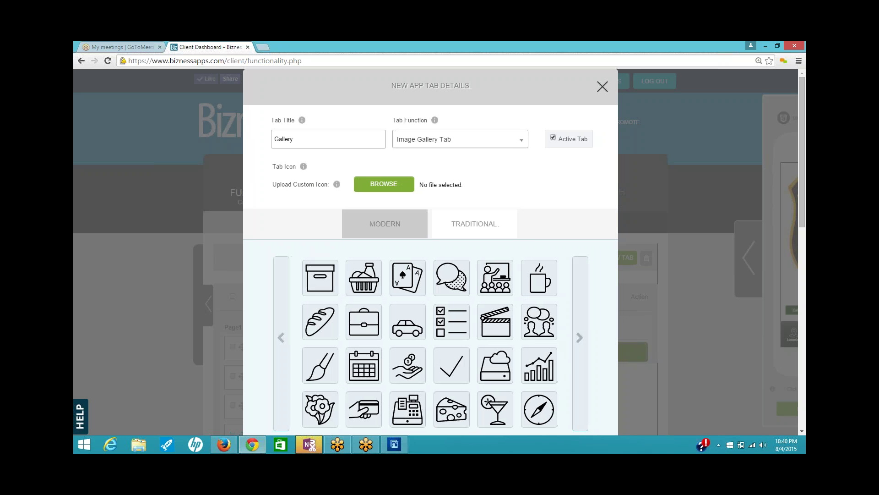
pyautogui.click(580, 339)
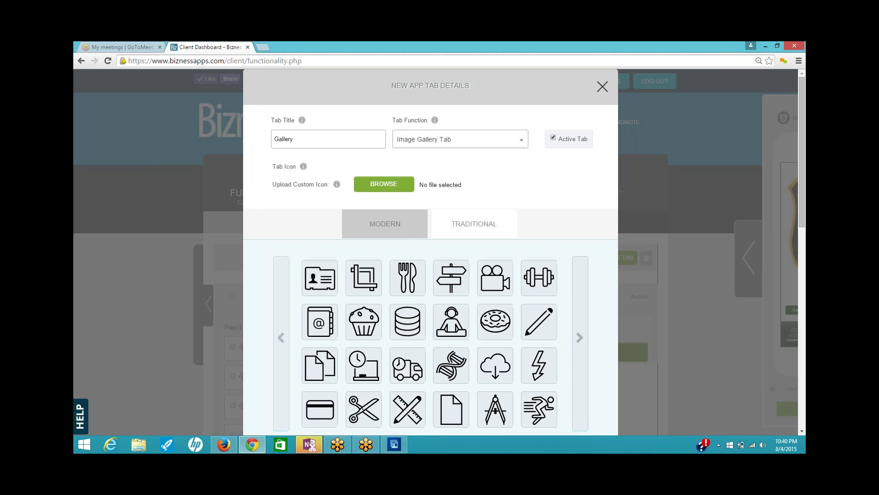
pyautogui.click(580, 338)
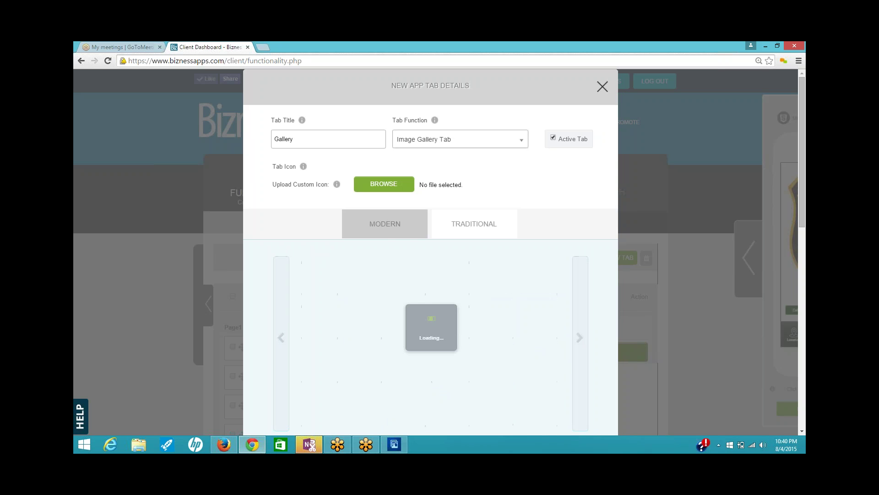
pyautogui.click(581, 339)
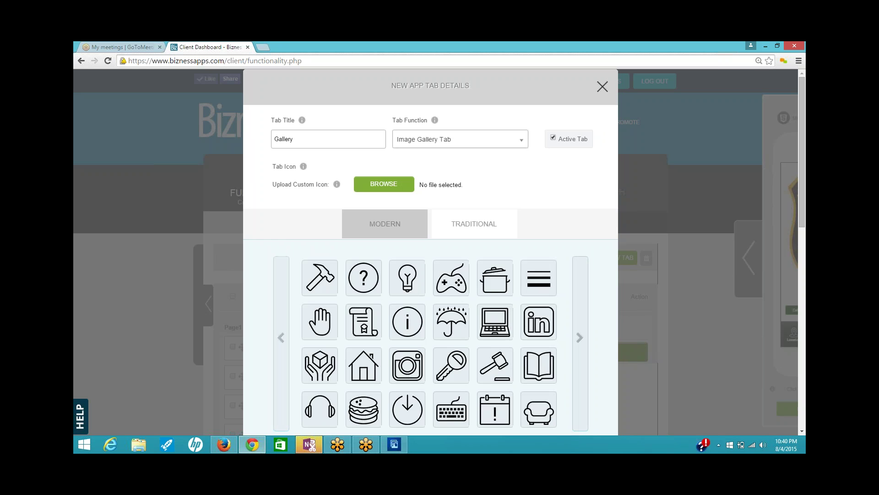
pyautogui.click(580, 339)
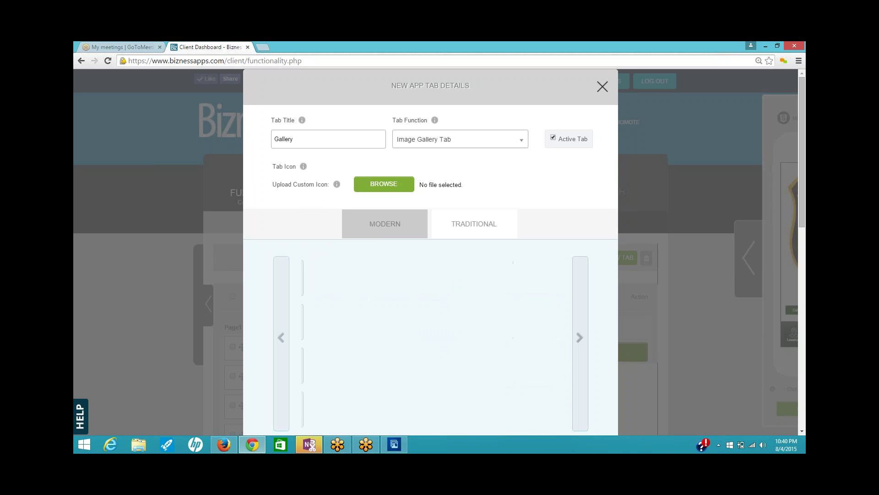
pyautogui.click(580, 339)
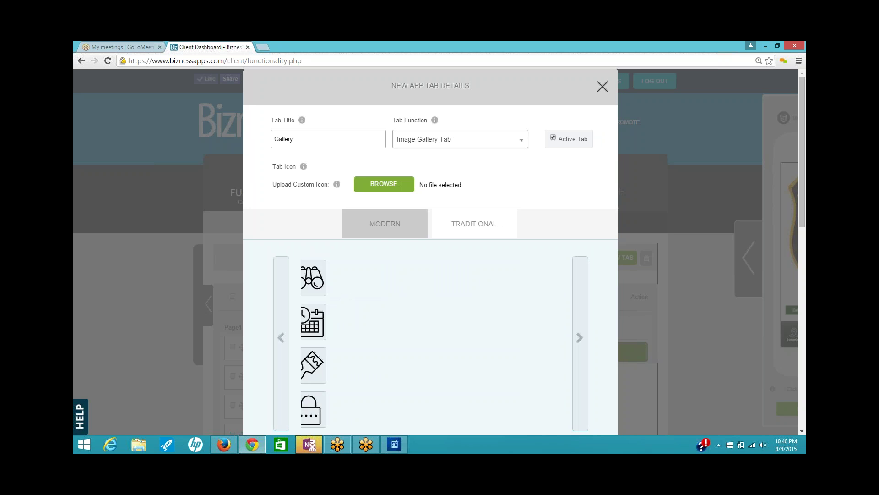
pyautogui.click(581, 339)
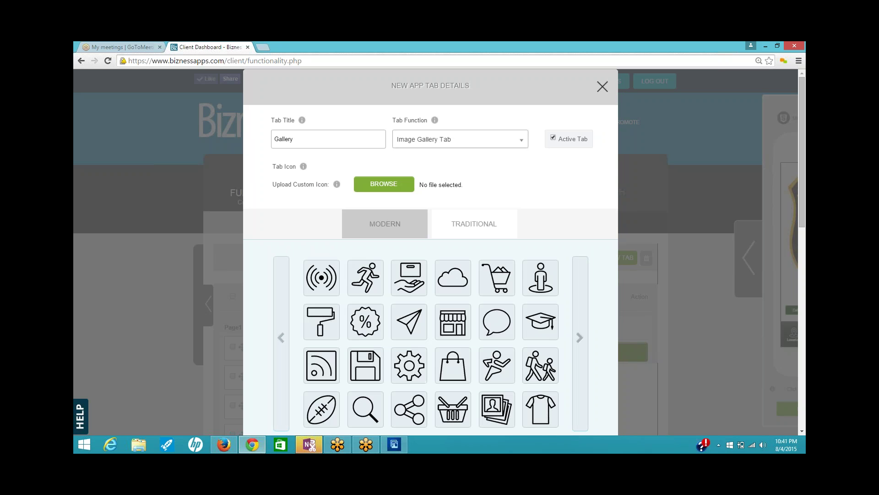
pyautogui.click(579, 338)
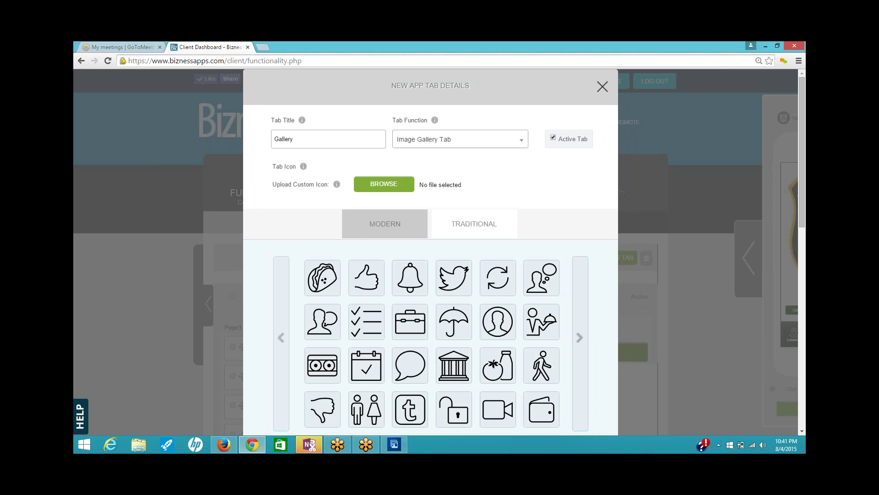
pyautogui.click(579, 338)
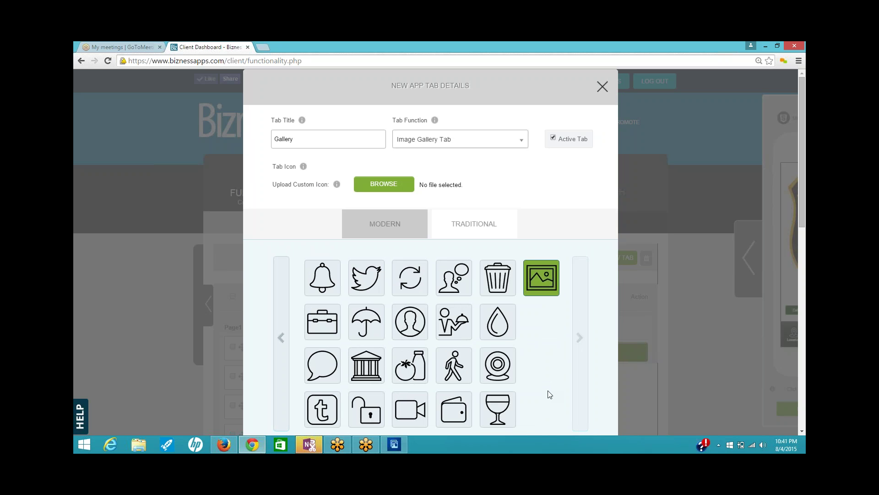
pyautogui.scroll(-2, 548, 392)
pyautogui.click(449, 379)
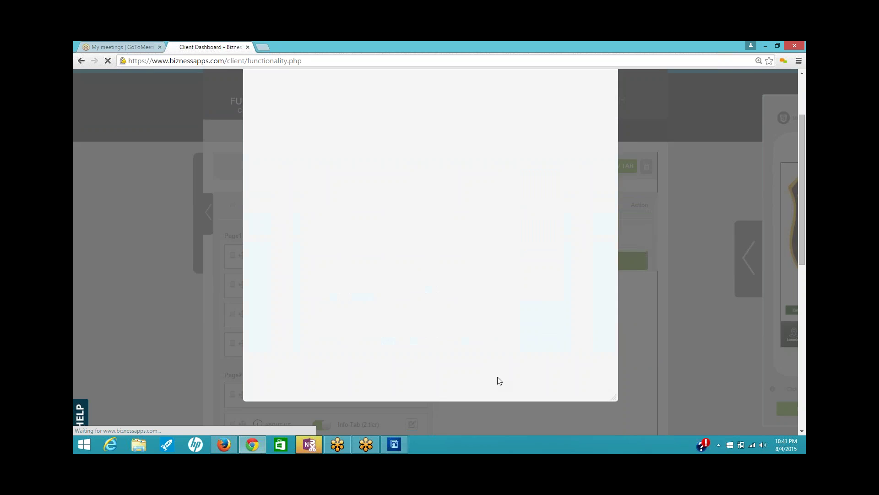
# - Add a new tab using the News Tab function, titled 'News'
pyautogui.scroll(-4, 490, 338)
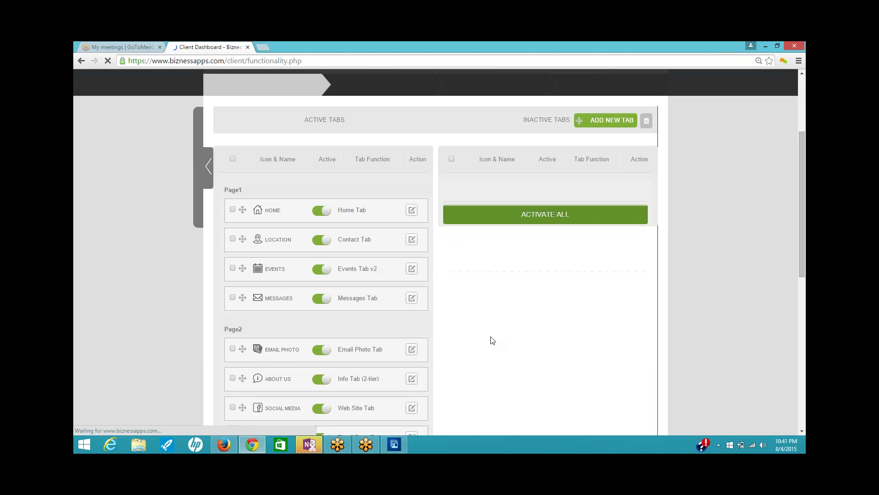
pyautogui.click(599, 86)
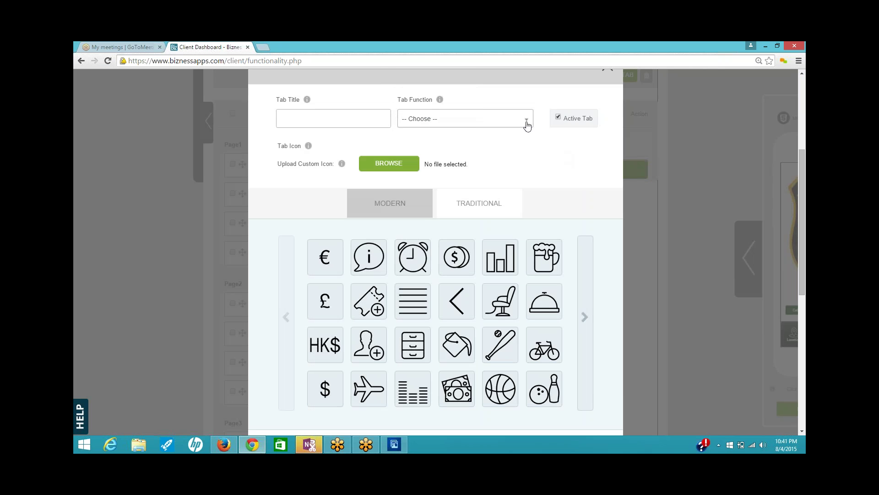
pyautogui.click(526, 120)
pyautogui.moveTo(528, 158); pyautogui.dragTo(523, 223)
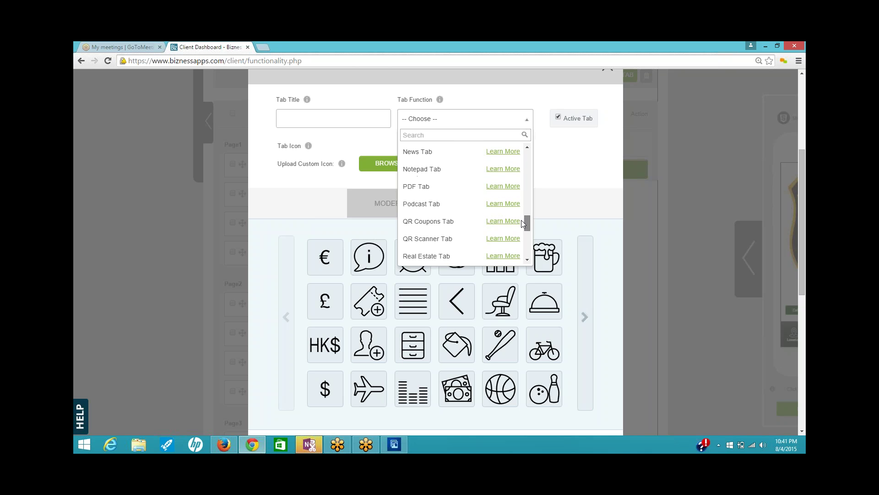
pyautogui.click(406, 153)
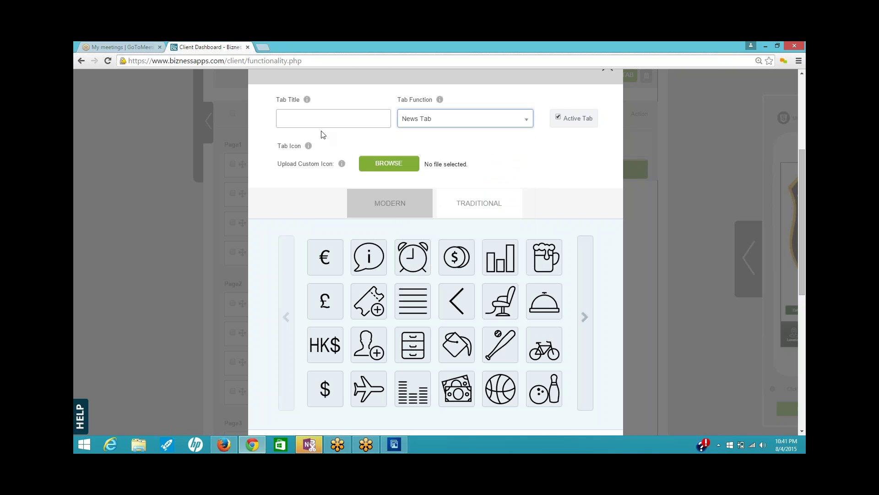
pyautogui.click(328, 119)
pyautogui.write('News')
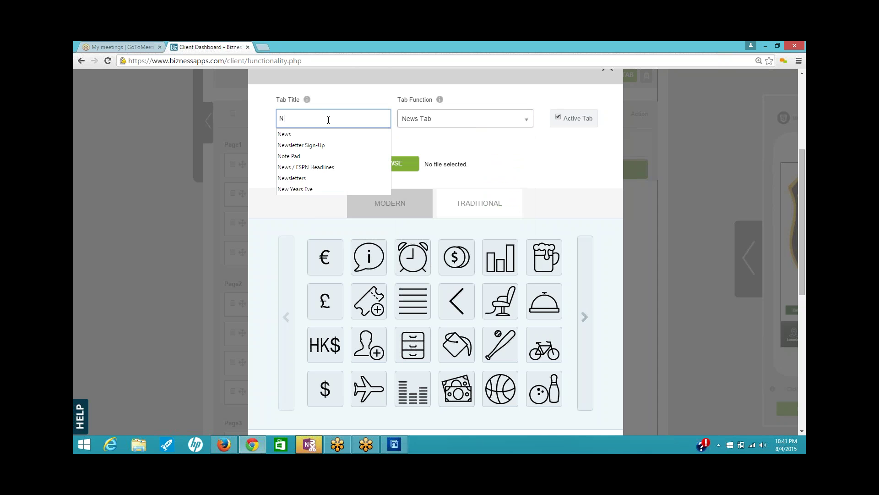
pyautogui.click(453, 150)
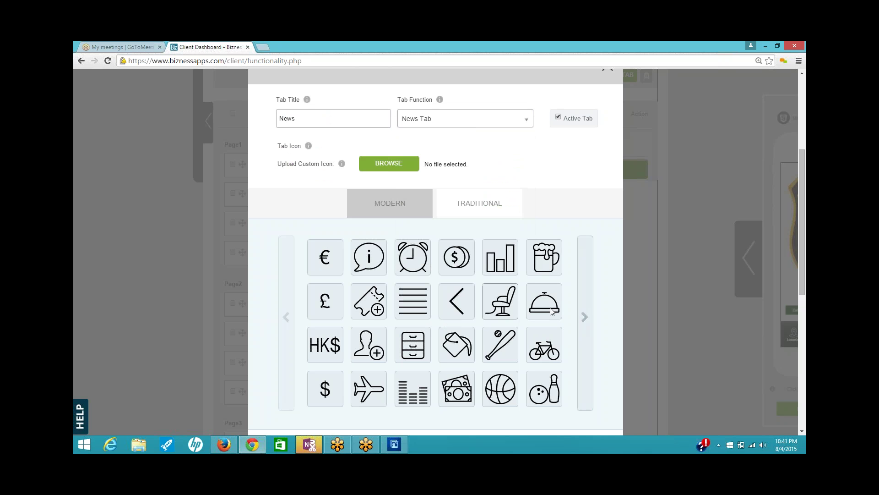
# - Give the News tab the newspaper icon and save it
pyautogui.click(585, 320)
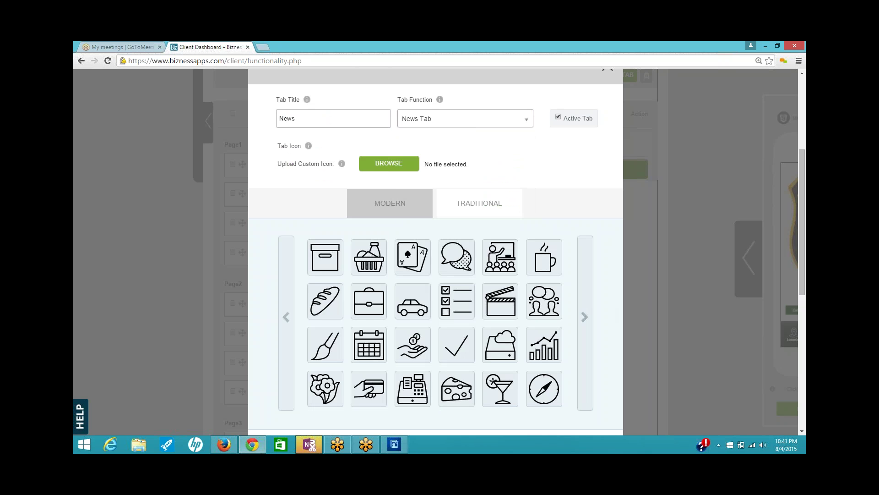
pyautogui.click(585, 317)
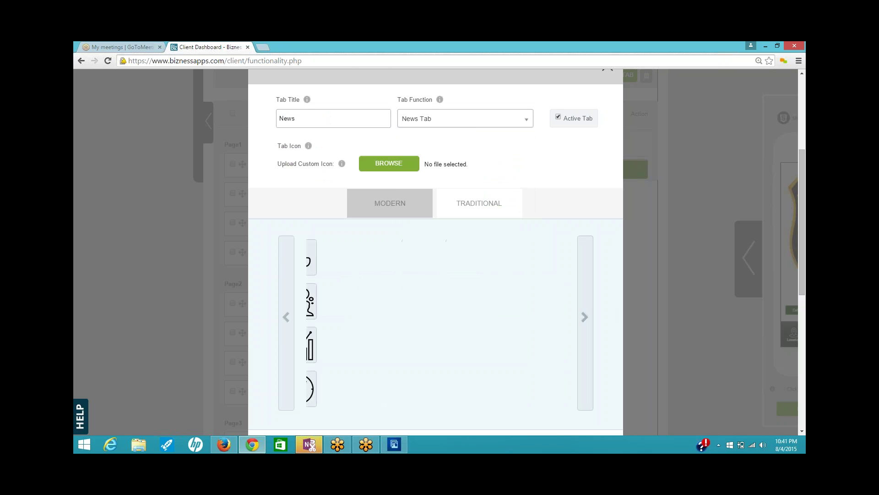
pyautogui.click(585, 318)
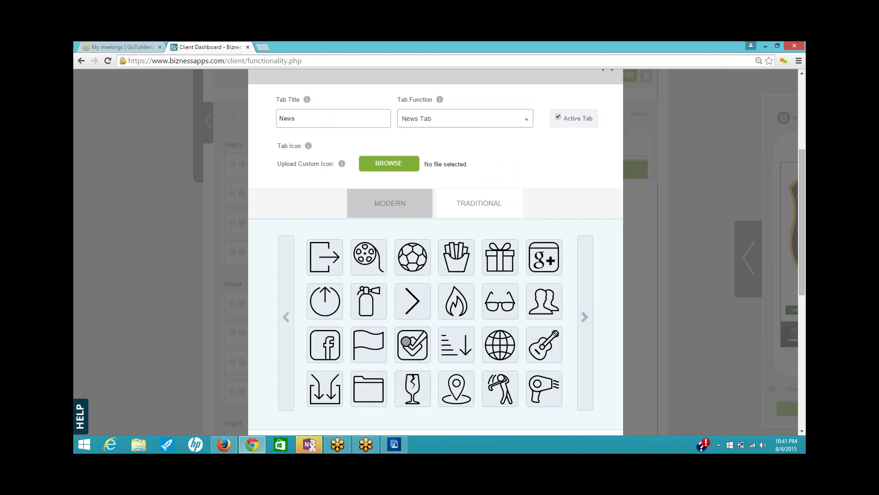
pyautogui.click(585, 317)
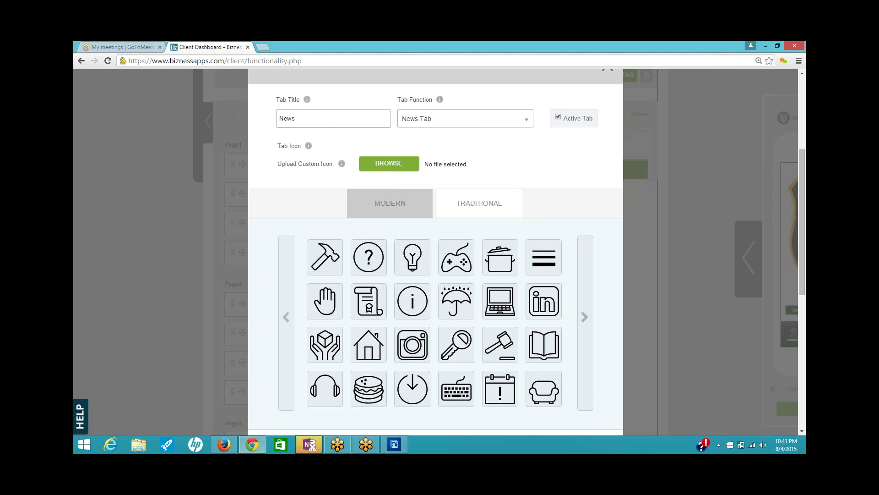
pyautogui.click(585, 317)
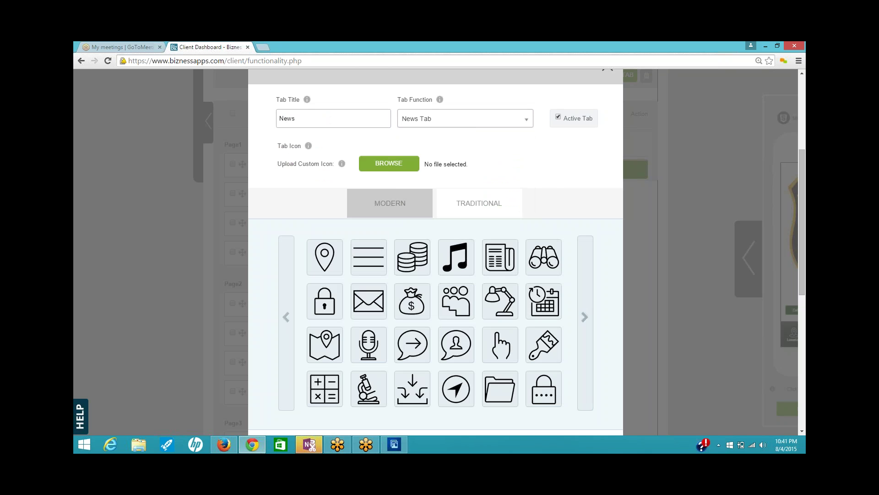
pyautogui.click(498, 259)
pyautogui.scroll(-2, 506, 342)
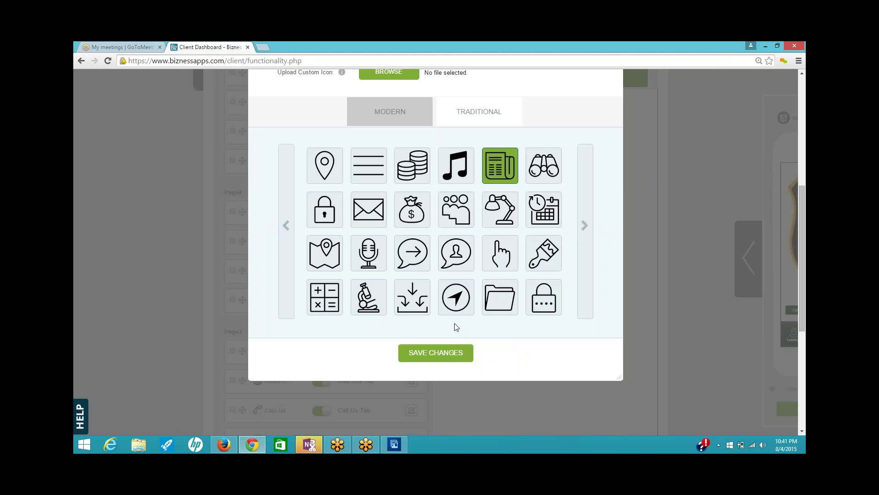
pyautogui.click(451, 354)
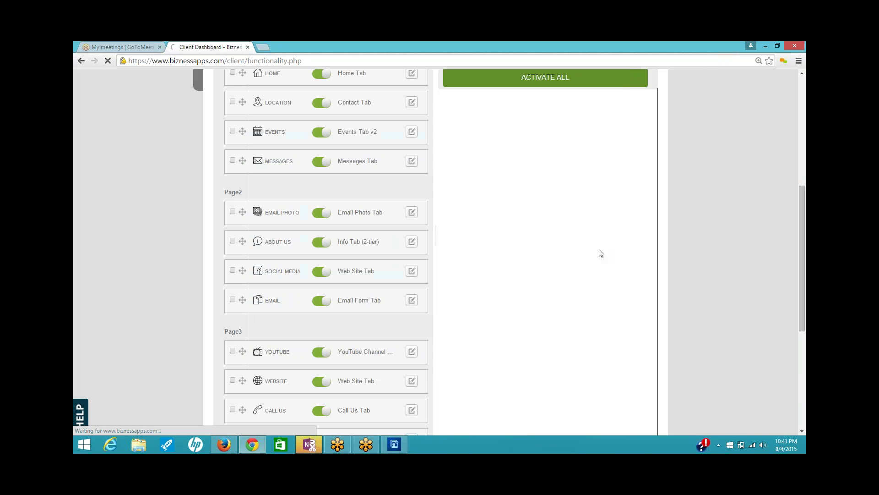
# - Add a new tab using the Voice Recording Tab function, titled 'Voice Recorder'
pyautogui.scroll(-2, 590, 179)
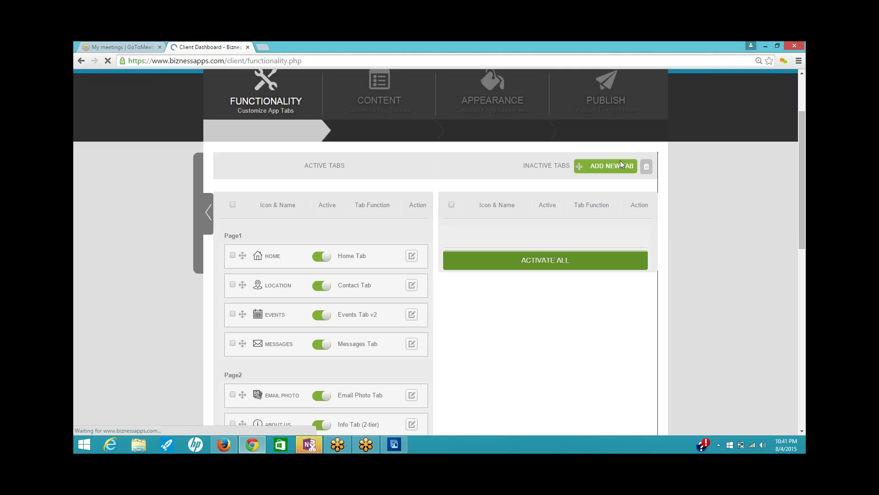
pyautogui.click(621, 165)
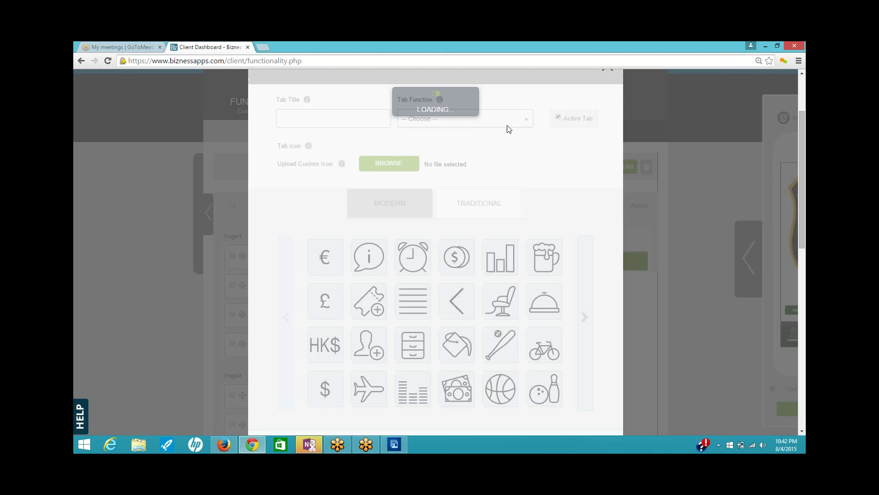
pyautogui.click(527, 118)
pyautogui.moveTo(529, 156); pyautogui.dragTo(535, 273)
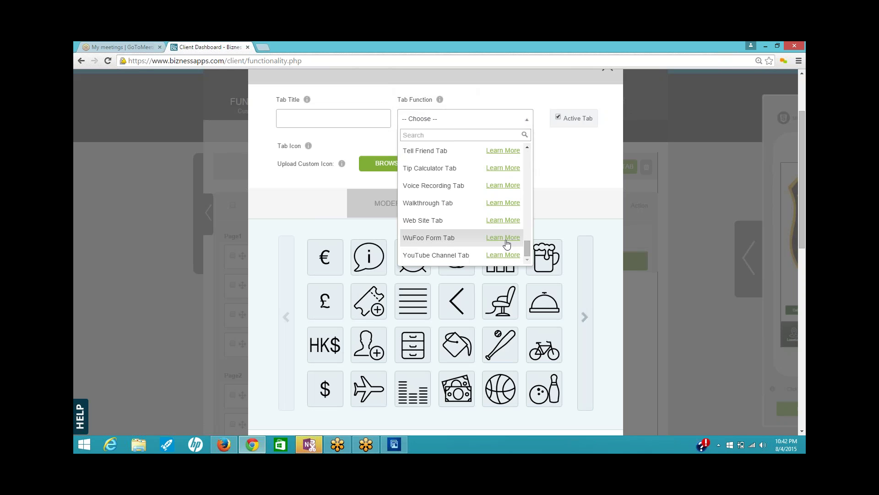
pyautogui.moveTo(528, 249); pyautogui.dragTo(527, 239)
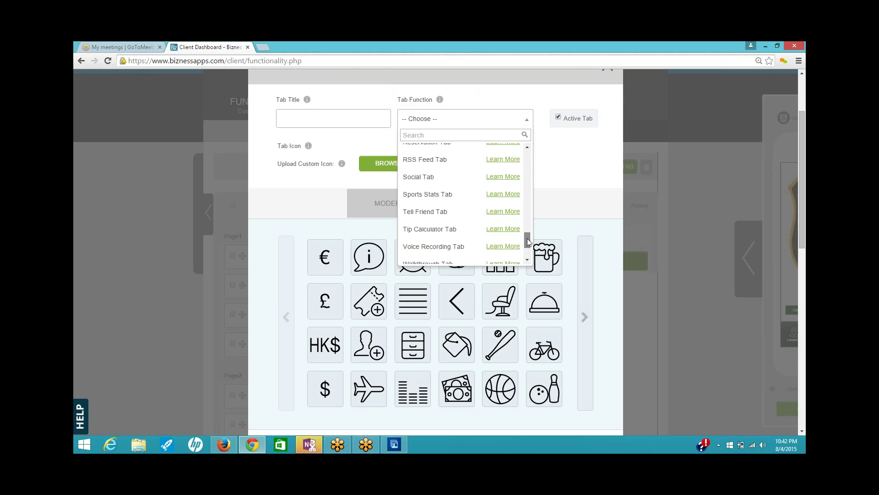
pyautogui.click(446, 246)
pyautogui.click(330, 120)
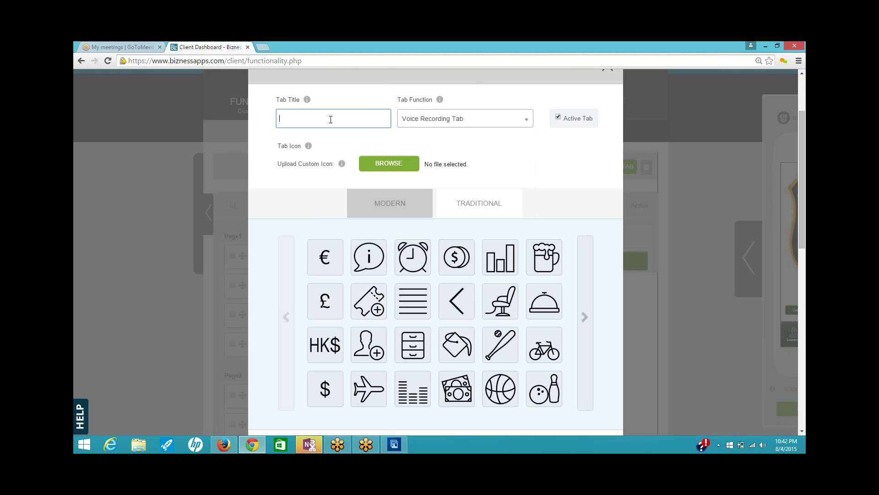
pyautogui.write('Voic')
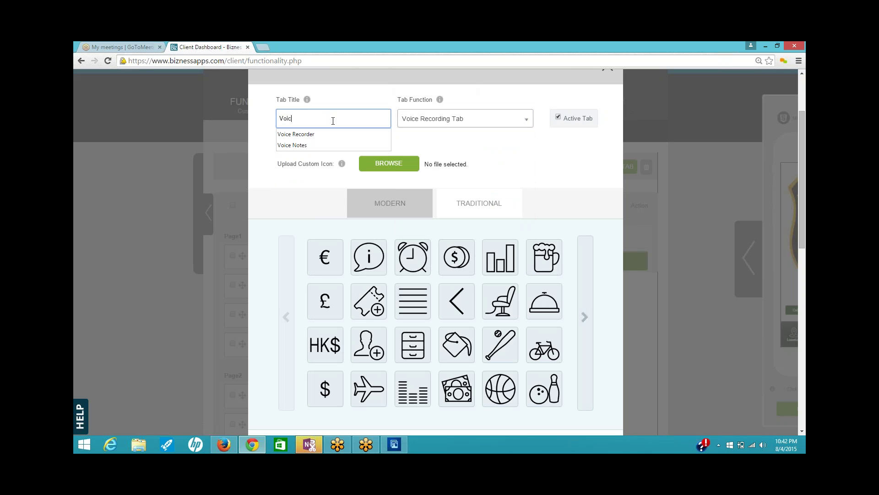
pyautogui.write('e Recorder')
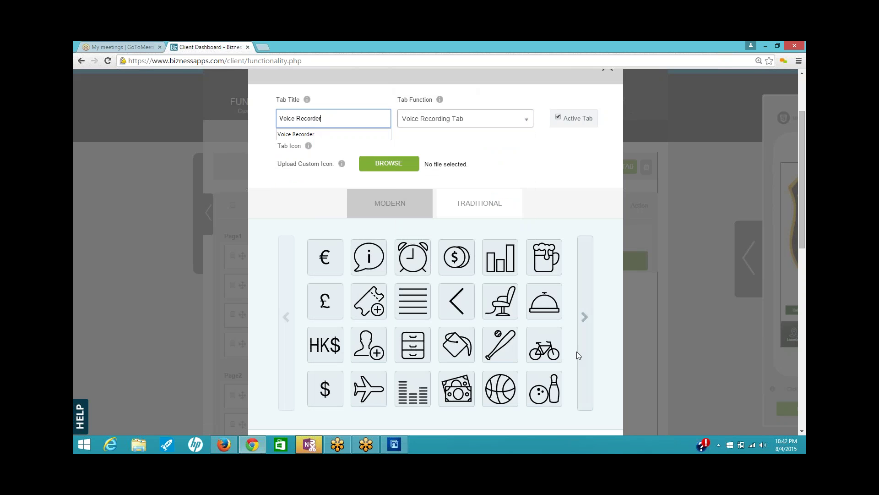
# - Give the Voice Recorder tab the microphone icon and save it
pyautogui.click(584, 319)
pyautogui.click(585, 319)
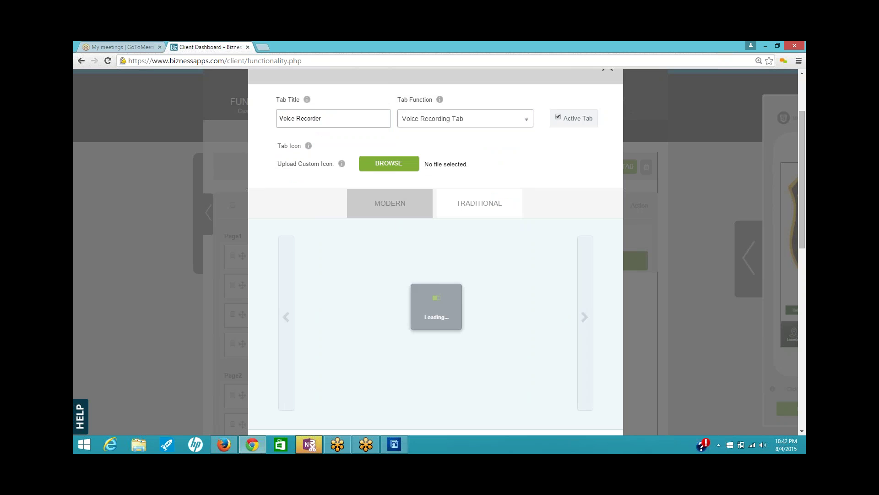
pyautogui.click(584, 319)
pyautogui.click(585, 319)
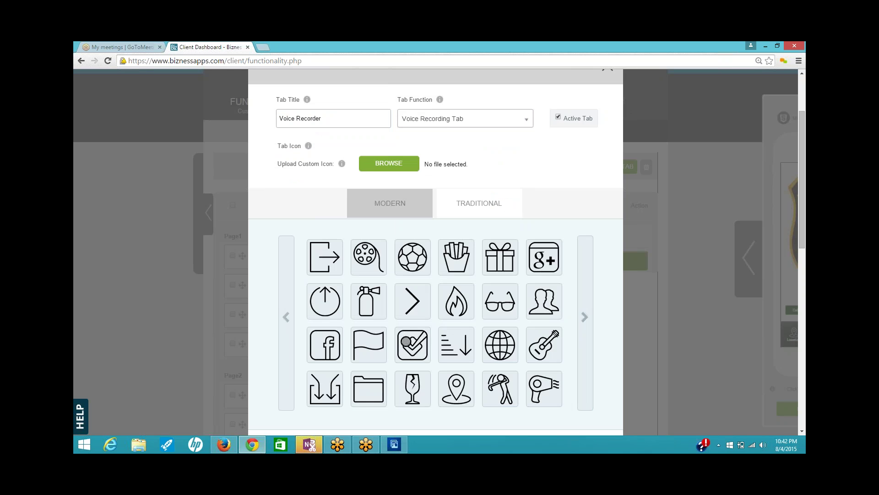
pyautogui.click(585, 317)
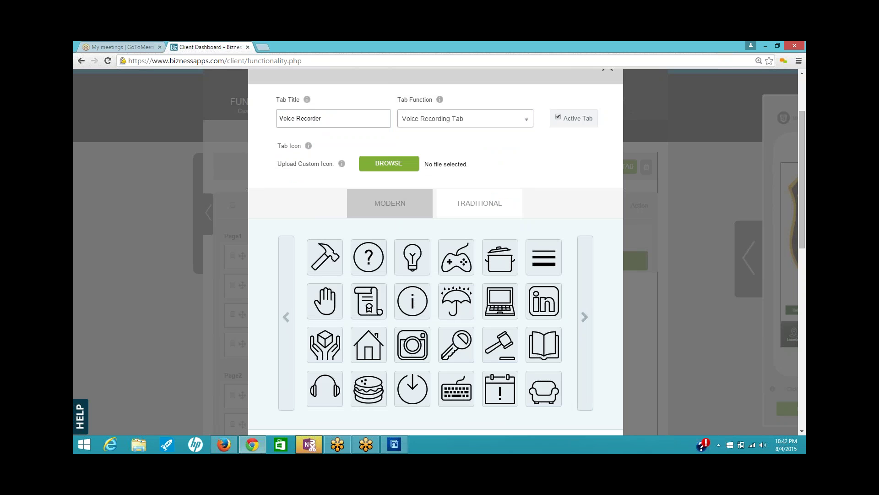
pyautogui.click(585, 317)
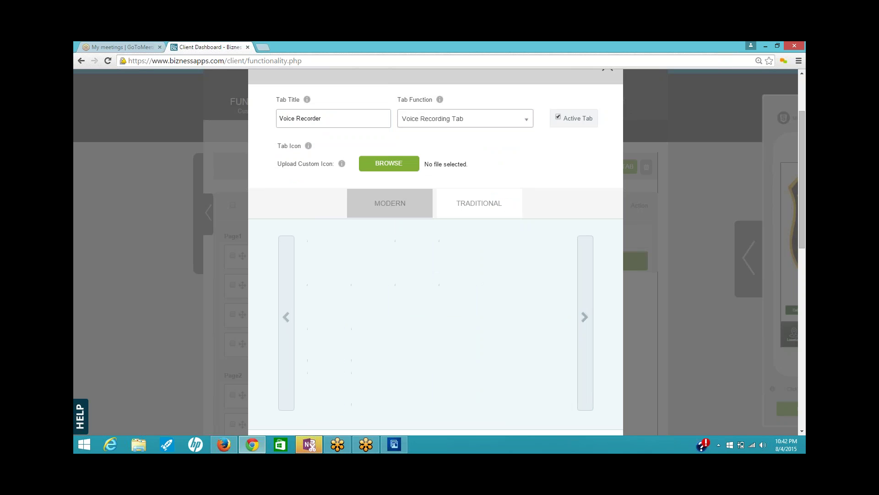
pyautogui.click(377, 353)
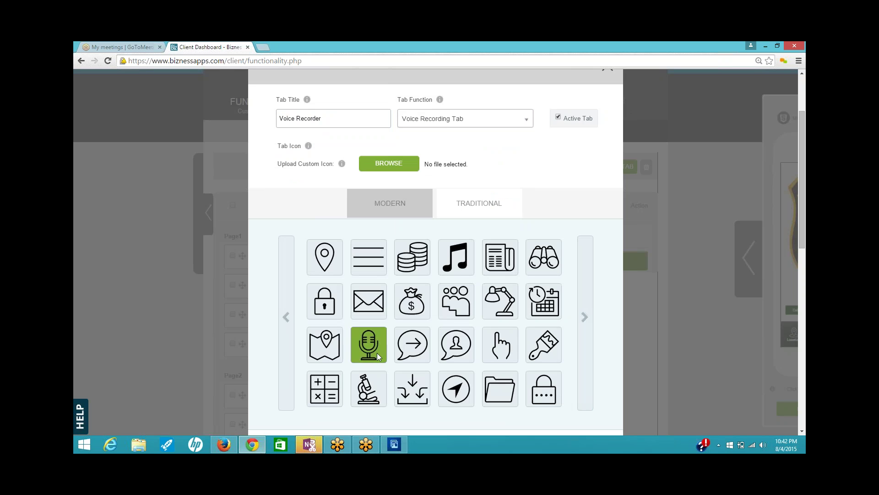
pyautogui.scroll(-2, 434, 351)
pyautogui.click(435, 352)
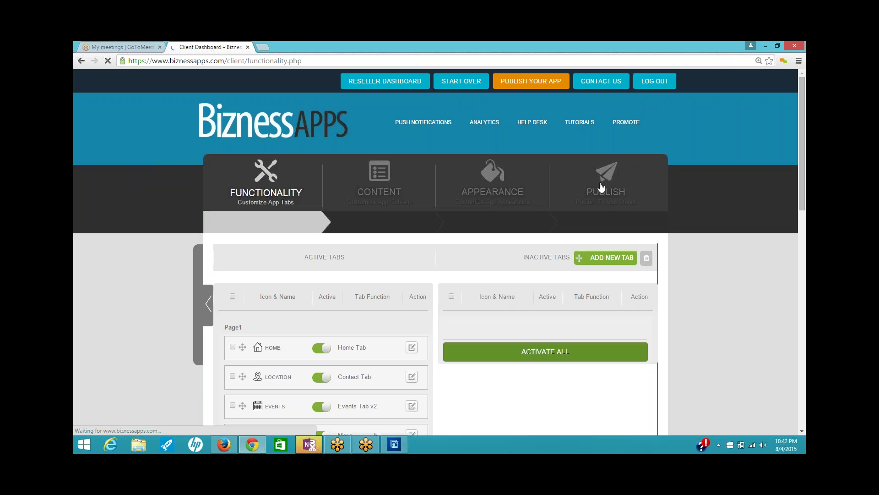
pyautogui.click(628, 258)
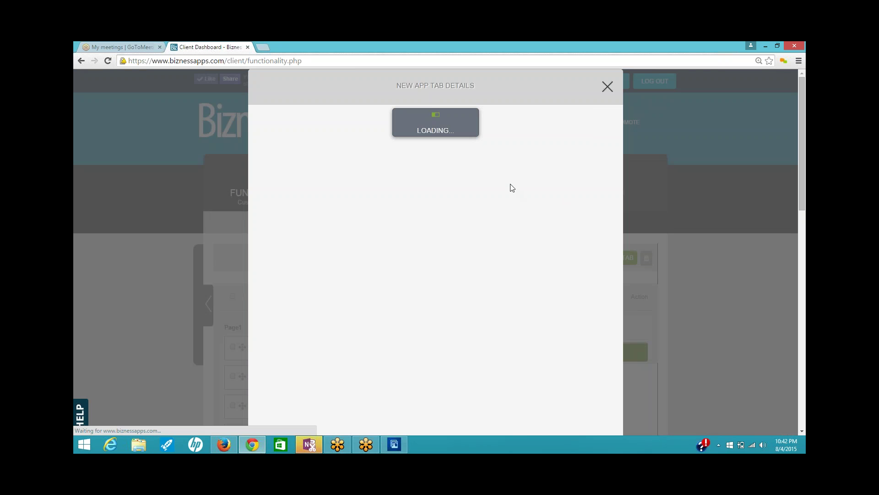
pyautogui.click(525, 166)
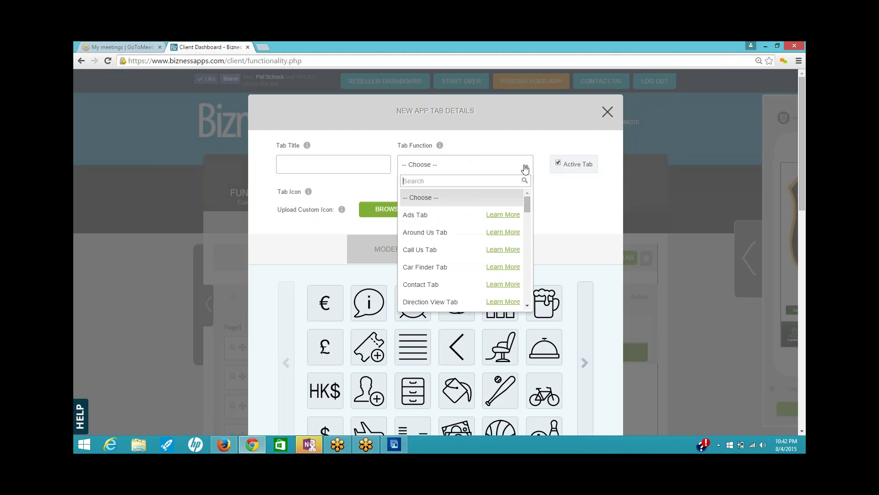
pyautogui.scroll(1, 536, 284)
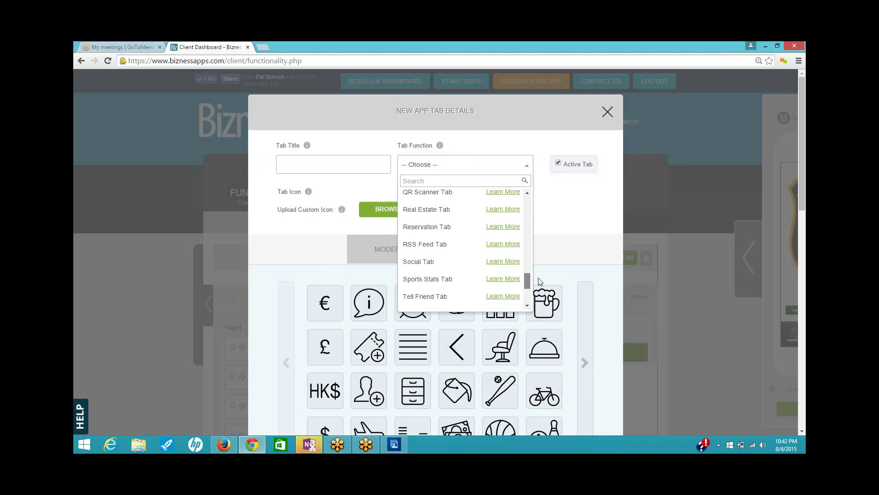
pyautogui.scroll(-1, 537, 278)
pyautogui.scroll(1, 542, 285)
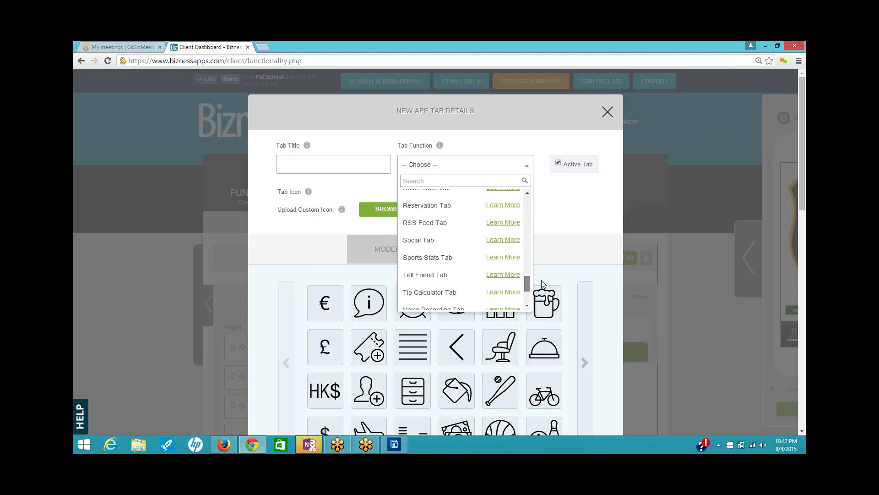
pyautogui.scroll(1, 543, 284)
pyautogui.scroll(1, 544, 280)
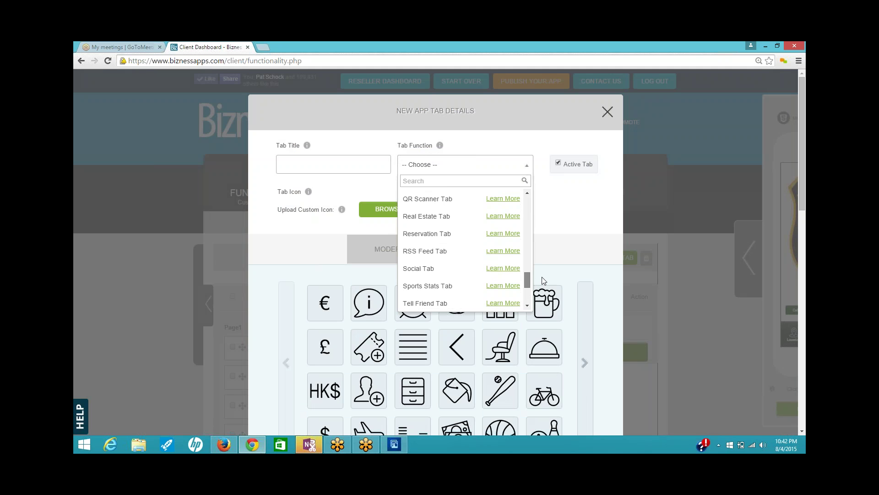
pyautogui.scroll(1, 545, 278)
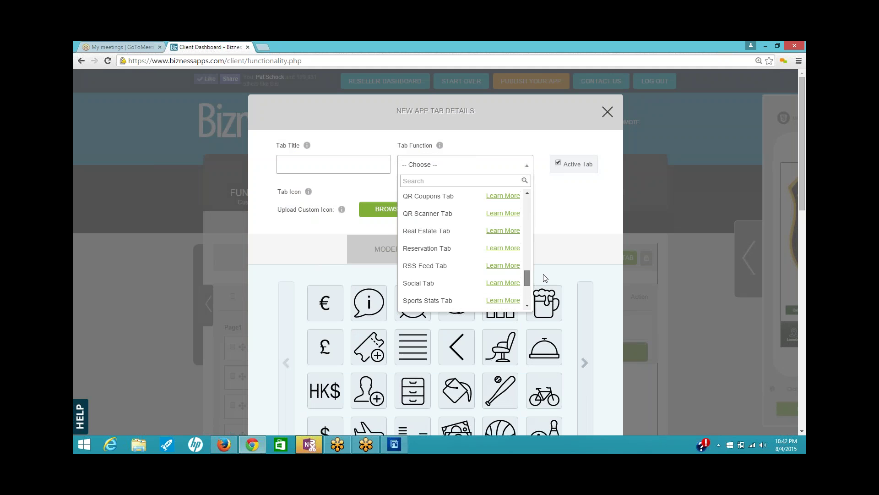
pyautogui.scroll(4, 545, 278)
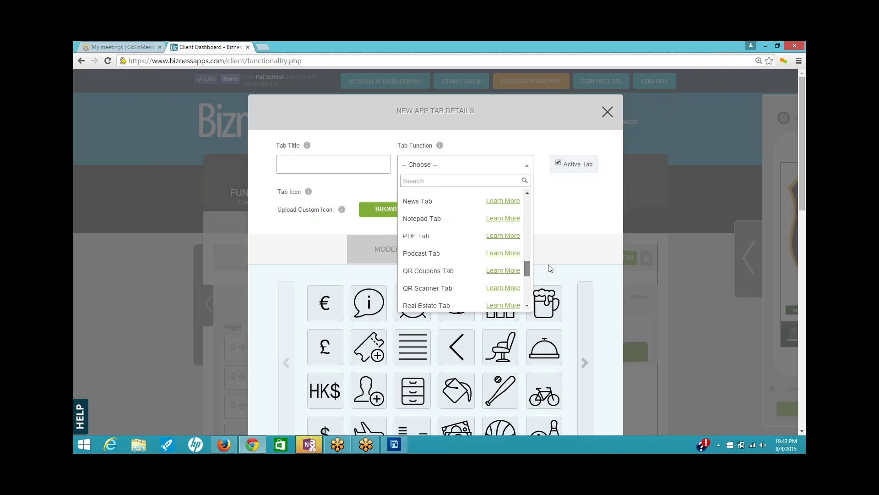
pyautogui.scroll(3, 550, 267)
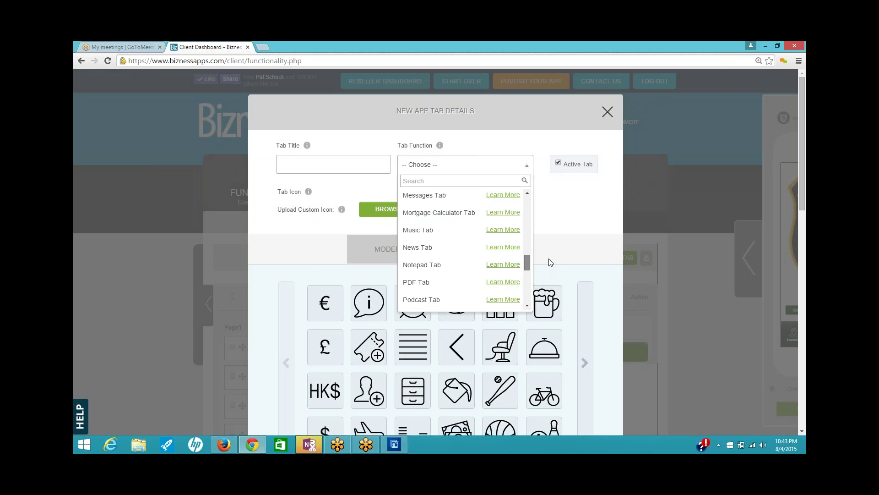
pyautogui.scroll(3, 550, 262)
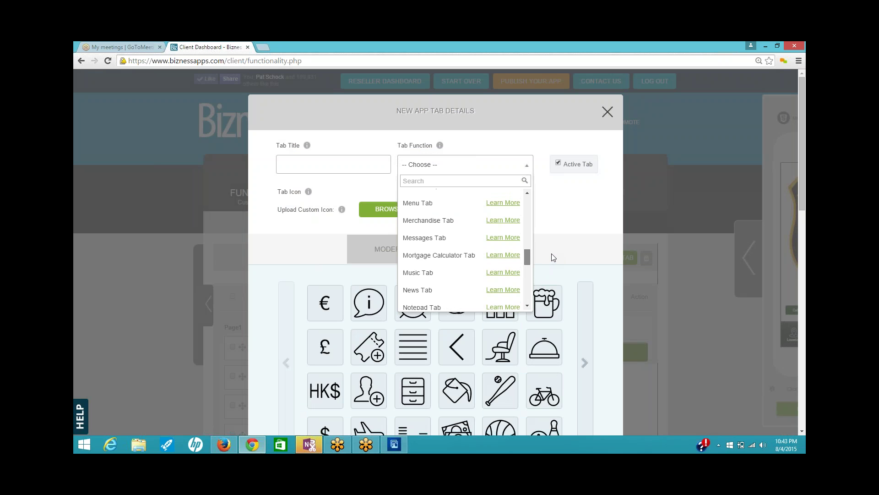
pyautogui.scroll(4, 553, 257)
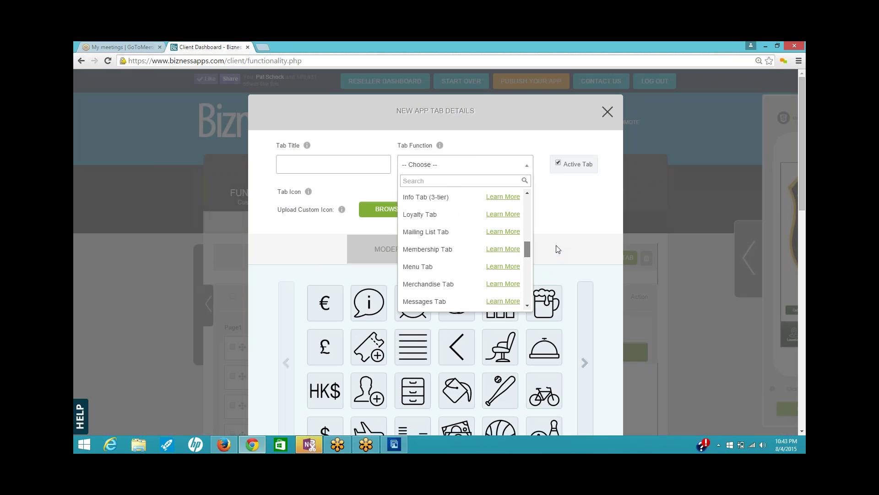
pyautogui.scroll(4, 558, 249)
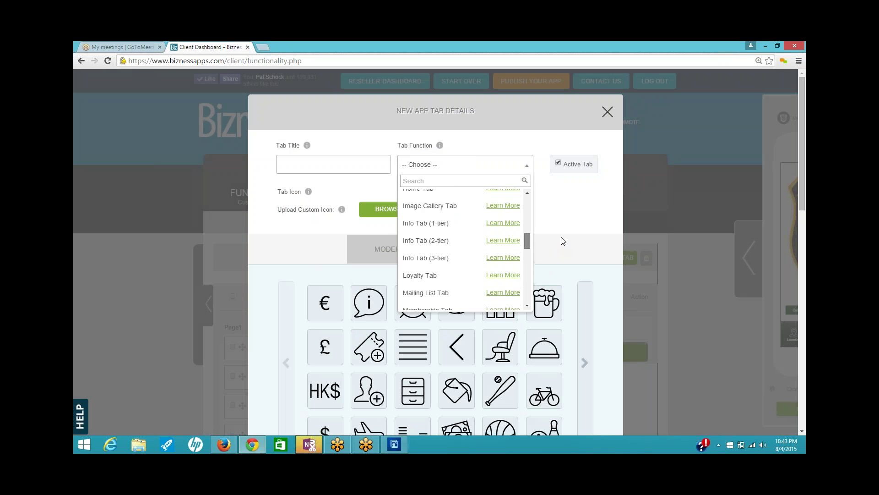
pyautogui.scroll(3, 563, 241)
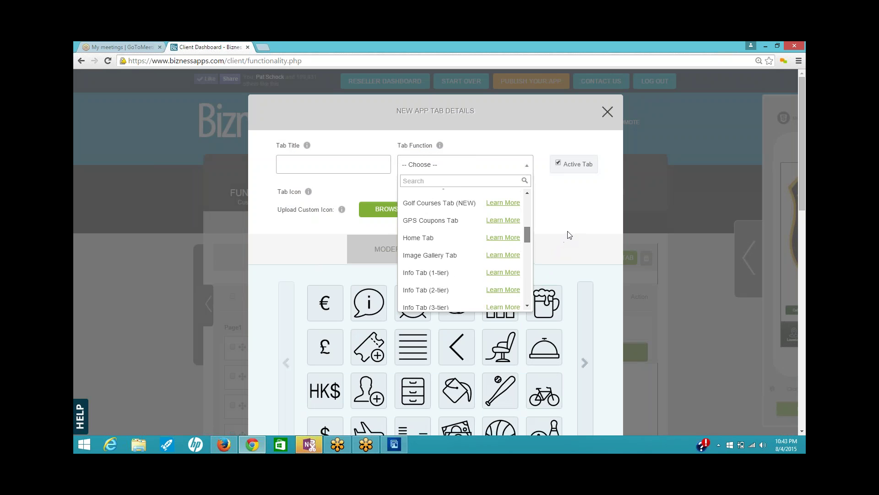
pyautogui.moveTo(567, 231); pyautogui.dragTo(568, 230)
pyautogui.click(608, 112)
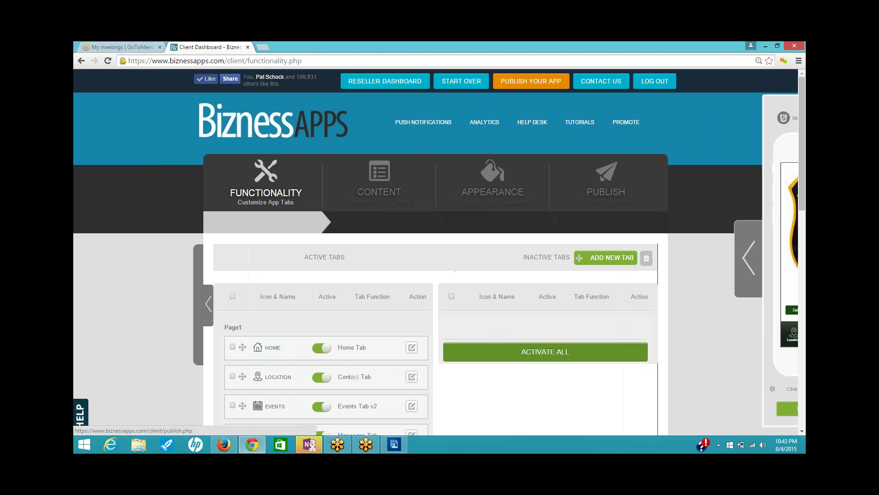
# - Open the Website tab's content settings, then switch to Firefox with the police Facebook photo
pyautogui.click(380, 176)
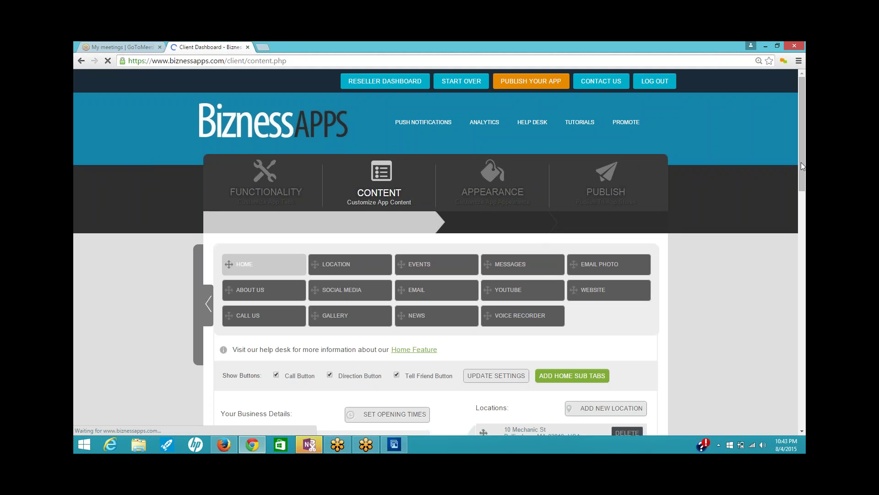
pyautogui.moveTo(801, 165); pyautogui.dragTo(801, 203)
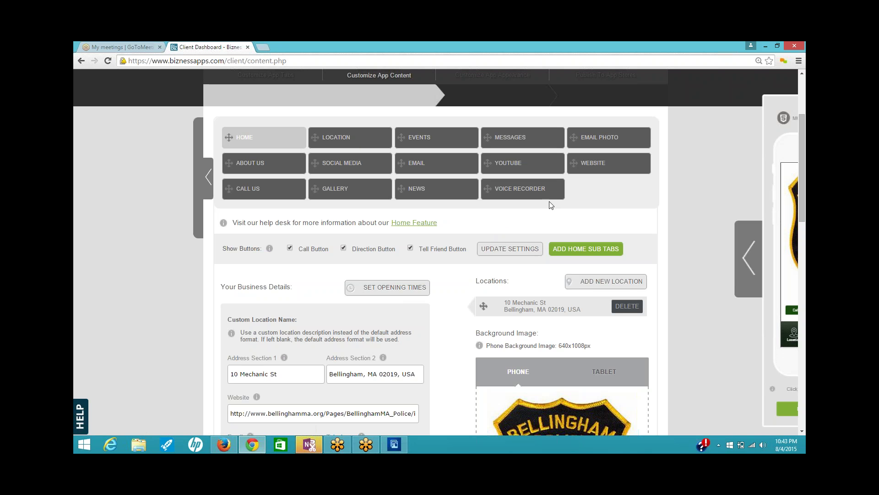
pyautogui.click(601, 161)
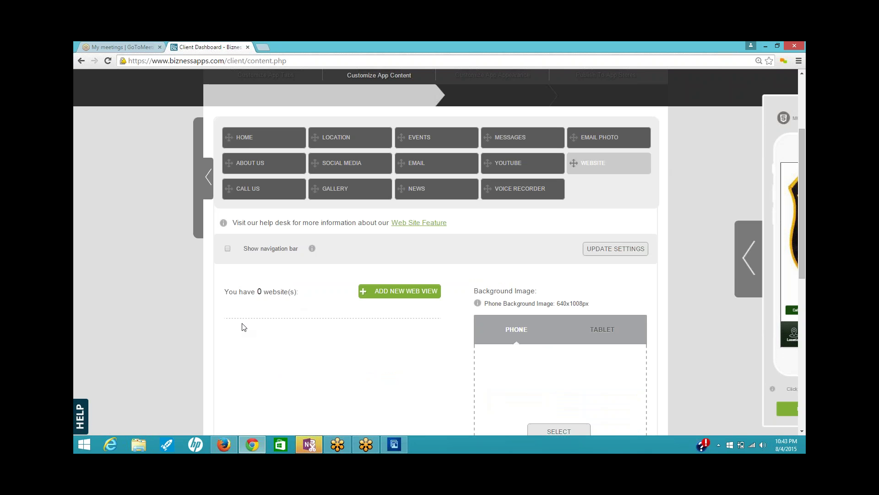
pyautogui.click(228, 446)
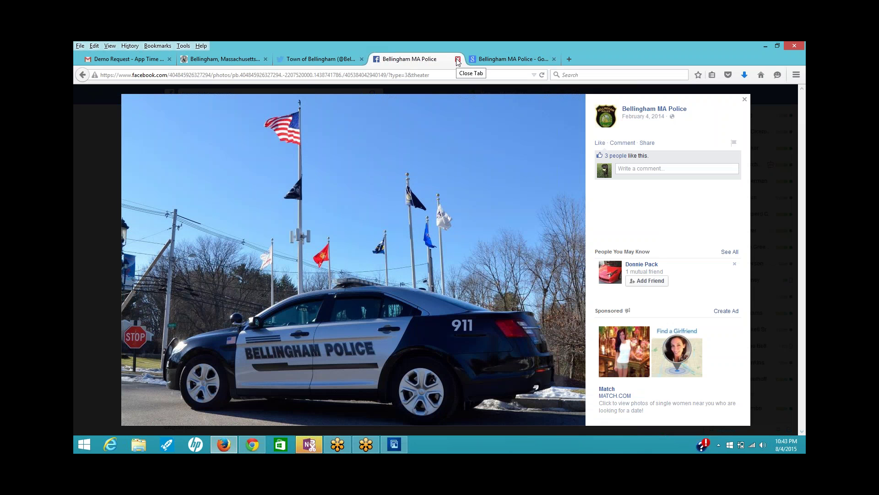
# - Copy the Bellingham Police Department page address in Firefox and return to Bizness Apps
pyautogui.click(745, 99)
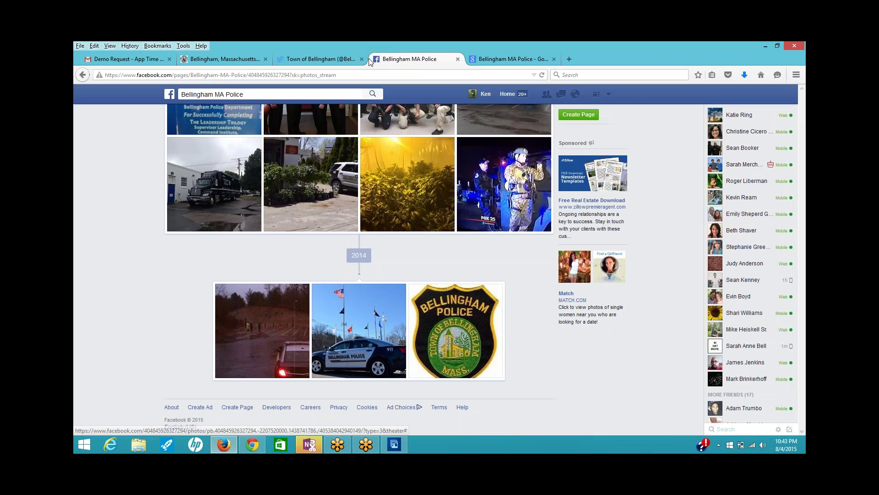
pyautogui.click(217, 59)
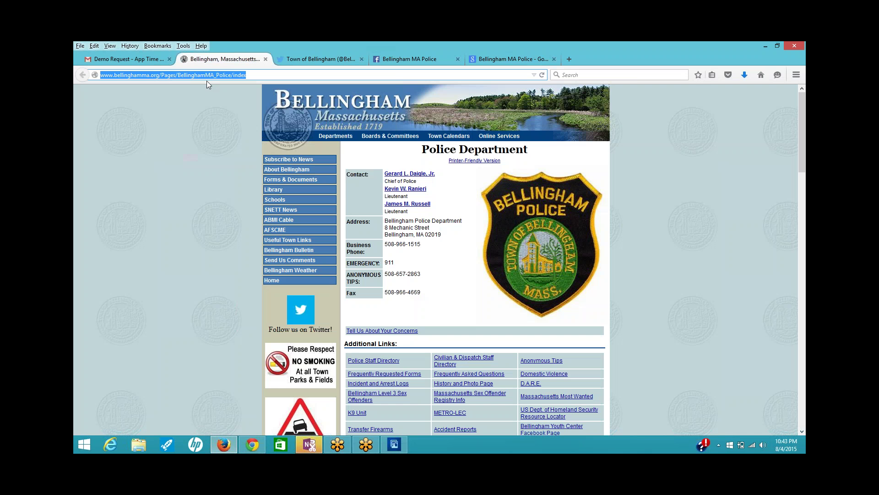
pyautogui.rightClick(209, 75)
pyautogui.click(234, 107)
pyautogui.click(251, 444)
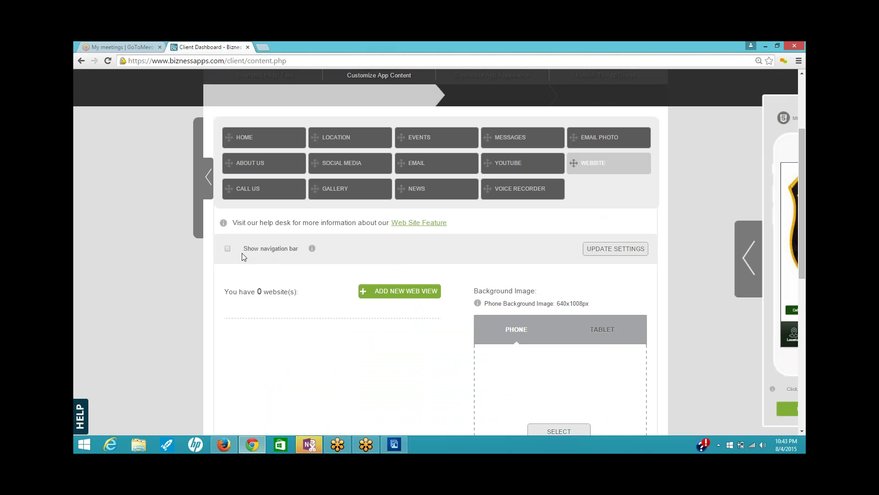
# - Enable the Website section's navigation bar and add a 'Website' web view with the police page URL
pyautogui.click(227, 248)
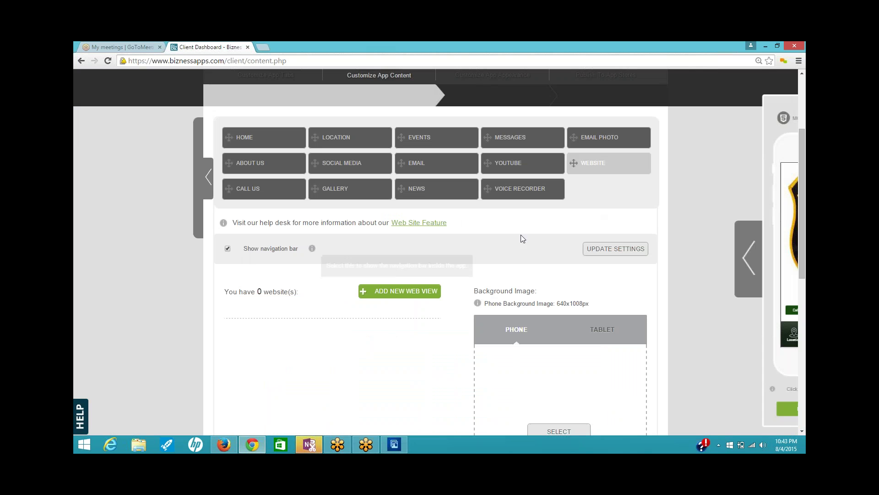
pyautogui.click(614, 248)
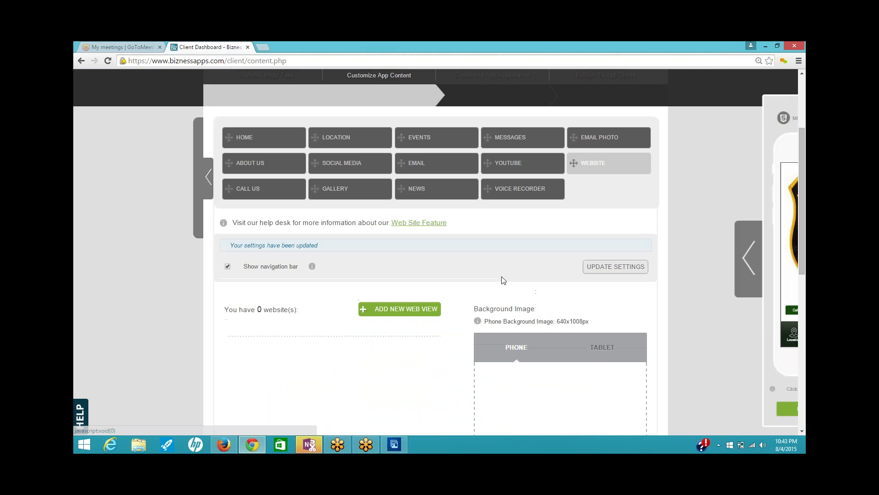
pyautogui.click(390, 313)
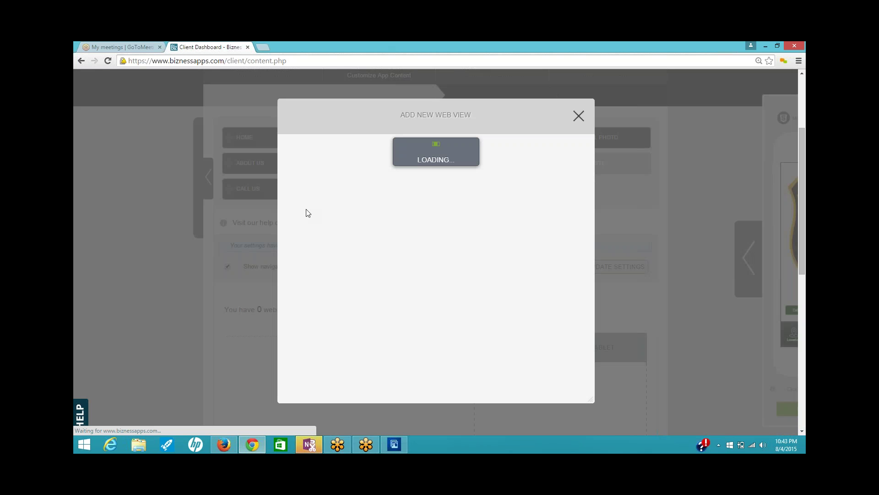
pyautogui.click(340, 245)
pyautogui.rightClick(340, 244)
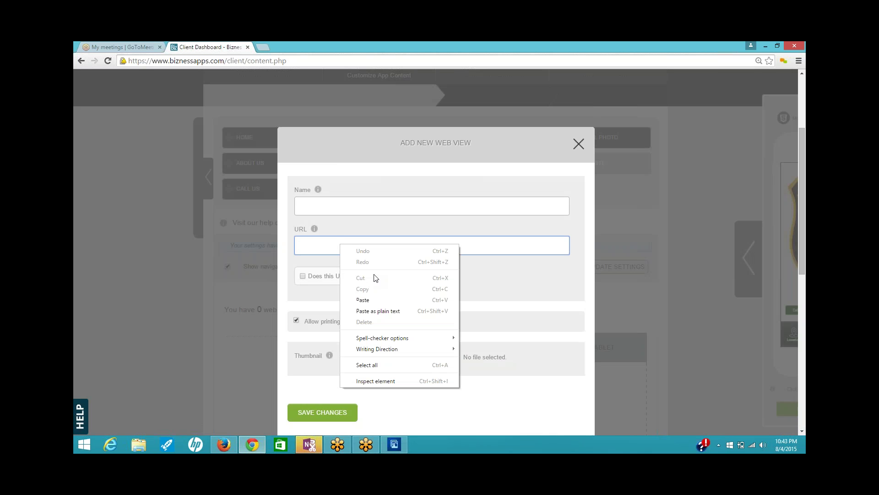
pyautogui.click(362, 299)
pyautogui.click(351, 207)
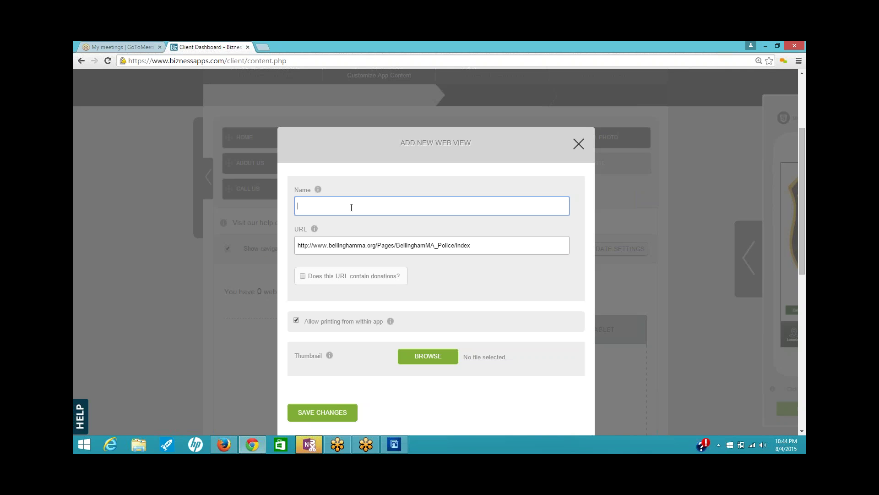
pyautogui.write('Website')
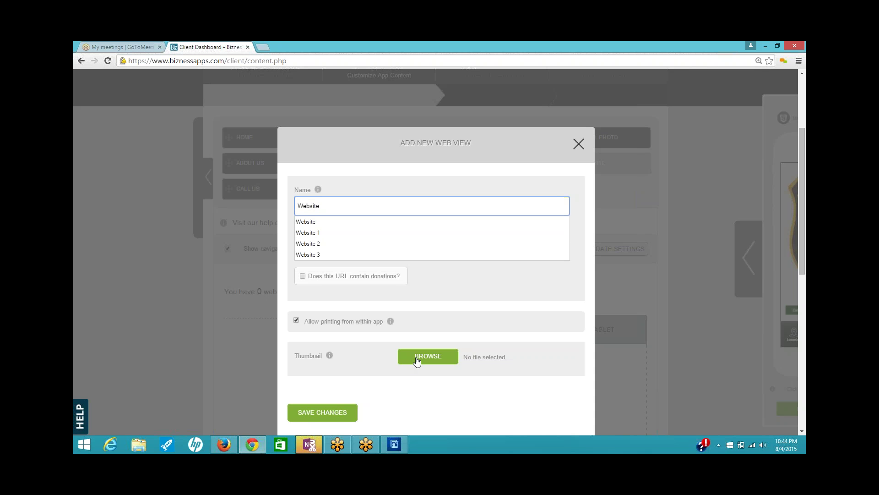
pyautogui.click(341, 412)
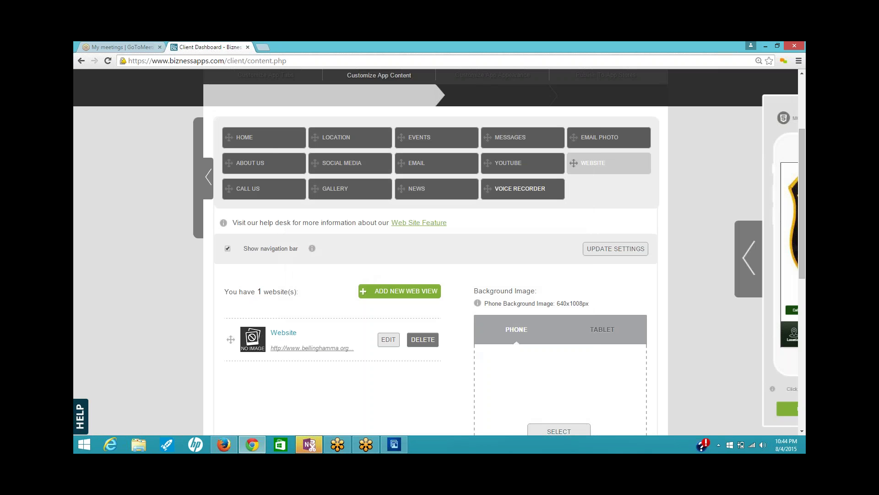
# - Open the Social Media section and copy the town's Twitter page address from Firefox
pyautogui.click(337, 166)
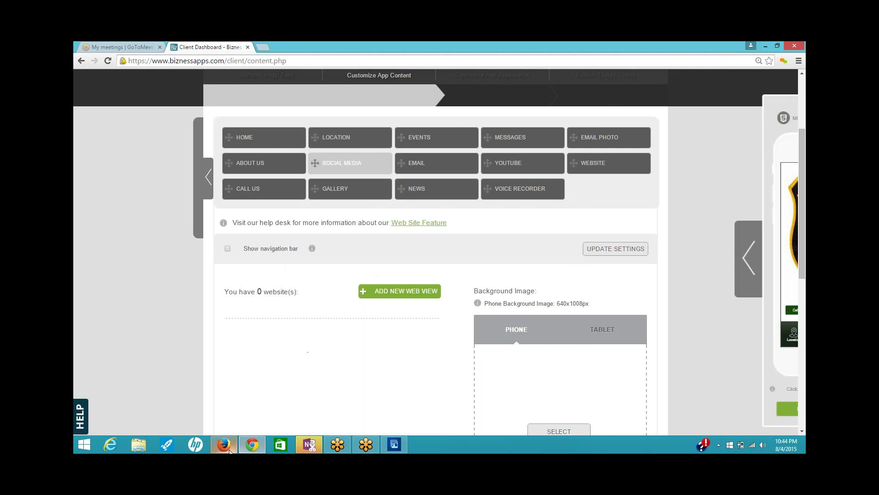
pyautogui.click(229, 450)
pyautogui.click(322, 58)
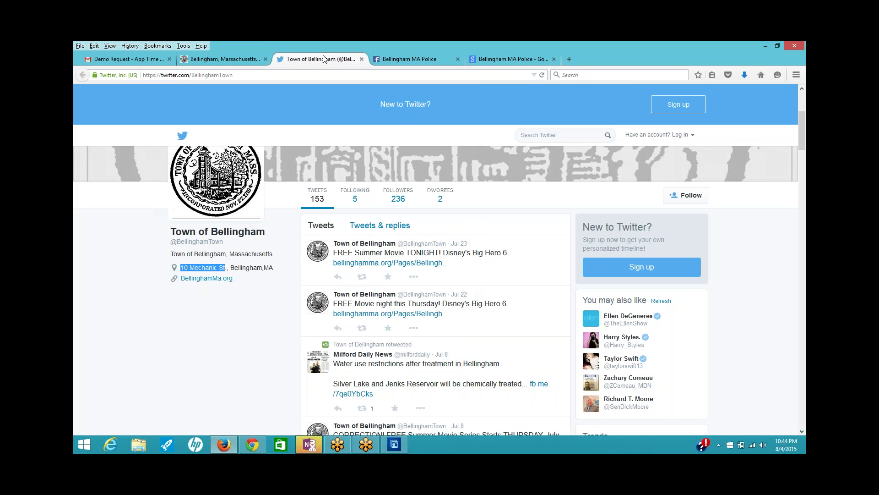
pyautogui.click(239, 75)
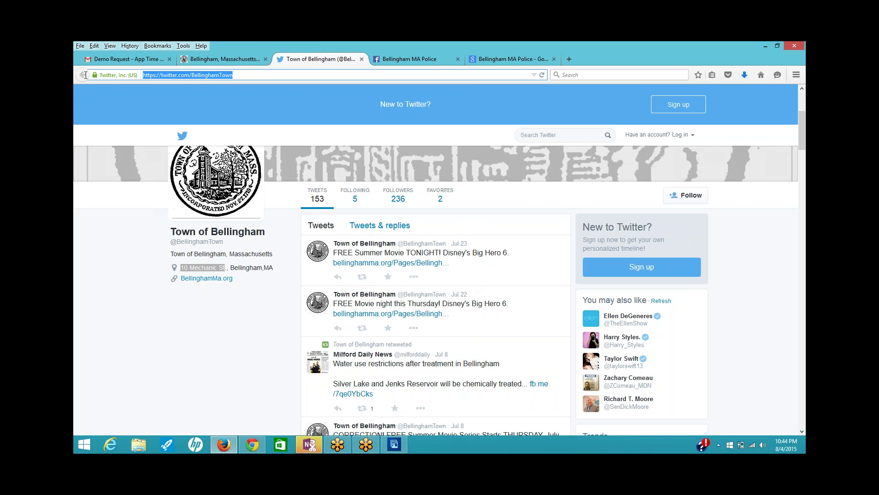
pyautogui.rightClick(210, 74)
pyautogui.click(219, 103)
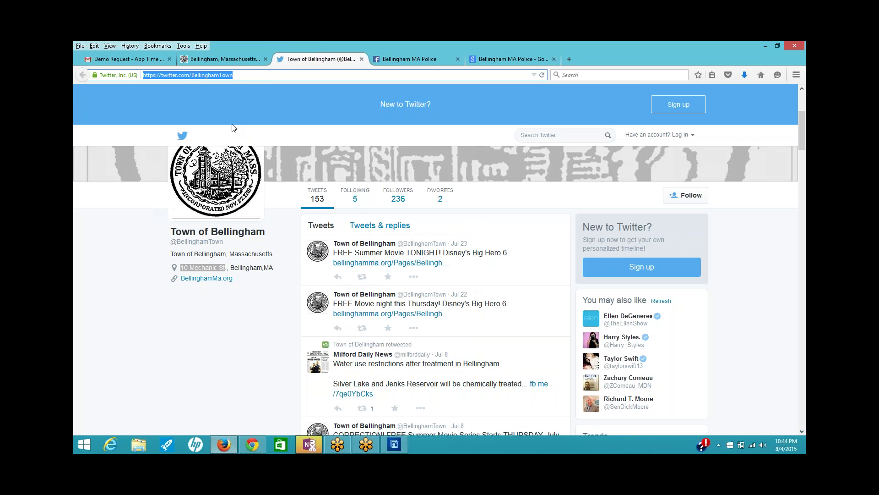
pyautogui.click(248, 437)
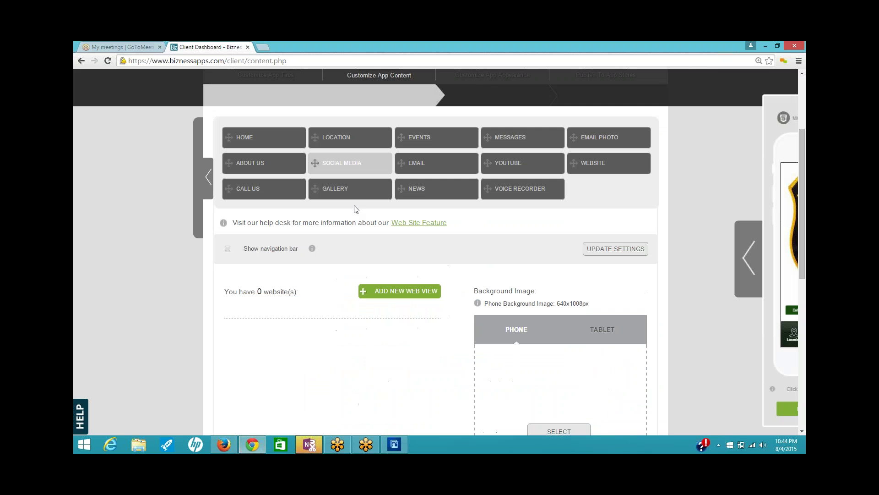
# - Enable Social Media's navigation bar and add a 'Follow Us' web view with the Twitter URL
pyautogui.click(228, 250)
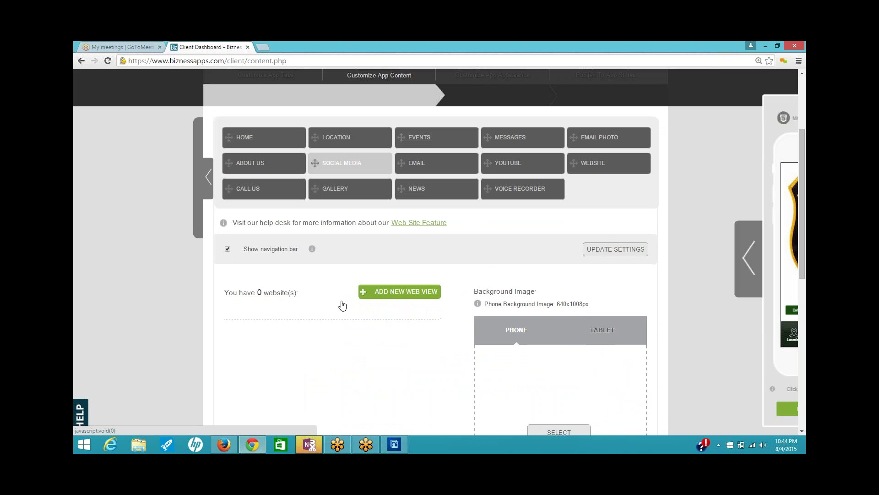
pyautogui.click(386, 314)
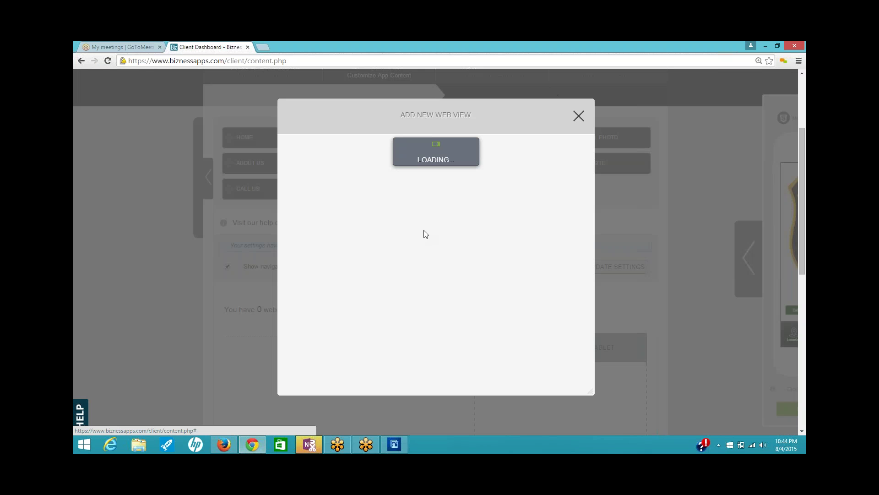
pyautogui.click(372, 247)
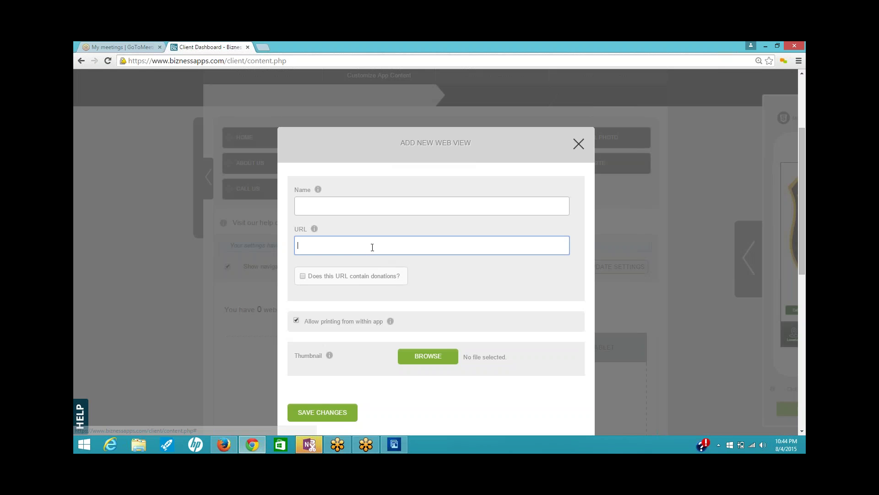
pyautogui.rightClick(372, 247)
pyautogui.click(389, 302)
pyautogui.click(359, 207)
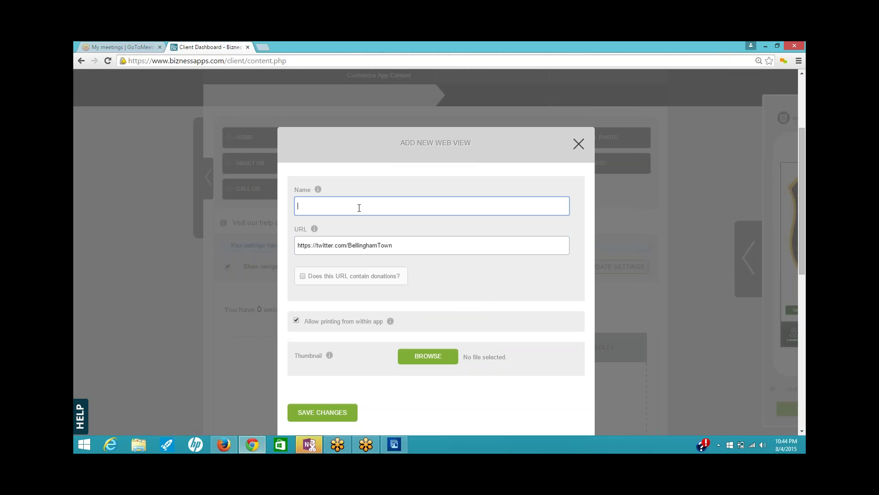
pyautogui.write('Fo')
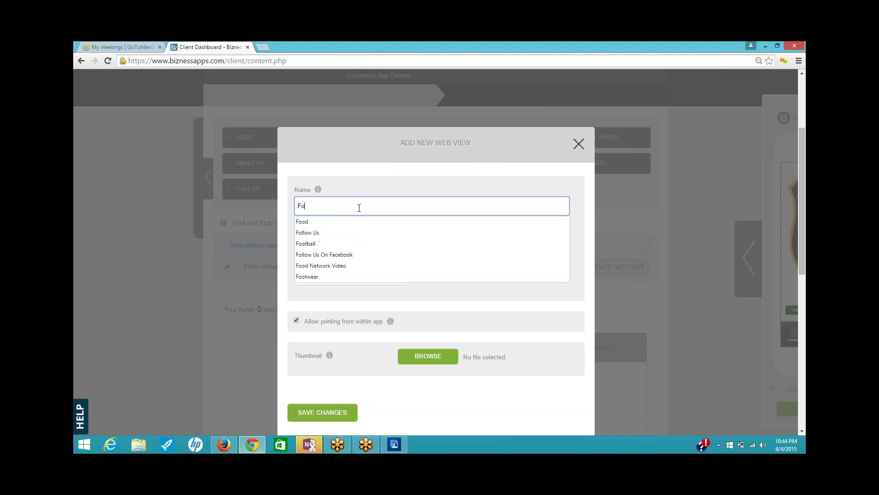
pyautogui.write('llow Us')
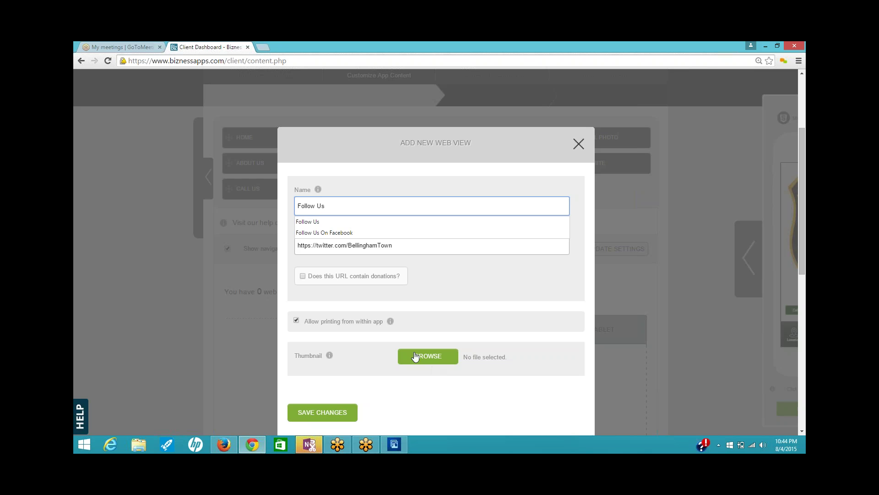
# - Attach twitter.png as the Follow Us thumbnail and save the web view
pyautogui.click(440, 356)
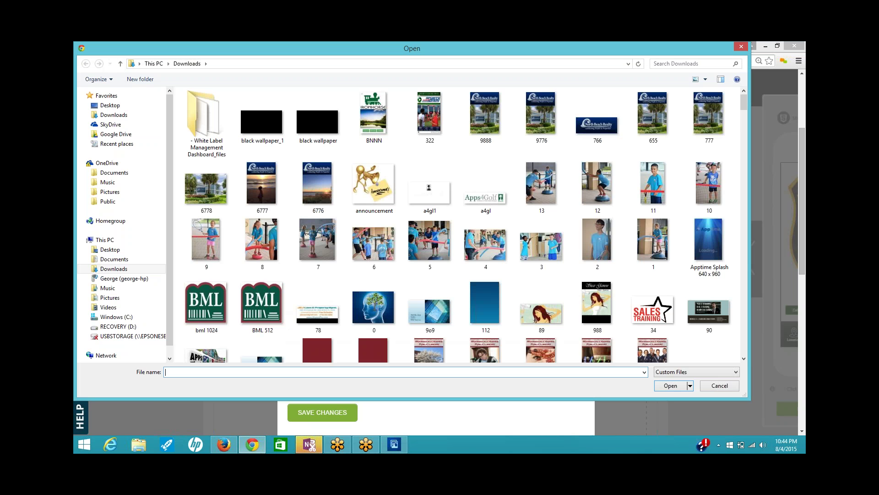
pyautogui.write('twitt')
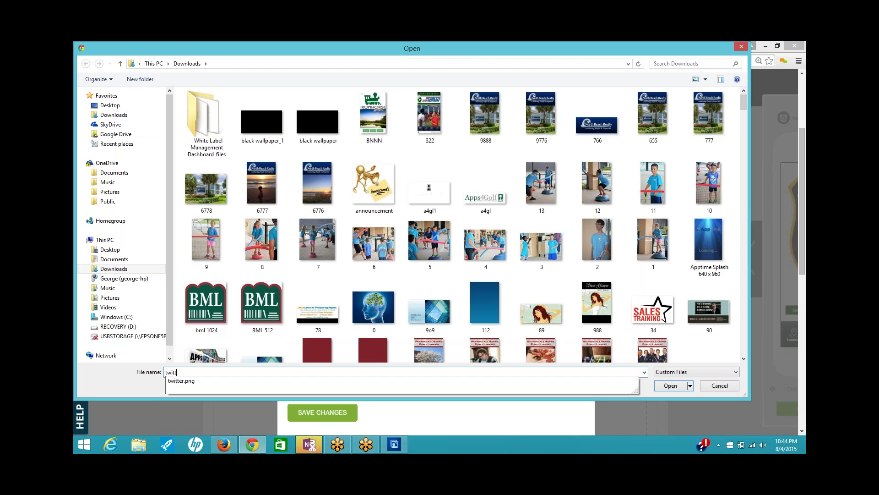
pyautogui.press('Down')
pyautogui.press('Return')
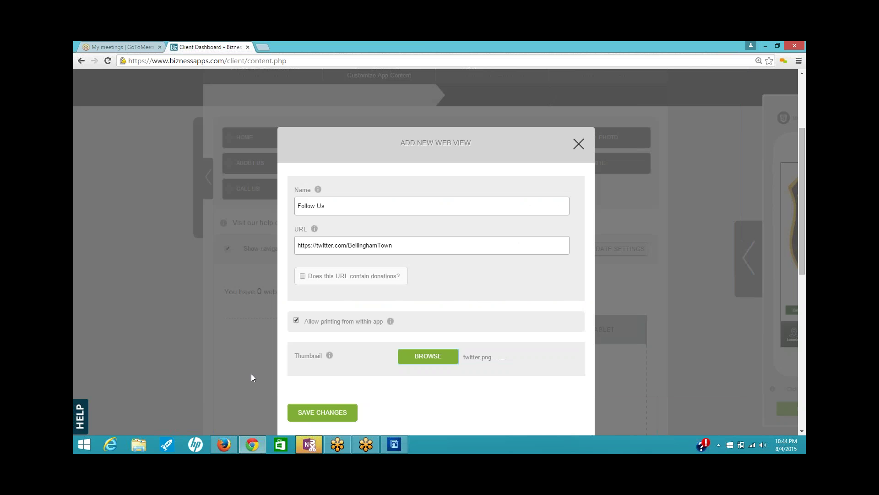
pyautogui.click(323, 415)
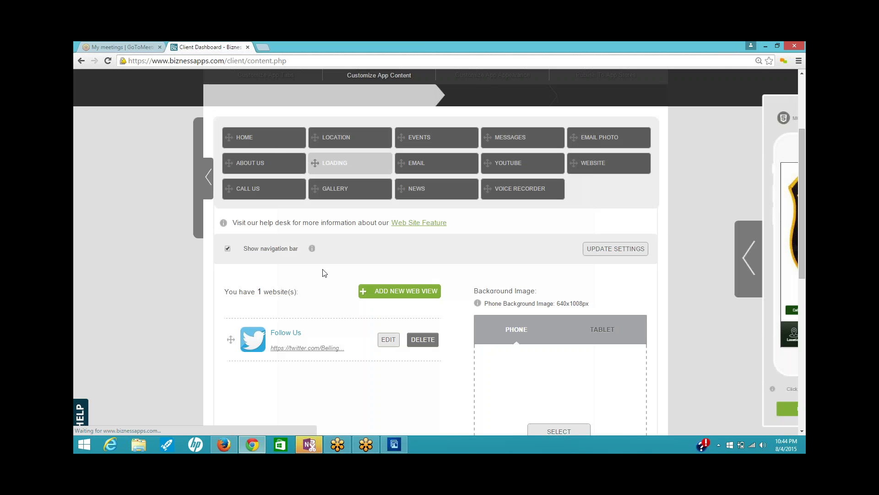
pyautogui.click(412, 299)
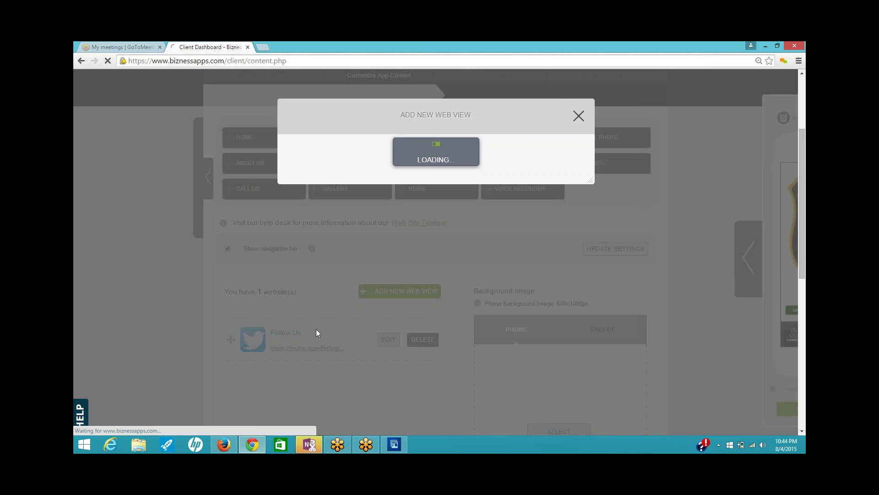
# - Copy the Bellingham MA Police Facebook Timeline page address in Firefox and return to Chrome
pyautogui.click(224, 444)
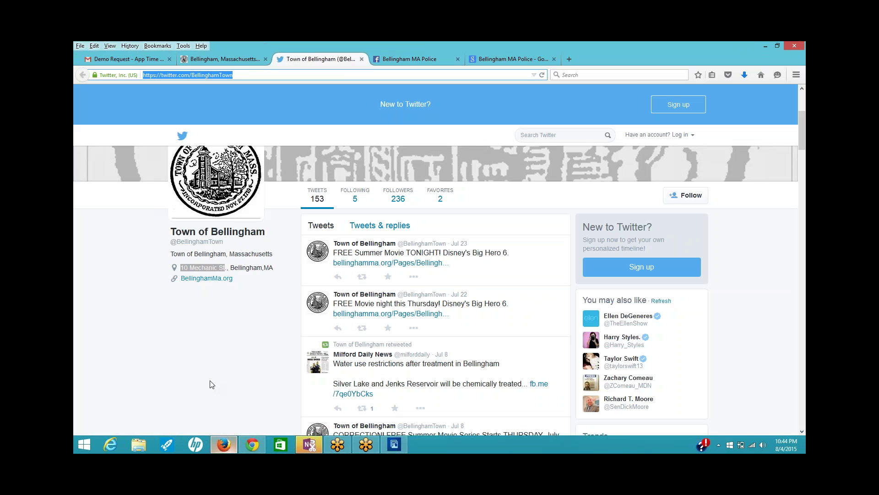
pyautogui.click(405, 59)
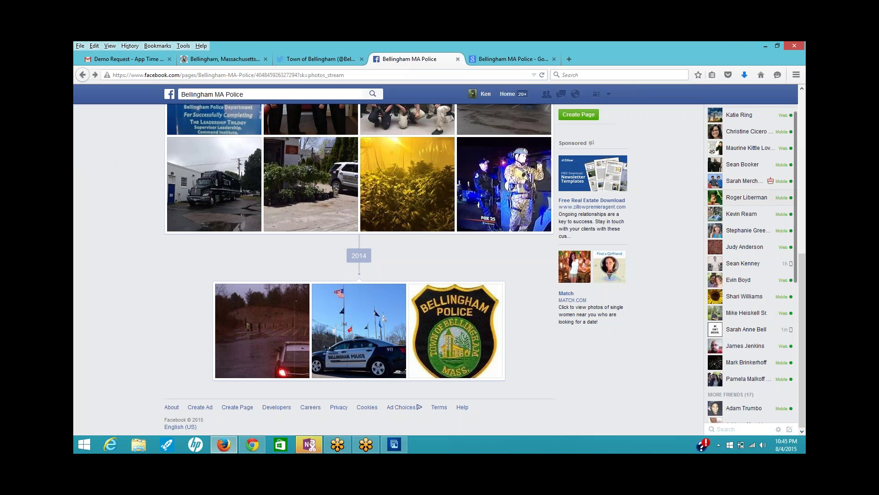
pyautogui.scroll(7, 475, 163)
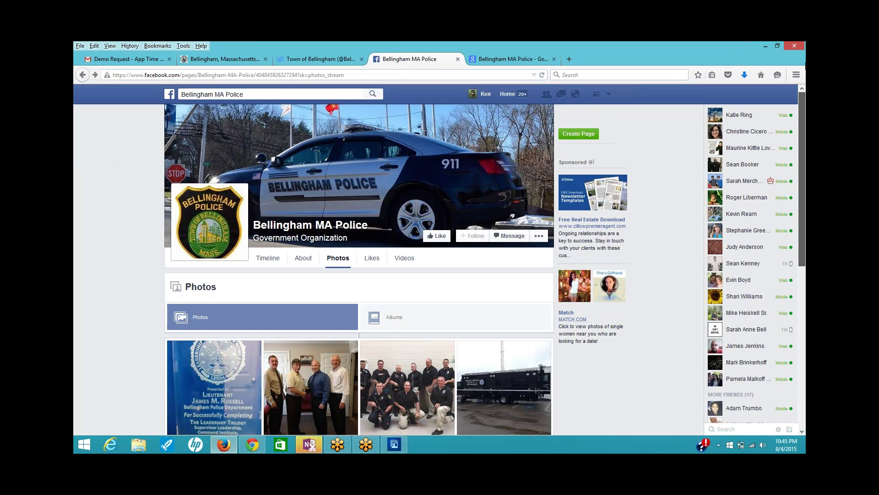
pyautogui.click(266, 258)
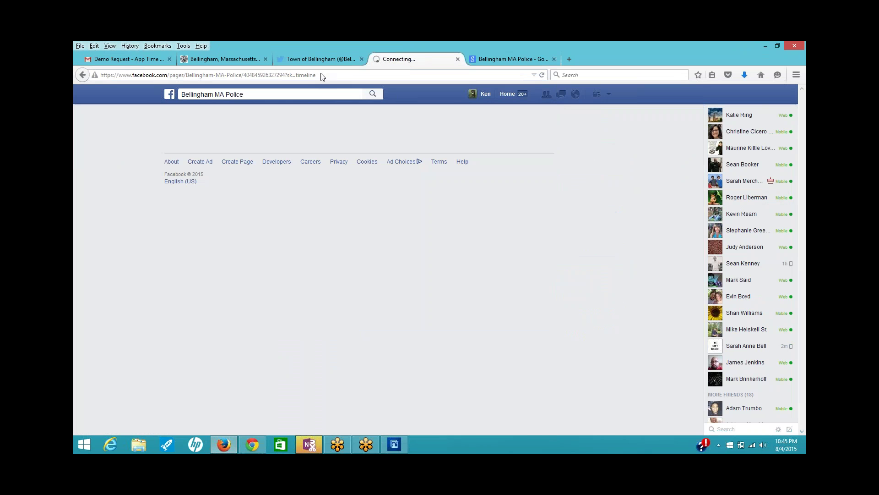
pyautogui.moveTo(326, 75); pyautogui.dragTo(87, 82)
pyautogui.rightClick(156, 76)
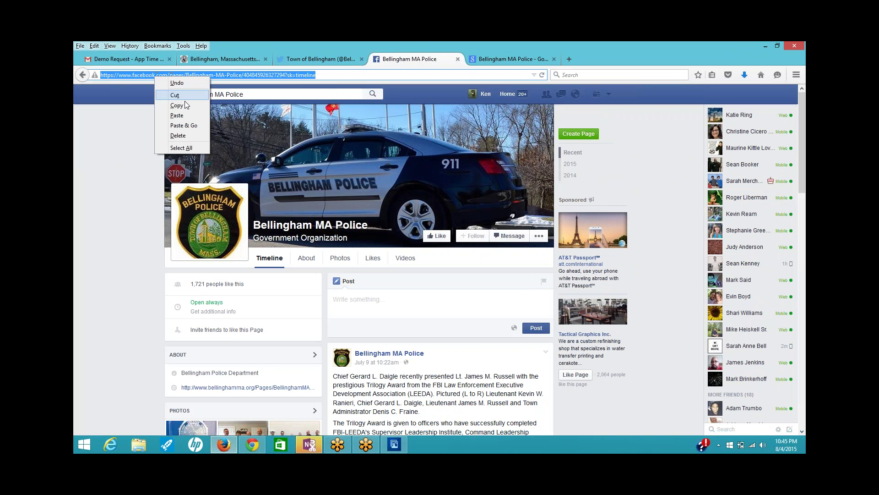
pyautogui.click(171, 104)
pyautogui.hotkey('alt', 'Tab')
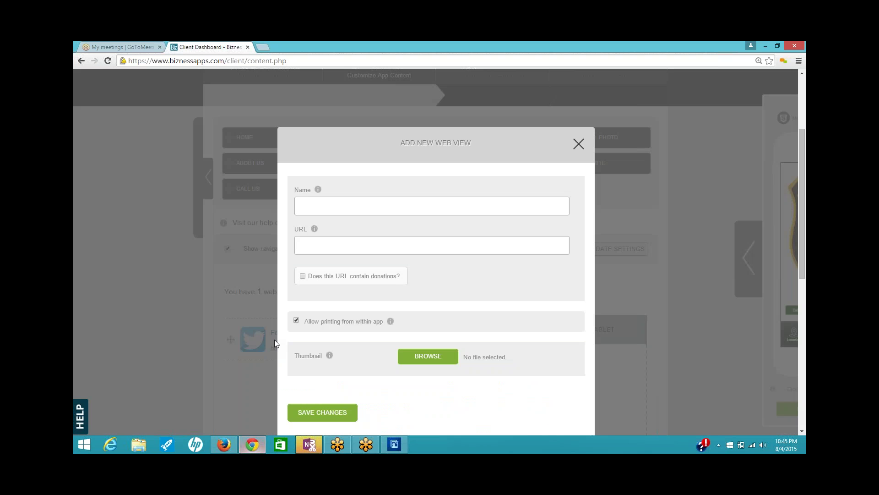
# - Create a 'Like Us' web view with the Facebook URL and facebook logo.jpg thumbnail
pyautogui.rightClick(362, 244)
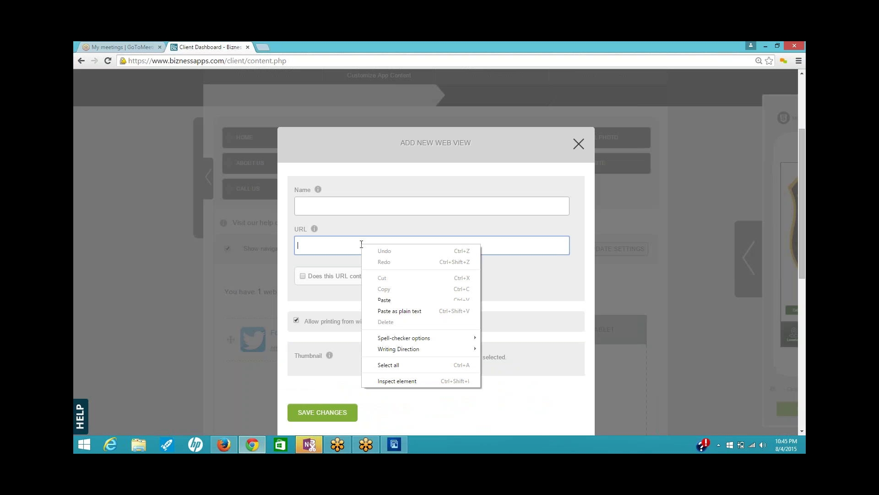
pyautogui.click(384, 299)
pyautogui.click(321, 208)
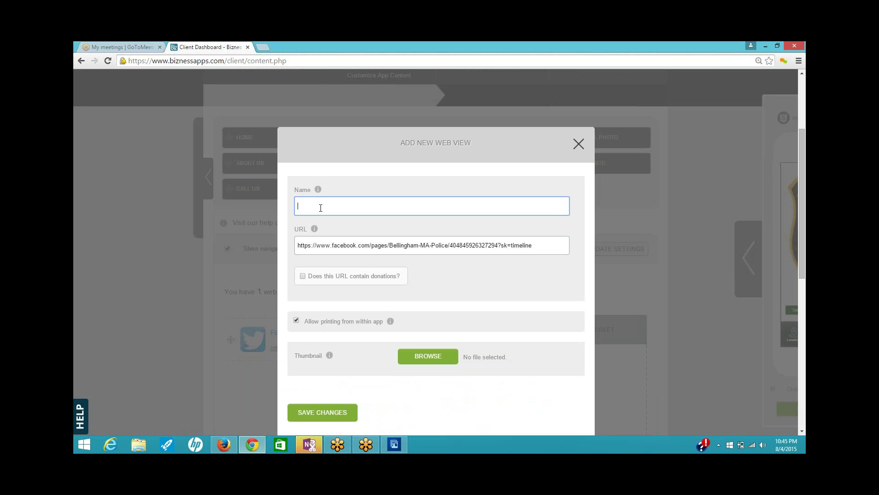
pyautogui.write('Like Us')
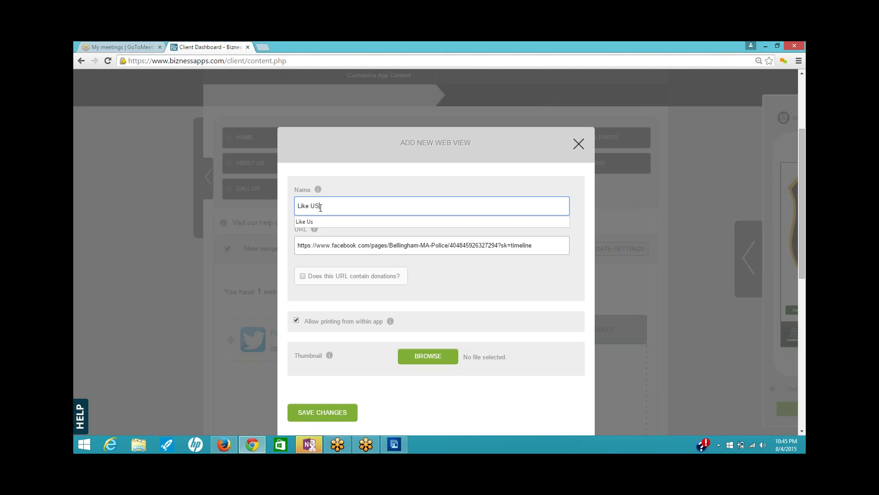
pyautogui.click(436, 357)
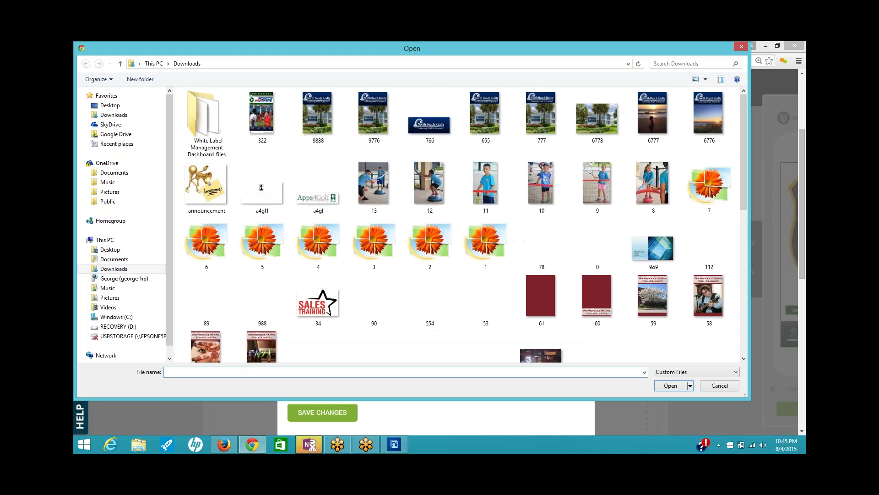
pyautogui.write('face')
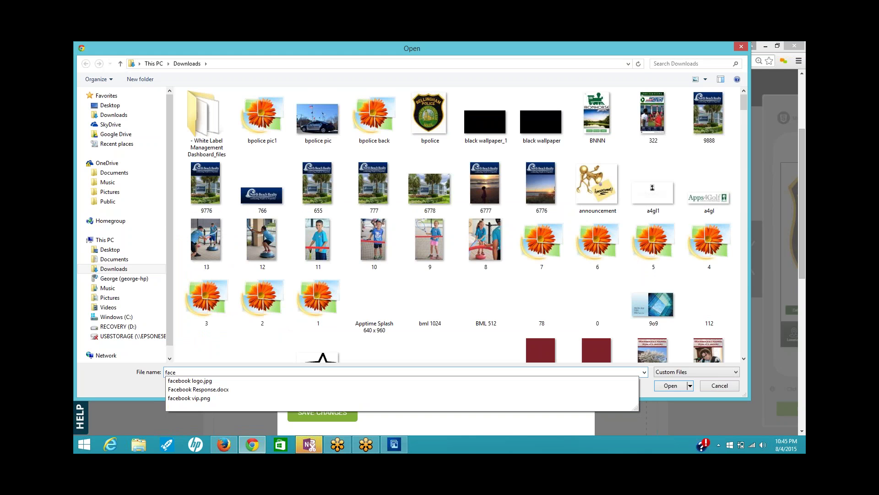
pyautogui.press('Down')
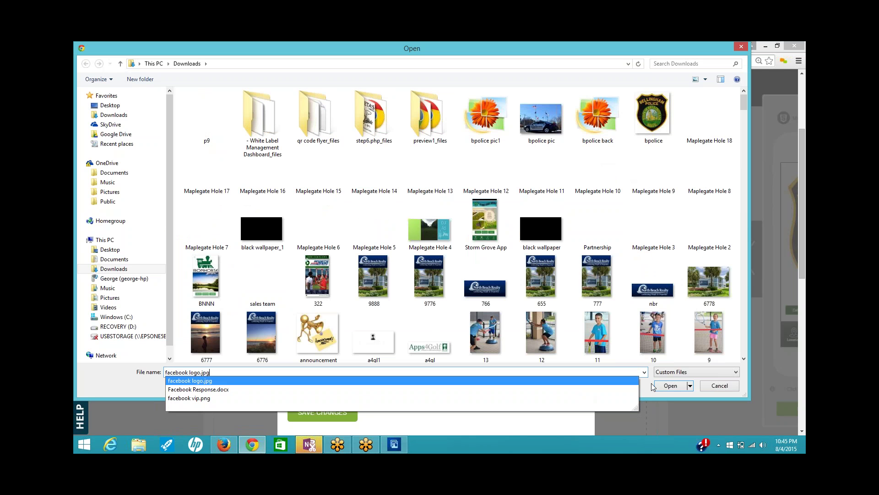
pyautogui.click(671, 385)
pyautogui.click(343, 412)
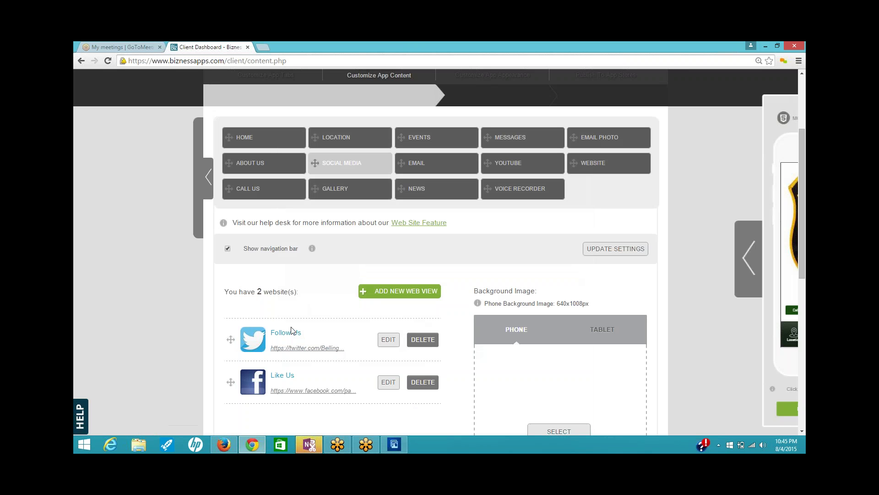
# - Move the Like Us Facebook web view above Follow Us, then show the Location tab's saved location details
pyautogui.moveTo(231, 382); pyautogui.dragTo(235, 350)
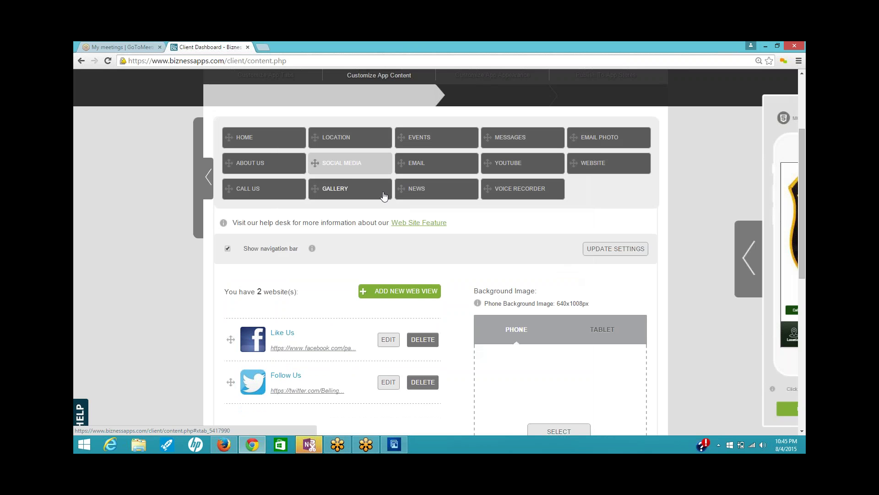
pyautogui.click(369, 158)
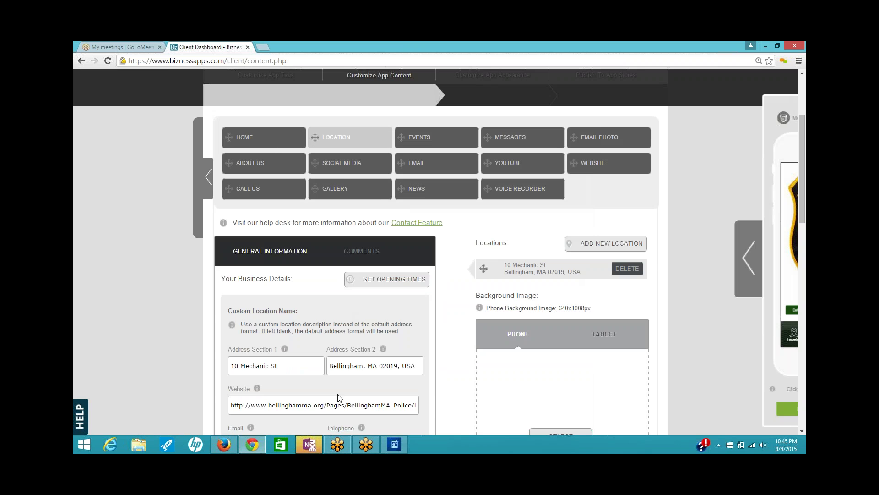
pyautogui.moveTo(804, 204); pyautogui.dragTo(805, 167)
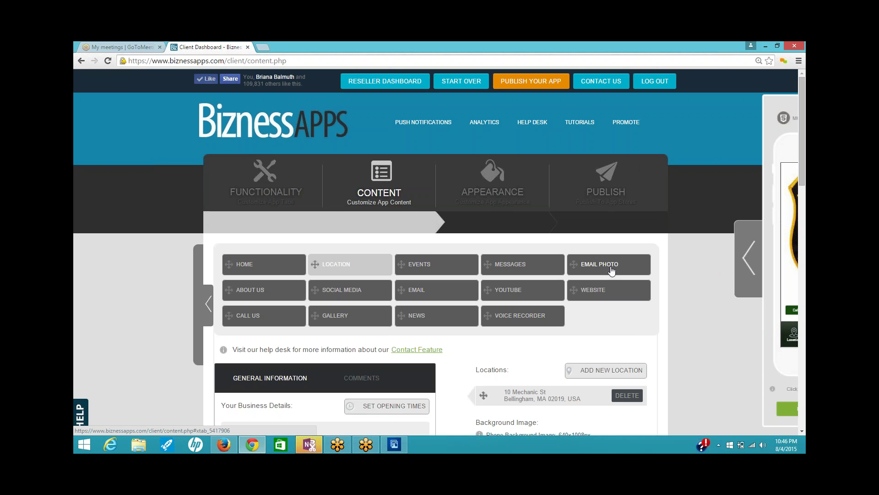
# - Give the Email Photo tab the description 'Send us a pic to put in our gallery!'
pyautogui.click(611, 270)
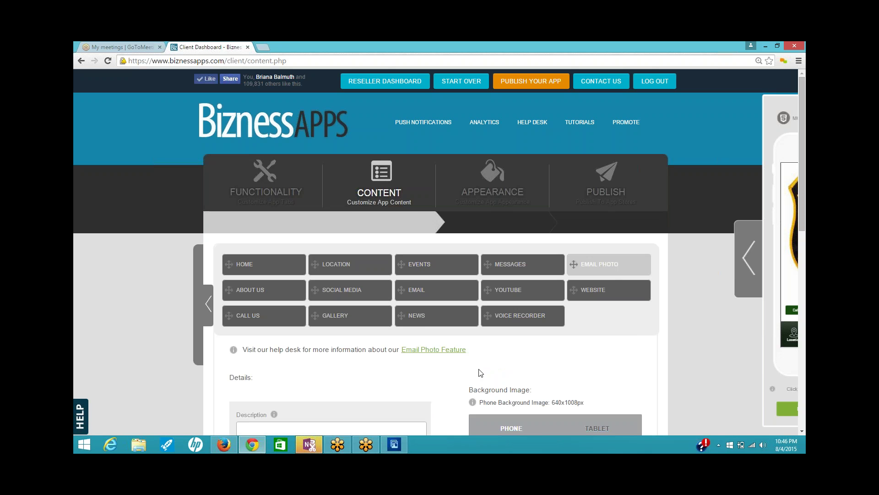
pyautogui.scroll(-1, 478, 365)
pyautogui.scroll(-1, 478, 365)
pyautogui.click(251, 338)
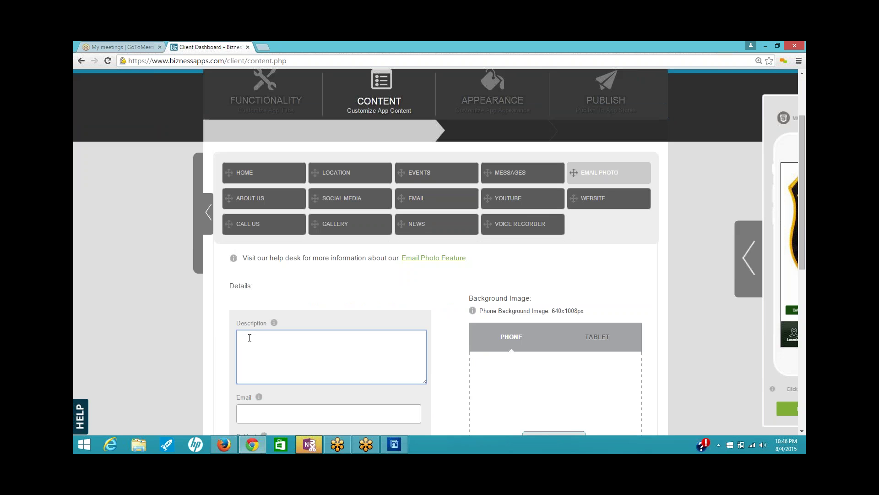
pyautogui.write('See something suspicious?  Send us the p')
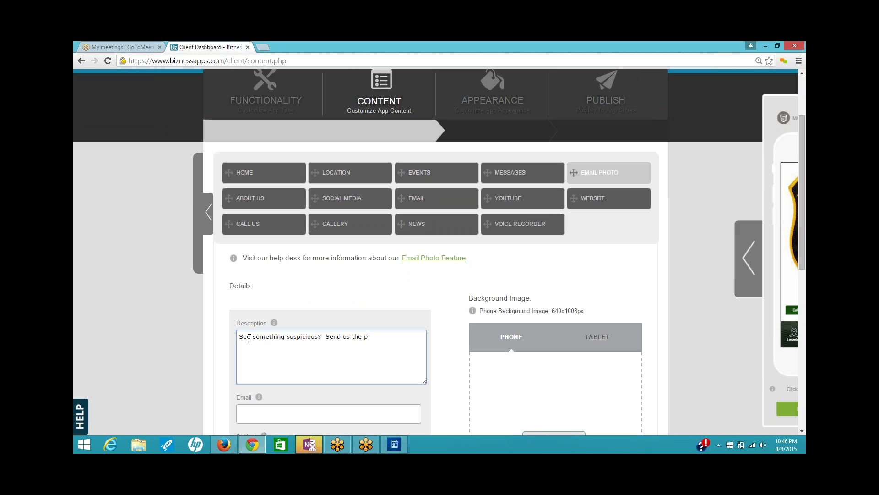
pyautogui.write('ic!')
pyautogui.moveTo(375, 337); pyautogui.dragTo(187, 348)
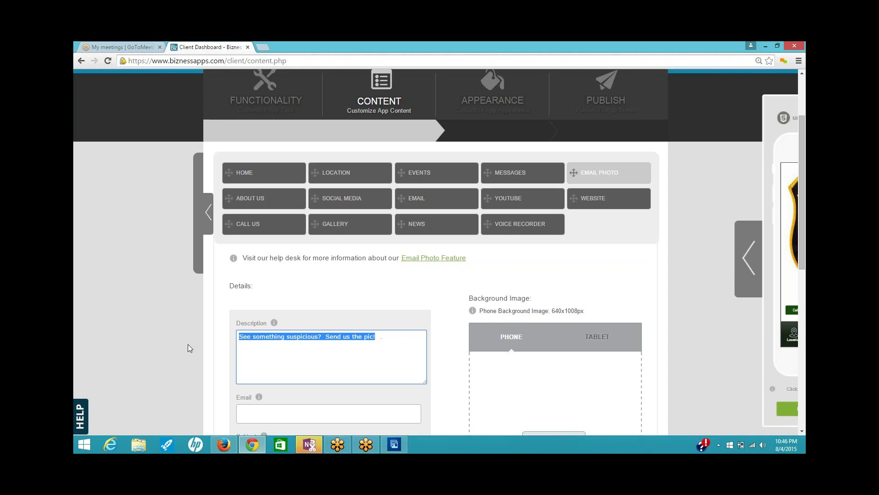
pyautogui.write('Send us p')
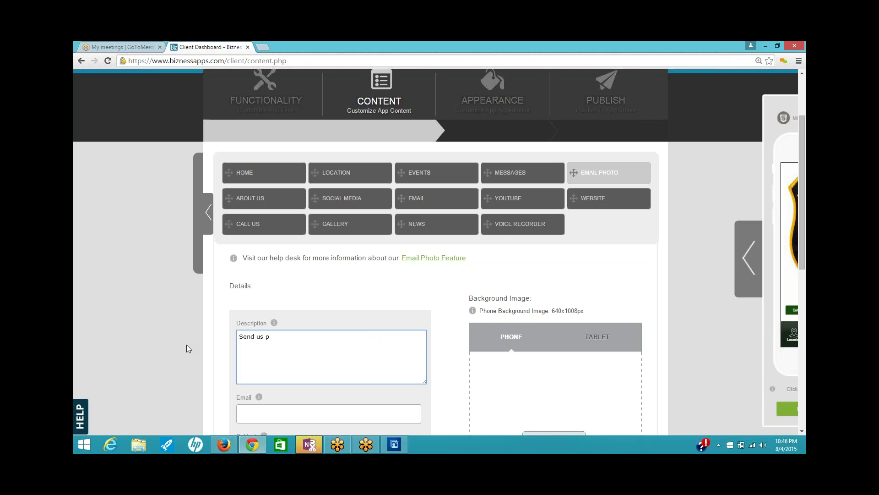
pyautogui.press('BackSpace')
pyautogui.write('a pic to')
pyautogui.write(' put in ou')
pyautogui.write('t')
pyautogui.write(' gallery!')
pyautogui.scroll(-2, 418, 400)
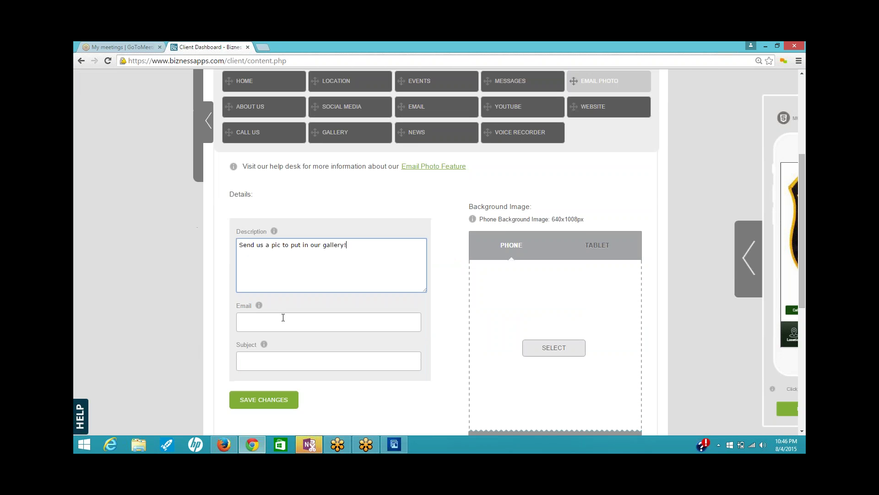
# - Pick the recipient e-mail from autocomplete, set subject 'Pics from App', and save the changes
pyautogui.click(283, 318)
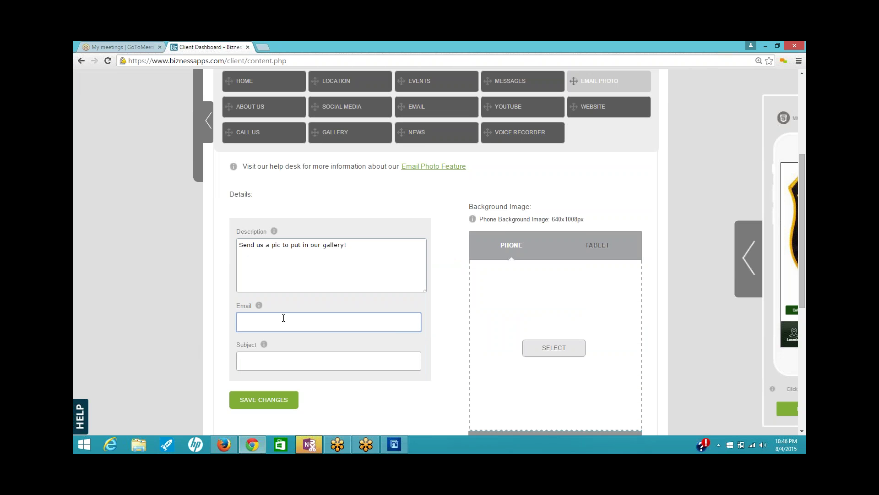
pyautogui.write('ad')
pyautogui.press('BackSpace')
pyautogui.press('BackSpace')
pyautogui.write('br')
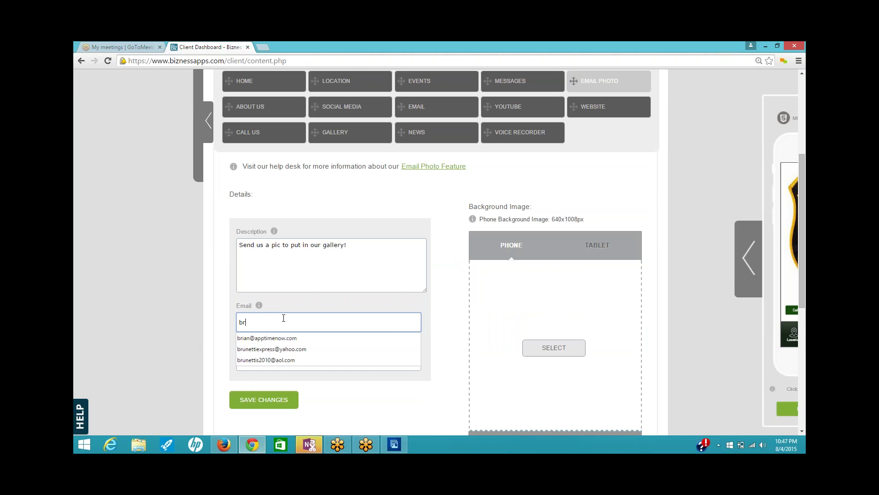
pyautogui.press('Down')
pyautogui.press('Return')
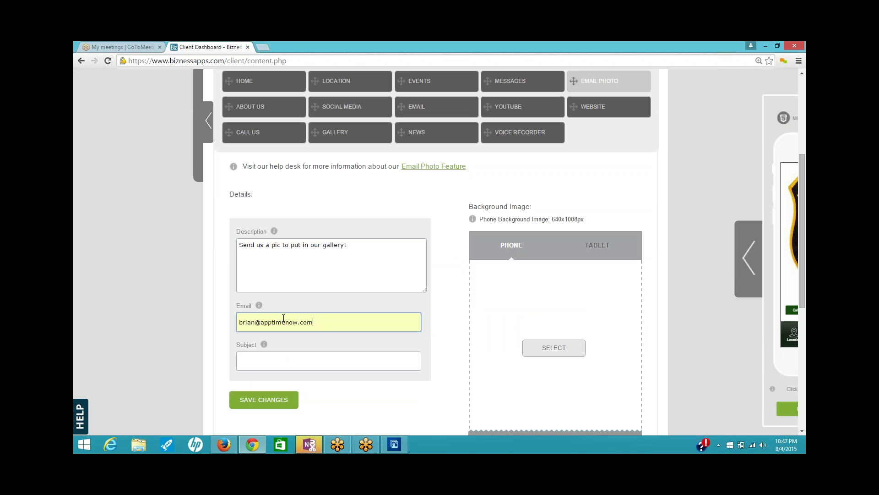
pyautogui.click(369, 361)
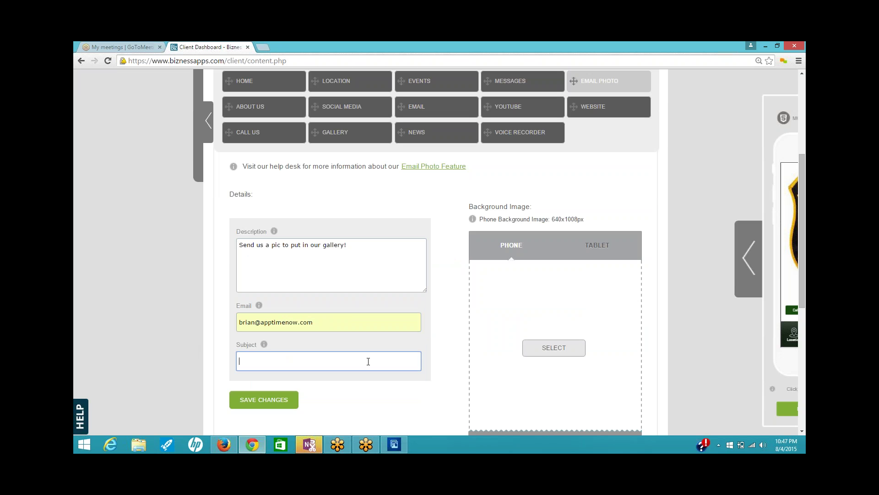
pyautogui.write('Pics')
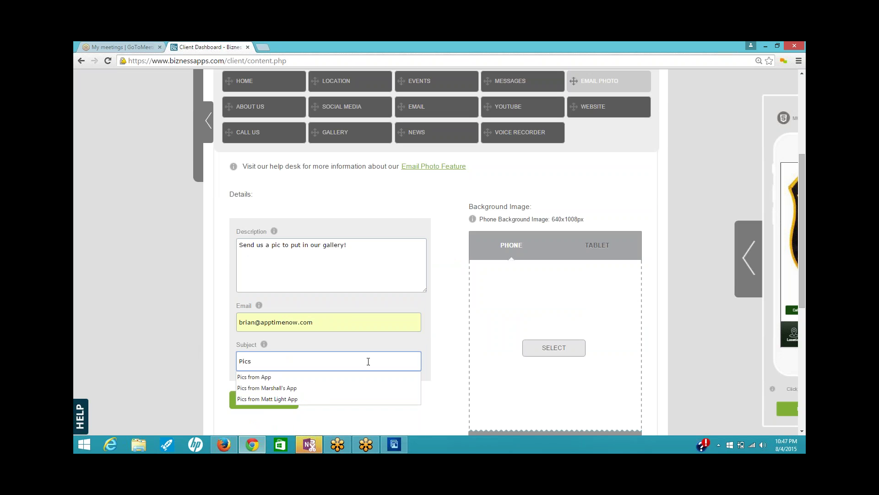
pyautogui.press('Down')
pyautogui.press('Return')
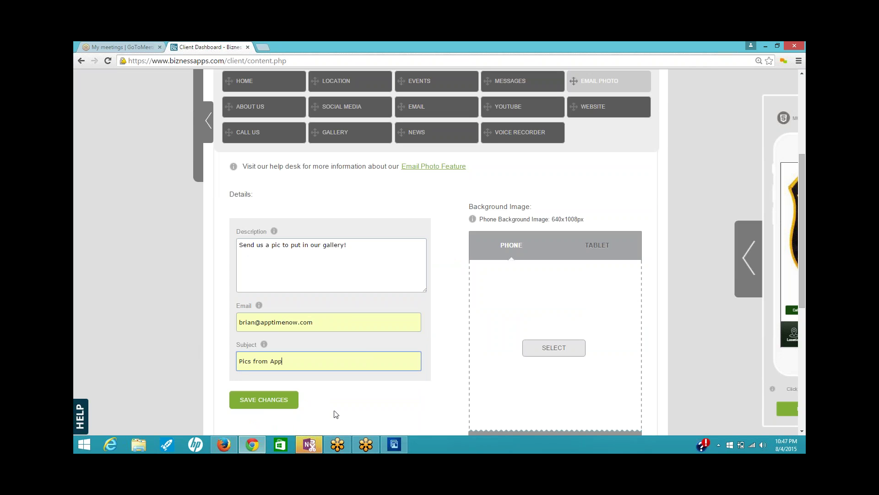
pyautogui.click(284, 401)
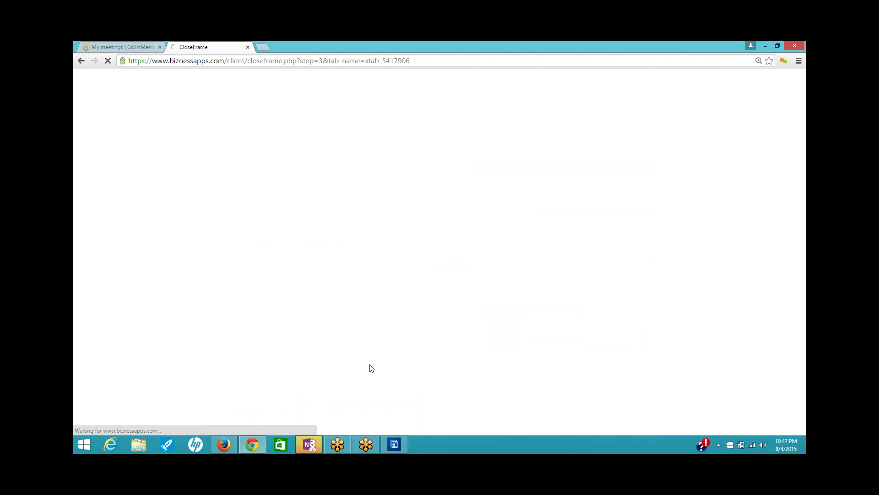
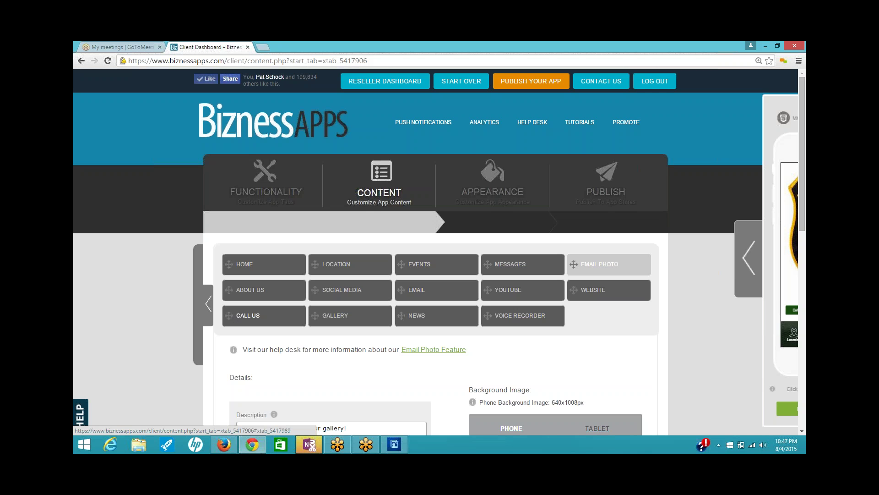
pyautogui.click(257, 319)
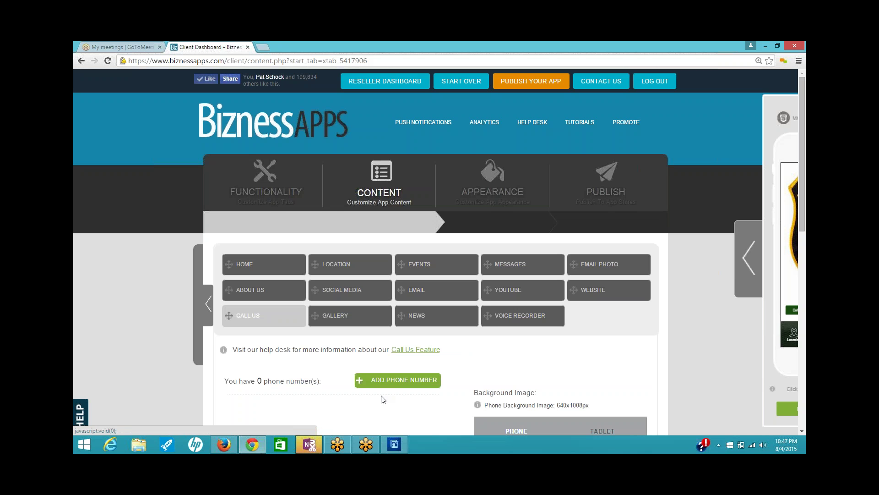
pyautogui.scroll(-2, 393, 305)
pyautogui.click(394, 288)
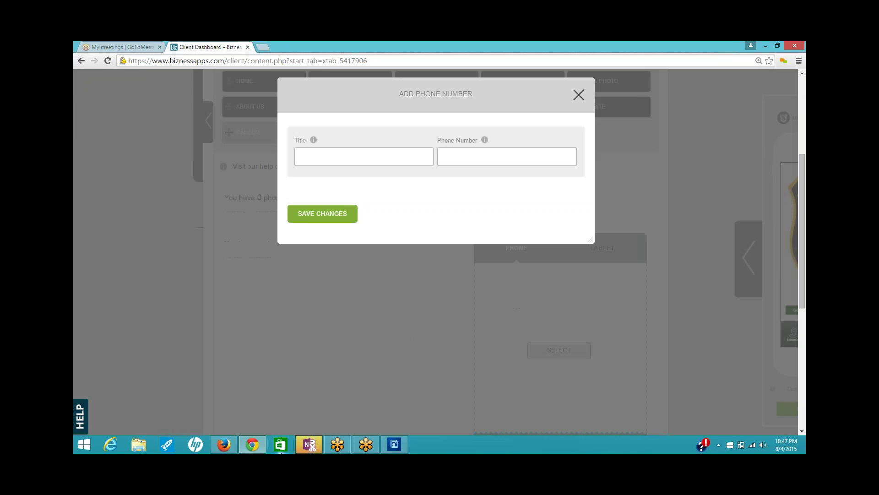
pyautogui.click(224, 445)
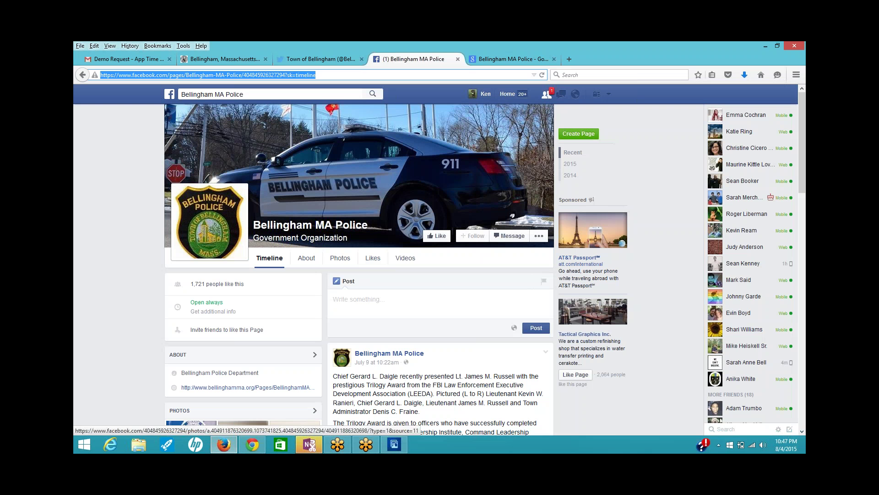
pyautogui.click(306, 258)
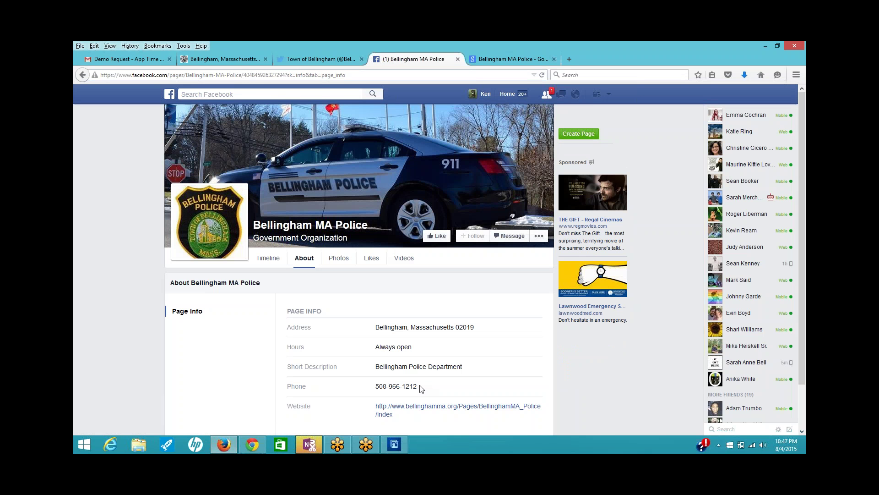
pyautogui.tripleClick(421, 388)
pyautogui.hotkey('ctrl', 'c')
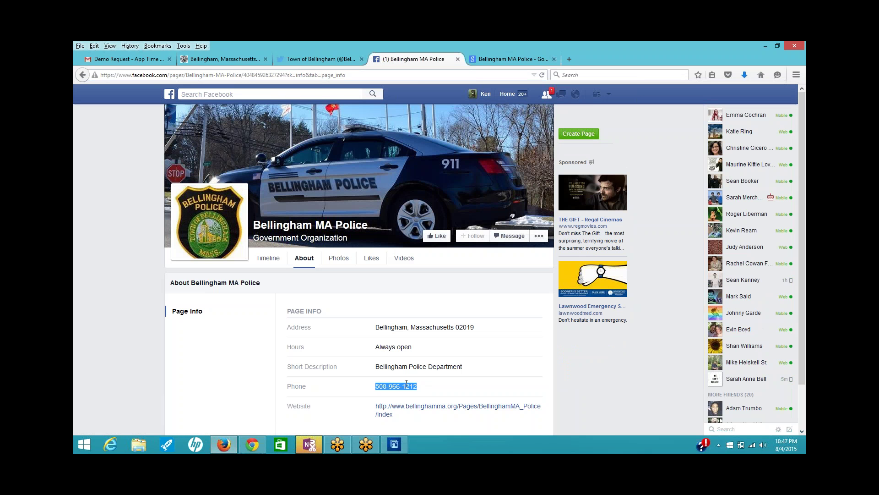
pyautogui.rightClick(407, 386)
pyautogui.click(436, 391)
pyautogui.click(251, 445)
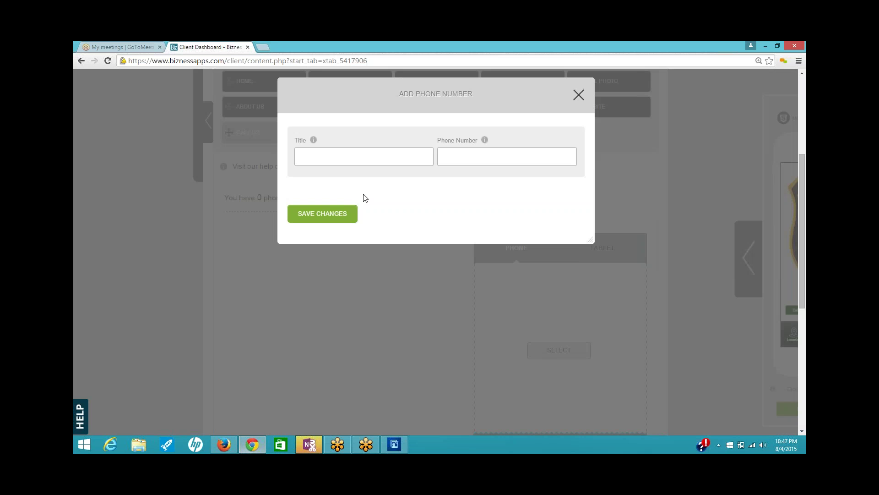
pyautogui.click(457, 156)
pyautogui.rightClick(458, 157)
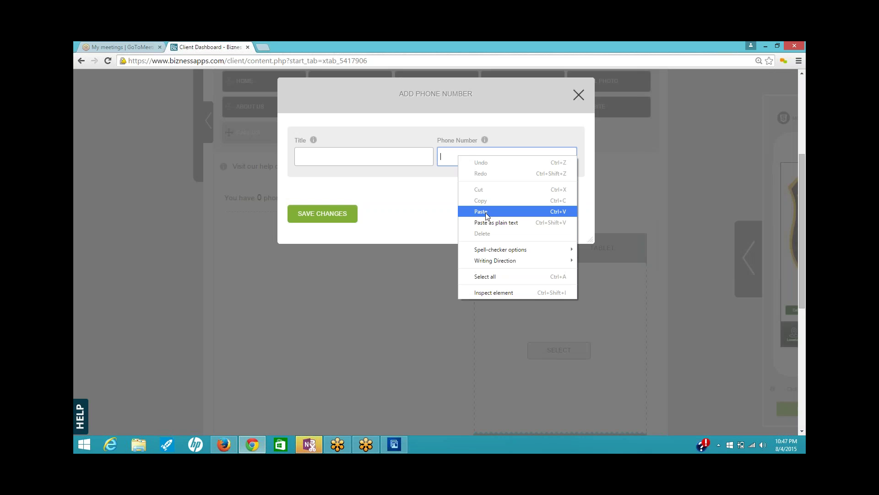
pyautogui.click(481, 212)
pyautogui.click(393, 159)
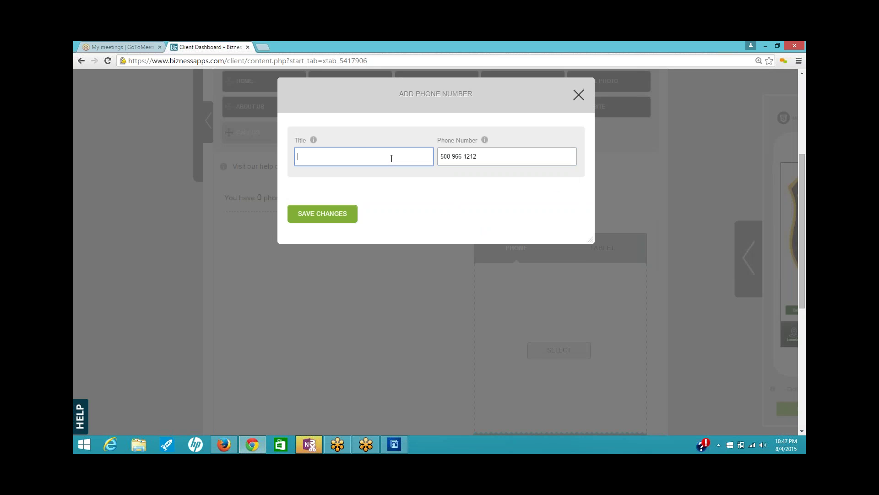
pyautogui.write('Main Off')
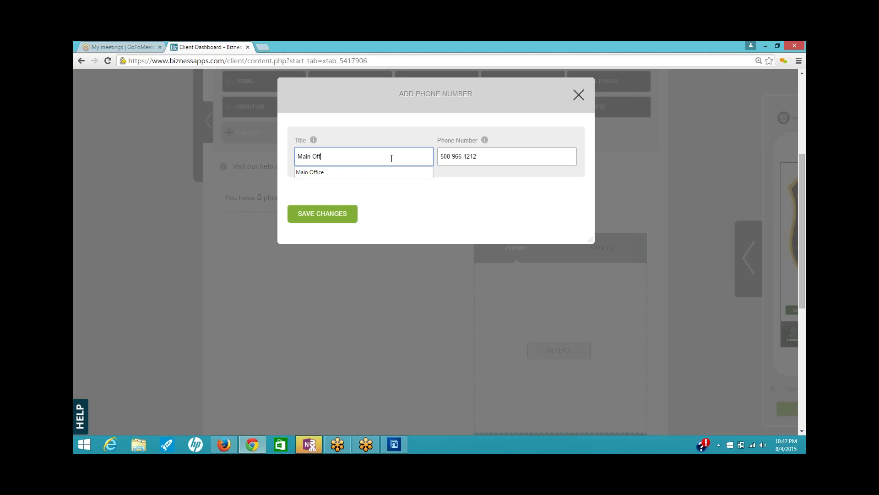
pyautogui.write('ice')
pyautogui.click(354, 212)
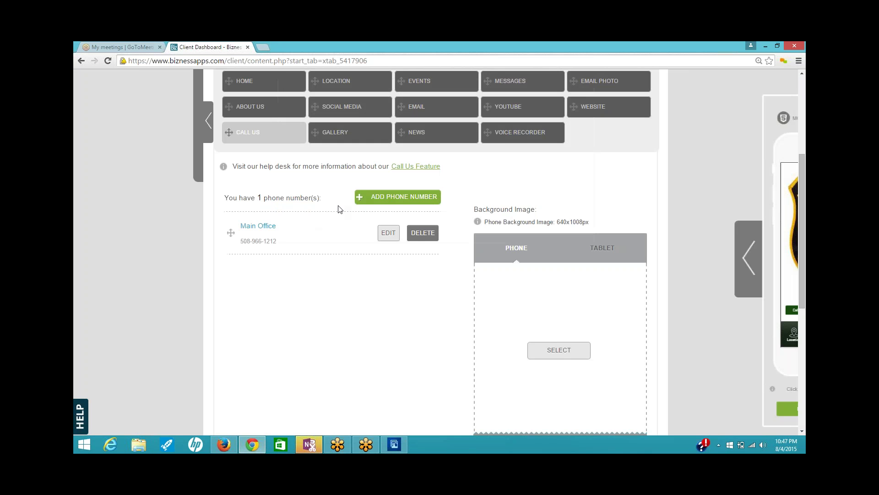
# - Add and save an Emergency phone entry with the number 911
pyautogui.click(400, 198)
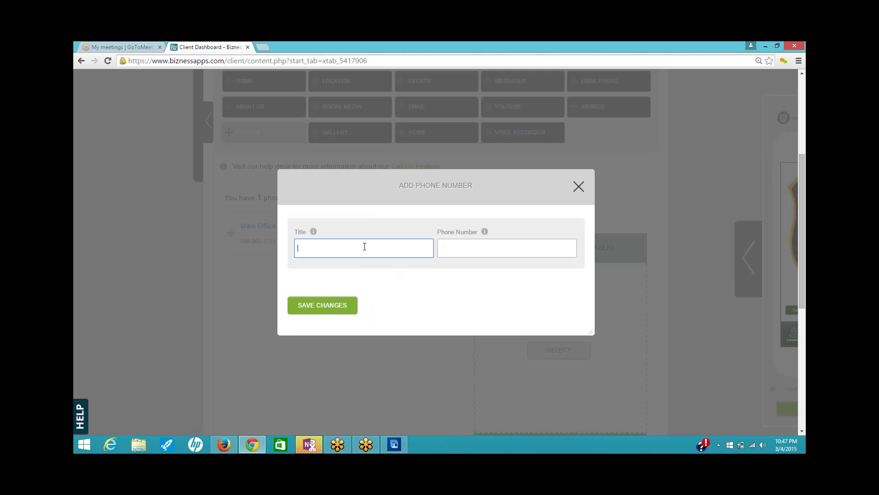
pyautogui.write('Emergency')
pyautogui.press('Tab')
pyautogui.write('911')
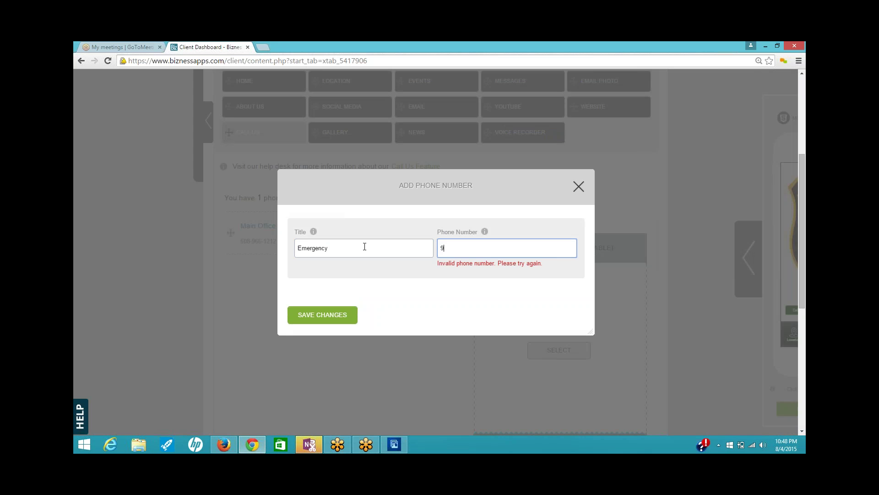
pyautogui.click(339, 314)
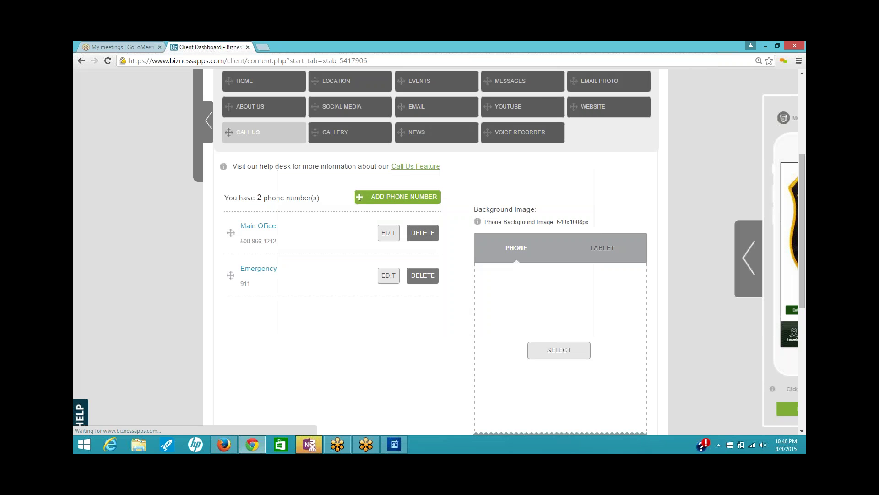
pyautogui.click(224, 444)
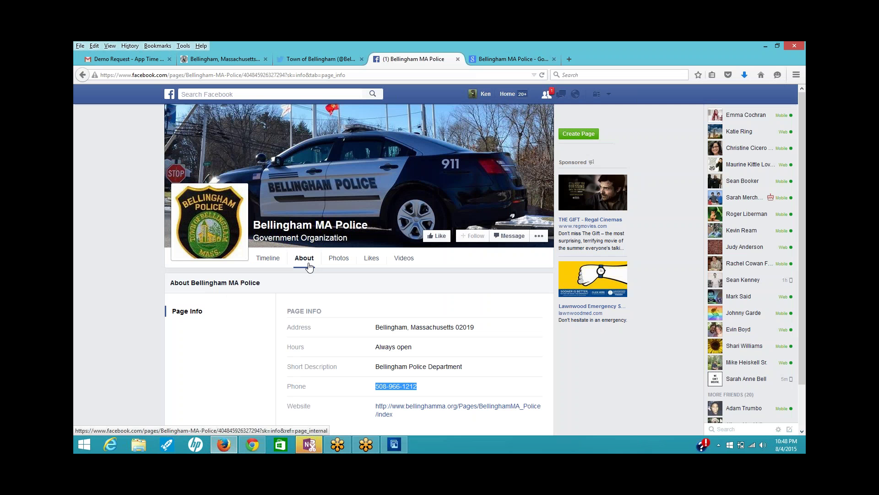
pyautogui.click(238, 61)
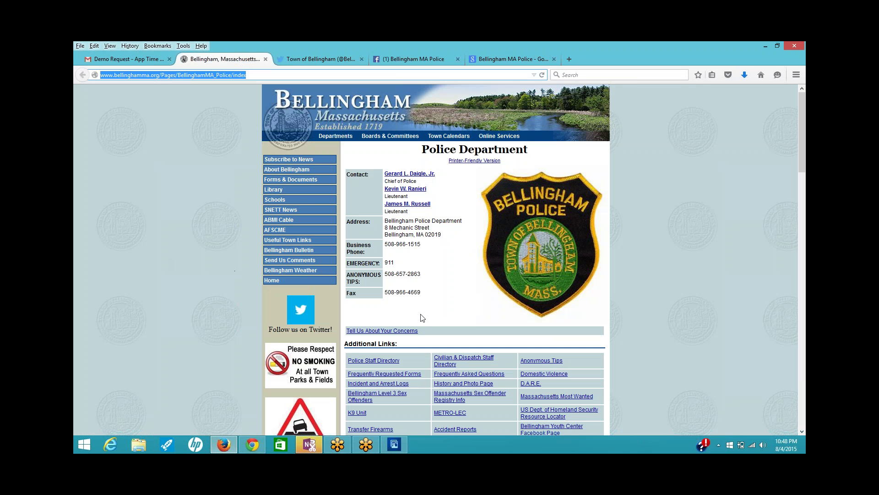
pyautogui.moveTo(426, 280); pyautogui.dragTo(386, 282)
pyautogui.hotkey('ctrl', 'c')
pyautogui.rightClick(395, 271)
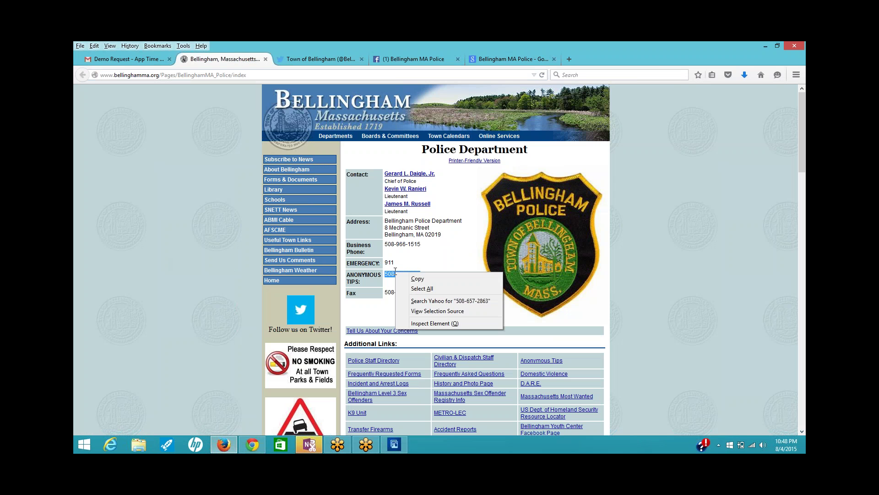
pyautogui.click(419, 277)
pyautogui.click(251, 445)
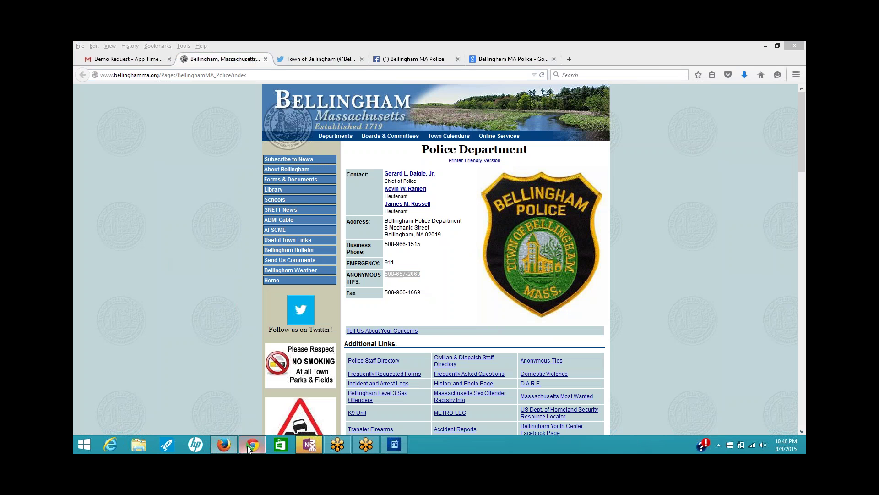
pyautogui.click(388, 202)
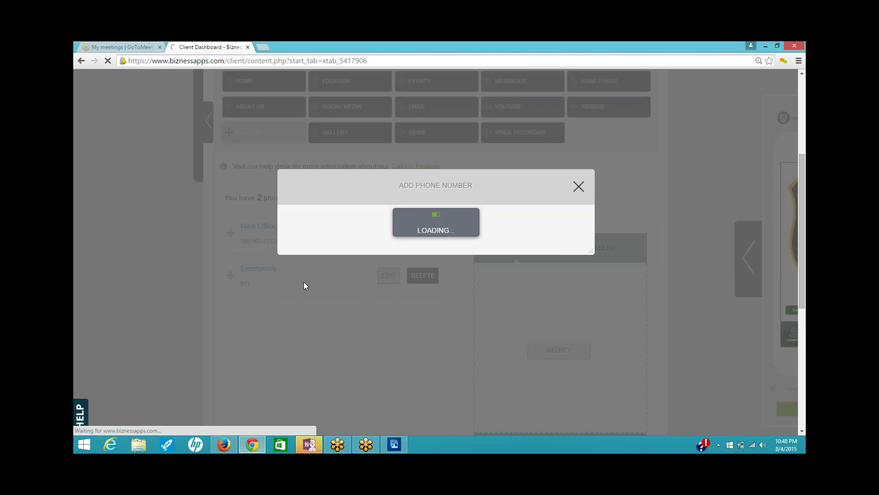
pyautogui.click(446, 248)
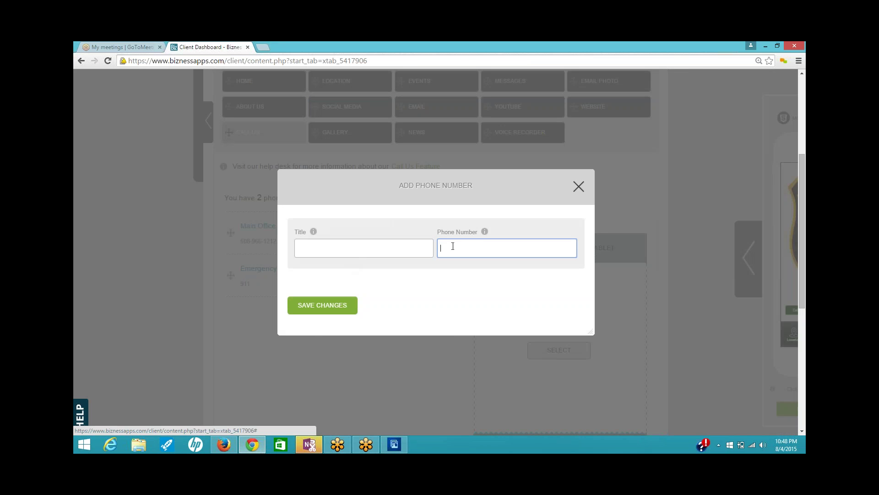
pyautogui.rightClick(452, 246)
pyautogui.click(475, 303)
pyautogui.click(343, 250)
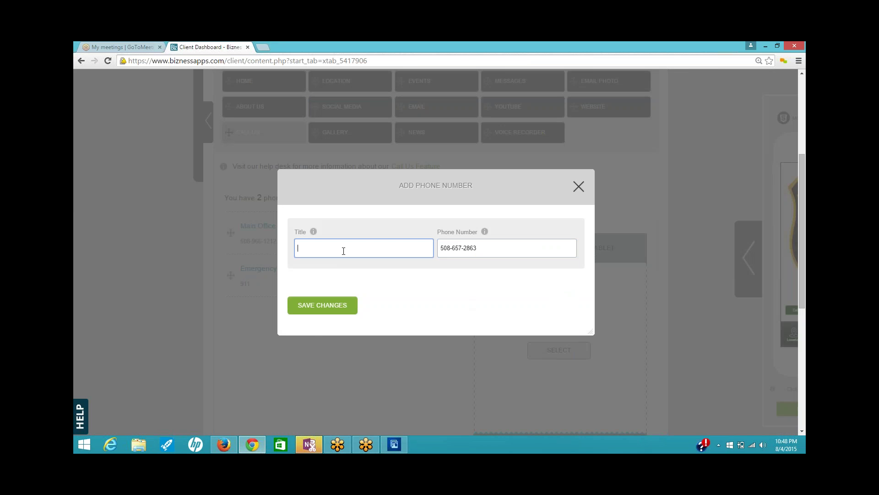
pyautogui.write('Anon')
pyautogui.press('BackSpace')
pyautogui.write('omyous Tips')
# - Replace the misspelled title with the 'ANONYMOUS TIPS:' label copied from the town page
pyautogui.click(224, 444)
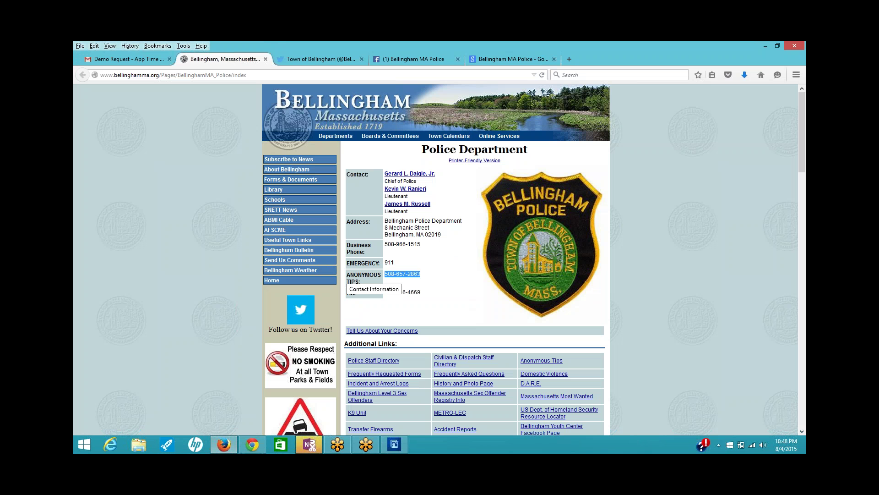
pyautogui.moveTo(347, 275); pyautogui.dragTo(361, 280)
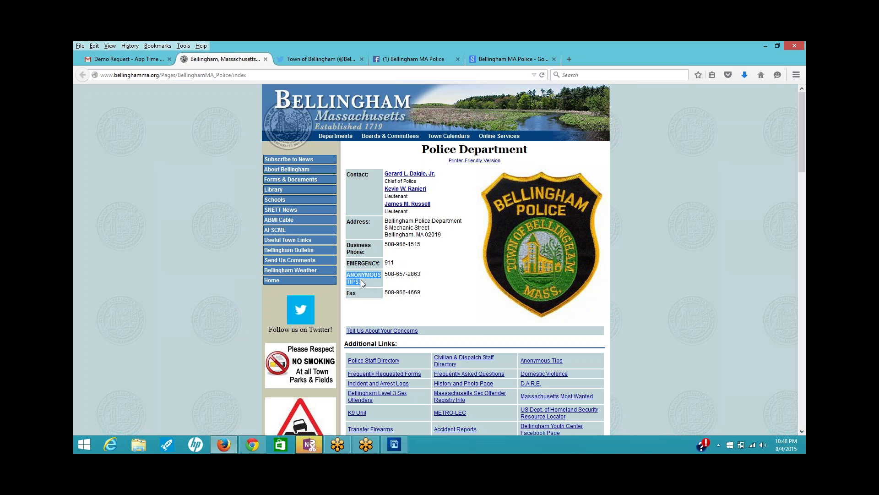
pyautogui.rightClick(361, 280)
pyautogui.click(371, 282)
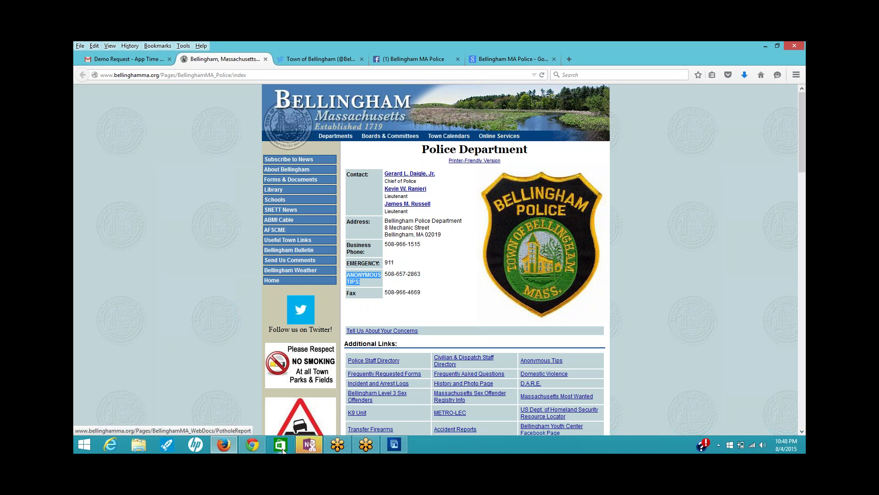
pyautogui.hotkey('alt', 'Tab')
pyautogui.hotkey('ctrl', 'a')
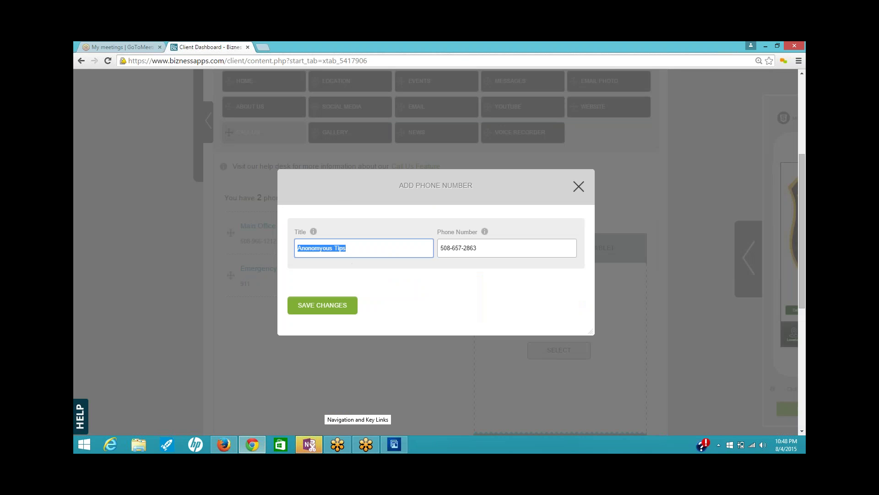
pyautogui.rightClick(322, 243)
pyautogui.click(342, 302)
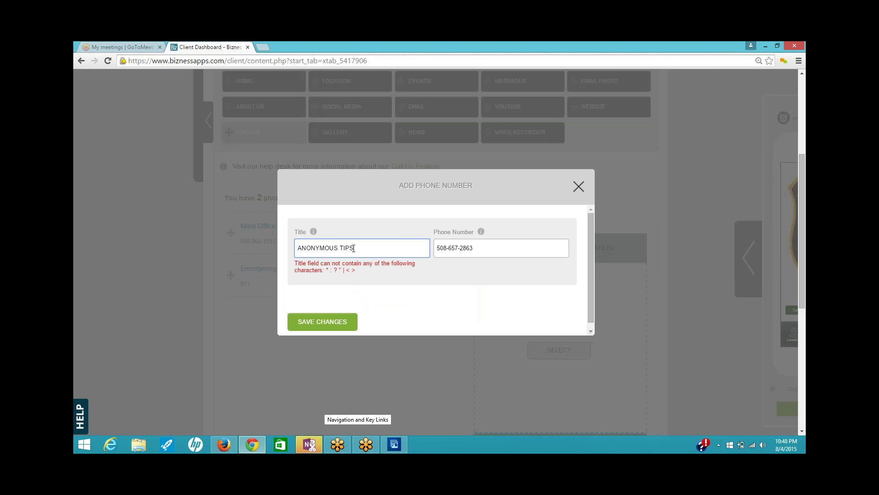
# - Correct the title's capitalization to 'Anonymous Tips' and save the phone entry
pyautogui.moveTo(354, 248); pyautogui.dragTo(342, 248)
pyautogui.write('ips')
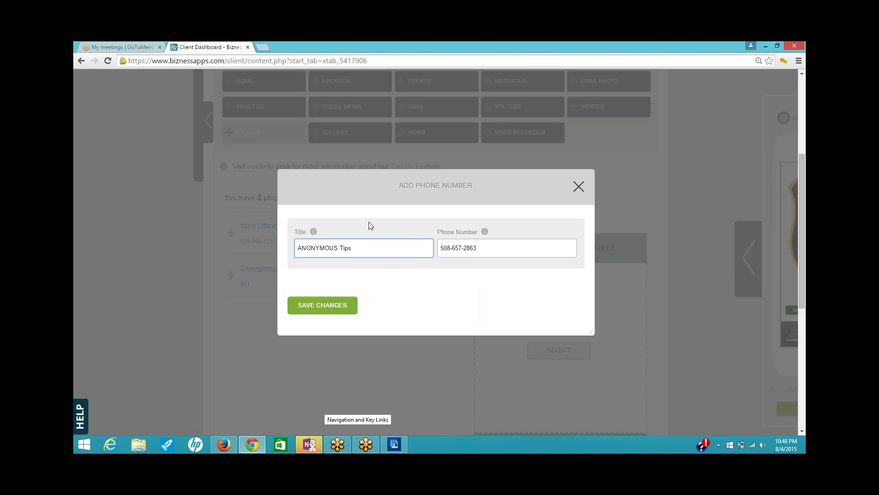
pyautogui.click(298, 247)
pyautogui.write('nonymous')
pyautogui.press('Delete')
pyautogui.press('Delete')
pyautogui.press('Delete')
pyautogui.press('Delete')
pyautogui.press('Delete')
pyautogui.press('Delete')
pyautogui.press('Delete')
pyautogui.press('Delete')
pyautogui.click(335, 301)
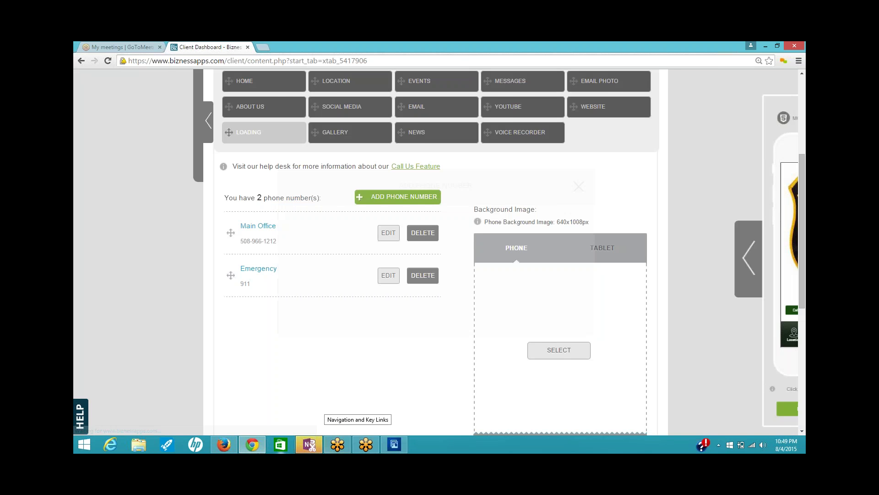
# - Clear the selection on the town page and return to the top of the app dashboard
pyautogui.click(224, 445)
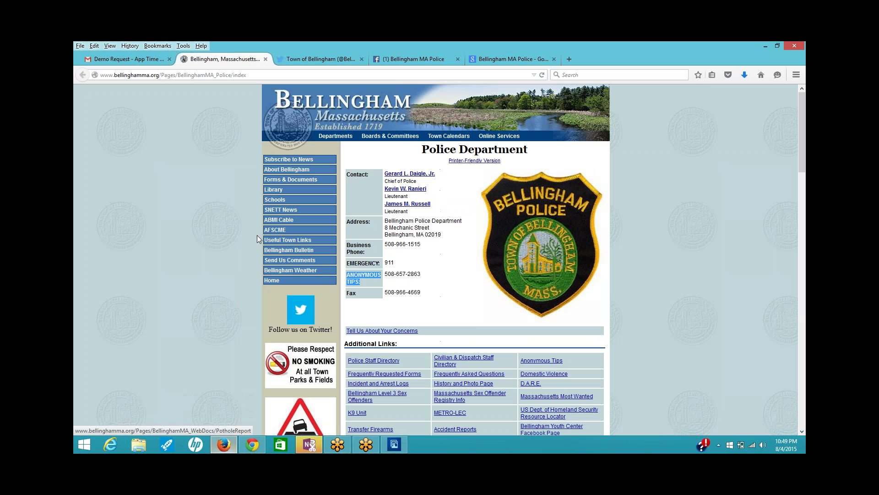
pyautogui.click(424, 290)
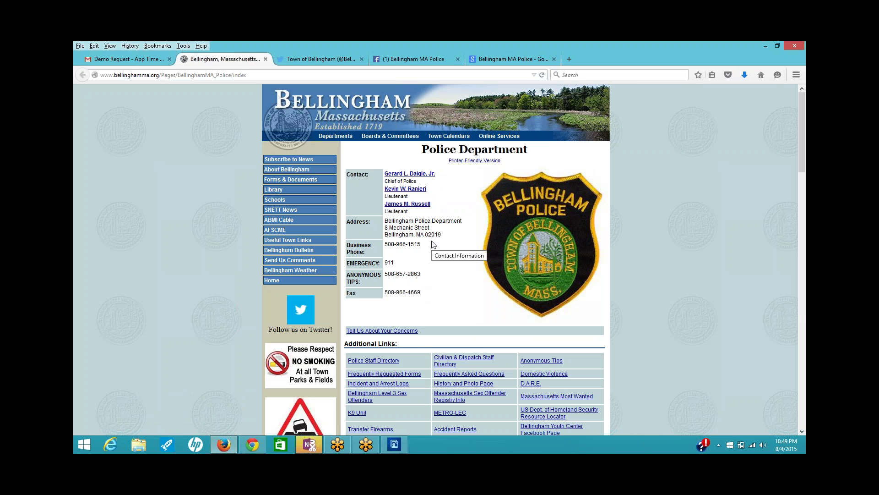
pyautogui.click(254, 445)
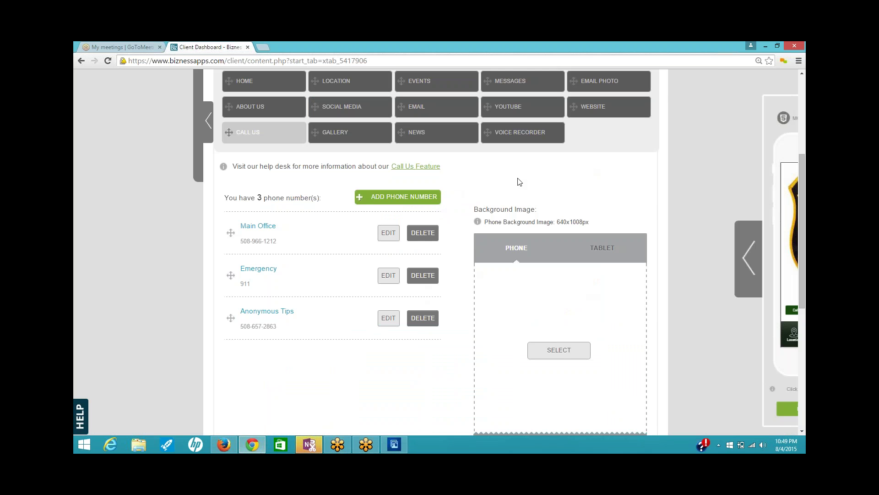
pyautogui.scroll(2, 658, 197)
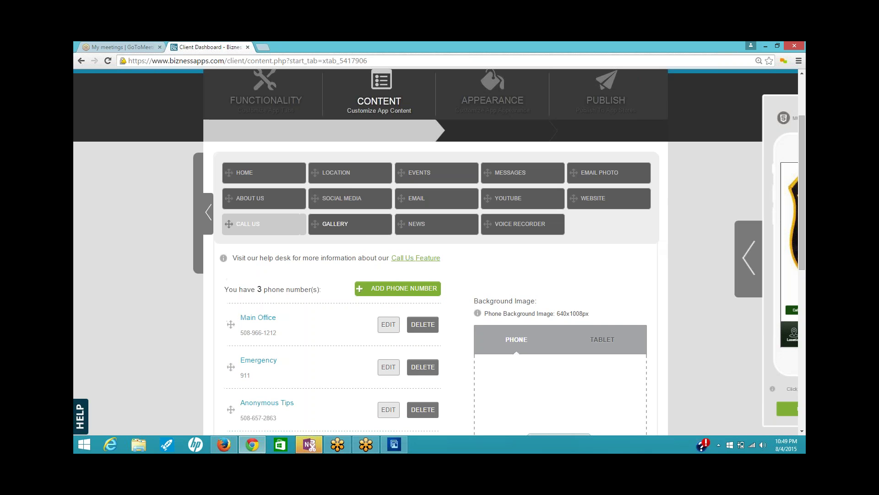
# - Add a new gallery named 'Gallery' with the Cover-flow layout, then switch to the Bellingham police page
pyautogui.click(349, 225)
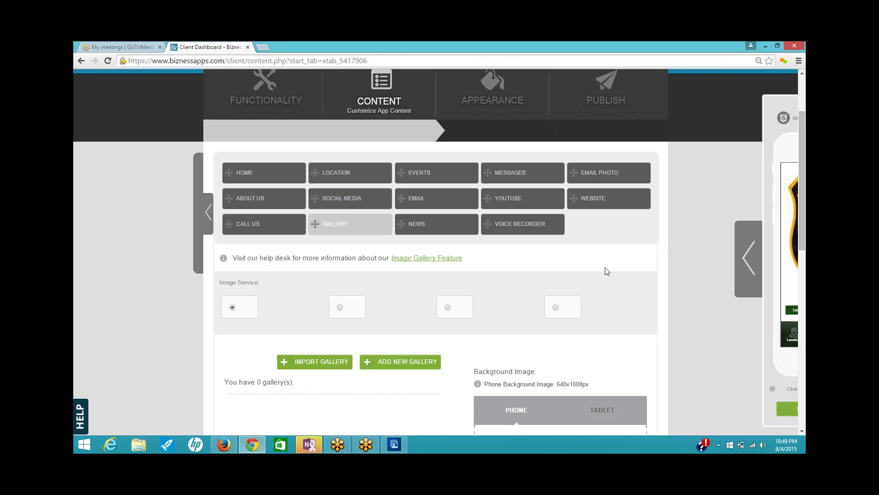
pyautogui.scroll(-2, 604, 271)
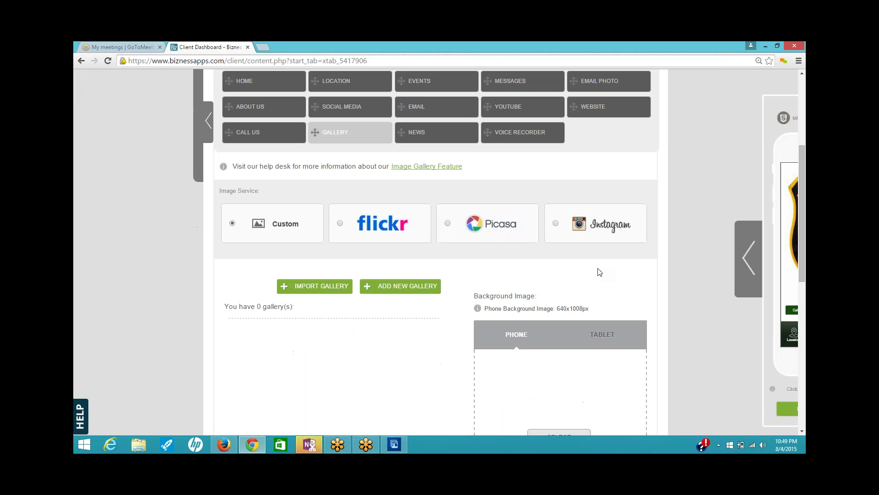
pyautogui.scroll(-1, 600, 271)
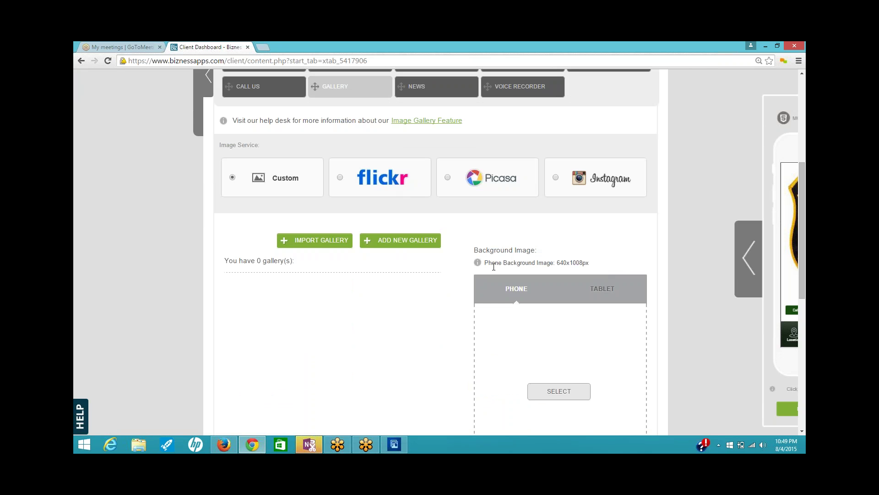
pyautogui.click(400, 241)
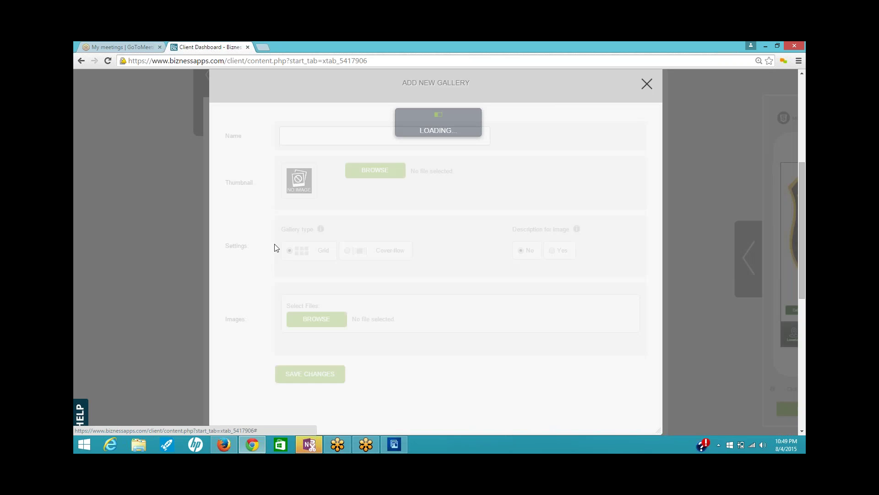
pyautogui.click(310, 136)
pyautogui.write('Gallery')
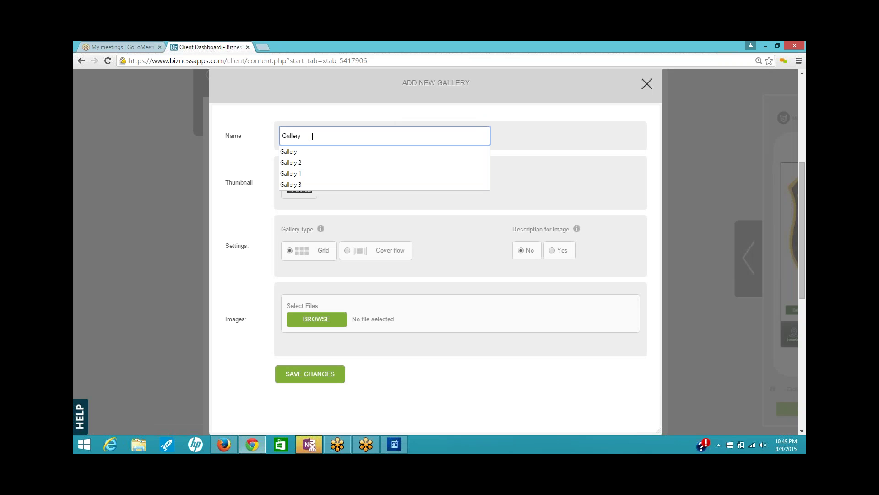
pyautogui.click(477, 270)
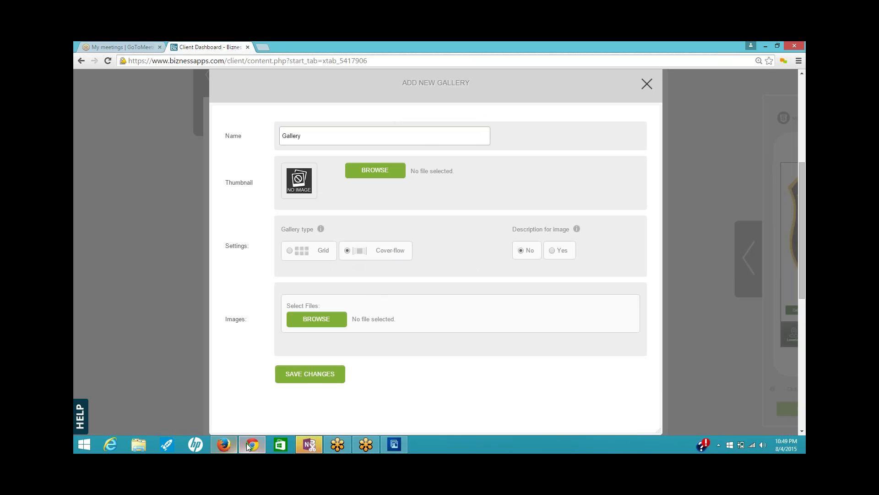
pyautogui.click(231, 444)
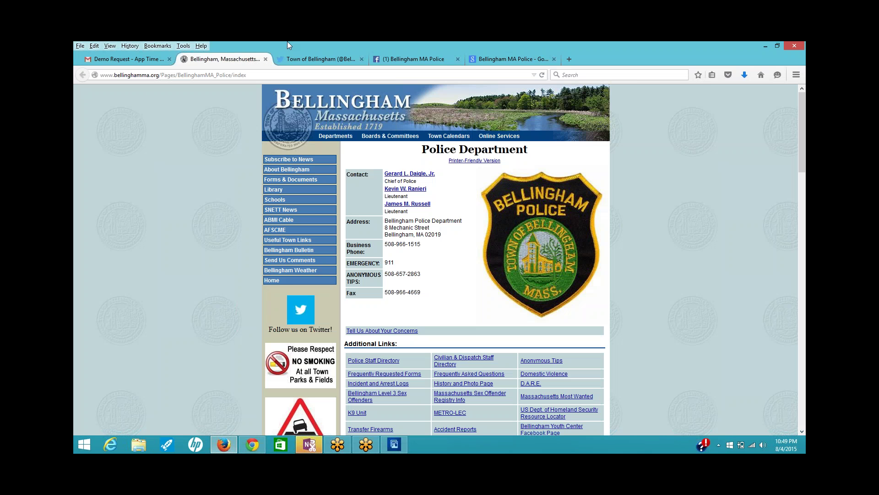
# - Open the police Facebook photos and save the handshake photo to Downloads as 771
pyautogui.click(408, 57)
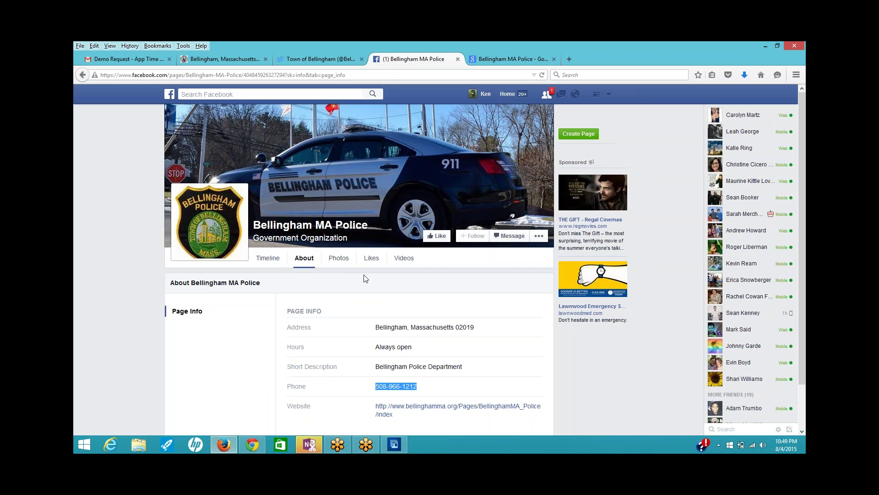
pyautogui.click(338, 258)
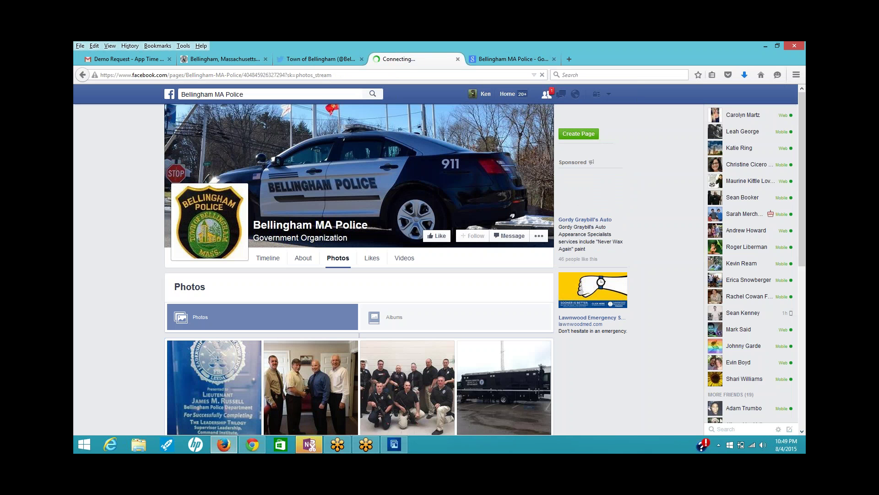
pyautogui.scroll(-5, 658, 258)
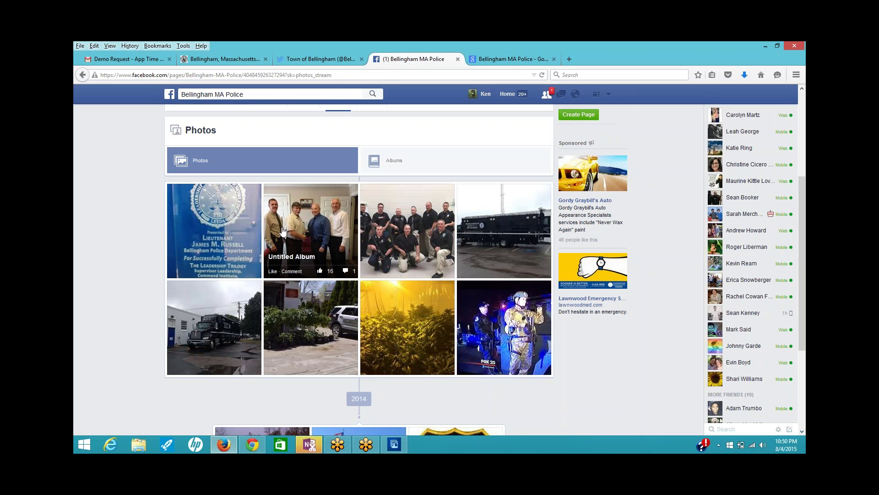
pyautogui.click(283, 230)
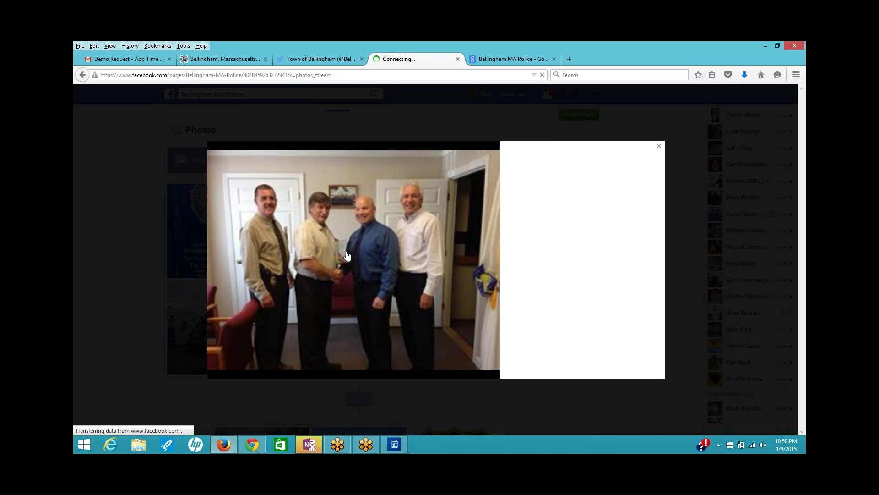
pyautogui.rightClick(365, 249)
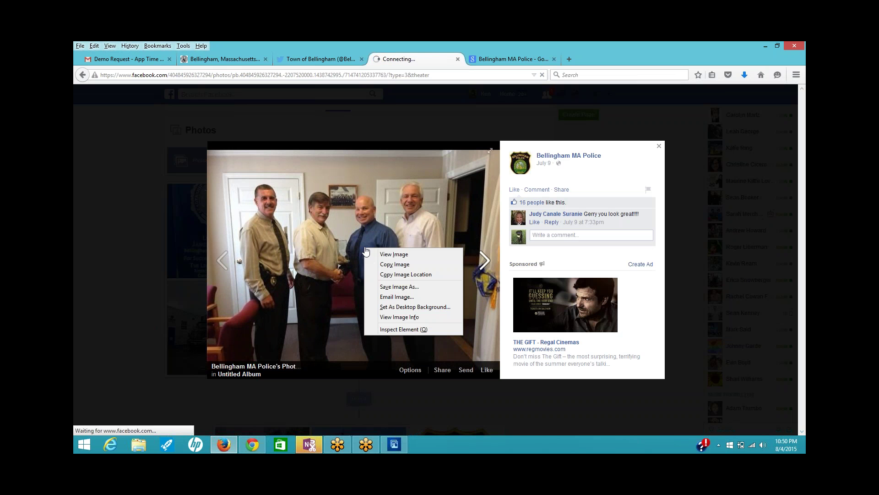
pyautogui.click(395, 287)
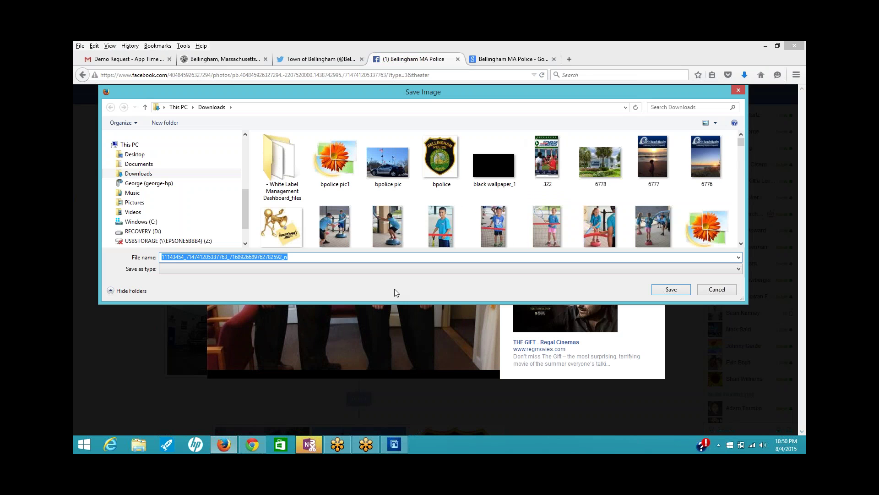
pyautogui.write('7')
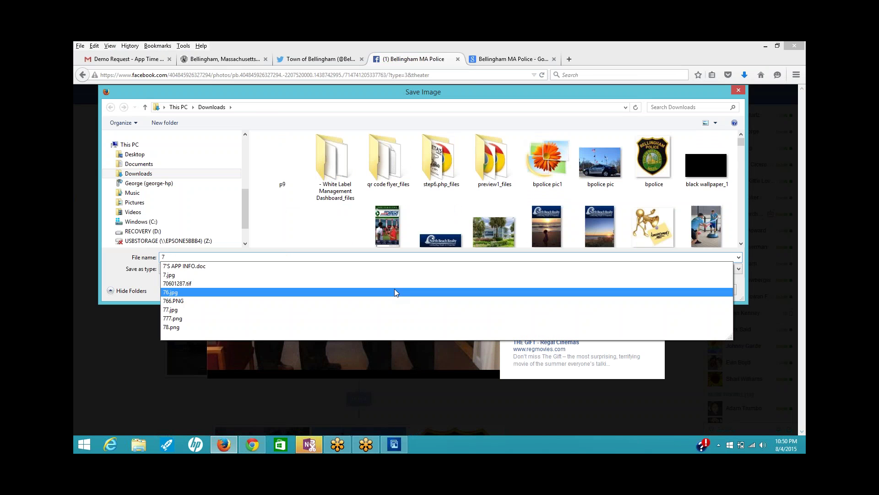
pyautogui.write('7')
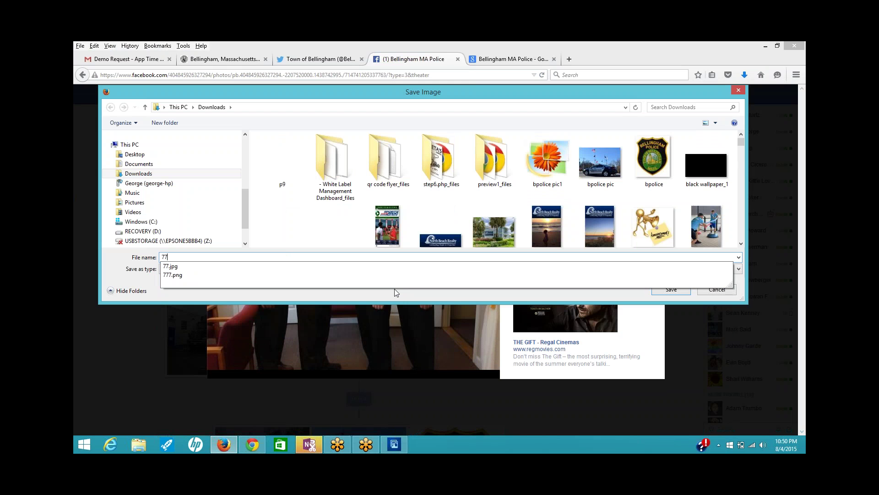
pyautogui.write('1')
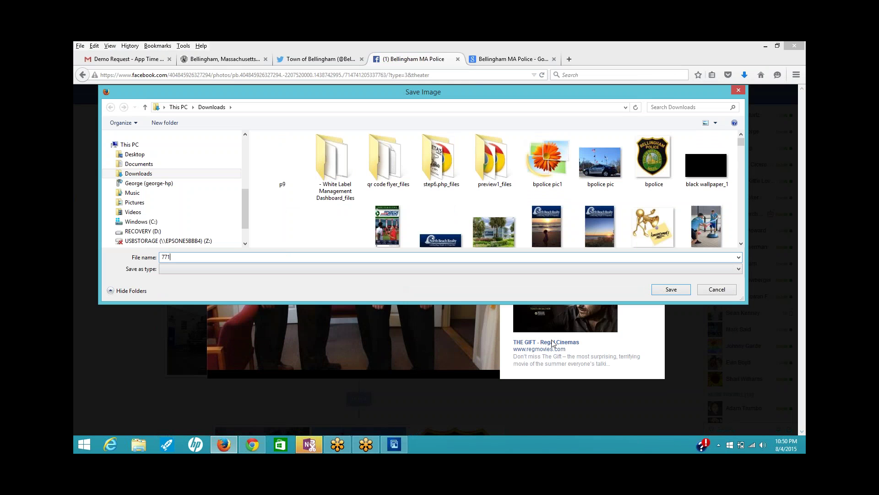
pyautogui.click(684, 289)
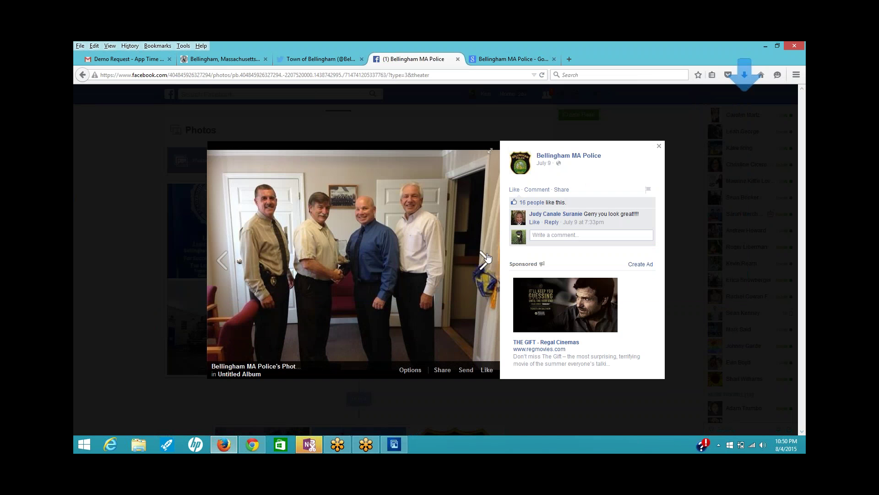
# - Save the officers' group photo as 772 and the 911 command truck photo as 773
pyautogui.click(487, 262)
pyautogui.rightClick(388, 237)
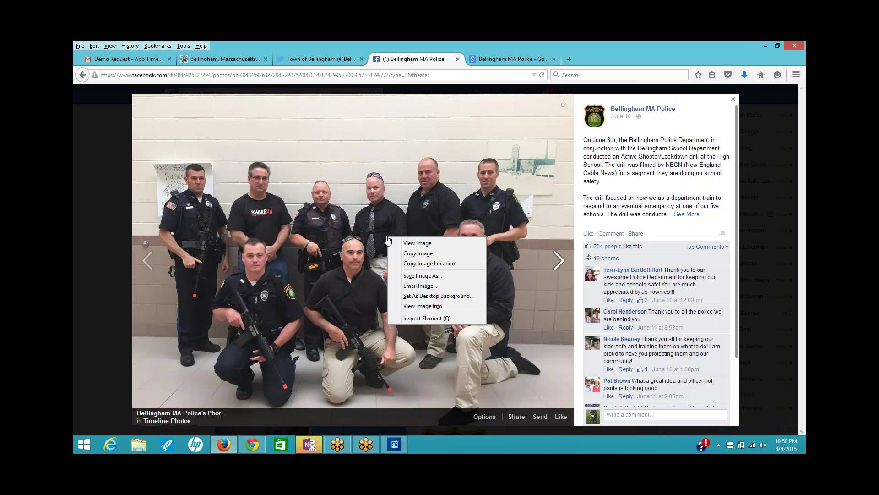
pyautogui.click(423, 276)
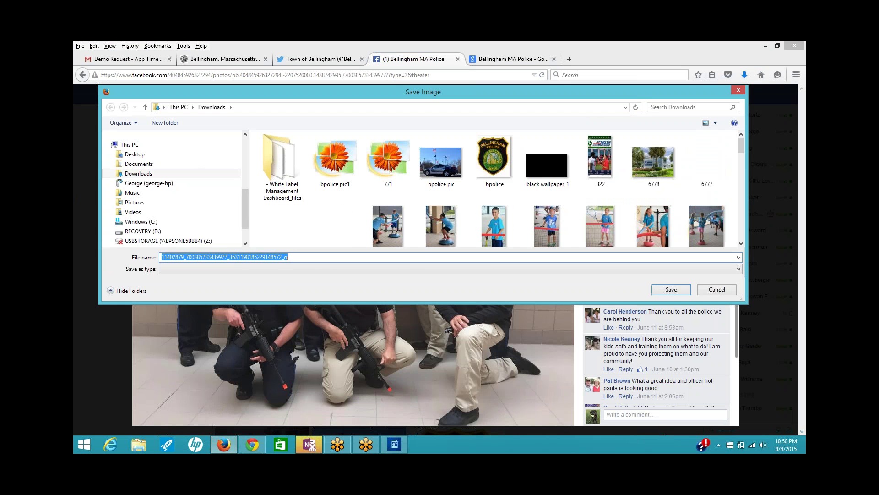
pyautogui.write('772')
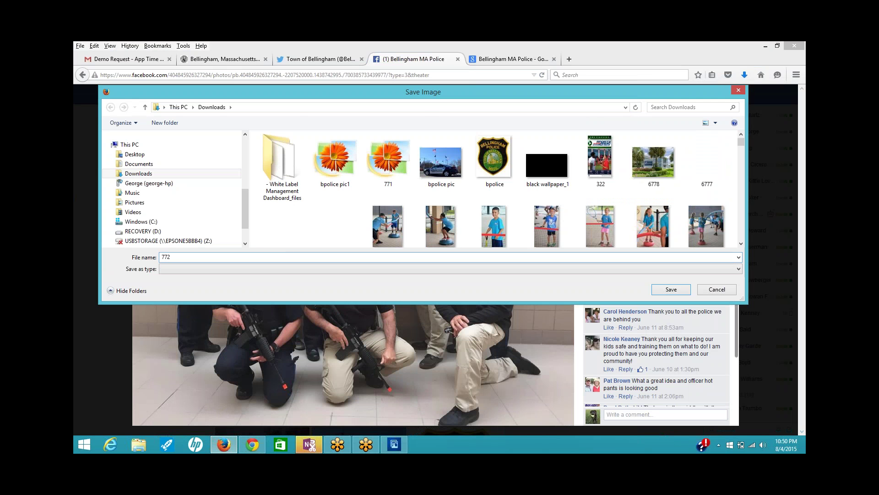
pyautogui.click(662, 290)
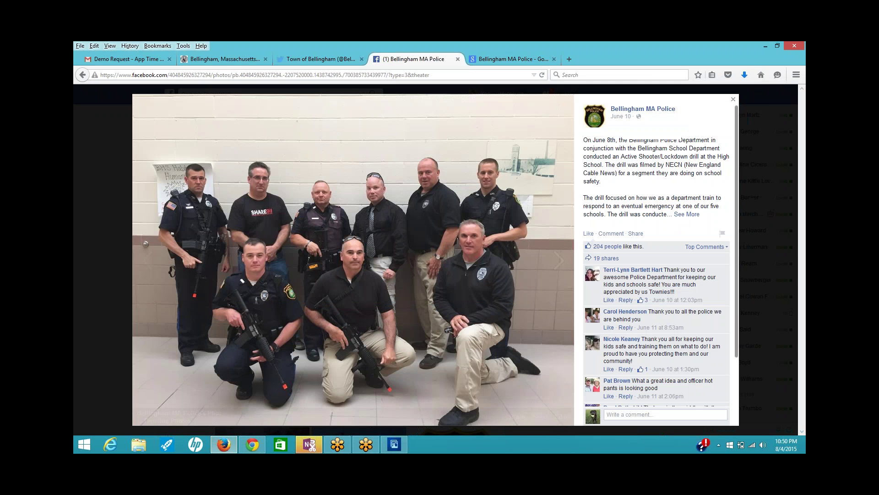
pyautogui.click(379, 246)
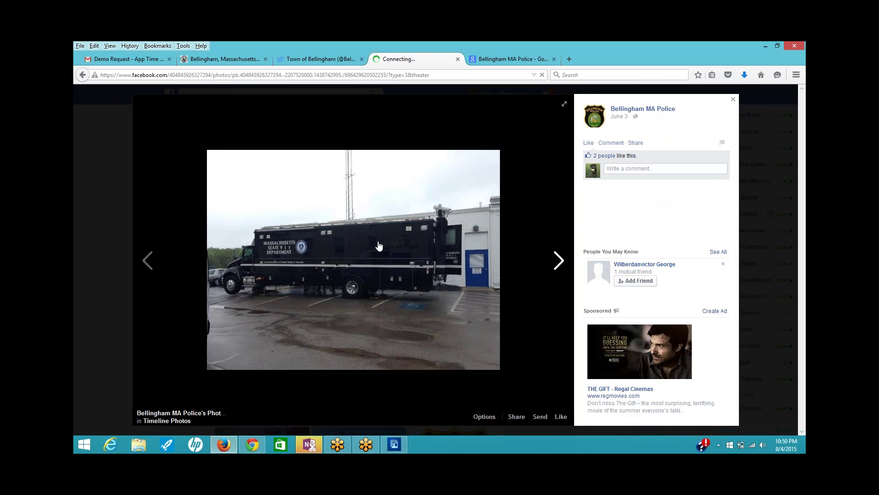
pyautogui.rightClick(379, 246)
pyautogui.click(389, 281)
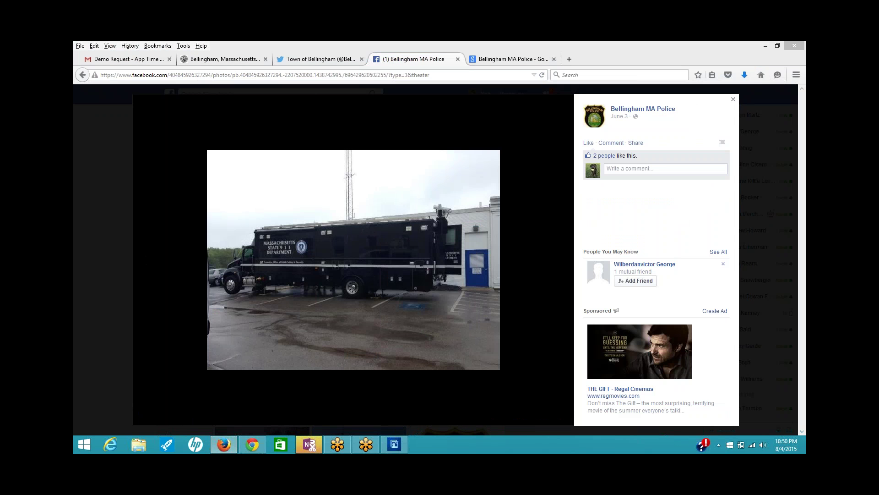
pyautogui.write('77')
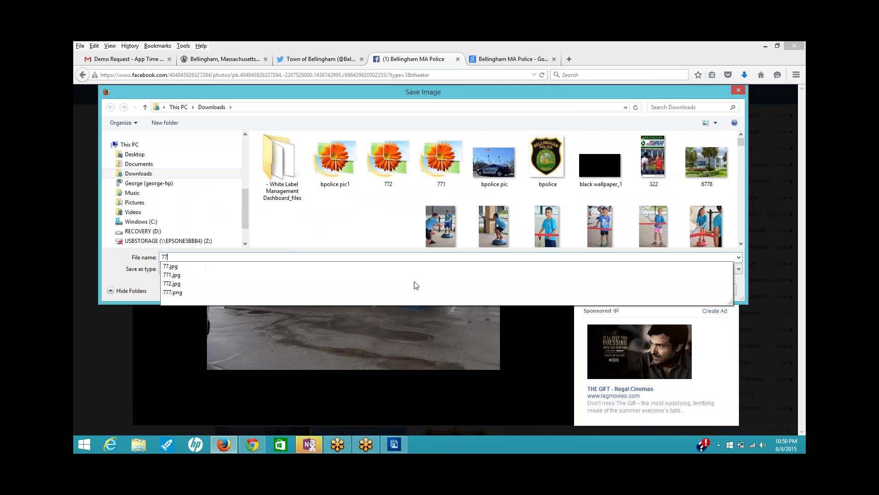
pyautogui.write('3')
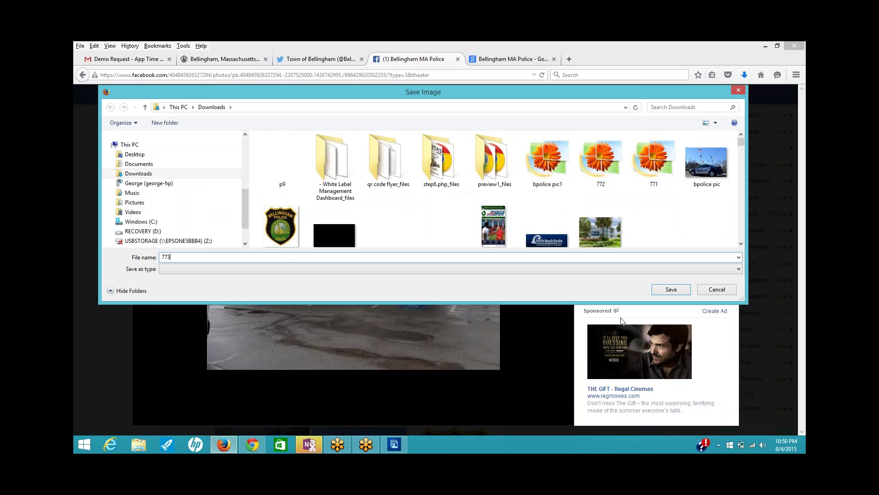
pyautogui.click(670, 288)
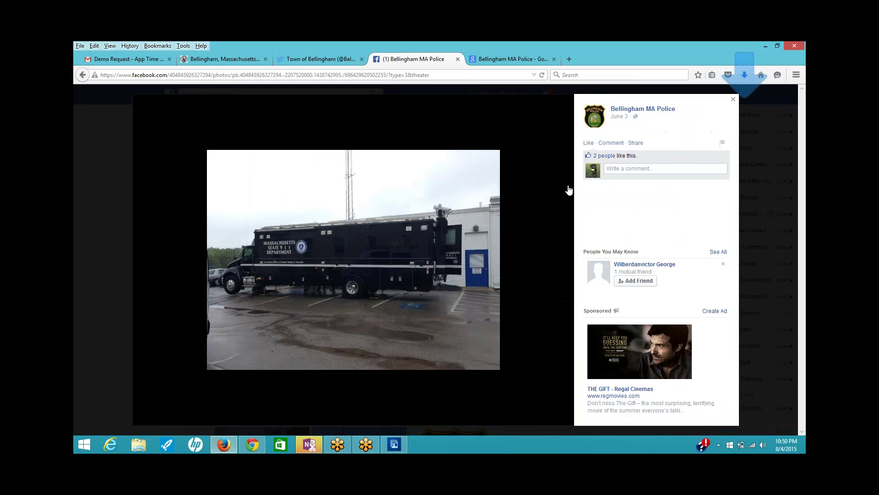
# - Save the truck-beside-building photo as 774 and the cruiser and plants photo as 775
pyautogui.click(549, 259)
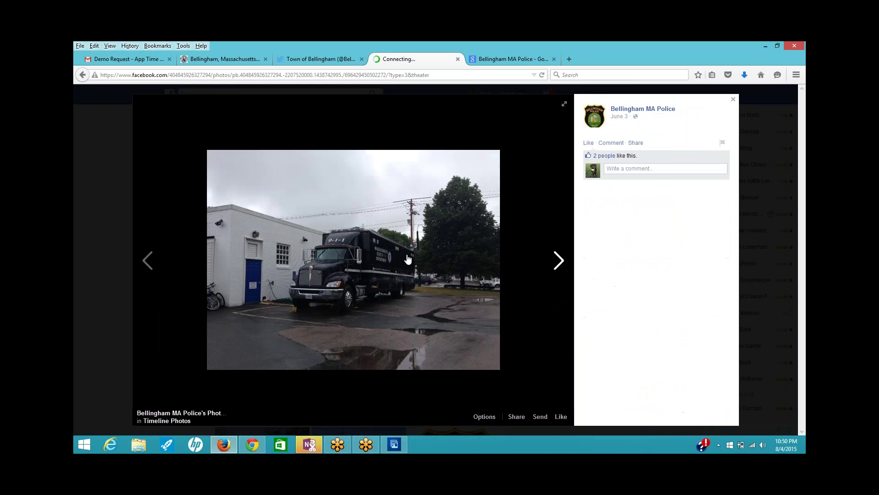
pyautogui.rightClick(408, 259)
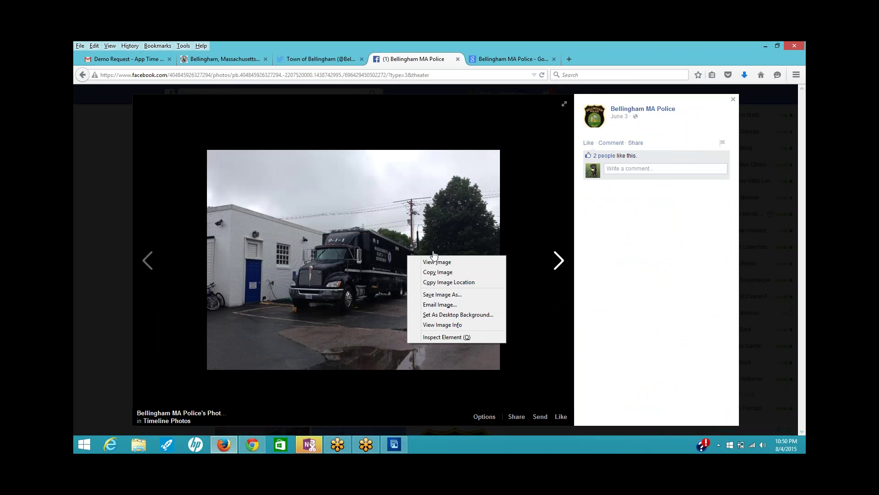
pyautogui.click(451, 300)
pyautogui.write('7')
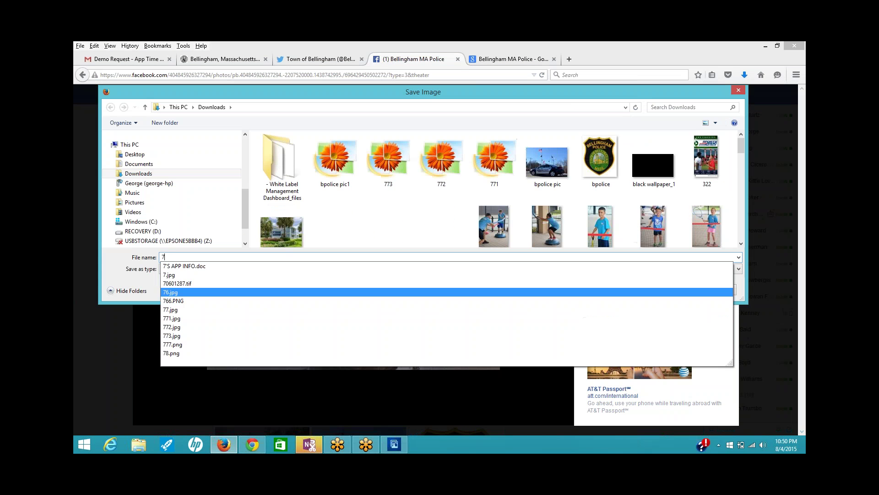
pyautogui.write('74')
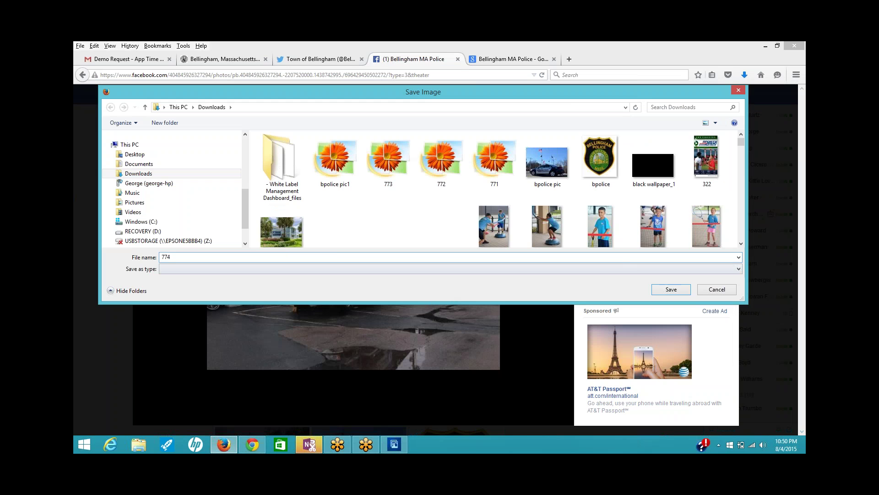
pyautogui.click(666, 290)
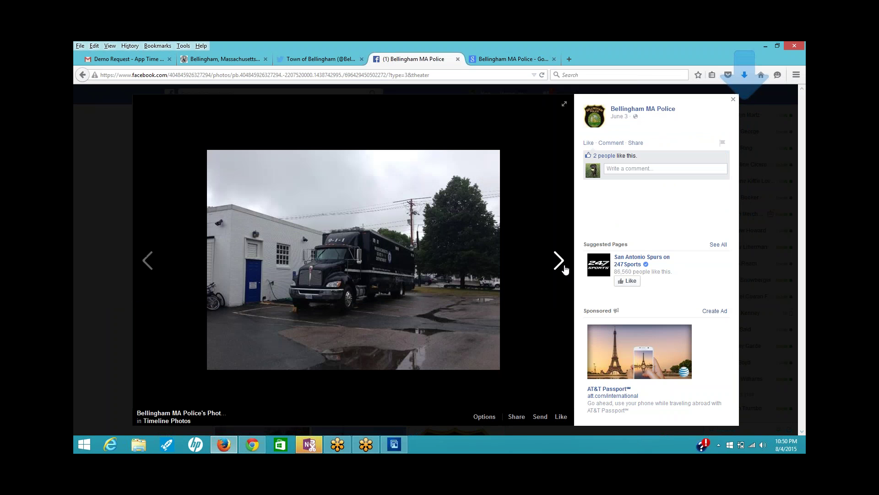
pyautogui.click(564, 268)
pyautogui.rightClick(442, 272)
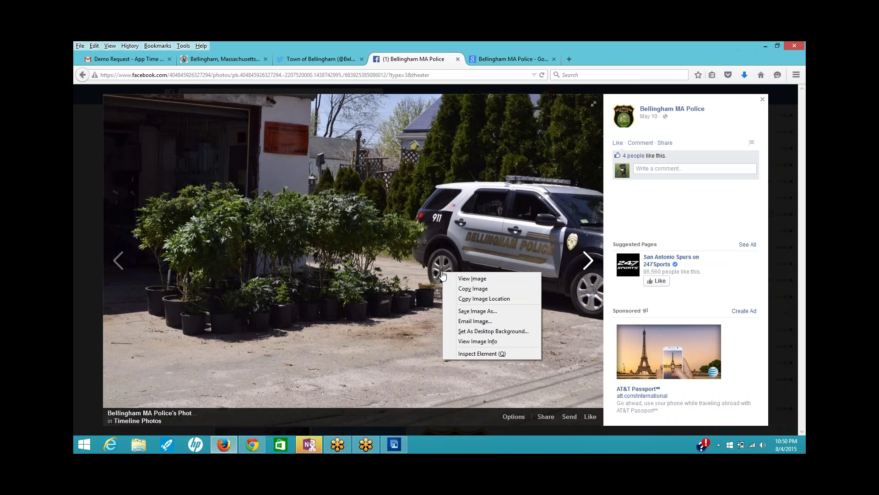
pyautogui.click(477, 311)
pyautogui.write('7')
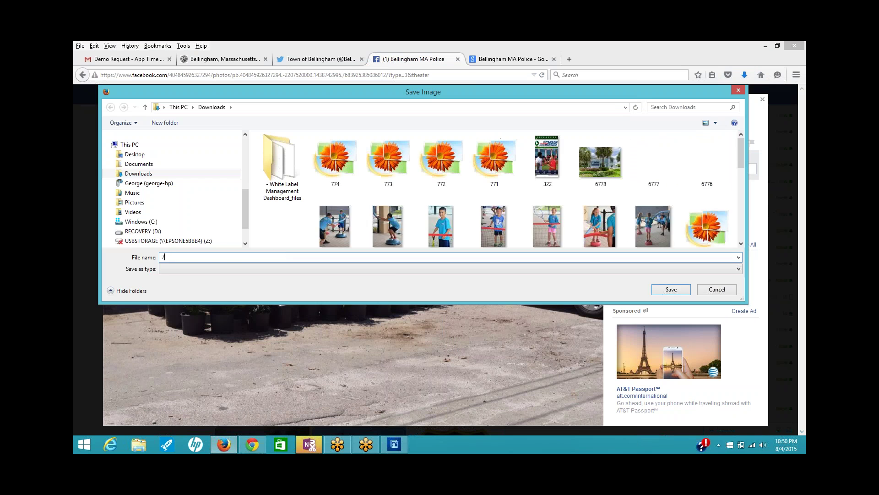
pyautogui.write('75')
pyautogui.press('Return')
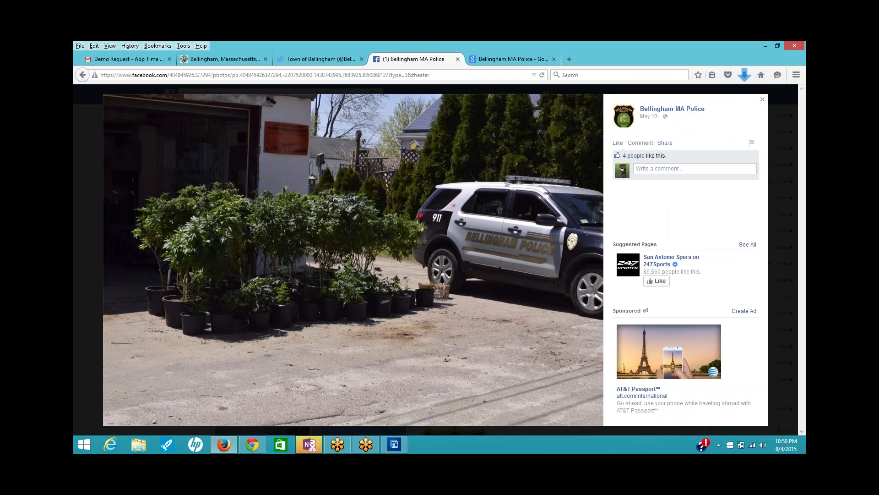
# - Save the grow-room photo to Downloads as 776
pyautogui.click(588, 261)
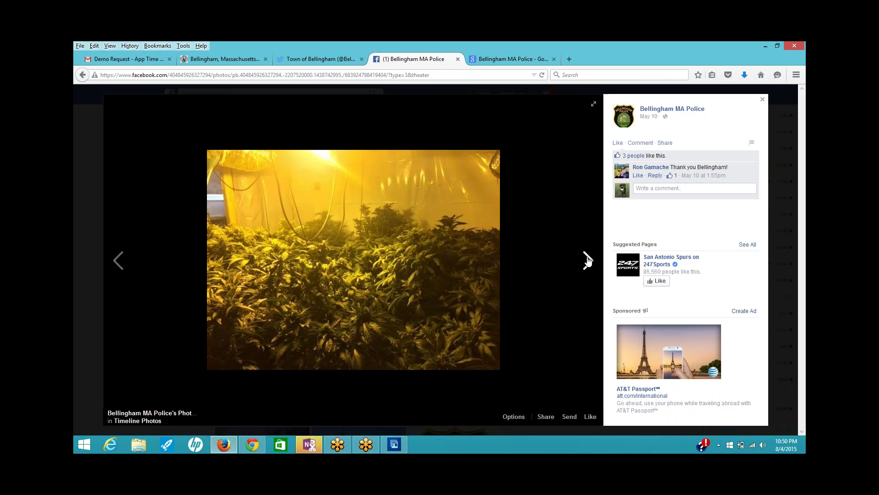
pyautogui.rightClick(336, 267)
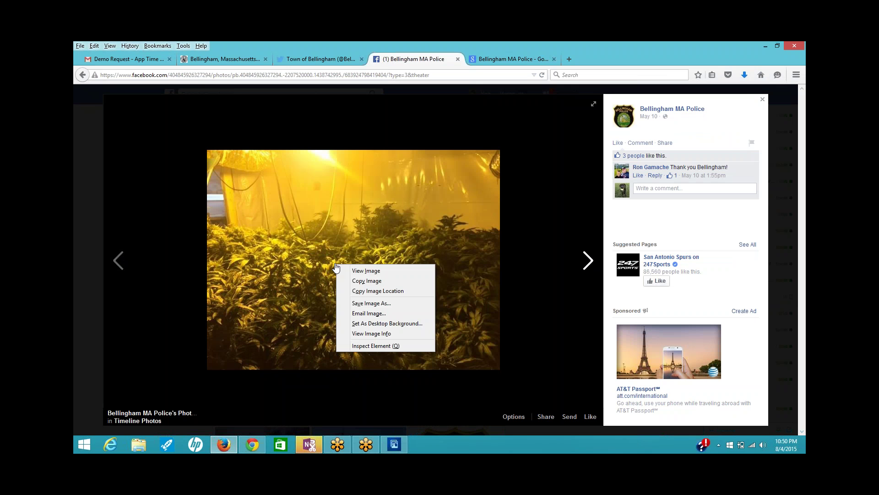
pyautogui.click(361, 303)
pyautogui.write('776')
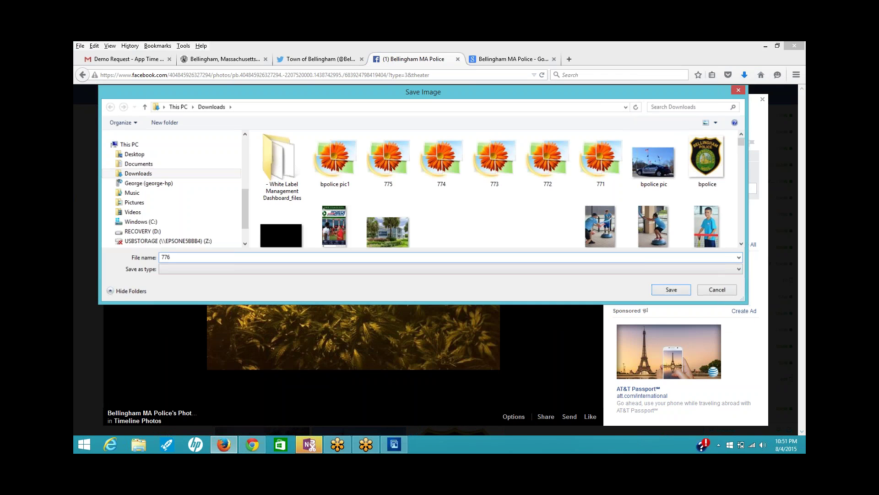
pyautogui.press('Return')
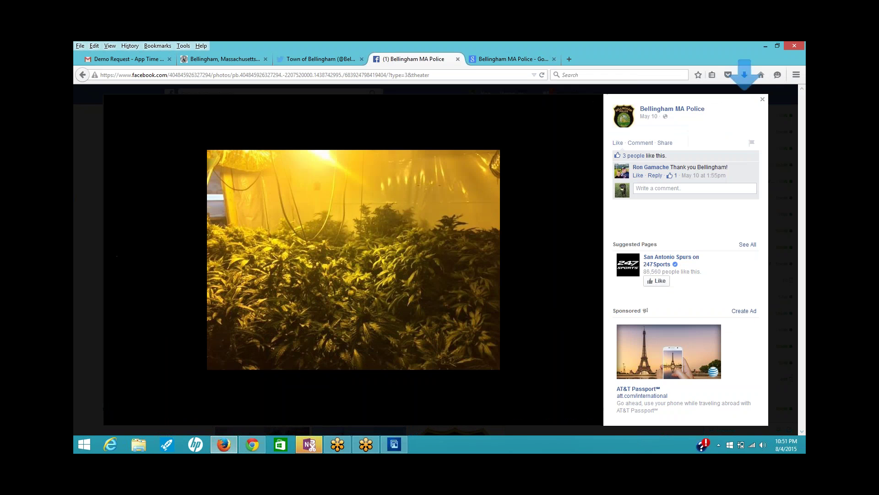
# - Save the nighttime police photo to Downloads as 777
pyautogui.click(588, 262)
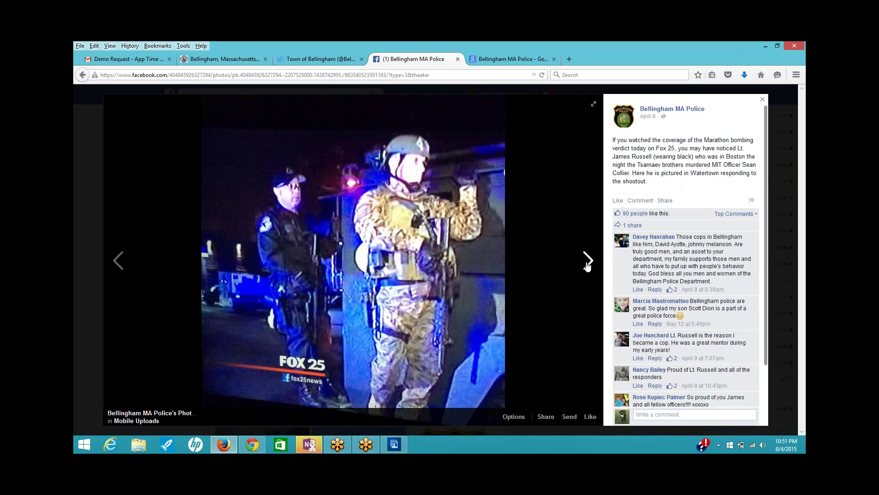
pyautogui.rightClick(408, 266)
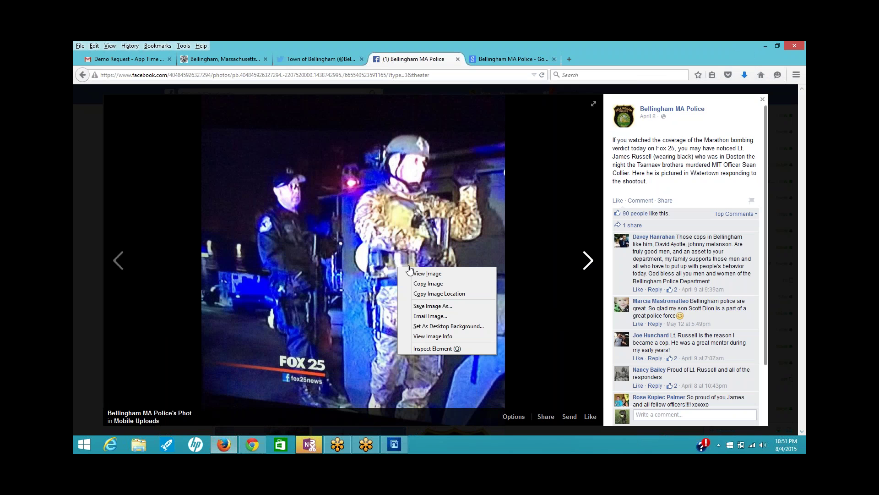
pyautogui.click(447, 306)
pyautogui.write('77')
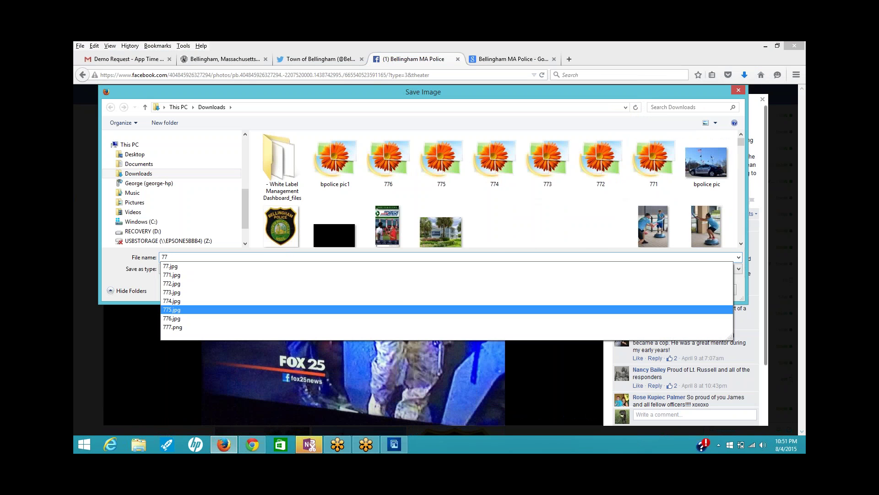
pyautogui.write('7')
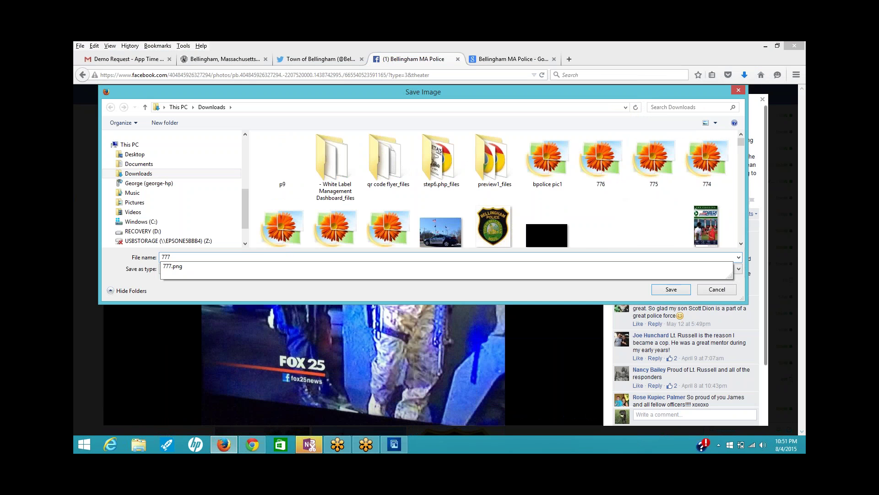
pyautogui.press('Return')
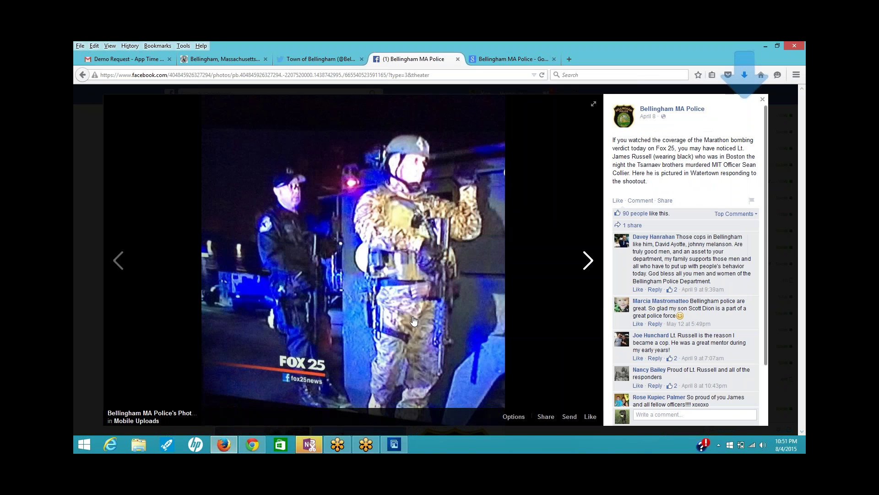
# - Skip past the firing range photo and save the flags and cruiser photo as 778
pyautogui.click(588, 268)
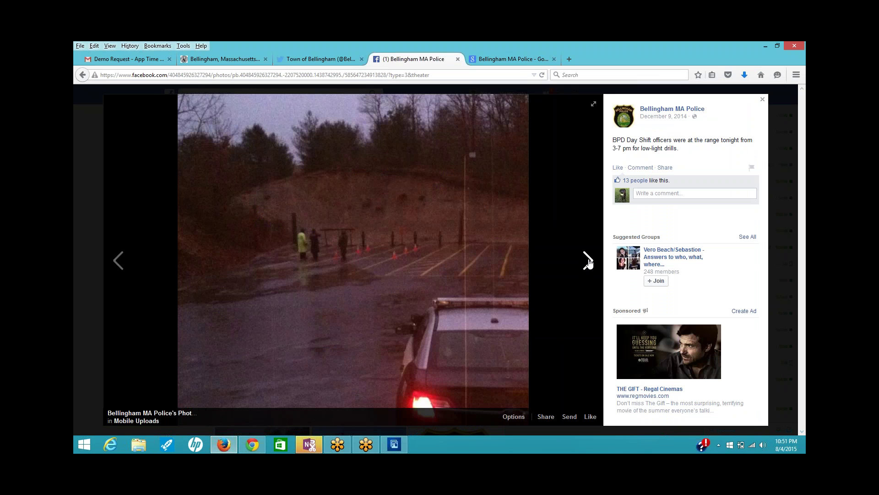
pyautogui.click(588, 261)
pyautogui.rightClick(326, 275)
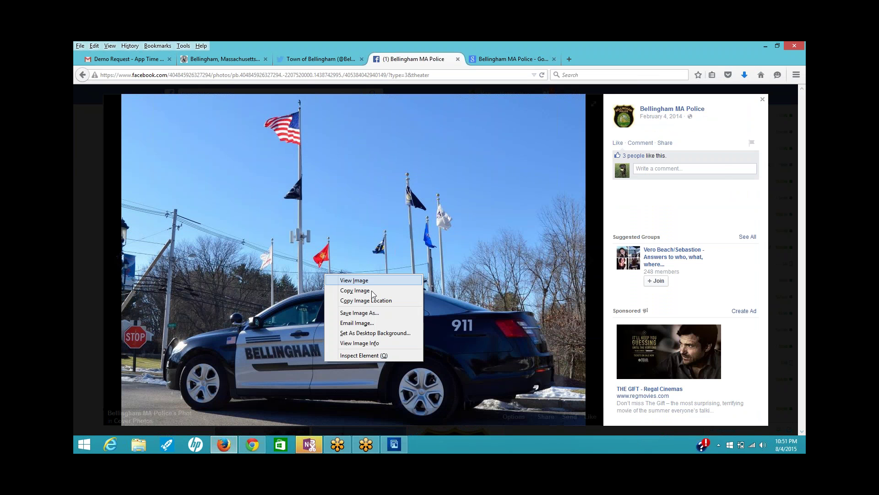
pyautogui.click(373, 313)
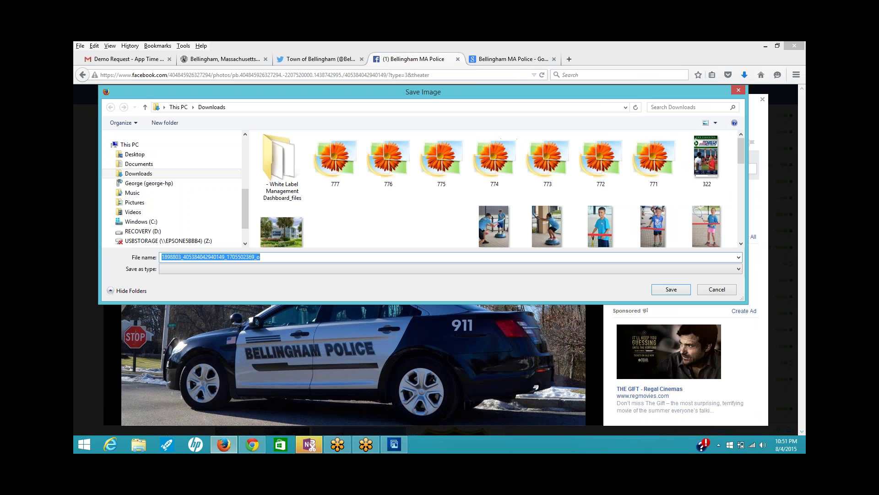
pyautogui.write('778')
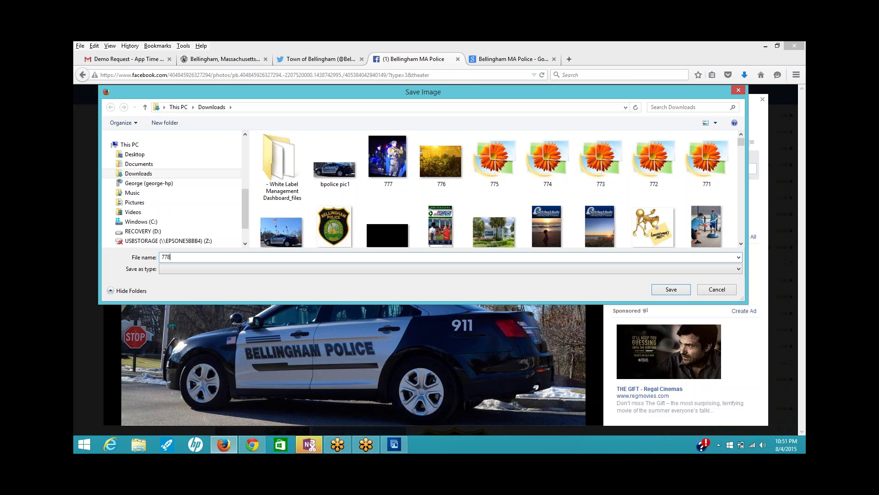
pyautogui.click(672, 289)
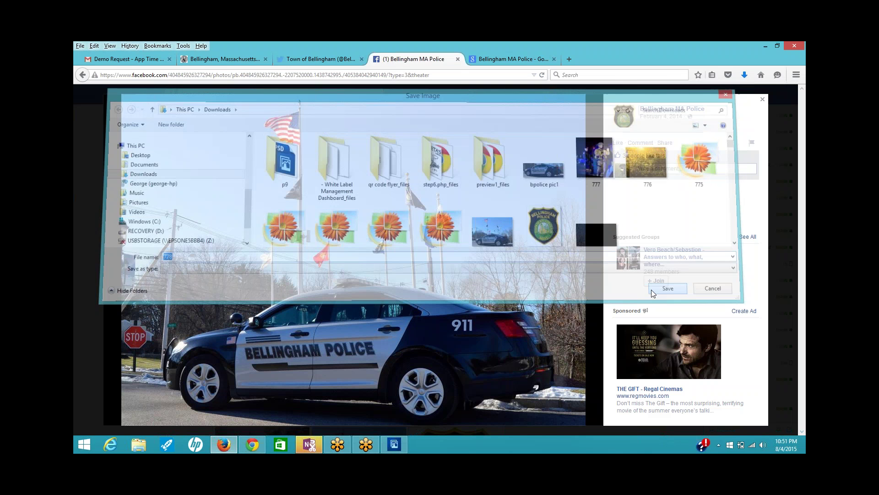
# - Save the police badge image as 779 and return to the Bizness Apps gallery editor
pyautogui.click(586, 266)
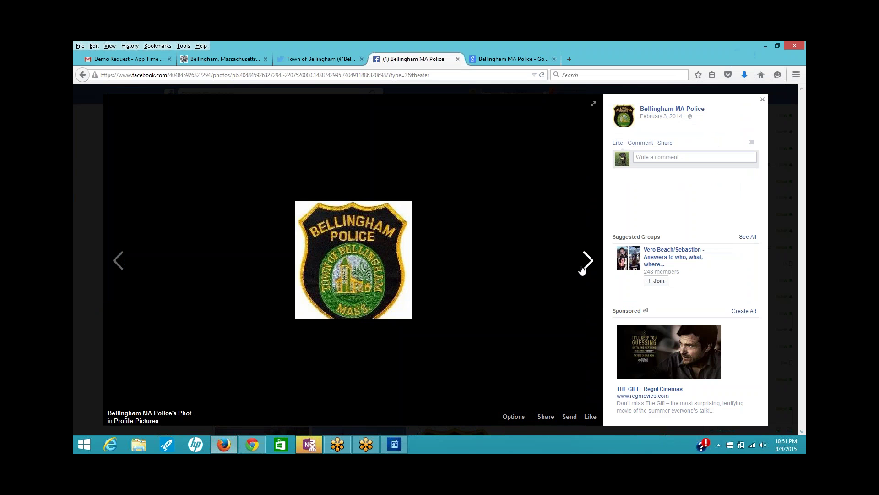
pyautogui.rightClick(351, 310)
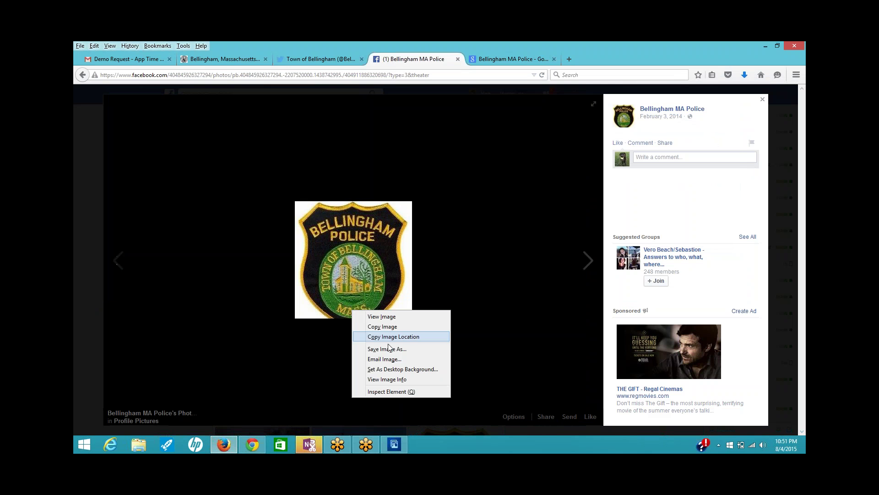
pyautogui.click(389, 349)
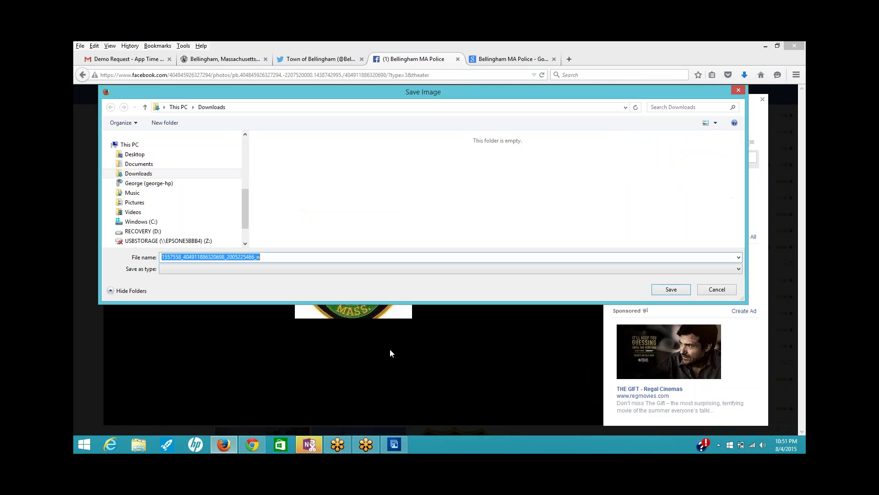
pyautogui.write('779')
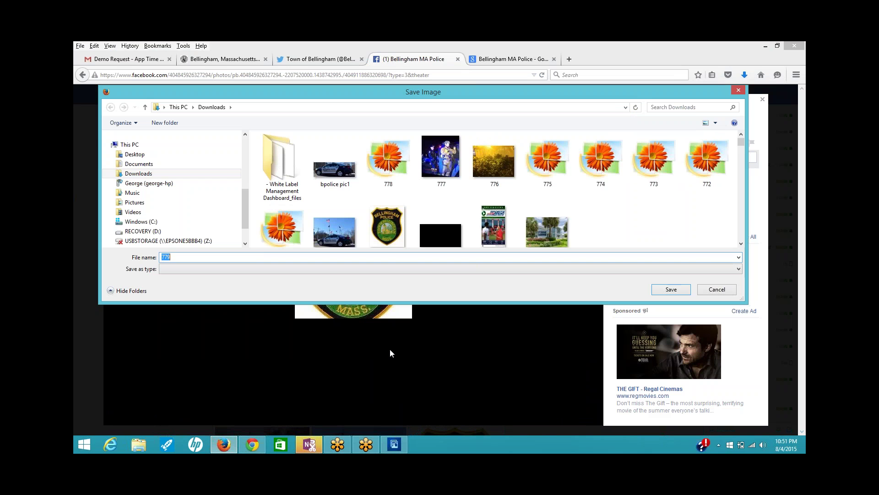
pyautogui.click(682, 288)
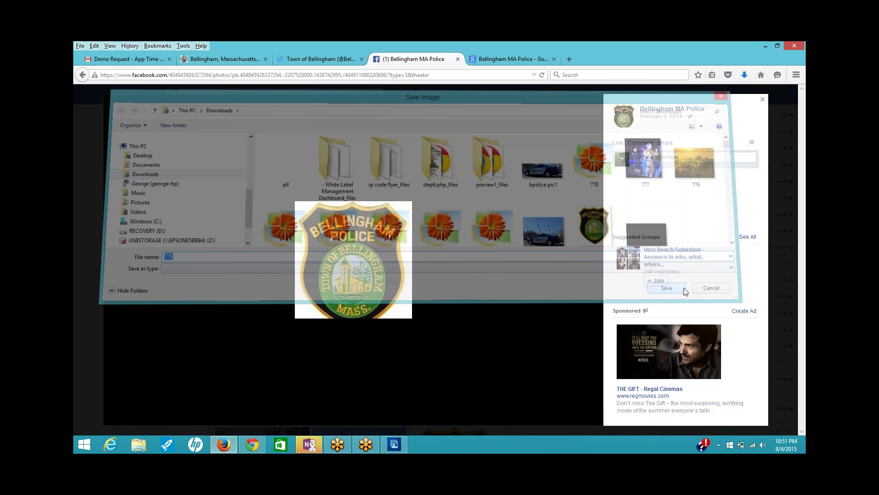
pyautogui.click(595, 264)
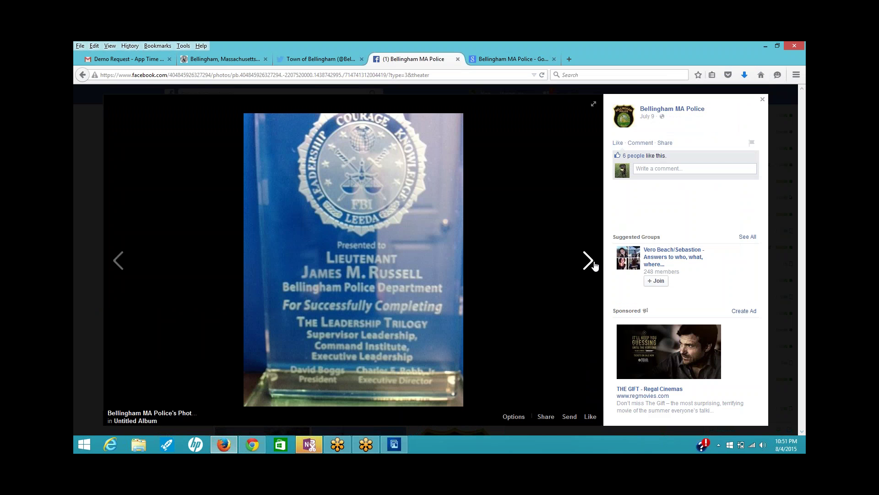
pyautogui.click(594, 265)
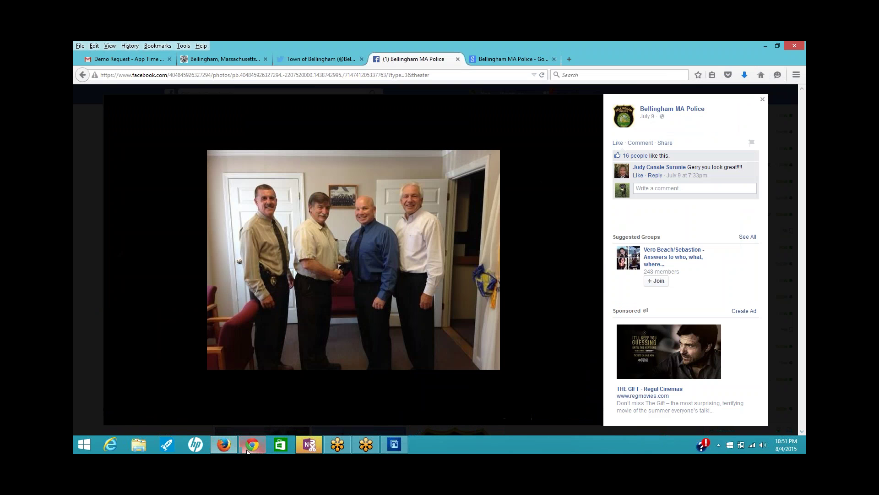
pyautogui.click(248, 450)
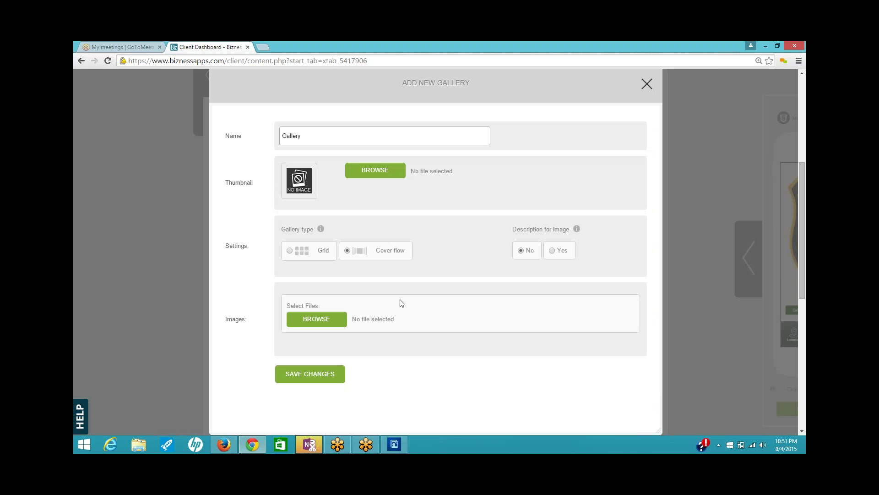
# - Select photos 771 through 779 in Downloads and upload them to the gallery
pyautogui.click(320, 322)
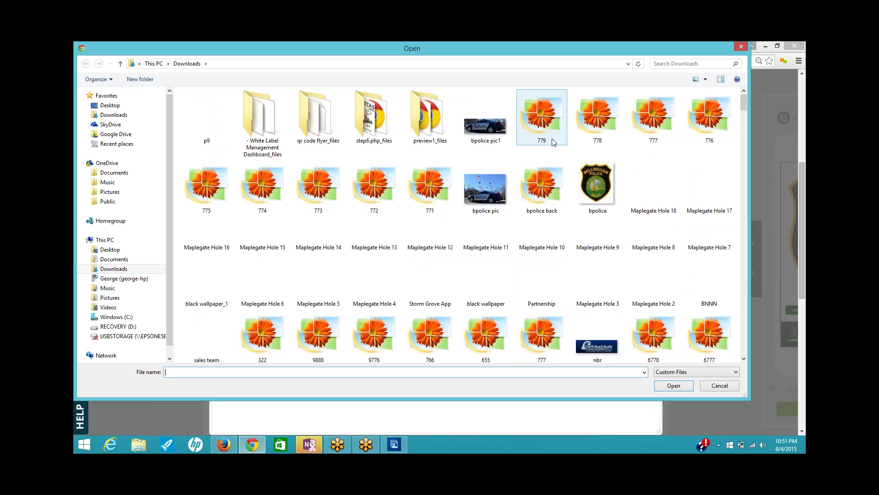
pyautogui.click(542, 131)
pyautogui.hotkey('shift', 'Right')
pyautogui.hotkey('shift', 'Right')
pyautogui.hotkey('shift', 'Right')
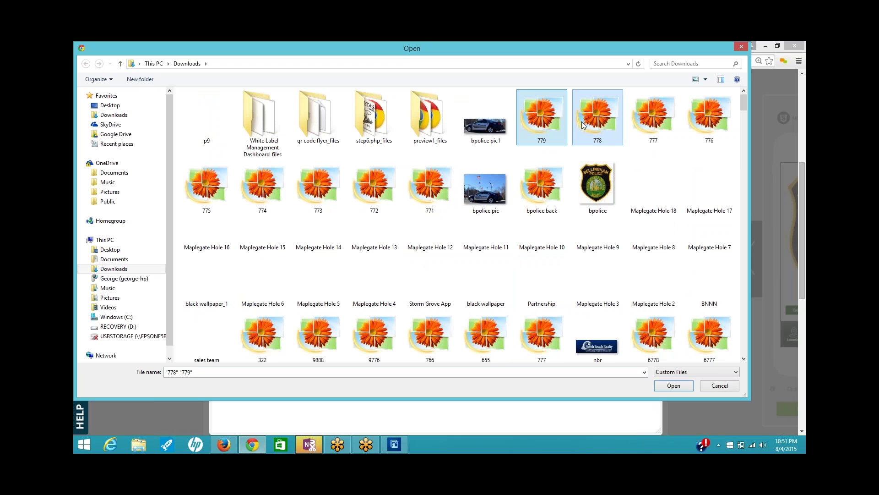
pyautogui.keyDown('ctrl'); pyautogui.click(206, 188); pyautogui.keyUp('ctrl')
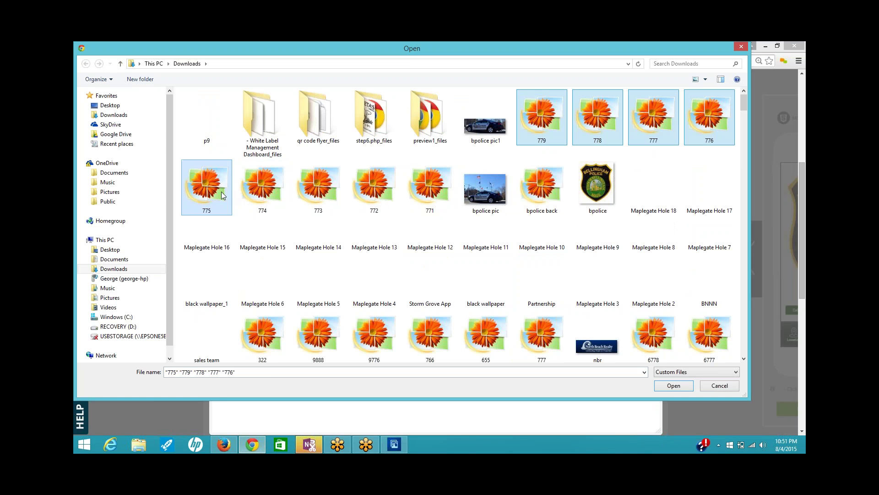
pyautogui.keyDown('ctrl'); pyautogui.click(253, 184); pyautogui.keyUp('ctrl')
pyautogui.keyDown('ctrl'); pyautogui.click(327, 182); pyautogui.keyUp('ctrl')
pyautogui.keyDown('ctrl'); pyautogui.click(365, 188); pyautogui.keyUp('ctrl')
pyautogui.keyDown('ctrl'); pyautogui.click(430, 187); pyautogui.keyUp('ctrl')
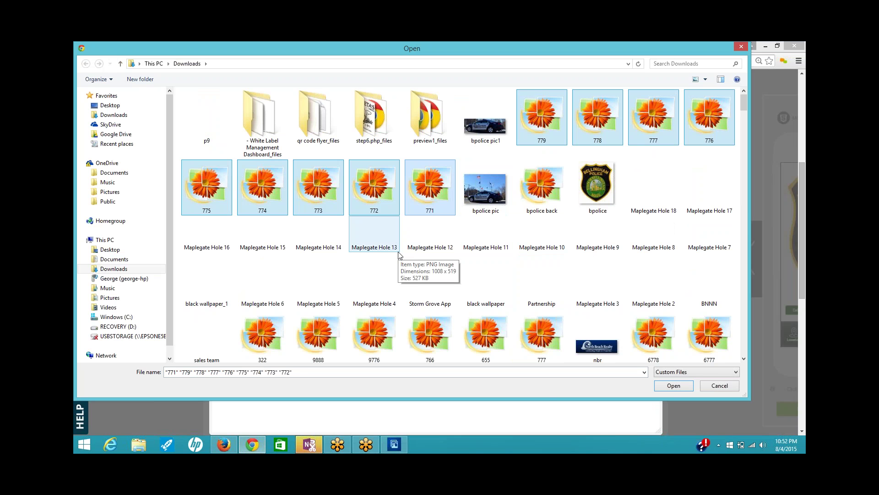
pyautogui.click(674, 386)
# - Save the gallery, enable image descriptions, add a description to the second photo, and close the form
pyautogui.click(323, 374)
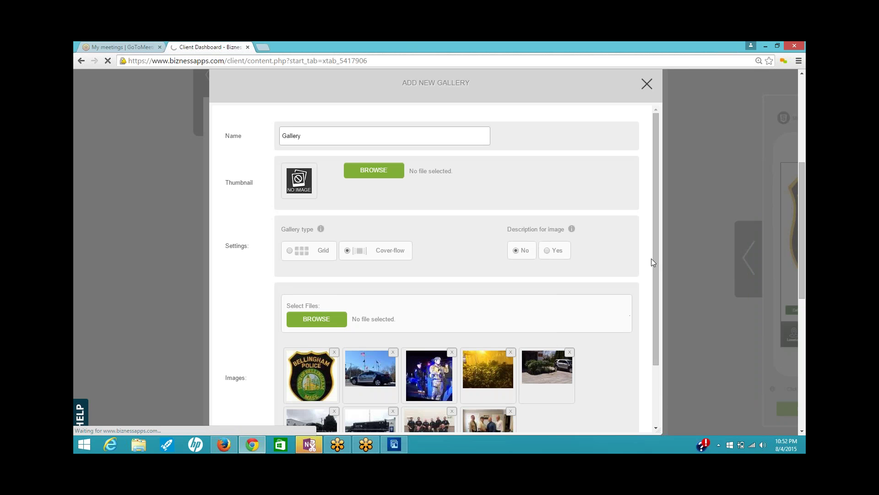
pyautogui.moveTo(656, 257); pyautogui.dragTo(671, 355)
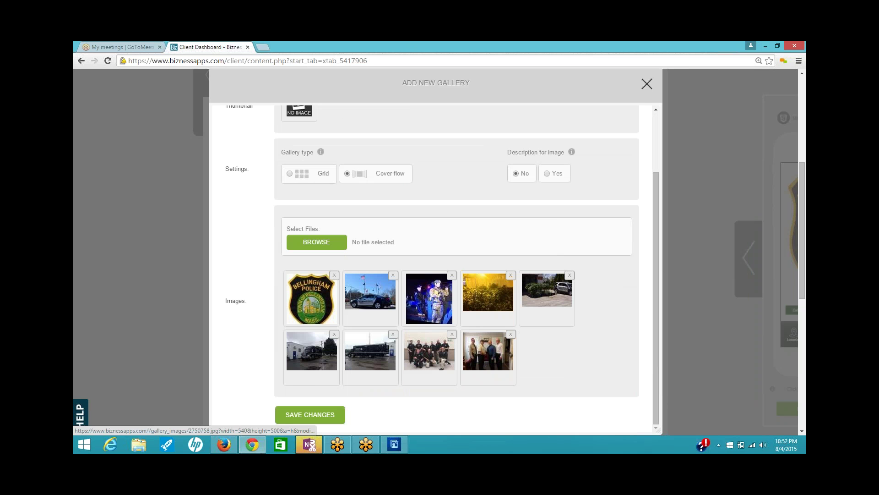
pyautogui.click(550, 176)
pyautogui.click(360, 319)
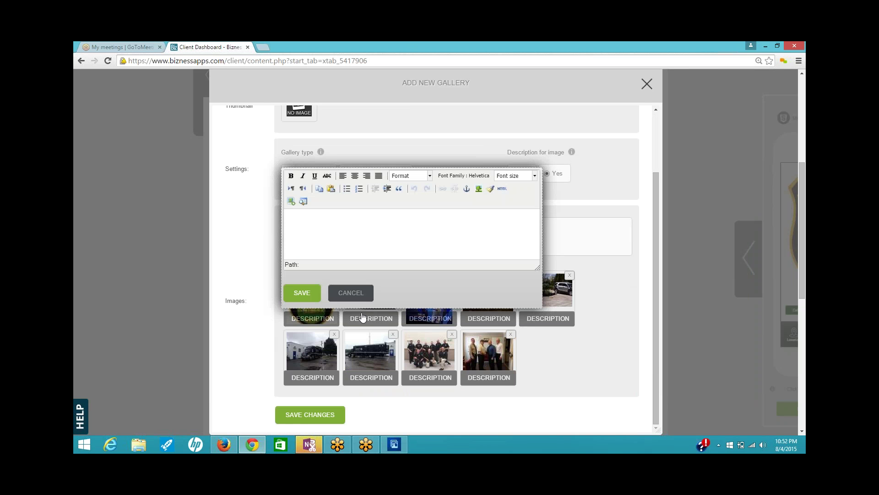
pyautogui.click(291, 220)
pyautogui.click(301, 294)
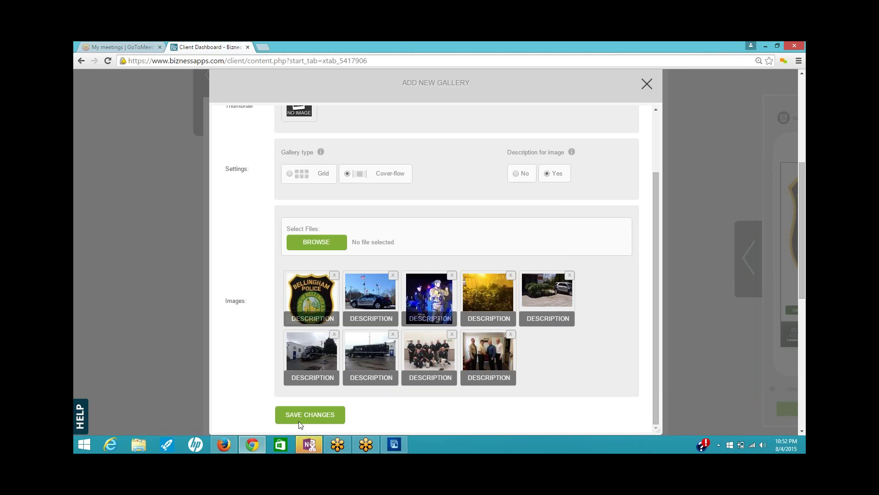
pyautogui.click(309, 415)
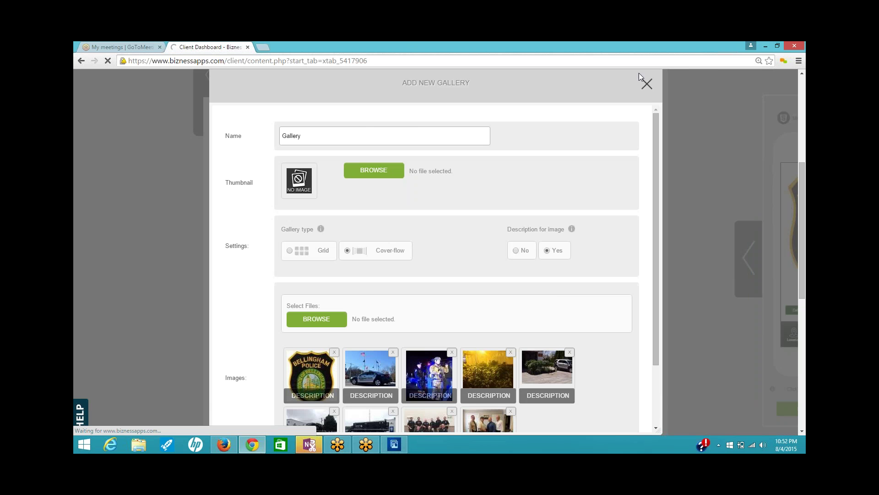
pyautogui.click(652, 86)
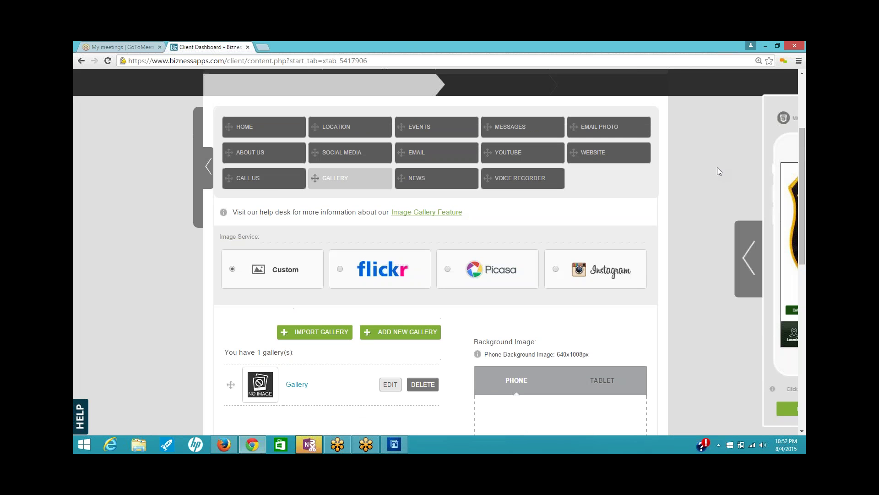
# - Change the Google News keywords to 'Bellingham, MA', then select 'Police Dept' in the Twitter keywords
pyautogui.click(451, 183)
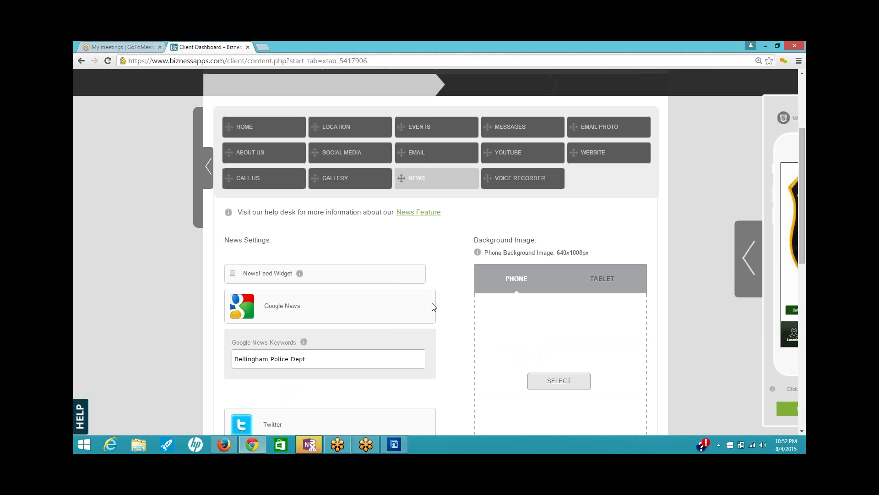
pyautogui.scroll(-1, 434, 304)
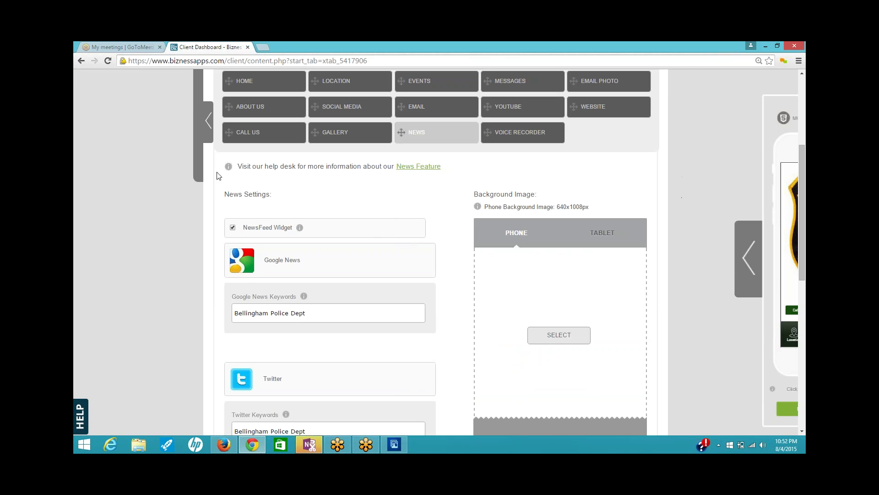
pyautogui.scroll(-3, 424, 263)
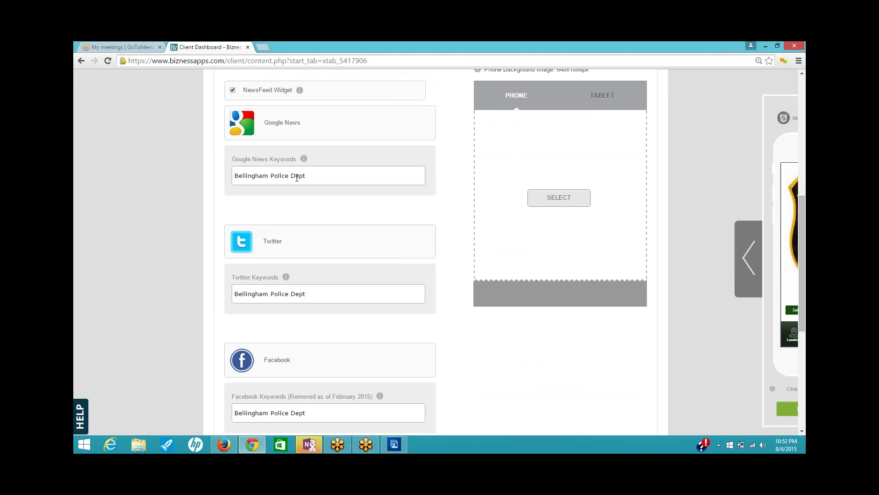
pyautogui.moveTo(306, 175); pyautogui.dragTo(270, 175)
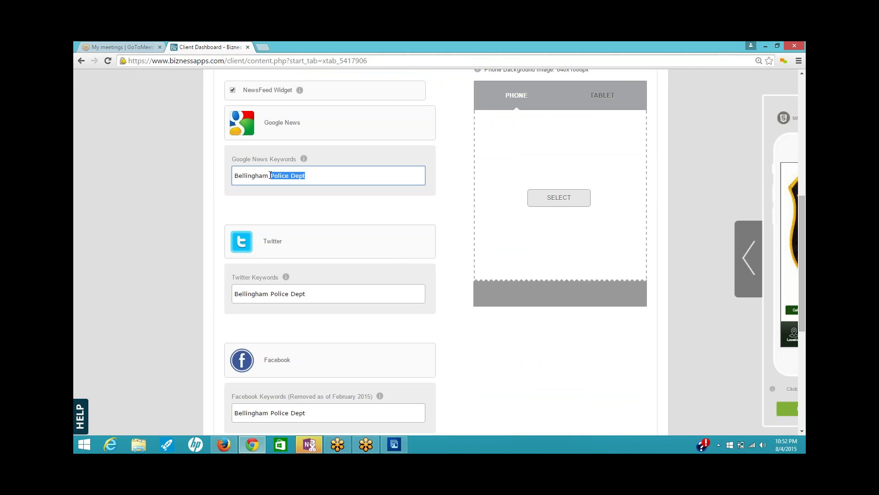
pyautogui.press('BackSpace')
pyautogui.write('MA')
pyautogui.moveTo(305, 293); pyautogui.dragTo(270, 298)
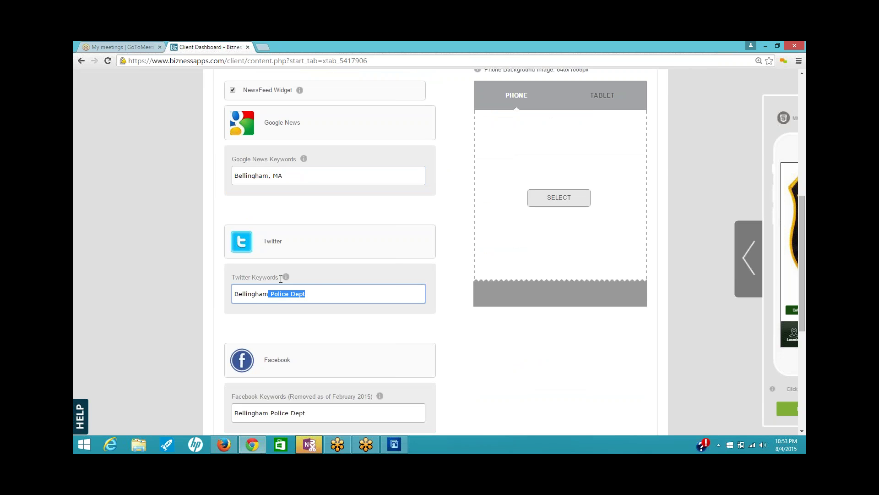
# - Copy the Town of Bellingham's Twitter handle from its profile in Firefox, then return to Chrome
pyautogui.click(223, 444)
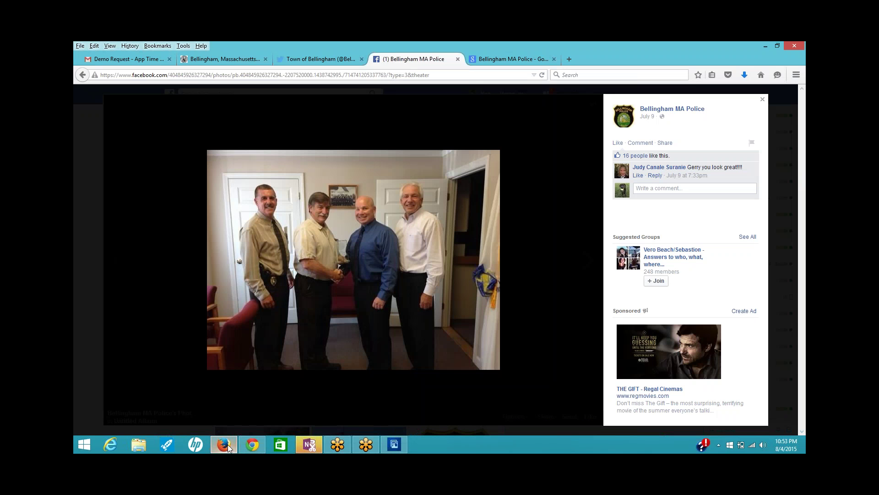
pyautogui.click(319, 60)
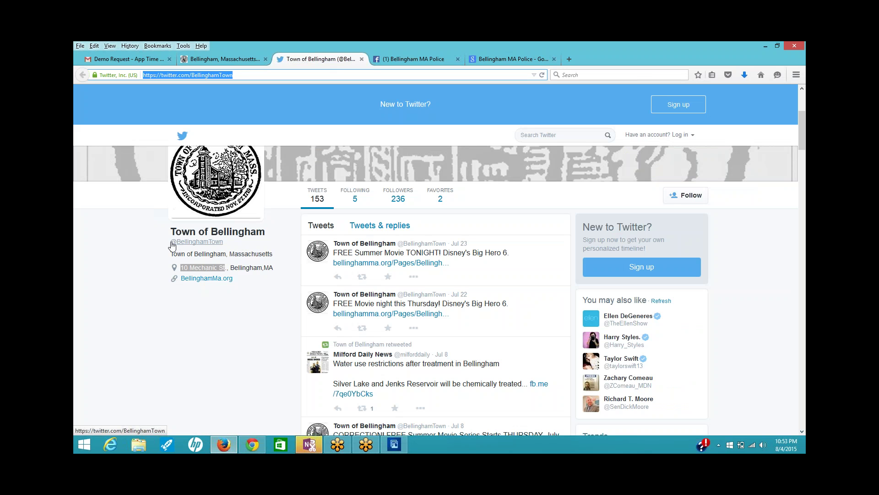
pyautogui.moveTo(225, 242); pyautogui.dragTo(169, 243)
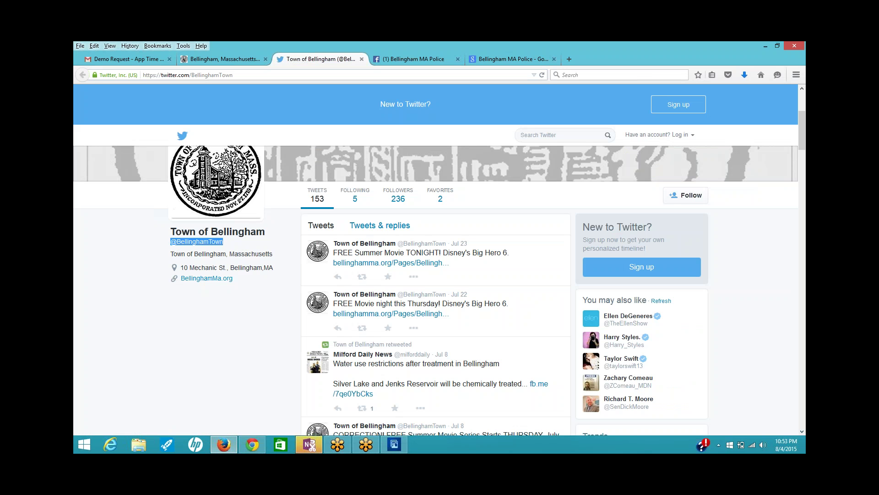
pyautogui.rightClick(178, 242)
pyautogui.click(214, 311)
pyautogui.click(252, 444)
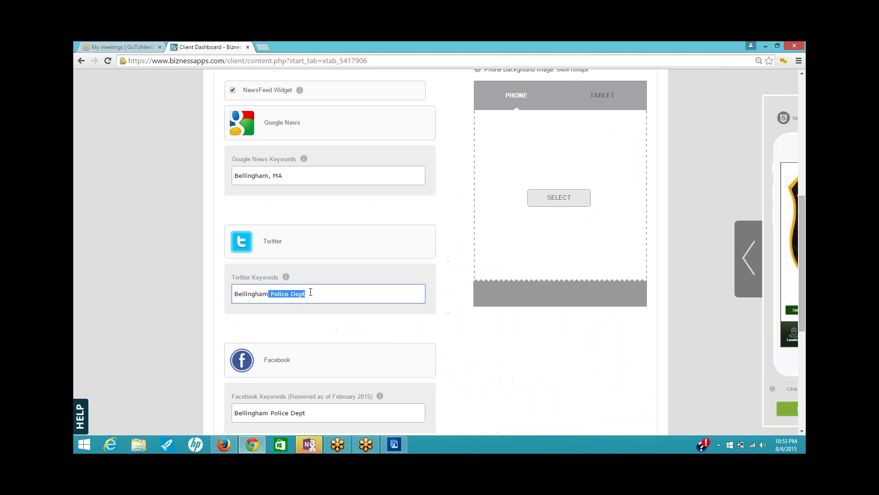
pyautogui.moveTo(233, 294); pyautogui.dragTo(319, 294)
pyautogui.hotkey('ctrl', 'v')
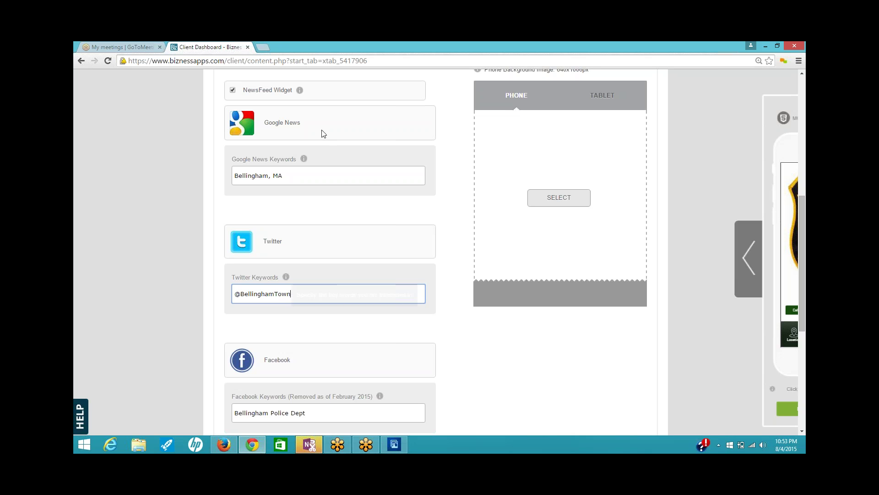
pyautogui.scroll(-1, 448, 379)
pyautogui.scroll(-1, 448, 379)
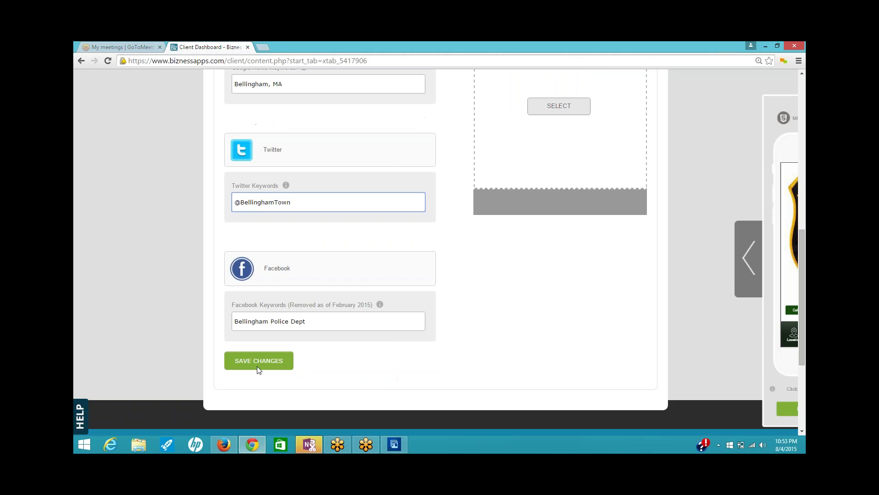
pyautogui.click(259, 365)
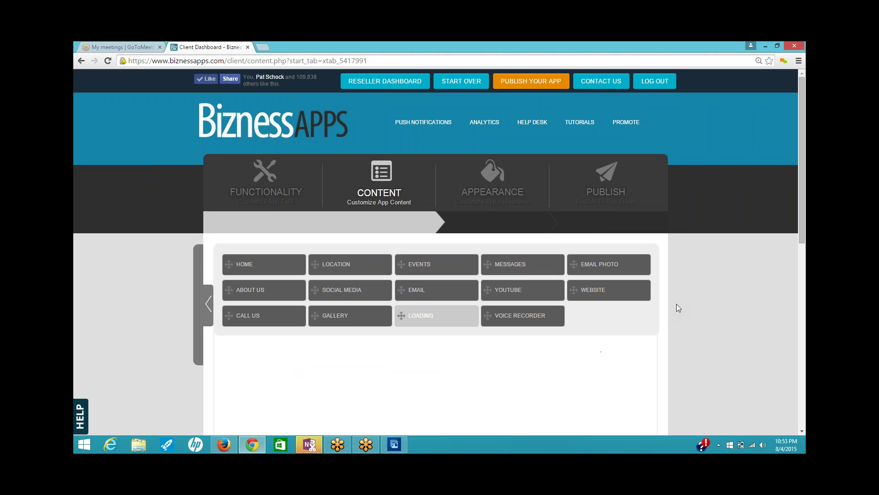
pyautogui.scroll(-3, 682, 302)
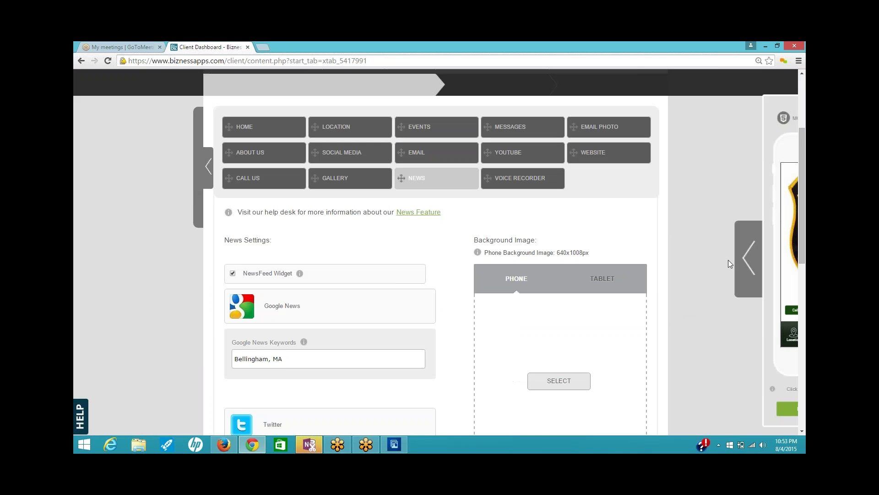
# - Try Directions in the phone preview, restart the previewer, then open Voice Recorder settings
pyautogui.click(744, 260)
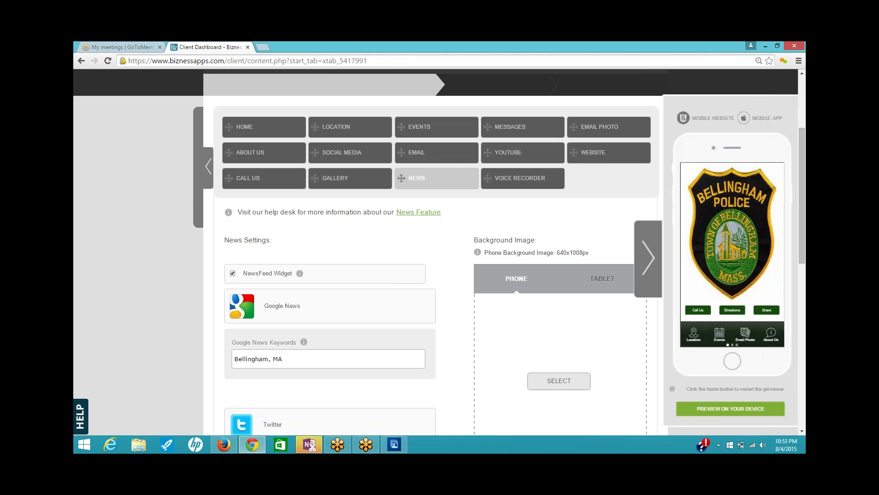
pyautogui.click(736, 309)
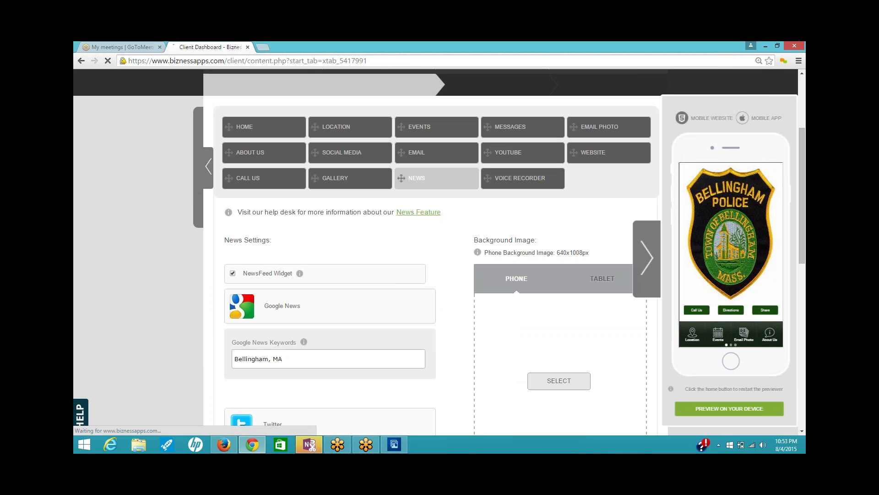
pyautogui.click(731, 362)
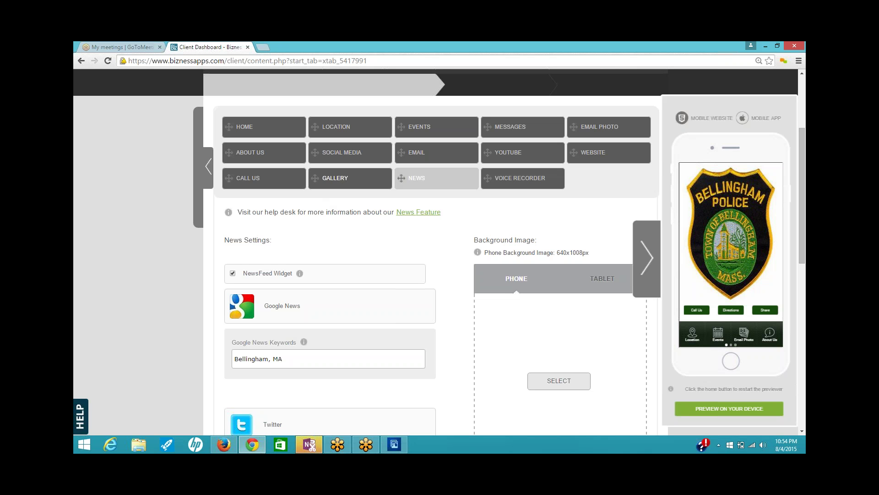
pyautogui.click(522, 179)
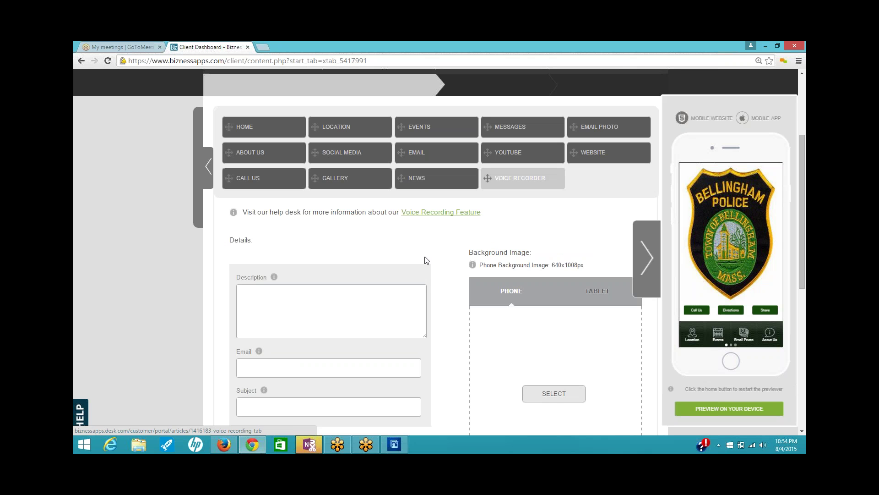
# - Write the Voice Recorder description: 'If you are a witness, record your thoughts while they are fresh…'
pyautogui.click(308, 291)
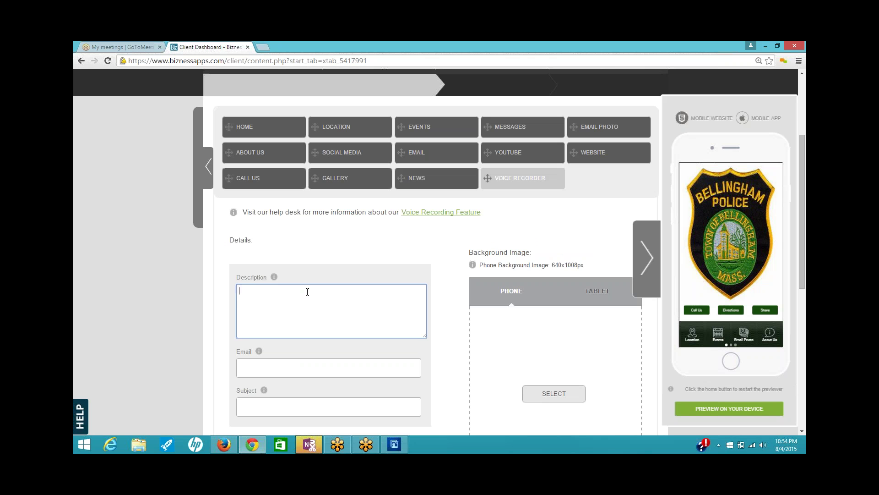
pyautogui.write('If you wi')
pyautogui.press('BackSpace')
pyautogui.press('BackSpace')
pyautogui.write('are a wit')
pyautogui.write('ness')
pyautogui.write(', record')
pyautogui.write(' your f')
pyautogui.write('houghts')
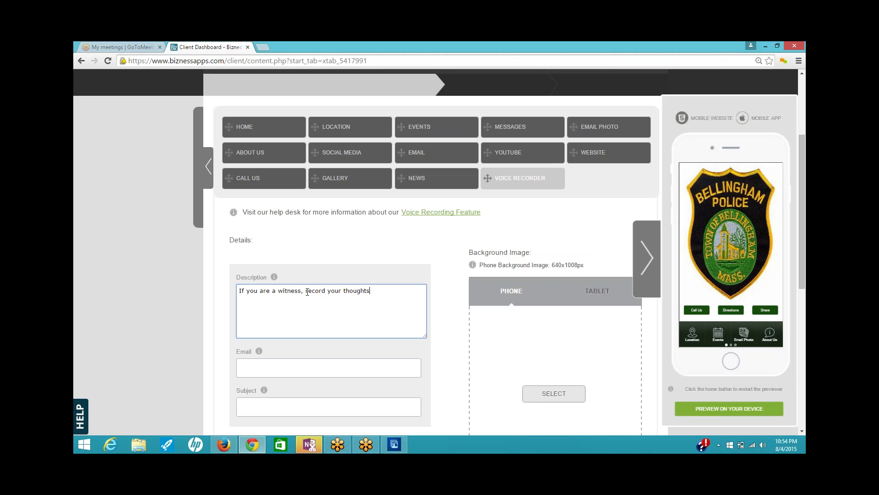
pyautogui.write(' while they ar')
pyautogui.write('e fresh i')
pyautogui.write('n your mind.')
pyautogui.write('  You can')
pyautogui.write(' s')
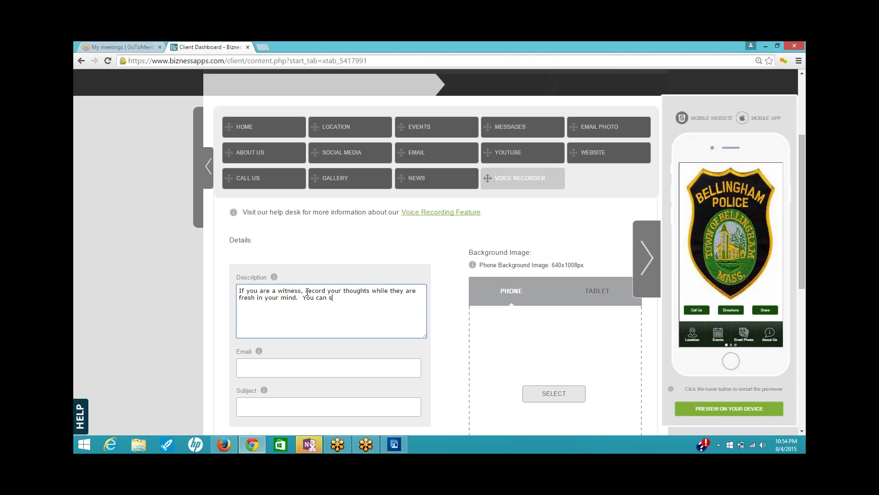
pyautogui.write('end this recording diretctly to the BPD.')
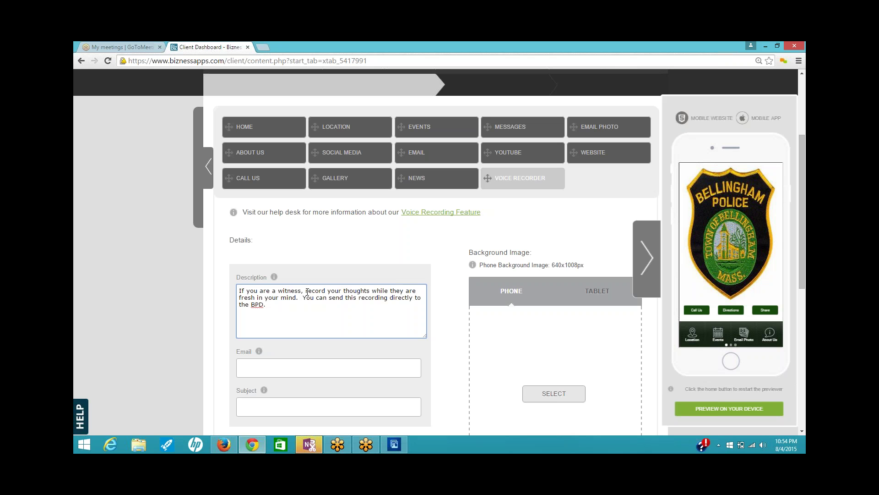
# - Set the suggested recipient e-mail and subject 'Recordings from the Mobile App', then save
pyautogui.click(363, 371)
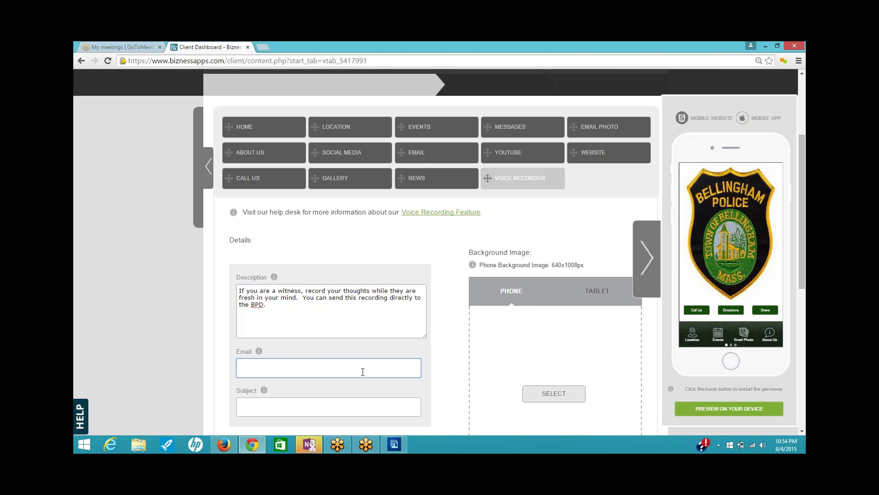
pyautogui.write('br')
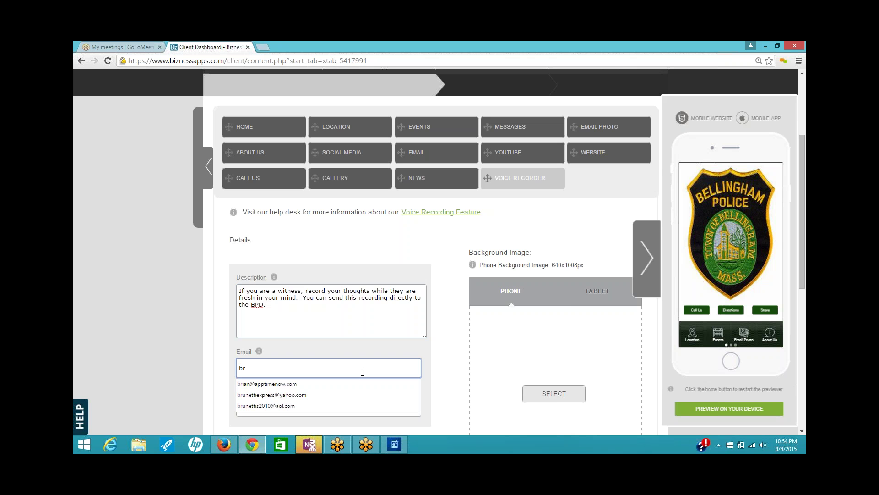
pyautogui.press('Down')
pyautogui.press('Tab')
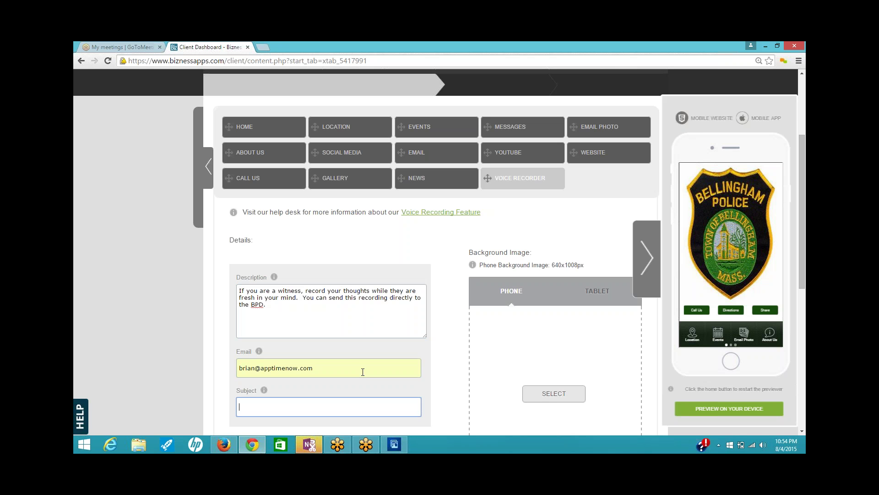
pyautogui.write('Recordings f')
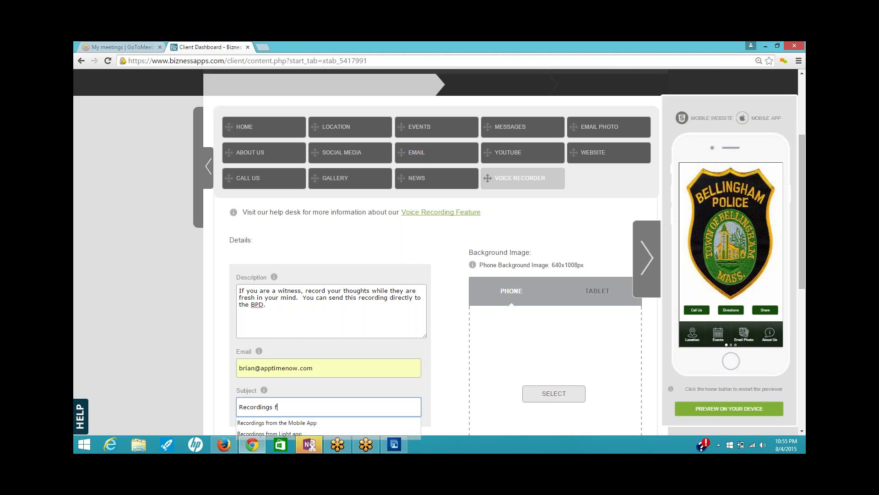
pyautogui.write('rom the')
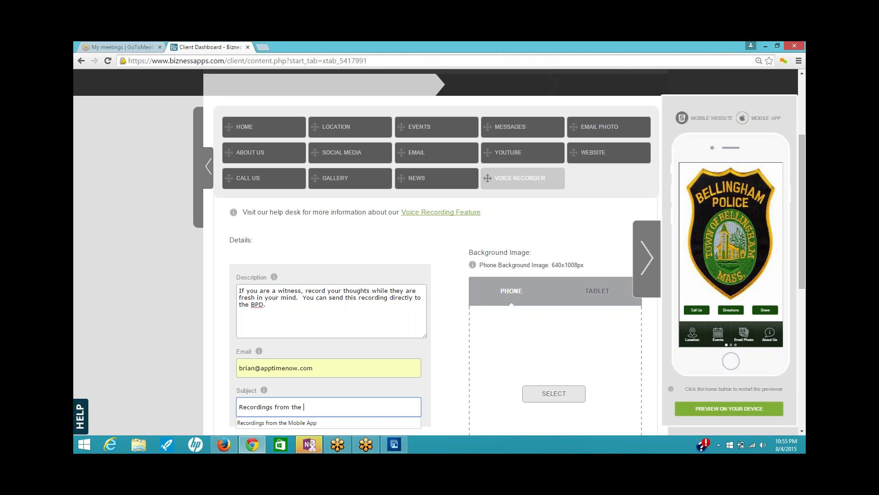
pyautogui.write(' Mob')
pyautogui.press('Down')
pyautogui.press('Return')
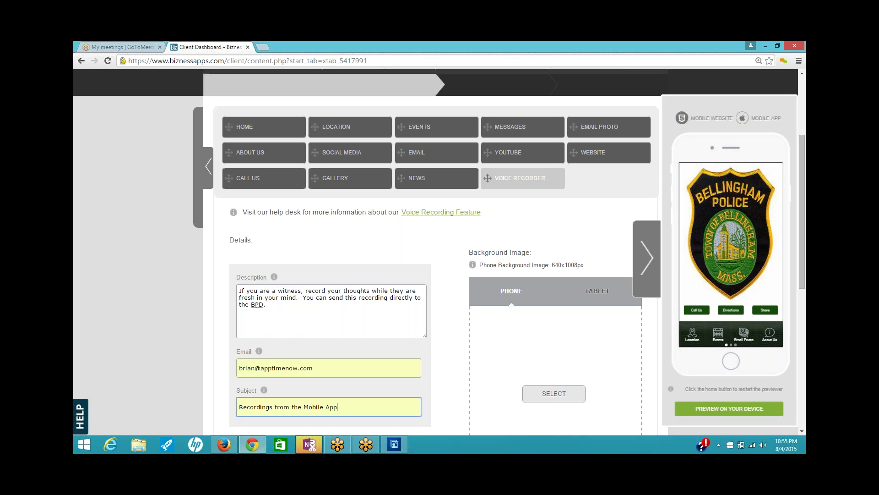
pyautogui.scroll(-2, 374, 370)
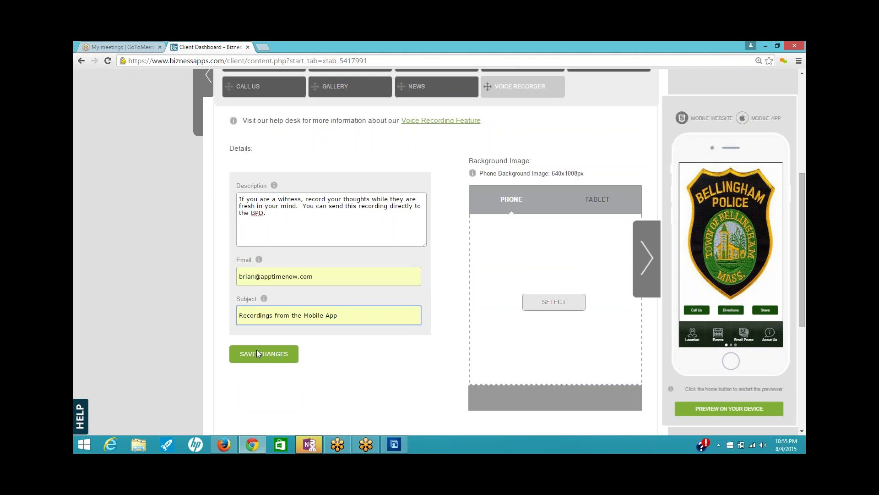
pyautogui.click(262, 355)
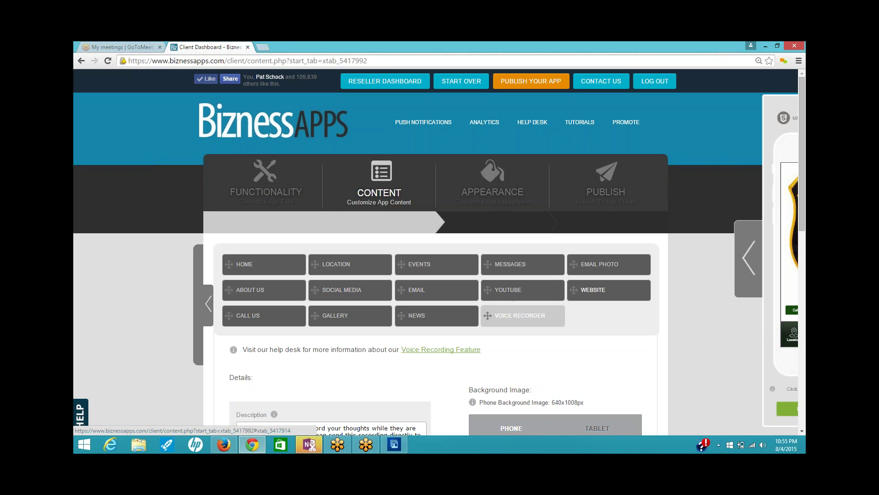
# - Open the Email content section, which lists 0 custom forms
pyautogui.click(435, 290)
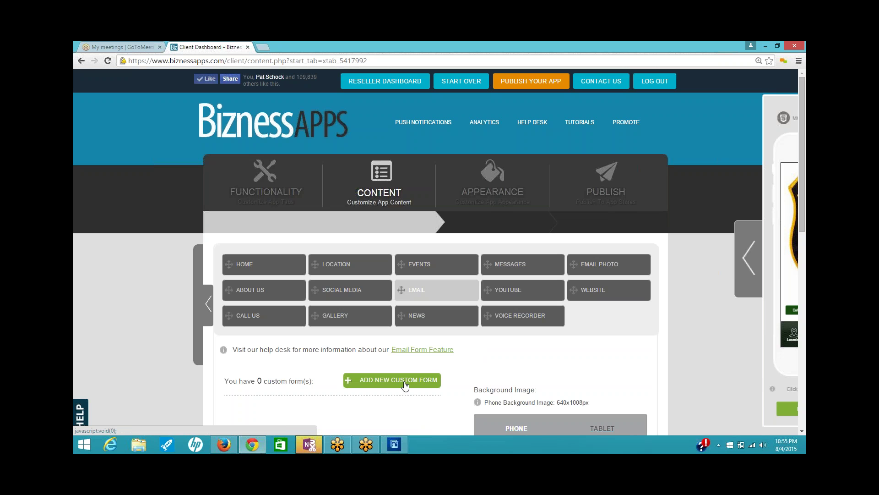
# - Add a new custom form, retitle it 'Comment Card', and show the available field types
pyautogui.click(405, 382)
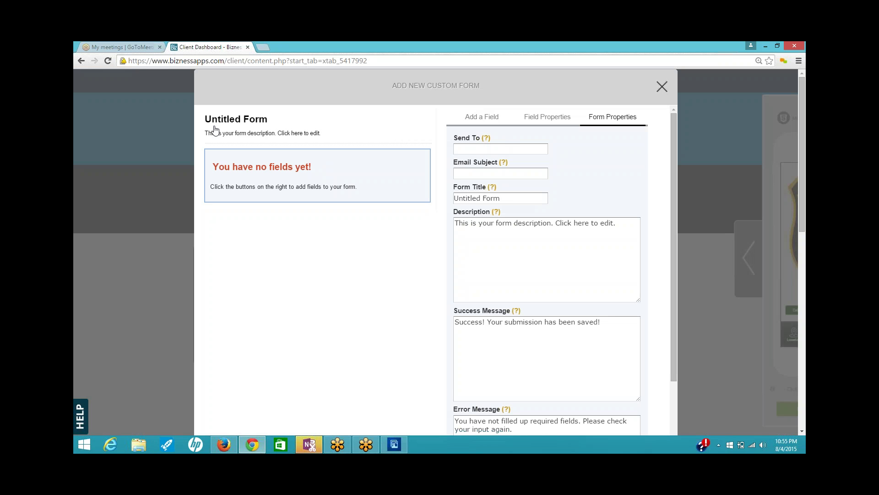
pyautogui.tripleClick(500, 197)
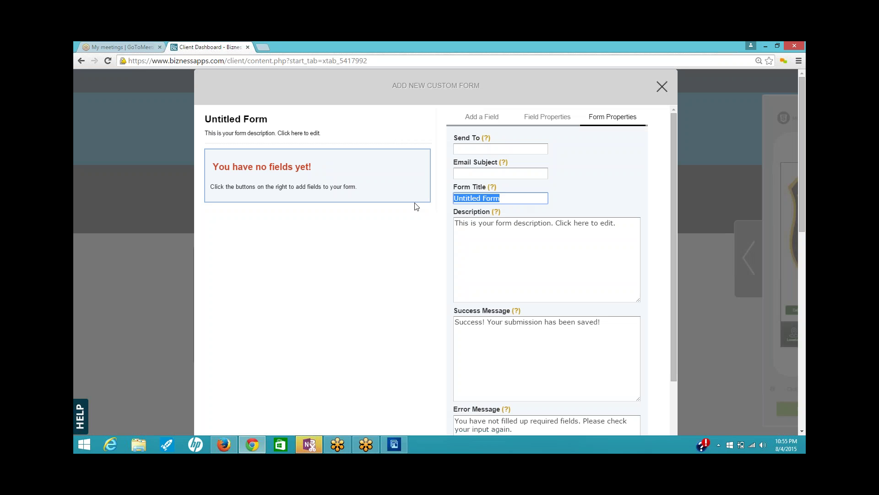
pyautogui.write('Comment Card')
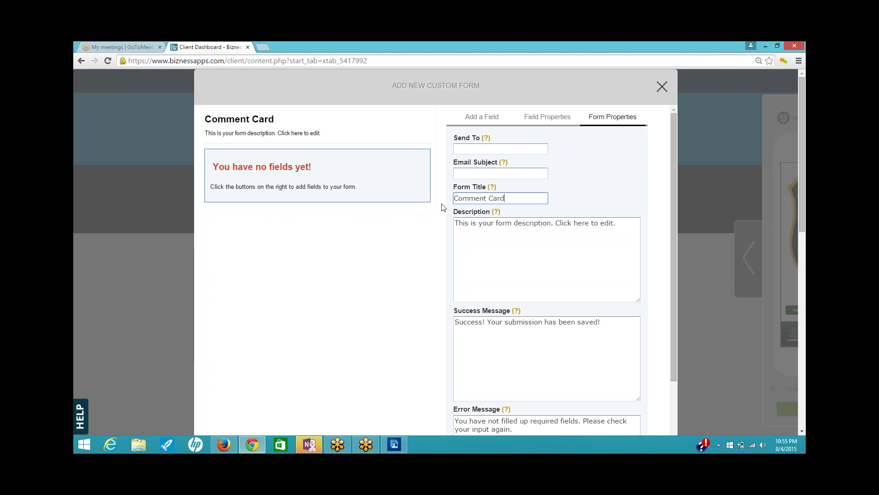
pyautogui.click(481, 119)
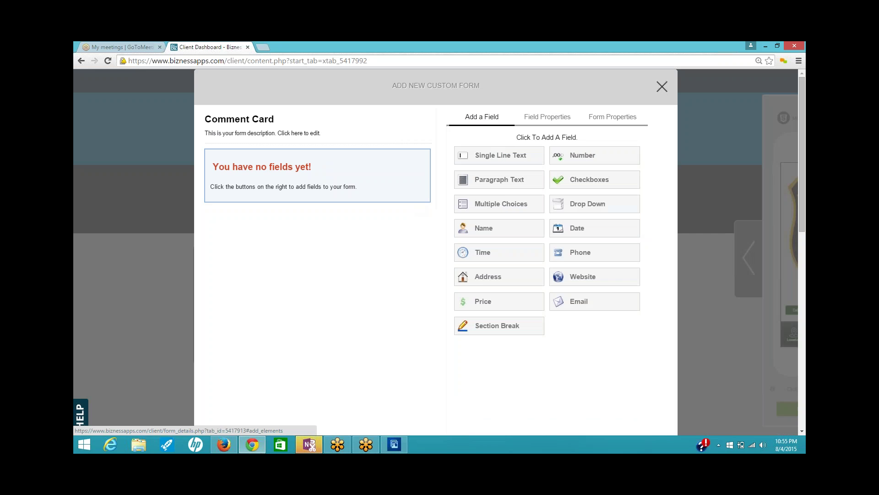
# - Add Date, Name, Email, Phone, Checkboxes, Multiple Choices and Paragraph Text fields, then save the form
pyautogui.click(594, 230)
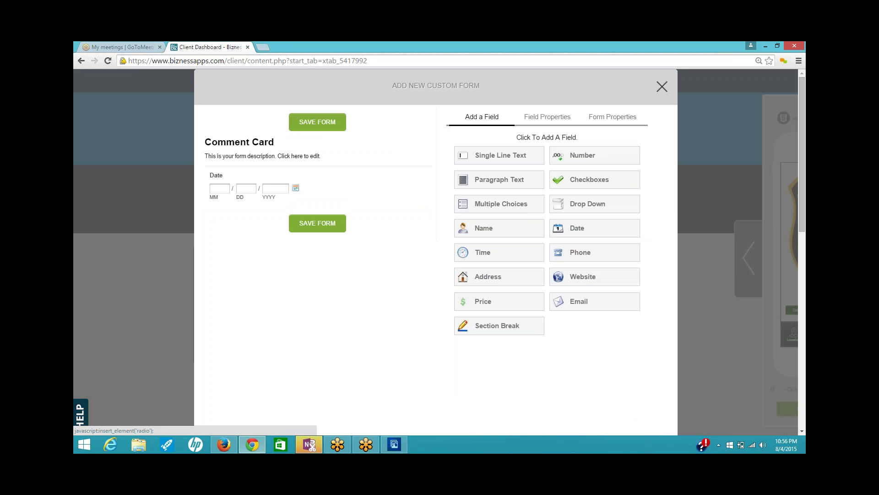
pyautogui.click(504, 229)
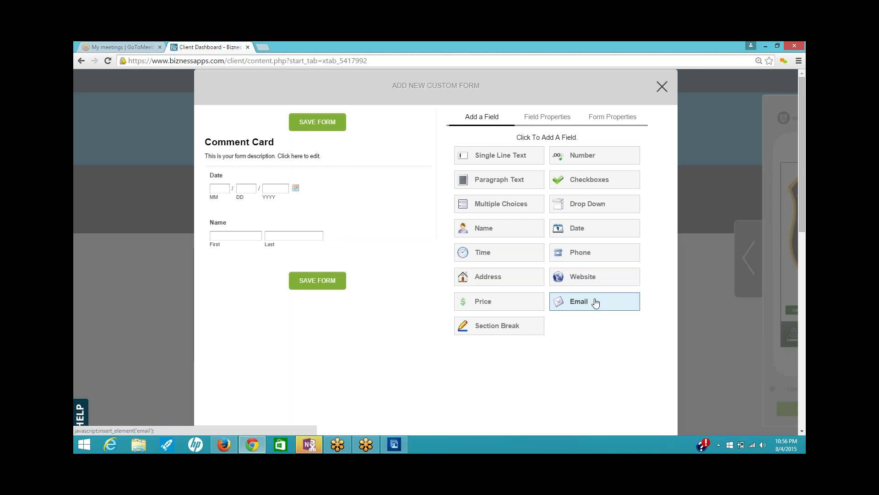
pyautogui.click(623, 301)
pyautogui.click(590, 256)
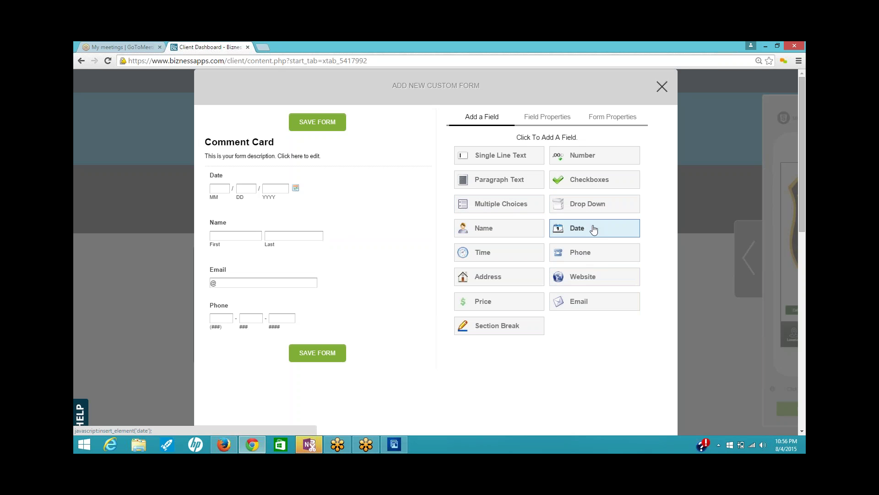
pyautogui.click(582, 184)
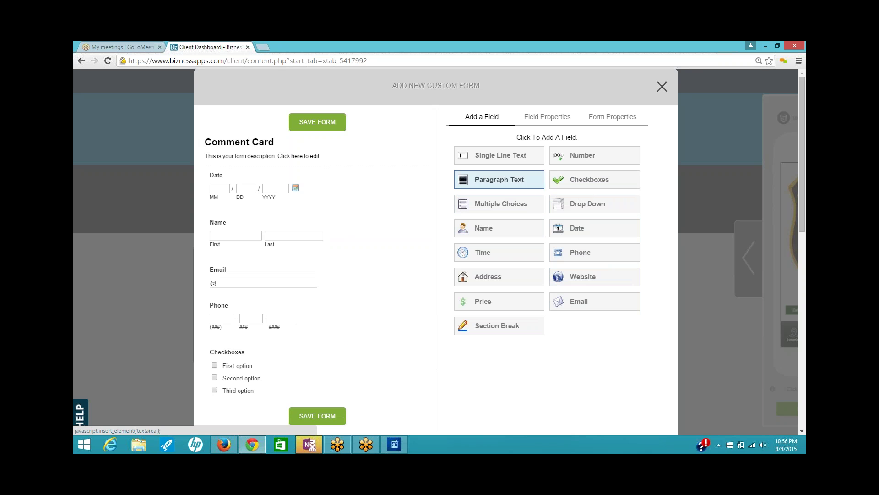
pyautogui.click(507, 207)
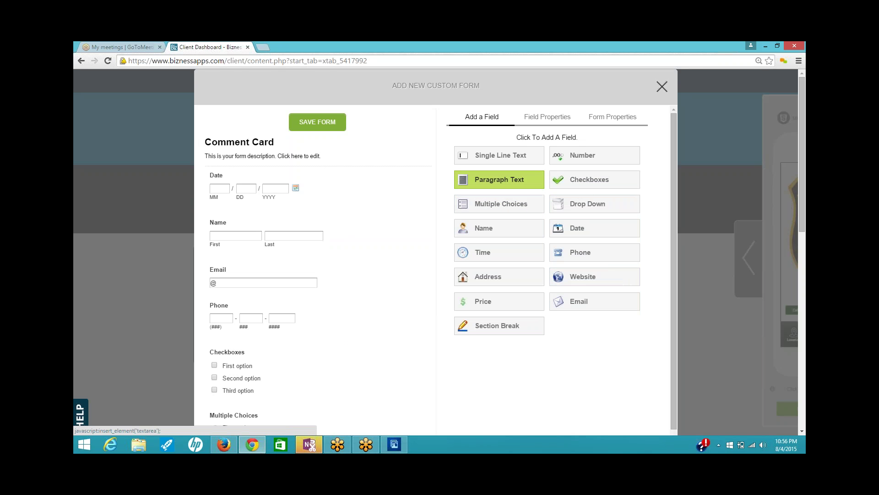
pyautogui.click(518, 182)
pyautogui.scroll(-5, 590, 347)
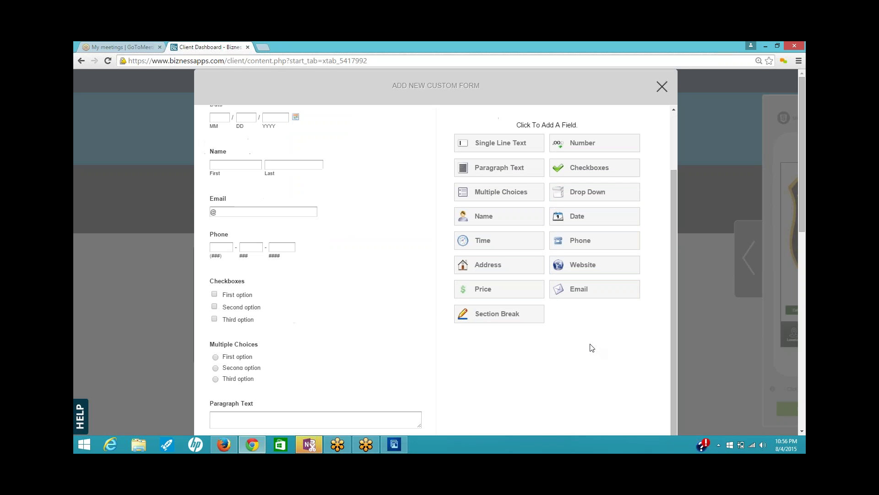
pyautogui.scroll(5, 590, 346)
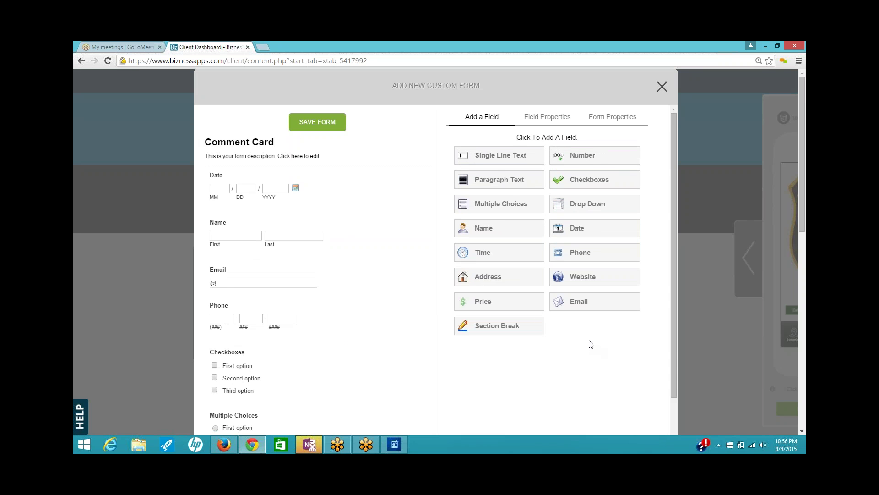
pyautogui.click(330, 125)
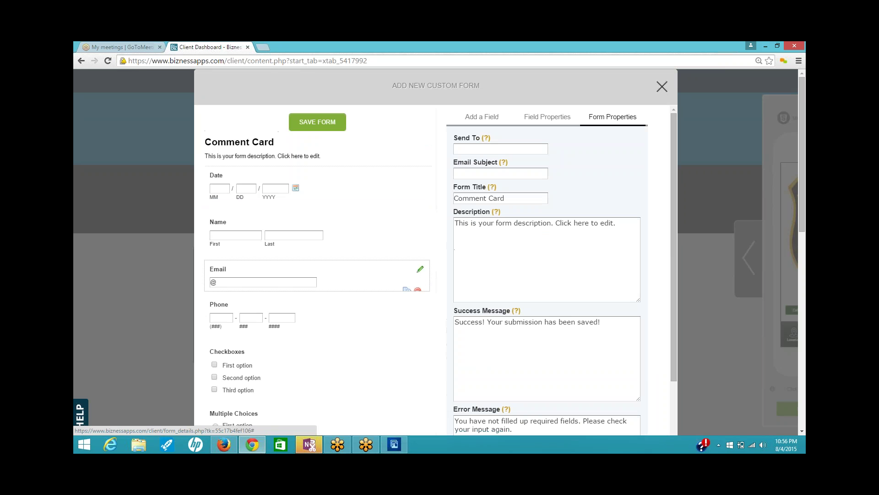
# - Put the contact e-mail address into the form's Send To field
pyautogui.click(475, 172)
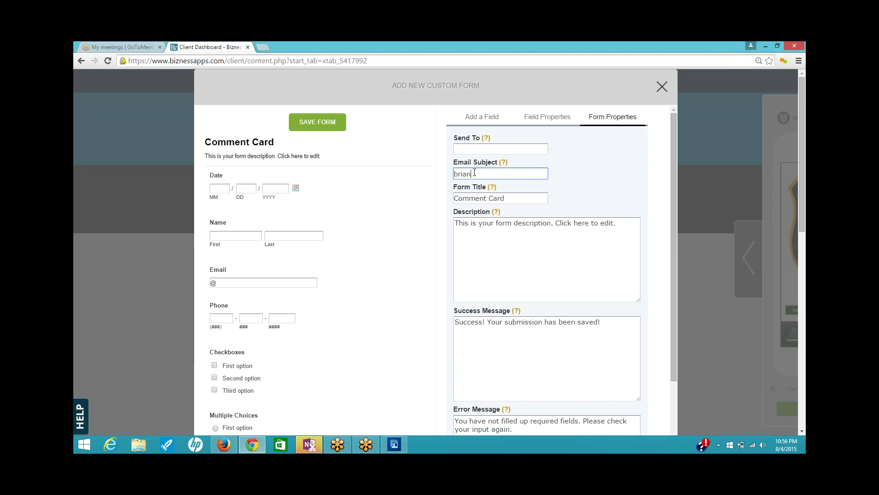
pyautogui.moveTo(536, 174); pyautogui.dragTo(453, 174)
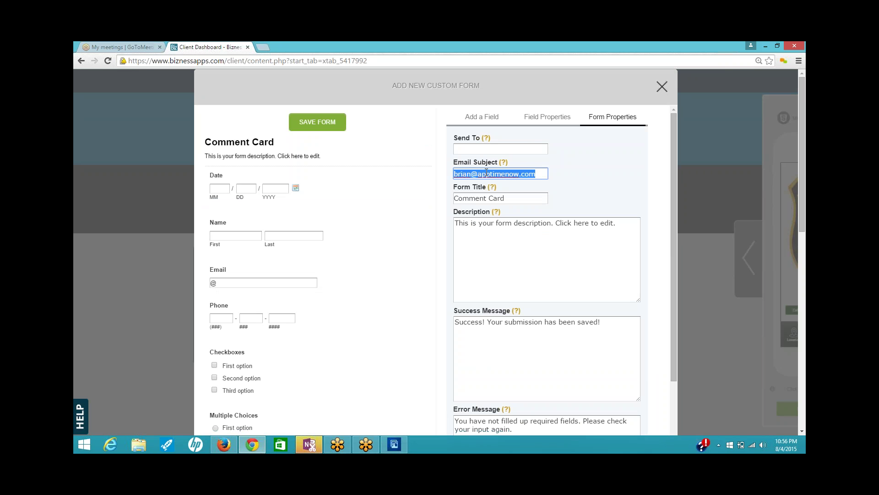
pyautogui.moveTo(489, 151); pyautogui.dragTo(489, 150)
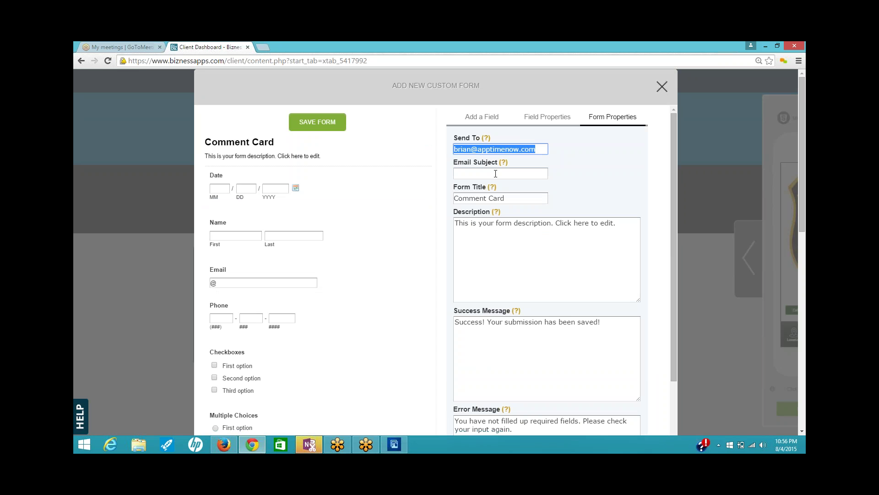
# - Set the email subject to 'Comment Card from App', save the form and close the editor
pyautogui.click(494, 174)
pyautogui.write('C')
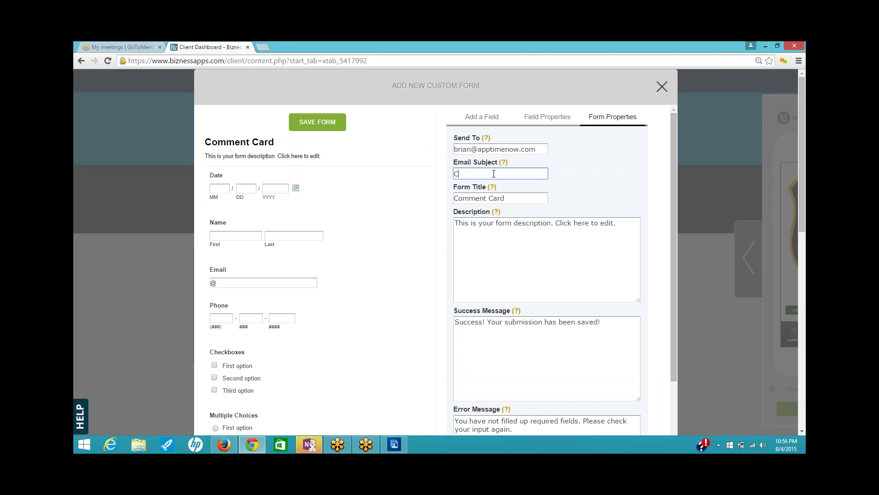
pyautogui.write('omment Card from App')
pyautogui.click(325, 121)
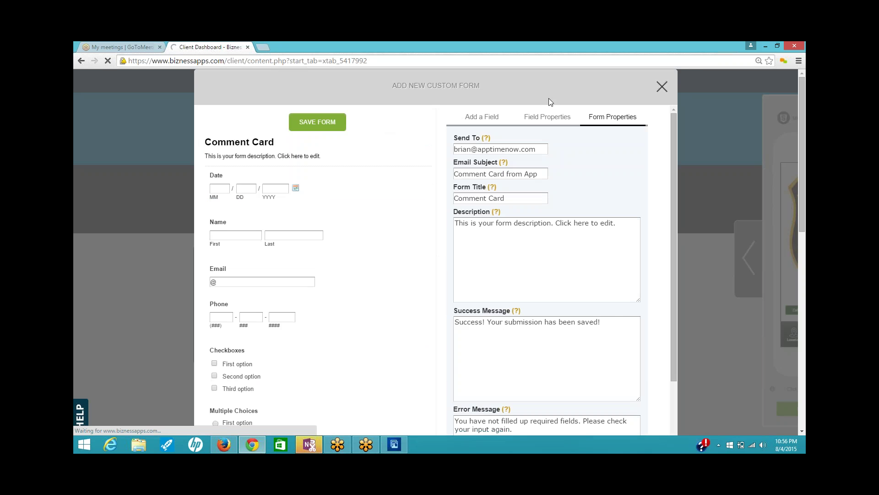
pyautogui.click(661, 87)
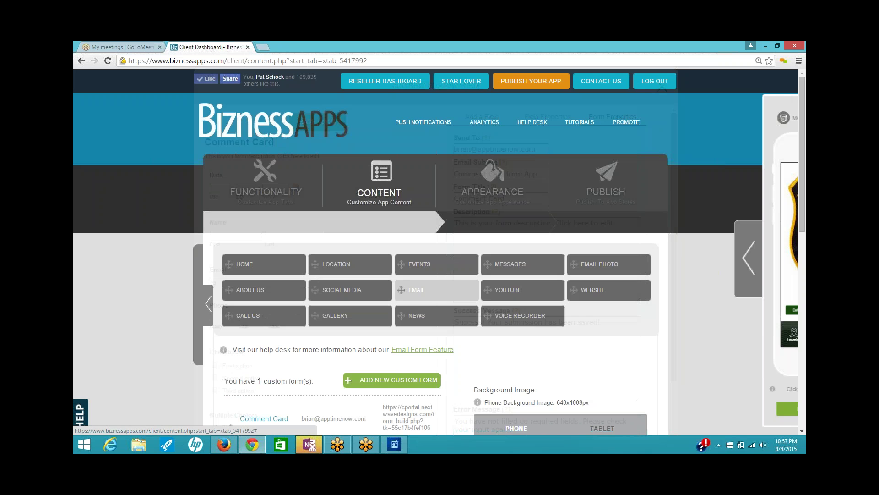
pyautogui.scroll(-2, 476, 372)
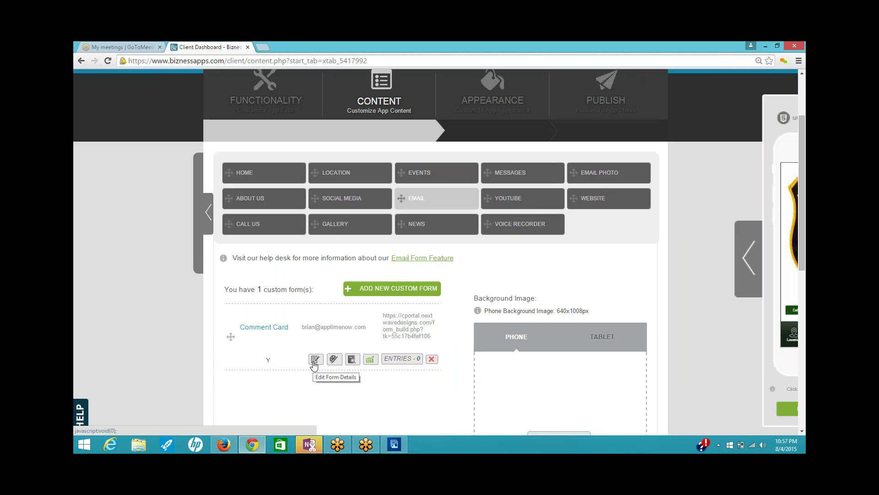
# - Open the Comment Card theme settings and set the header background to blue
pyautogui.click(335, 360)
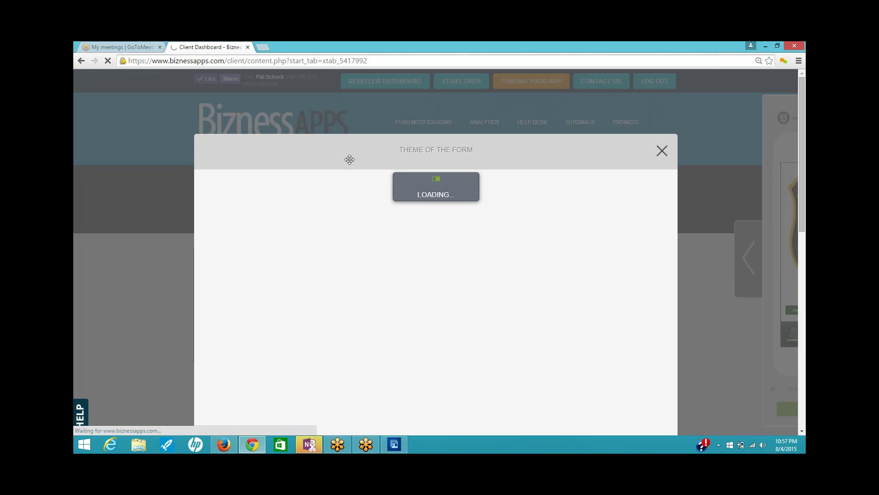
pyautogui.scroll(-2, 349, 138)
pyautogui.moveTo(349, 72); pyautogui.dragTo(349, 100)
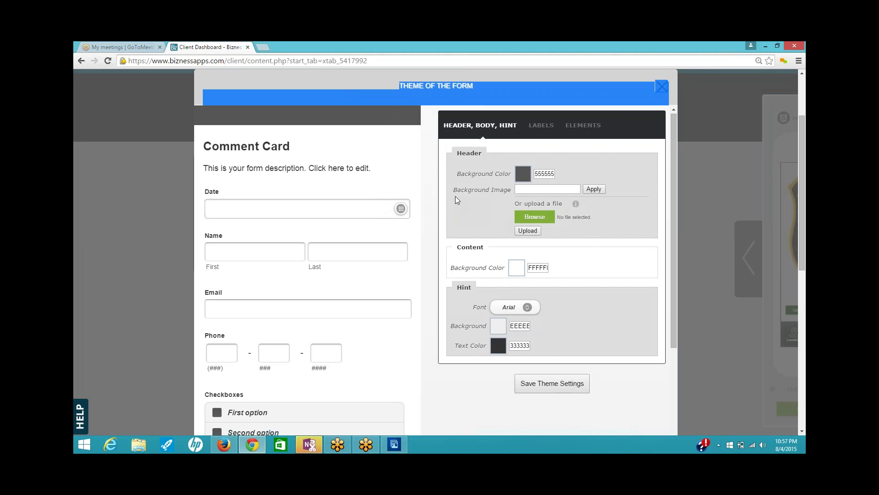
pyautogui.click(430, 185)
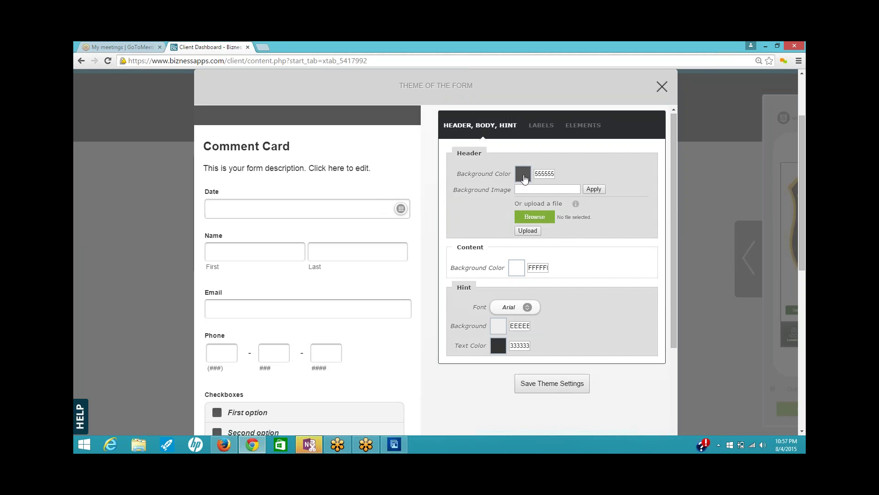
pyautogui.click(521, 173)
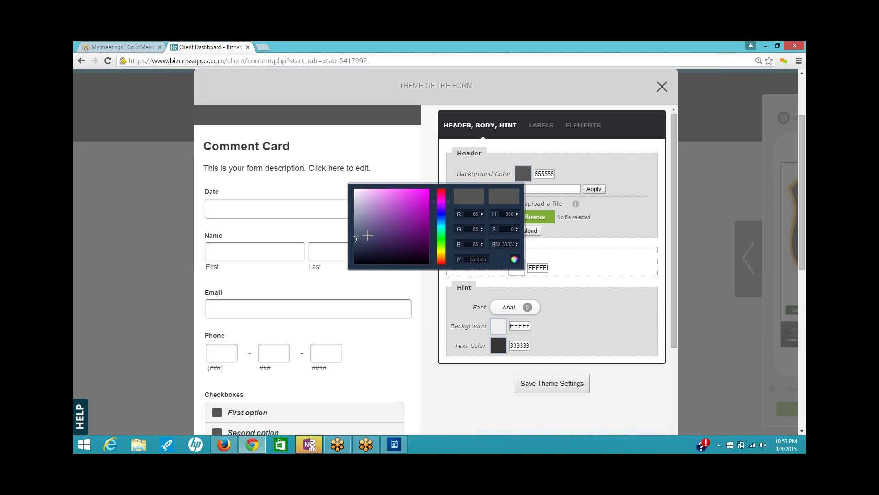
pyautogui.moveTo(442, 204)
pyautogui.mouseDown()
pyautogui.moveTo(442, 258)
pyautogui.moveTo(447, 207)
pyautogui.moveTo(449, 216)
pyautogui.mouseUp()
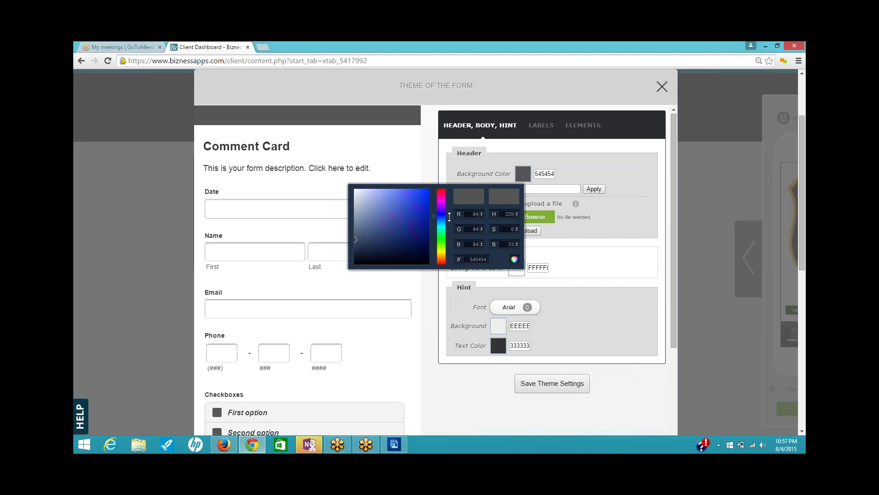
pyautogui.moveTo(355, 239); pyautogui.dragTo(415, 195)
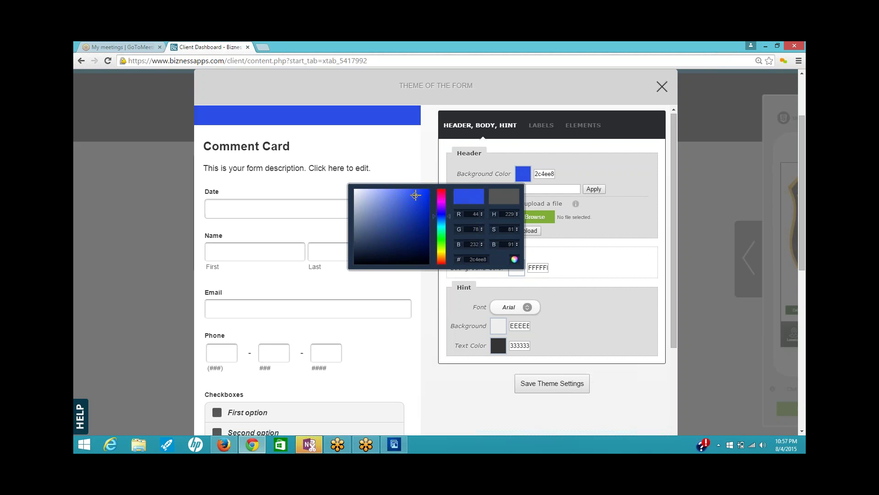
pyautogui.click(430, 164)
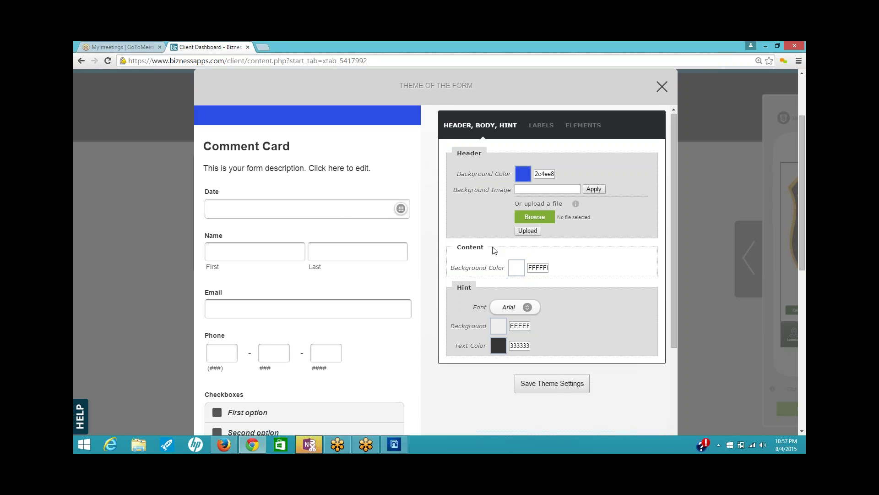
# - Set the content background to light purple bbb0ff and save the theme
pyautogui.click(516, 269)
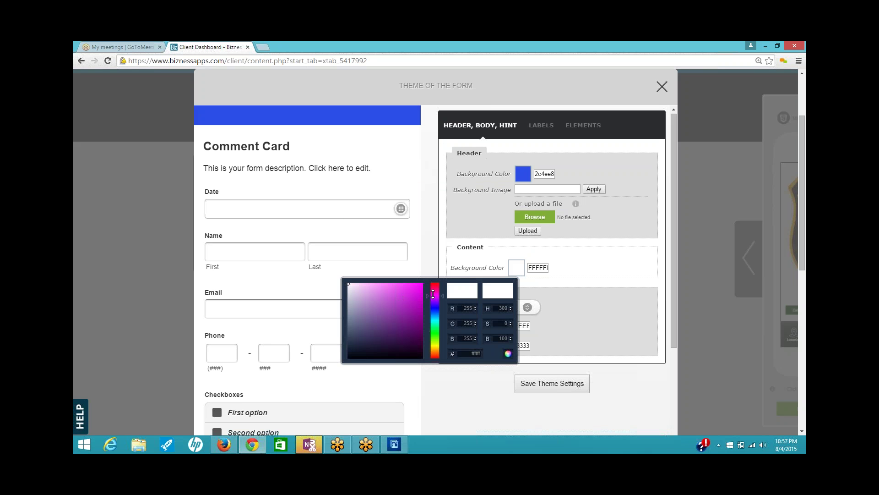
pyautogui.moveTo(433, 297)
pyautogui.mouseDown()
pyautogui.moveTo(436, 323)
pyautogui.moveTo(441, 306)
pyautogui.mouseUp()
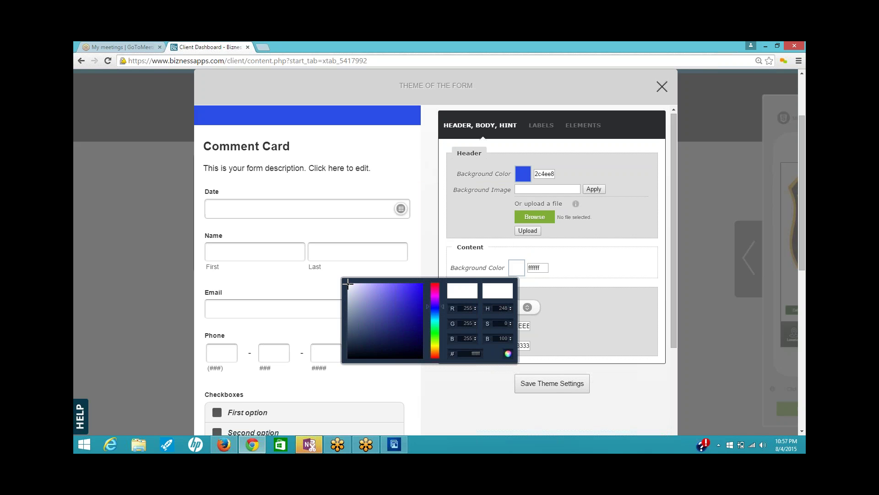
pyautogui.moveTo(372, 288)
pyautogui.mouseDown()
pyautogui.moveTo(422, 303)
pyautogui.moveTo(398, 289)
pyautogui.moveTo(405, 285)
pyautogui.moveTo(366, 289)
pyautogui.moveTo(371, 283)
pyautogui.mouseUp()
pyautogui.click(586, 356)
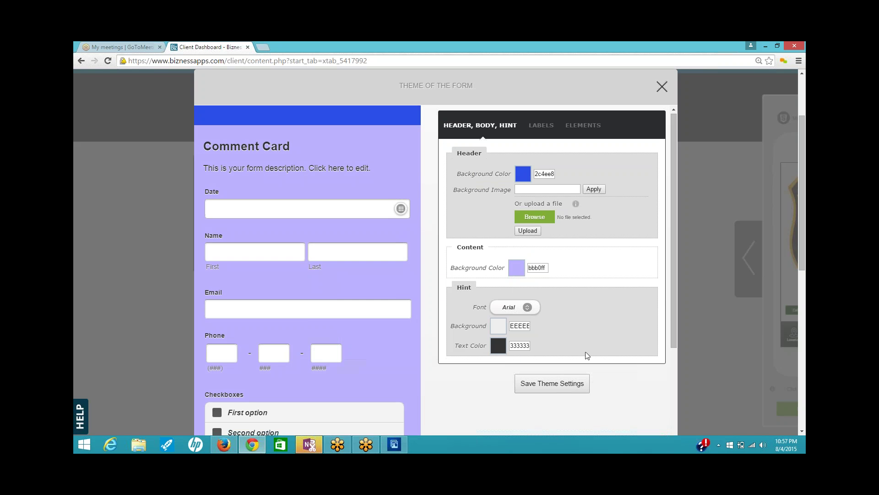
pyautogui.click(537, 384)
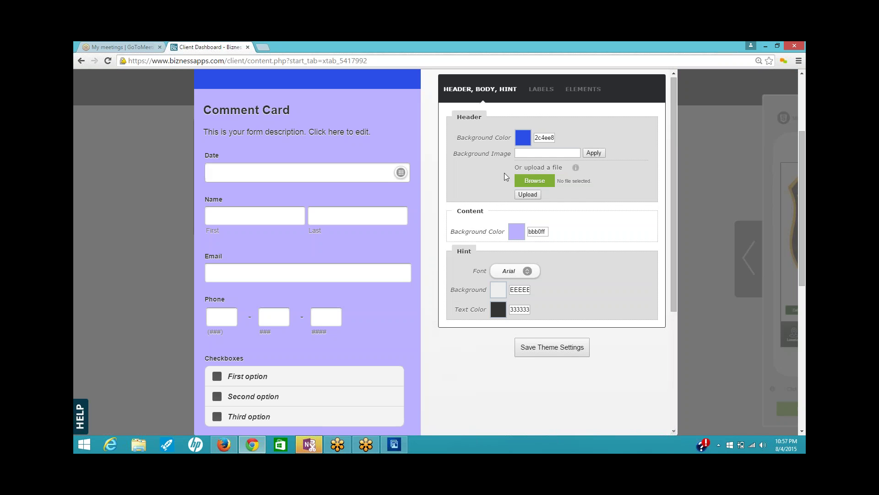
# - Change the header background to white ffffff, save the theme and close the dialog
pyautogui.click(522, 143)
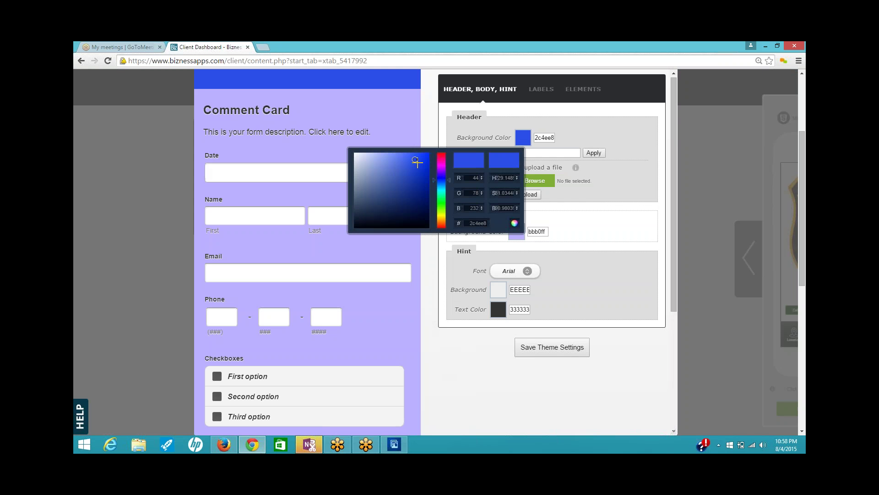
pyautogui.moveTo(415, 160); pyautogui.dragTo(346, 145)
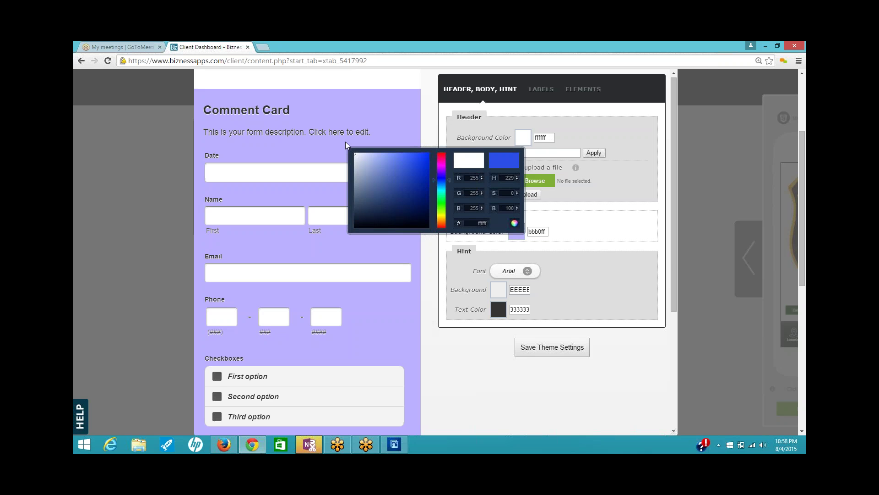
pyautogui.click(431, 317)
pyautogui.click(564, 348)
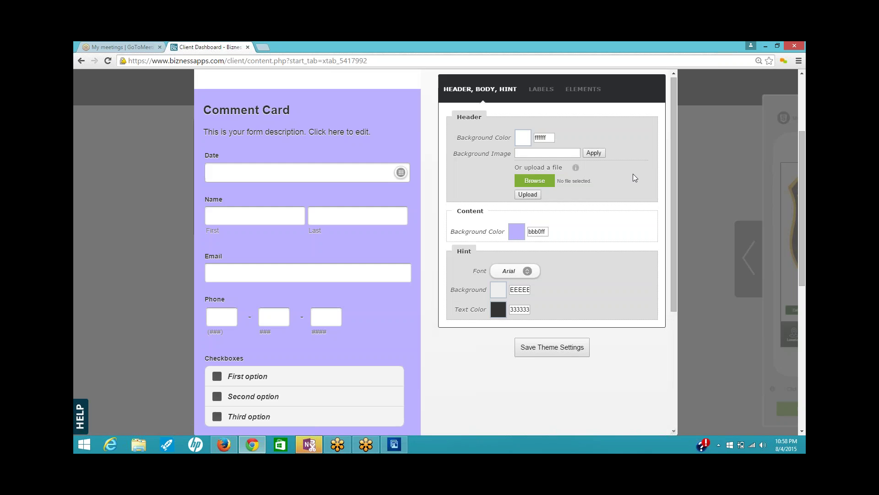
pyautogui.scroll(1, 667, 127)
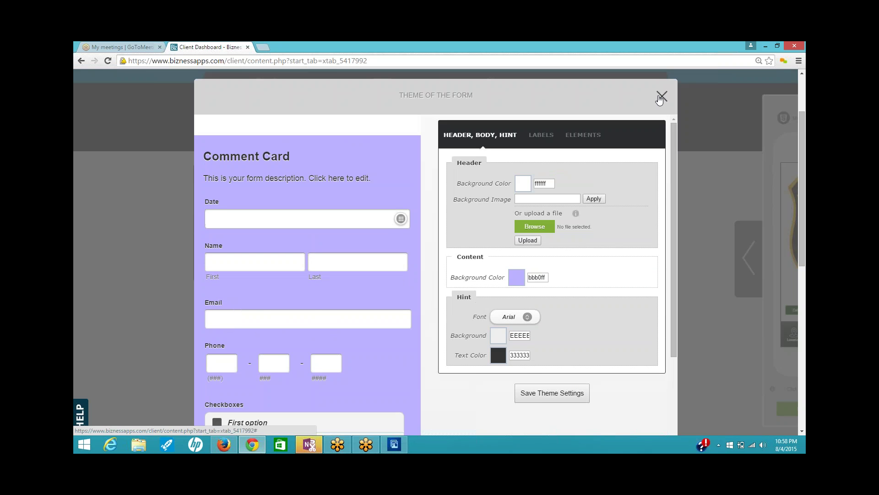
pyautogui.click(662, 96)
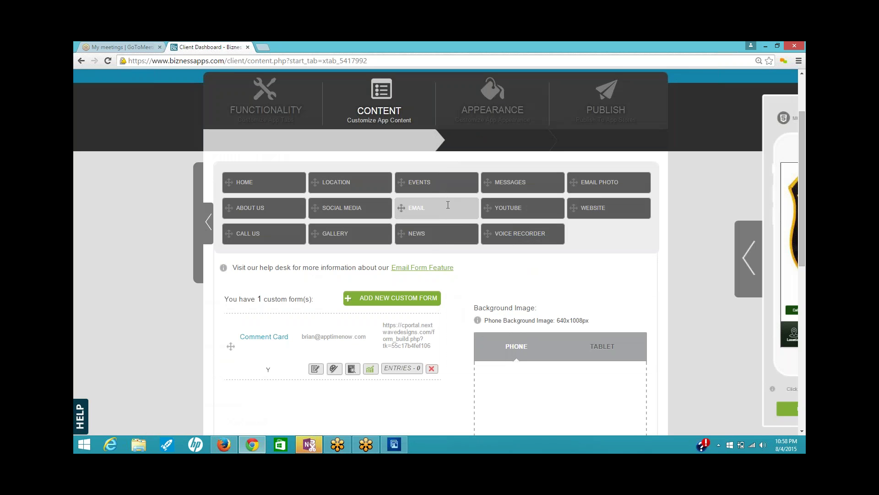
# - Open the YouTube channel settings, check the Firefox window, then open a new blank Chrome tab
pyautogui.click(525, 214)
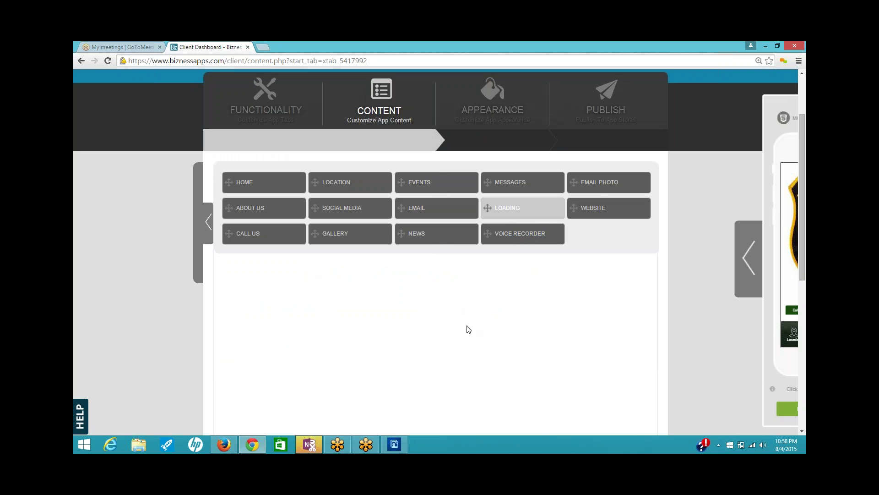
pyautogui.scroll(-1, 468, 328)
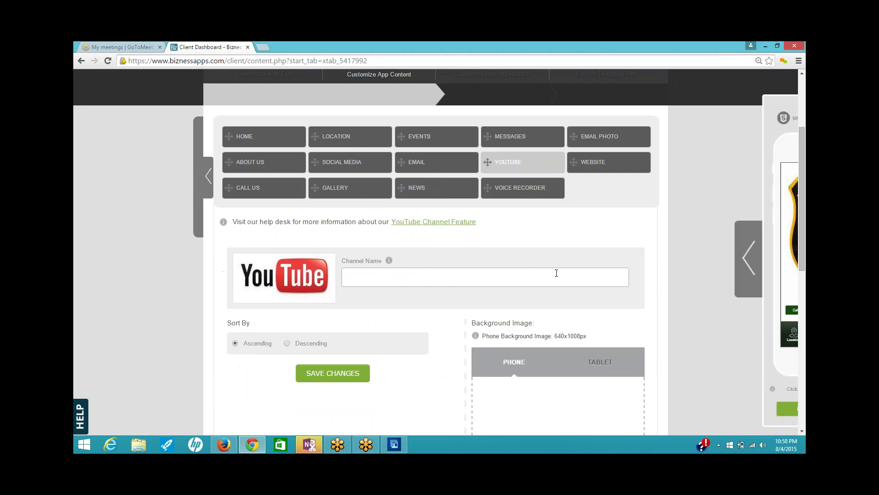
pyautogui.click(244, 447)
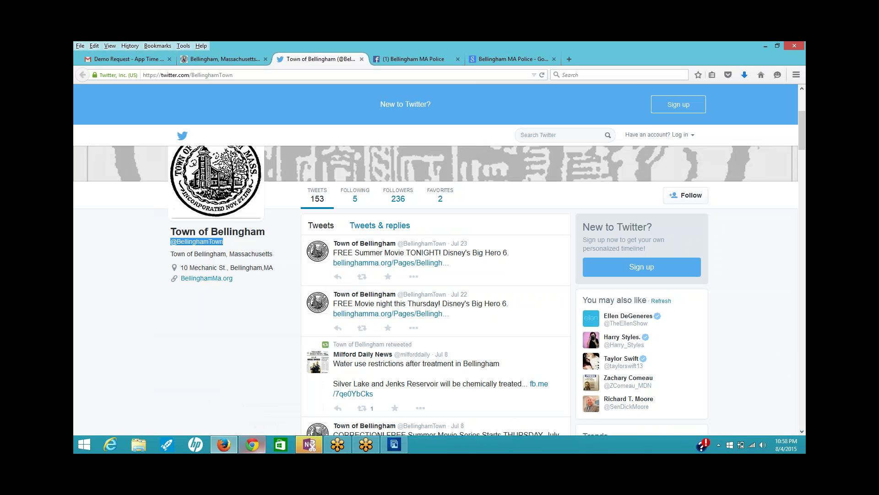
pyautogui.click(245, 444)
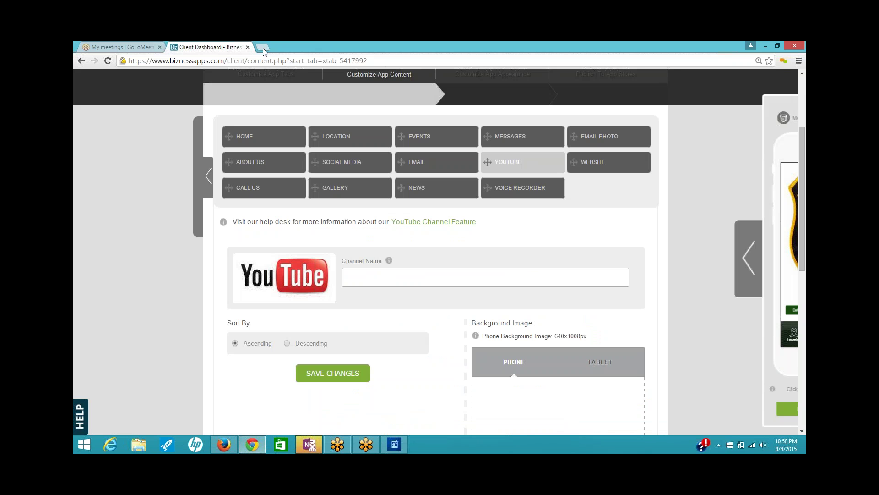
pyautogui.hotkey('ctrl', 't')
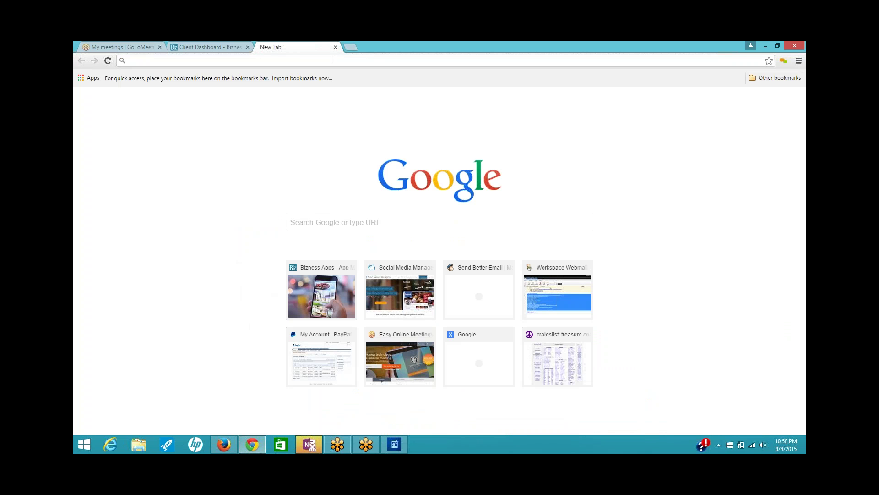
# - Search Google for 'Funny Pet Videos Channel' and open the HUMOROUS ANIMALS YouTube channel page
pyautogui.click(405, 222)
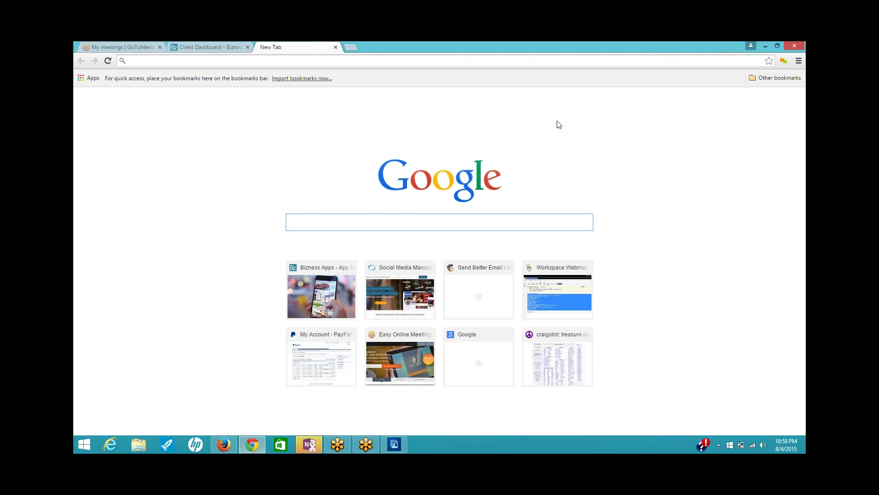
pyautogui.write('Funn')
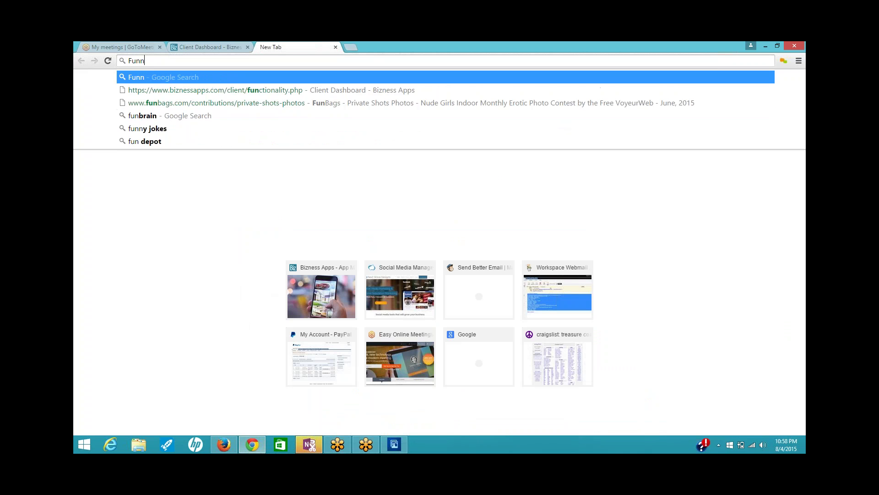
pyautogui.write('y P')
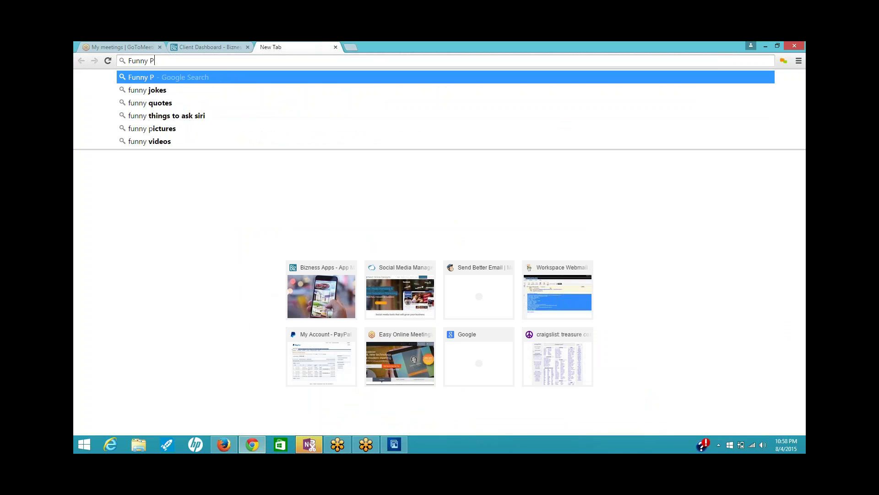
pyautogui.write('et Video')
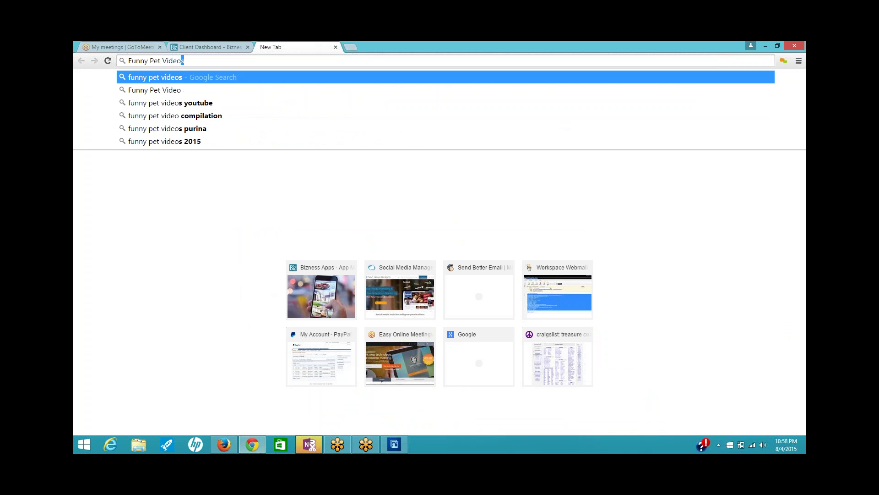
pyautogui.write('s Channel')
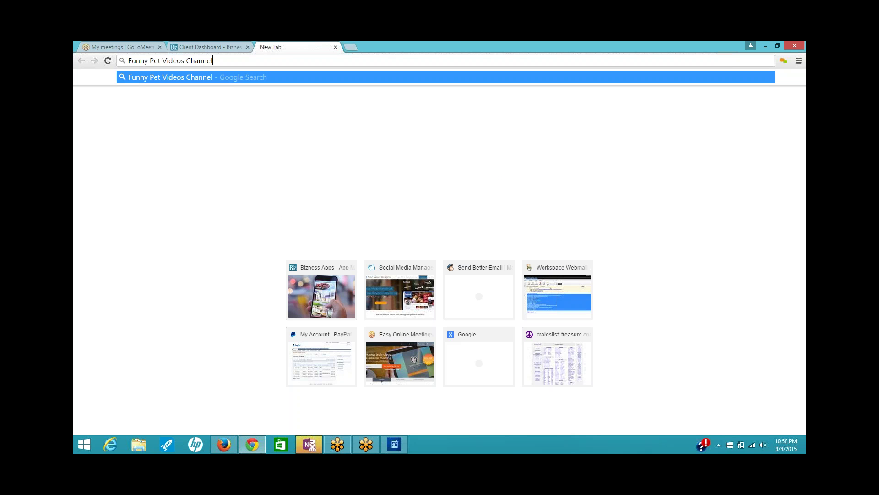
pyautogui.press('Return')
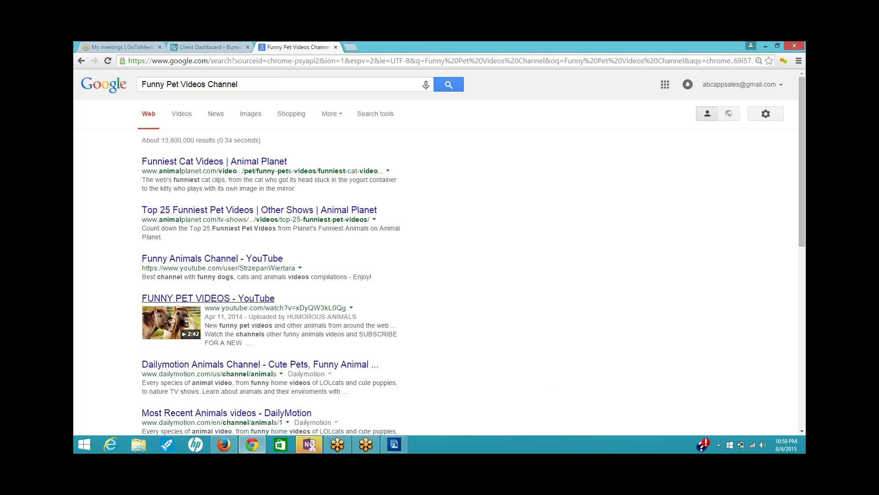
pyautogui.click(219, 298)
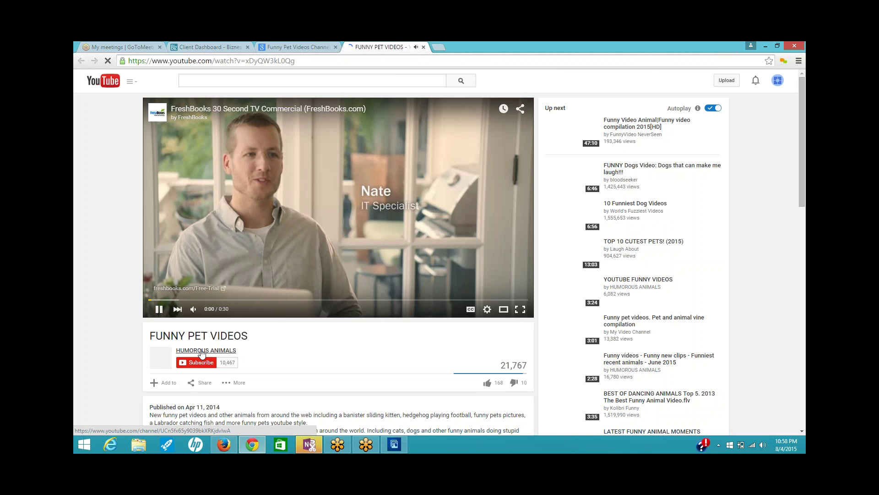
pyautogui.click(202, 350)
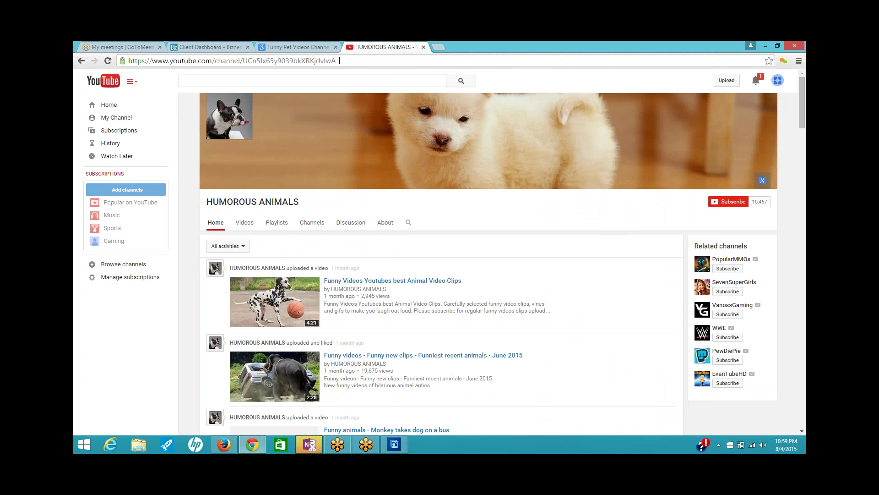
# - Copy the HUMOROUS ANIMALS channel's web address and return to the Bizness Apps dashboard
pyautogui.moveTo(329, 61); pyautogui.dragTo(113, 69)
pyautogui.rightClick(166, 61)
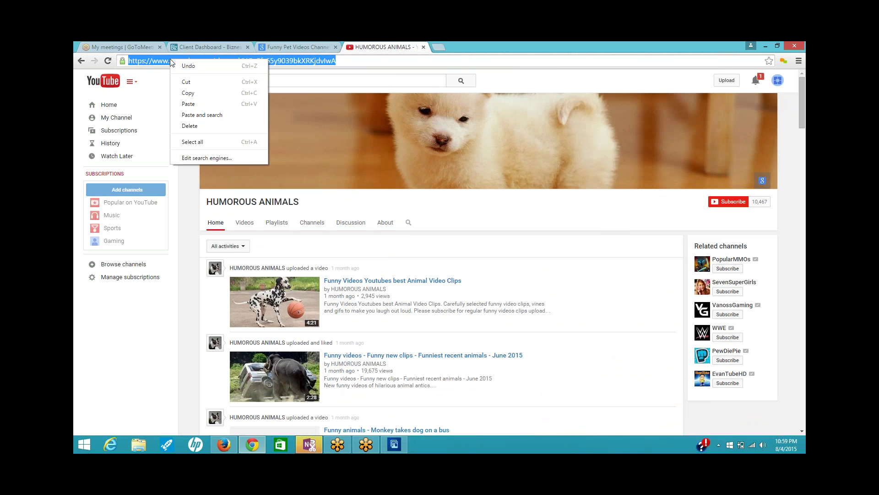
pyautogui.click(192, 89)
pyautogui.click(256, 45)
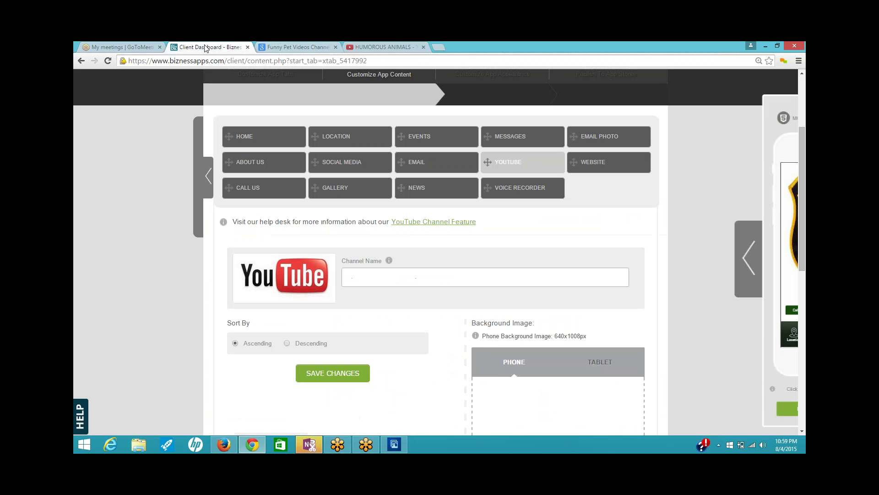
# - Paste the HUMOROUS ANIMALS channel address into the YouTube Channel Name field and save it
pyautogui.click(382, 280)
pyautogui.rightClick(380, 282)
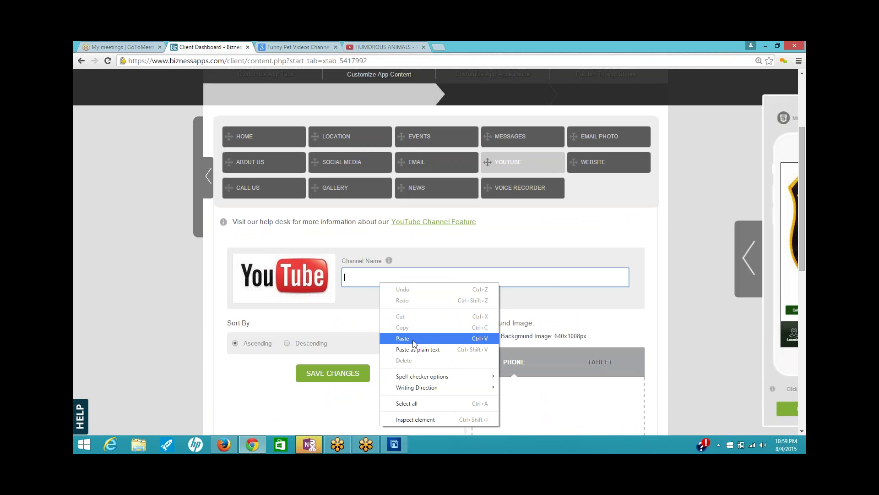
pyautogui.click(415, 339)
pyautogui.click(341, 376)
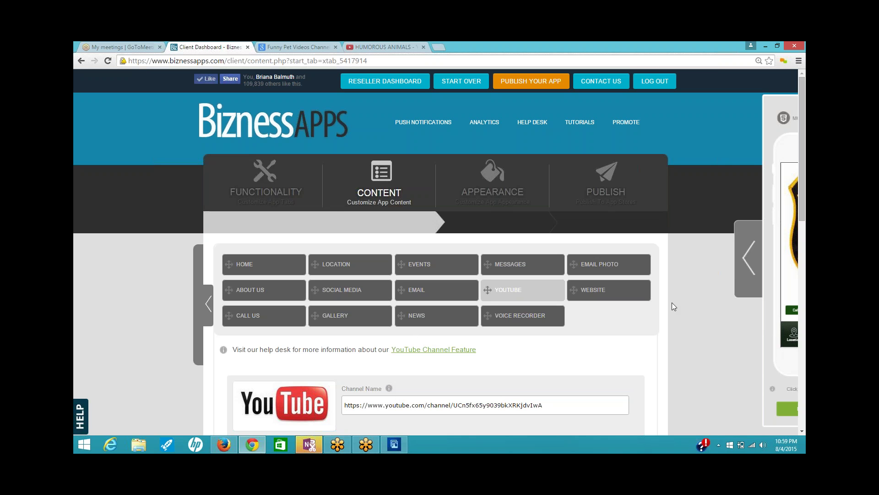
pyautogui.scroll(-3, 671, 302)
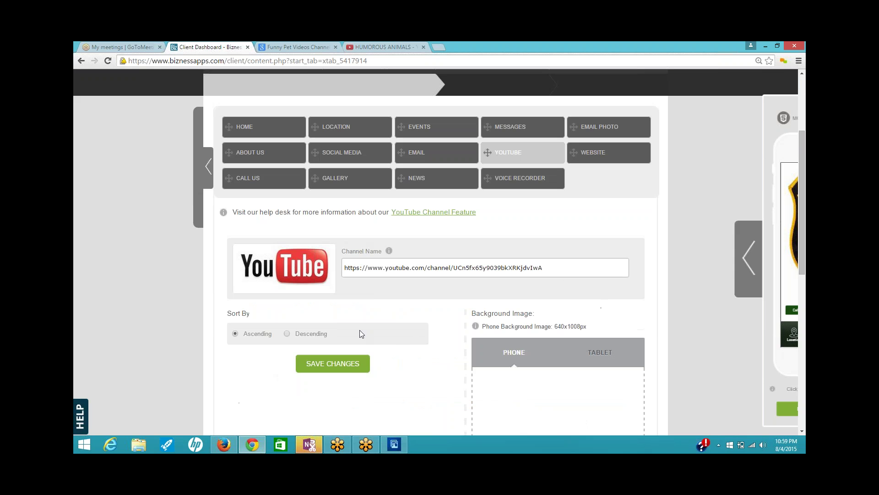
pyautogui.click(351, 367)
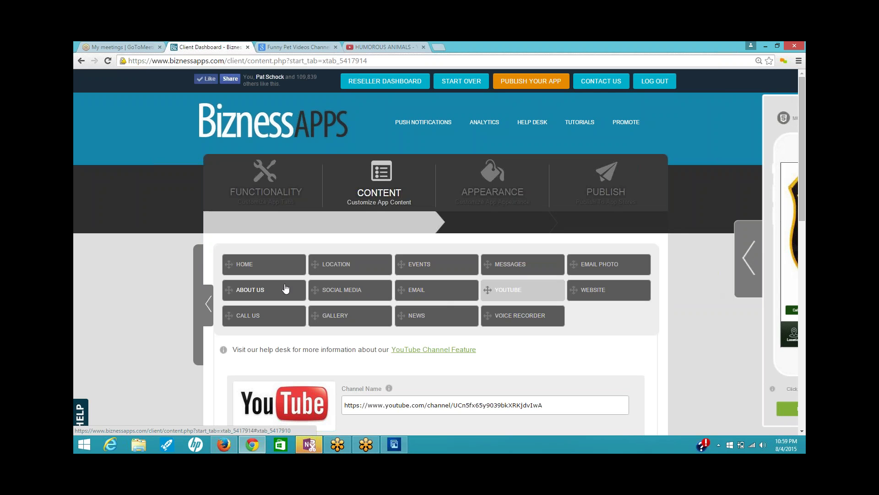
# - Open the Events editor and start adding a single new event
pyautogui.click(422, 263)
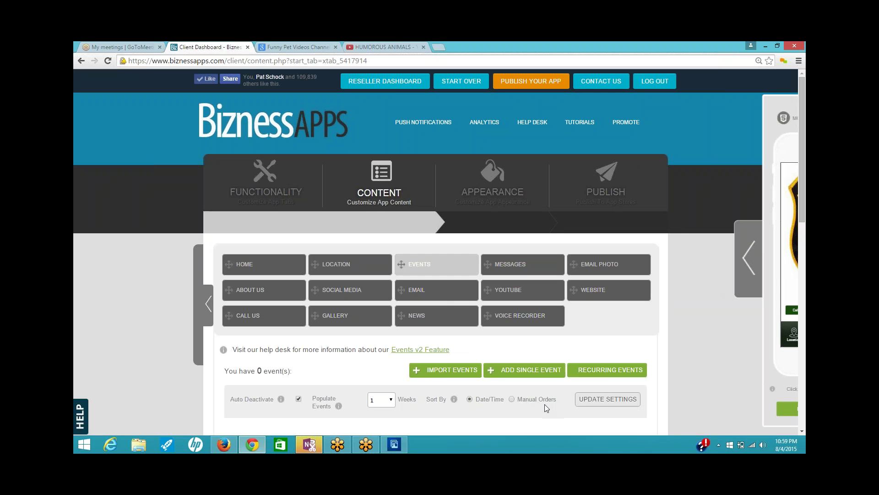
pyautogui.scroll(-3, 667, 308)
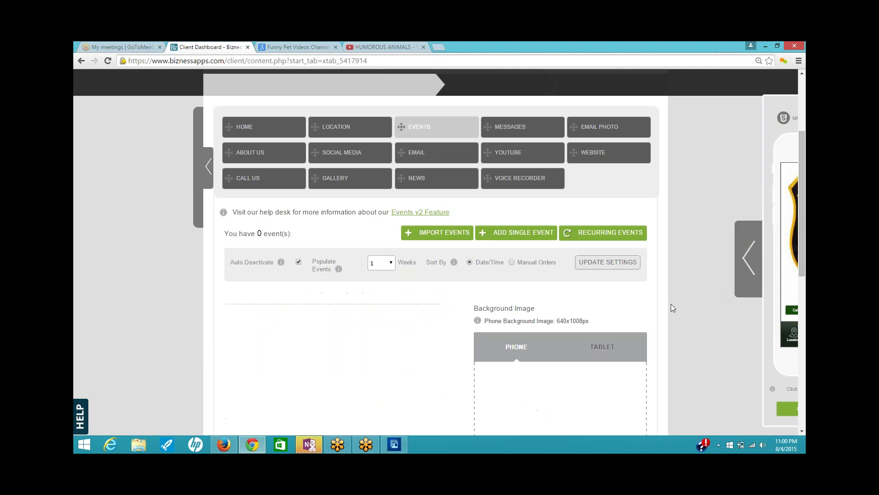
pyautogui.click(503, 232)
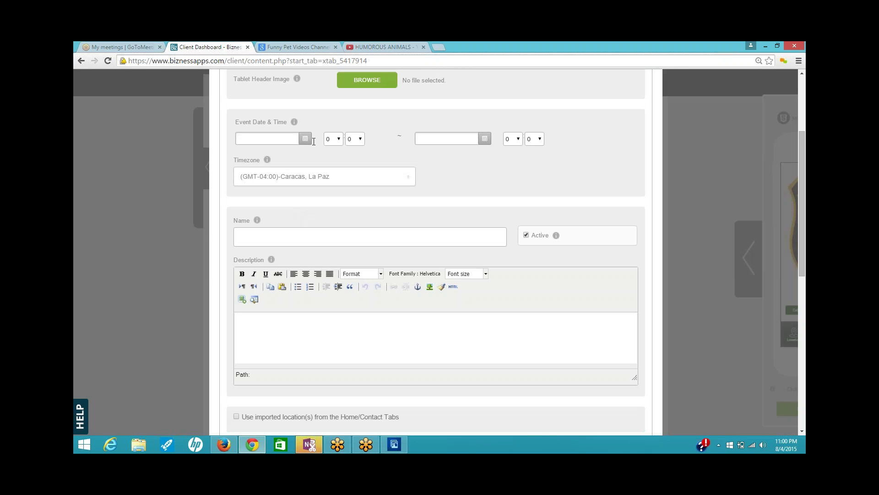
pyautogui.scroll(2, 485, 206)
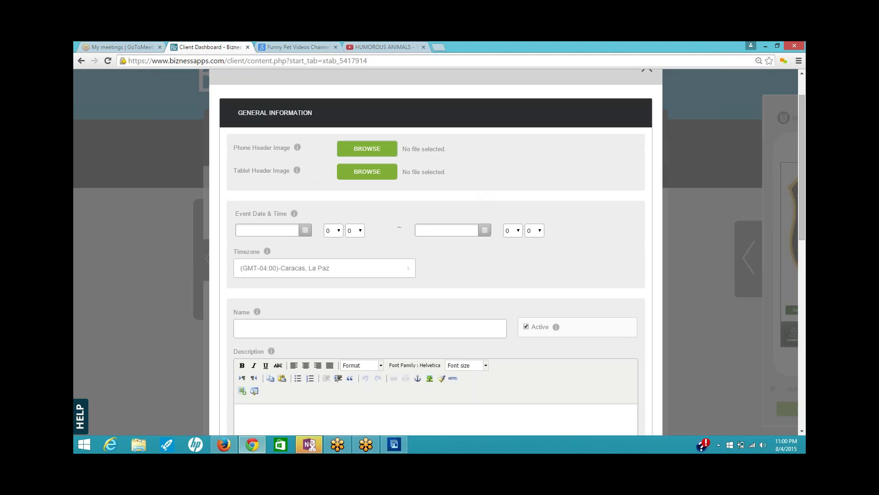
# - Use bpolice pic1.jpg for both phone and tablet header images, then page the date picker to September 2015
pyautogui.click(369, 150)
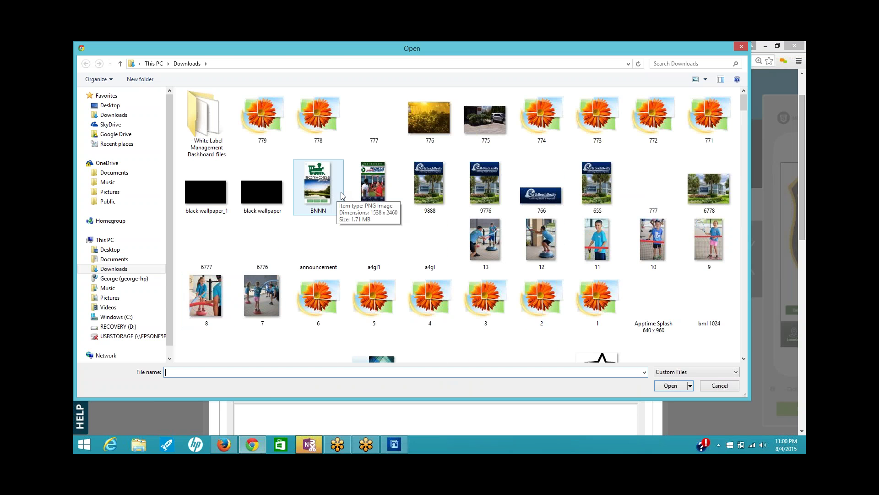
pyautogui.click(485, 126)
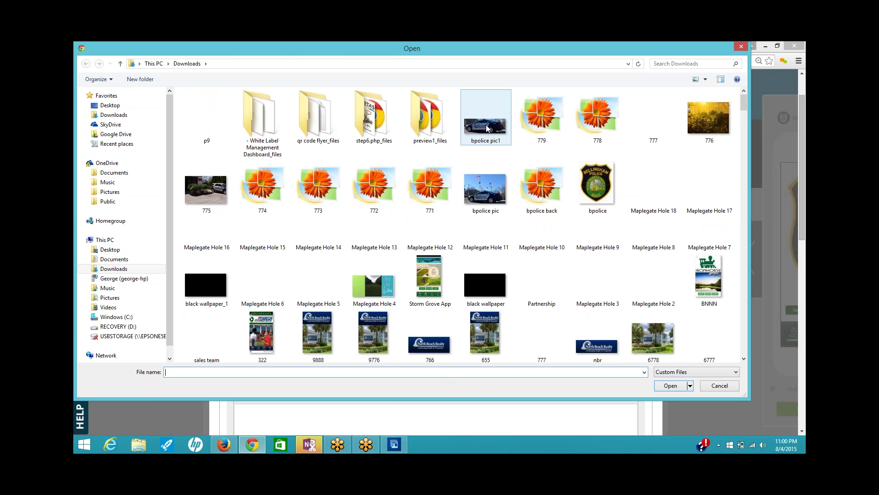
pyautogui.click(668, 386)
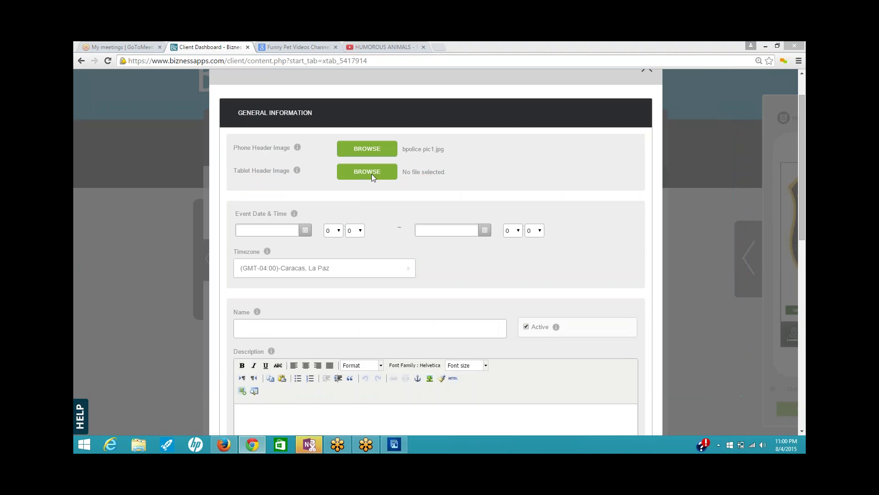
pyautogui.click(372, 174)
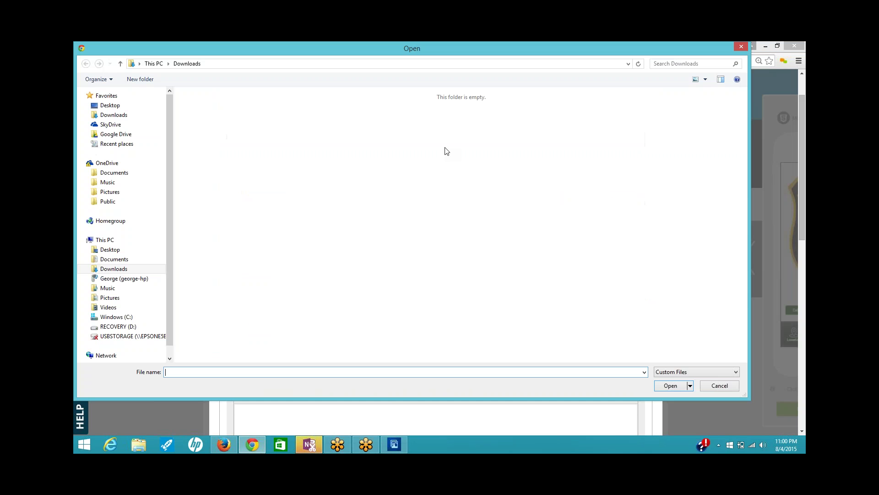
pyautogui.click(272, 130)
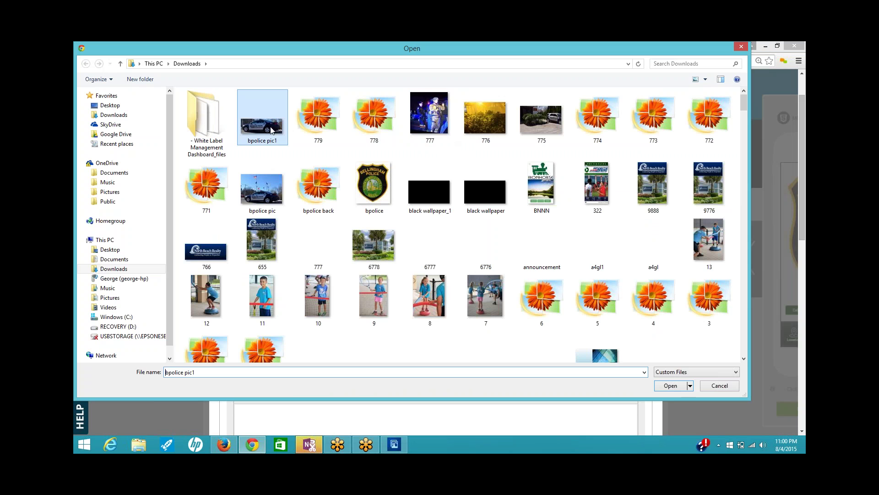
pyautogui.click(670, 385)
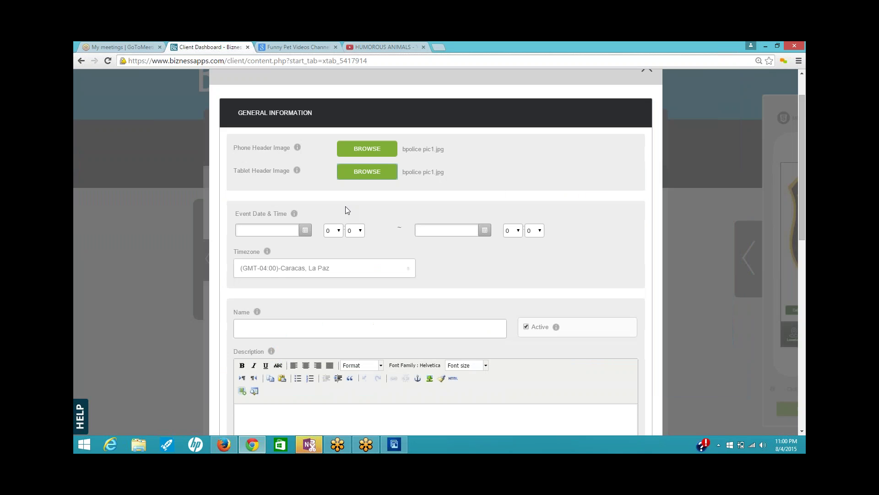
pyautogui.click(303, 229)
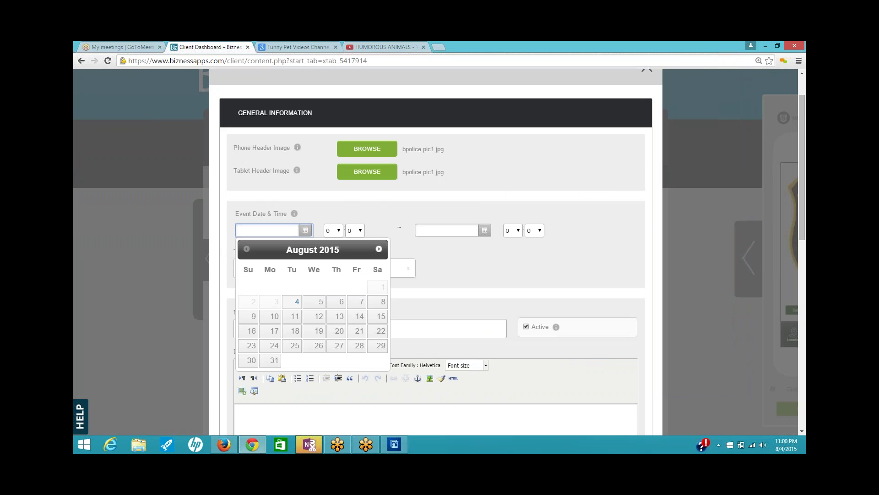
pyautogui.click(379, 248)
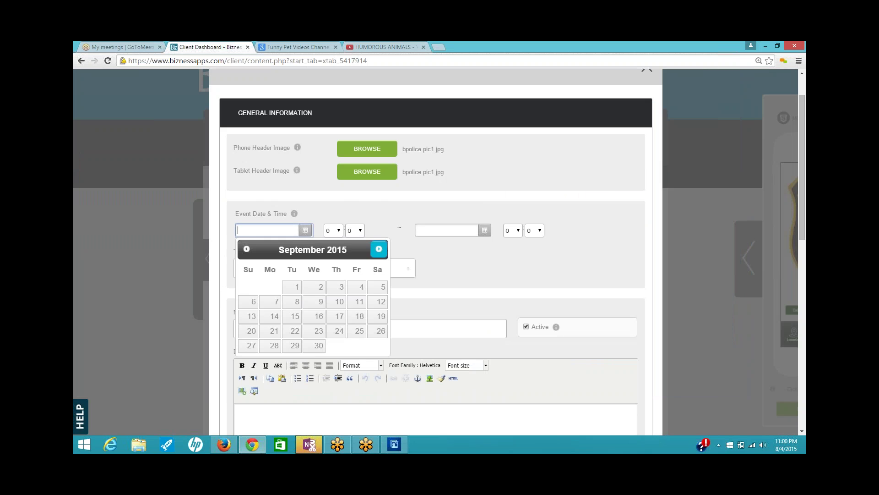
# - Date the event 09/11/2015, from hour 11 to hour 14, in Eastern Time (US & Canada)
pyautogui.click(360, 306)
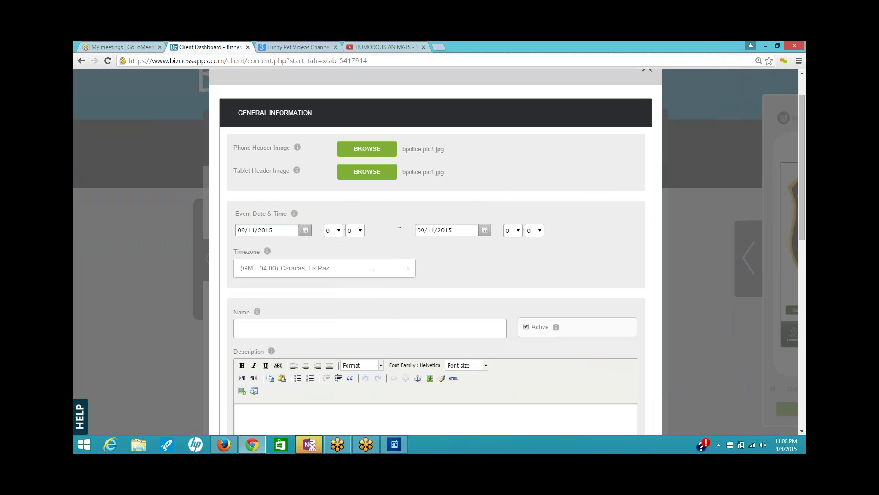
pyautogui.click(339, 231)
pyautogui.click(329, 327)
pyautogui.click(516, 230)
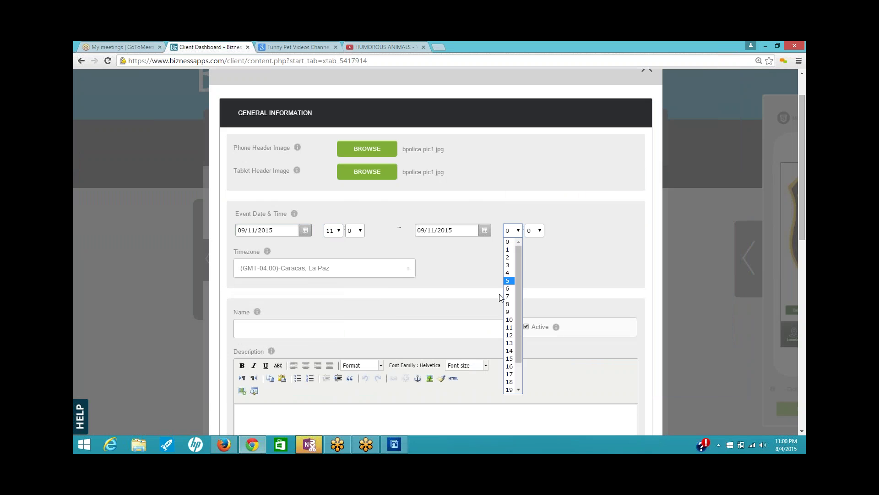
pyautogui.click(511, 353)
pyautogui.click(409, 267)
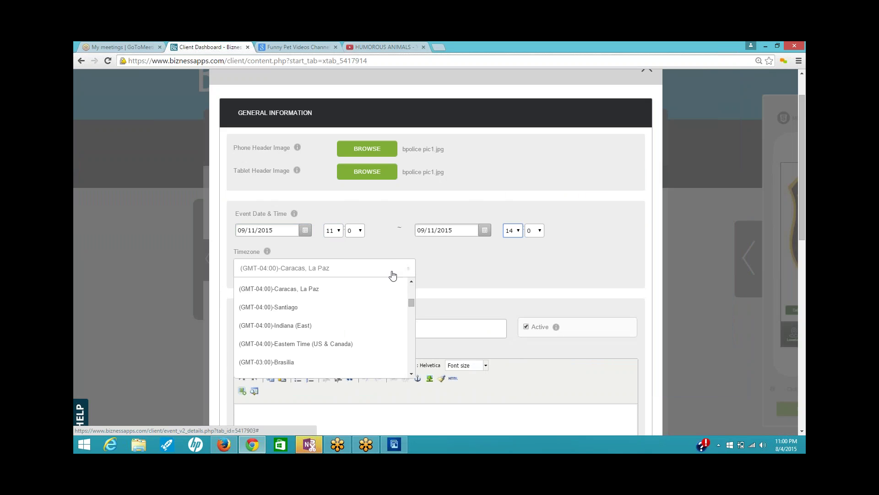
pyautogui.click(312, 343)
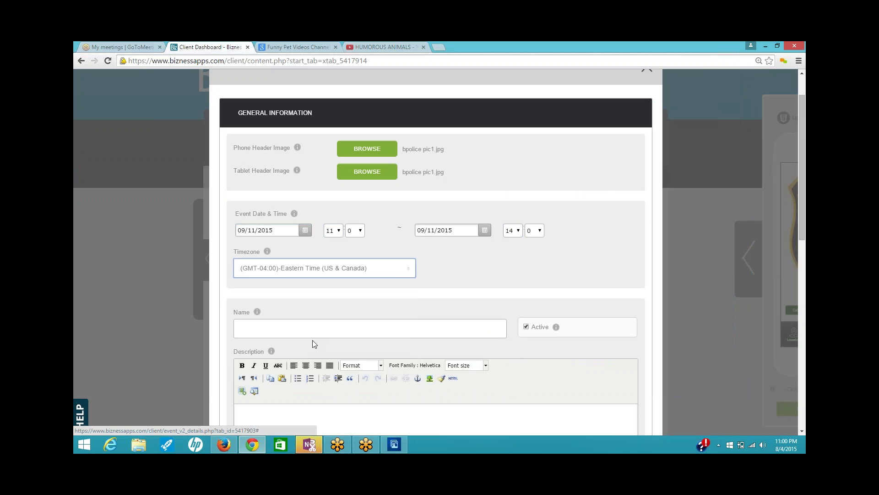
pyautogui.click(320, 330)
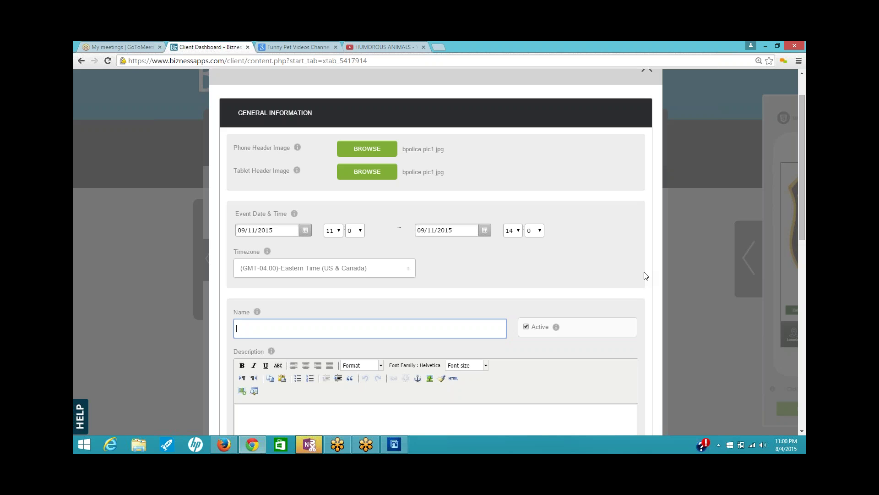
# - Name the event 'BPD Community BBQ' and write a description inviting everyone to the 12 Noon BBQ
pyautogui.write('BPD Community BBQ')
pyautogui.scroll(-3, 625, 317)
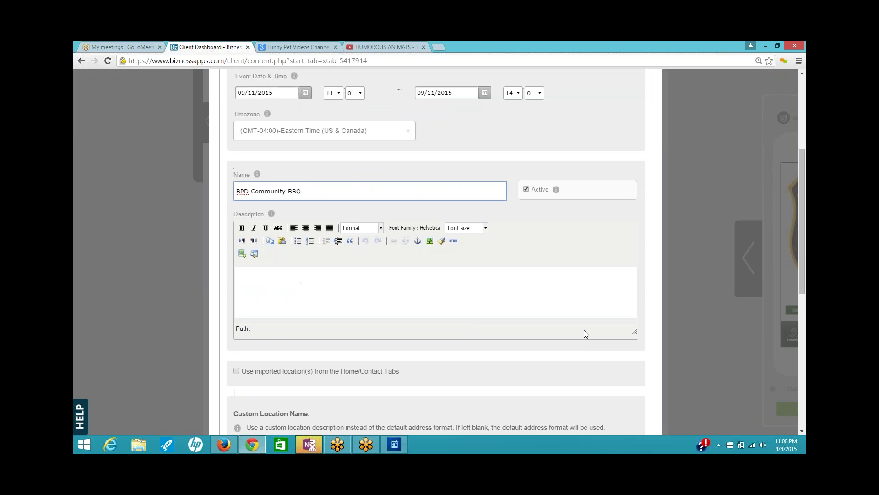
pyautogui.click(264, 282)
pyautogui.write('C')
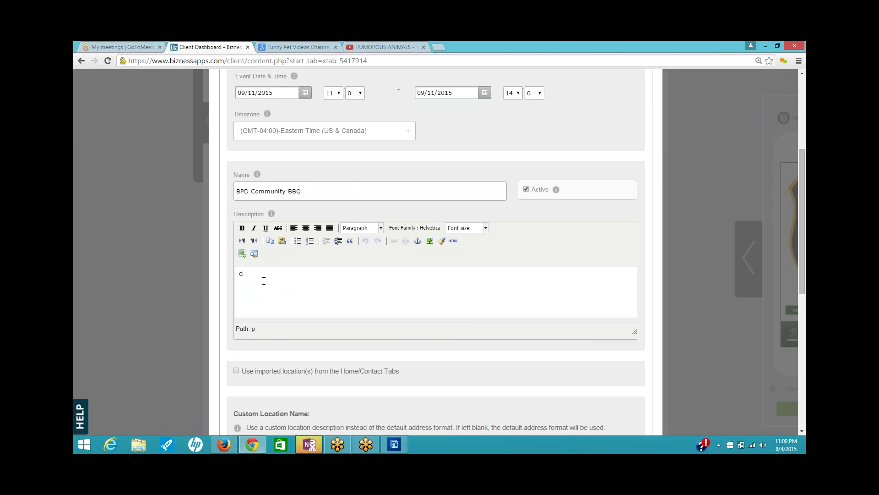
pyautogui.write('ome on out as we have a BBQ for the Community')
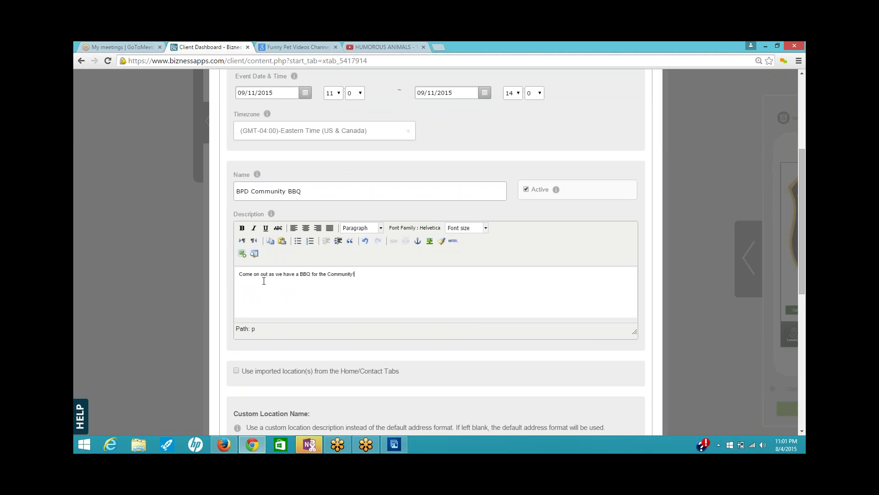
pyautogui.write('!  St')
pyautogui.write('arts at 12 Noon...Look forward to seeing you there!')
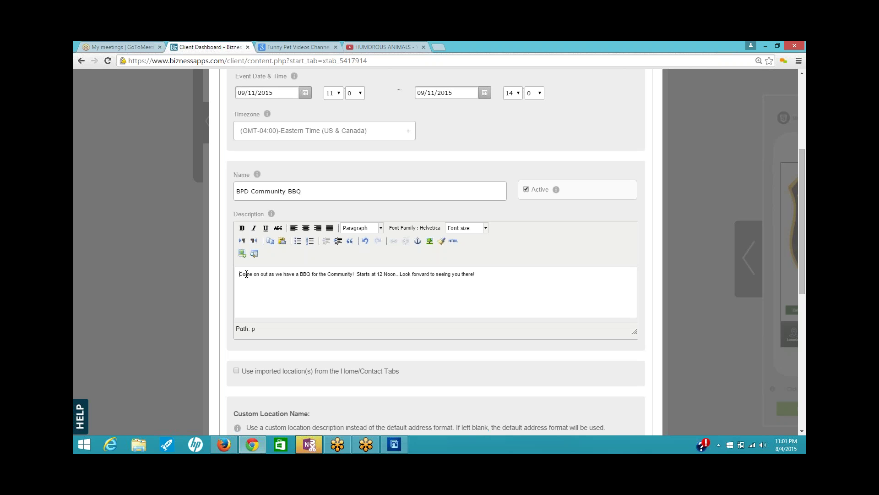
# - Set the whole description text to font size 4 (14pt)
pyautogui.moveTo(239, 274); pyautogui.dragTo(501, 270)
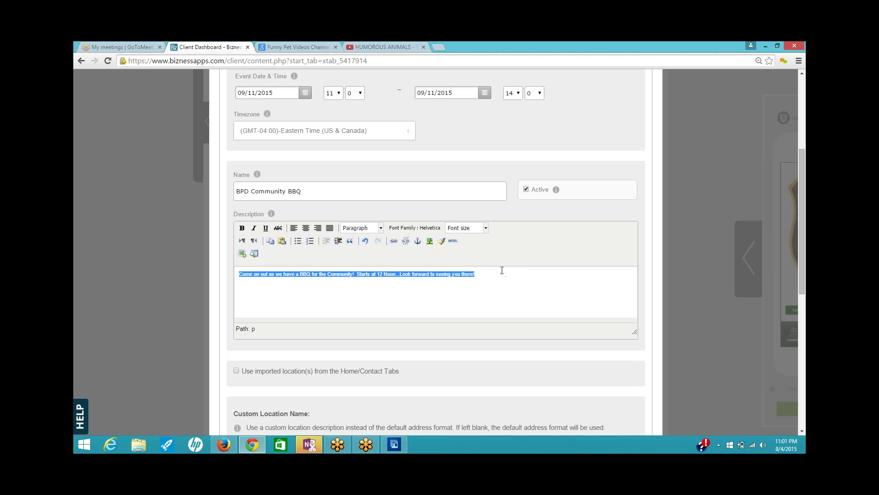
pyautogui.click(486, 229)
pyautogui.click(472, 282)
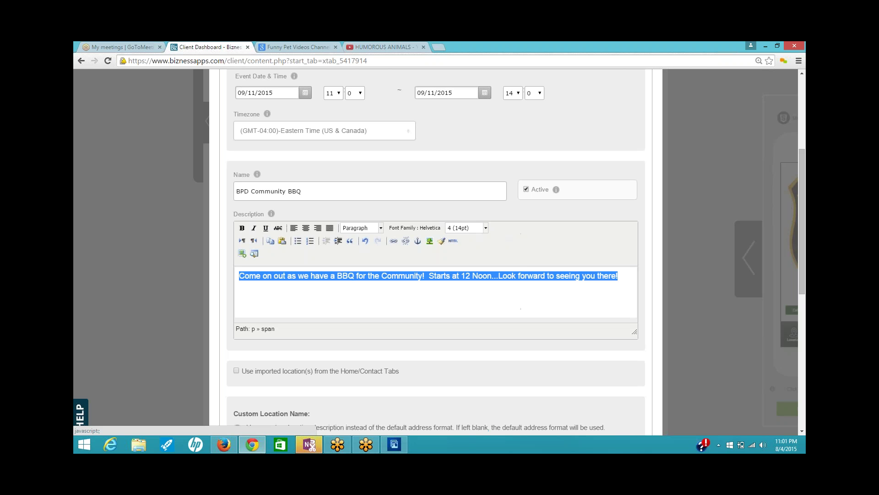
pyautogui.click(473, 288)
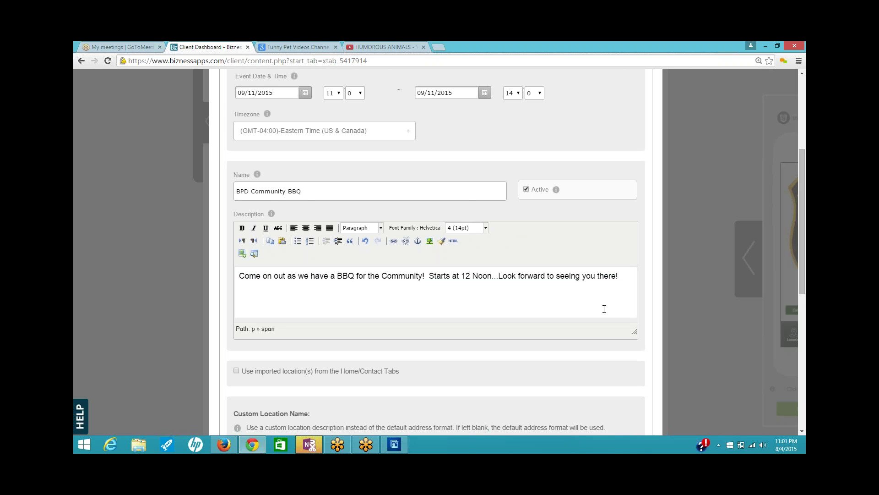
pyautogui.scroll(-3, 611, 301)
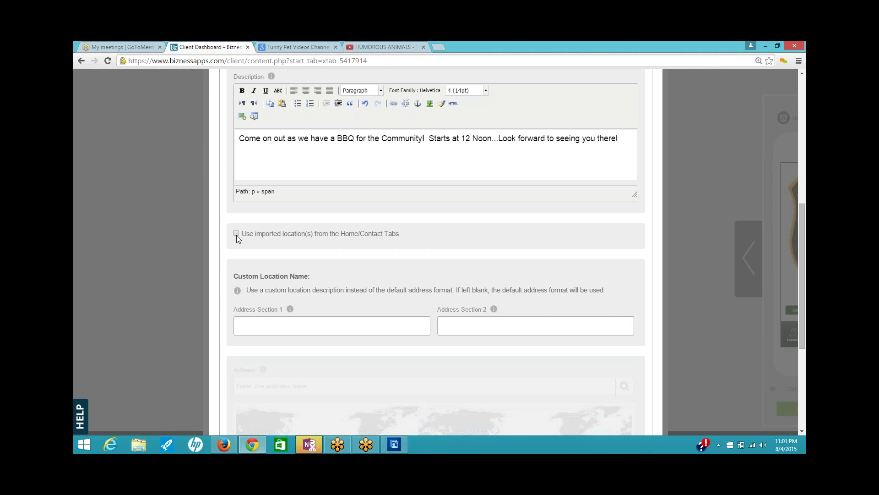
# - Set the location to the saved Bellingham address and save the event, declining both image crops
pyautogui.click(236, 234)
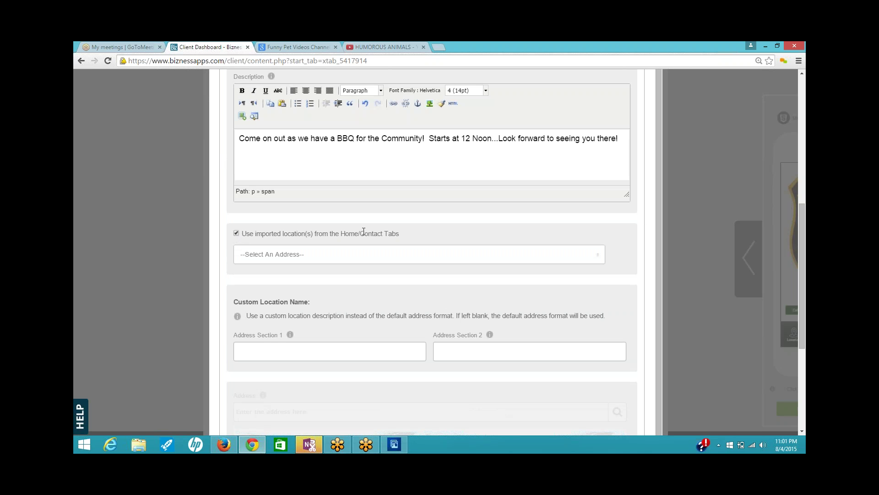
pyautogui.click(603, 255)
pyautogui.click(284, 289)
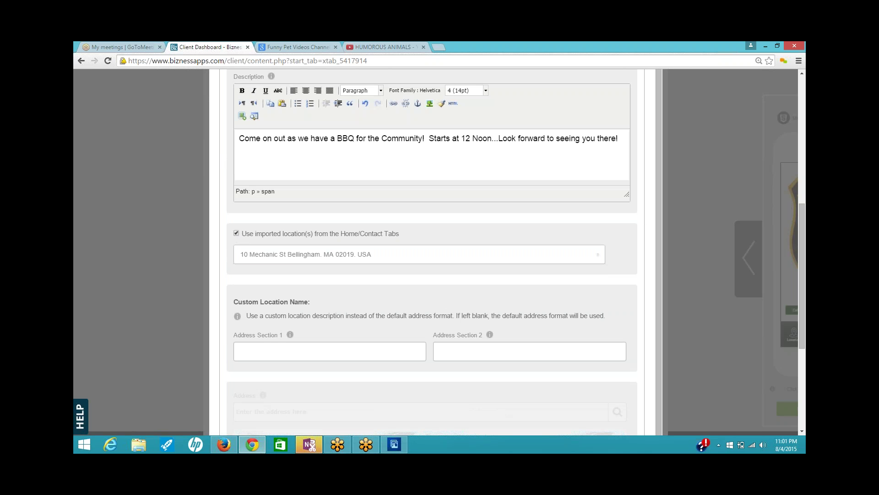
pyautogui.scroll(-3, 604, 296)
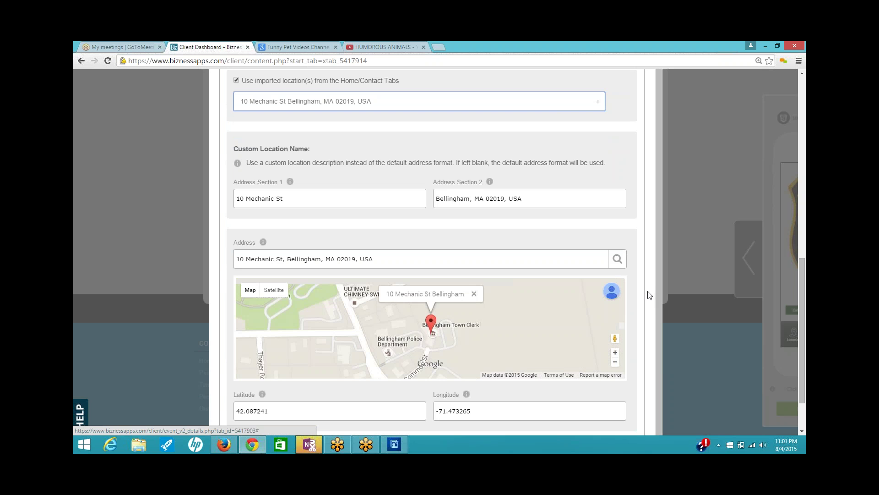
pyautogui.scroll(-1, 648, 294)
pyautogui.scroll(-1, 648, 295)
pyautogui.click(268, 391)
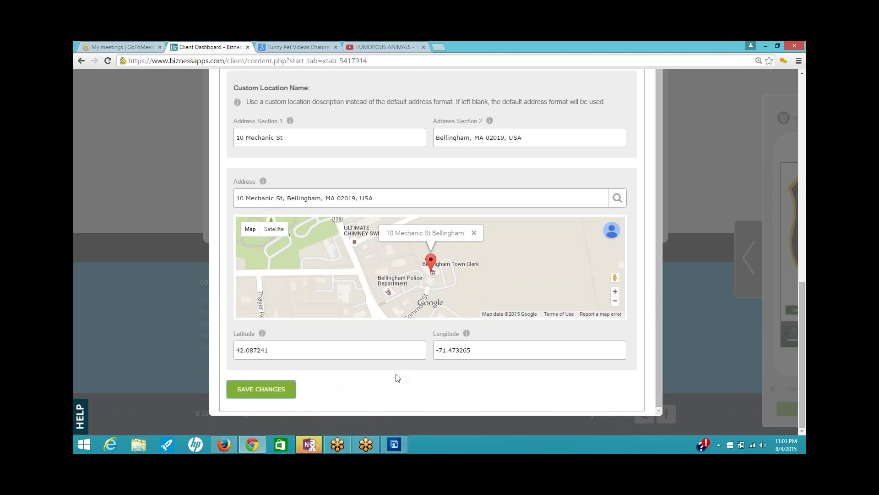
pyautogui.click(275, 393)
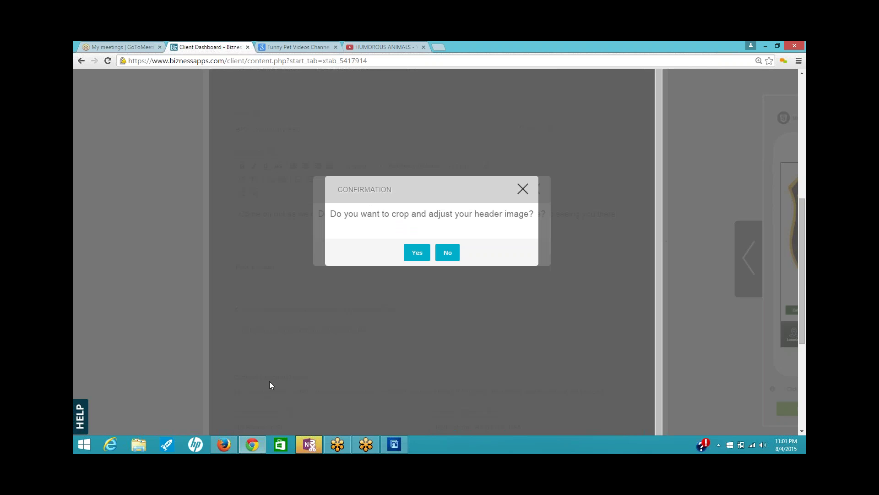
pyautogui.click(446, 256)
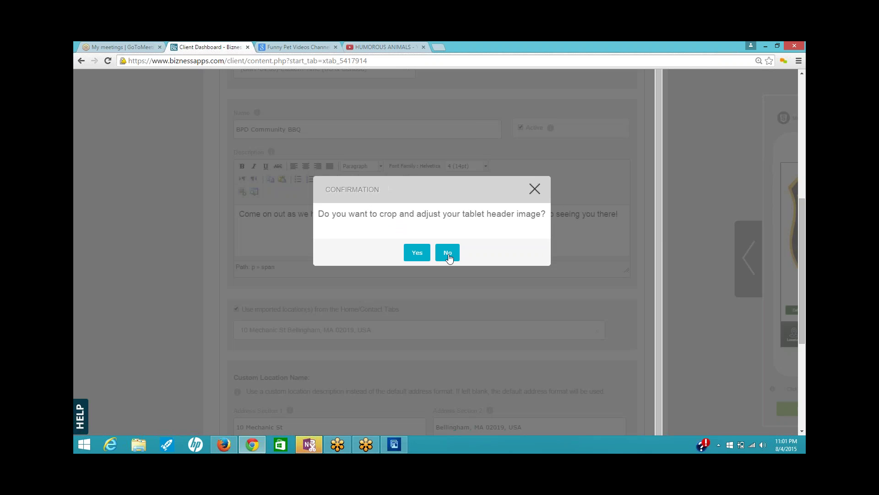
pyautogui.click(447, 256)
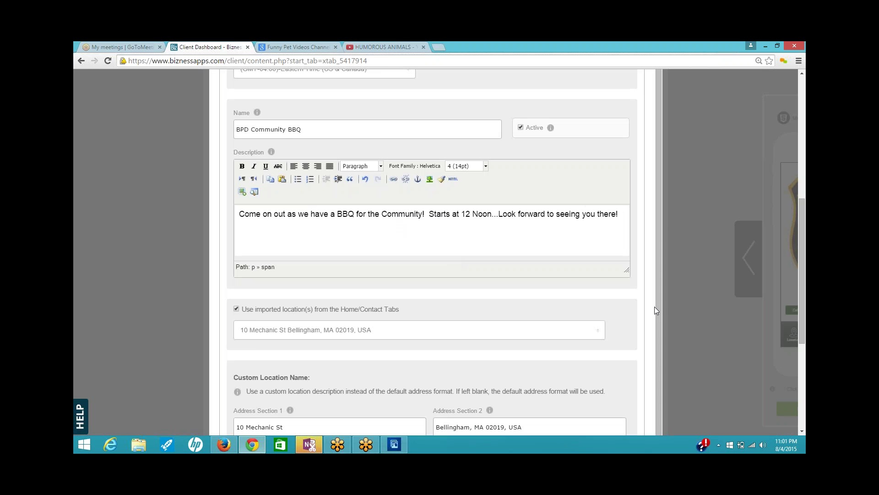
# - Close the event form and start a new item in the About Us section
pyautogui.scroll(5, 654, 306)
pyautogui.scroll(1, 660, 281)
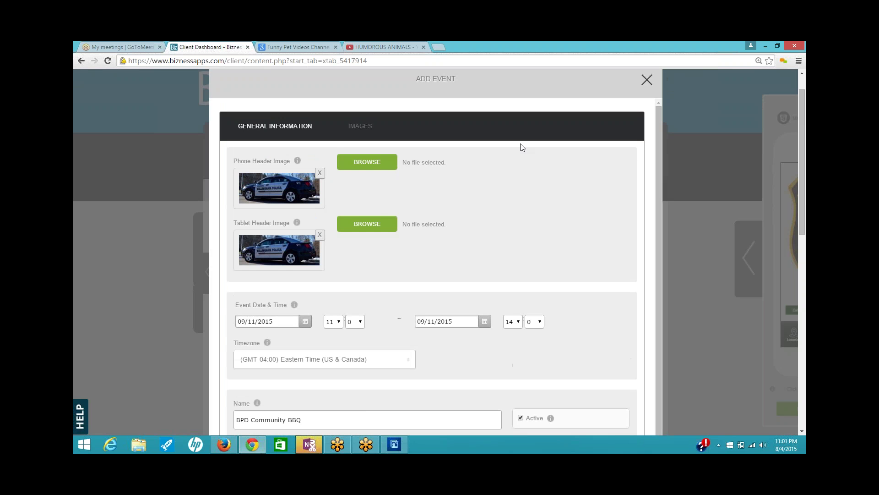
pyautogui.click(647, 80)
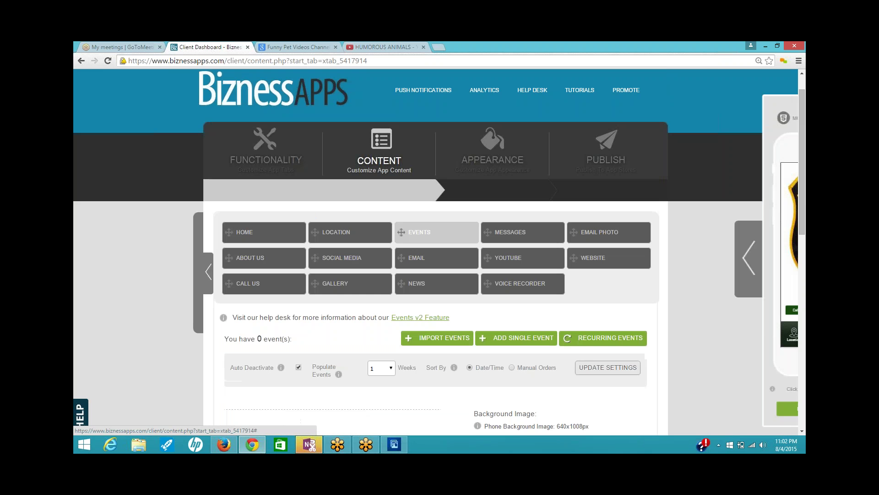
pyautogui.click(273, 264)
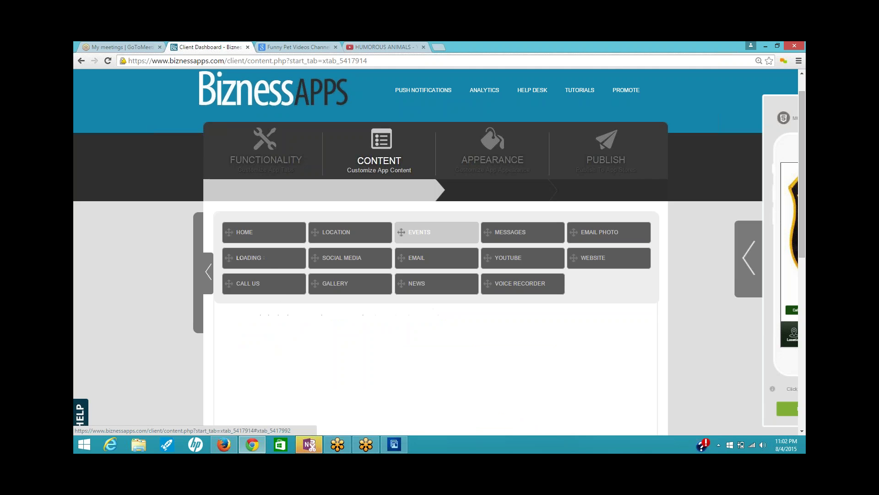
pyautogui.scroll(-1, 502, 340)
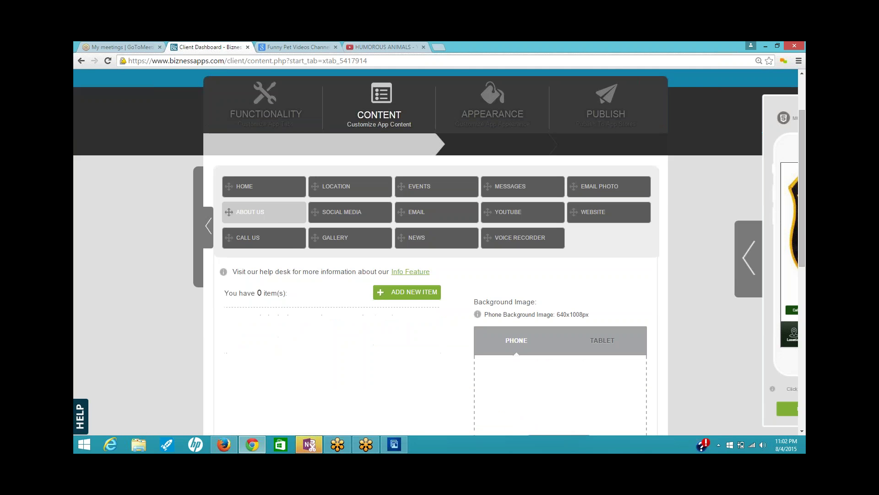
pyautogui.click(422, 292)
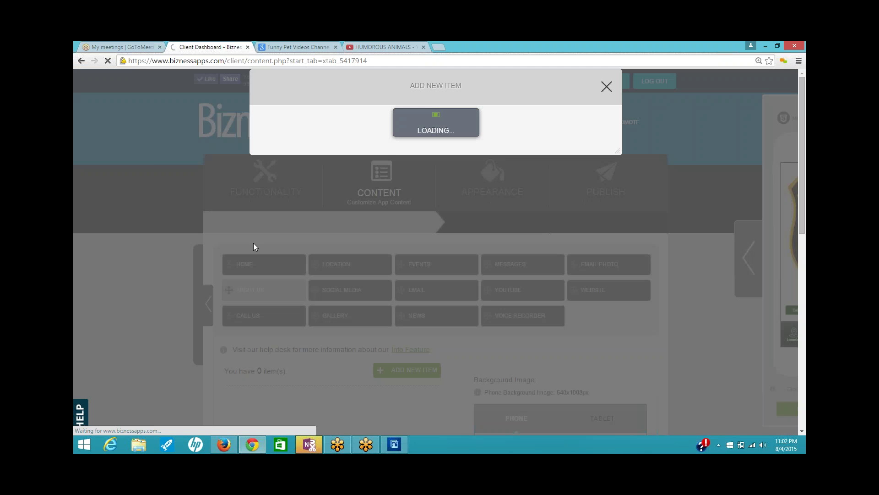
# - In Firefox, view the Bellingham MA Police Facebook About info, then switch to the town's Police Department page
pyautogui.click(224, 444)
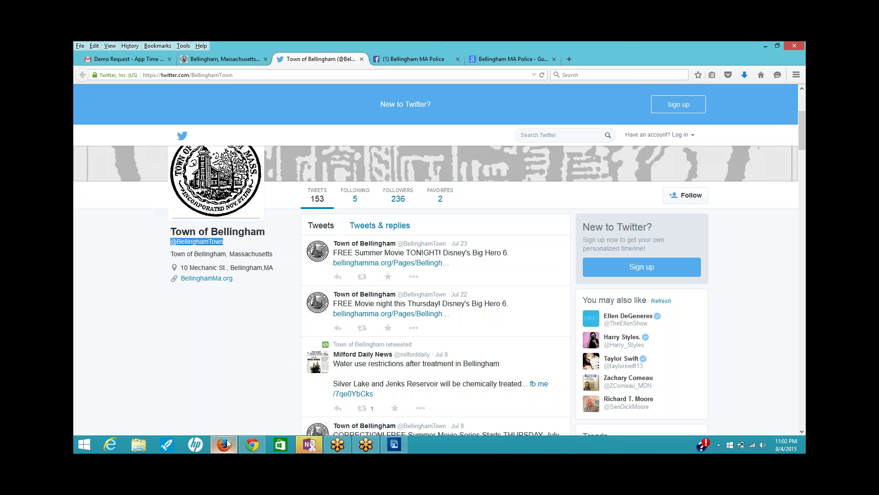
pyautogui.click(400, 61)
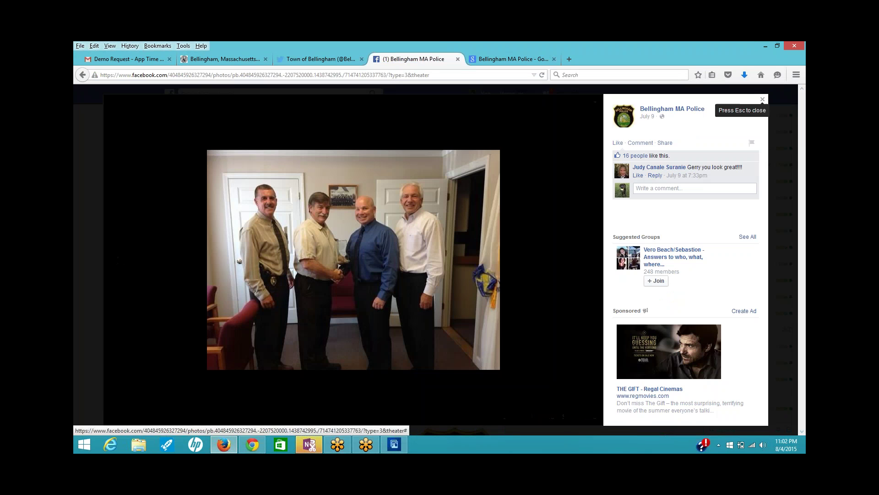
pyautogui.click(762, 100)
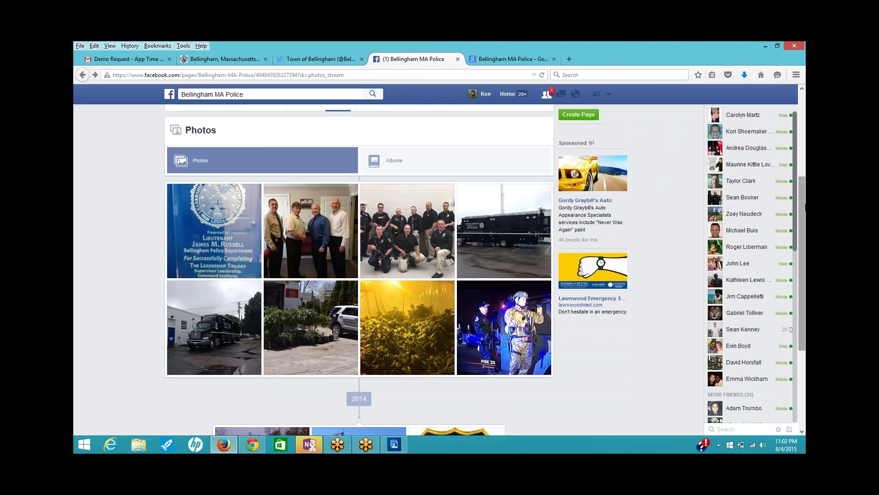
pyautogui.scroll(5, 226, 261)
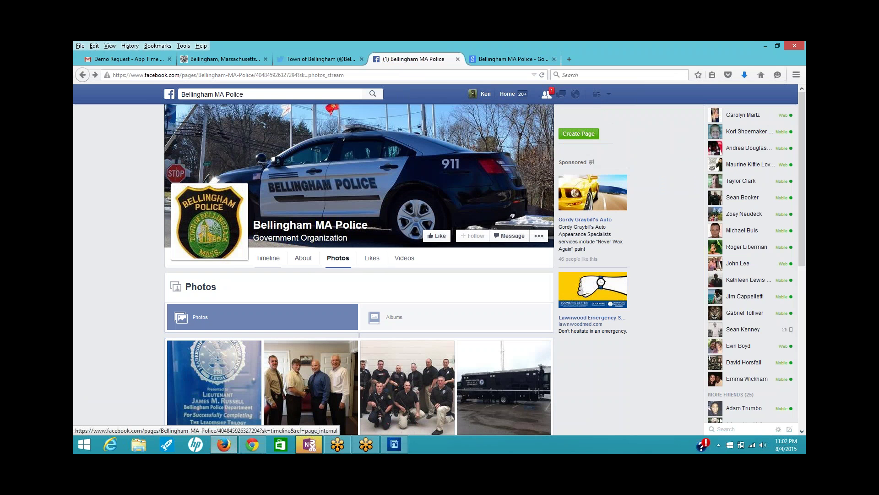
pyautogui.click(268, 258)
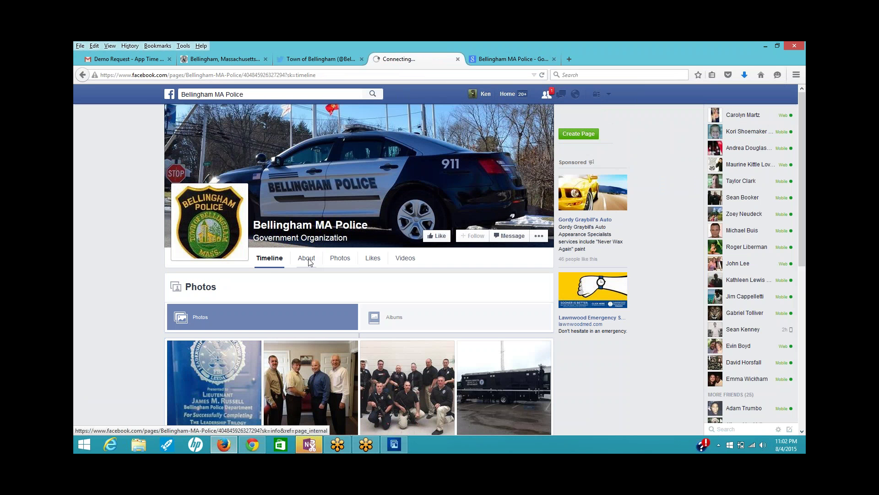
pyautogui.click(307, 259)
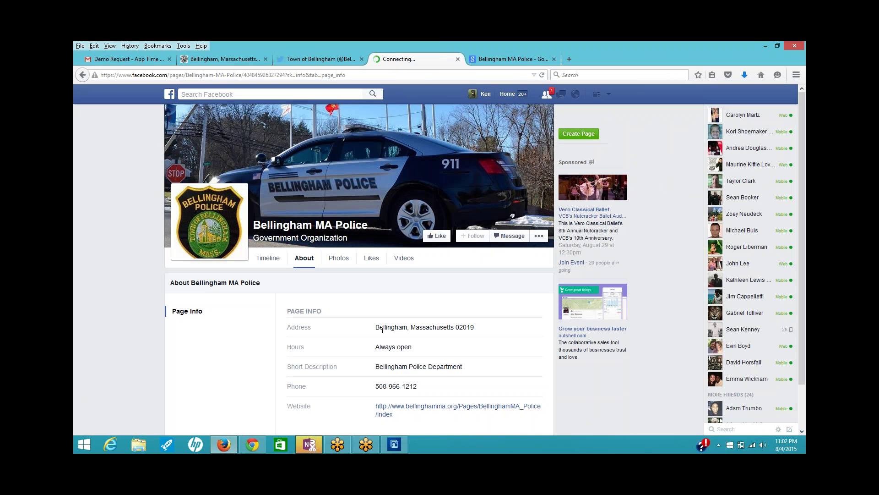
pyautogui.scroll(-2, 342, 343)
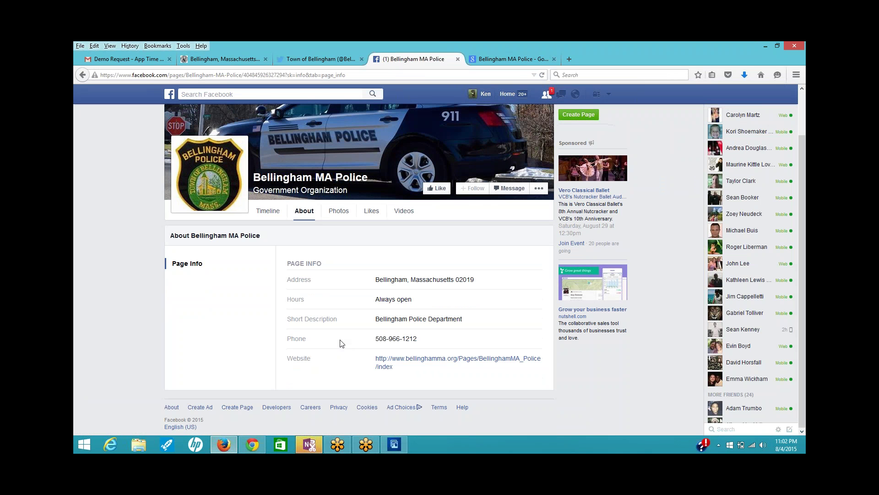
pyautogui.click(227, 61)
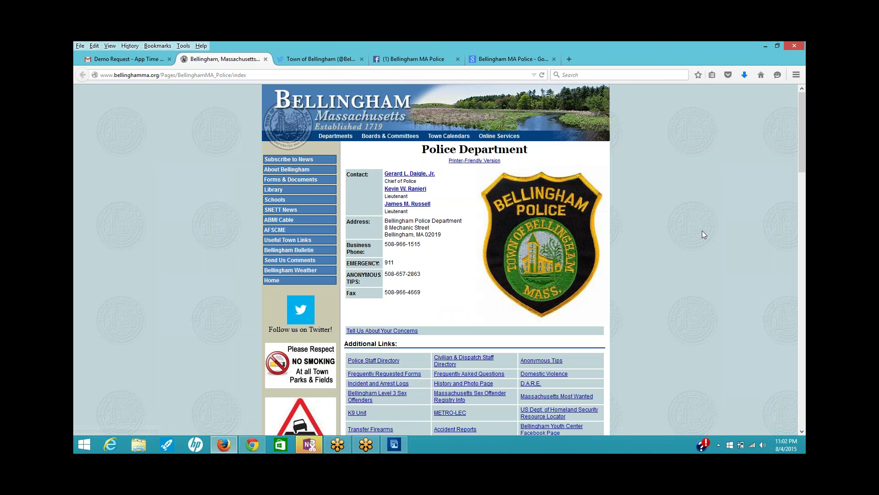
# - Look over the Police Department page, briefly selecting its contact and address details
pyautogui.scroll(-4, 702, 230)
pyautogui.scroll(-3, 699, 232)
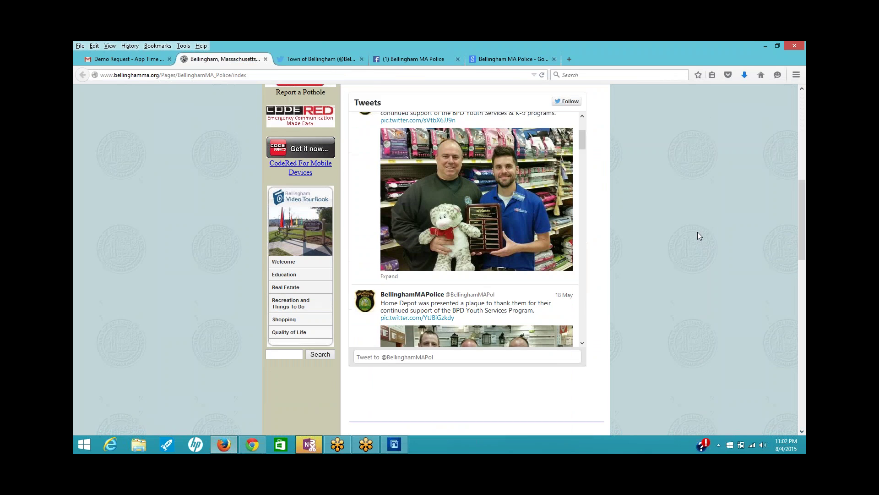
pyautogui.scroll(3, 697, 233)
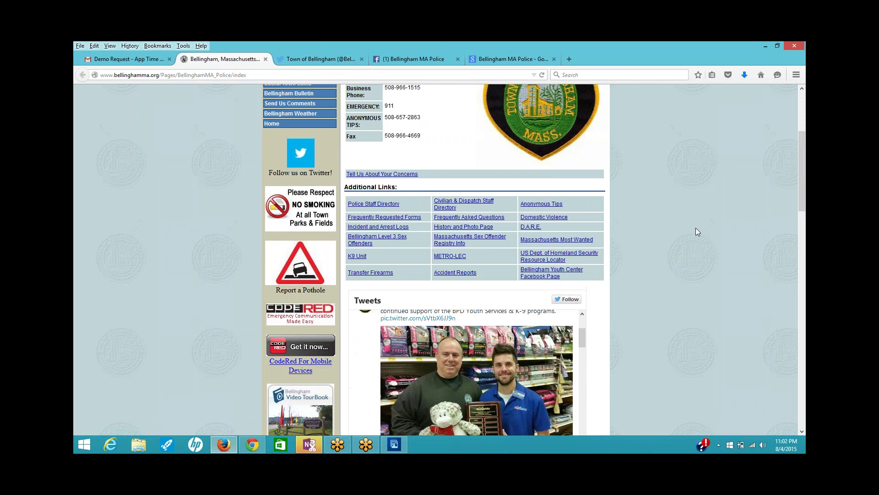
pyautogui.scroll(1, 696, 228)
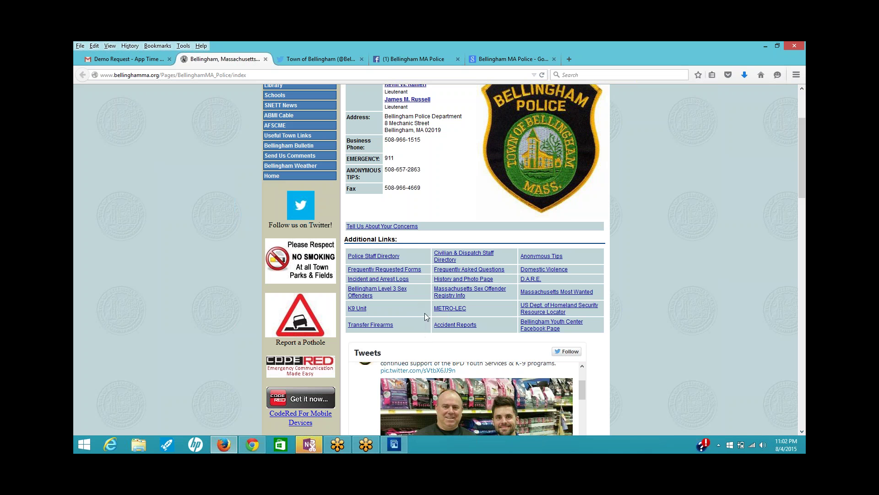
pyautogui.scroll(4, 648, 235)
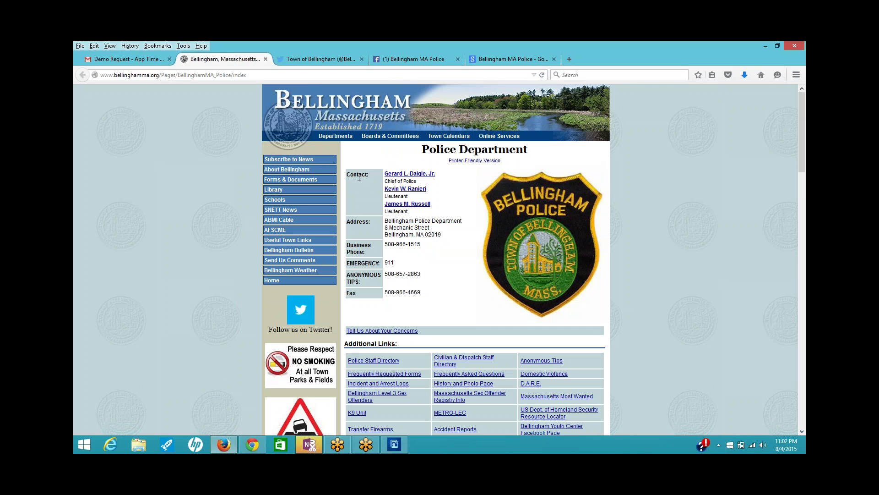
pyautogui.moveTo(383, 173); pyautogui.dragTo(438, 256)
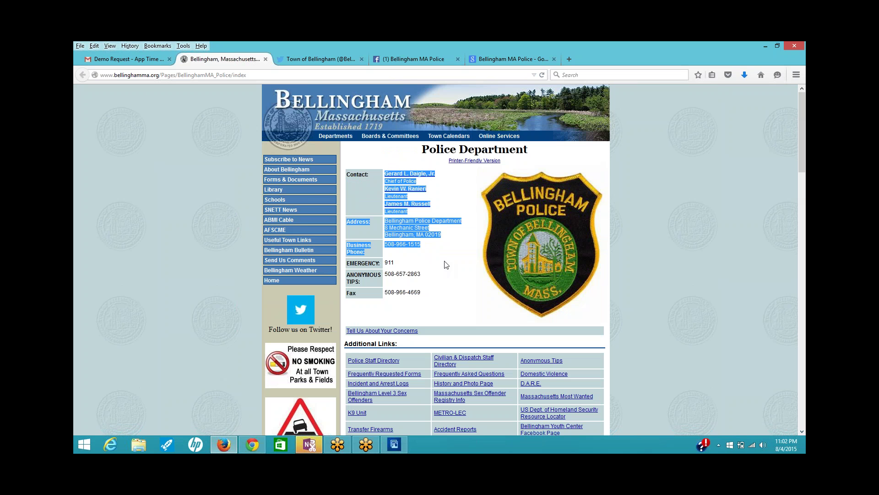
pyautogui.click(444, 281)
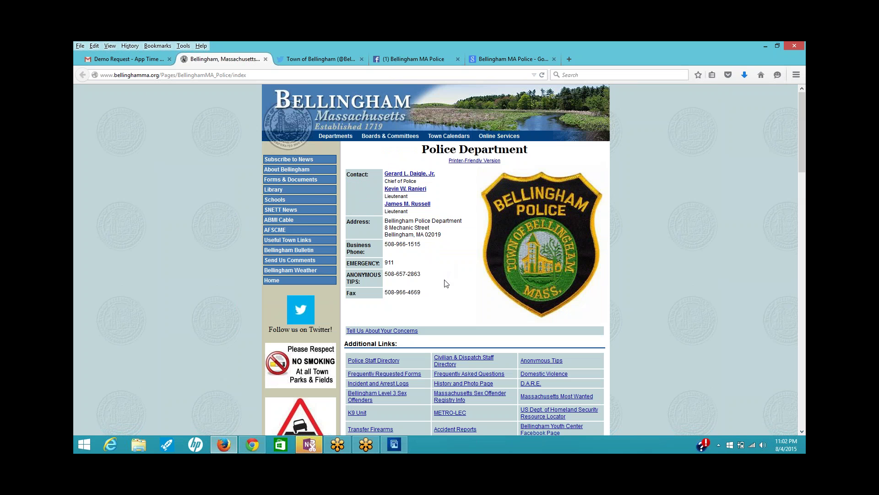
# - Open About Bellingham and copy all six About the Town paragraphs
pyautogui.click(292, 174)
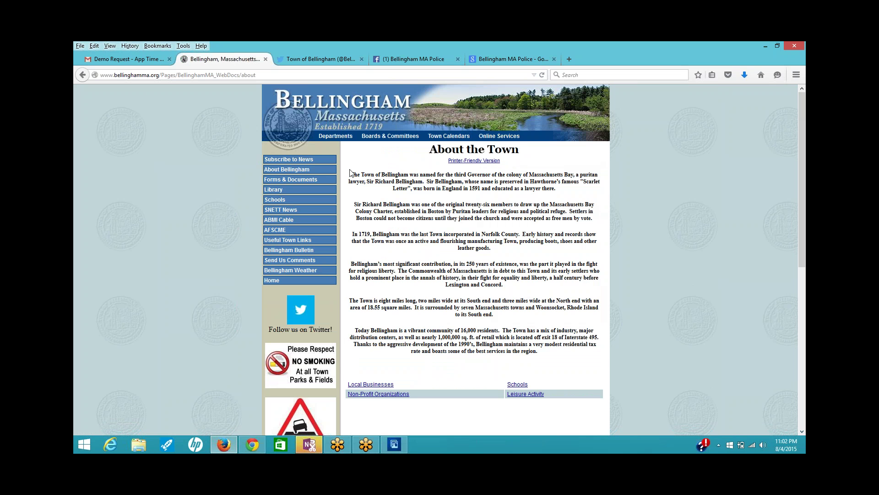
pyautogui.moveTo(346, 174); pyautogui.dragTo(568, 375)
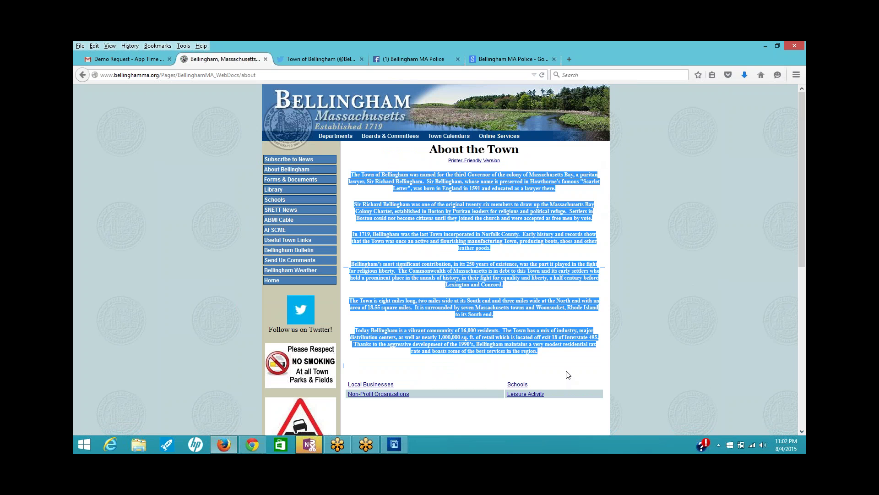
pyautogui.rightClick(477, 283)
pyautogui.click(492, 284)
pyautogui.click(84, 444)
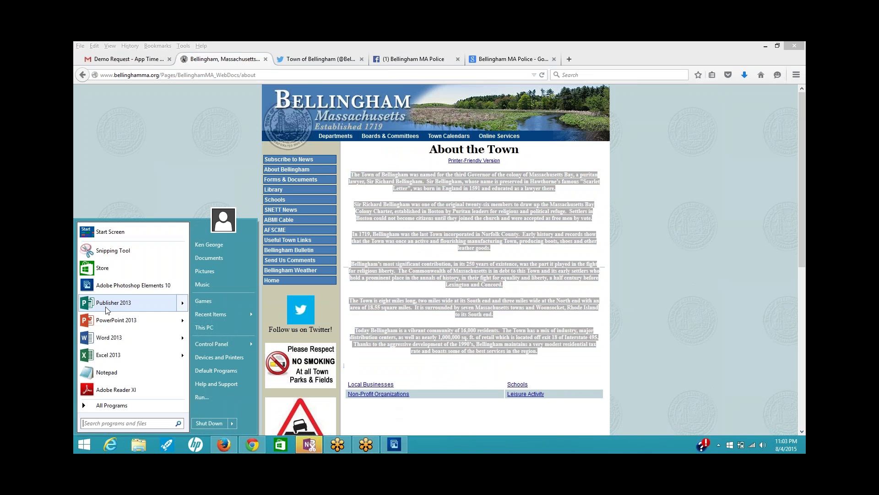
pyautogui.click(111, 338)
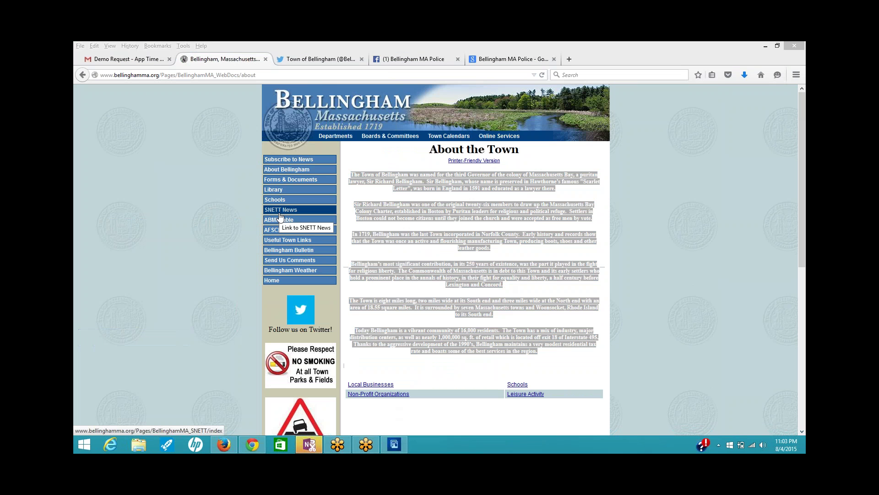
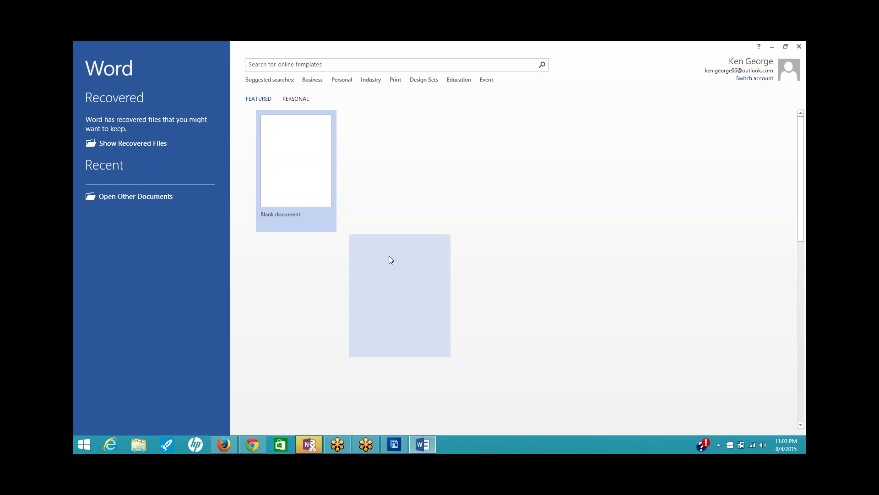
# - Paste the copied Bellingham history text into a new blank Word document
pyautogui.click(285, 163)
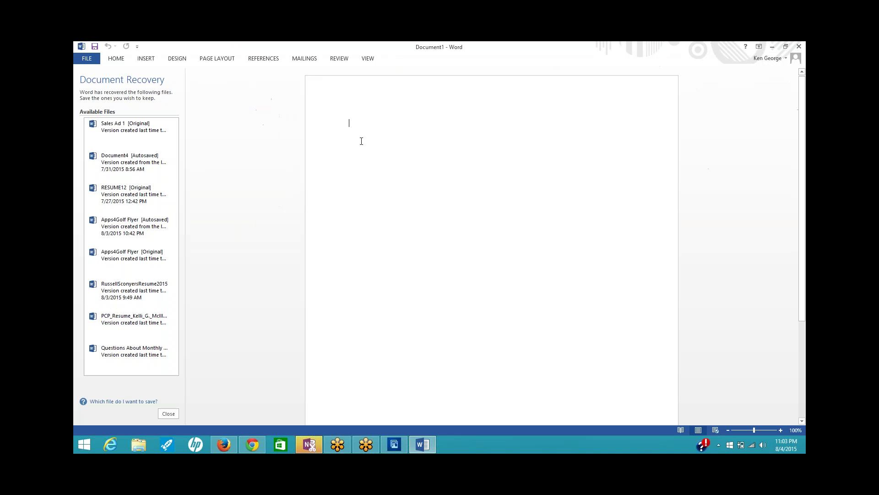
pyautogui.rightClick(361, 138)
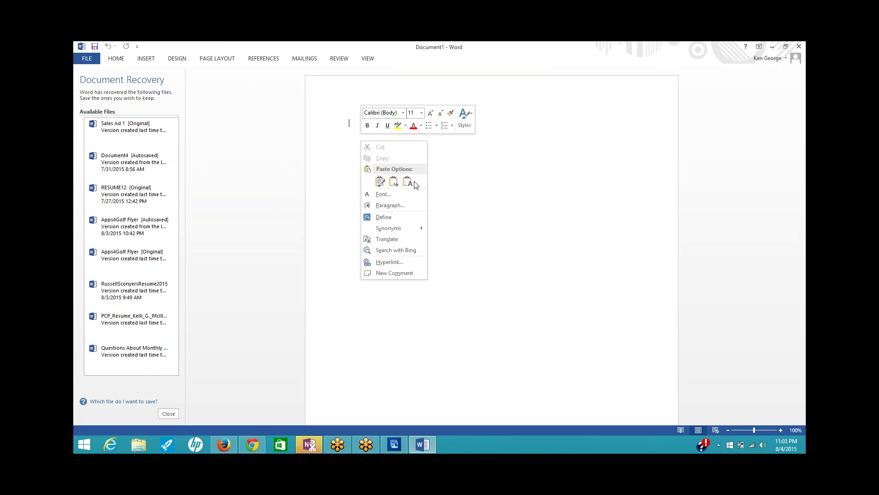
pyautogui.press('Escape')
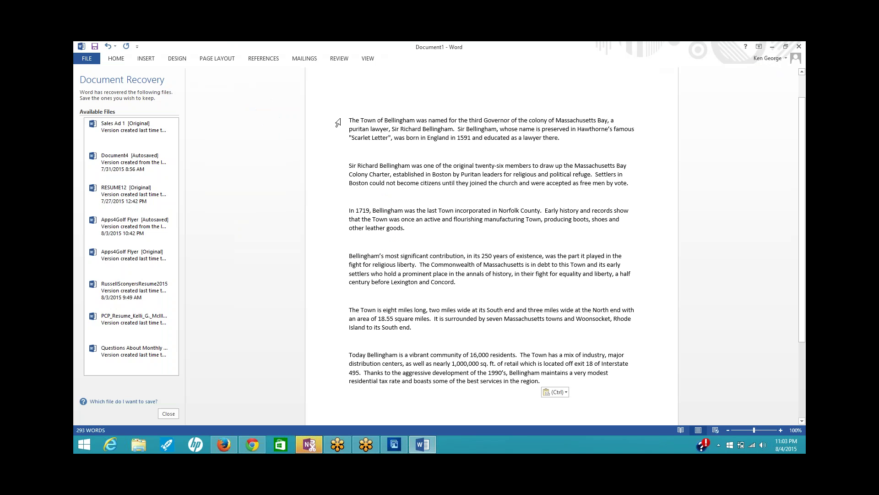
# - Select and copy the whole pasted 293-word history, then return to the Bizness Apps item form
pyautogui.moveTo(361, 120); pyautogui.dragTo(637, 383)
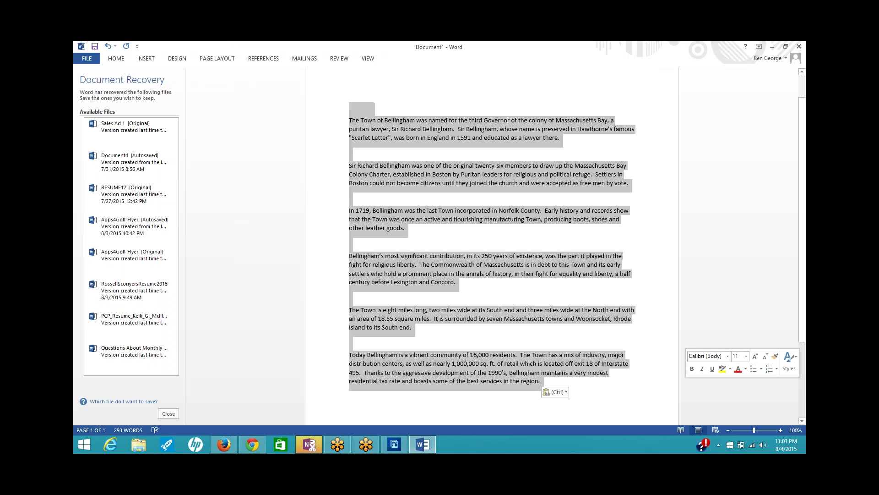
pyautogui.click(547, 285)
pyautogui.moveTo(350, 123); pyautogui.dragTo(636, 385)
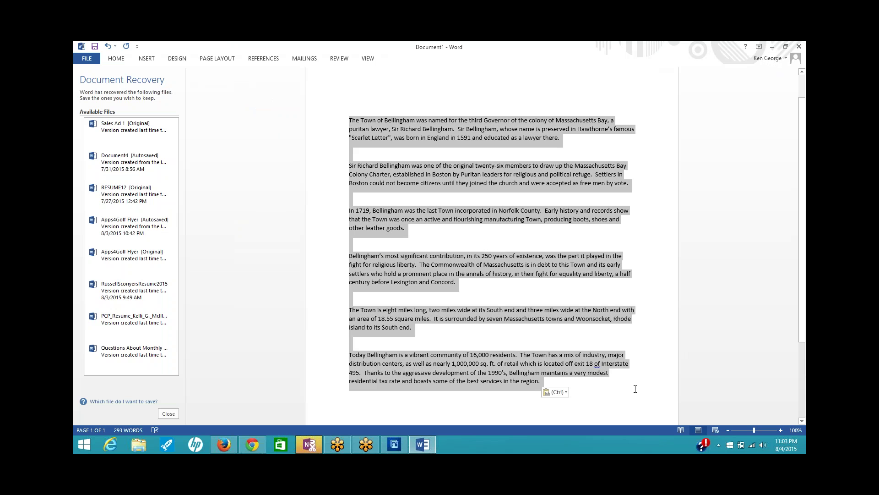
pyautogui.rightClick(445, 282)
pyautogui.click(463, 299)
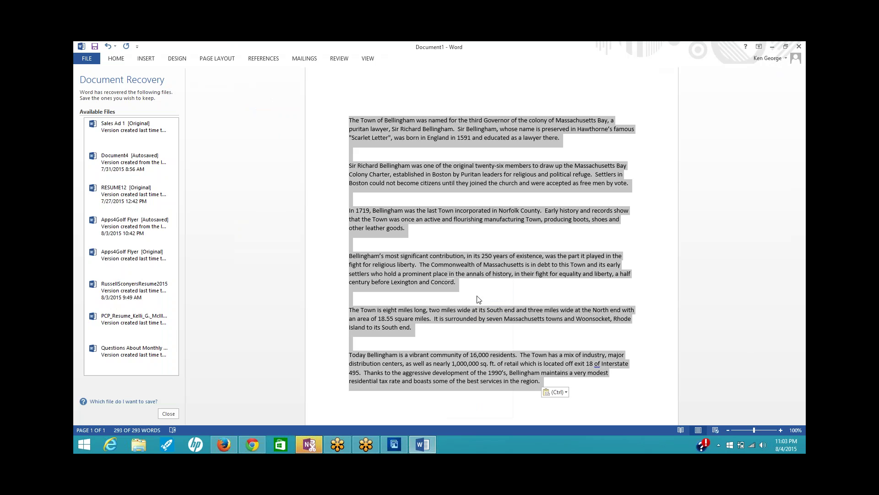
pyautogui.click(253, 444)
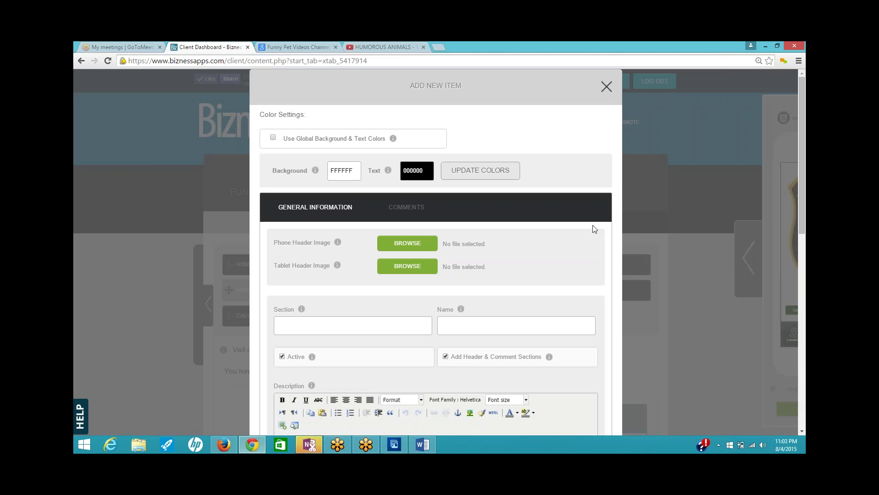
# - Paste the Bellingham history into the item's Description and set it to 14pt (size 4)
pyautogui.scroll(-4, 600, 257)
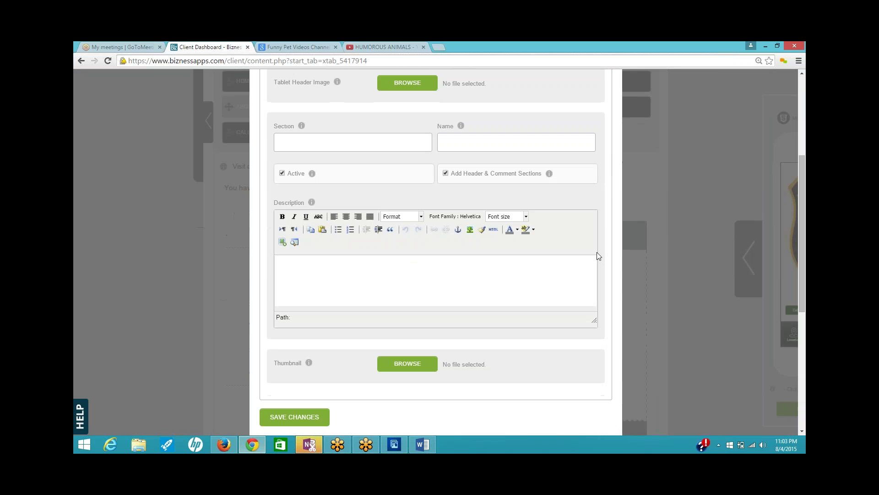
pyautogui.click(303, 266)
pyautogui.hotkey('ctrl', 'v')
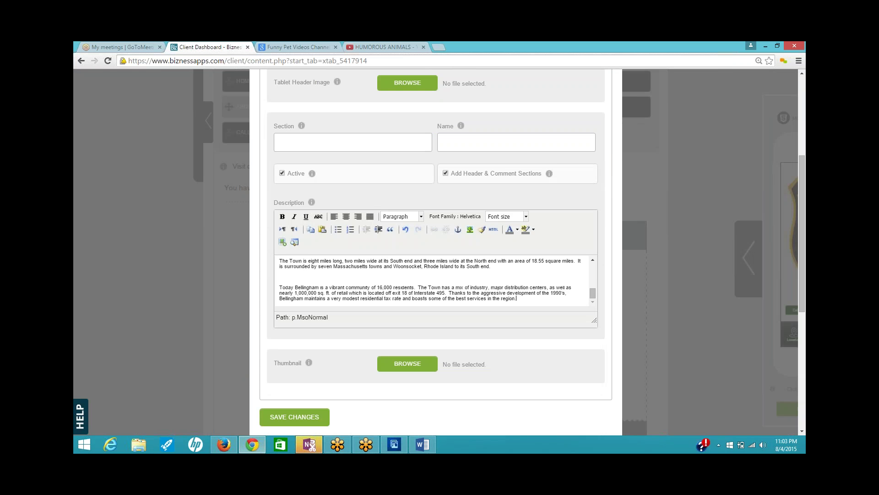
pyautogui.moveTo(593, 293); pyautogui.dragTo(596, 260)
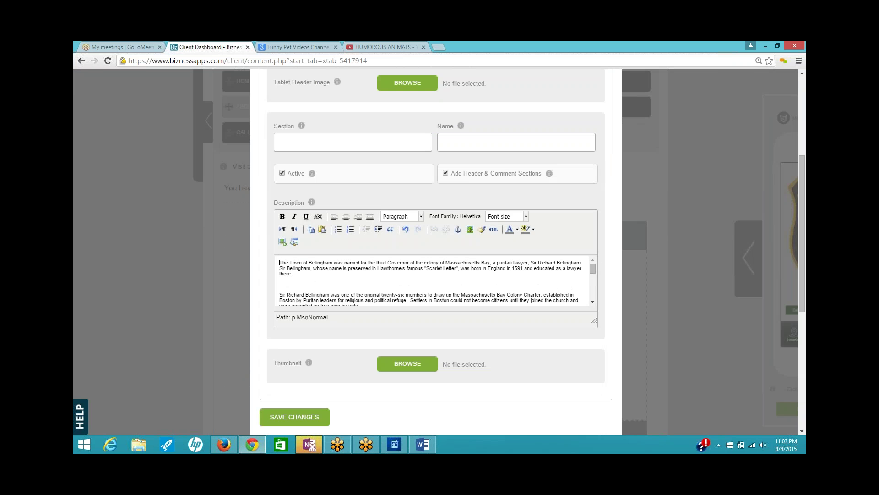
pyautogui.moveTo(284, 263); pyautogui.dragTo(568, 353)
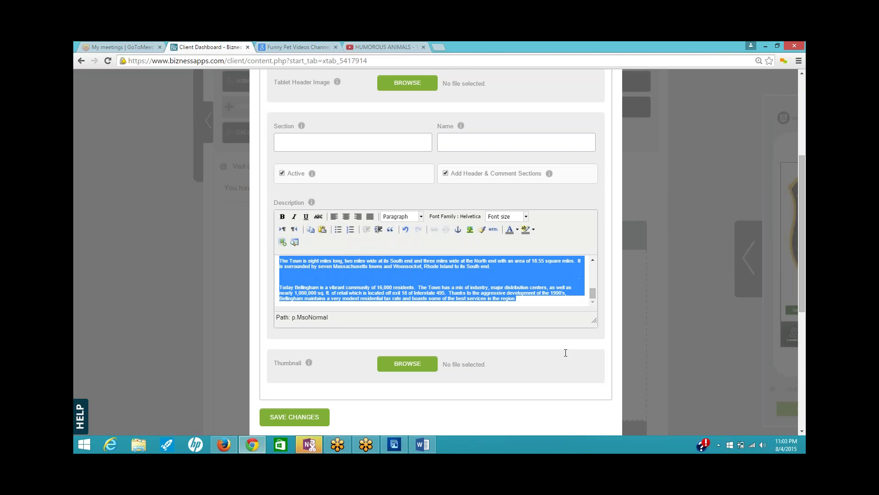
pyautogui.click(525, 216)
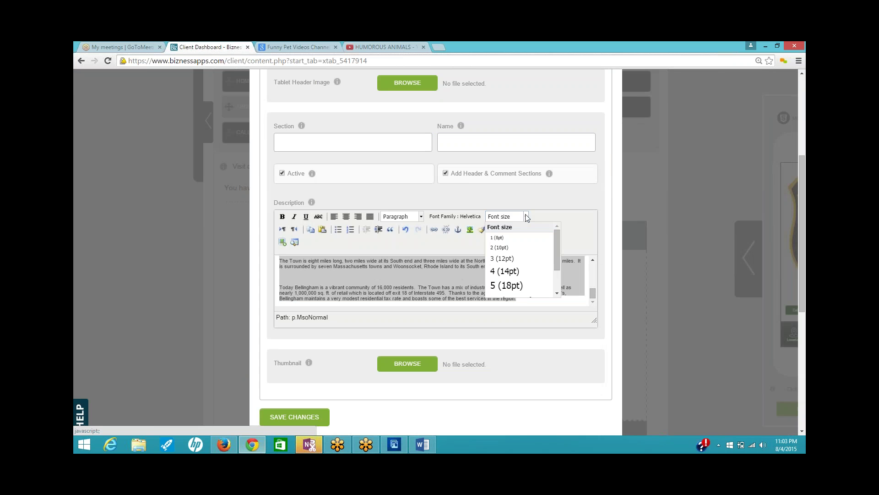
pyautogui.click(510, 272)
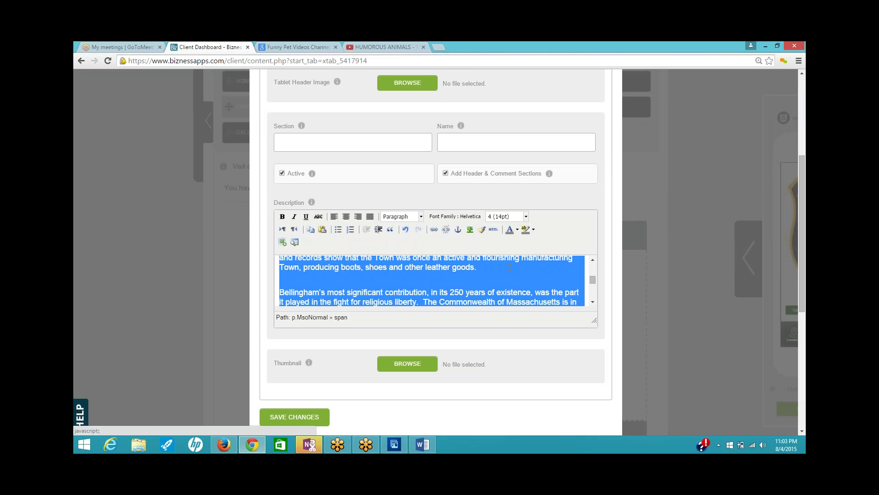
pyautogui.click(579, 278)
pyautogui.moveTo(594, 281); pyautogui.dragTo(592, 257)
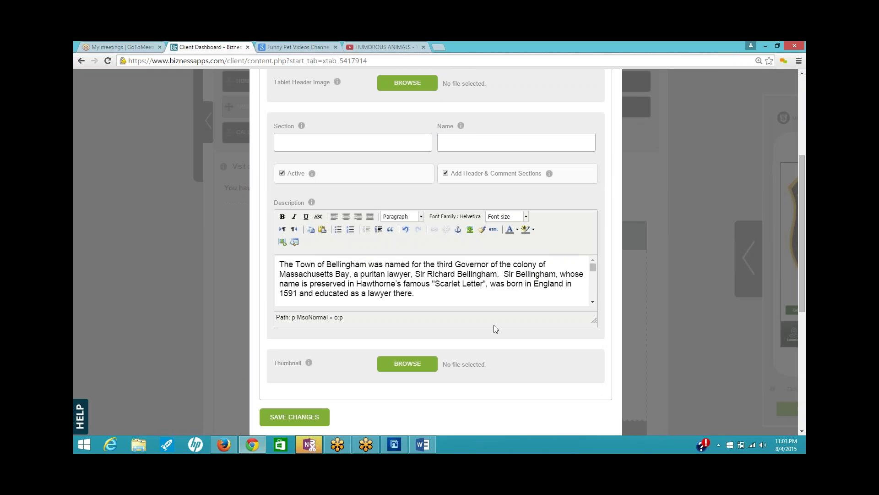
# - Name the item 'About Bellingham'
pyautogui.click(476, 139)
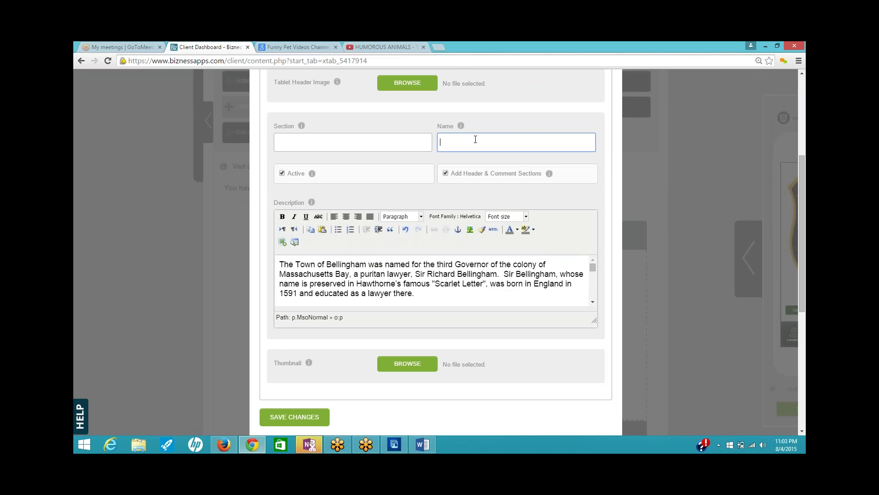
pyautogui.write('About Bellingham')
pyautogui.scroll(3, 613, 260)
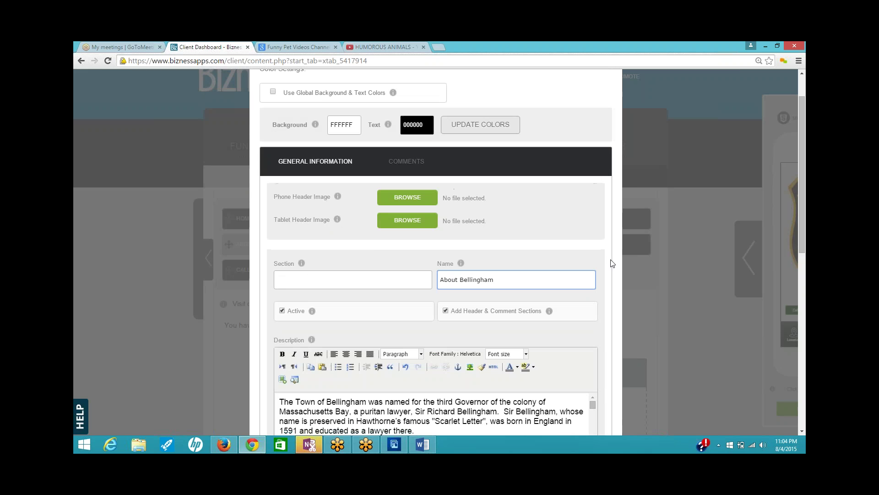
# - Use the bpolice pic1 police car photo as both the phone and tablet header image
pyautogui.click(436, 201)
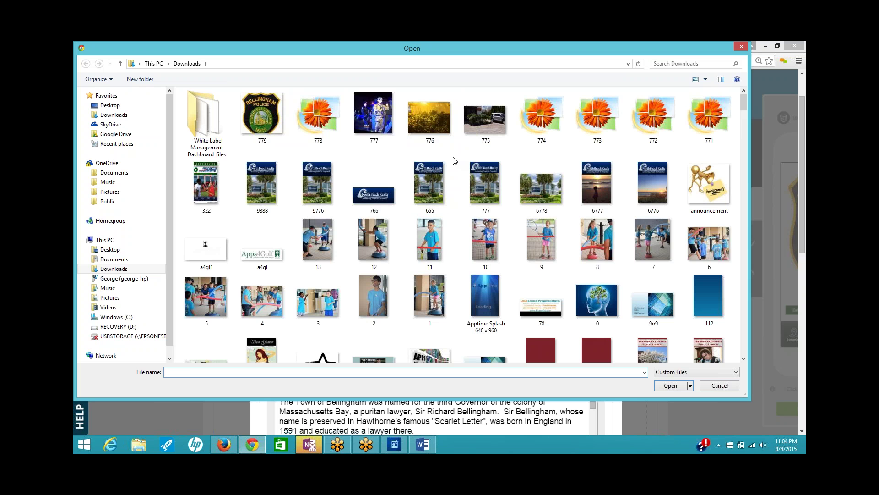
pyautogui.click(484, 135)
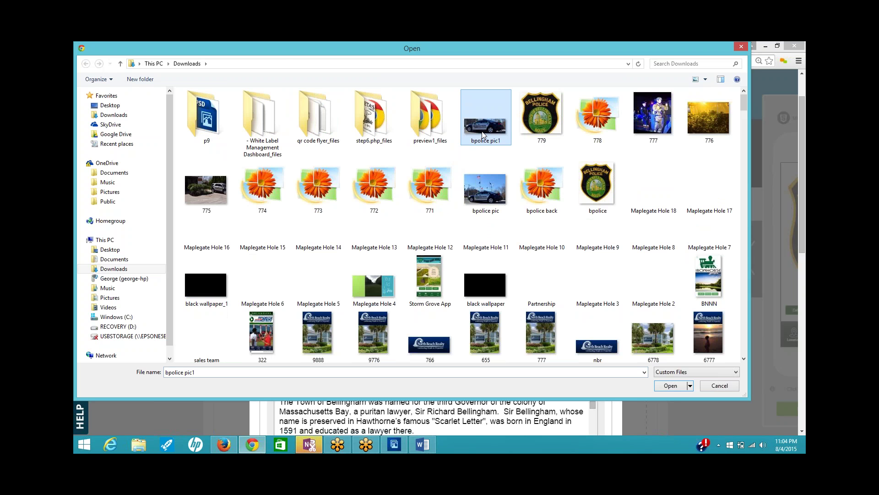
pyautogui.click(675, 386)
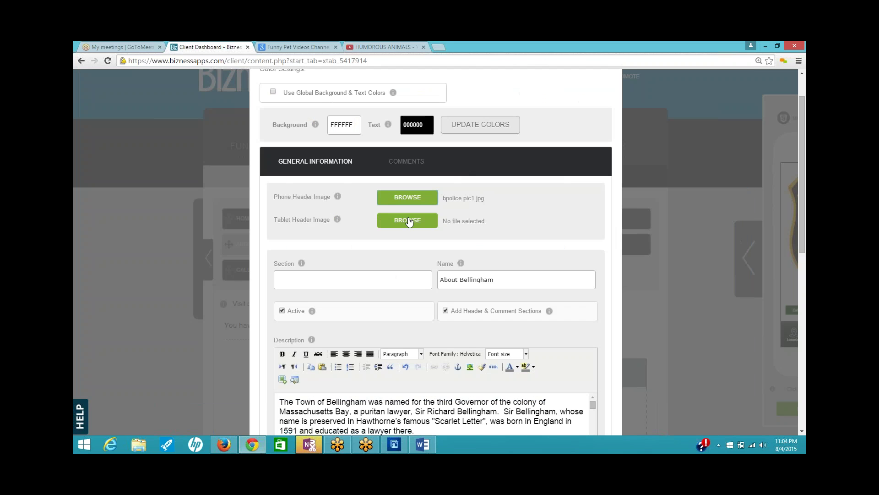
pyautogui.click(408, 221)
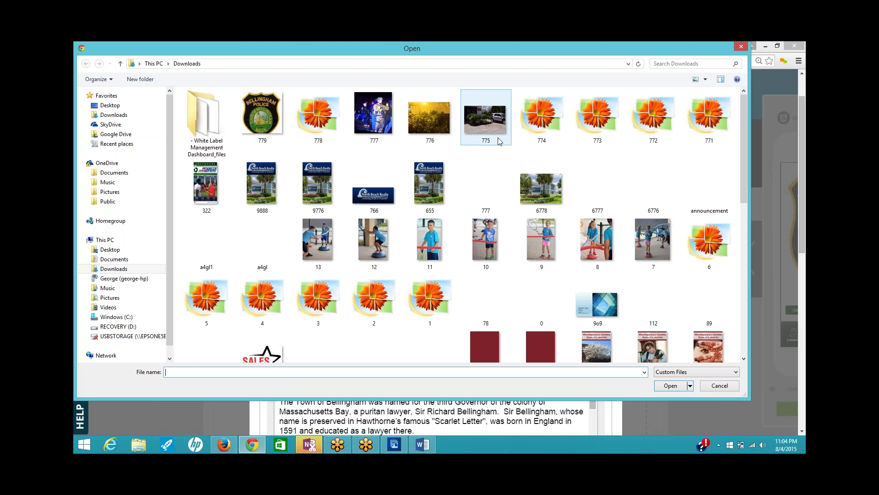
pyautogui.click(276, 139)
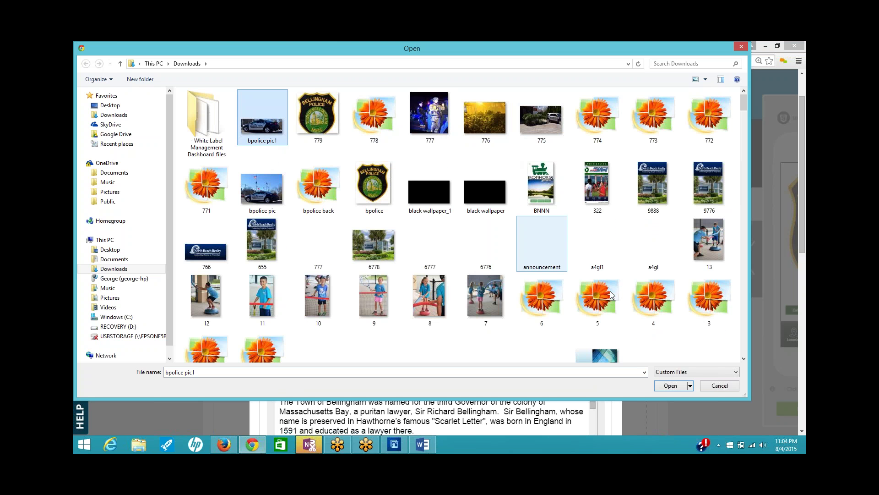
pyautogui.click(672, 386)
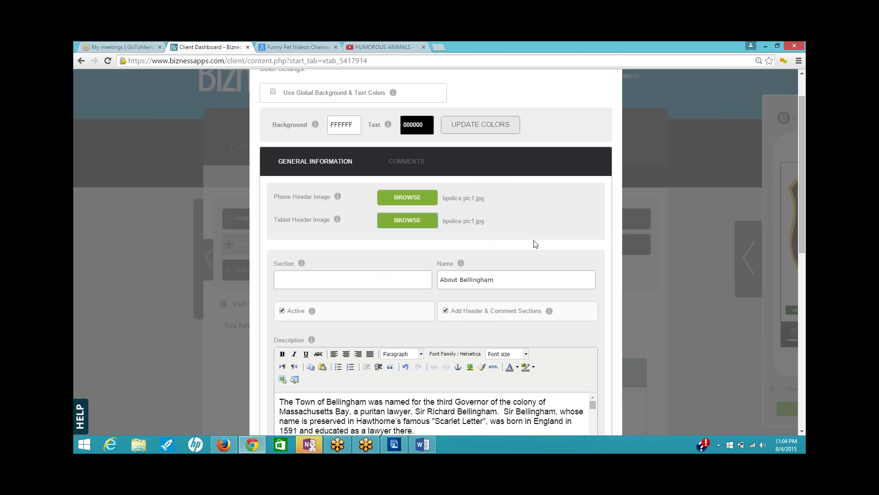
# - Save the About Bellingham item, answer the crop prompt, and start a new item
pyautogui.scroll(-3, 535, 244)
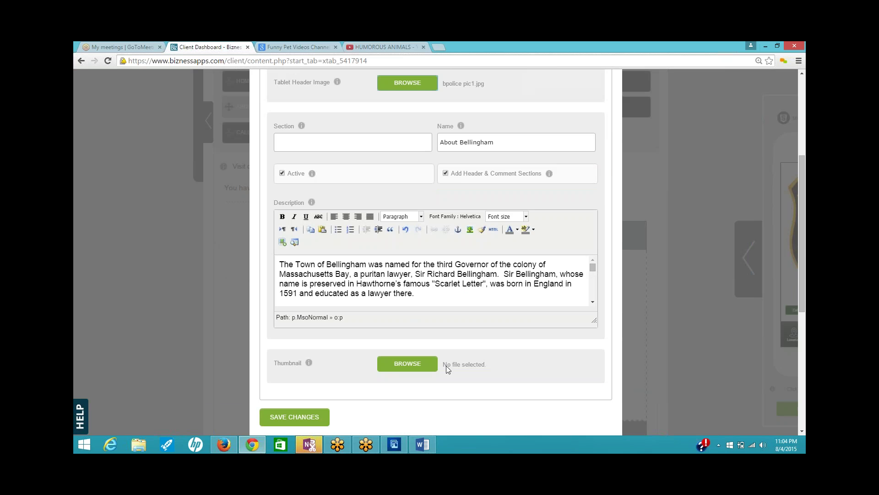
pyautogui.click(301, 415)
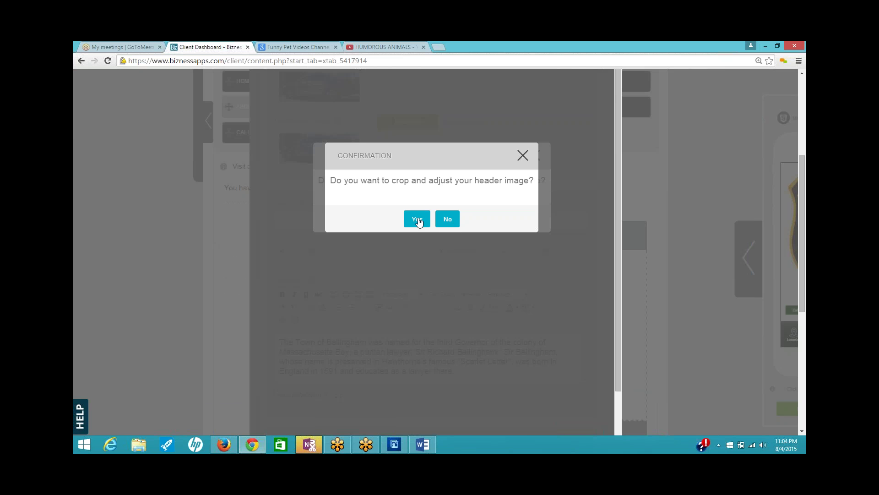
pyautogui.click(447, 219)
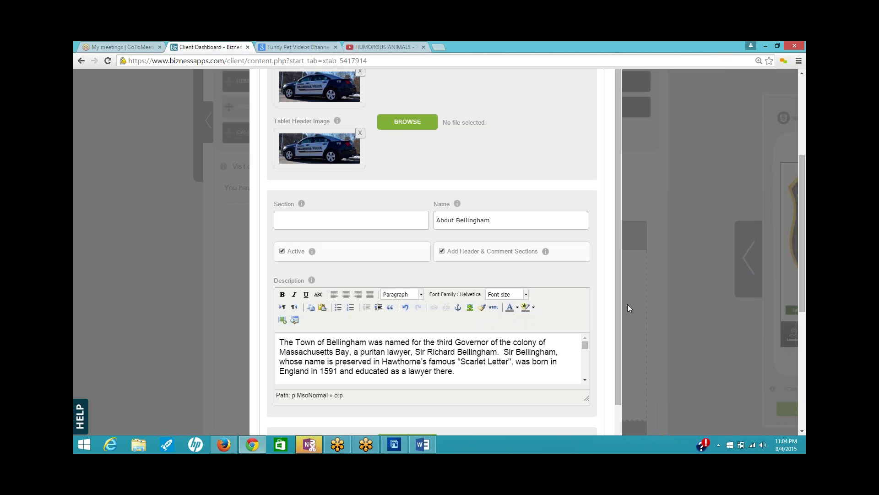
pyautogui.scroll(5, 607, 283)
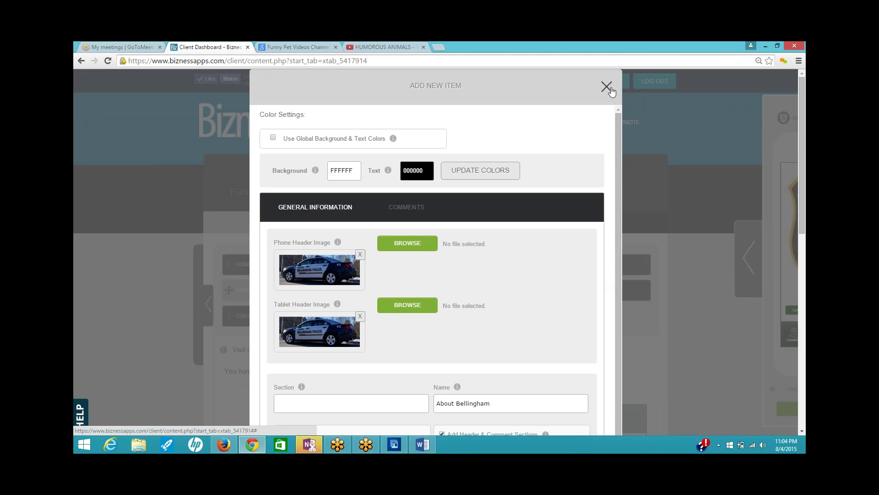
pyautogui.click(607, 87)
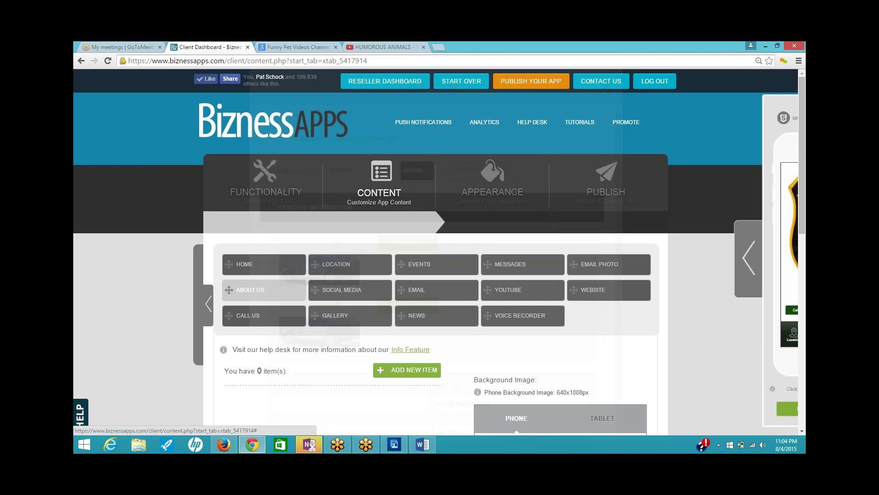
pyautogui.click(396, 374)
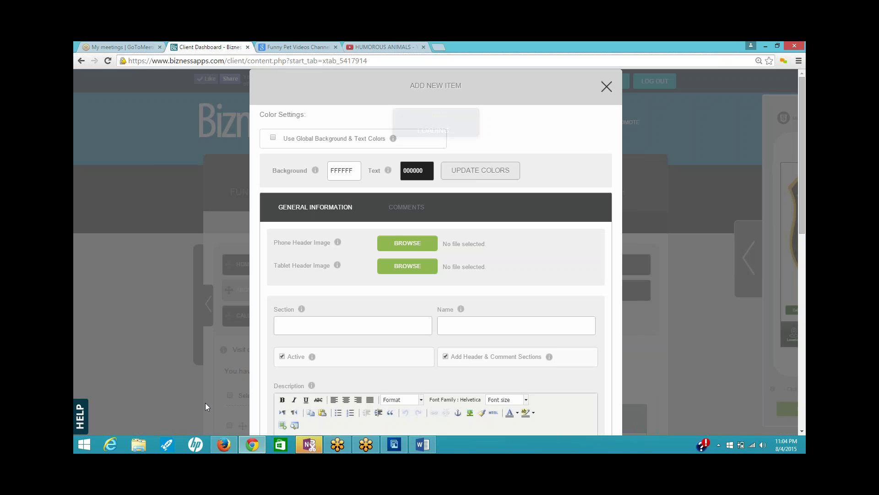
# - On the Bellingham town website, browse the Subscribe to News page and the library site
pyautogui.click(229, 451)
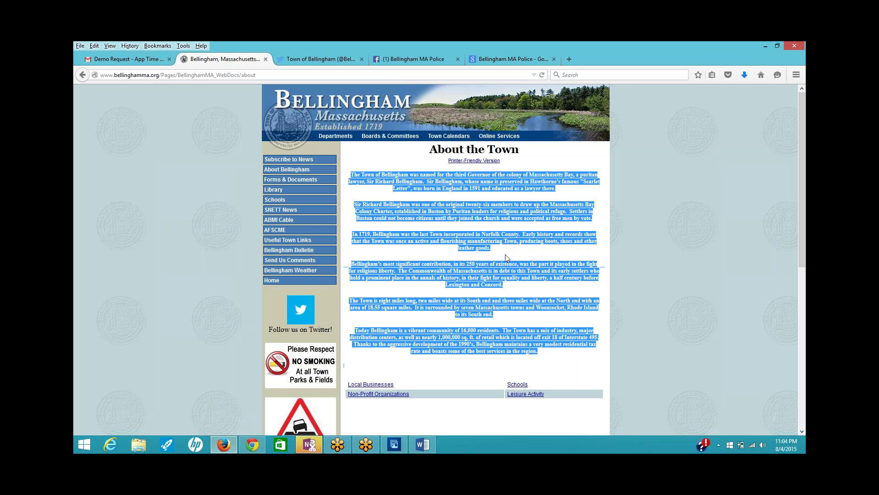
pyautogui.click(543, 253)
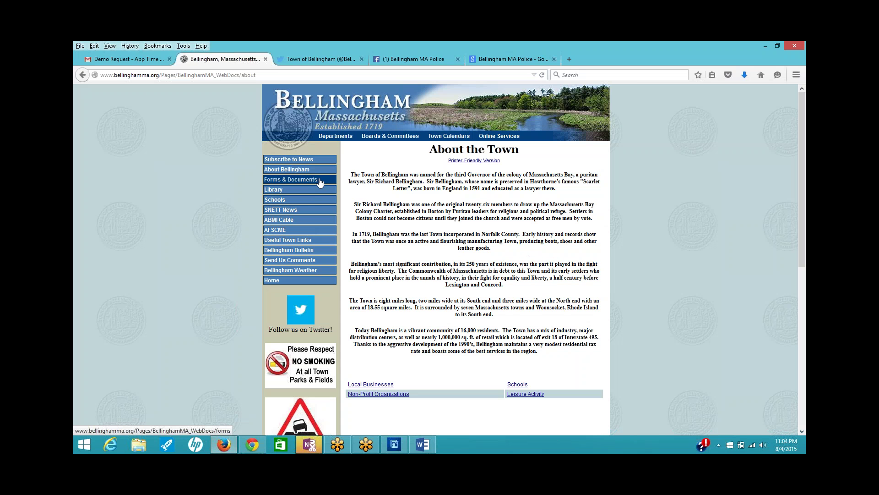
pyautogui.click(282, 162)
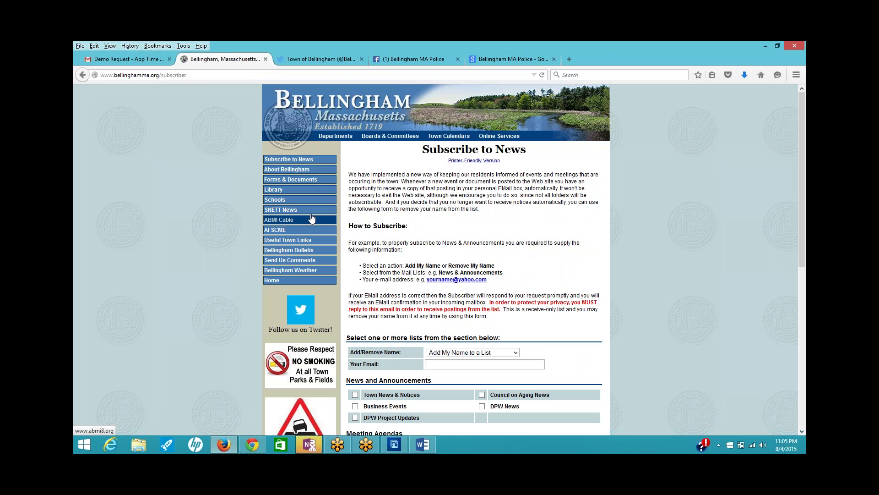
pyautogui.click(312, 189)
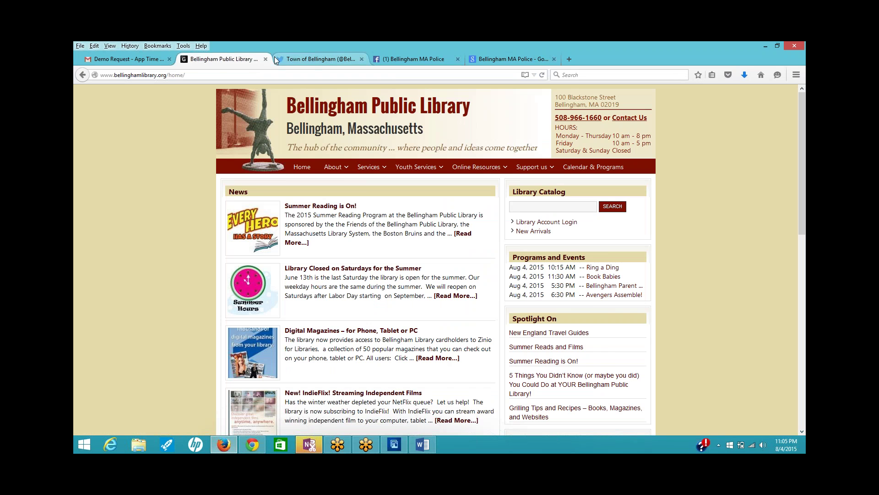
# - Close the library tab and open the police department's website from its Facebook page
pyautogui.click(265, 59)
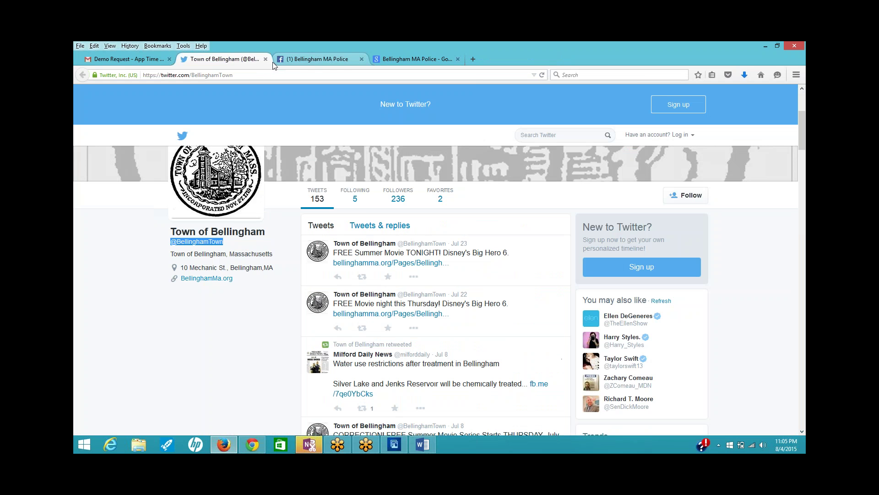
pyautogui.click(319, 60)
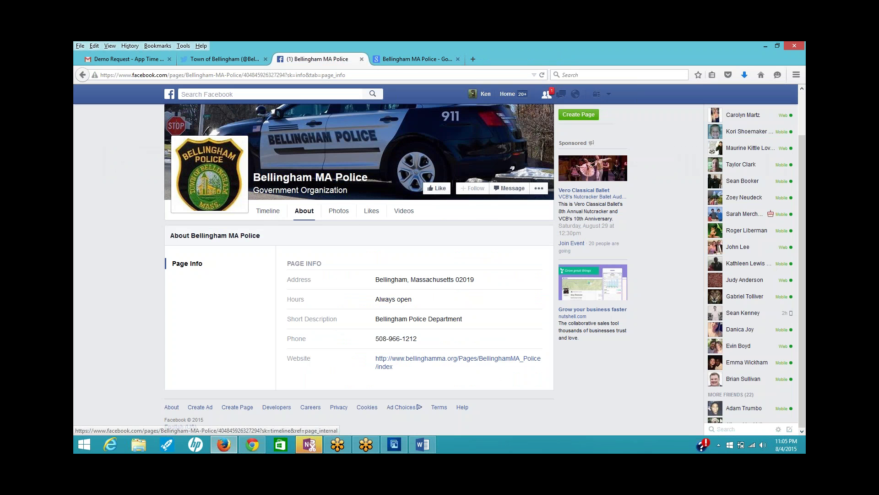
pyautogui.click(441, 358)
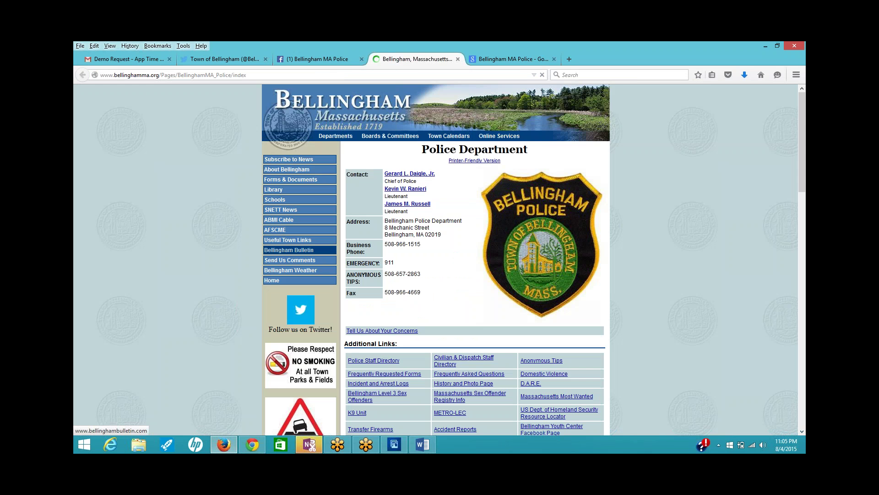
# - Open the Police Staff Directory and scroll through its command staff, sergeant and officer tables
pyautogui.click(390, 362)
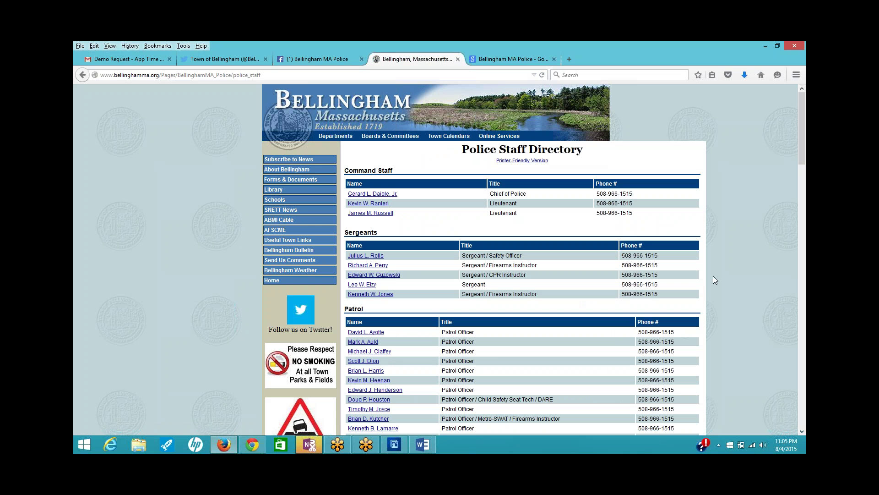
pyautogui.scroll(-5, 716, 280)
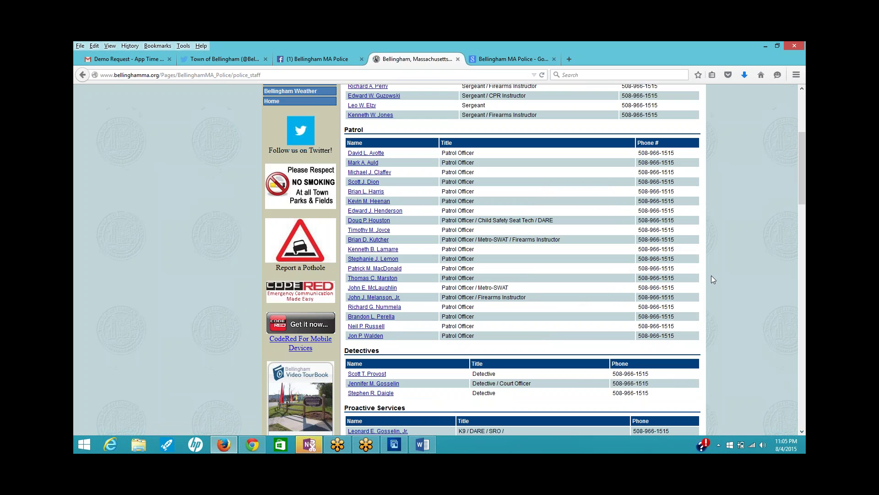
pyautogui.scroll(-3, 709, 279)
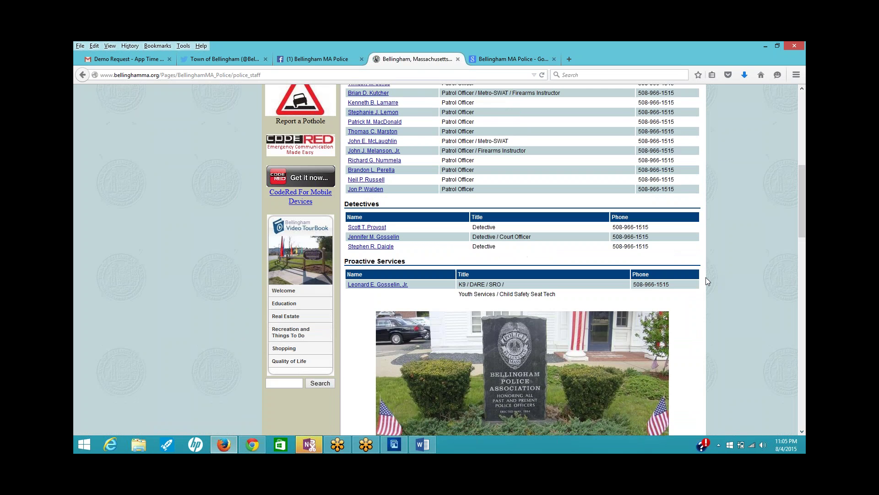
pyautogui.scroll(3, 706, 281)
pyautogui.scroll(-8, 707, 280)
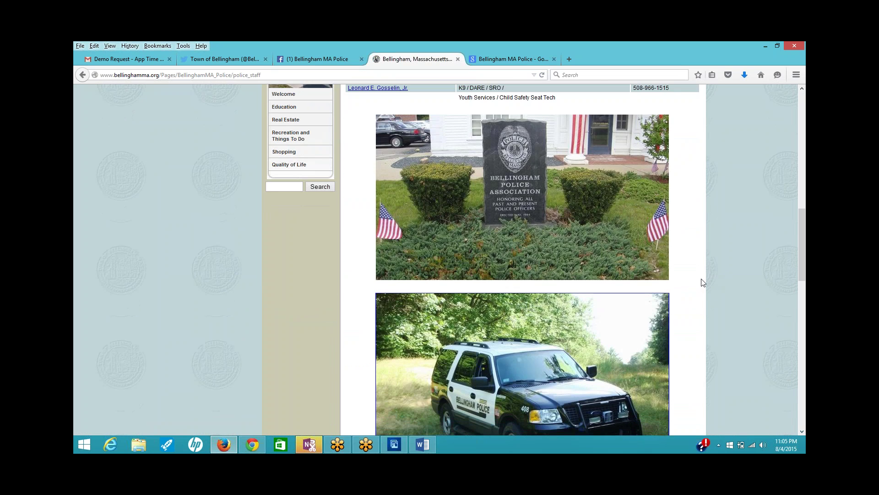
pyautogui.scroll(-3, 703, 282)
pyautogui.scroll(-2, 703, 282)
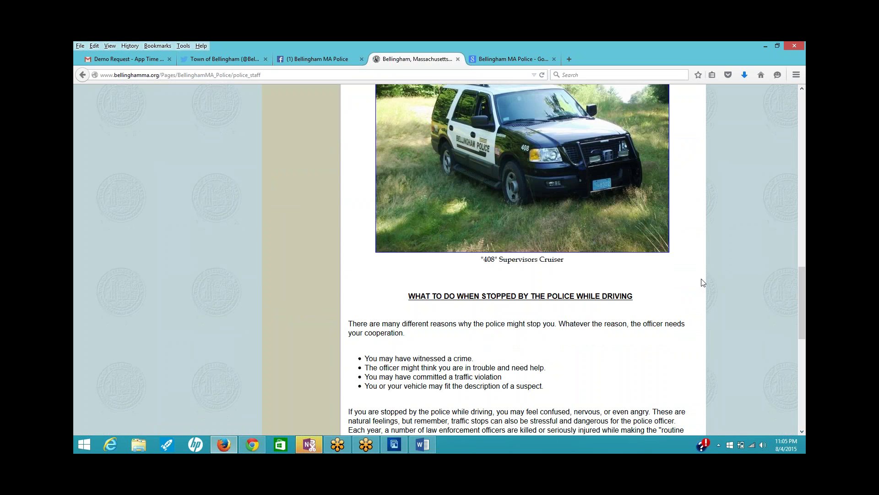
pyautogui.scroll(-3, 703, 282)
pyautogui.scroll(3, 707, 279)
pyautogui.scroll(1, 708, 280)
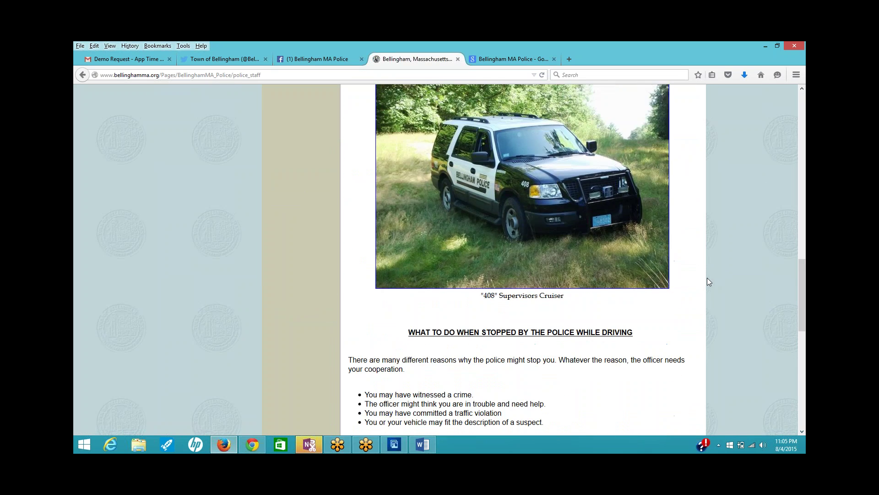
pyautogui.scroll(15, 707, 278)
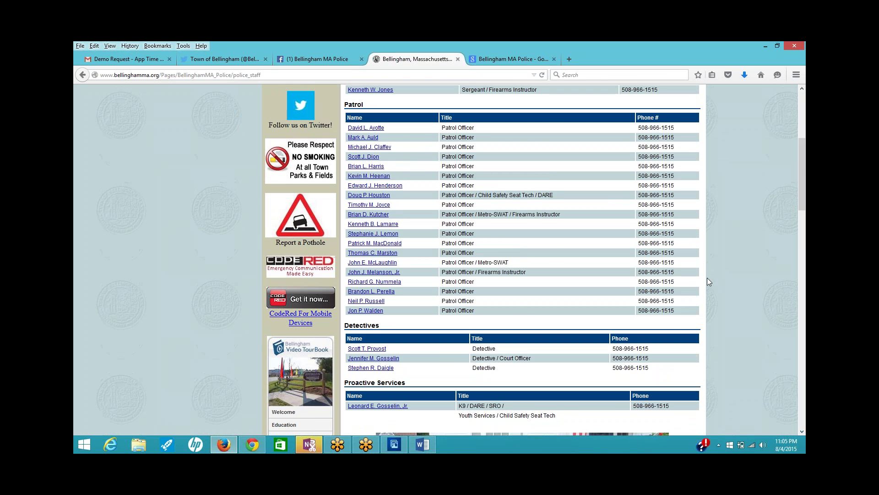
pyautogui.scroll(4, 708, 279)
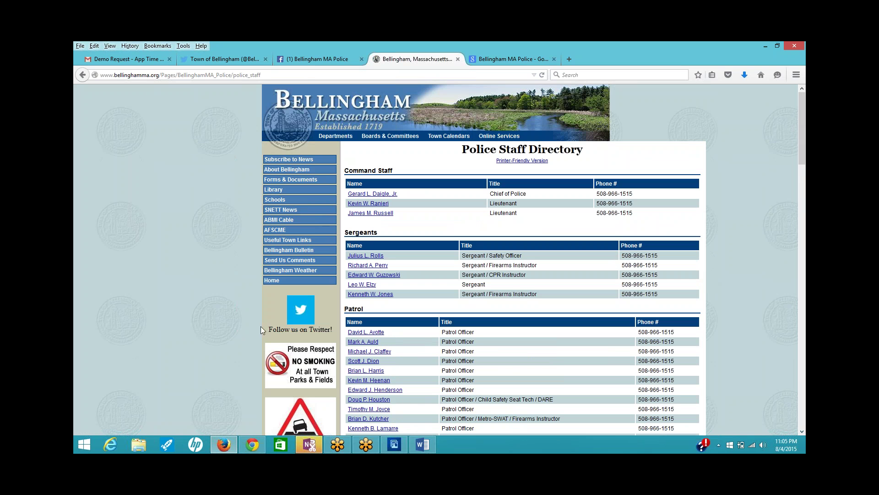
pyautogui.click(255, 442)
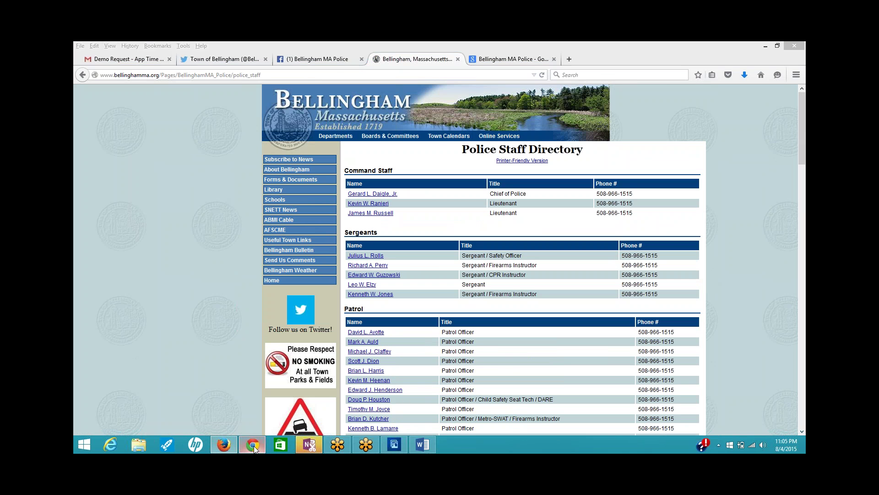
# - Paste the Bellingham town text into the new item's Description
pyautogui.scroll(-2, 532, 288)
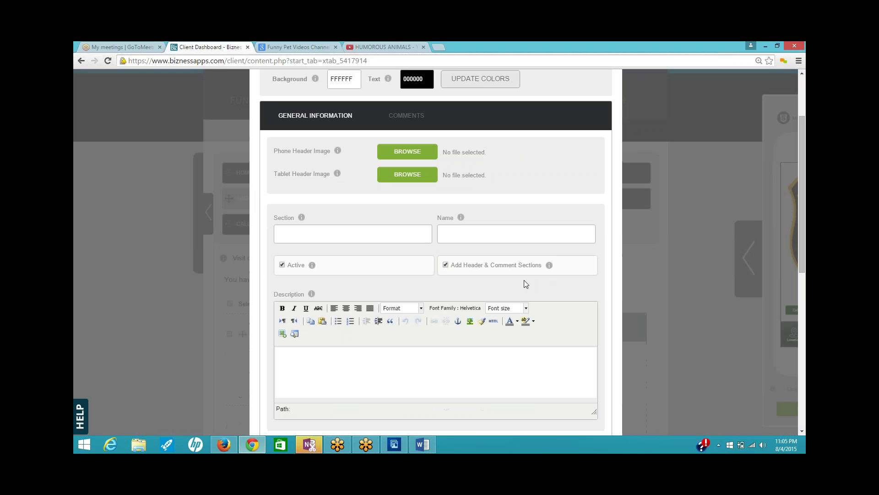
pyautogui.click(281, 354)
pyautogui.hotkey('ctrl', 'v')
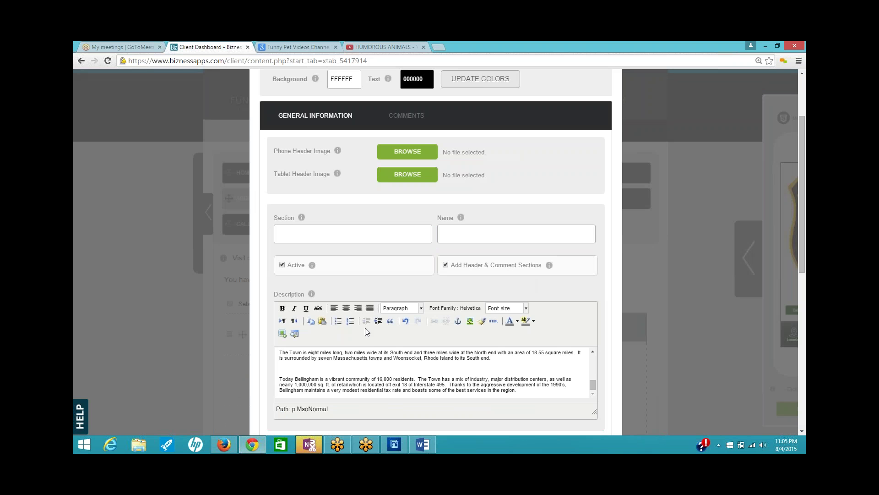
# - Set bpolice pic1.jpg as both the phone and tablet header image
pyautogui.click(406, 152)
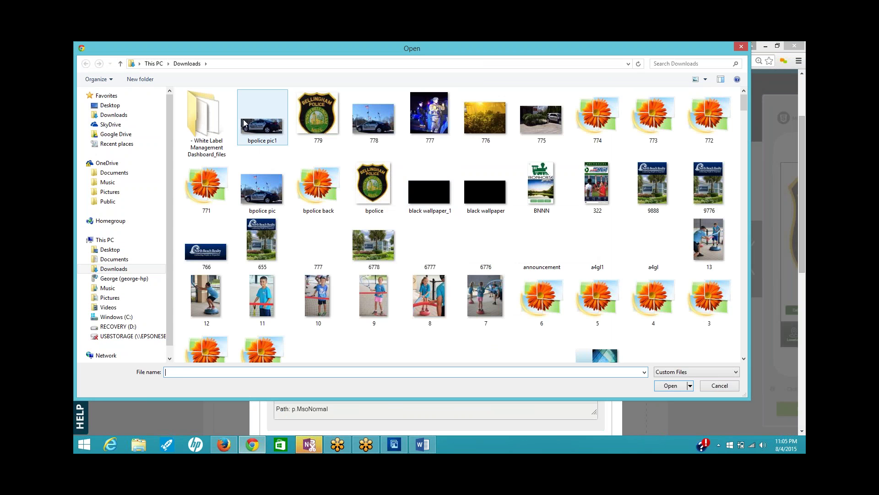
pyautogui.click(244, 122)
pyautogui.click(676, 389)
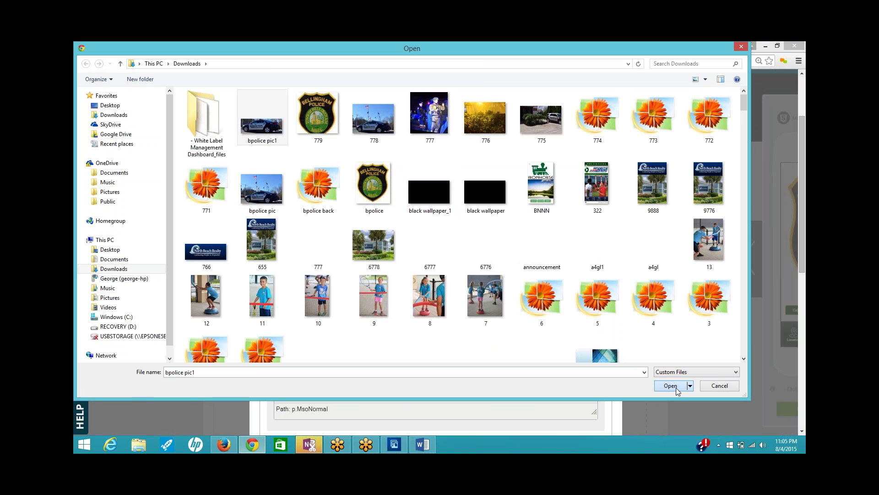
pyautogui.click(428, 165)
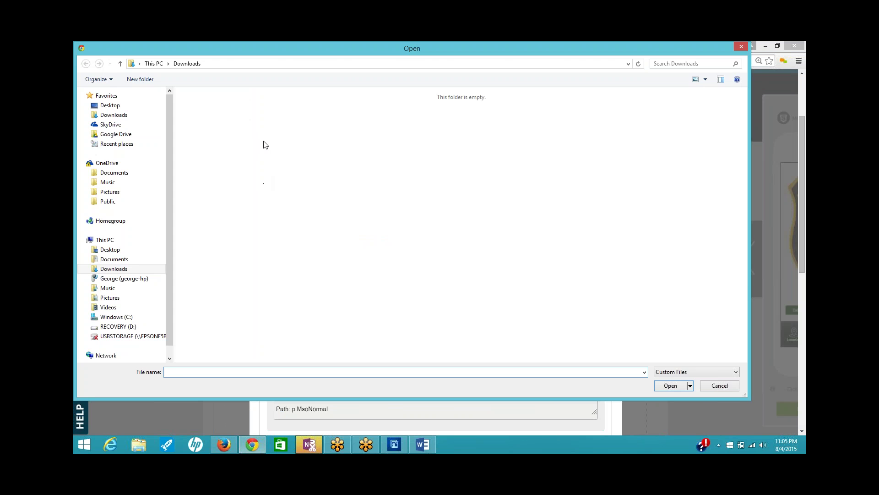
pyautogui.click(262, 118)
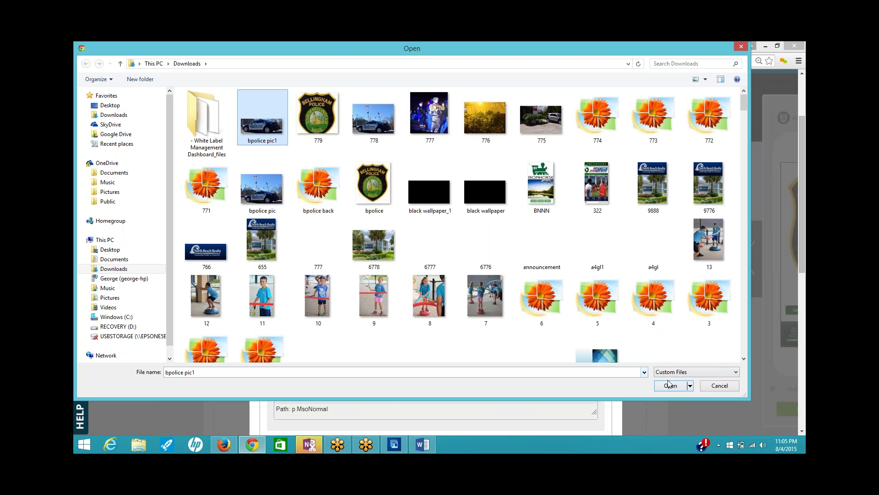
pyautogui.click(671, 385)
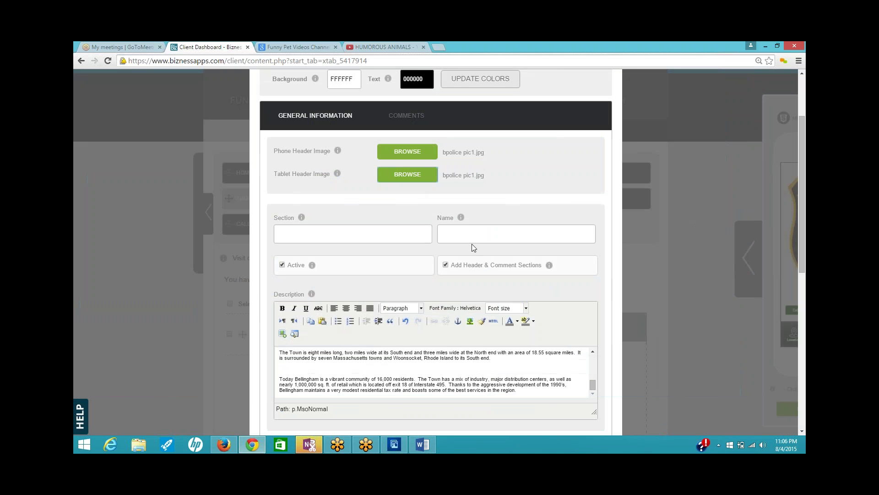
# - Name the item 'About Police Dept'
pyautogui.click(467, 234)
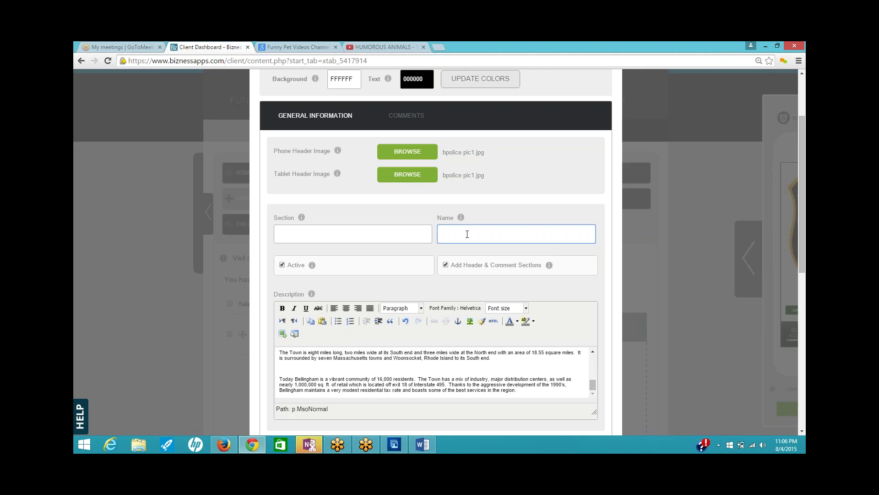
pyautogui.write('About Police Dept')
pyautogui.scroll(-3, 484, 234)
# - Save the item, declining the header crop, and close the item window
pyautogui.click(321, 372)
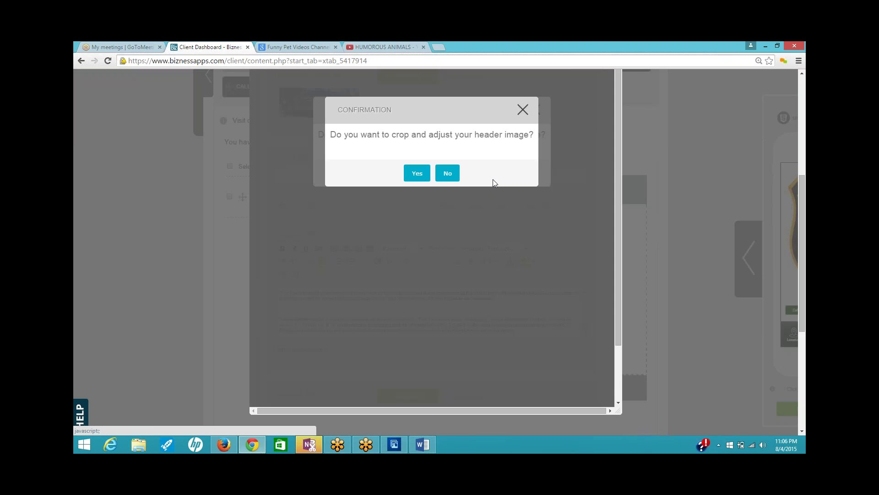
pyautogui.click(448, 174)
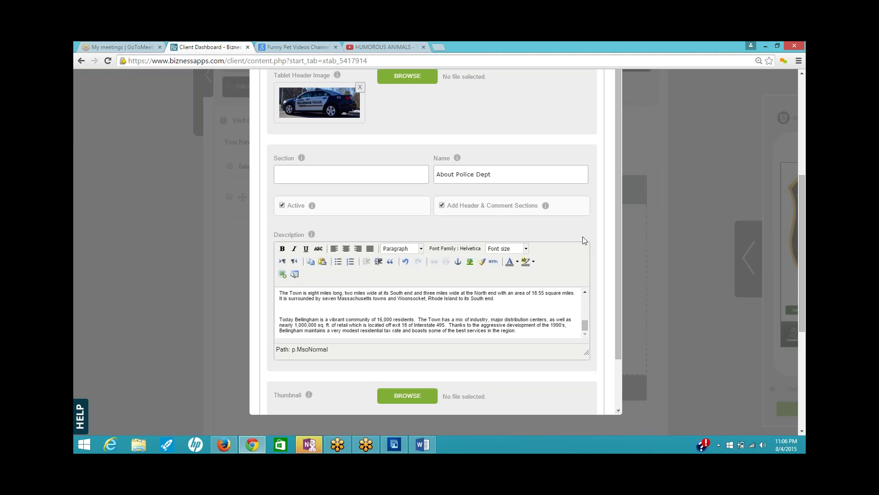
pyautogui.scroll(10, 583, 236)
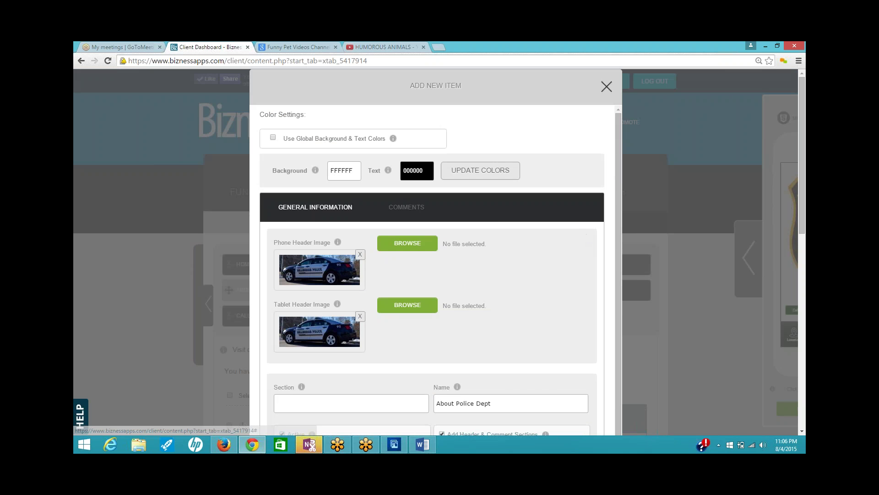
pyautogui.click(607, 86)
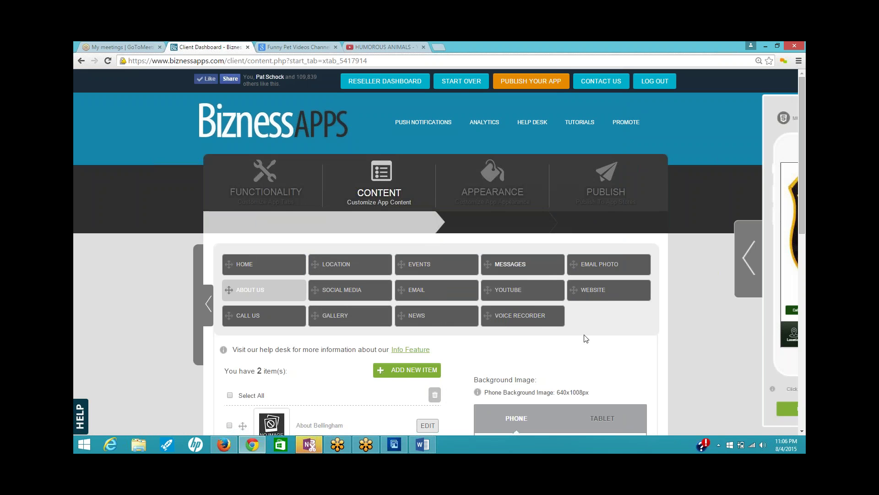
# - Expand and then collapse the app preview panel
pyautogui.scroll(-2, 648, 306)
pyautogui.scroll(1, 720, 260)
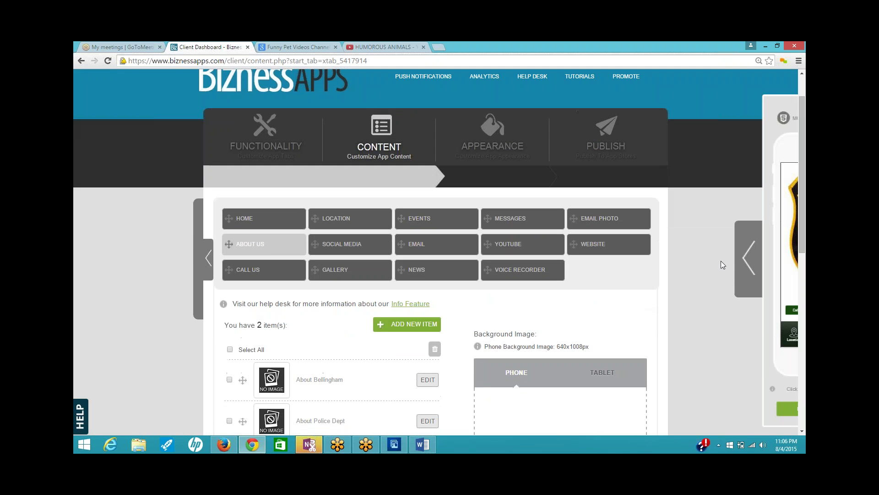
pyautogui.click(748, 258)
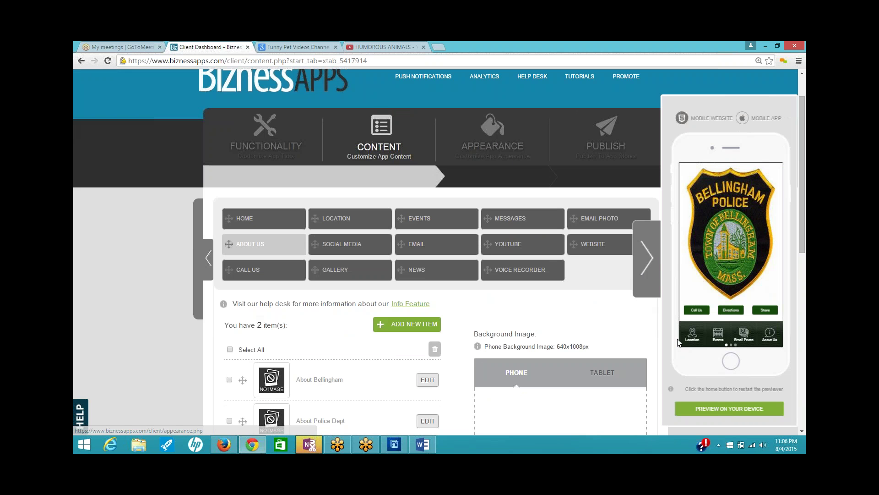
pyautogui.click(648, 263)
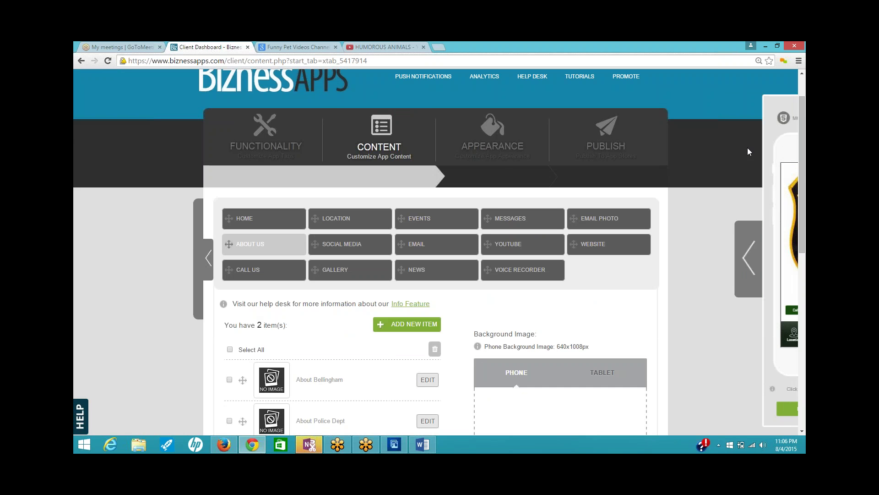
# - From the reseller app list, log in to the Bellingham Police Dept app and open a new tab
pyautogui.scroll(2, 746, 183)
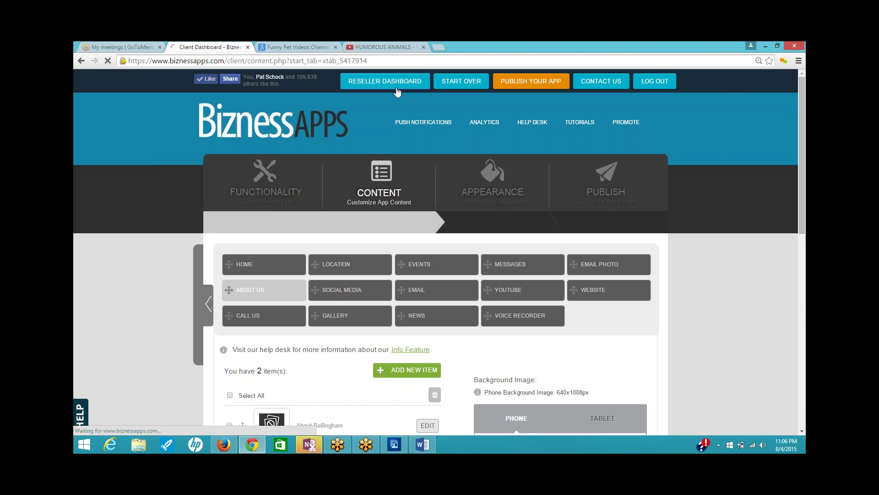
pyautogui.click(385, 81)
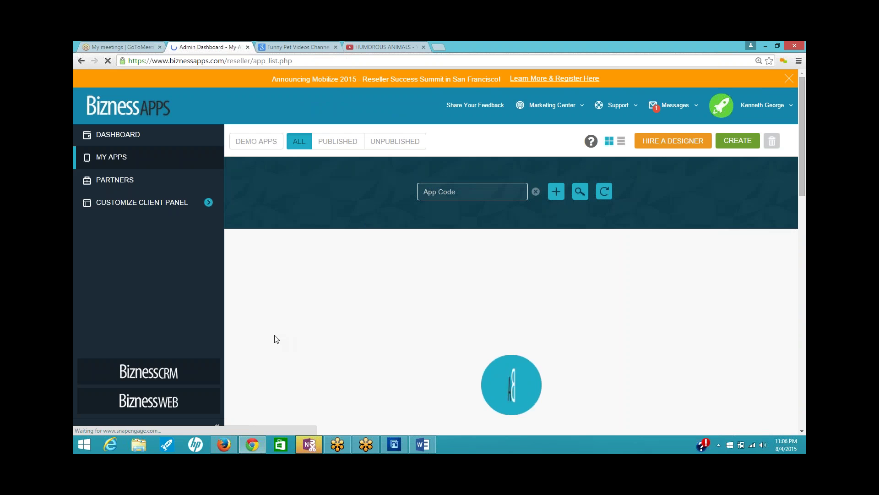
pyautogui.moveTo(299, 319)
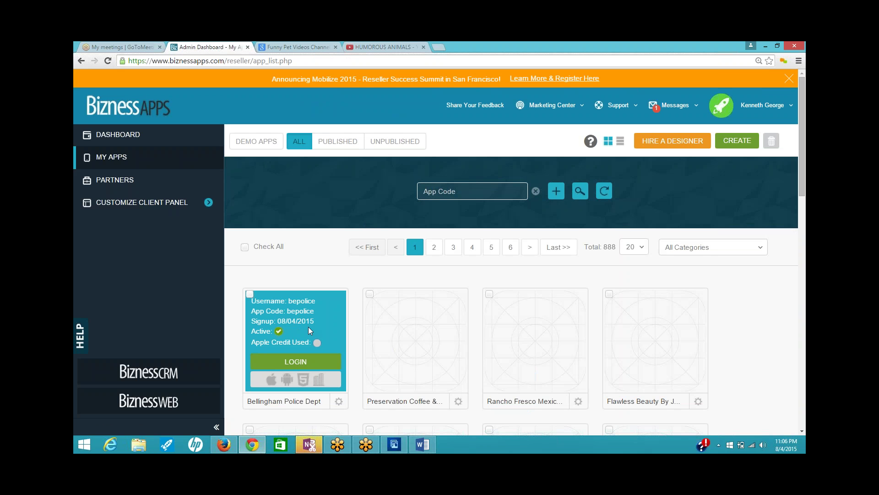
pyautogui.click(301, 364)
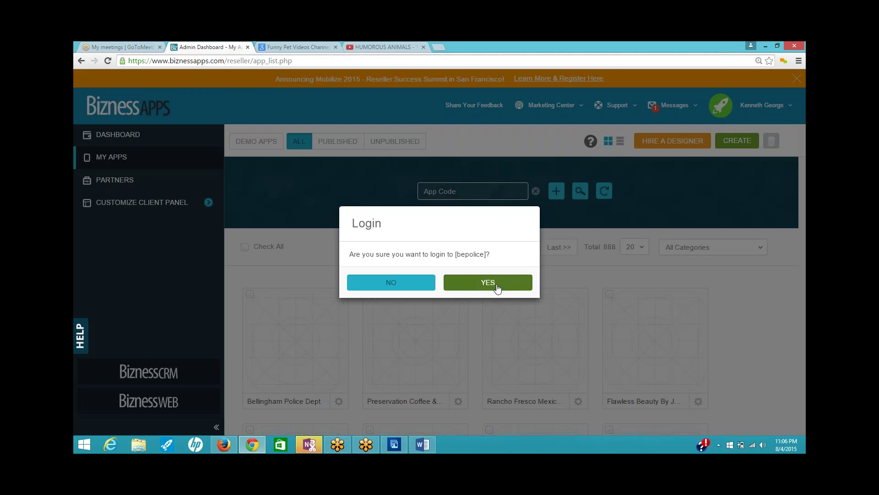
pyautogui.click(494, 284)
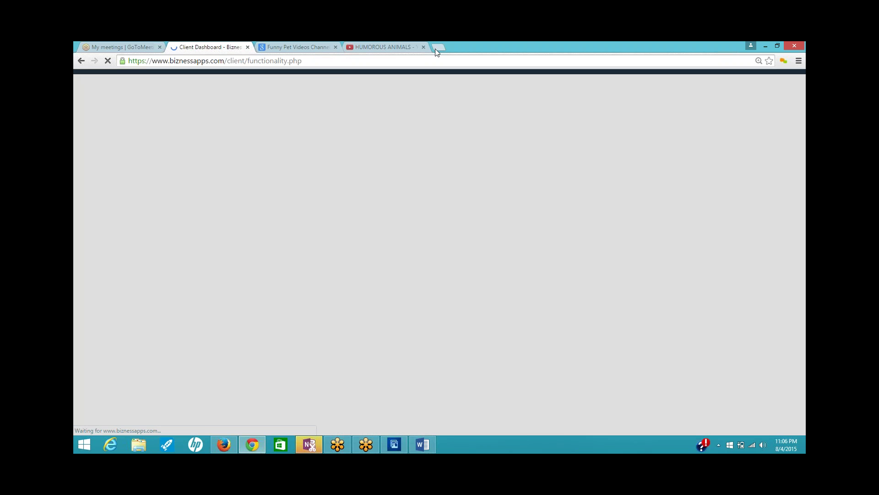
pyautogui.click(436, 48)
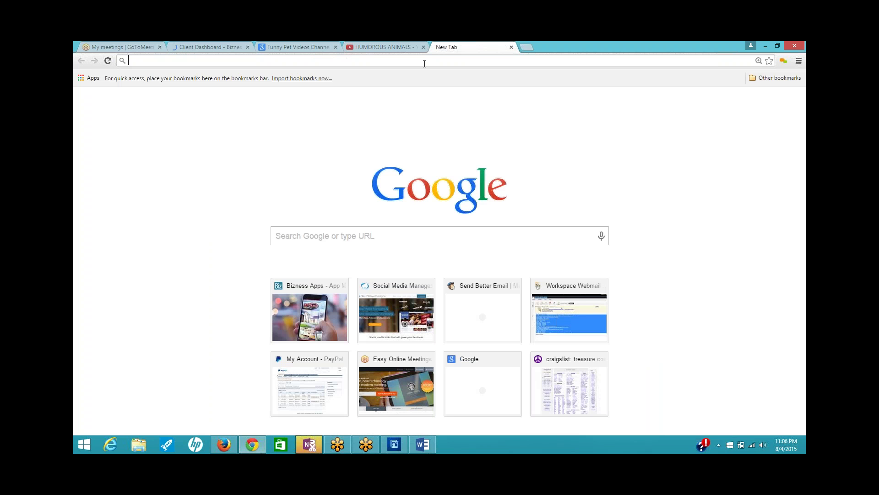
# - Go to previewyourapp.com and start the app preview
pyautogui.write('www.previewyourapp.com')
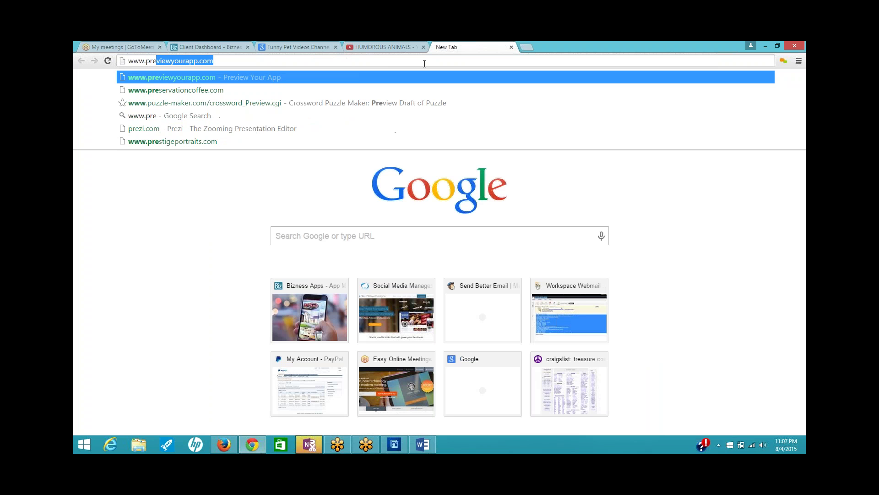
pyautogui.press('Return')
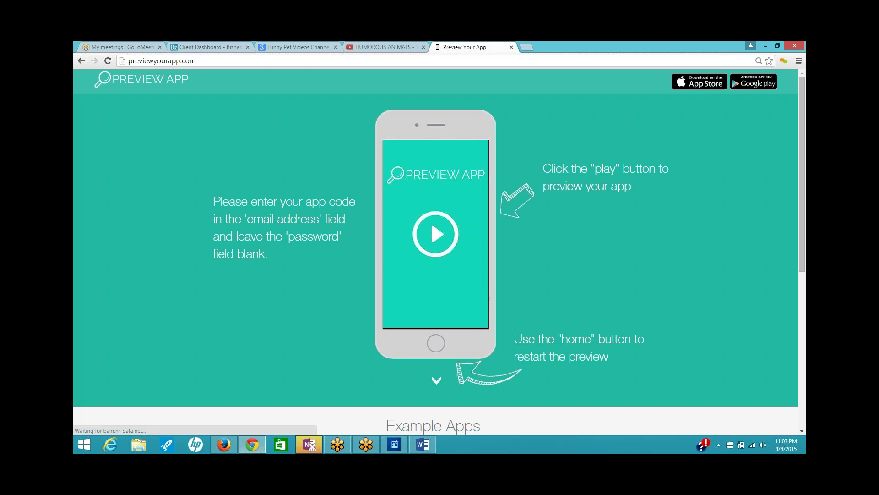
pyautogui.click(436, 235)
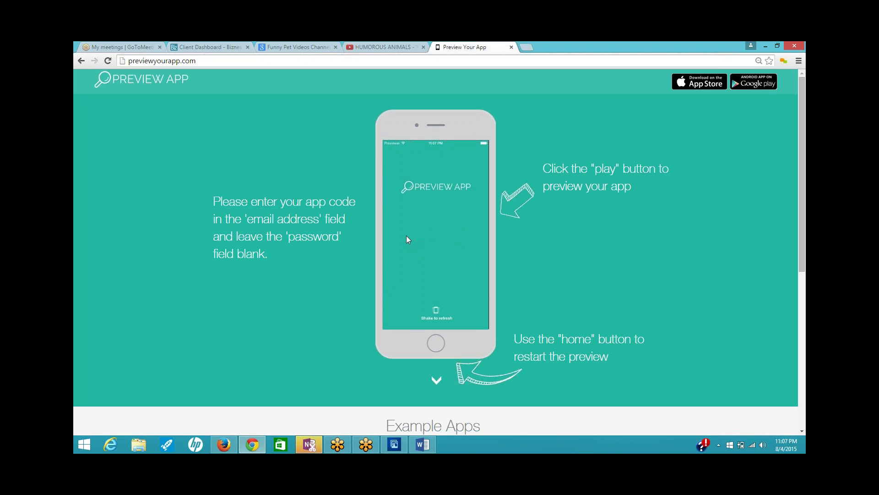
# - Enter the app code to load the Bellingham Police app, then return to the Client Dashboard
pyautogui.click(412, 263)
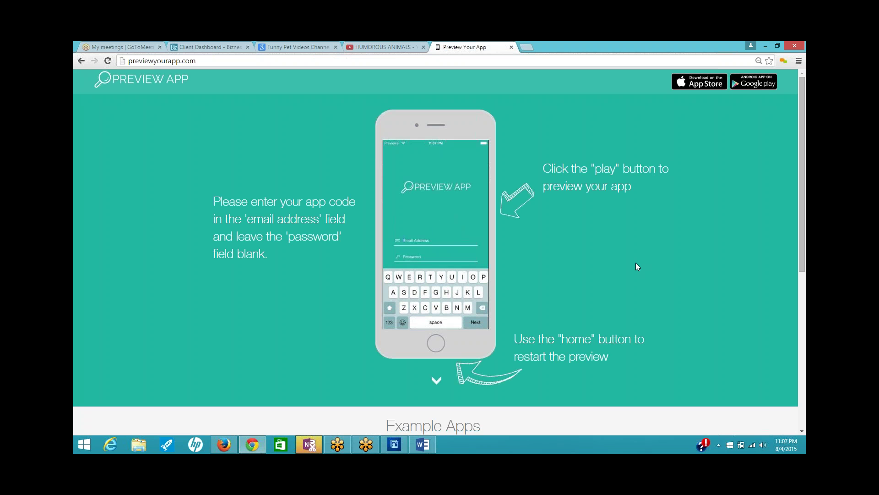
pyautogui.write('bepolice')
pyautogui.press('Return')
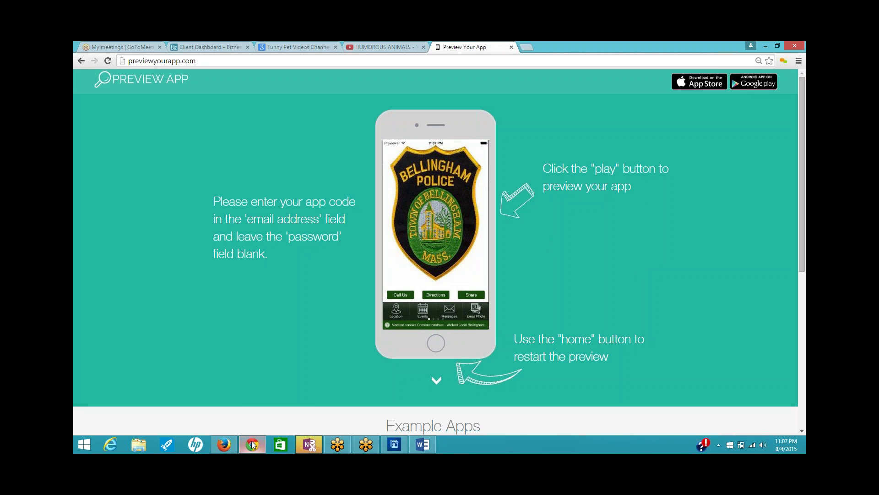
pyautogui.moveTo(252, 445)
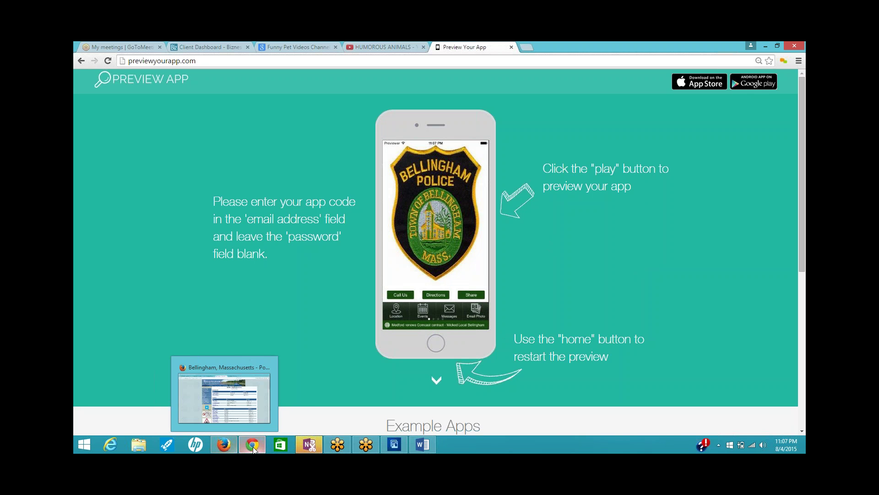
pyautogui.click(230, 45)
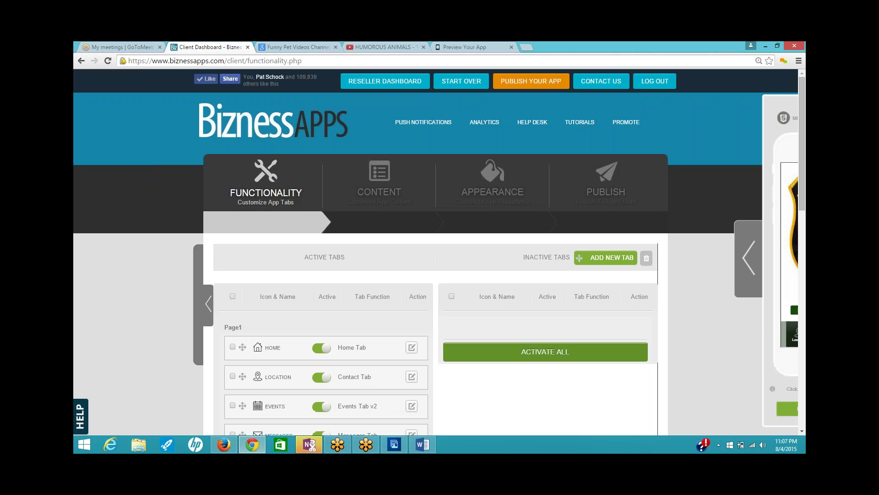
# - In Appearance > Layout, switch the More Button on with 4 Tabs and save
pyautogui.click(482, 188)
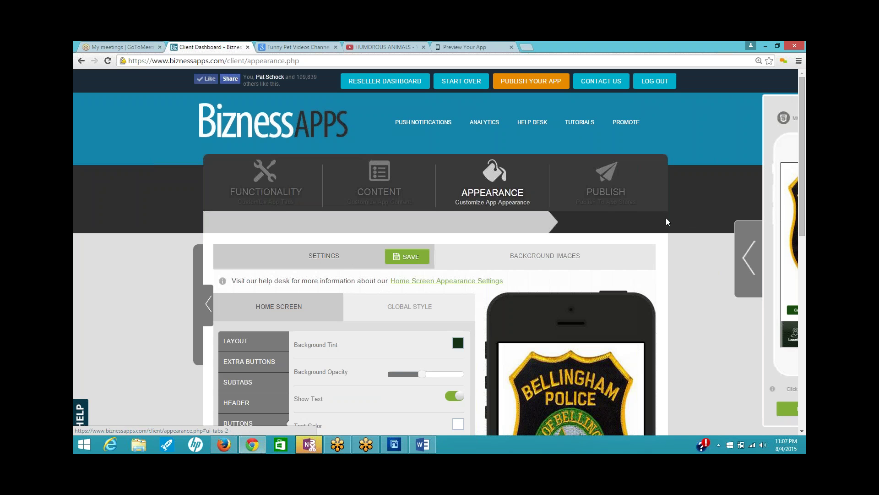
pyautogui.scroll(-2, 687, 235)
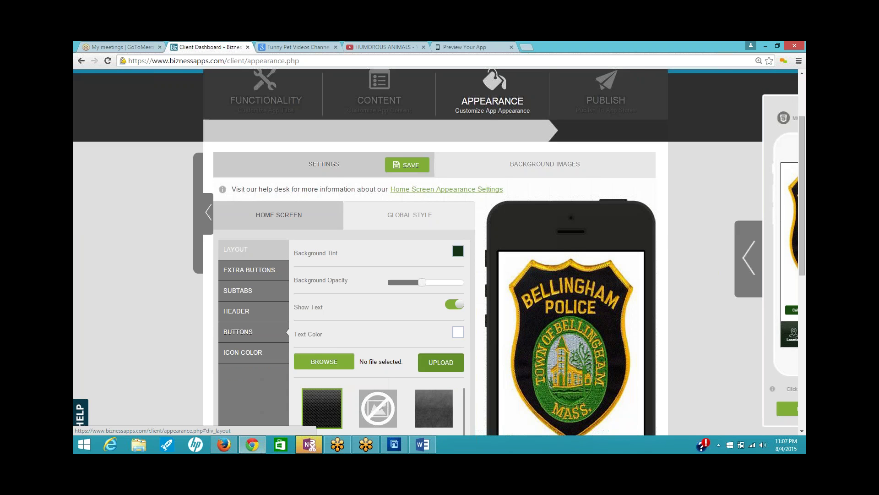
pyautogui.click(238, 245)
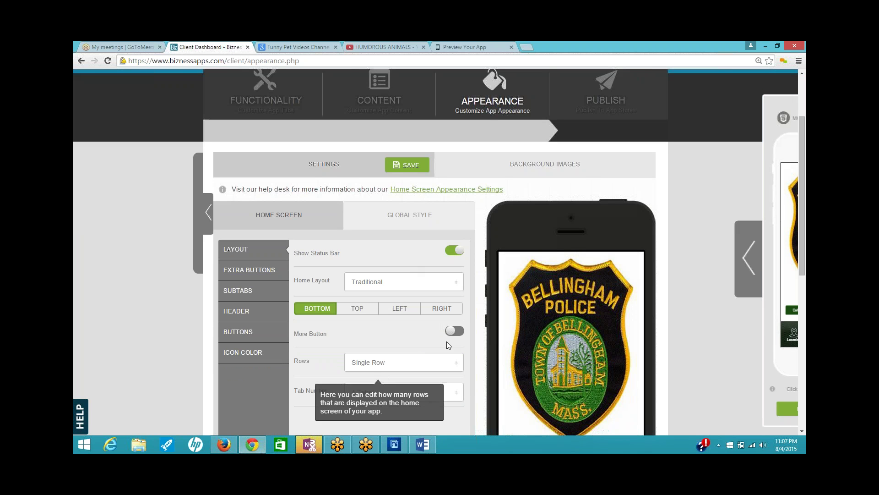
pyautogui.click(455, 330)
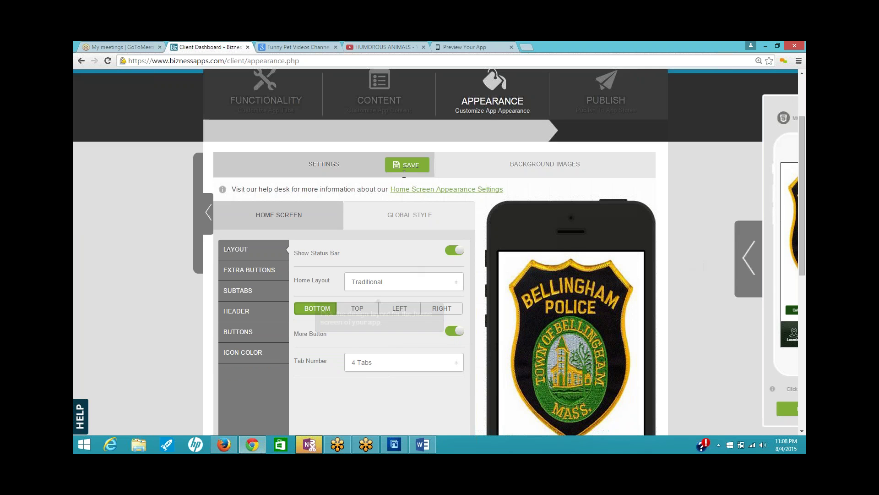
pyautogui.click(405, 169)
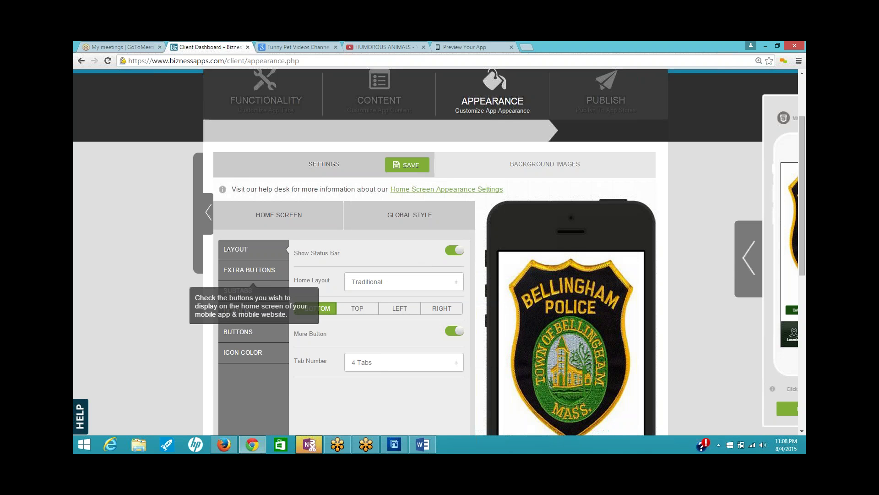
pyautogui.click(410, 215)
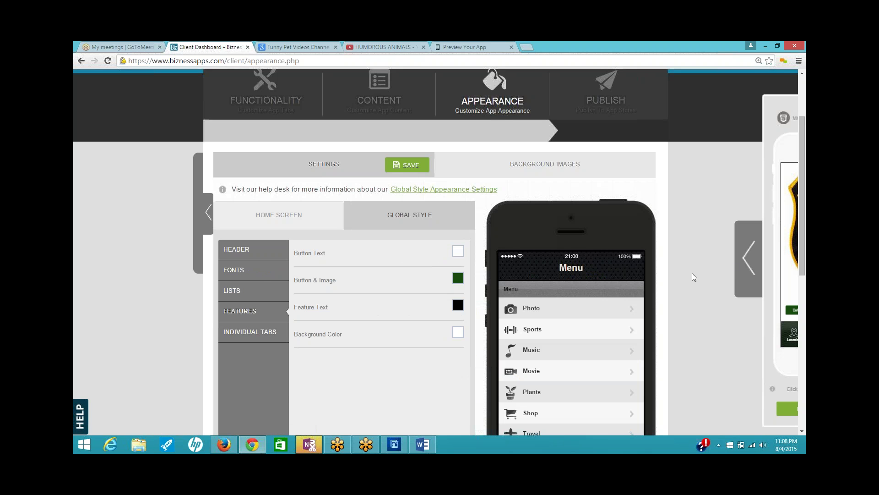
# - Show the Global Style Lists colour settings with the live Bellingham Police preview expanded alongside
pyautogui.scroll(-1, 694, 277)
pyautogui.scroll(-1, 694, 277)
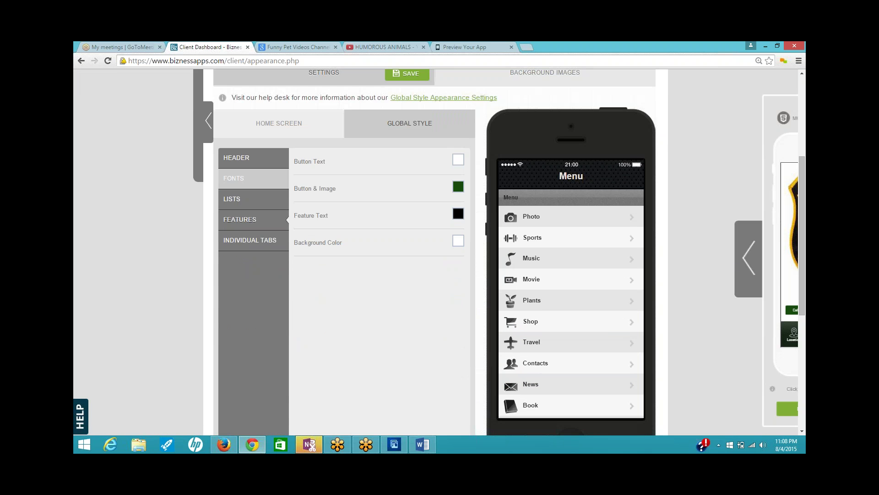
pyautogui.click(237, 202)
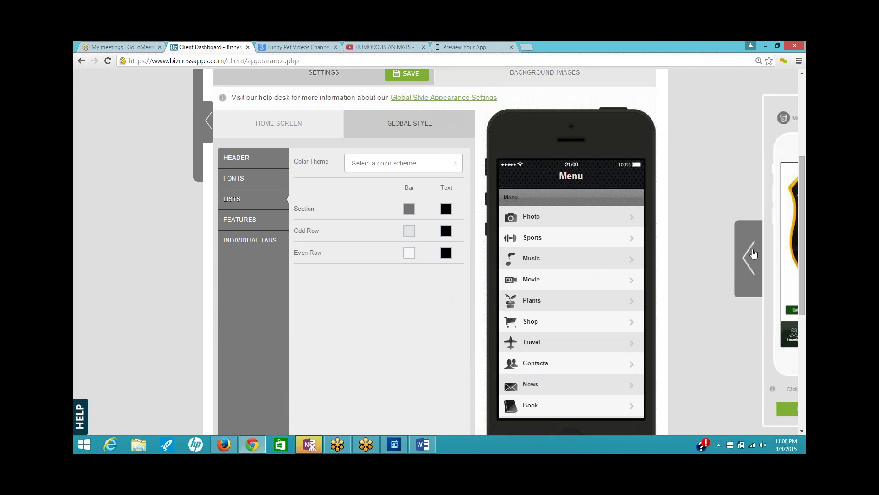
pyautogui.click(751, 257)
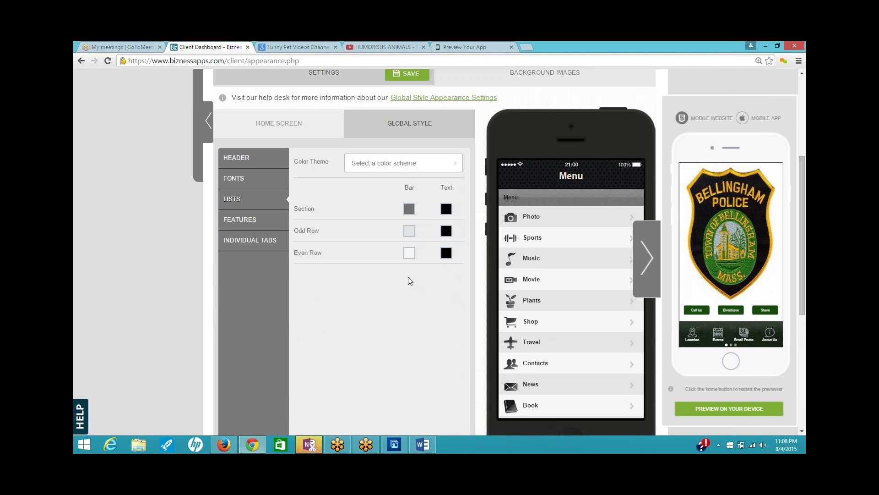
# - Set the Odd Row Bar colour to dark green 0a5905
pyautogui.click(410, 231)
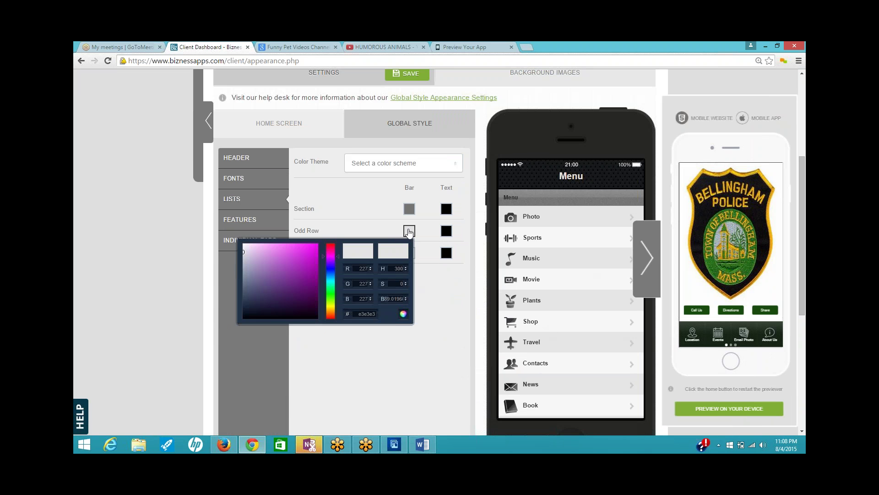
pyautogui.moveTo(332, 252); pyautogui.dragTo(336, 294)
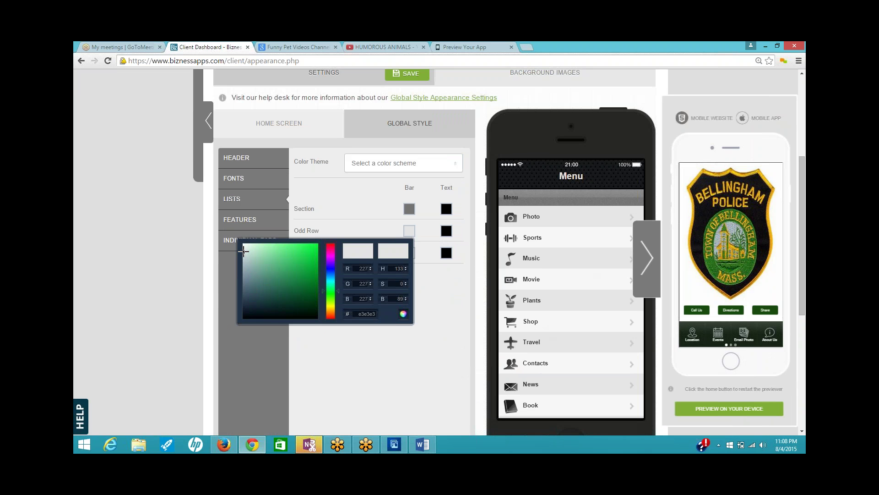
pyautogui.click(295, 245)
pyautogui.moveTo(294, 245); pyautogui.dragTo(278, 247)
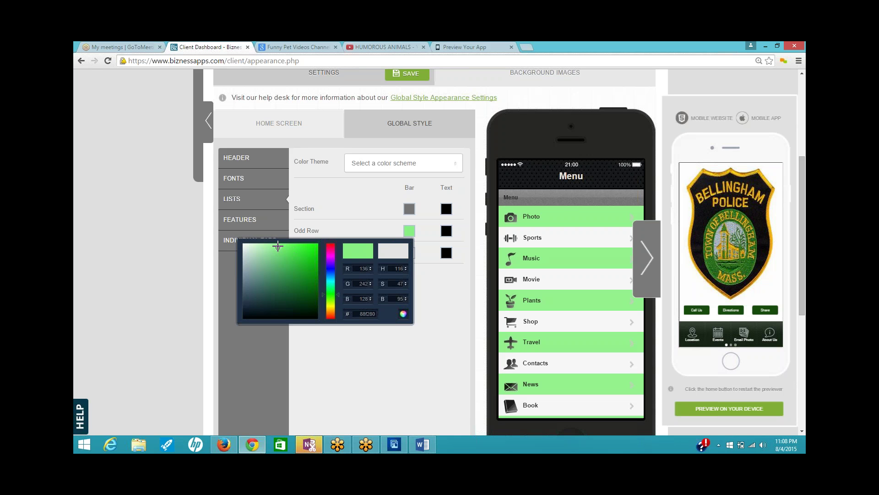
pyautogui.moveTo(278, 247); pyautogui.dragTo(314, 292)
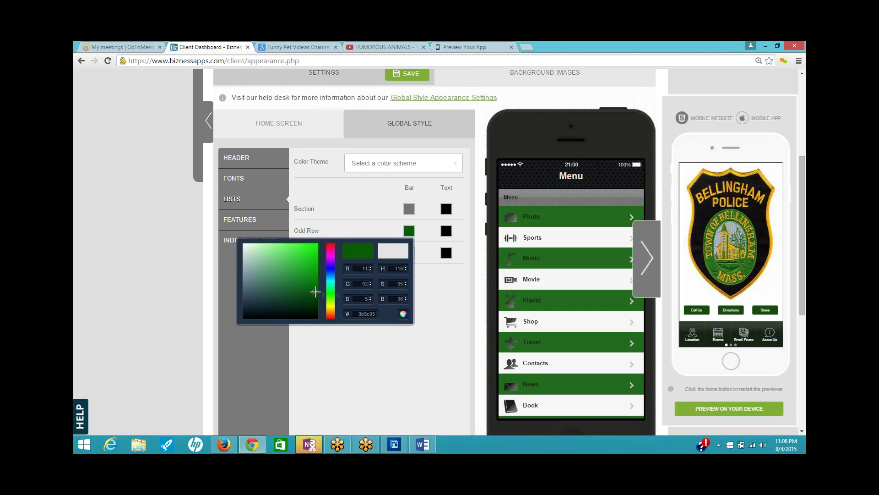
pyautogui.moveTo(315, 292); pyautogui.dragTo(315, 292)
pyautogui.click(435, 228)
# - Make the Odd Row Text white (ffffff), save the list colours, and restart the preview
pyautogui.click(447, 230)
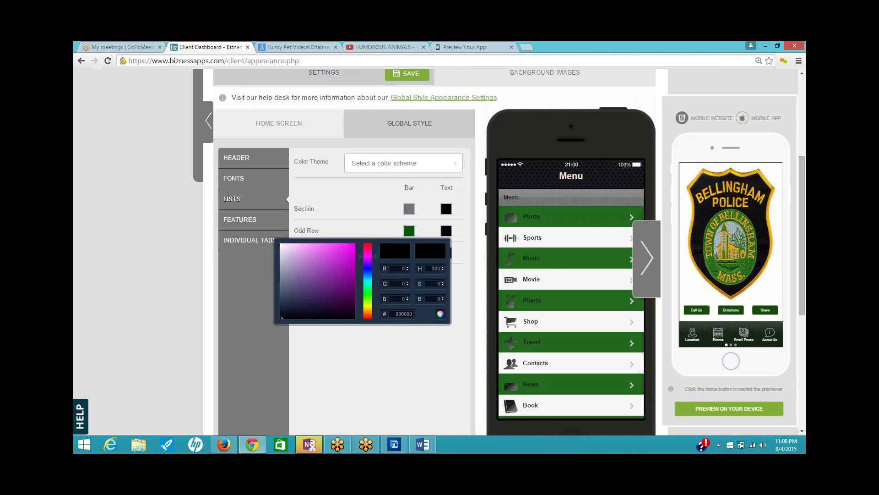
pyautogui.moveTo(291, 306); pyautogui.dragTo(275, 238)
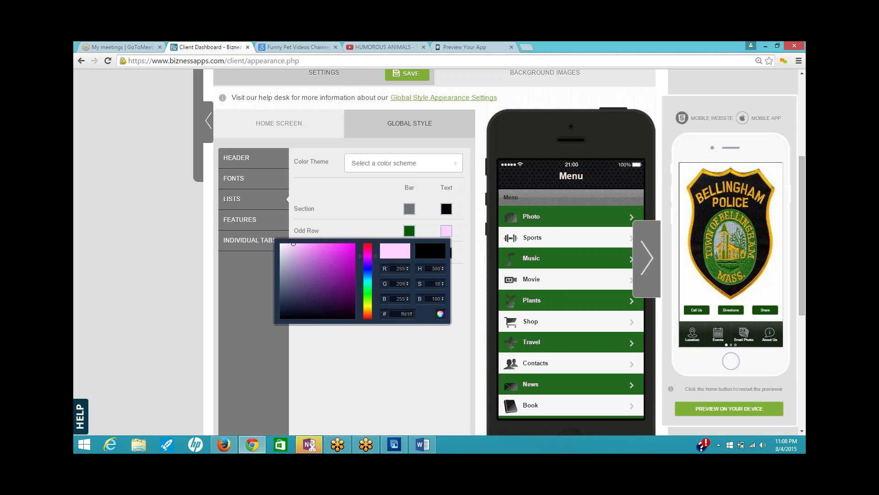
pyautogui.click(469, 250)
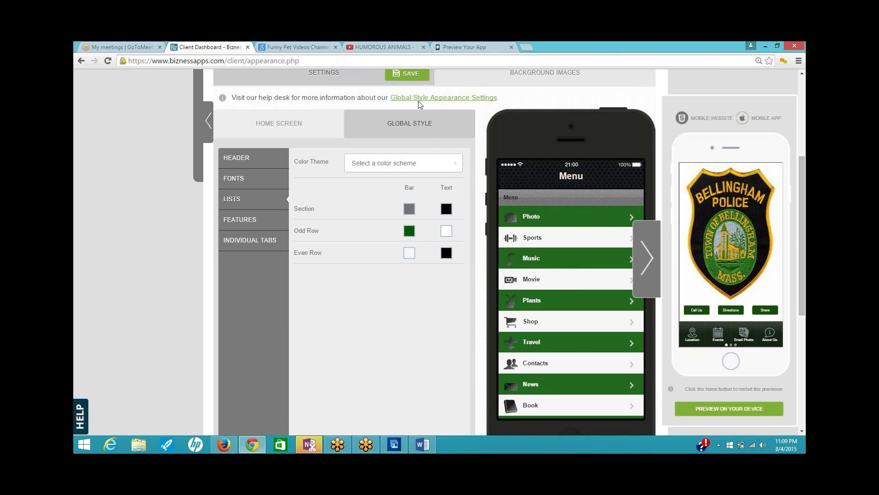
pyautogui.click(408, 74)
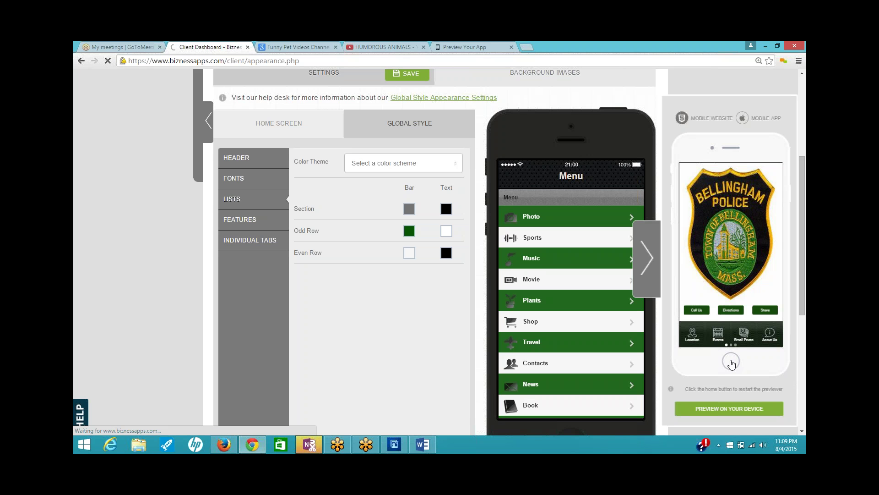
pyautogui.click(730, 366)
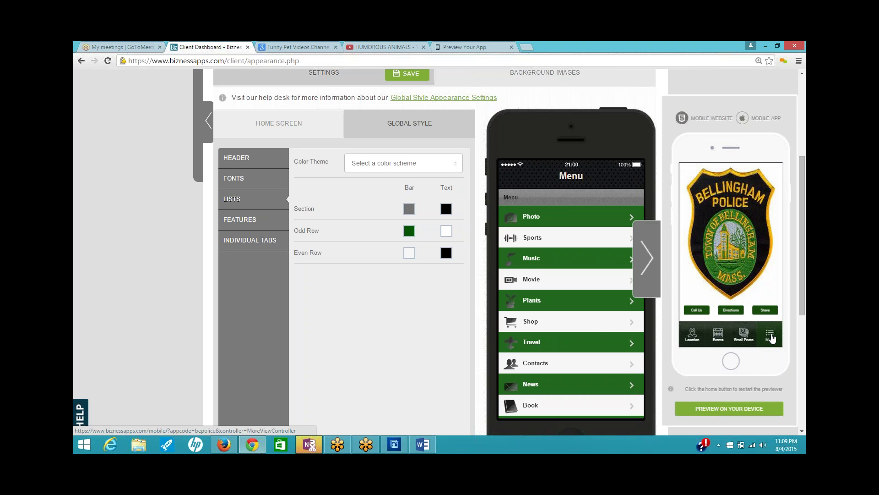
# - Check the More tab and About Us page in the preview, then open Background Images
pyautogui.click(771, 336)
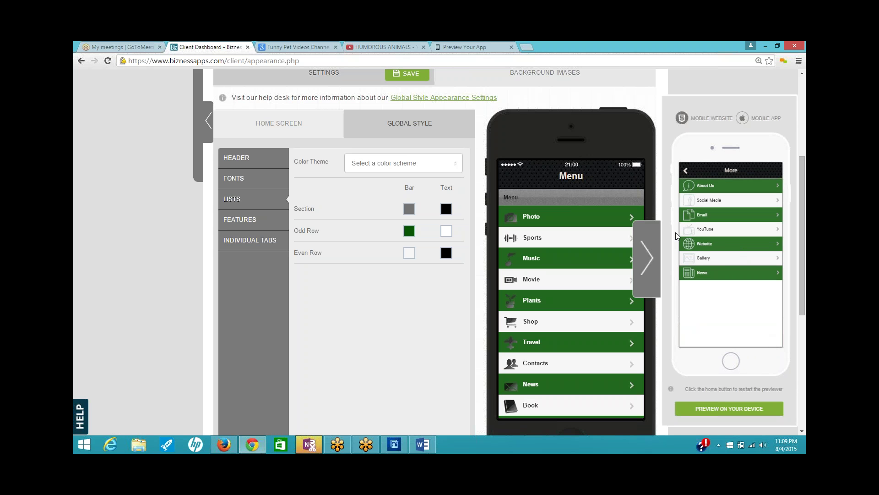
pyautogui.click(714, 185)
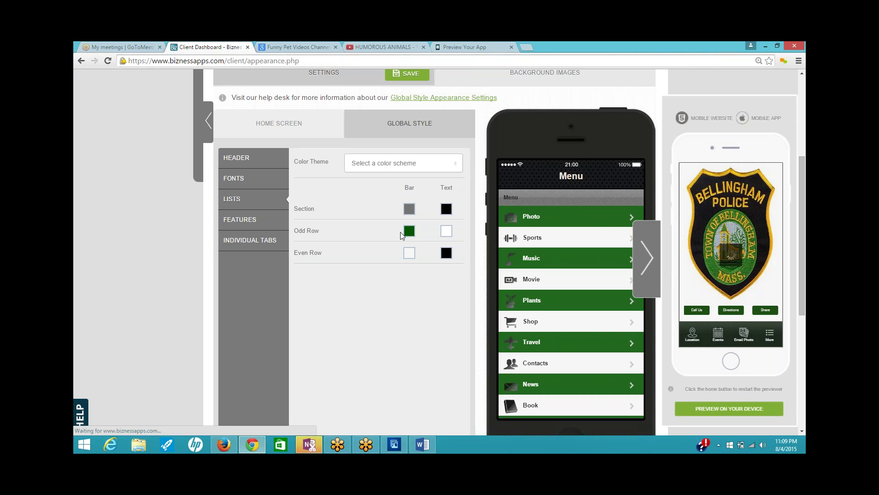
pyautogui.click(549, 82)
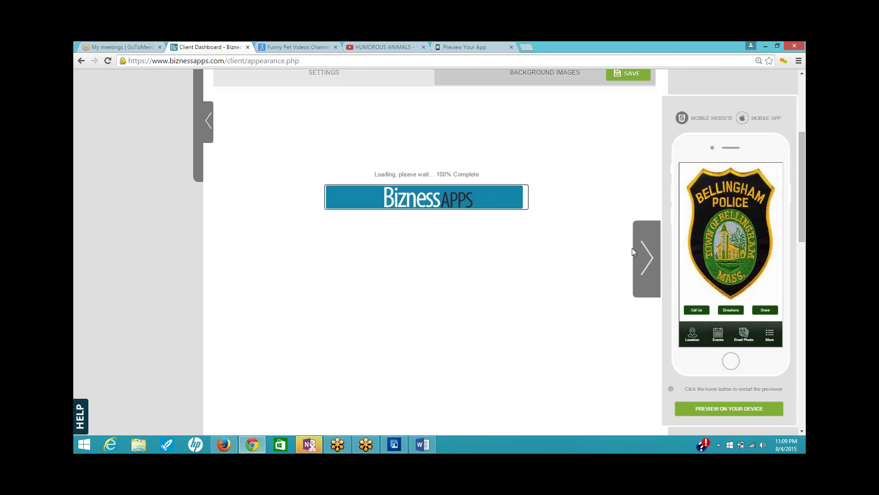
pyautogui.scroll(-7, 430, 286)
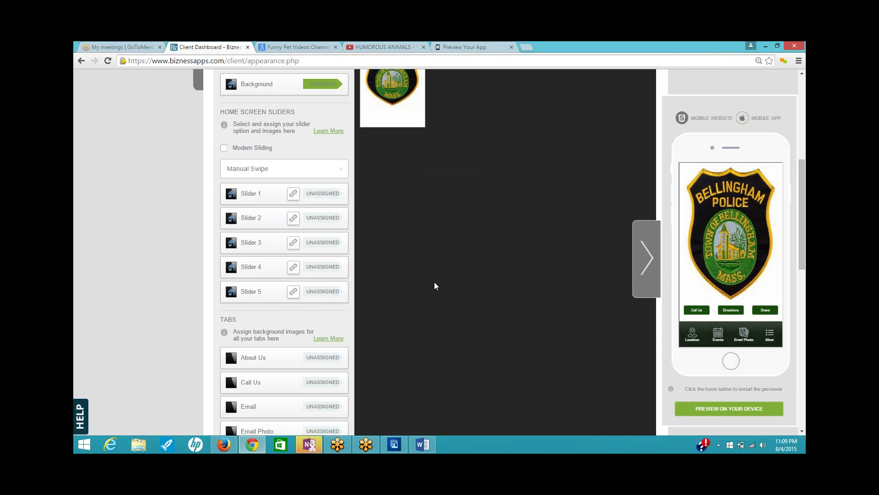
pyautogui.scroll(-1, 435, 282)
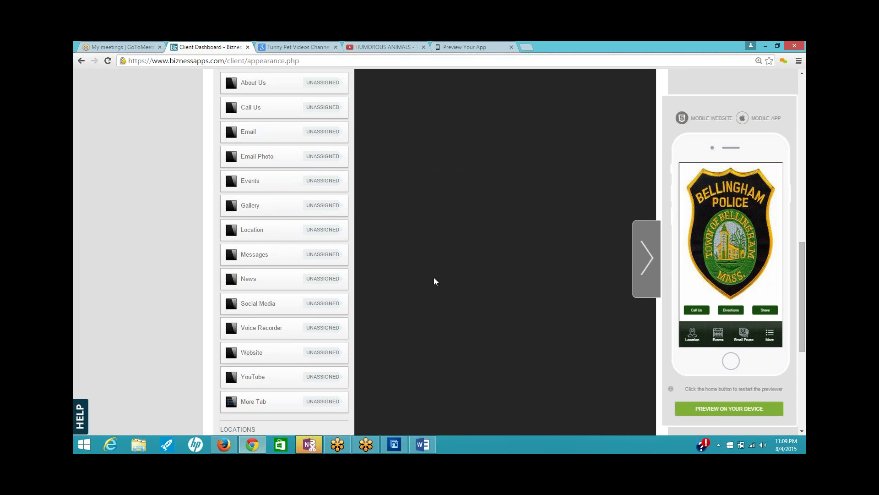
pyautogui.scroll(-1, 434, 281)
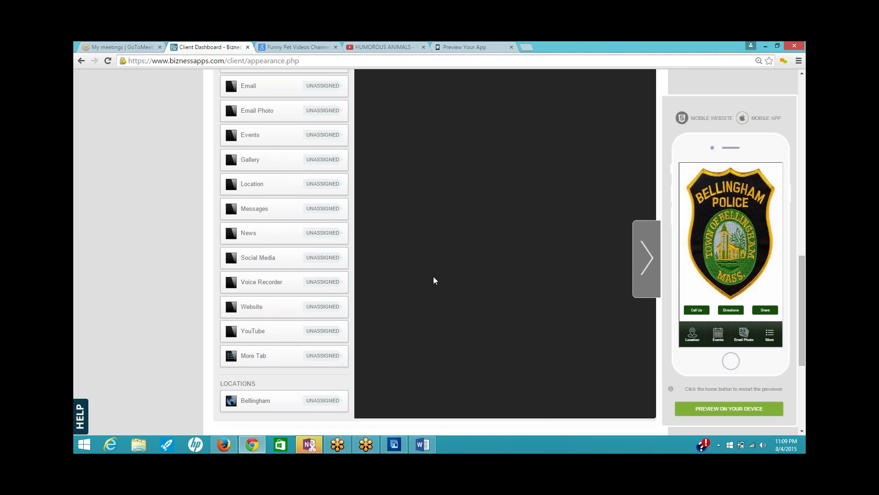
pyautogui.scroll(5, 435, 280)
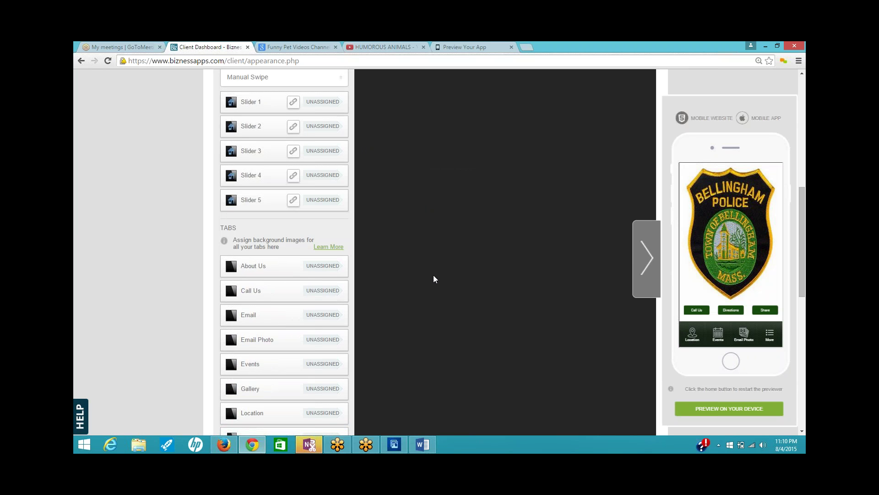
pyautogui.scroll(5, 434, 279)
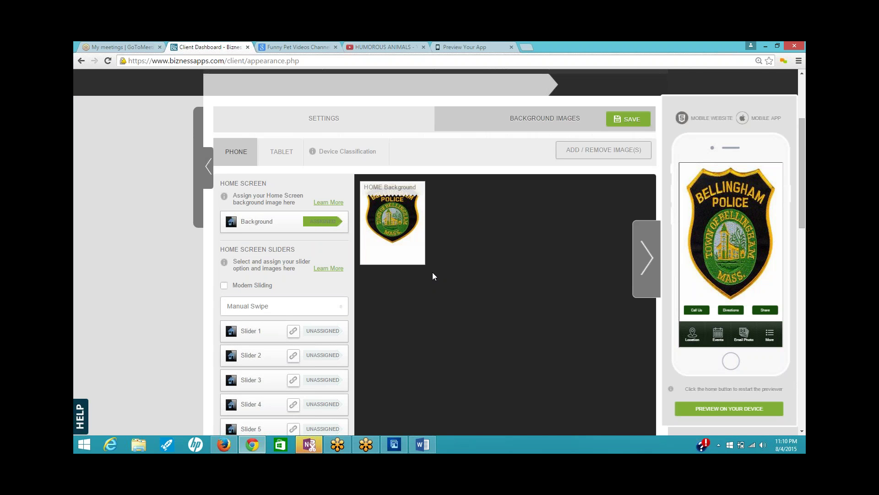
pyautogui.moveTo(408, 224)
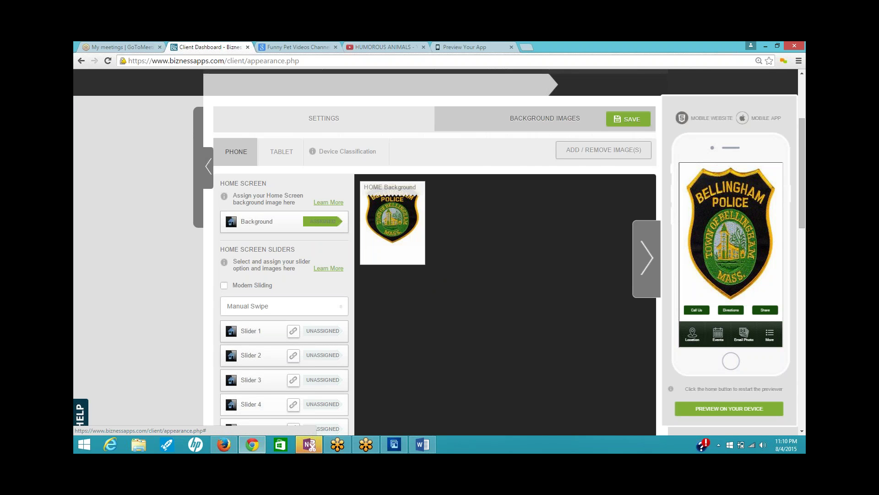
# - Replace the Bellingham MA Police image search with 'Police Wallpaper' in Google Images
pyautogui.click(224, 444)
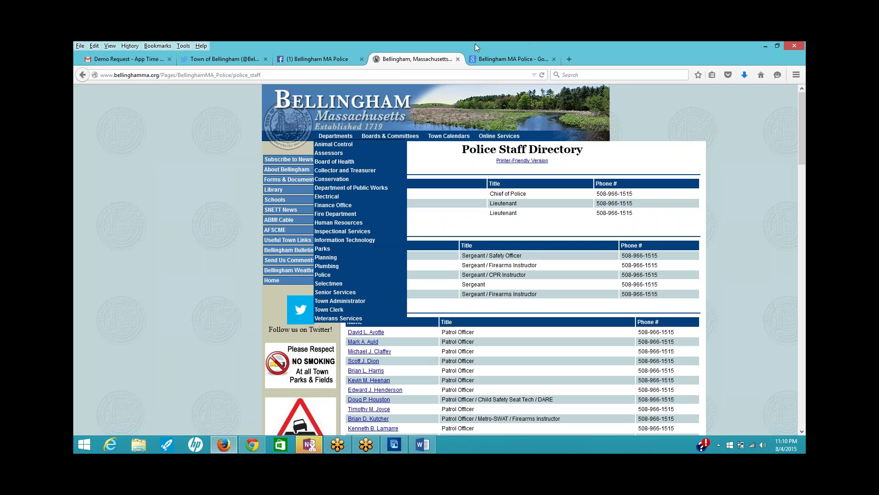
pyautogui.click(526, 60)
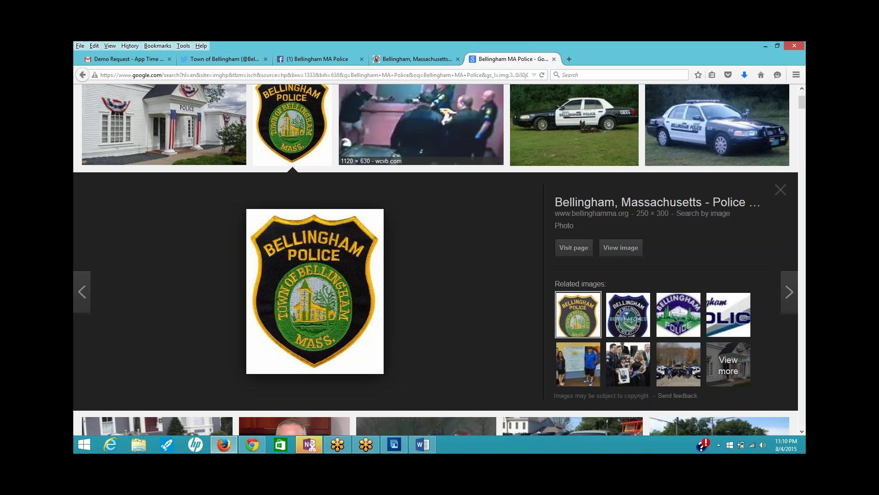
pyautogui.click(780, 189)
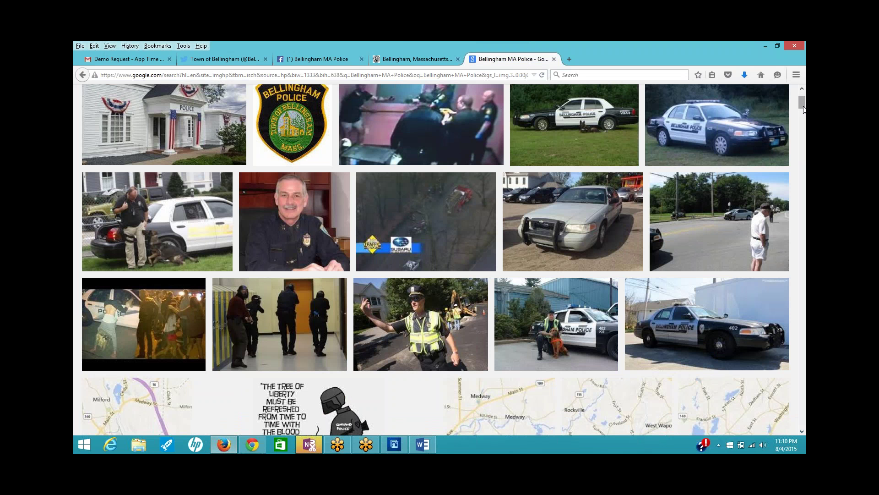
pyautogui.scroll(3, 802, 108)
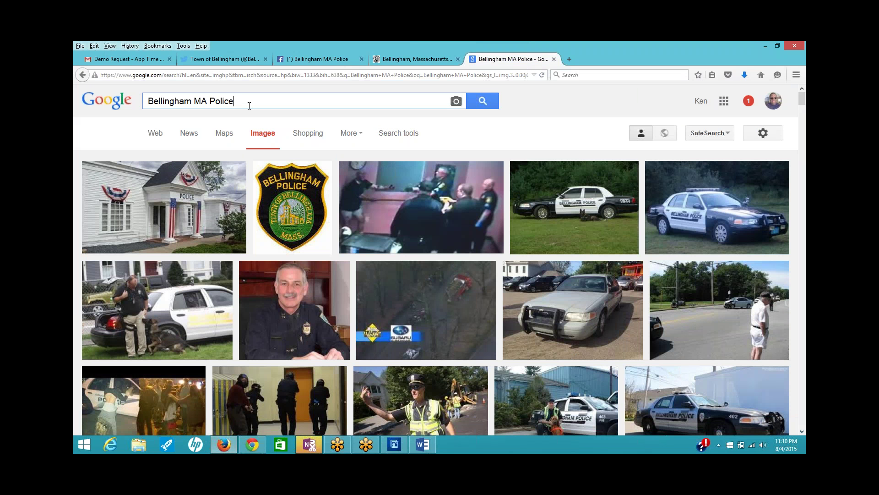
pyautogui.moveTo(249, 101); pyautogui.dragTo(154, 102)
pyautogui.moveTo(241, 101); pyautogui.dragTo(109, 118)
pyautogui.write('Po')
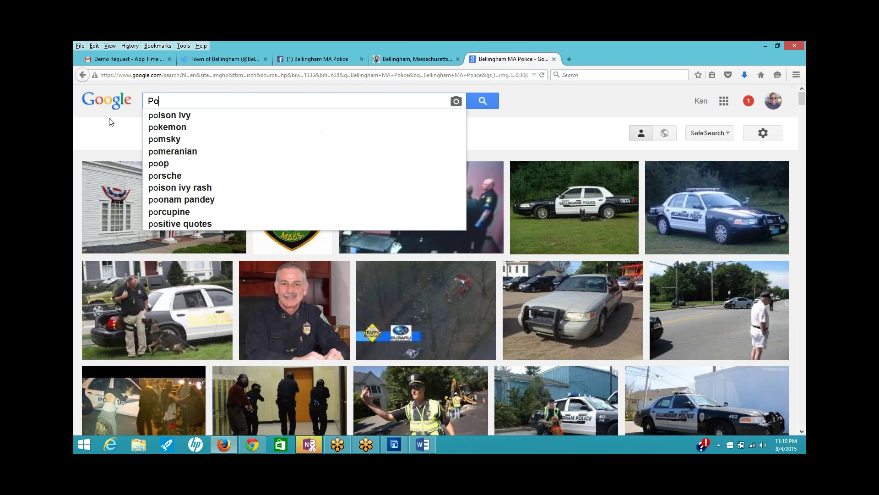
pyautogui.write('lice Wallpa')
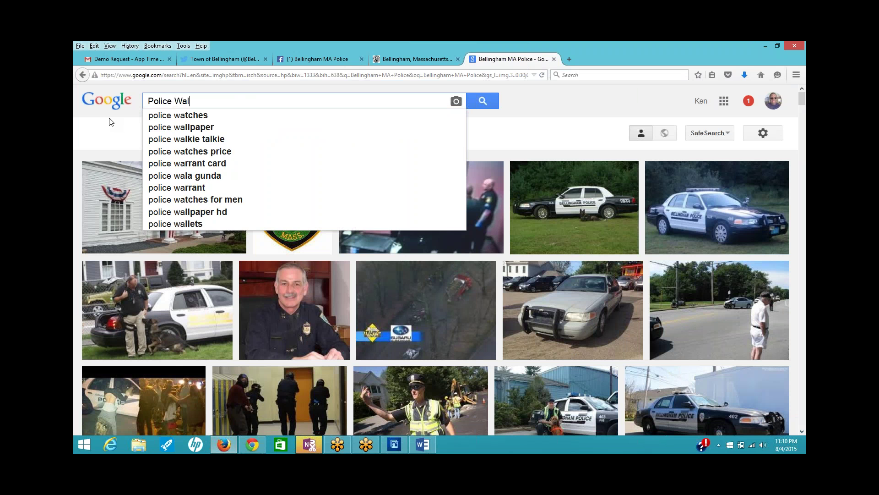
pyautogui.write('per')
pyautogui.press('Return')
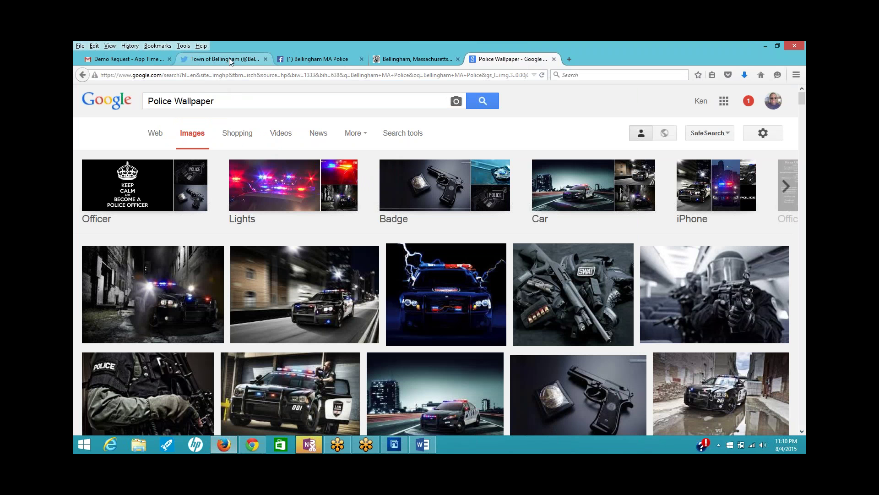
# - Browse the Police Wallpaper results, then return to the Bellingham Police Staff Directory page
pyautogui.click(399, 61)
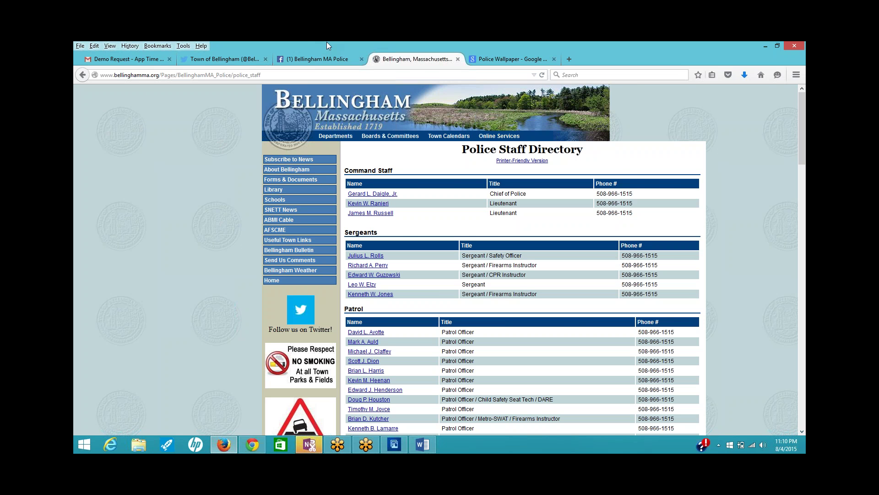
pyautogui.click(501, 60)
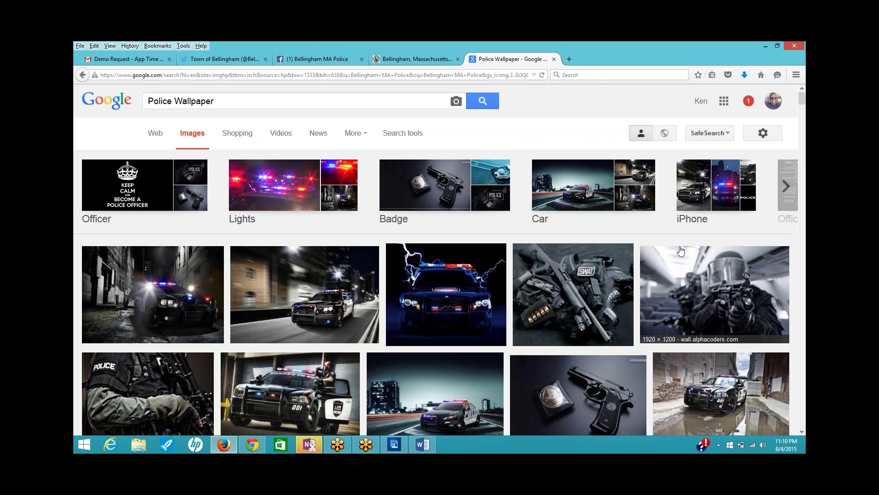
pyautogui.scroll(-5, 683, 251)
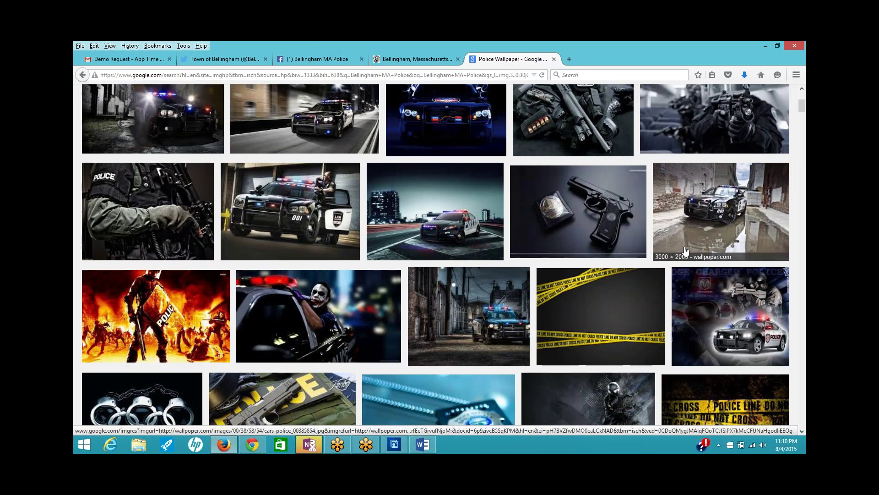
pyautogui.scroll(-4, 685, 250)
pyautogui.scroll(-5, 685, 250)
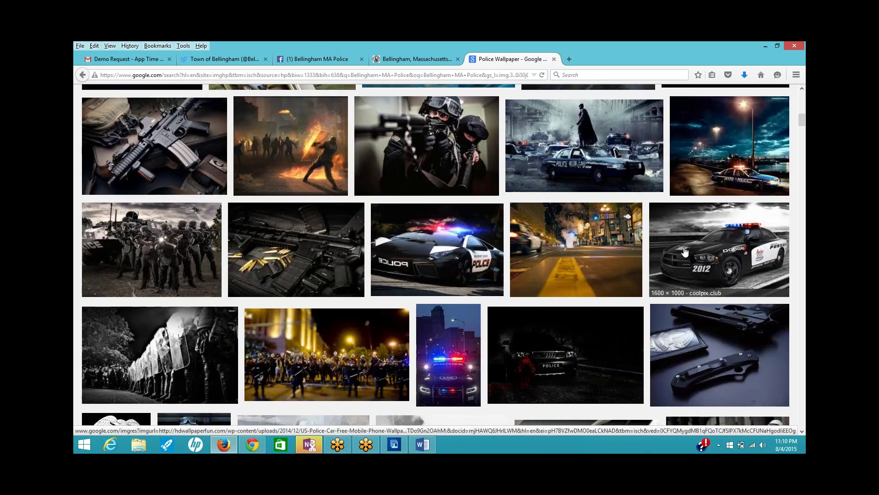
pyautogui.scroll(-5, 685, 251)
pyautogui.scroll(-5, 685, 250)
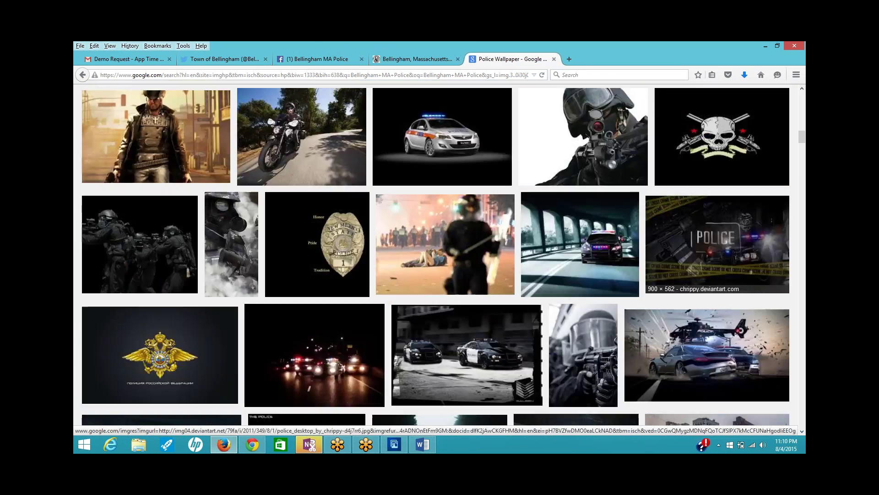
pyautogui.scroll(-5, 685, 250)
pyautogui.scroll(-2, 682, 252)
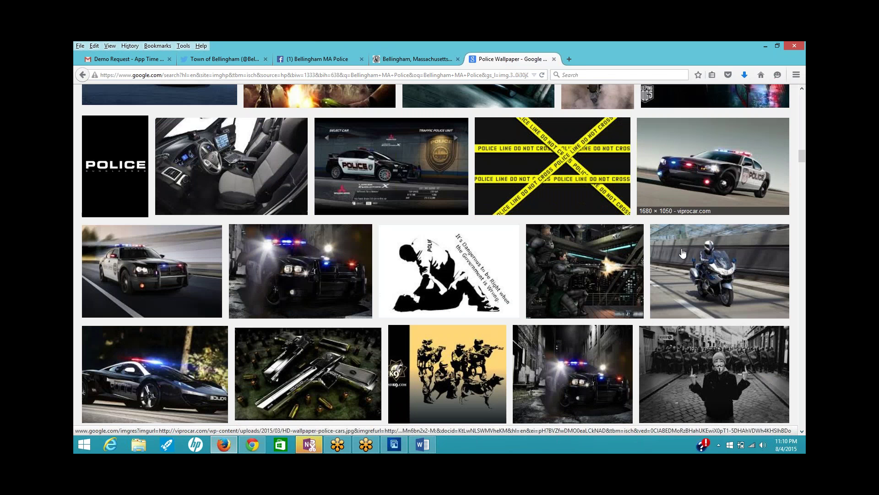
pyautogui.click(413, 61)
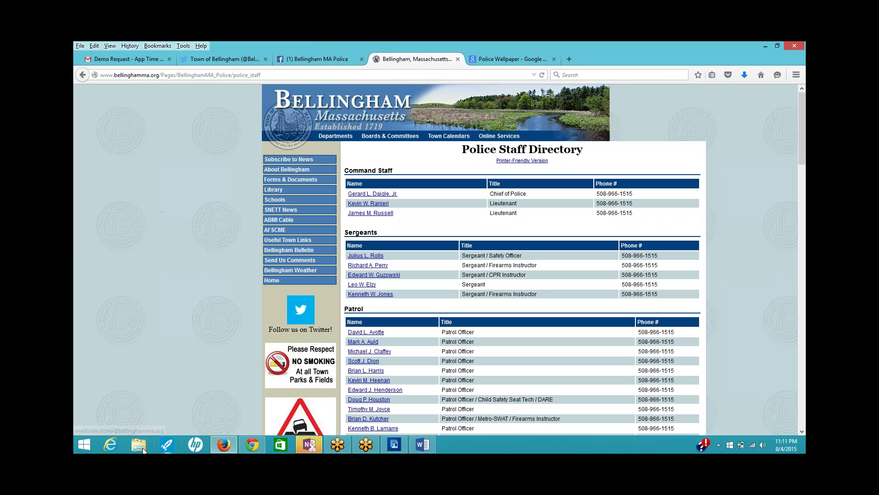
# - Snip a patch of the light-blue seal-pattern page background with Snipping Tool
pyautogui.click(83, 444)
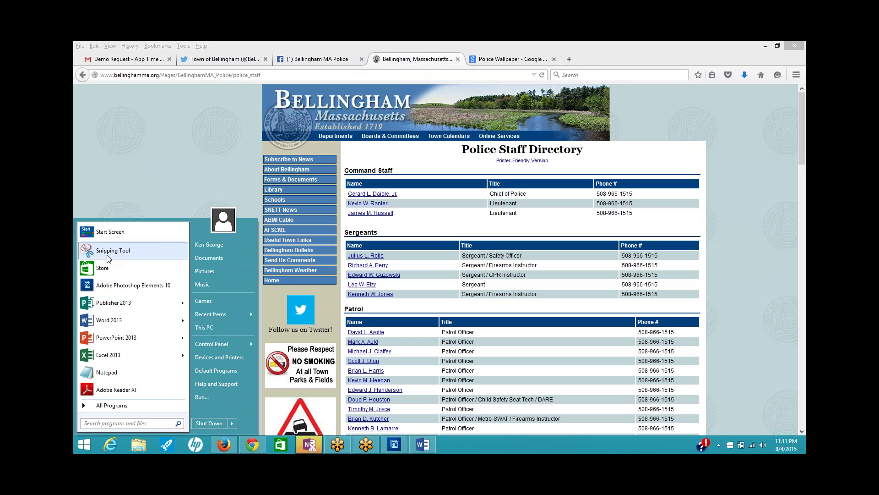
pyautogui.click(110, 259)
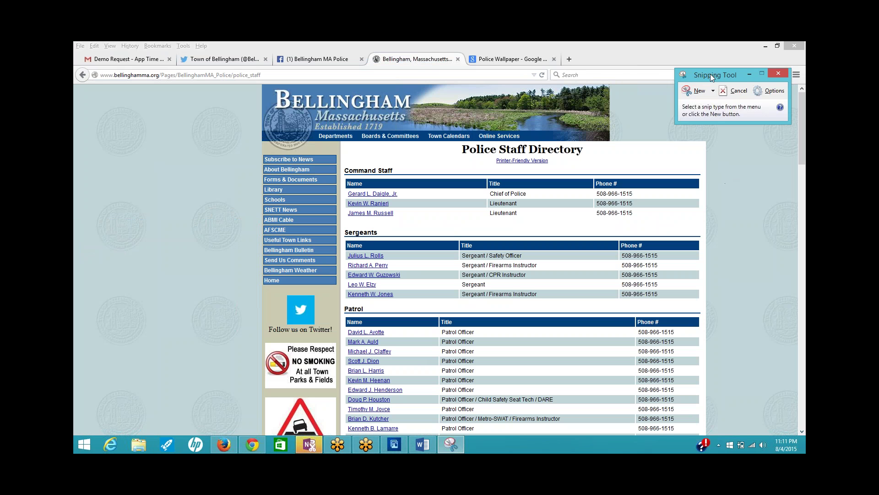
pyautogui.click(696, 91)
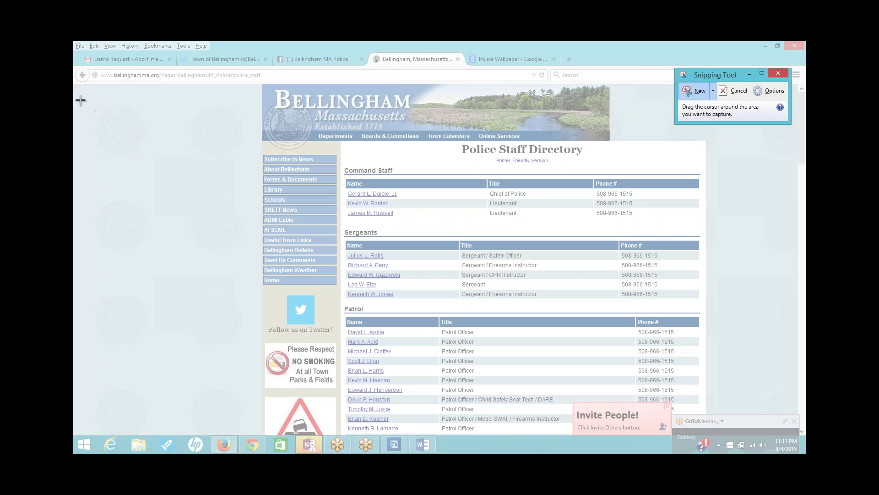
pyautogui.moveTo(79, 100); pyautogui.dragTo(258, 354)
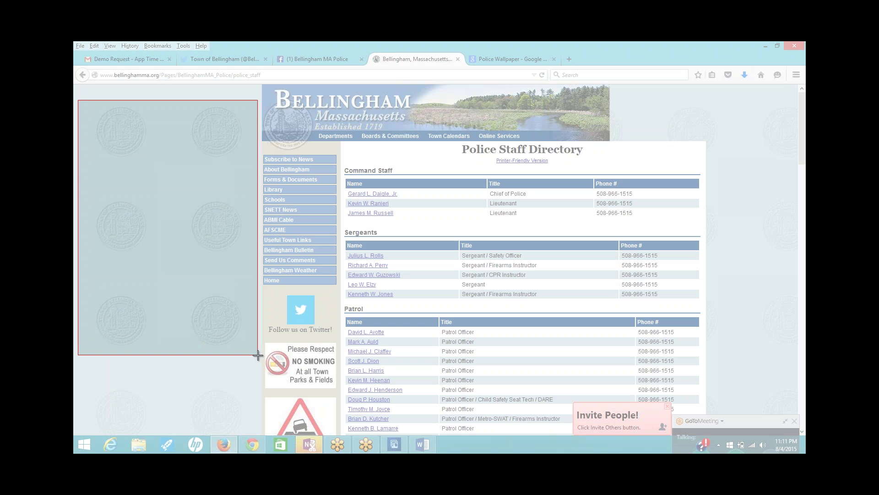
pyautogui.moveTo(258, 355); pyautogui.dragTo(258, 355)
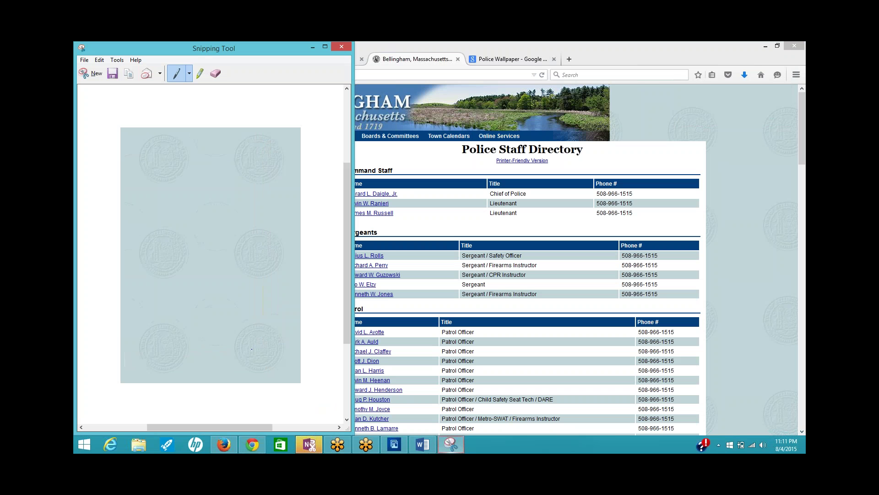
# - Save the snip as the PNG 'bpolice back 1' in Downloads
pyautogui.click(113, 74)
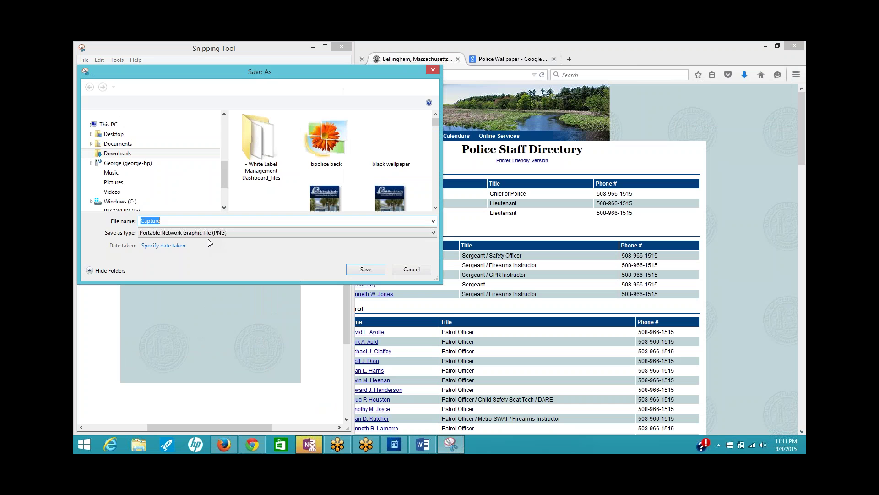
pyautogui.write('bpolic')
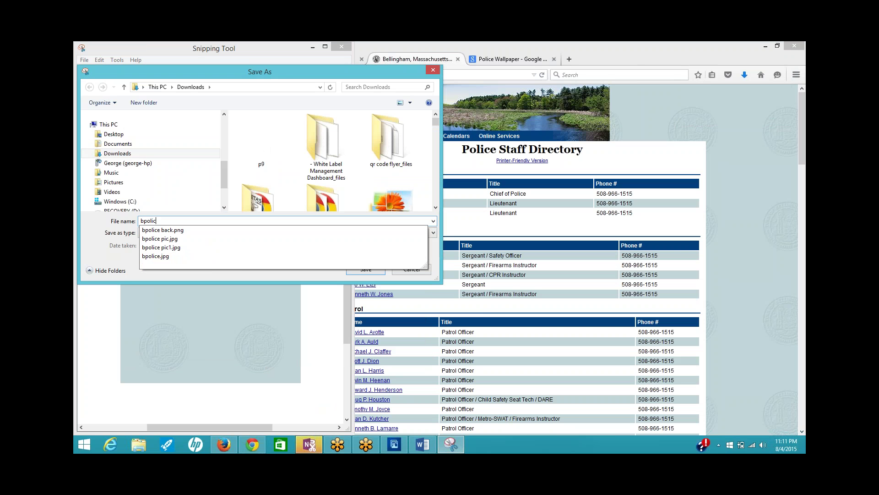
pyautogui.write('e ba')
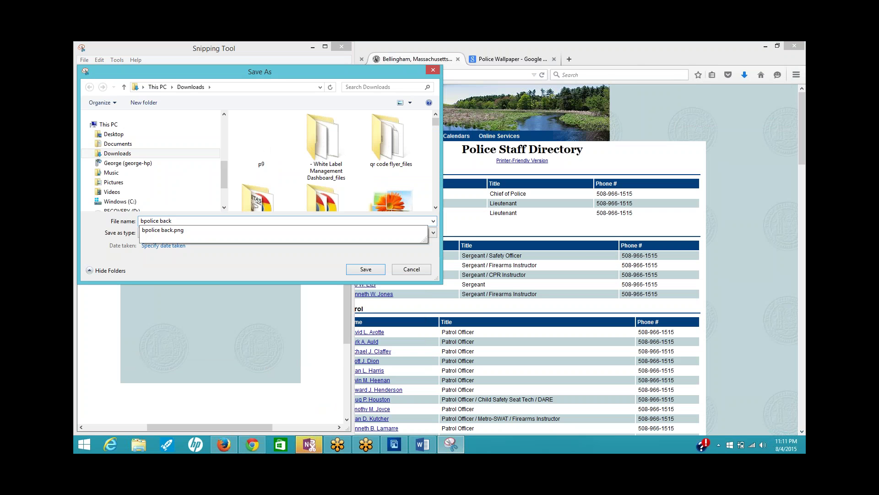
pyautogui.write('ck')
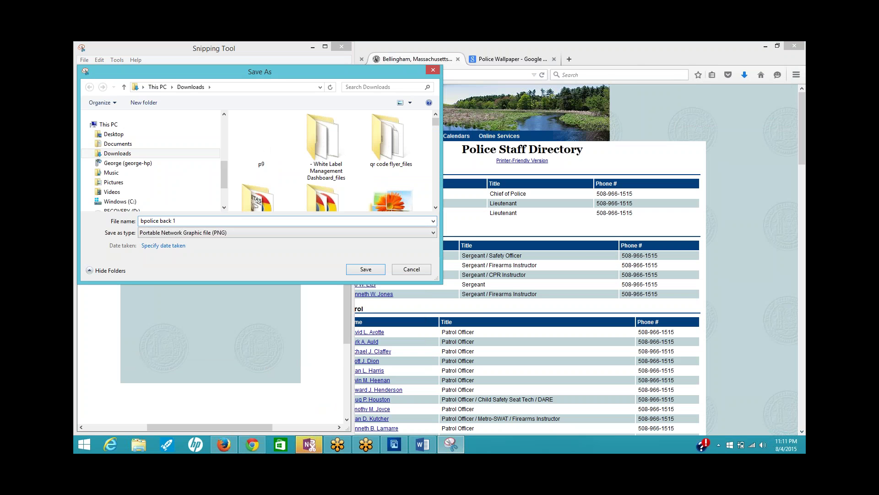
pyautogui.press('Return')
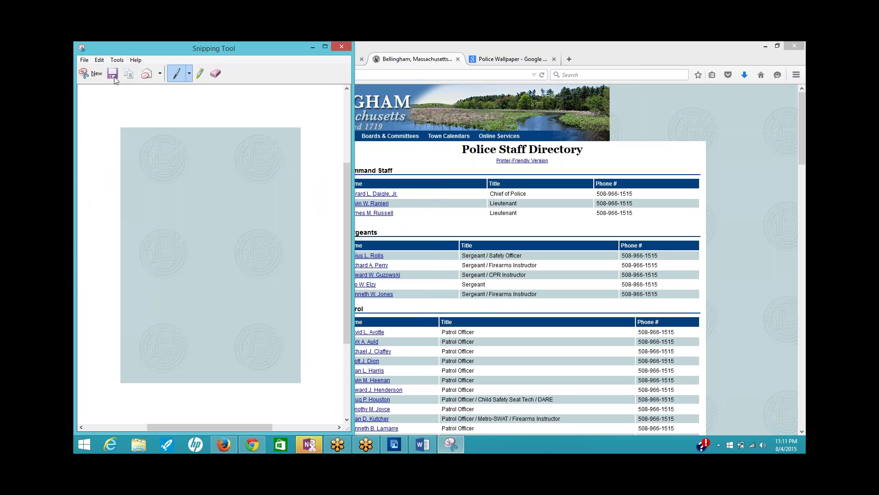
pyautogui.click(394, 444)
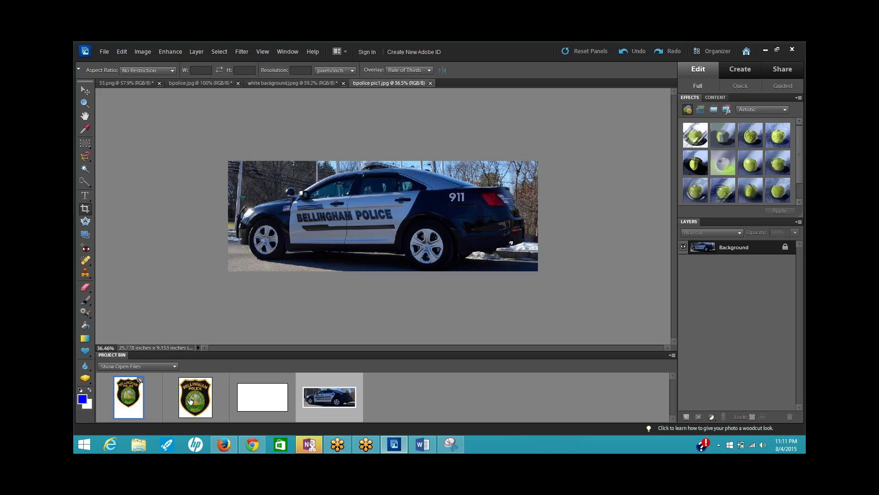
# - Open bpolice back 1.PNG in Photoshop Elements alongside the 55.png badge document
pyautogui.click(197, 403)
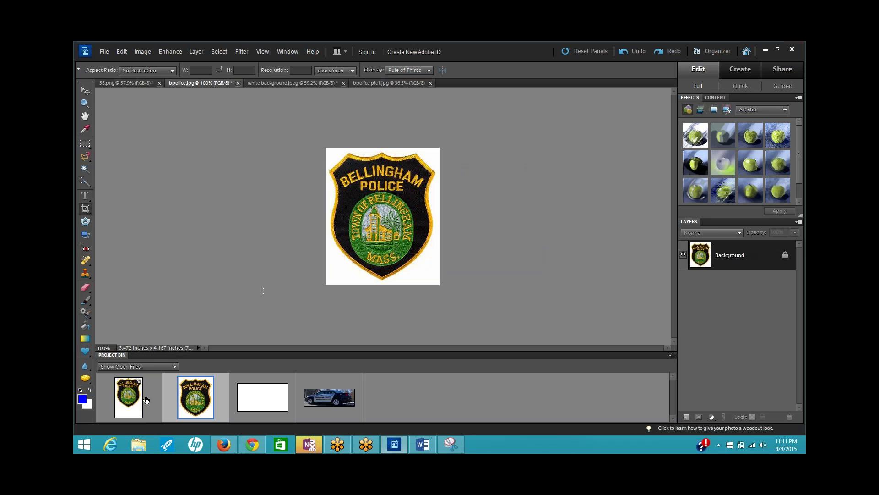
pyautogui.click(135, 409)
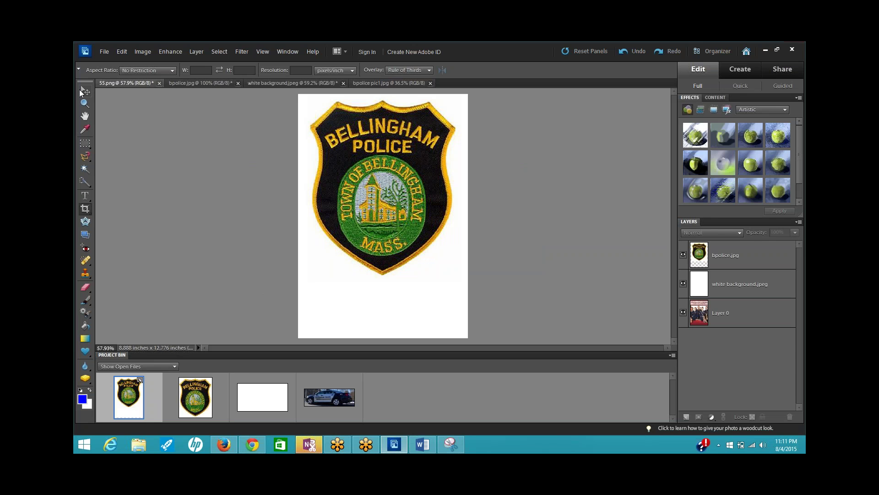
pyautogui.click(86, 91)
pyautogui.rightClick(359, 192)
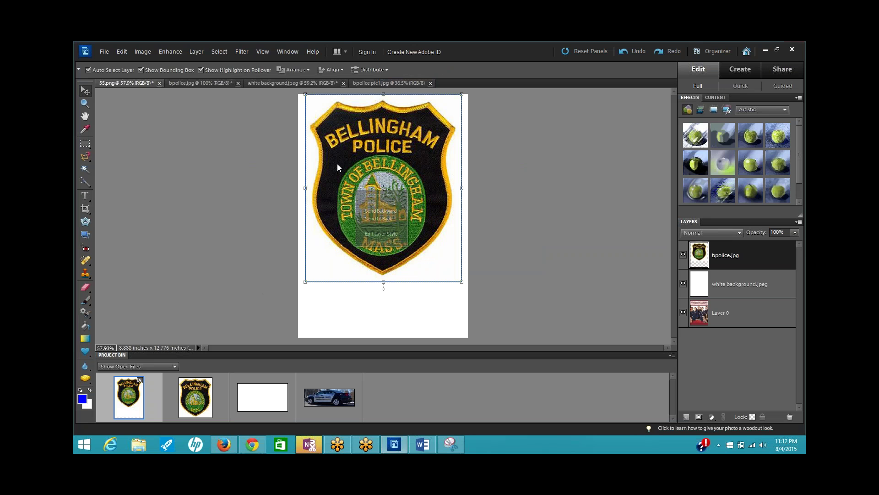
pyautogui.click(104, 52)
pyautogui.click(108, 51)
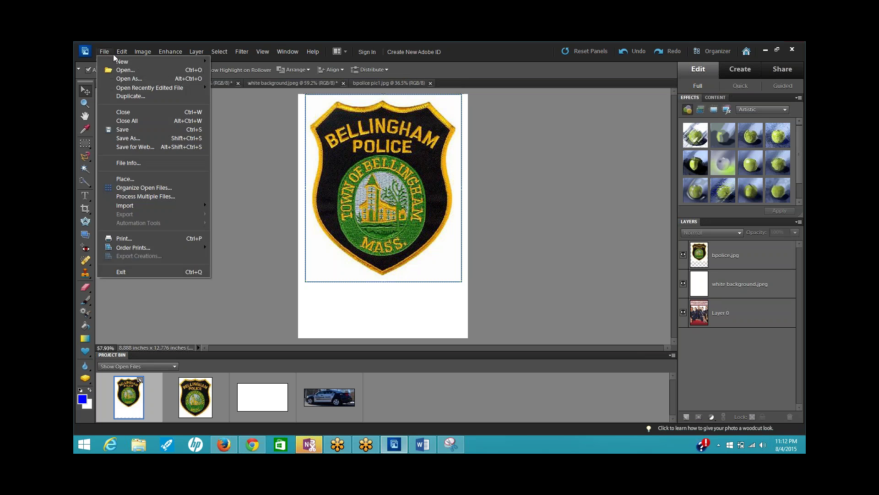
pyautogui.click(123, 71)
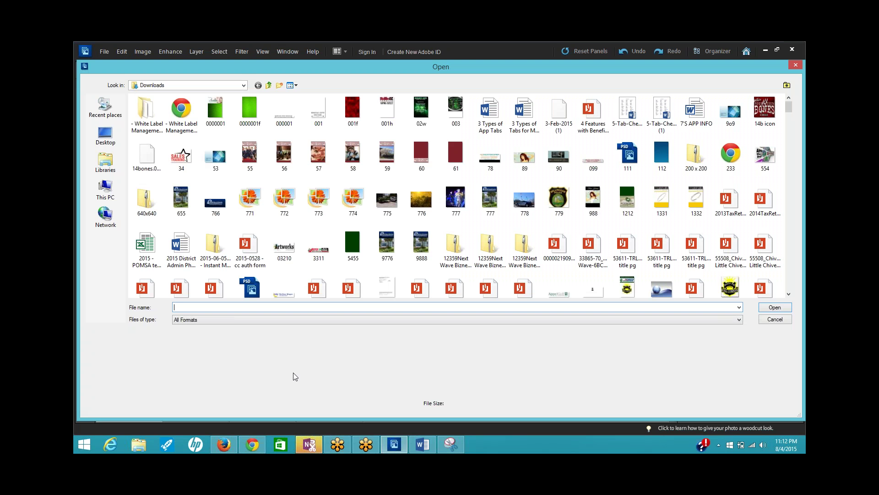
pyautogui.write('bpo')
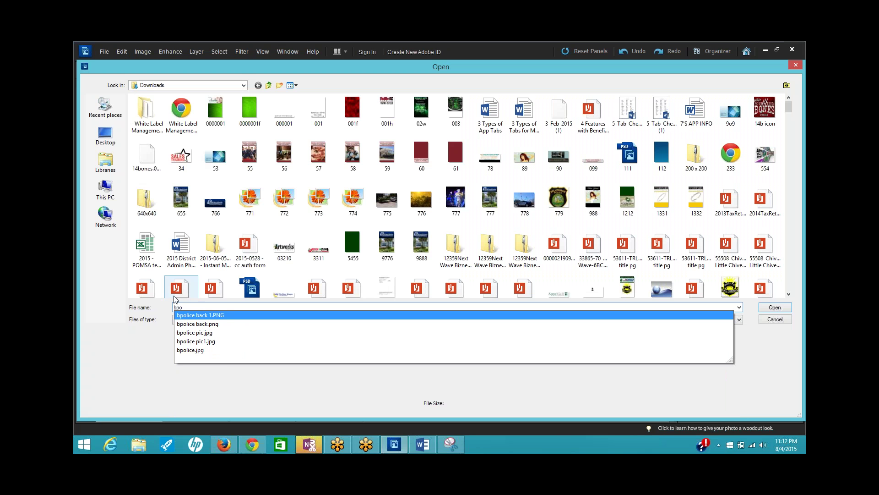
pyautogui.click(196, 315)
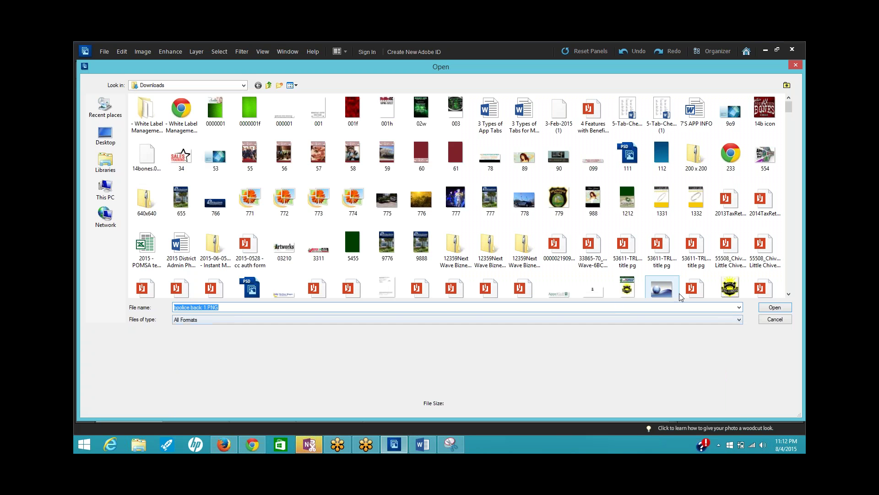
pyautogui.click(774, 307)
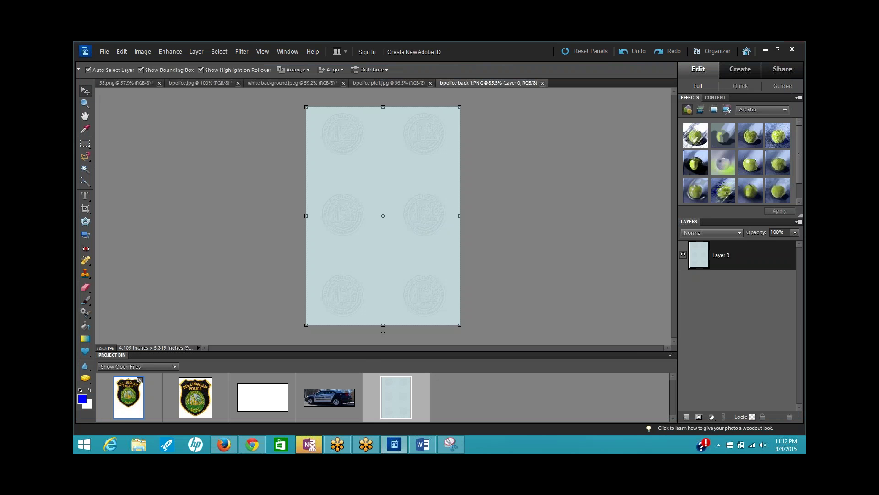
# - Drop the seal-pattern image onto 55.png and stretch it to fill the whole canvas
pyautogui.click(125, 414)
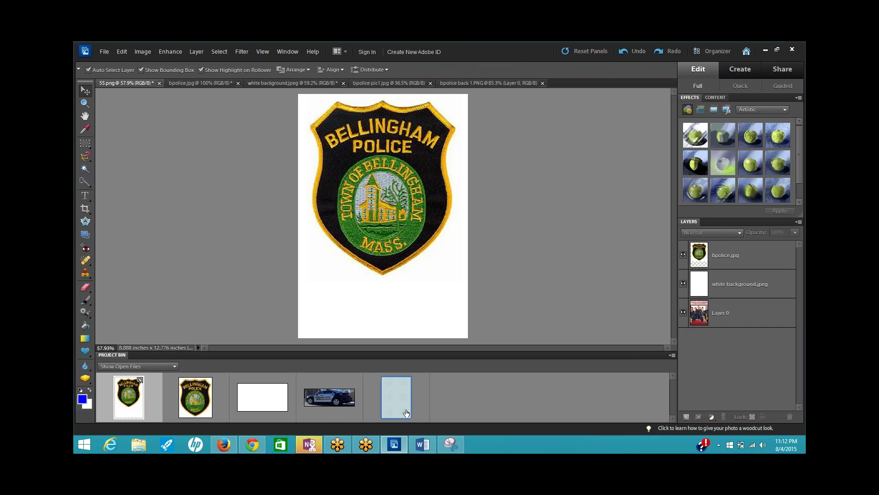
pyautogui.moveTo(406, 411); pyautogui.dragTo(386, 216)
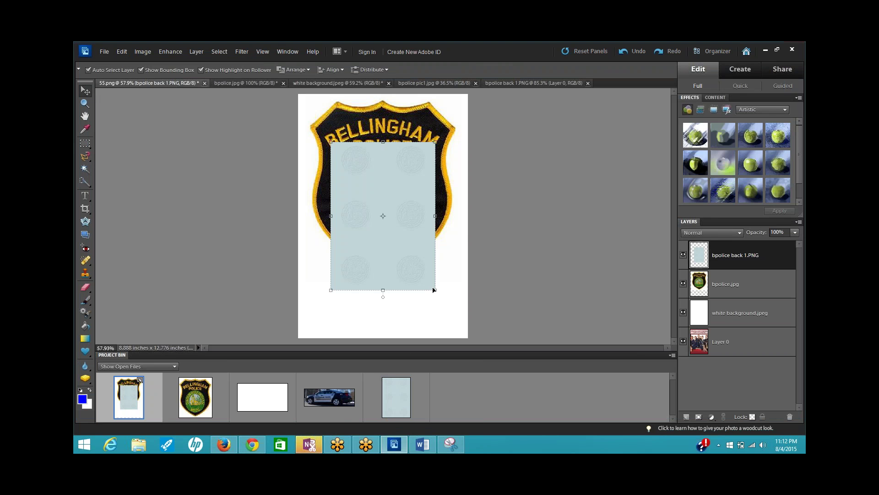
pyautogui.moveTo(435, 290); pyautogui.dragTo(475, 338)
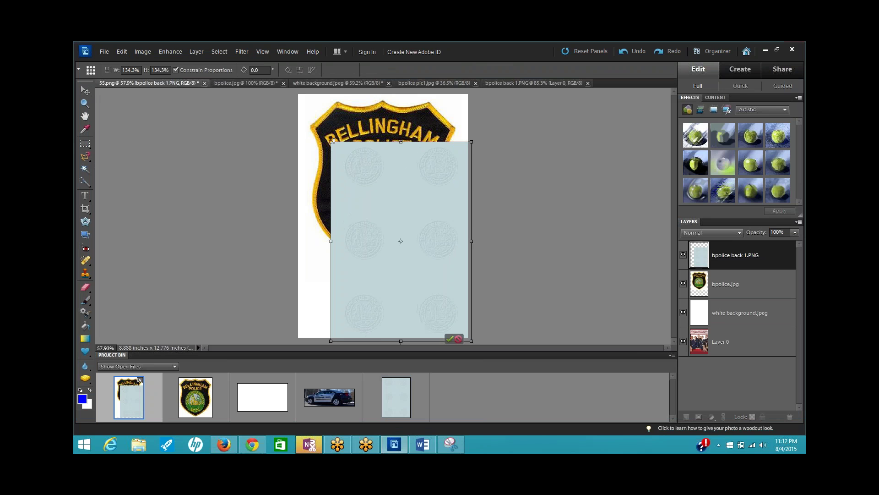
pyautogui.moveTo(331, 140); pyautogui.dragTo(295, 91)
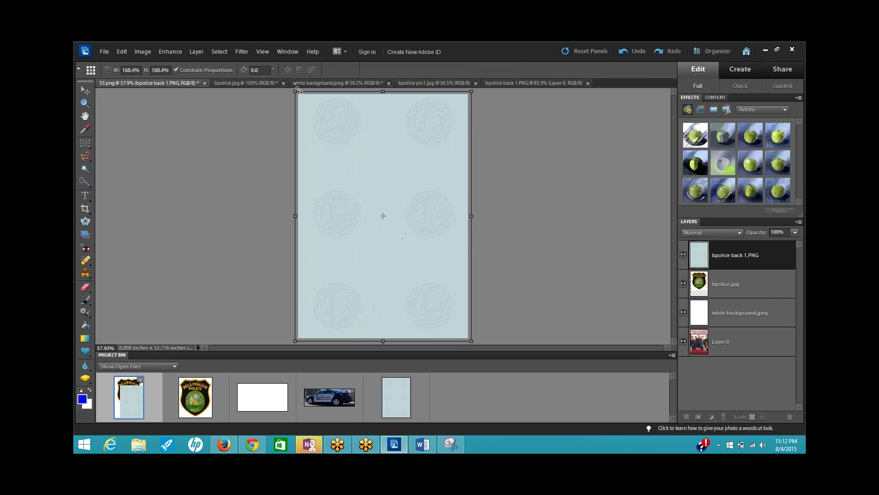
pyautogui.click(450, 339)
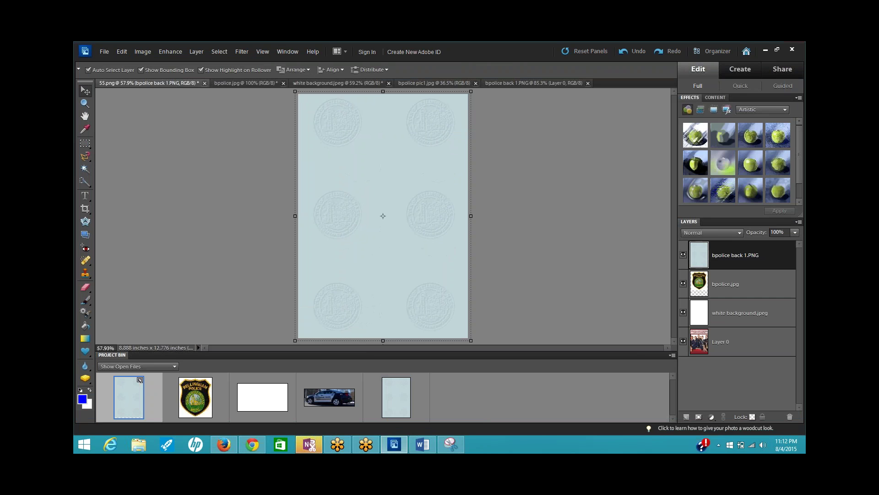
# - Save the canvas to Downloads as a PNG named 'bpolice back', without interlacing
pyautogui.click(104, 51)
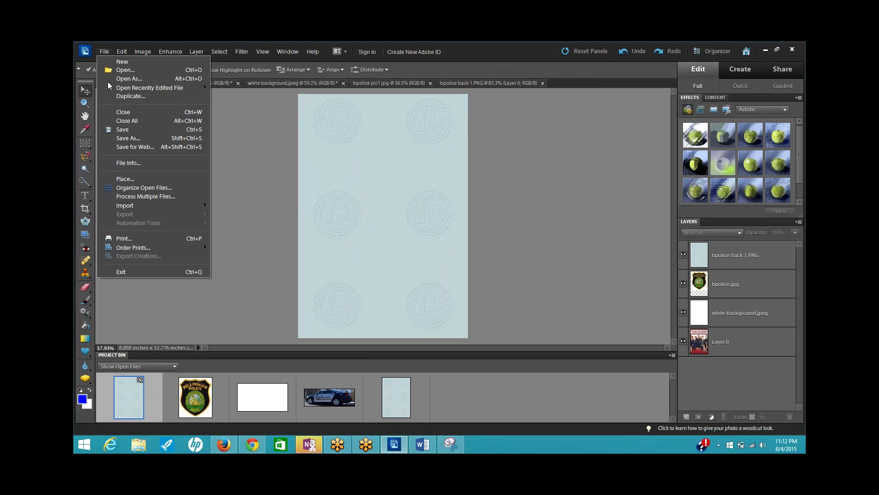
pyautogui.click(132, 138)
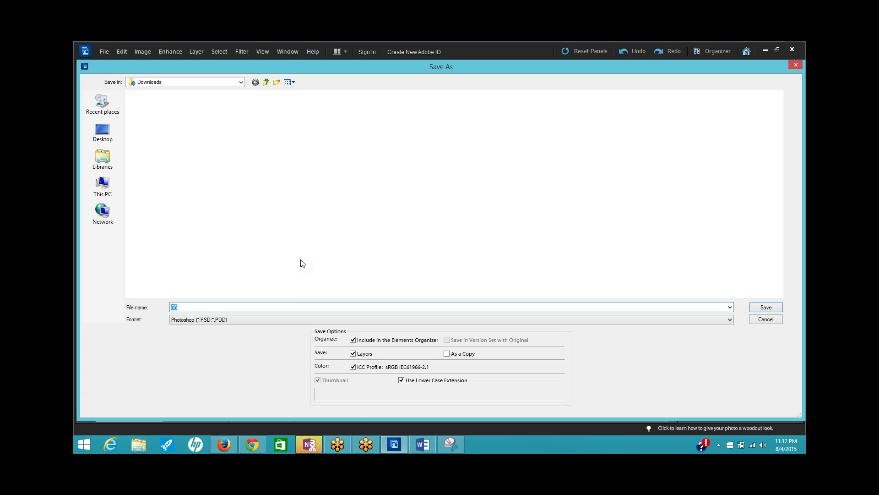
pyautogui.click(730, 320)
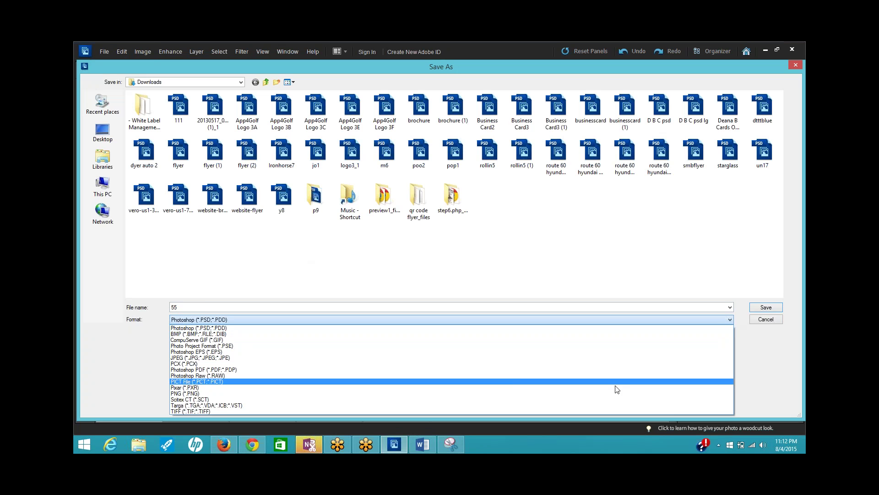
pyautogui.click(615, 388)
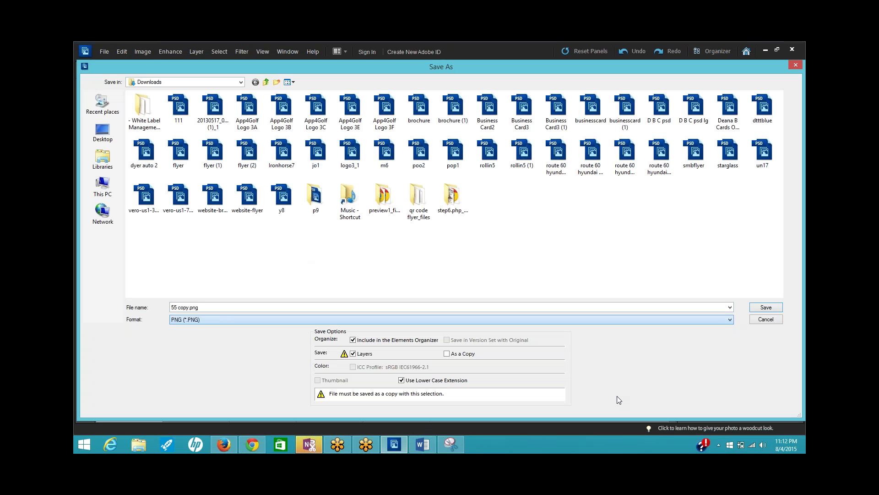
pyautogui.click(391, 306)
pyautogui.write('b')
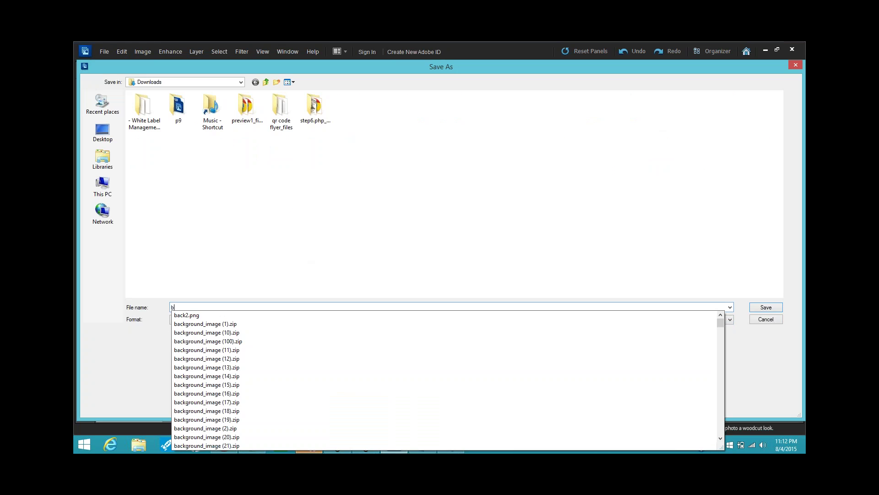
pyautogui.write('police')
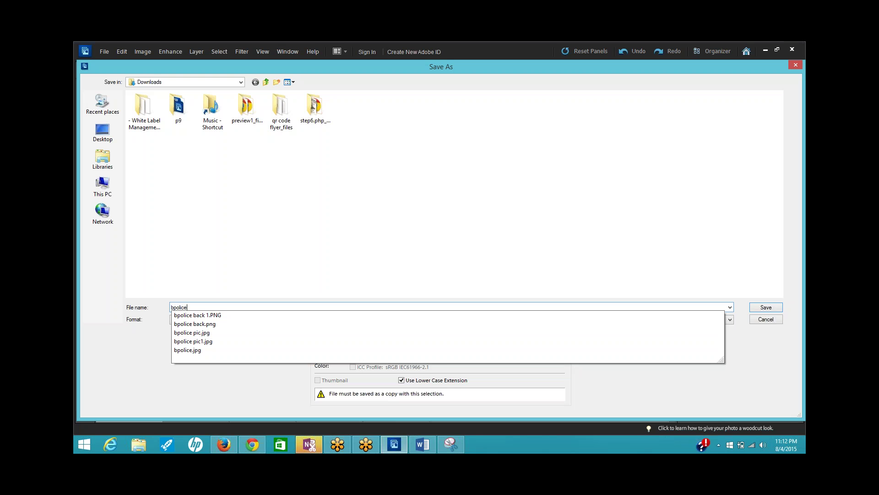
pyautogui.write(' b')
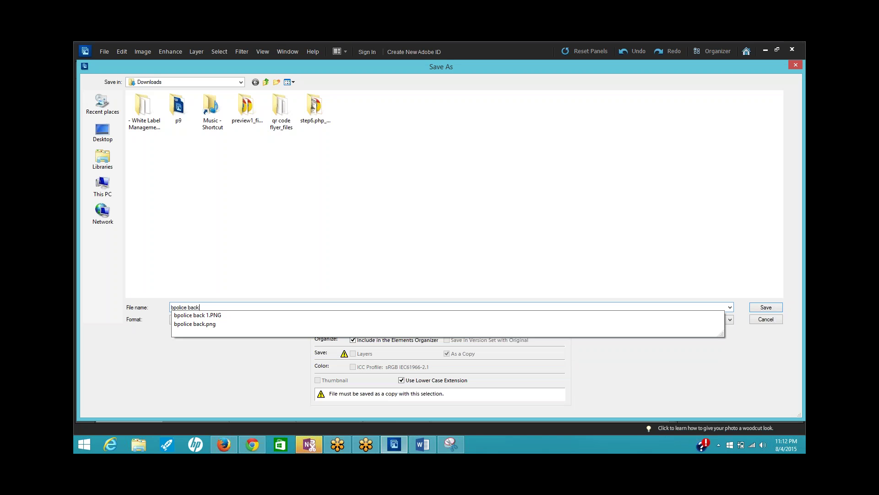
pyautogui.write('ack')
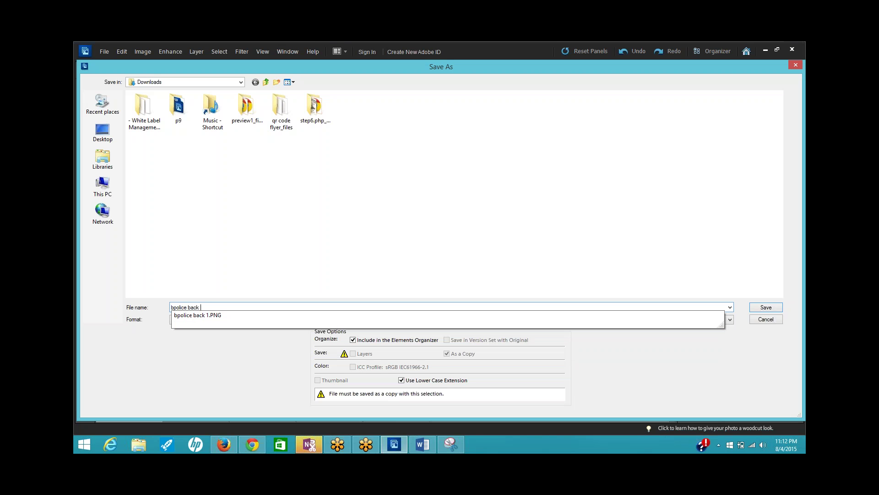
pyautogui.click(402, 316)
pyautogui.press('Return')
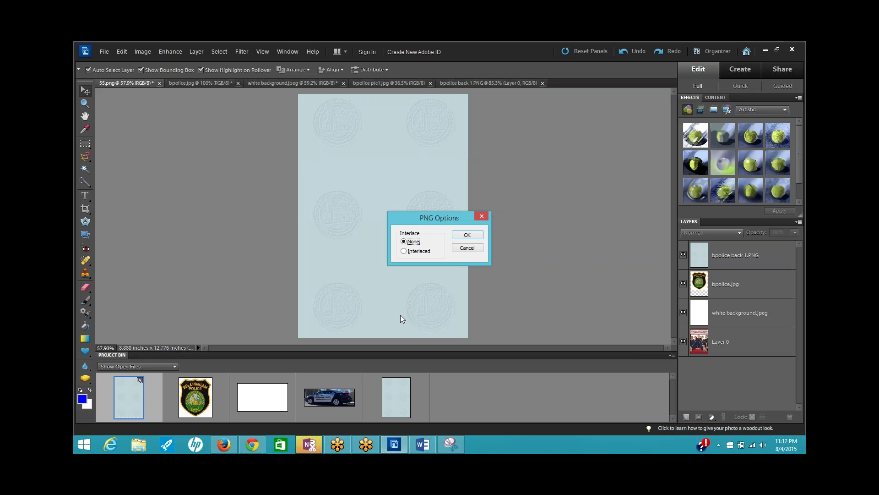
pyautogui.click(470, 238)
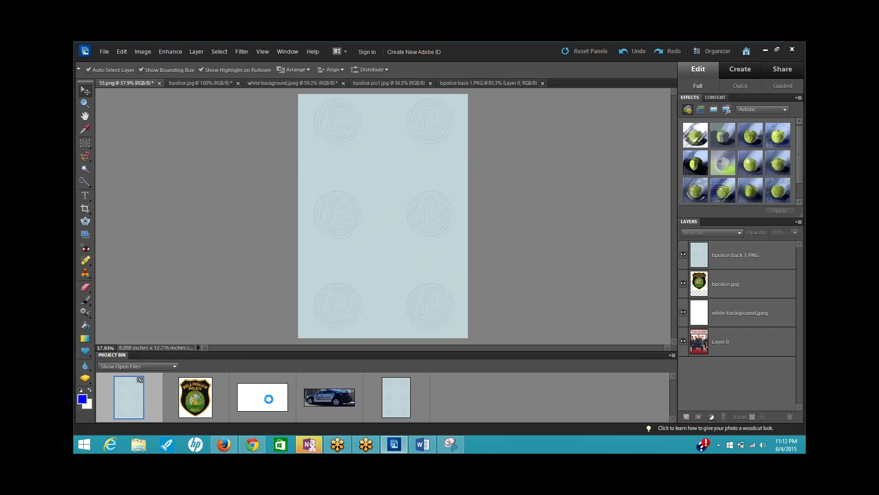
# - Upload 'bpolice back 2' under Your Images as a custom background, then close the image picker
pyautogui.click(242, 450)
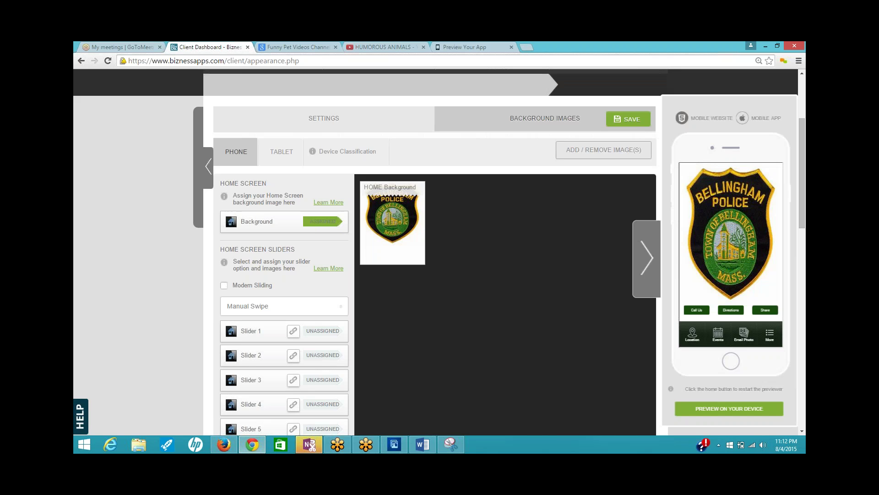
pyautogui.click(616, 154)
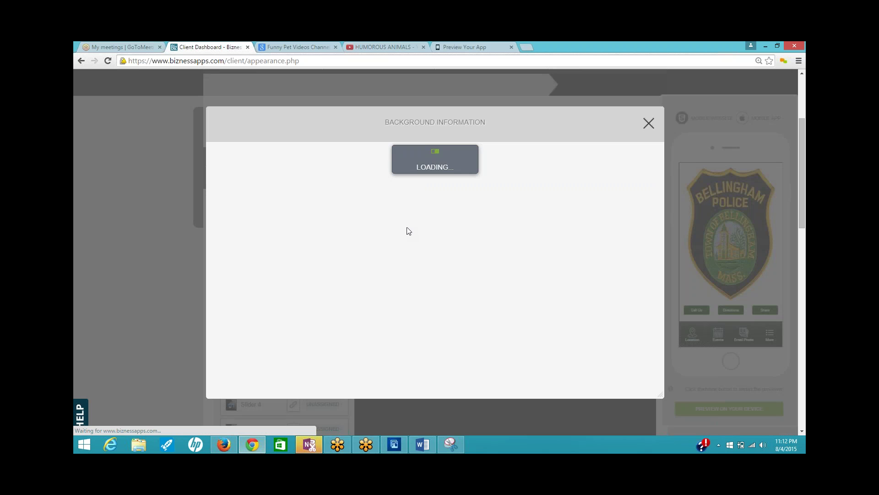
pyautogui.click(543, 112)
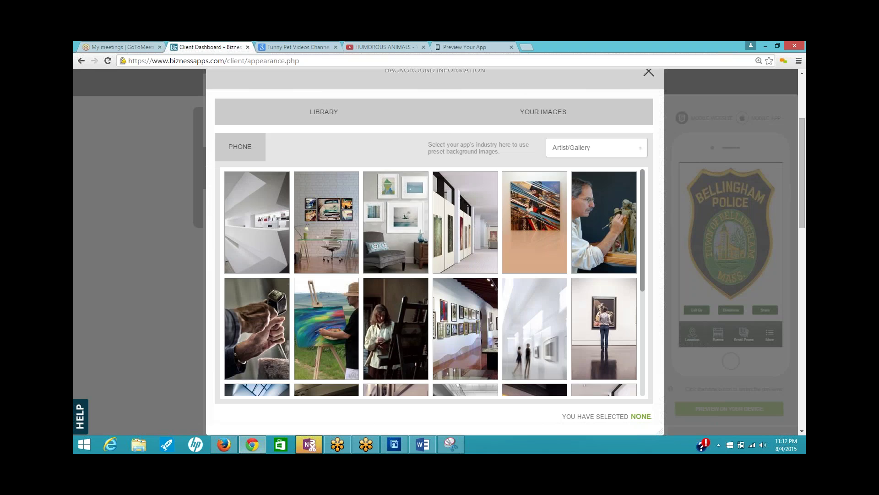
pyautogui.click(613, 150)
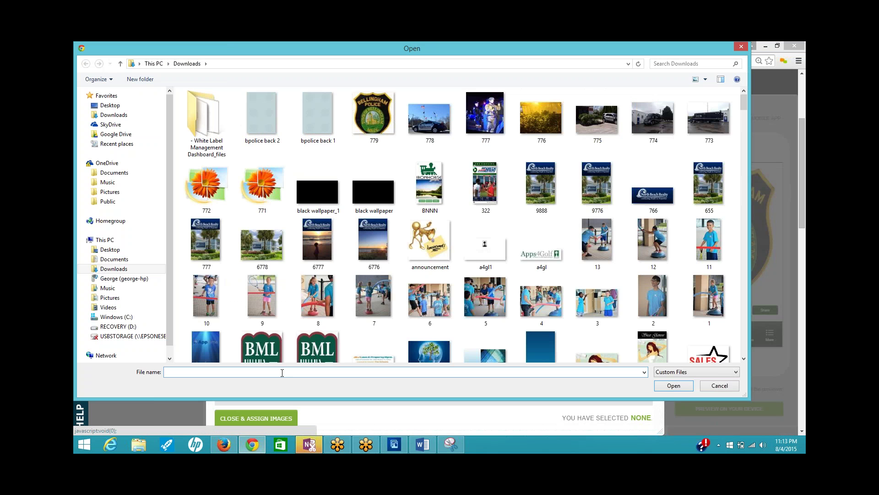
pyautogui.click(269, 127)
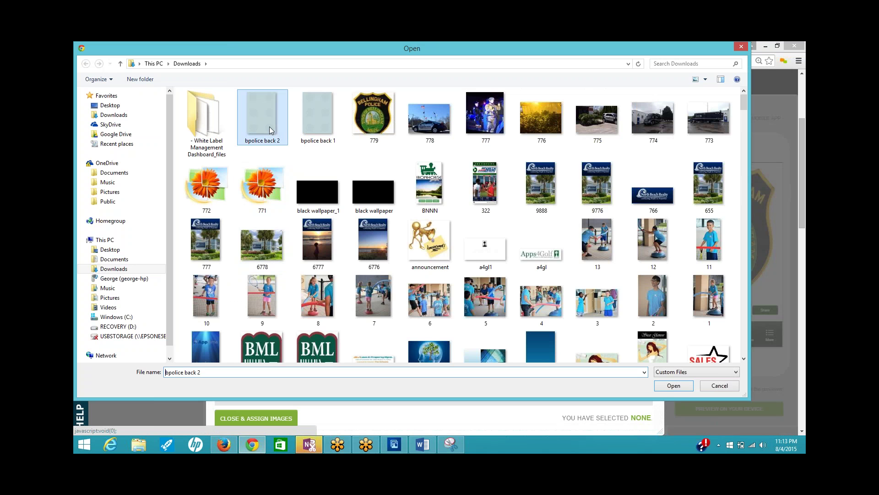
pyautogui.click(668, 386)
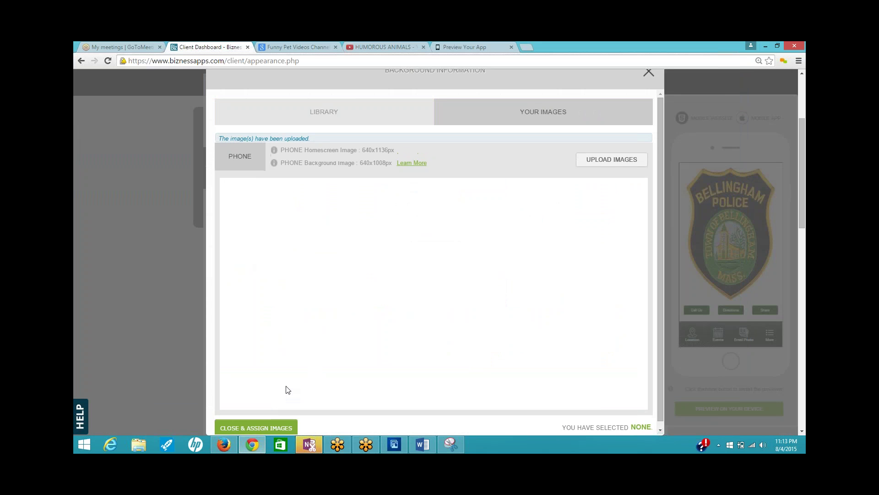
pyautogui.click(262, 277)
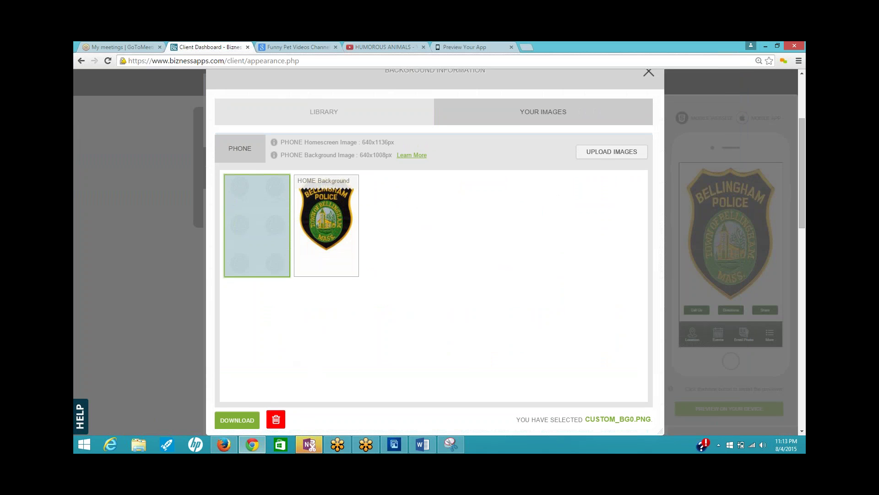
pyautogui.click(243, 416)
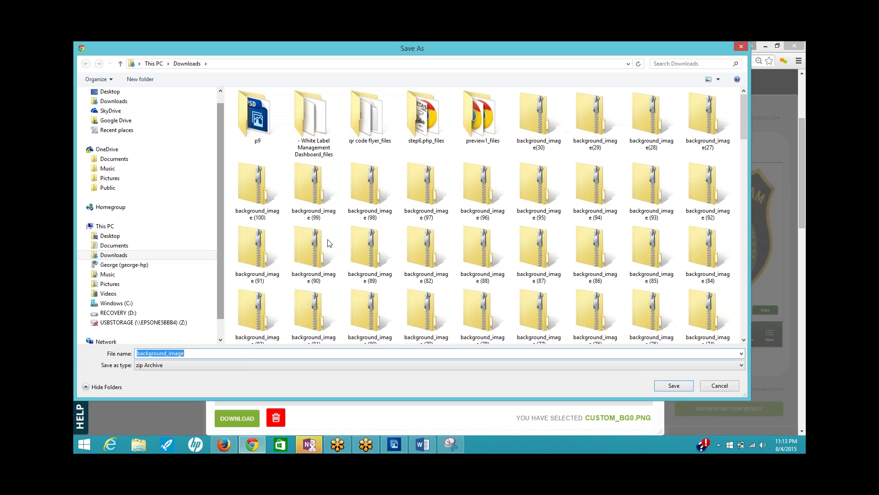
pyautogui.click(738, 46)
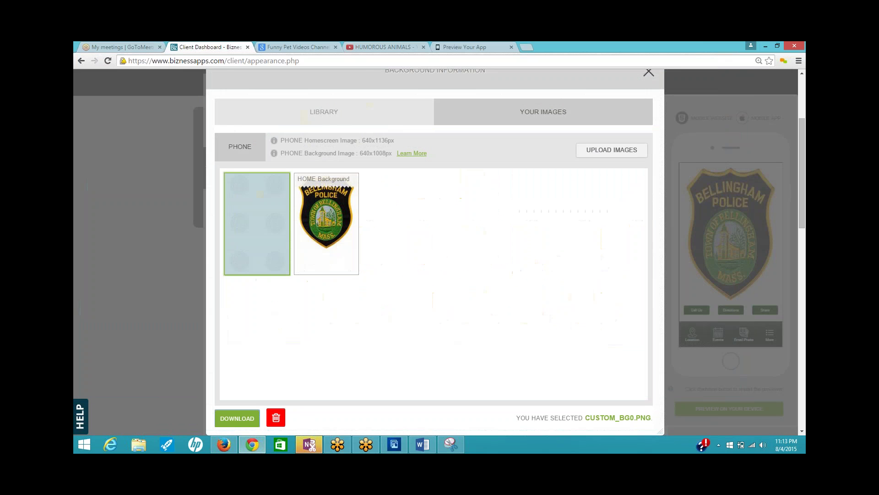
pyautogui.click(649, 73)
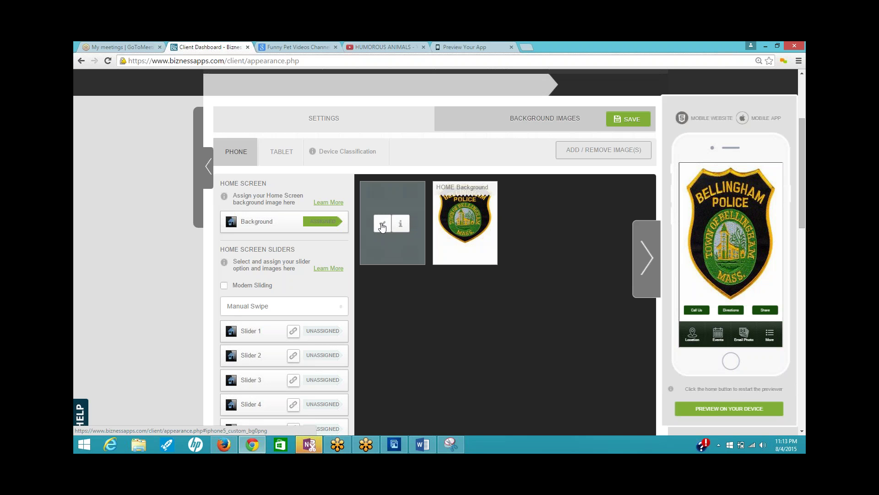
# - Pick the seal-pattern background and mark the About Us, Call Us through Voice Recorder tabs
pyautogui.click(398, 247)
pyautogui.scroll(-1, 474, 288)
pyautogui.scroll(-1, 474, 289)
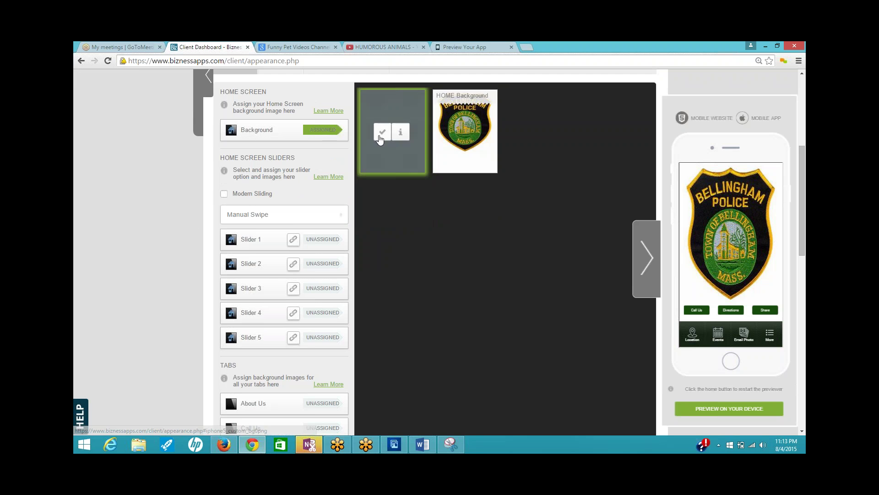
pyautogui.scroll(-3, 348, 270)
pyautogui.click(291, 266)
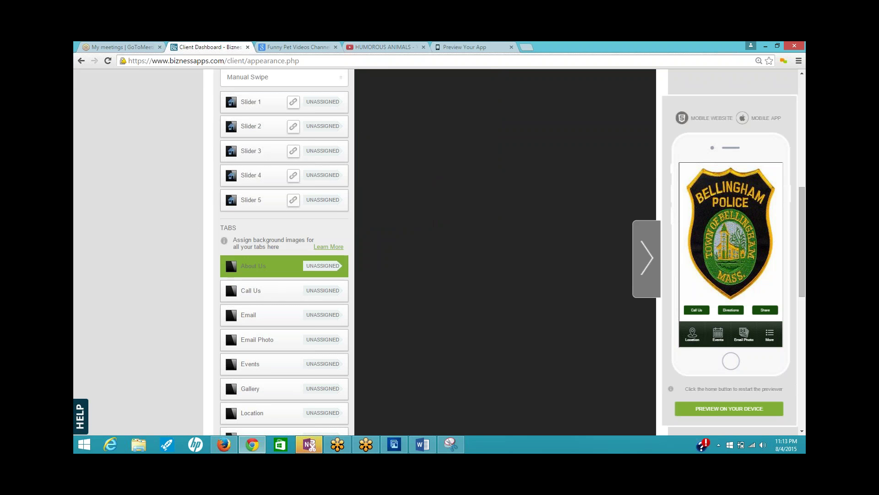
pyautogui.scroll(-2, 384, 267)
pyautogui.click(266, 203)
pyautogui.click(267, 223)
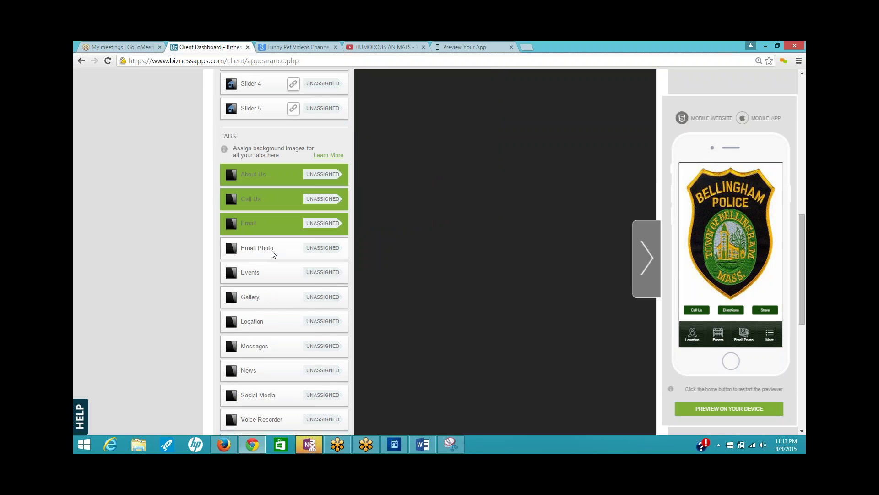
pyautogui.click(273, 251)
pyautogui.click(276, 275)
pyautogui.click(283, 300)
pyautogui.click(283, 322)
pyautogui.click(284, 347)
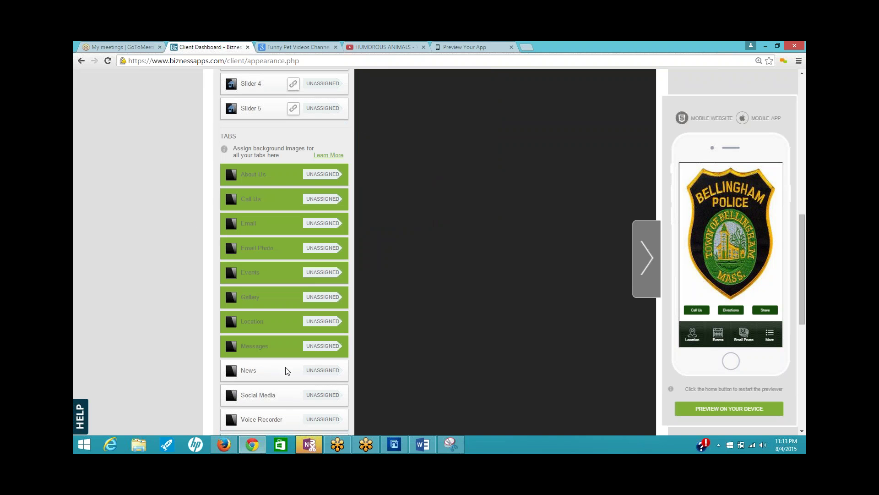
pyautogui.click(285, 370)
pyautogui.click(283, 396)
pyautogui.click(281, 421)
# - Also mark the Website, YouTube and More tabs plus the Bellingham location
pyautogui.scroll(-3, 383, 347)
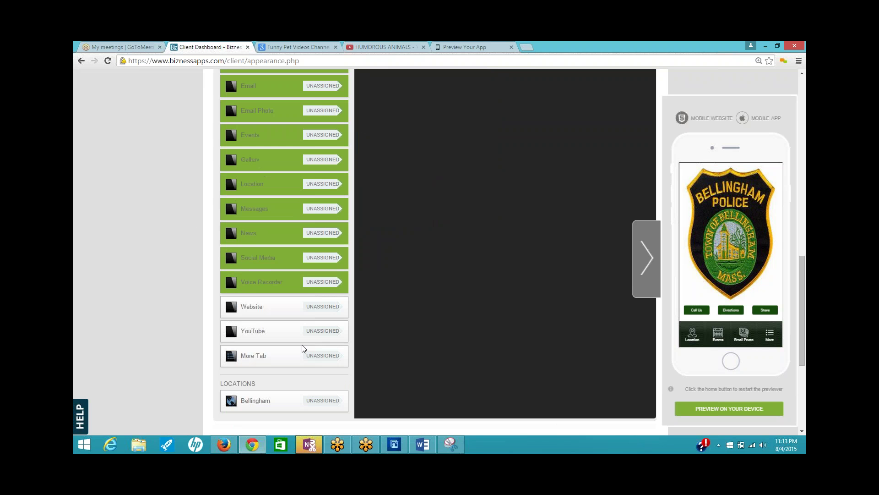
pyautogui.click(262, 308)
pyautogui.click(265, 331)
pyautogui.click(269, 364)
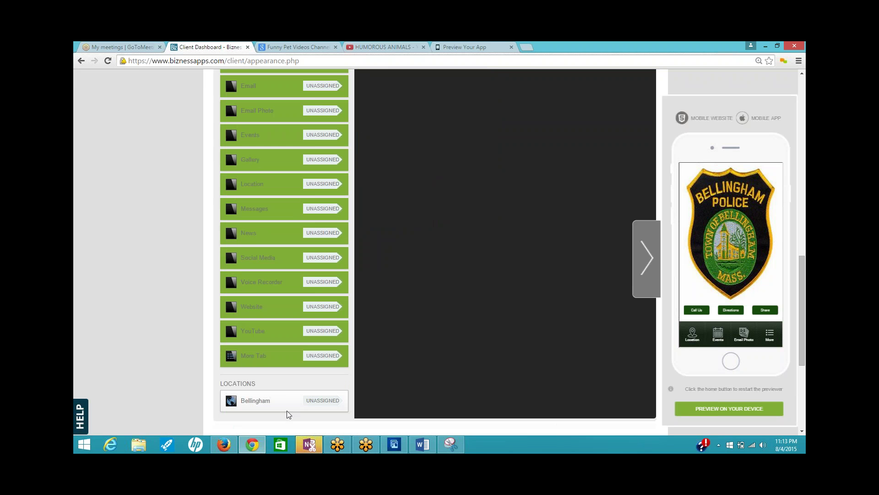
pyautogui.click(286, 400)
pyautogui.scroll(10, 422, 337)
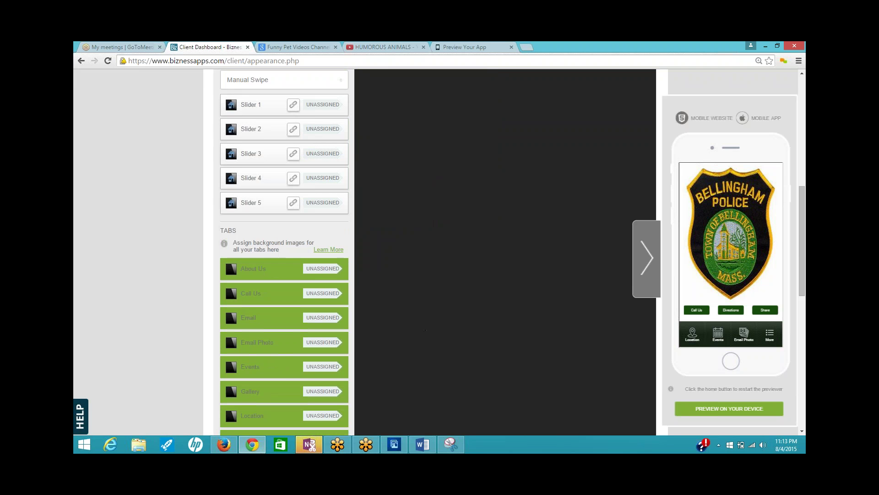
pyautogui.scroll(3, 449, 289)
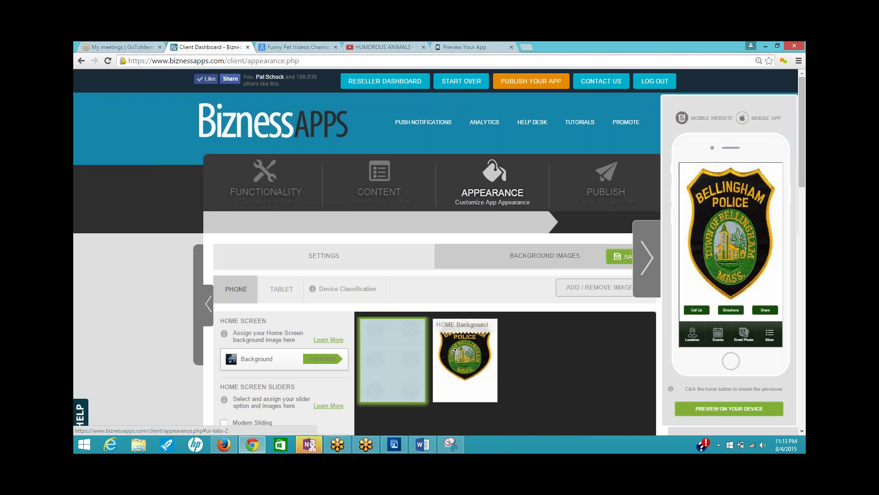
pyautogui.scroll(-1, 391, 233)
pyautogui.scroll(1, 390, 234)
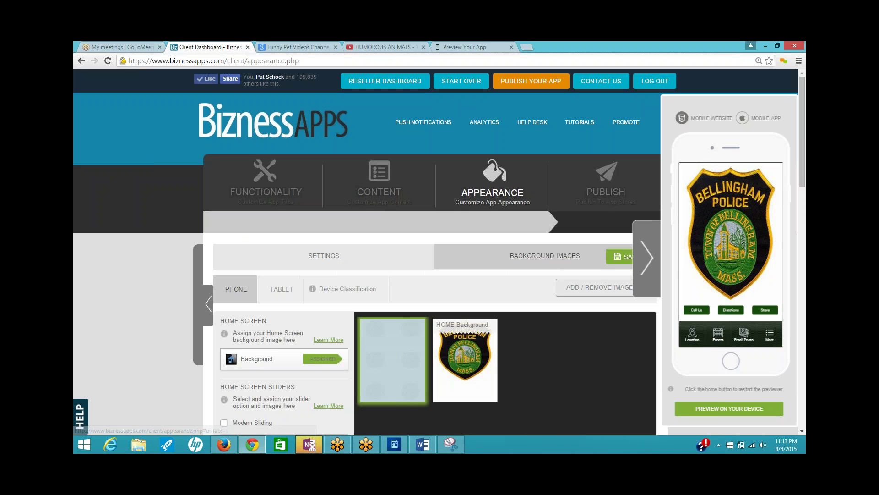
pyautogui.moveTo(379, 354)
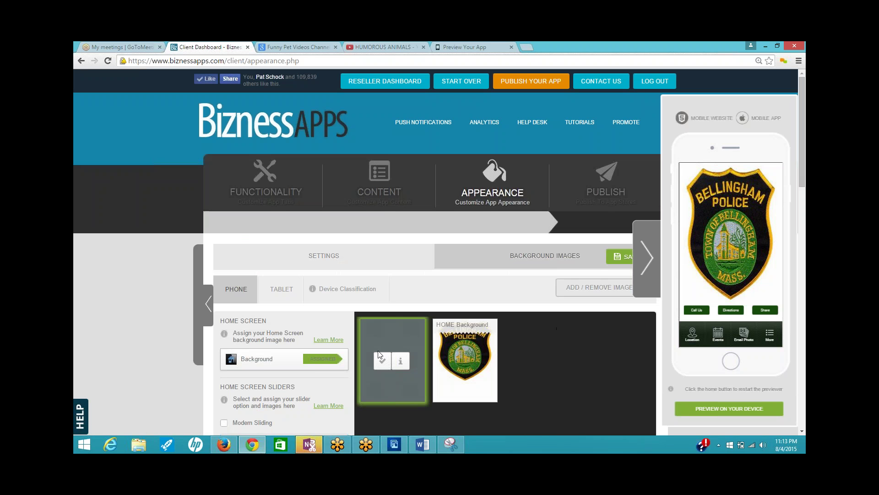
# - Save the background assignments for all tabs and restart the app preview
pyautogui.click(618, 258)
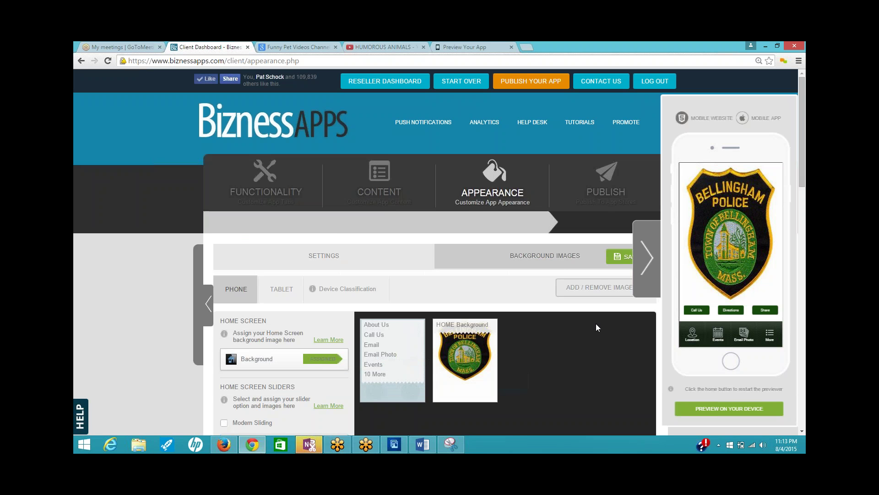
pyautogui.scroll(-5, 554, 318)
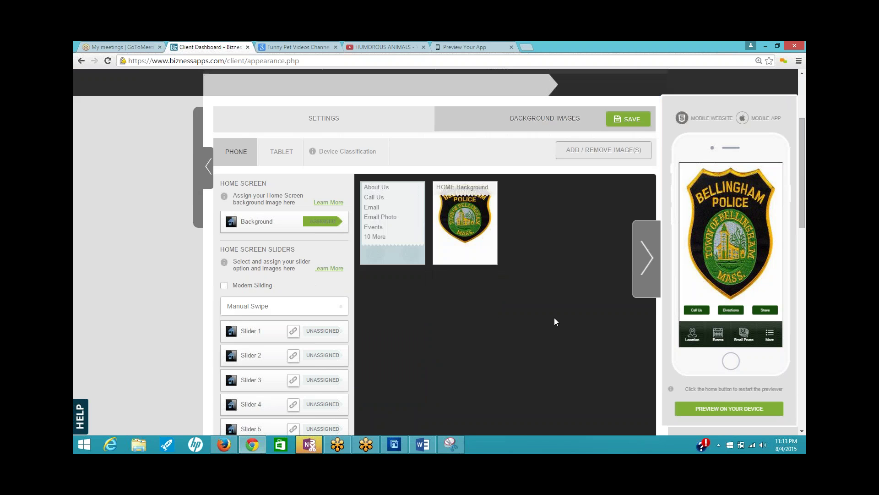
pyautogui.scroll(-3, 550, 321)
pyautogui.scroll(-2, 541, 319)
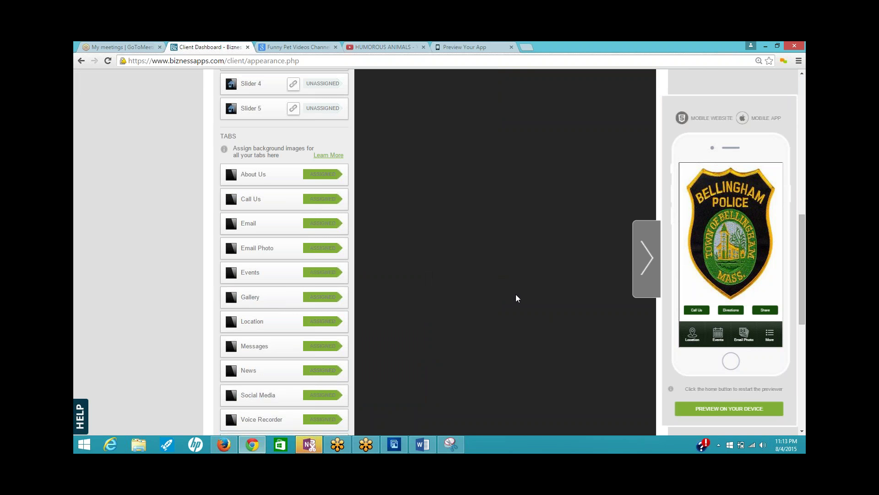
pyautogui.click(729, 360)
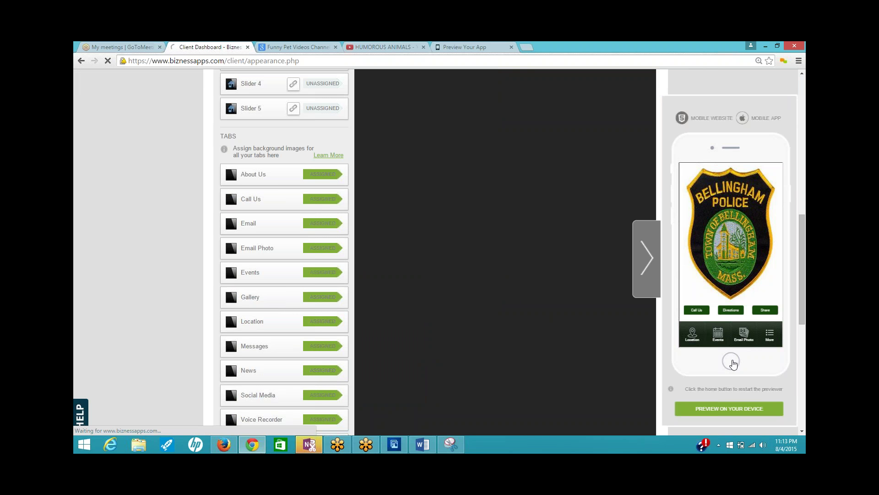
pyautogui.click(731, 361)
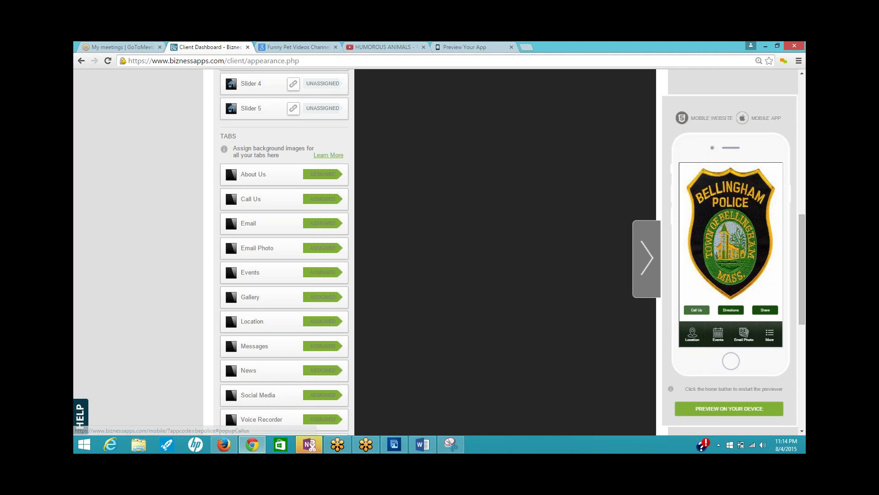
# - Test the Location tab and its website link in the preview, then return to Preview App
pyautogui.click(765, 312)
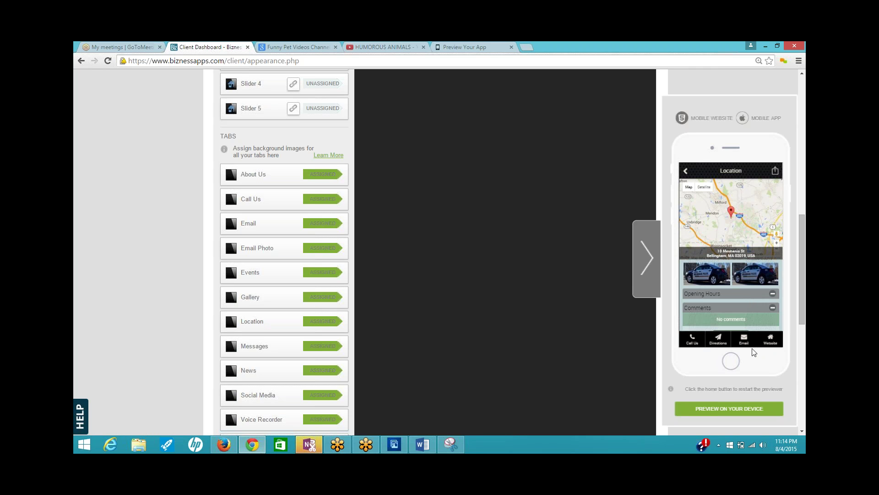
pyautogui.click(776, 348)
pyautogui.click(687, 175)
pyautogui.click(685, 171)
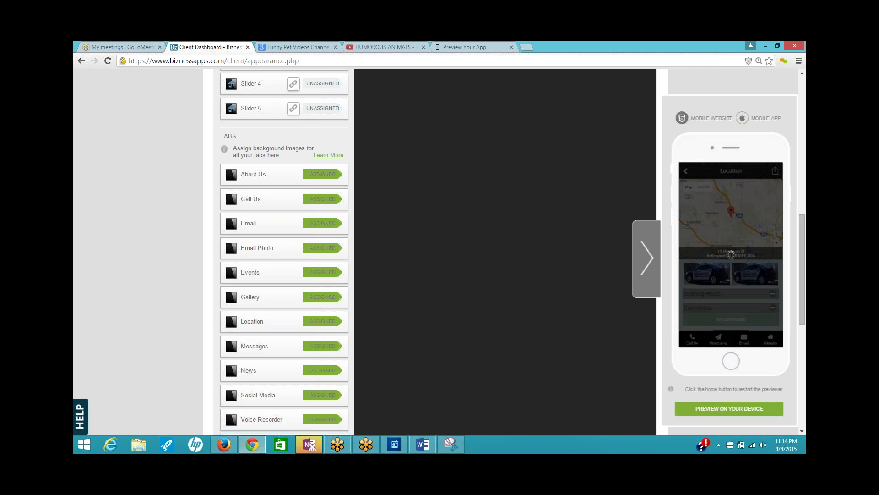
pyautogui.click(474, 43)
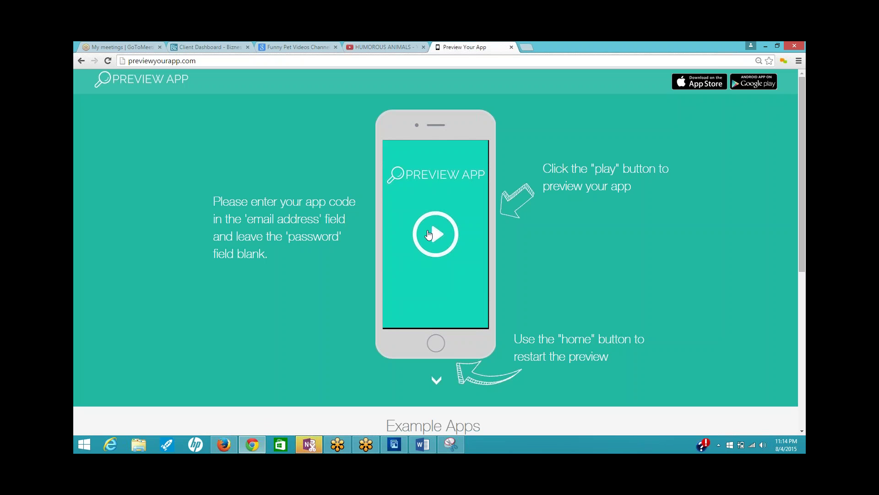
# - Load the Bellingham Police app in the previewer by entering its app code
pyautogui.click(428, 235)
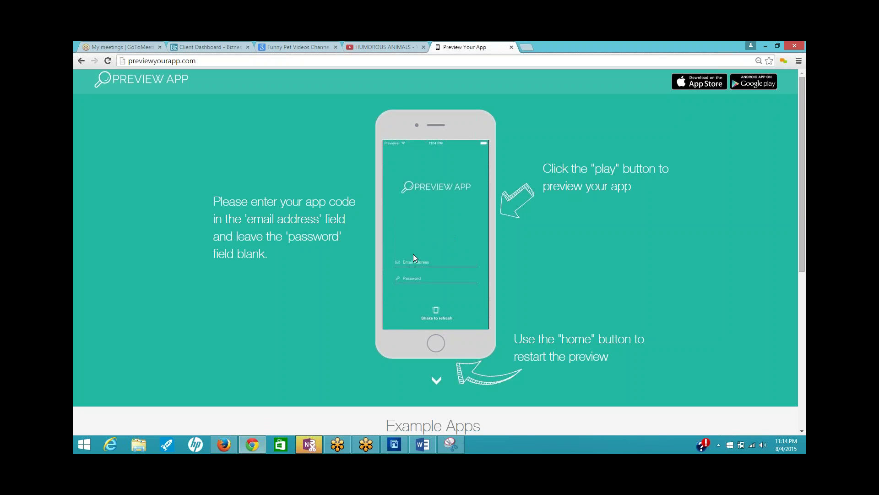
pyautogui.click(413, 255)
pyautogui.write('bepolice')
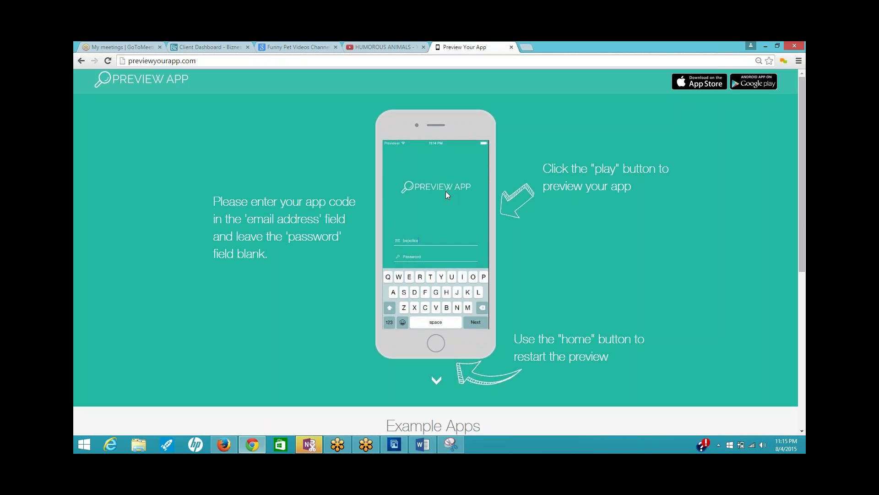
pyautogui.press('Return')
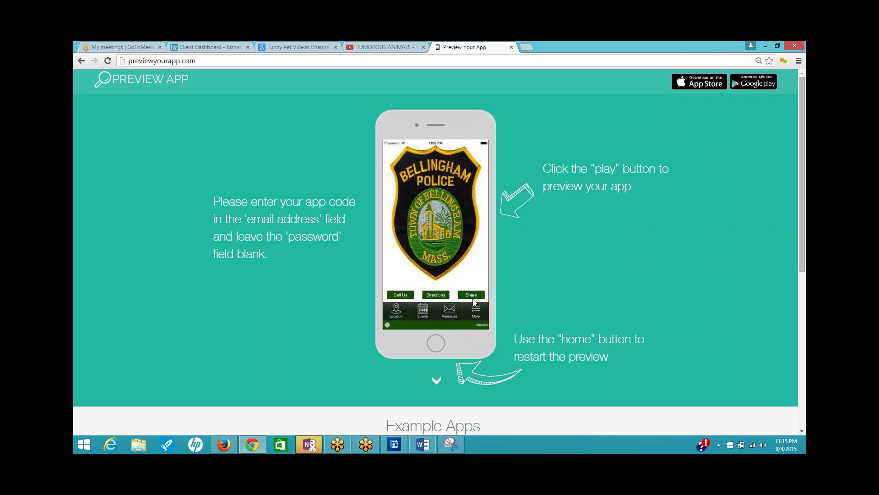
# - Browse the Location, Events (BPD Community BBQ) and Messages tabs, ending on the More list
pyautogui.click(395, 311)
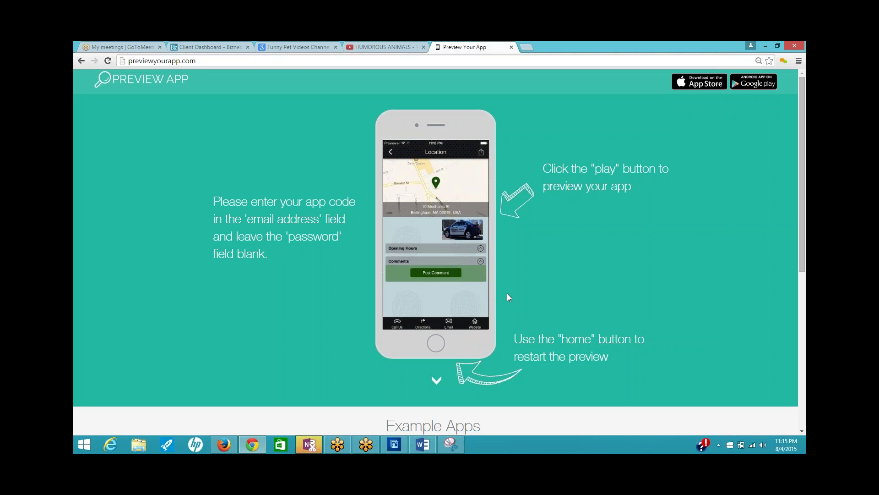
pyautogui.click(391, 152)
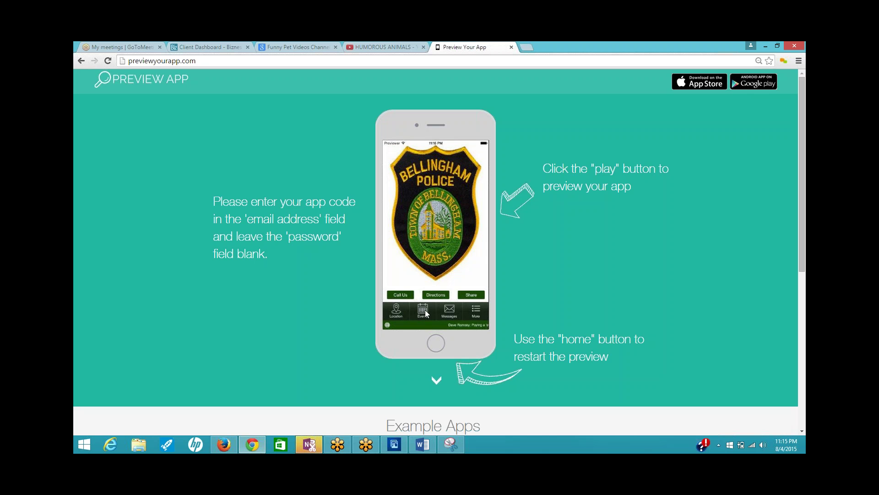
pyautogui.click(427, 311)
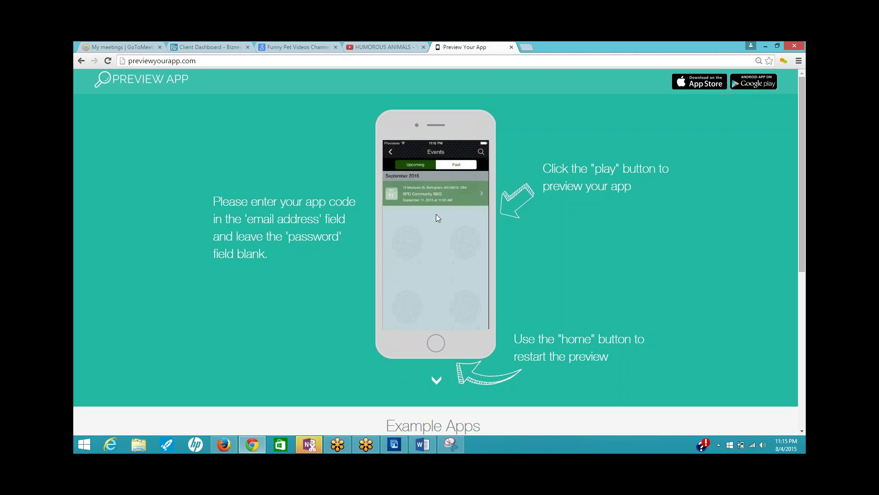
pyautogui.click(427, 197)
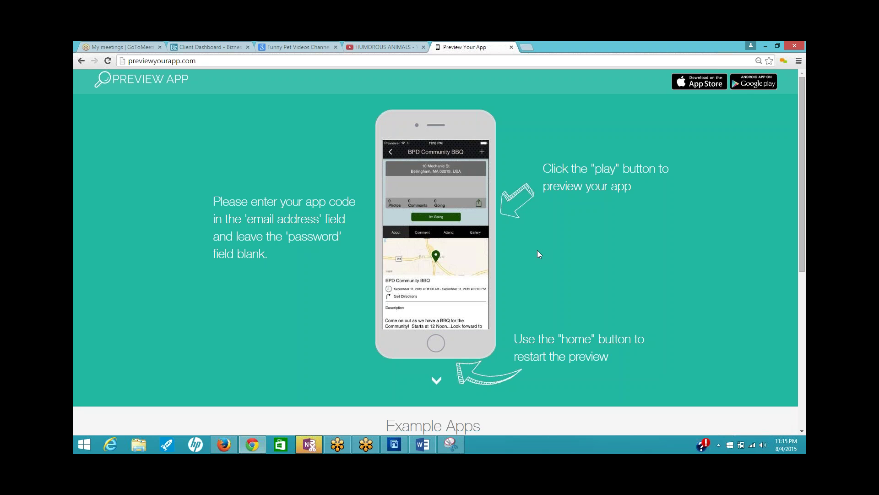
pyautogui.click(391, 153)
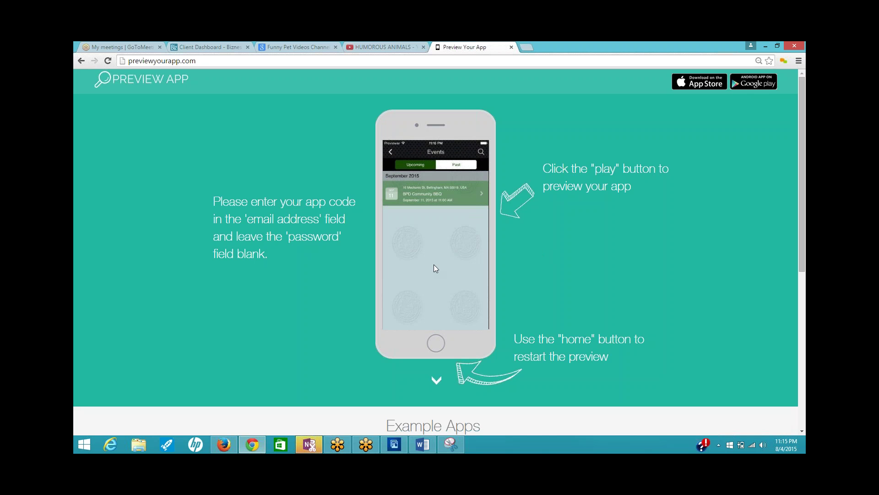
pyautogui.click(392, 150)
pyautogui.click(448, 311)
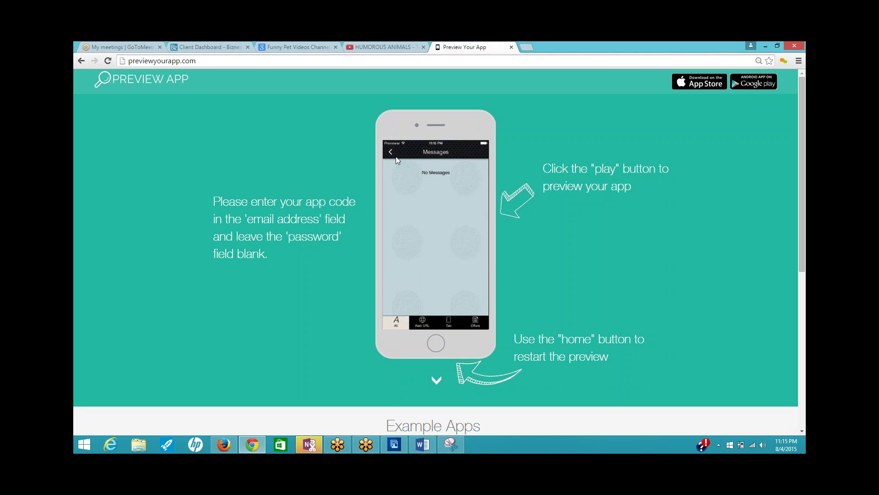
pyautogui.click(391, 152)
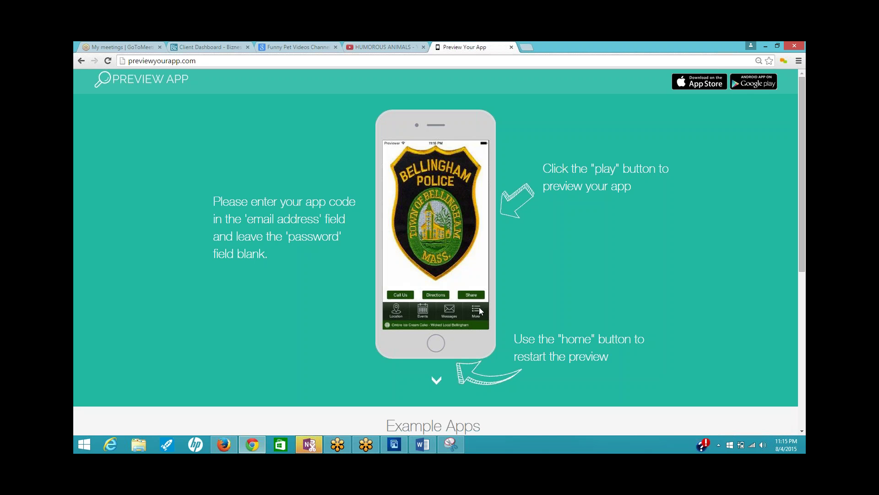
pyautogui.click(487, 307)
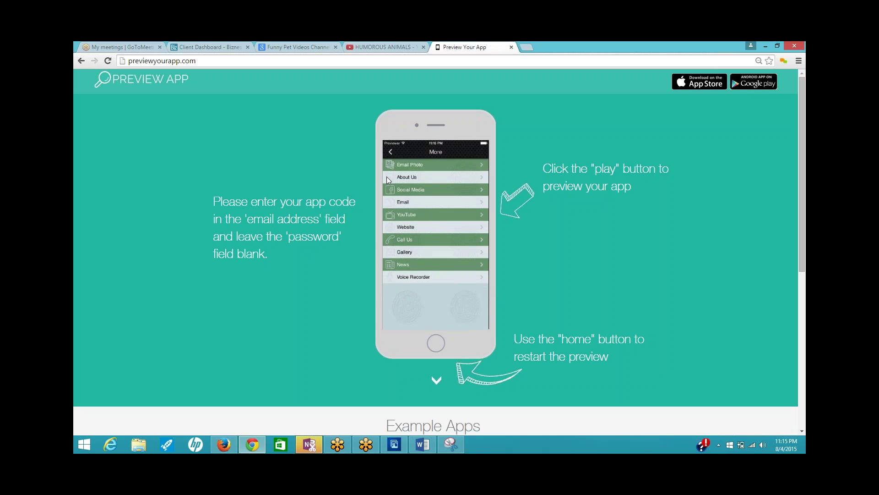
# - View Email Photo and the About Us pages About Bellingham and About Police Dept
pyautogui.click(411, 166)
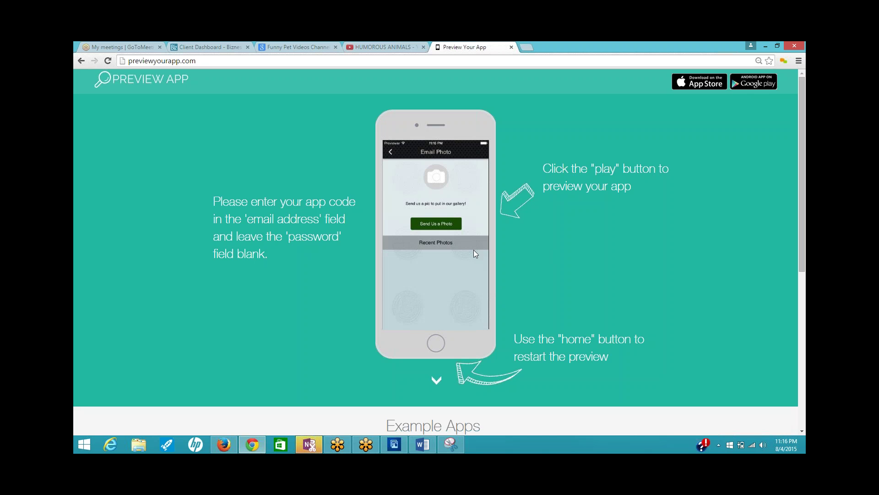
pyautogui.click(391, 152)
pyautogui.click(424, 180)
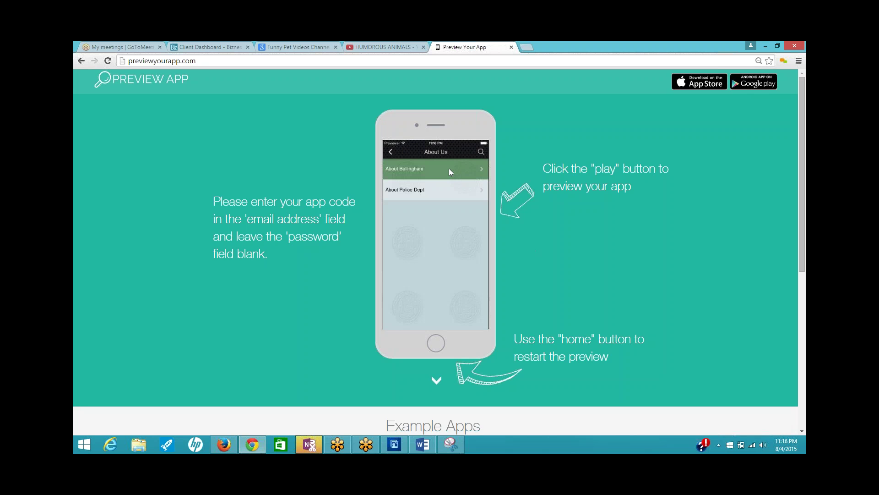
pyautogui.click(448, 169)
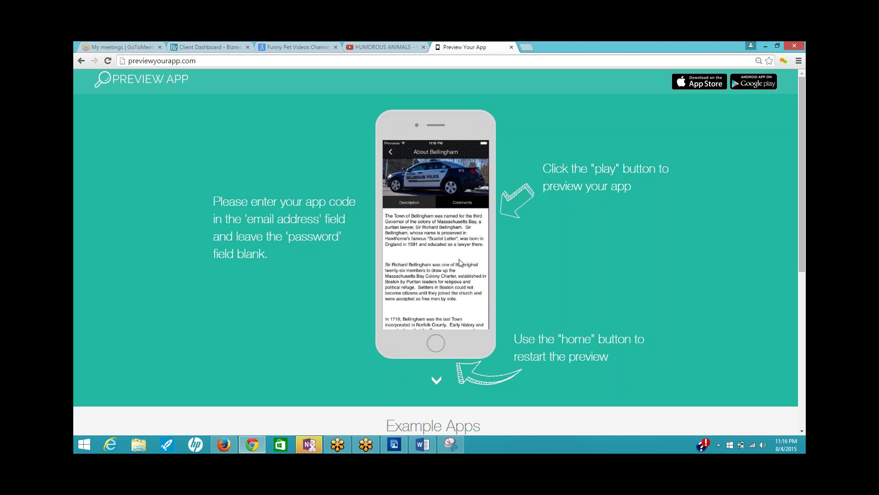
pyautogui.click(388, 153)
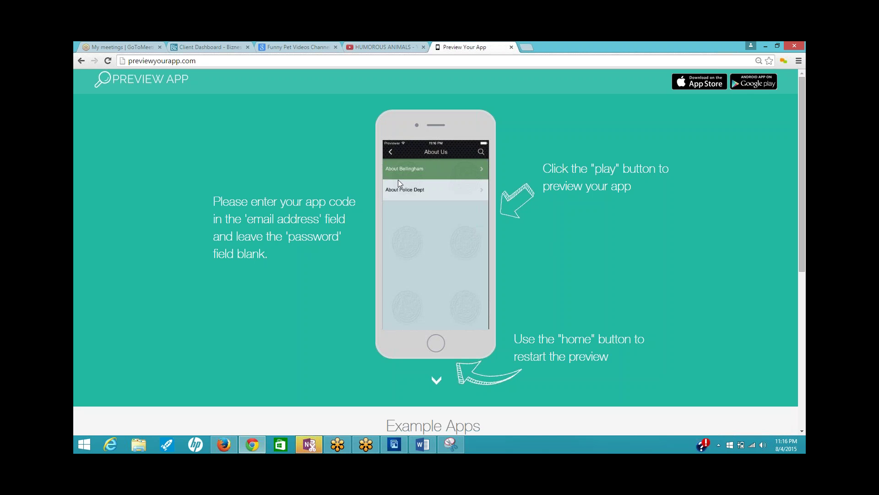
pyautogui.click(408, 193)
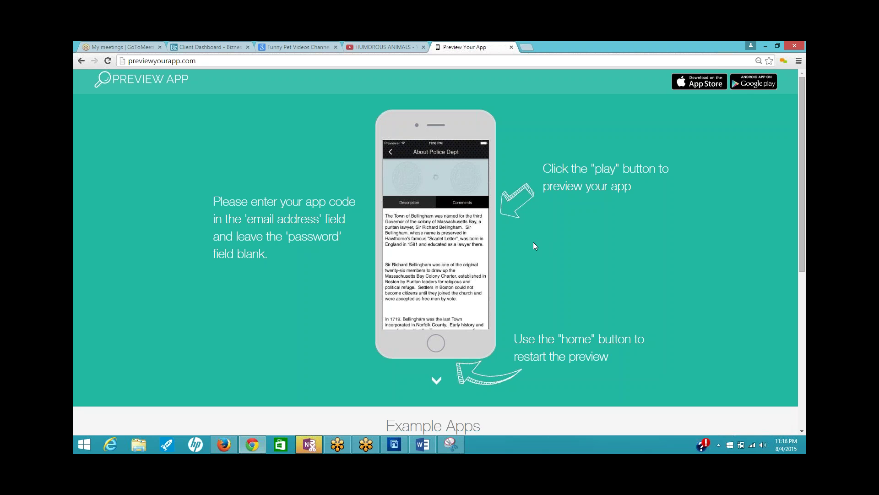
pyautogui.click(390, 152)
pyautogui.click(389, 151)
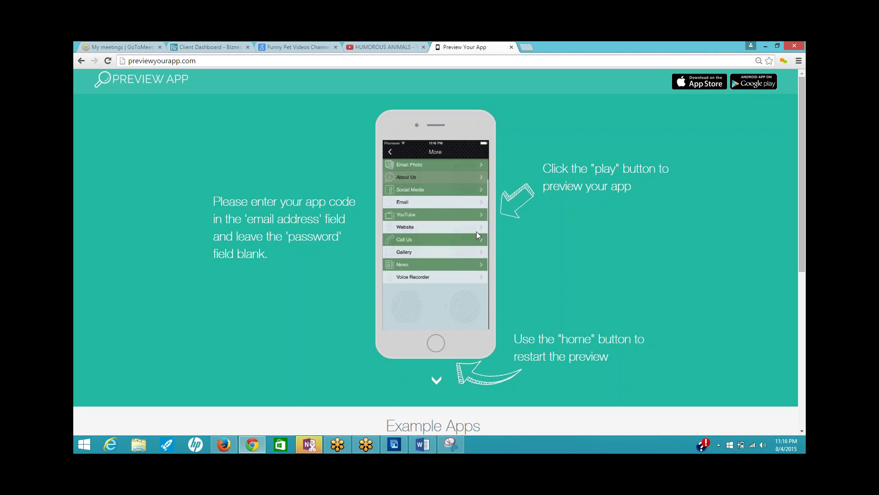
# - Check the Social Media page's Like Us Facebook and Follow Us Twitter pages
pyautogui.click(430, 190)
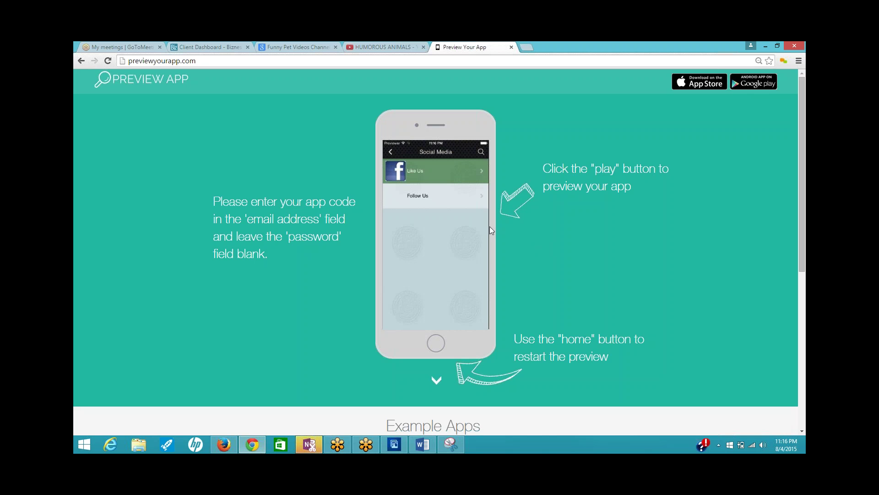
pyautogui.click(418, 173)
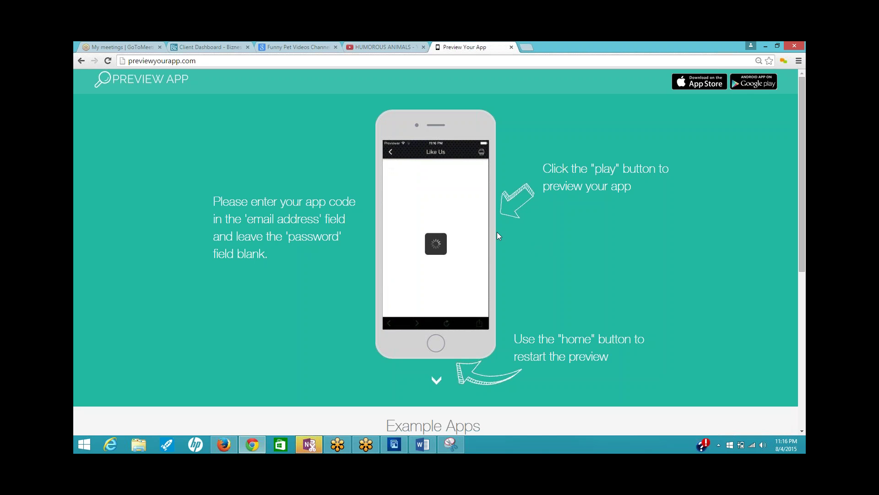
pyautogui.click(390, 152)
pyautogui.click(421, 194)
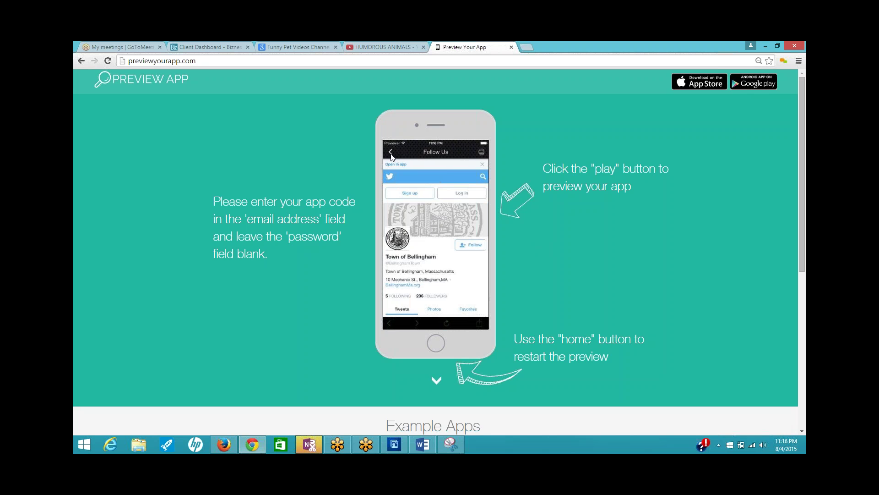
pyautogui.click(391, 153)
pyautogui.click(391, 153)
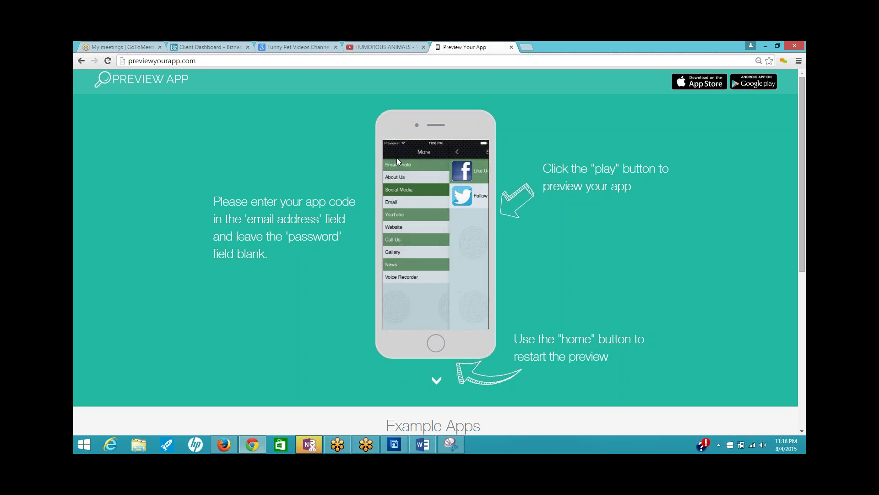
# - View the Email comment card and the YouTube feed, returning to the More list
pyautogui.click(419, 203)
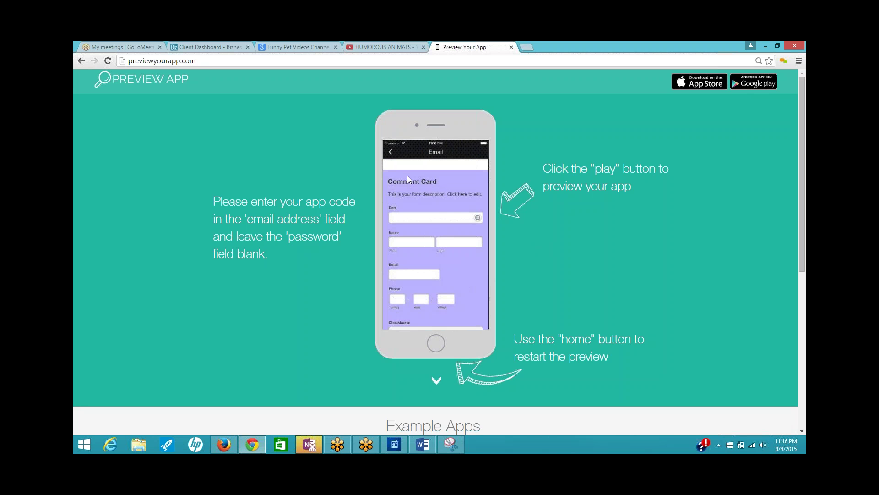
pyautogui.click(390, 153)
pyautogui.click(413, 215)
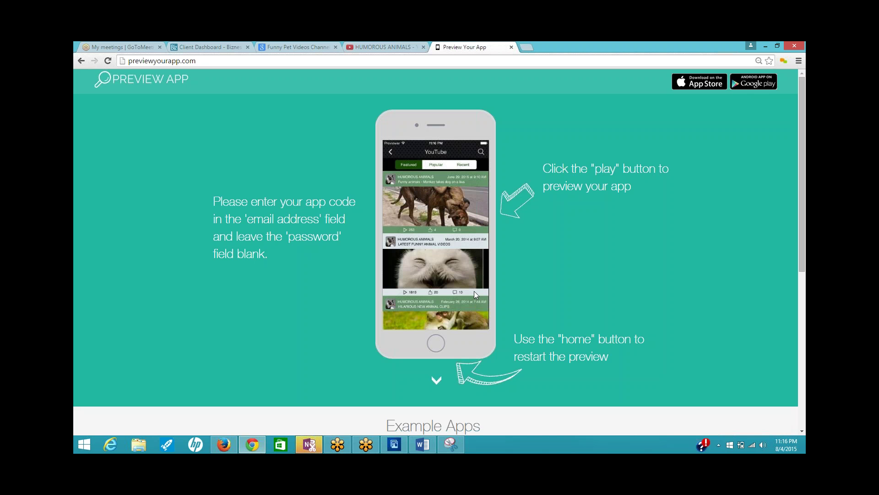
pyautogui.click(392, 149)
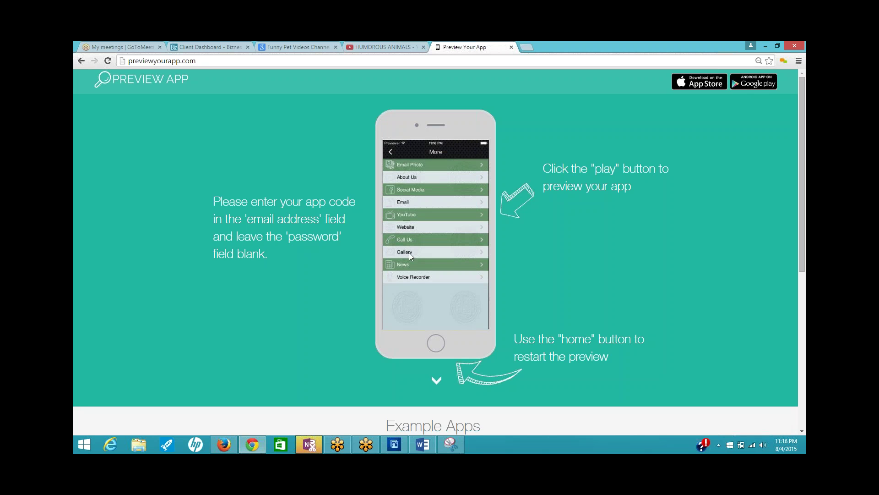
# - Review the Website, Call Us phone numbers and Gallery photos pages
pyautogui.click(421, 227)
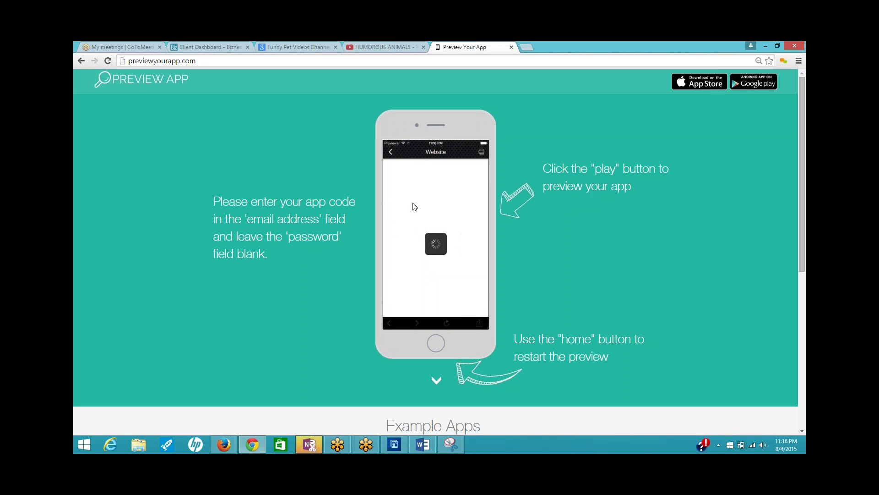
pyautogui.click(389, 149)
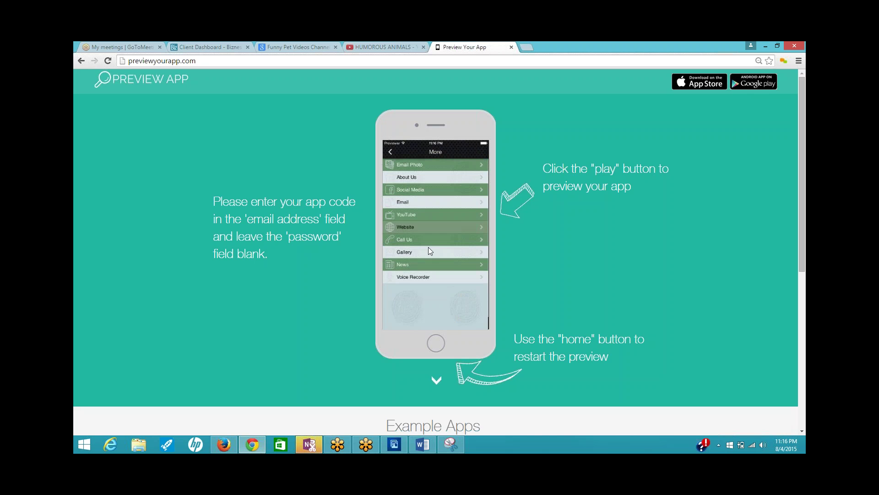
pyautogui.click(422, 237)
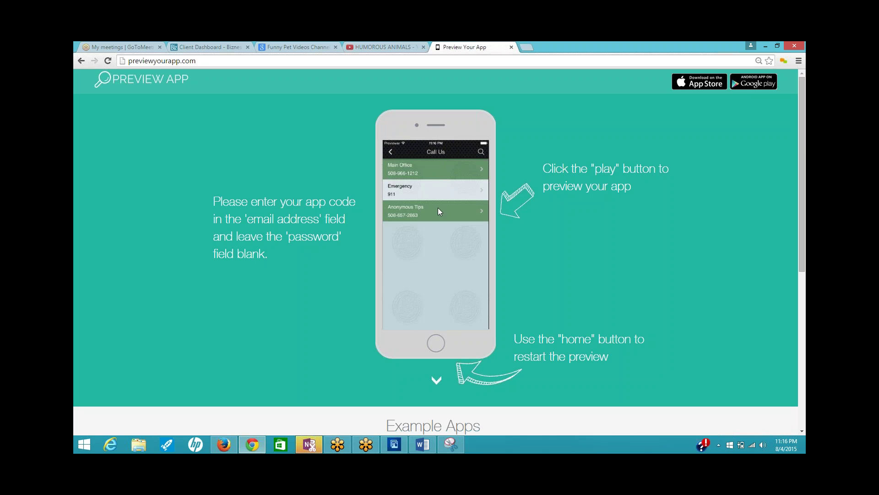
pyautogui.click(391, 150)
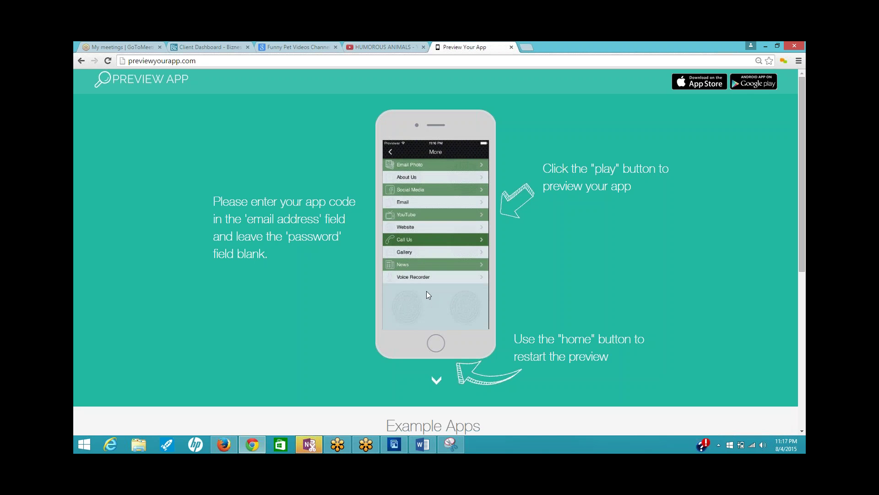
pyautogui.click(419, 252)
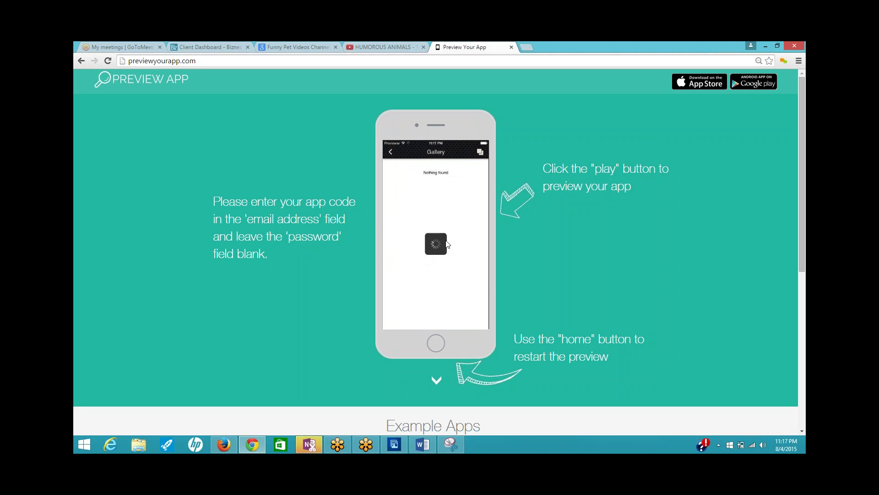
pyautogui.moveTo(473, 247); pyautogui.dragTo(366, 232)
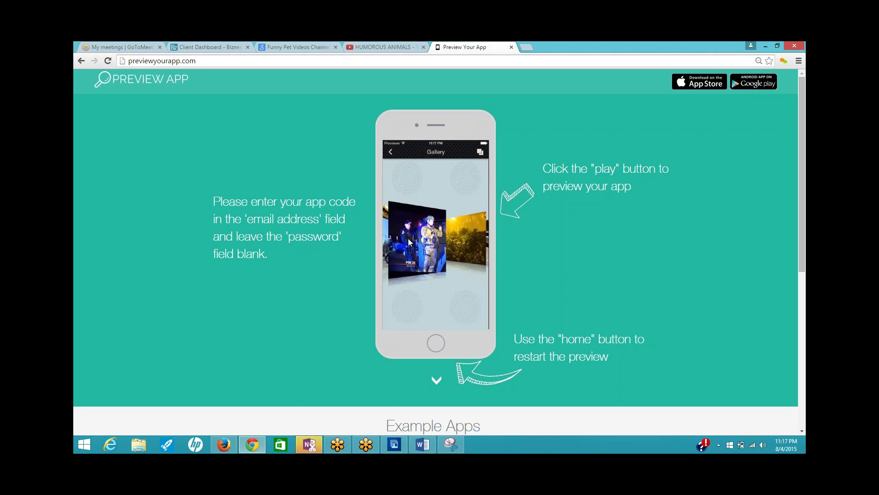
pyautogui.click(392, 154)
# - Check the News and Voice Recorder pages, then return to the Bizness Apps client dashboard
pyautogui.click(424, 261)
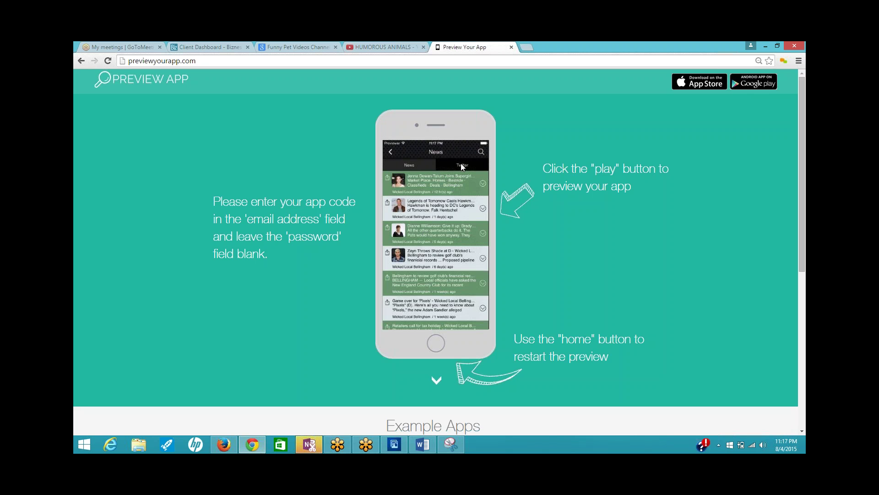
pyautogui.click(391, 153)
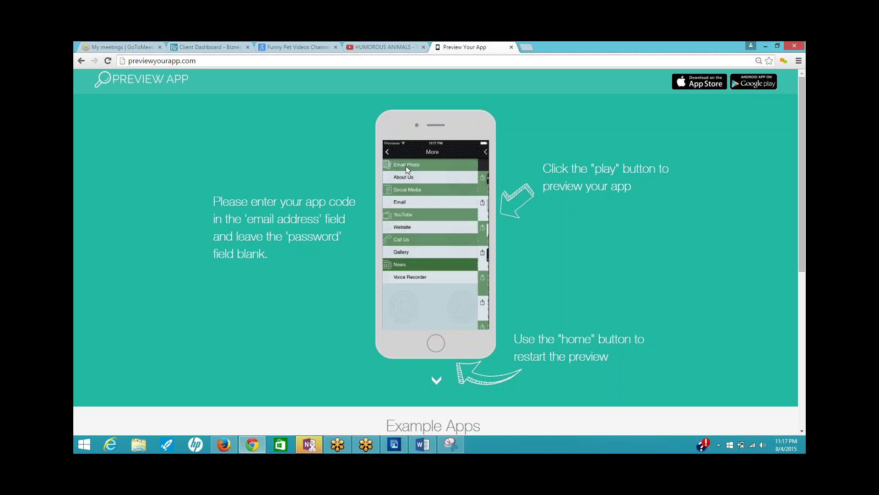
pyautogui.click(421, 275)
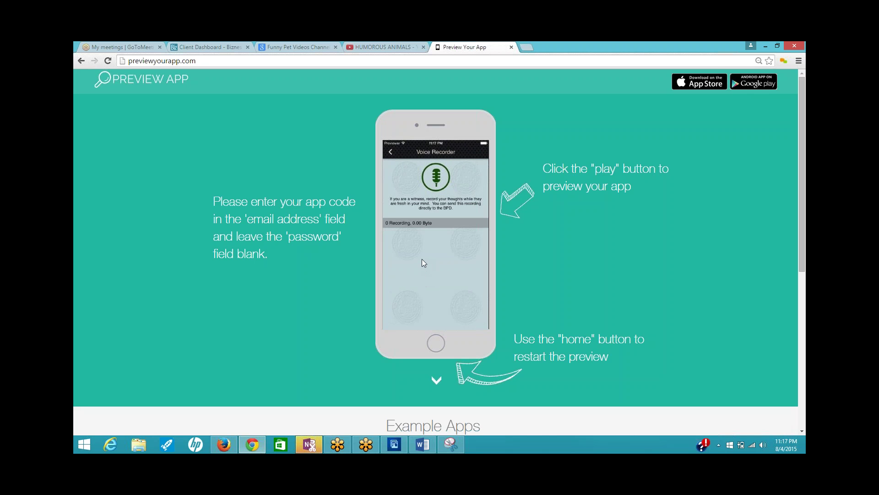
pyautogui.click(391, 153)
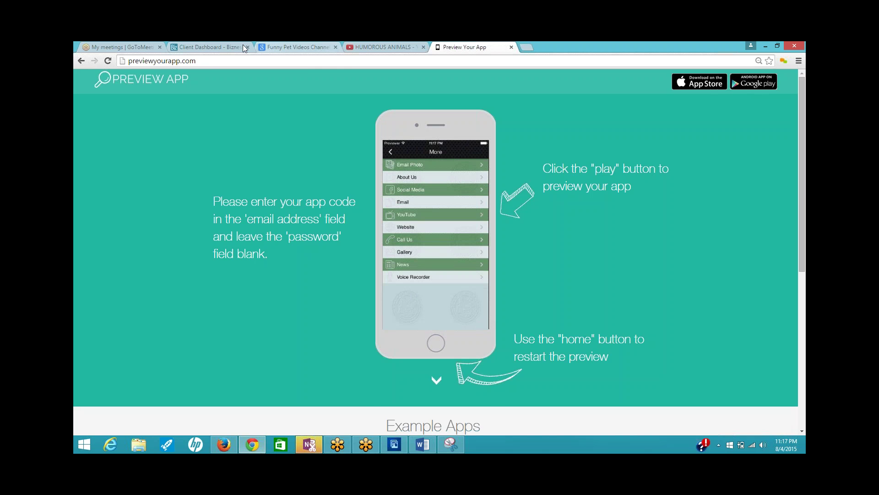
pyautogui.click(217, 47)
# - Bring up the Icon Color choices in the Home Screen appearance settings
pyautogui.scroll(7, 548, 242)
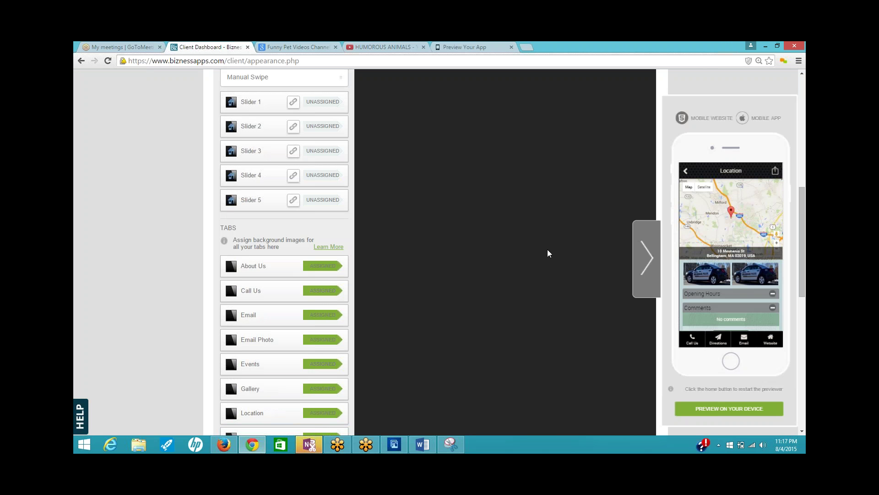
pyautogui.click(317, 151)
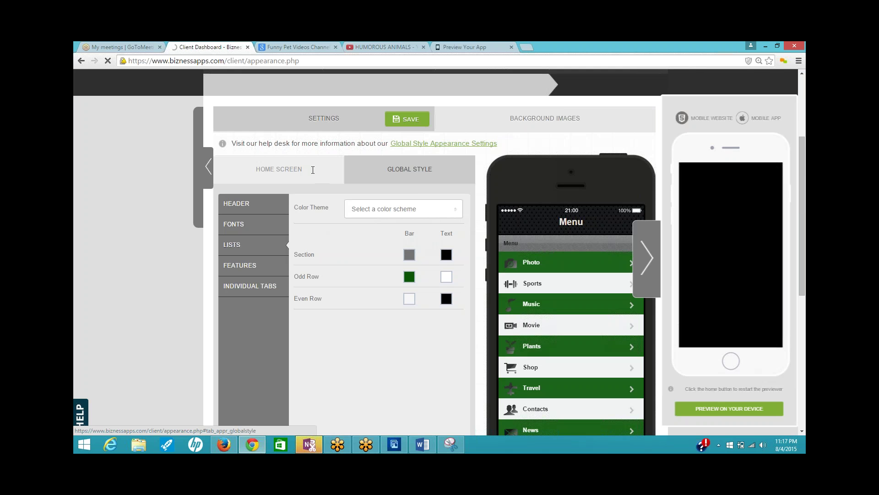
pyautogui.click(279, 169)
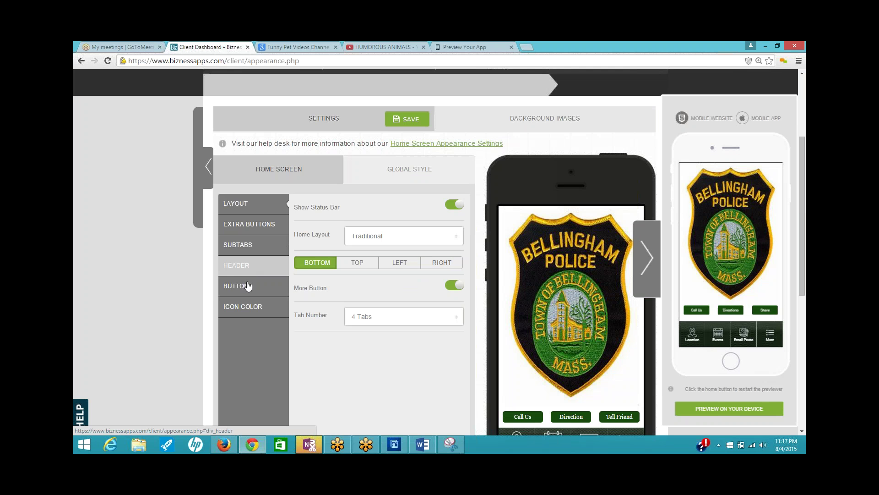
pyautogui.click(247, 306)
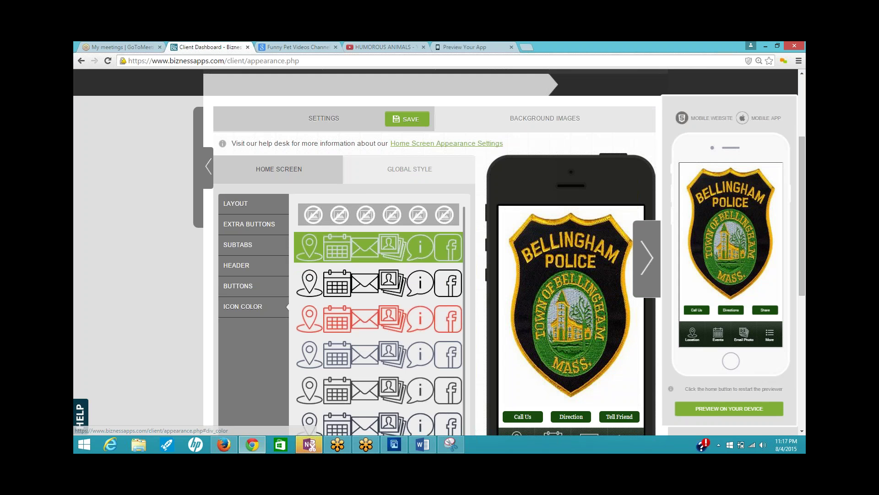
# - Pick and save the green icon set, then show More in the live preview
pyautogui.scroll(-1, 477, 299)
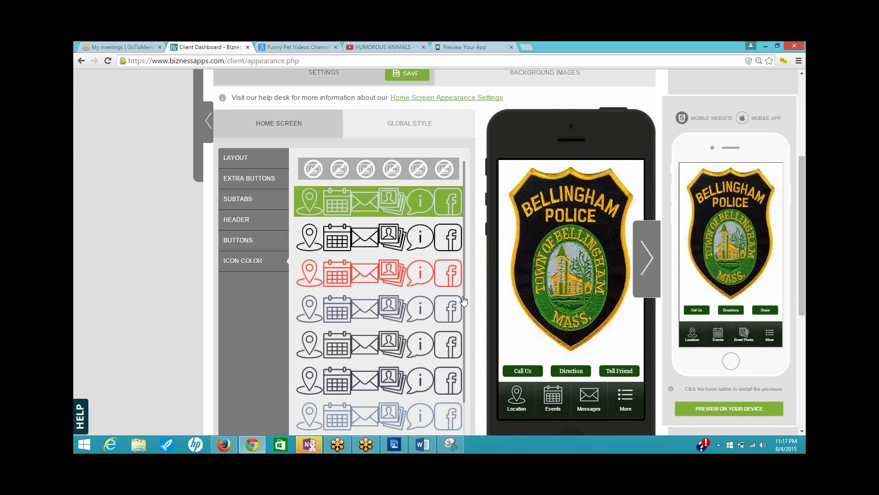
pyautogui.scroll(-1, 463, 301)
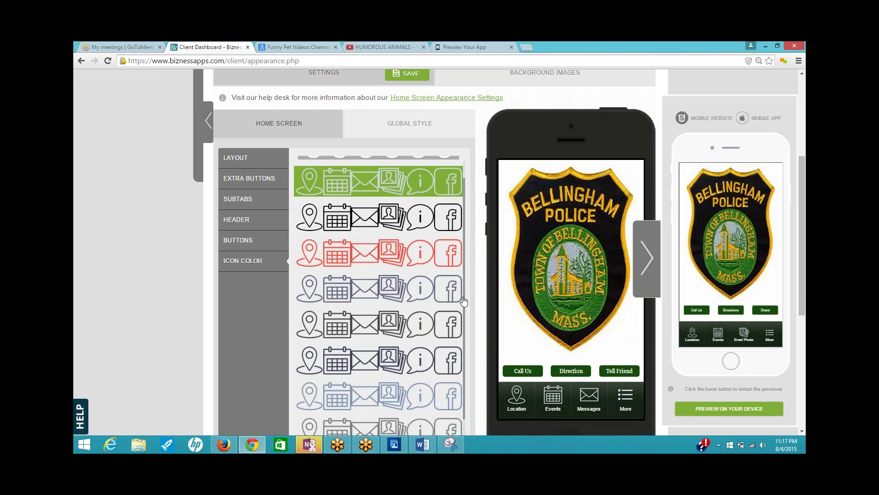
pyautogui.scroll(-5, 464, 301)
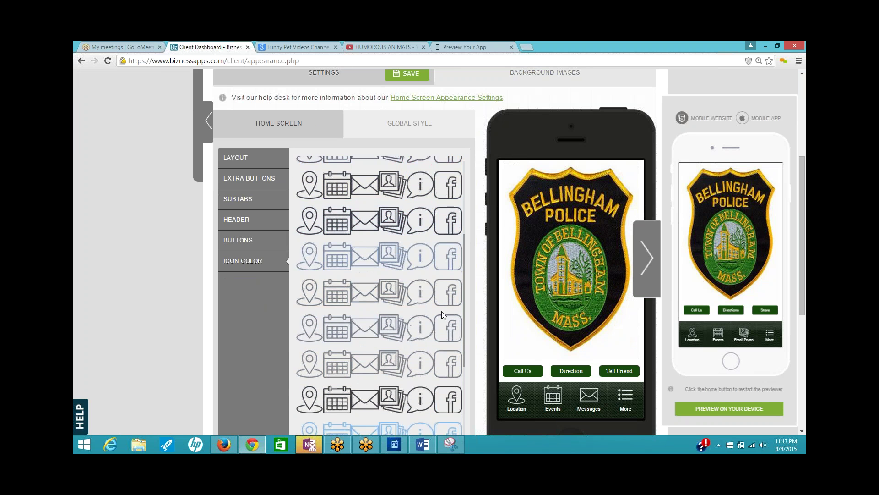
pyautogui.scroll(-5, 438, 316)
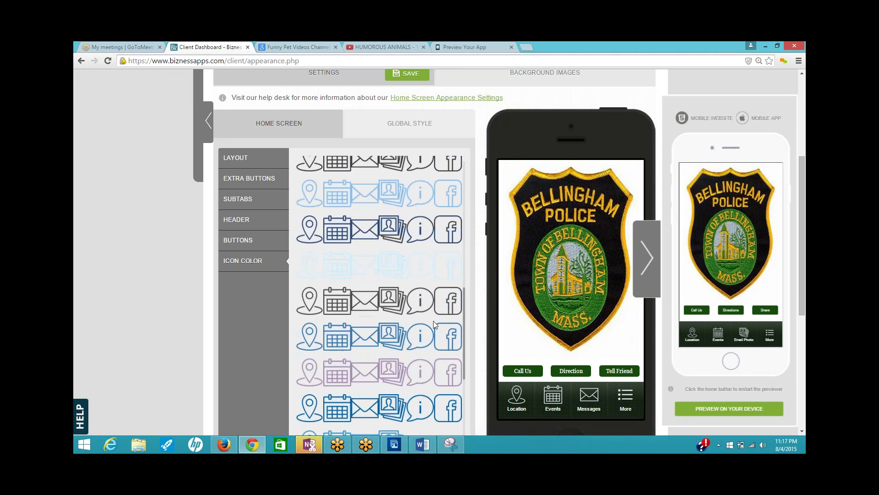
pyautogui.scroll(-5, 433, 320)
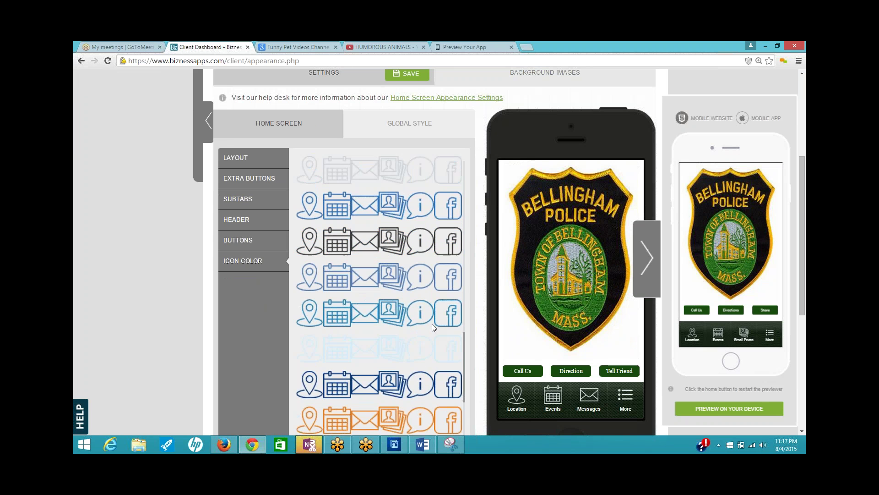
pyautogui.scroll(-5, 433, 323)
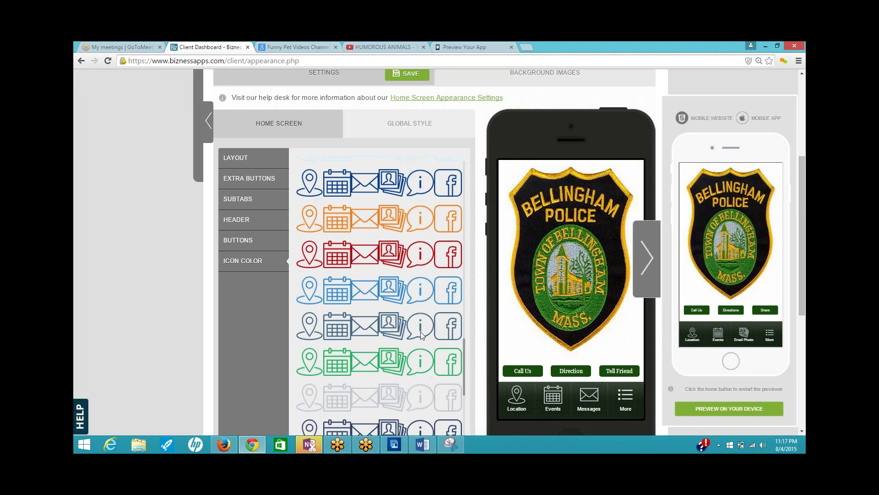
pyautogui.click(407, 361)
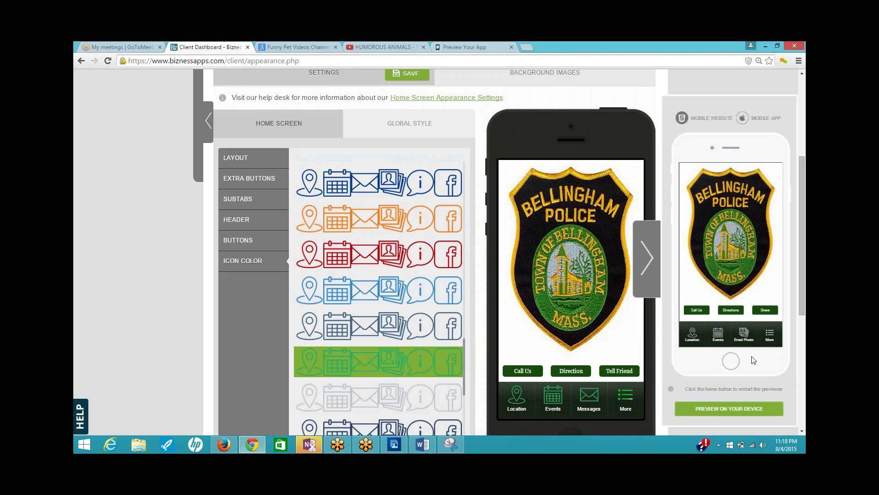
pyautogui.click(414, 76)
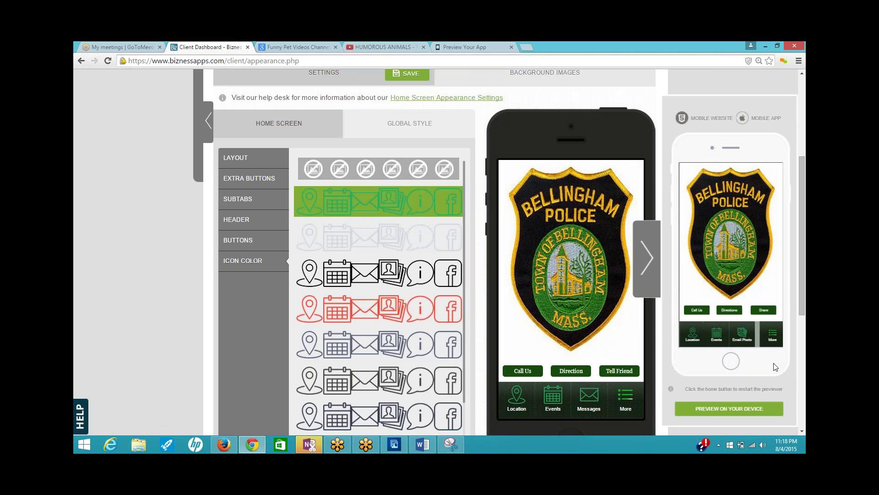
pyautogui.click(769, 335)
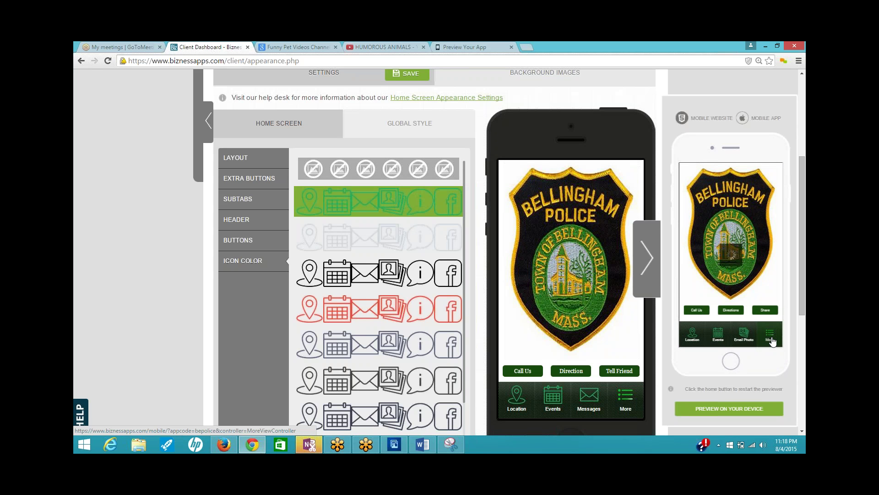